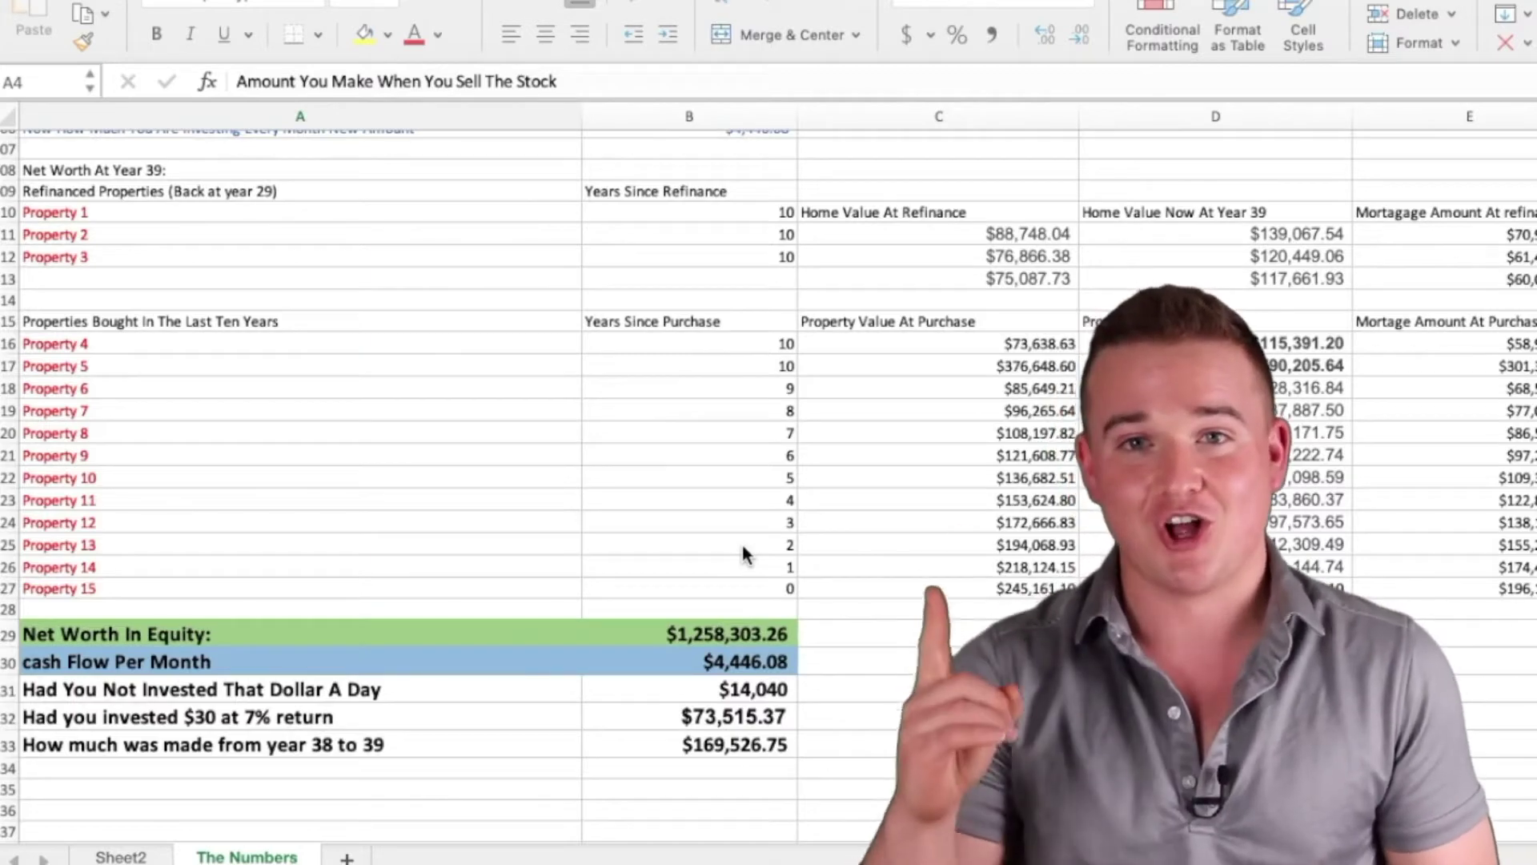
In the online Compound Interest Calculator, set the base amount to $0 and the interest rate to 7% yearly
scroll(741, 541, "up", 20)
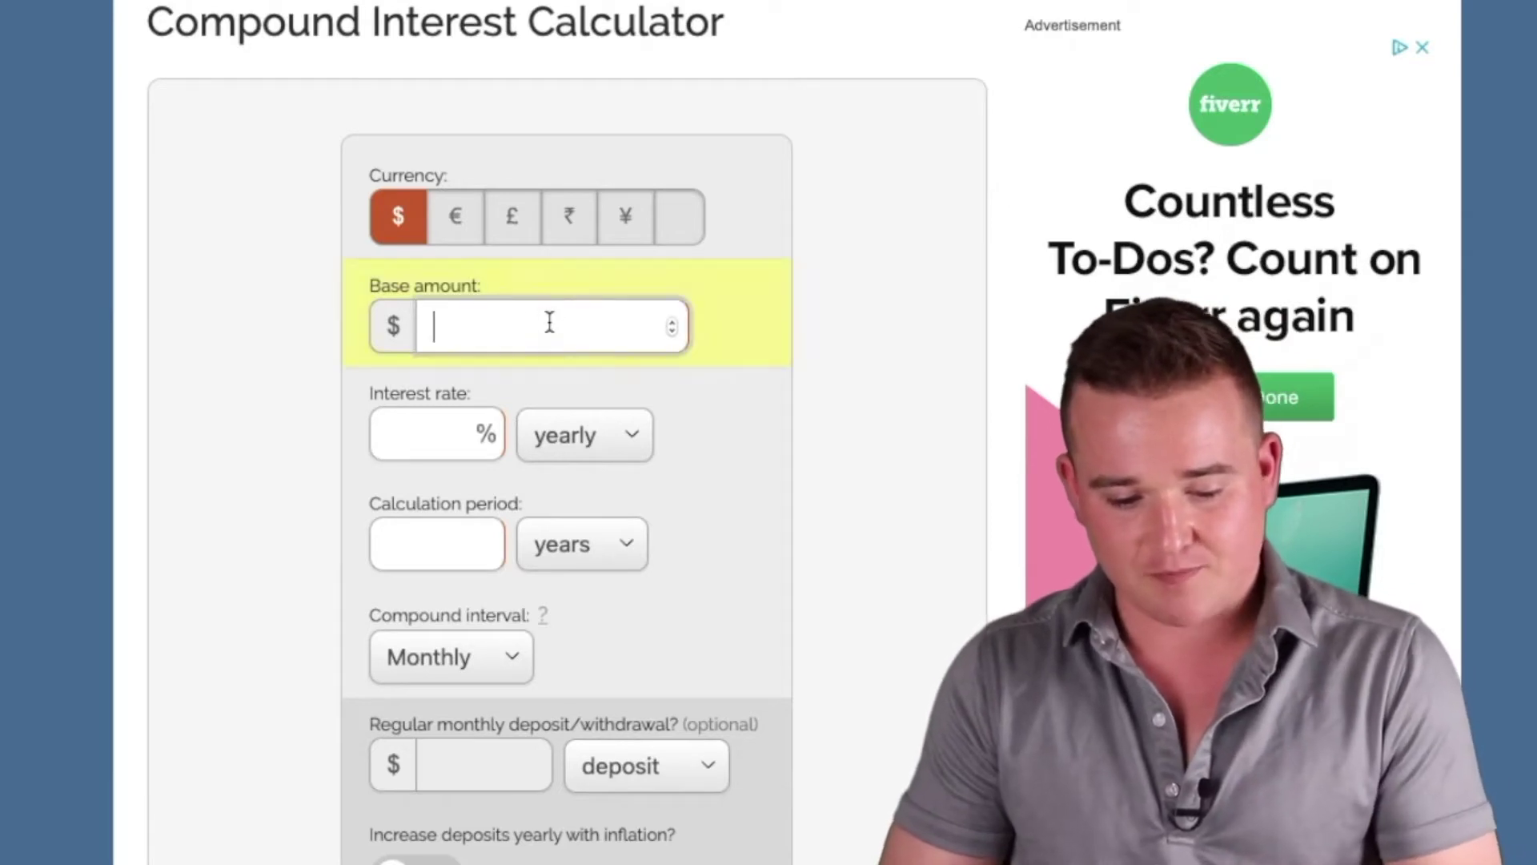
type("0")
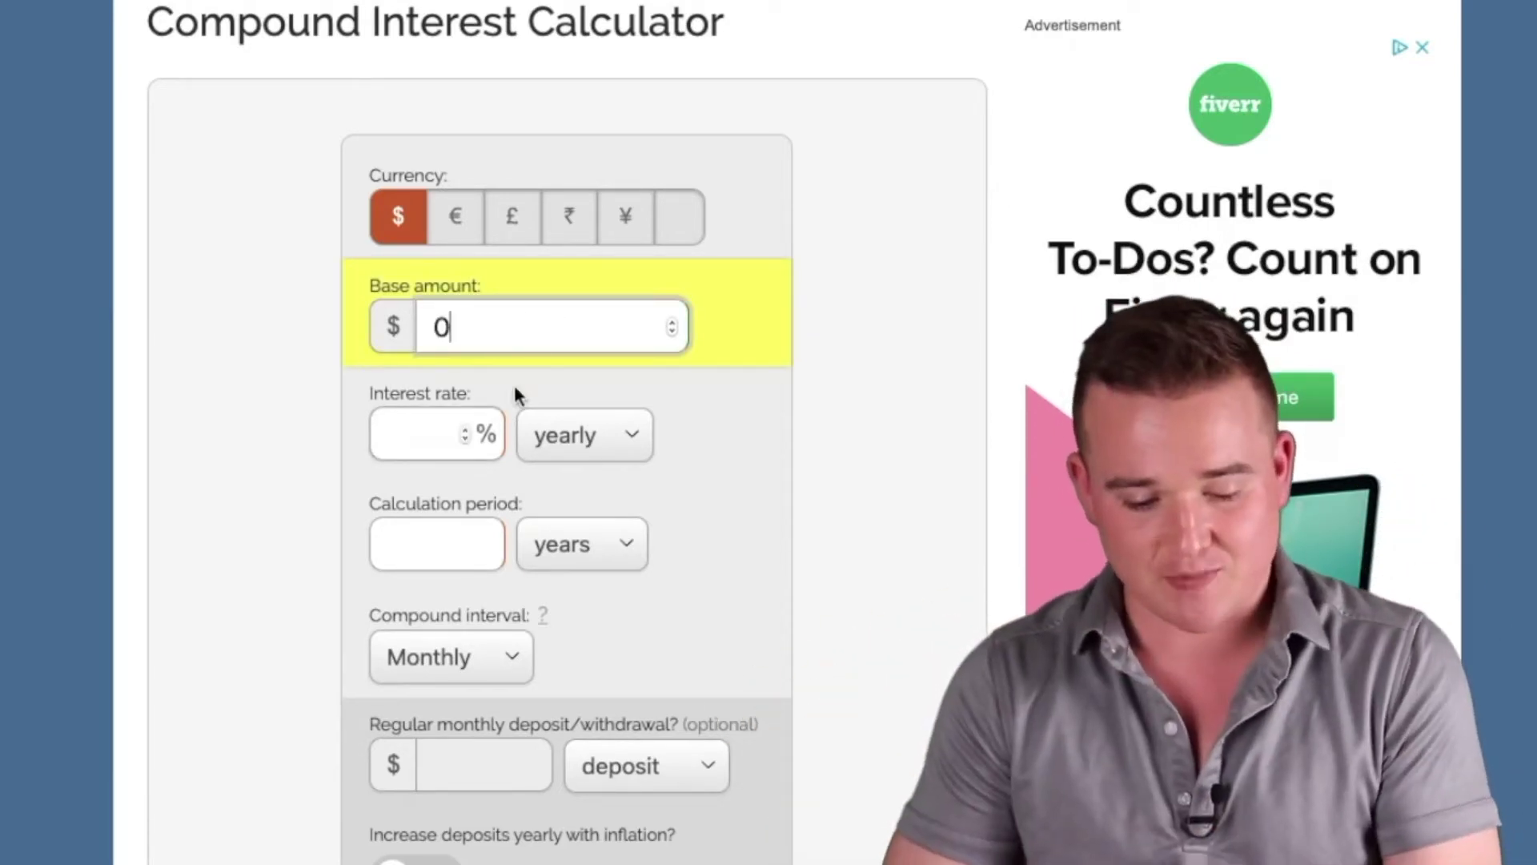
left_click(413, 433)
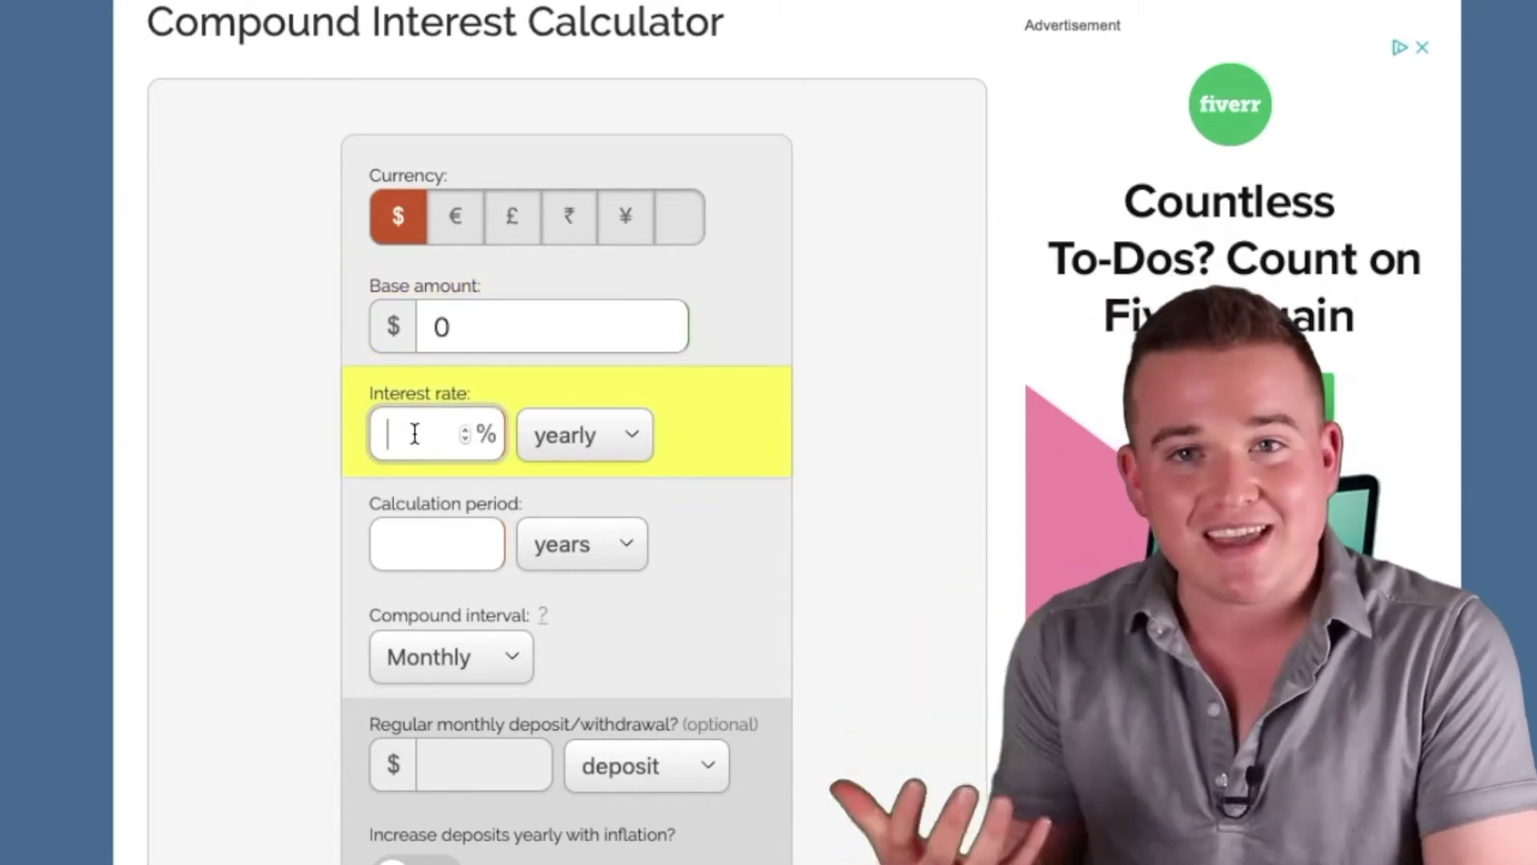
type("7")
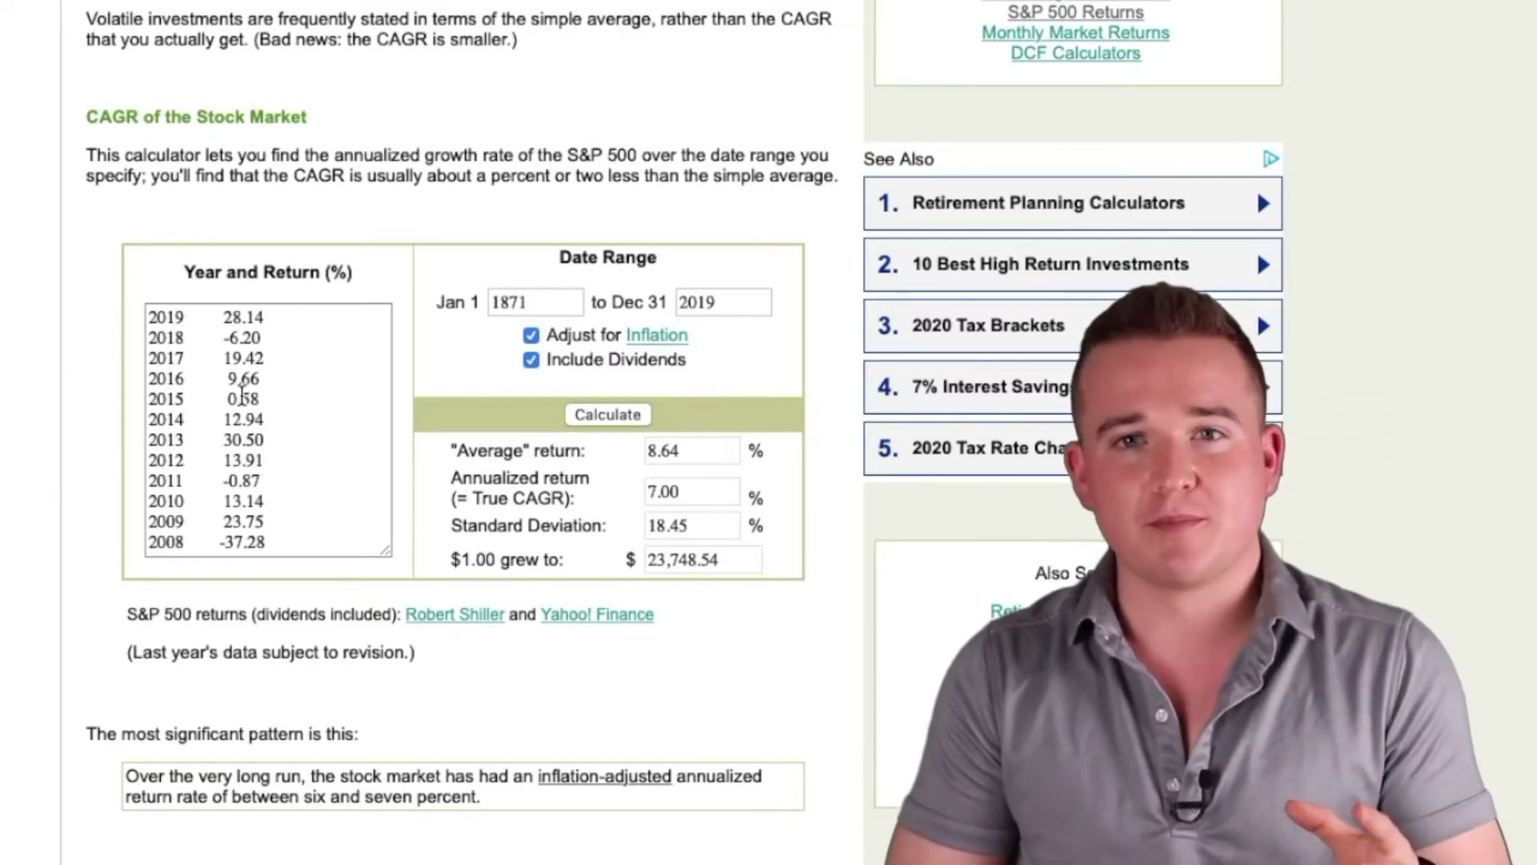
On the stock market CAGR page, look through the S&P 500 yearly returns list for 1871 to 2019
scroll(264, 405, "down", 5)
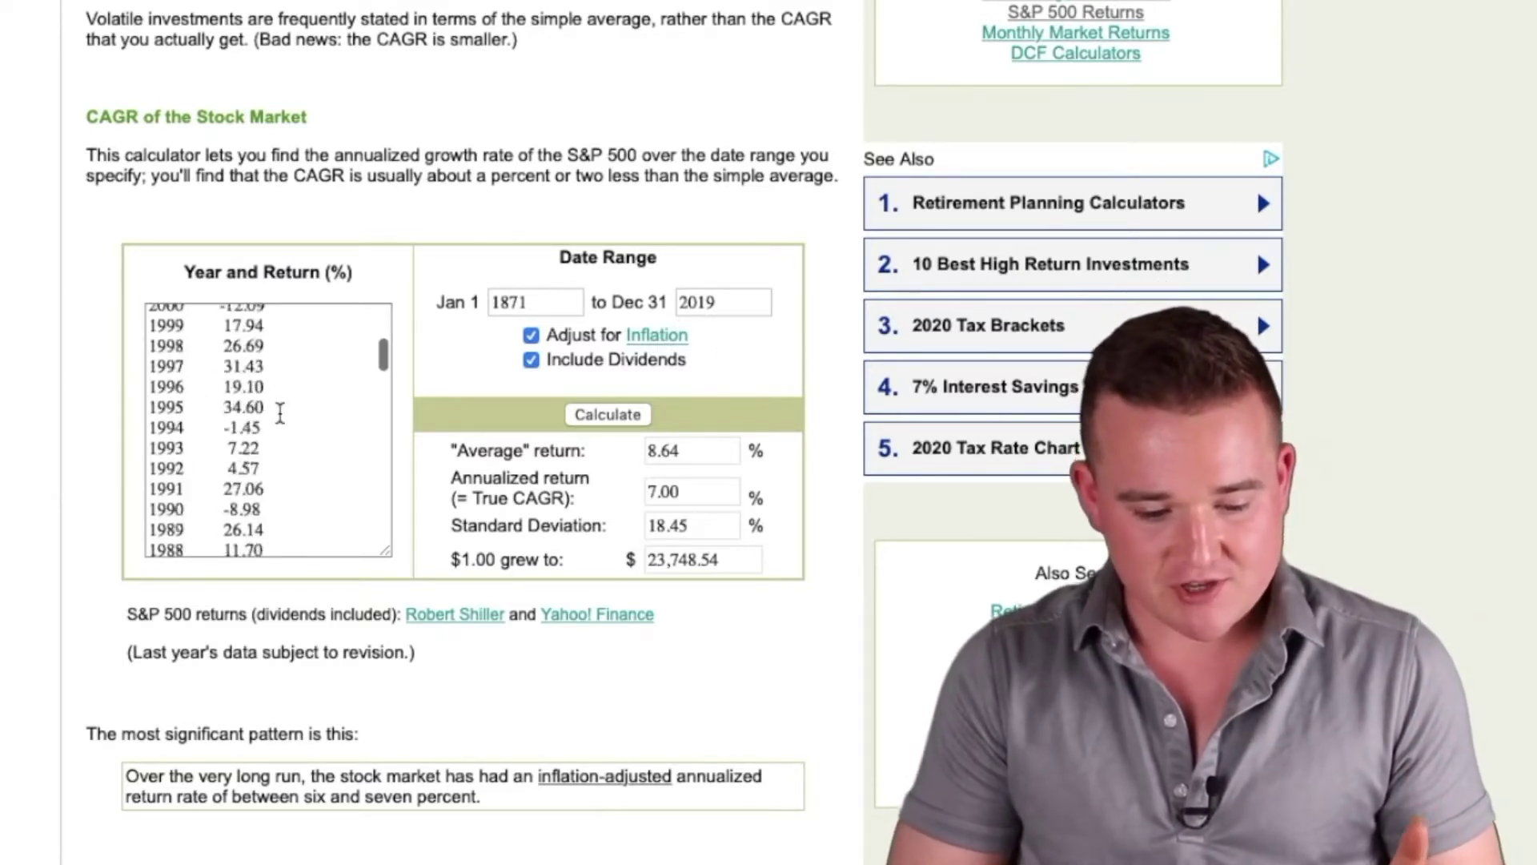
scroll(280, 412, "down", 20)
scroll(265, 481, "up", 2)
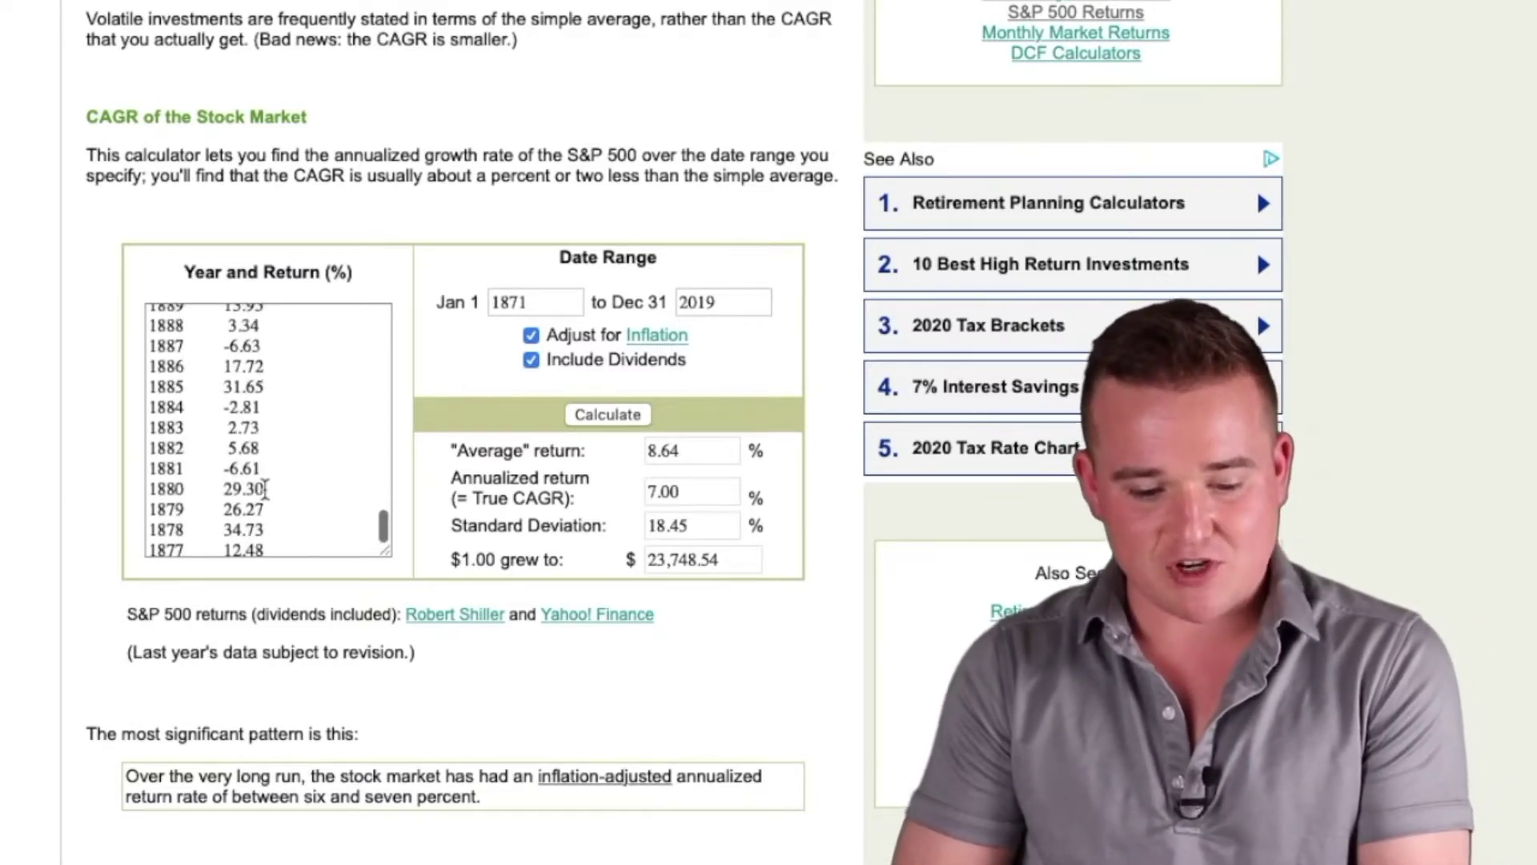
scroll(265, 489, "up", 5)
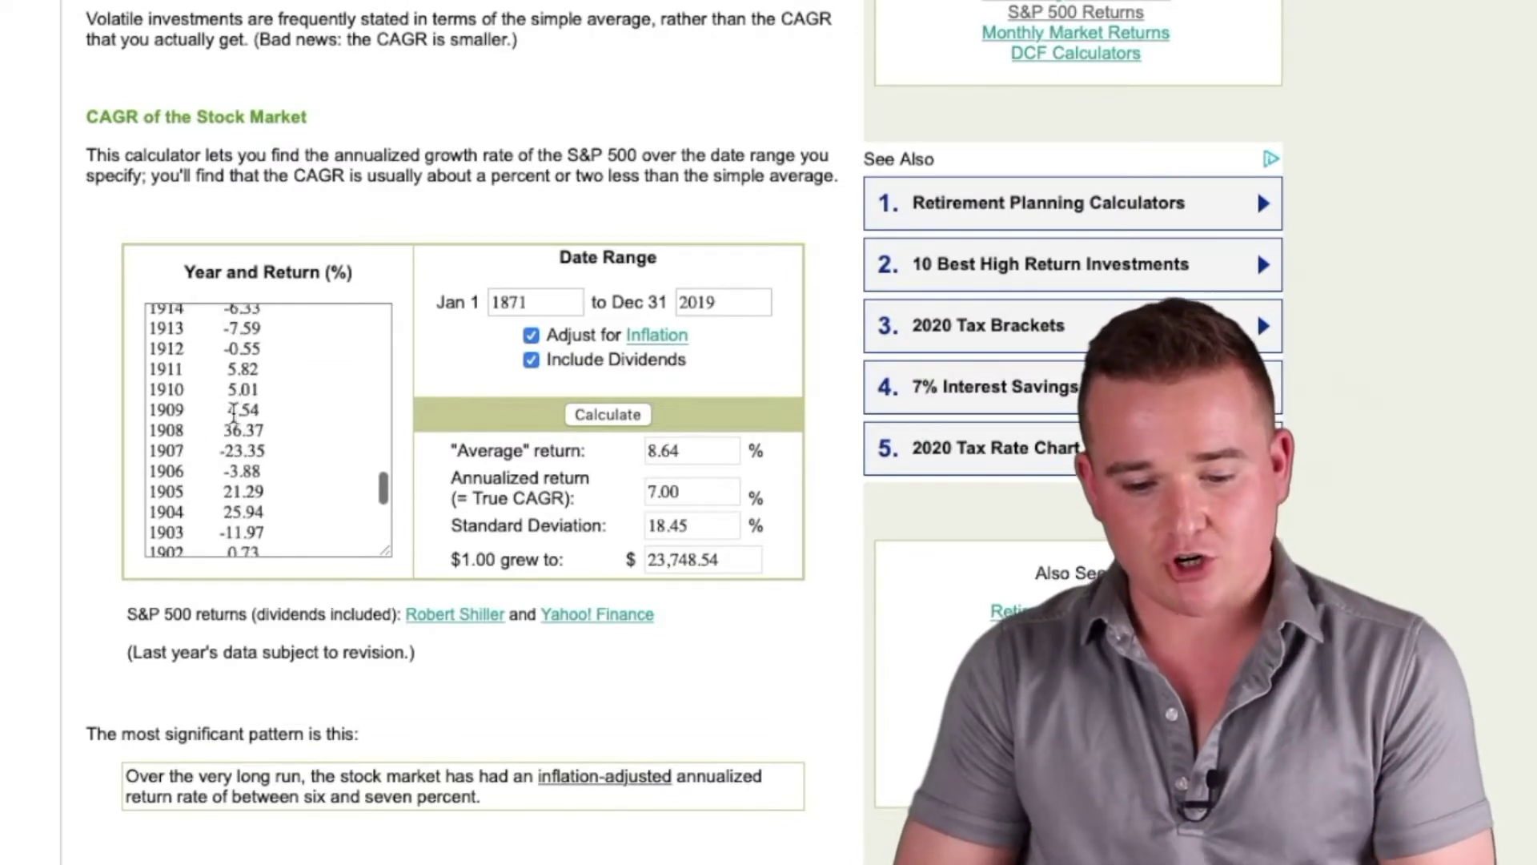
scroll(233, 413, "up", 4)
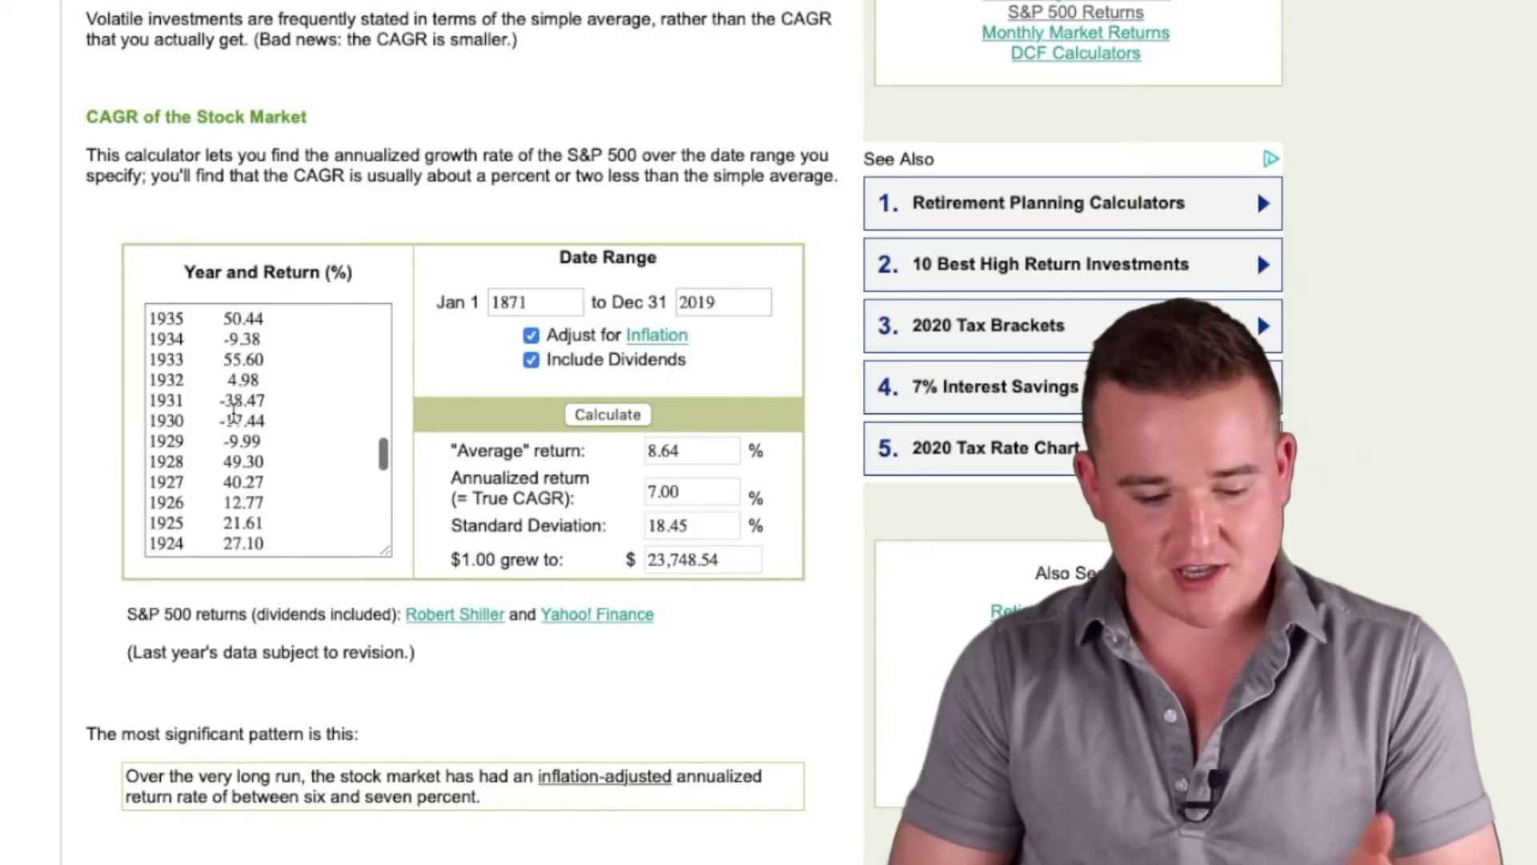
scroll(233, 413, "up", 6)
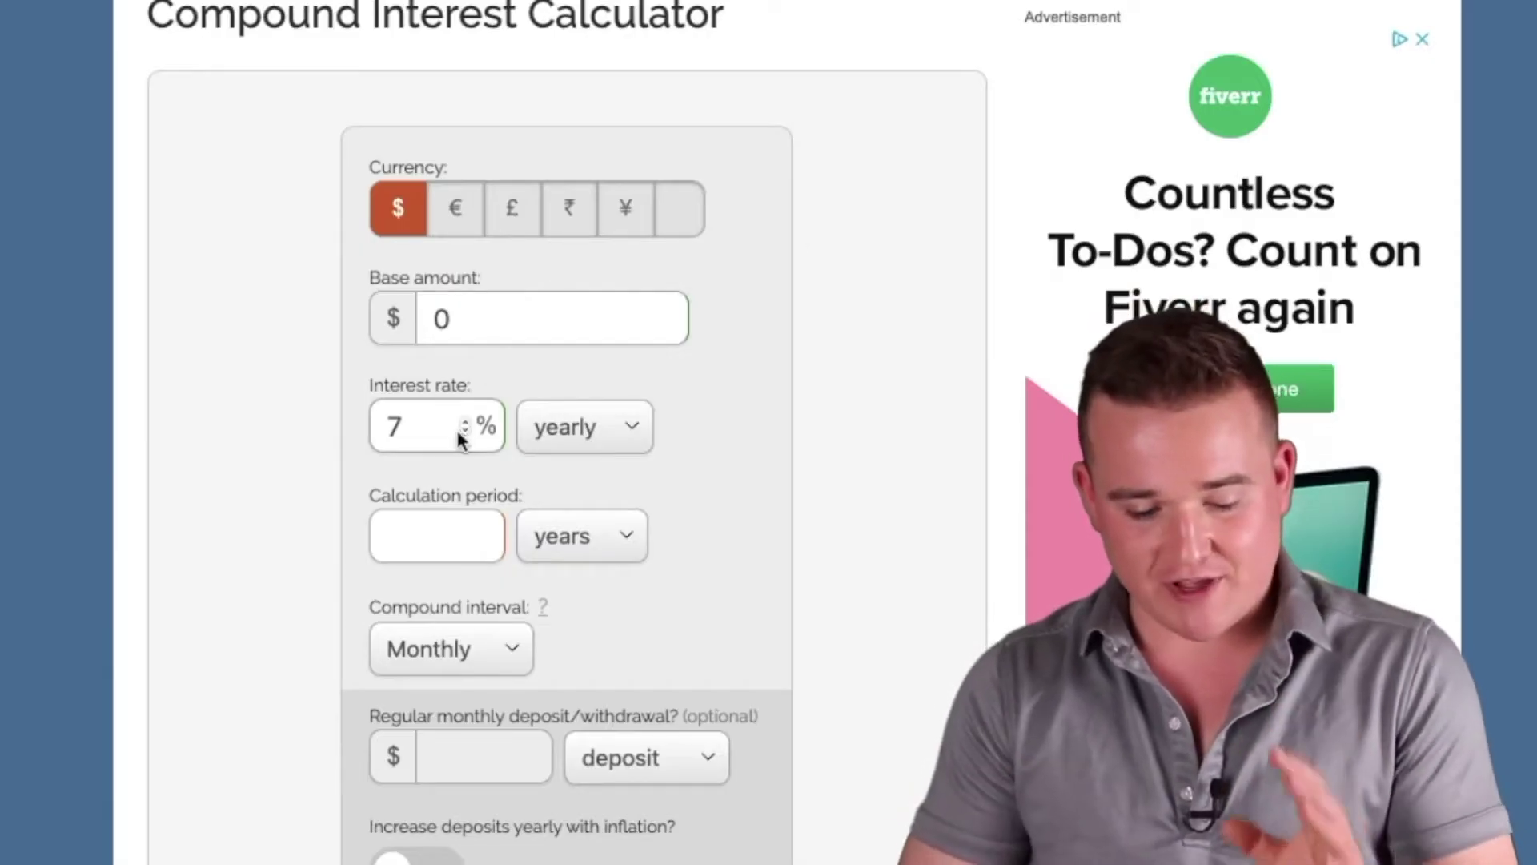
Return to the Compound Interest Calculator and set the calculation period to 25 years
left_click(424, 536)
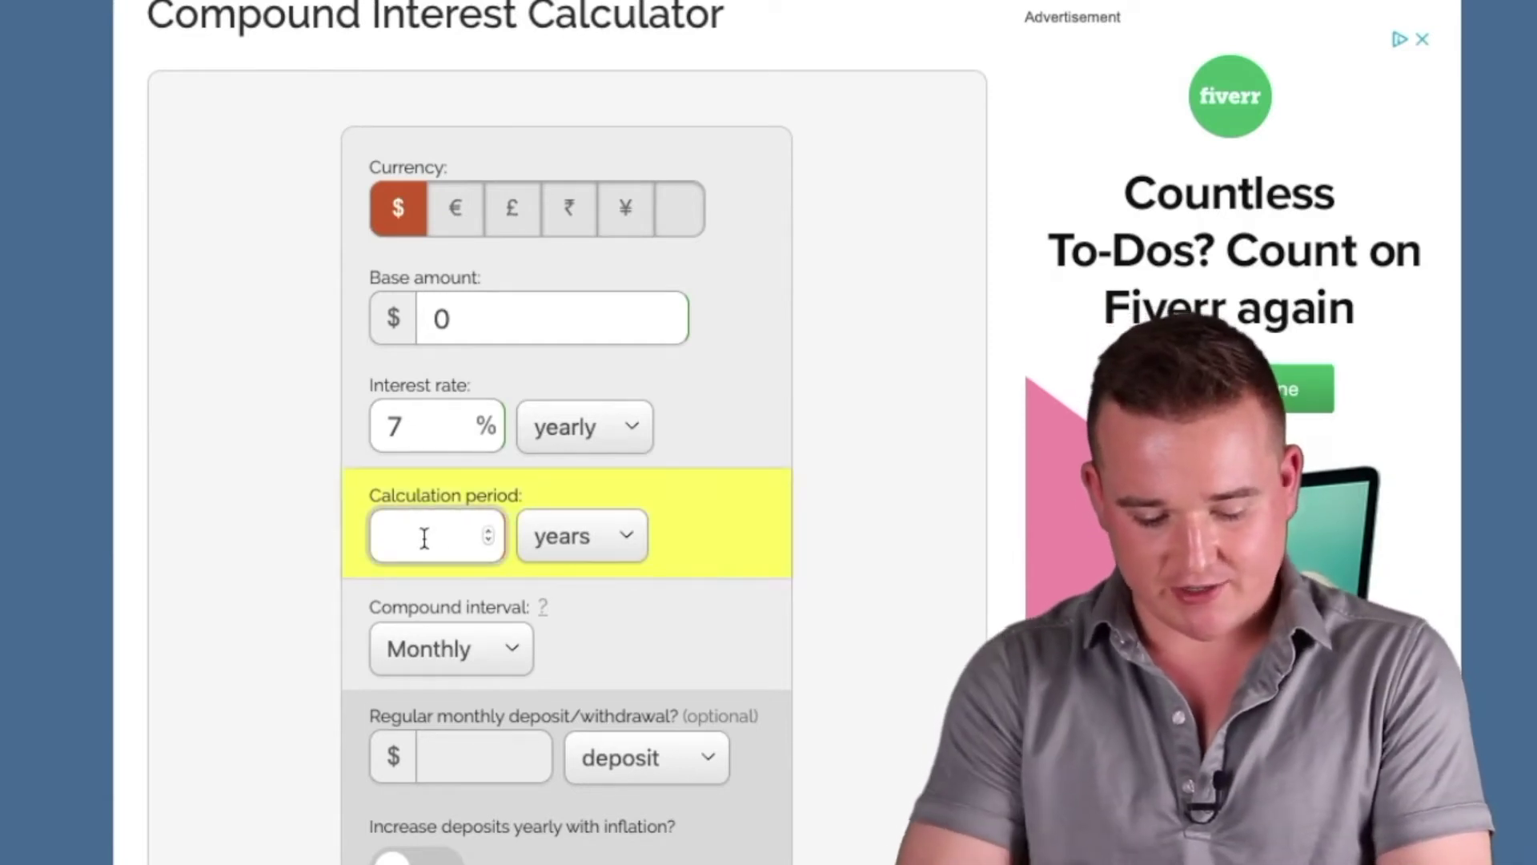
type("25")
left_click(296, 557)
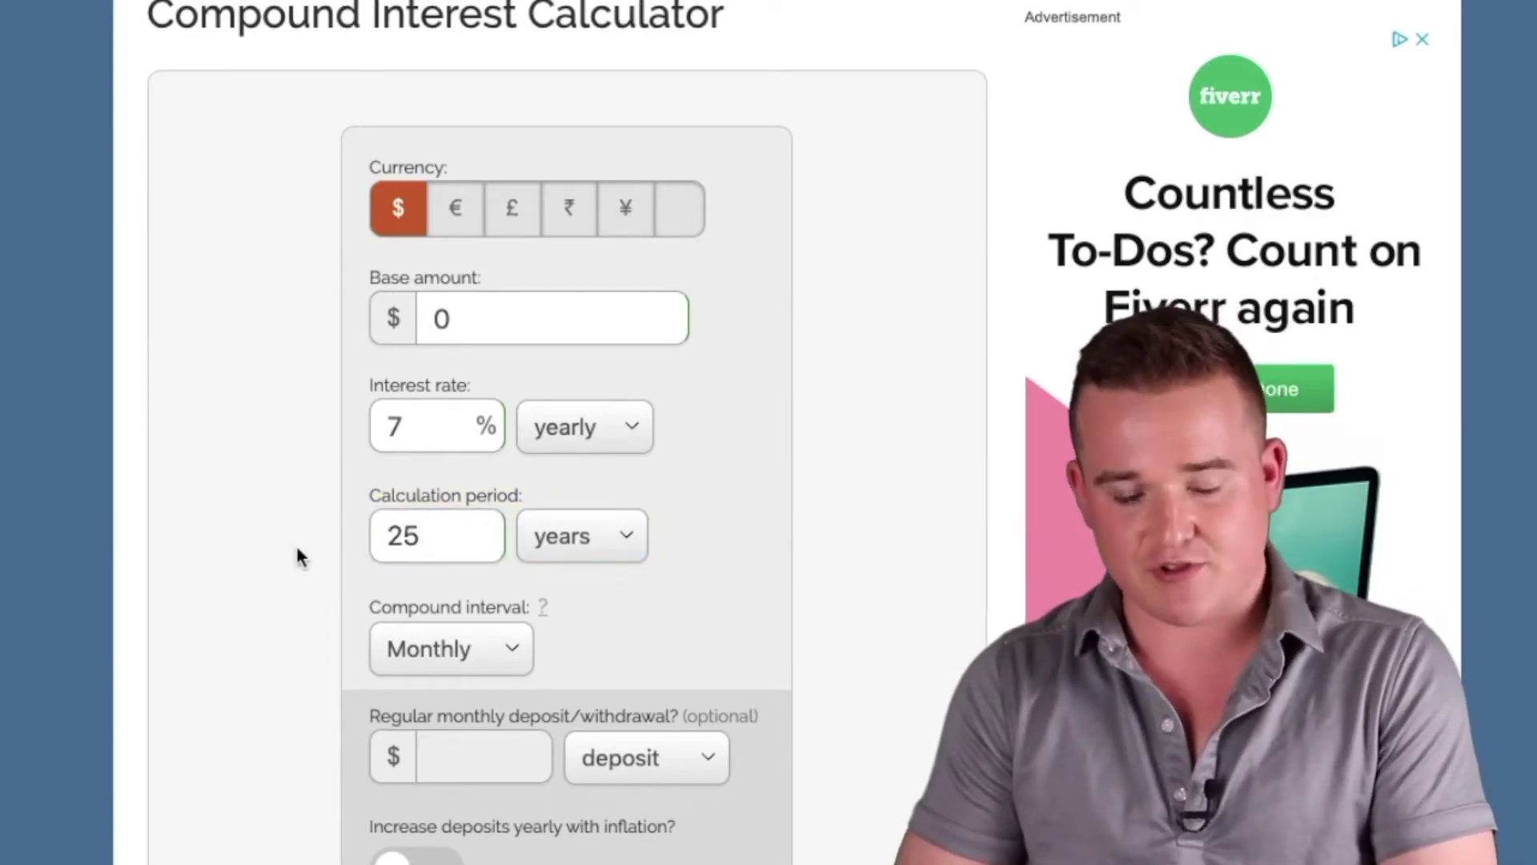
Enter a regular monthly deposit of $30 and calculate the compound interest results
scroll(297, 549, "down", 1)
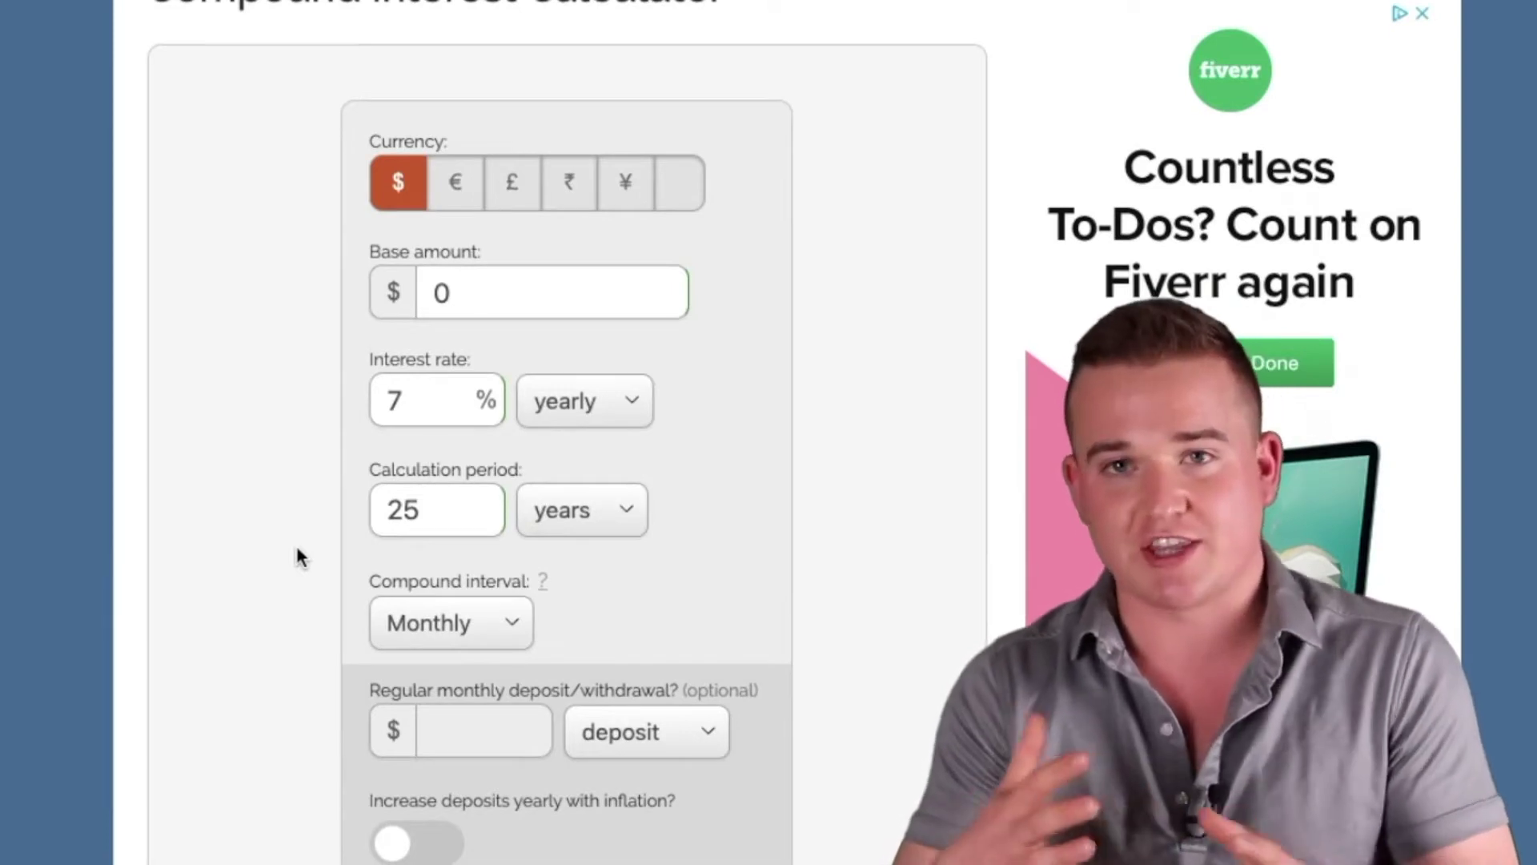
scroll(297, 549, "down", 2)
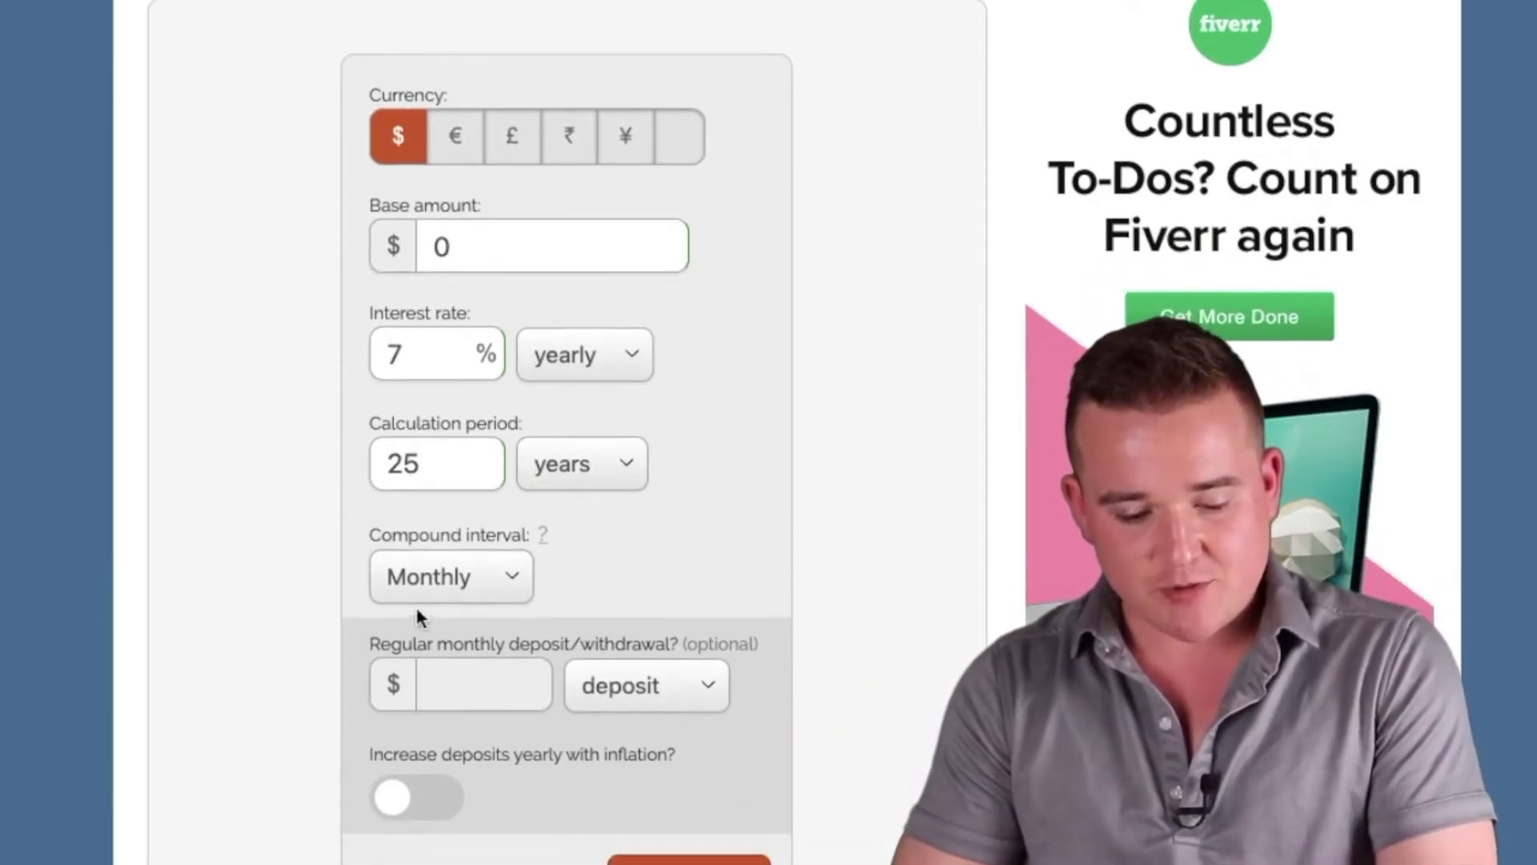
scroll(300, 608, "down", 3)
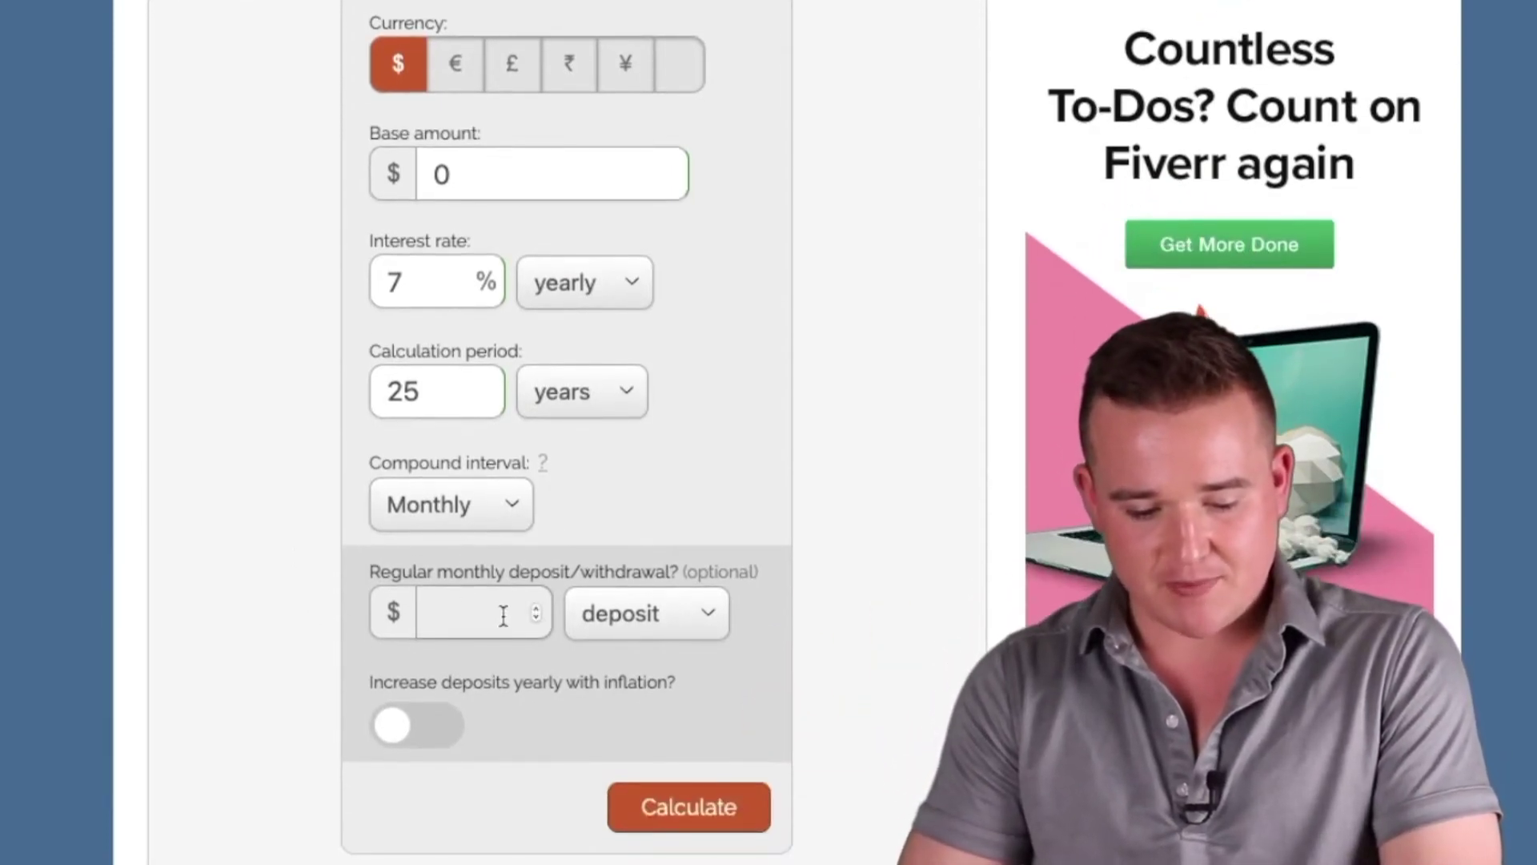
left_click(453, 606)
type("30")
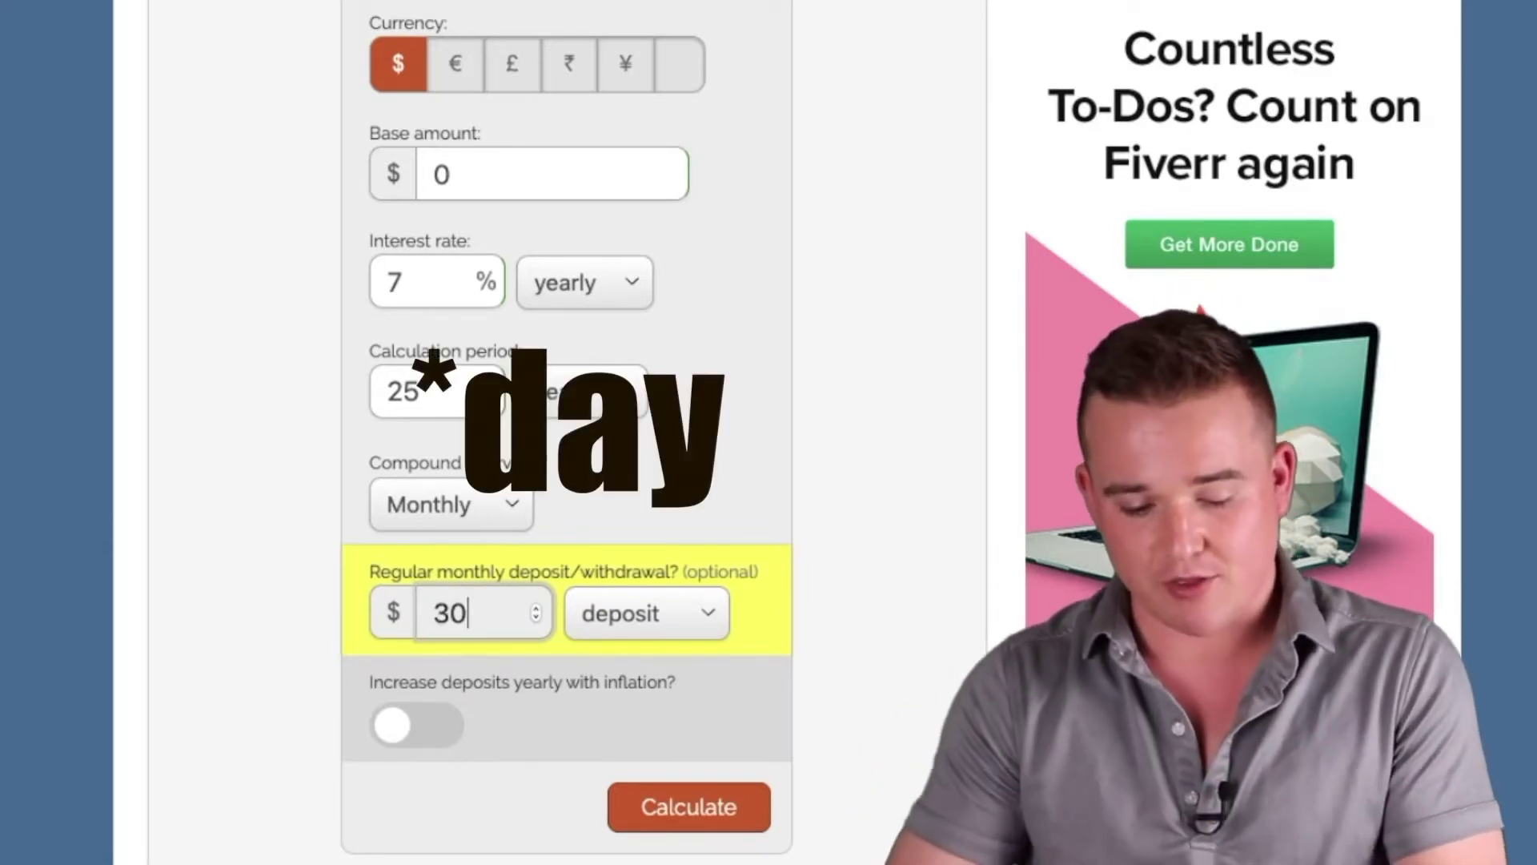
scroll(632, 697, "down", 1)
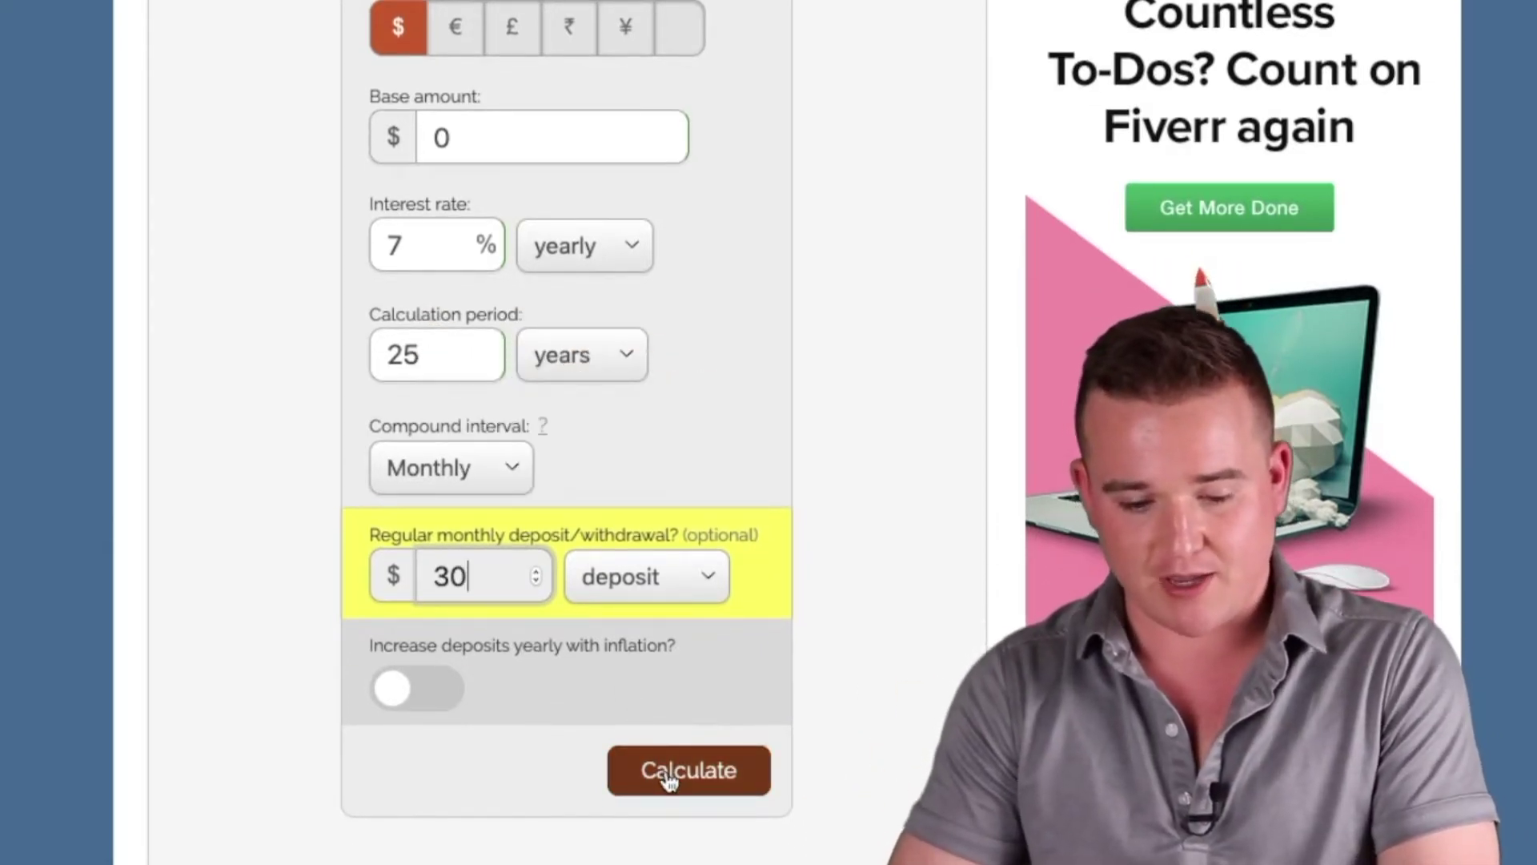
left_click(666, 773)
Examine the year-by-year deposits, interest and balances in the results table, and highlight the year 16 balance
scroll(998, 471, "down", 1)
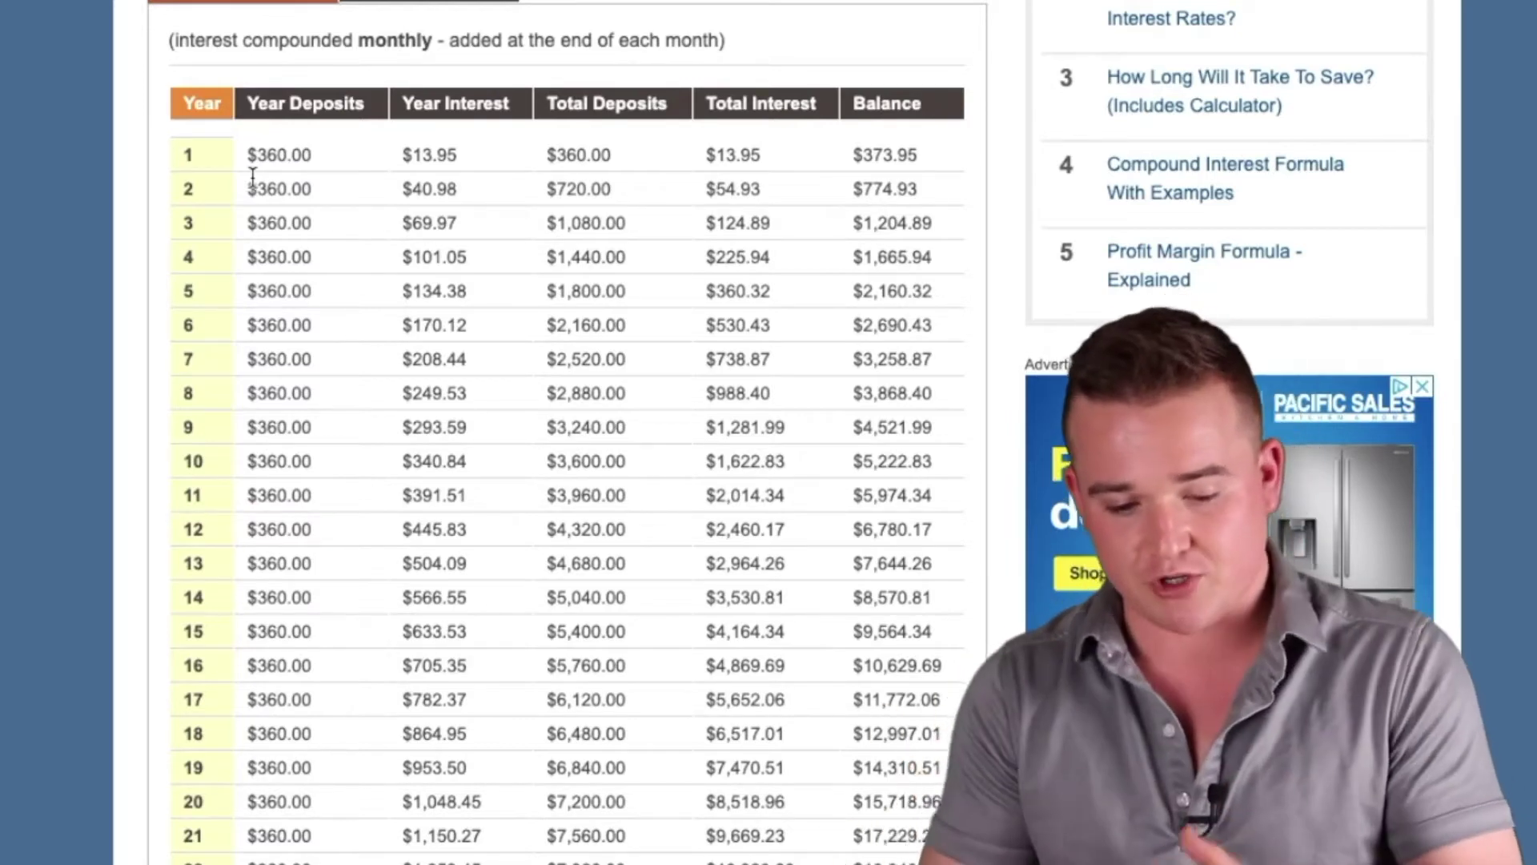
scroll(450, 175, "down", 2)
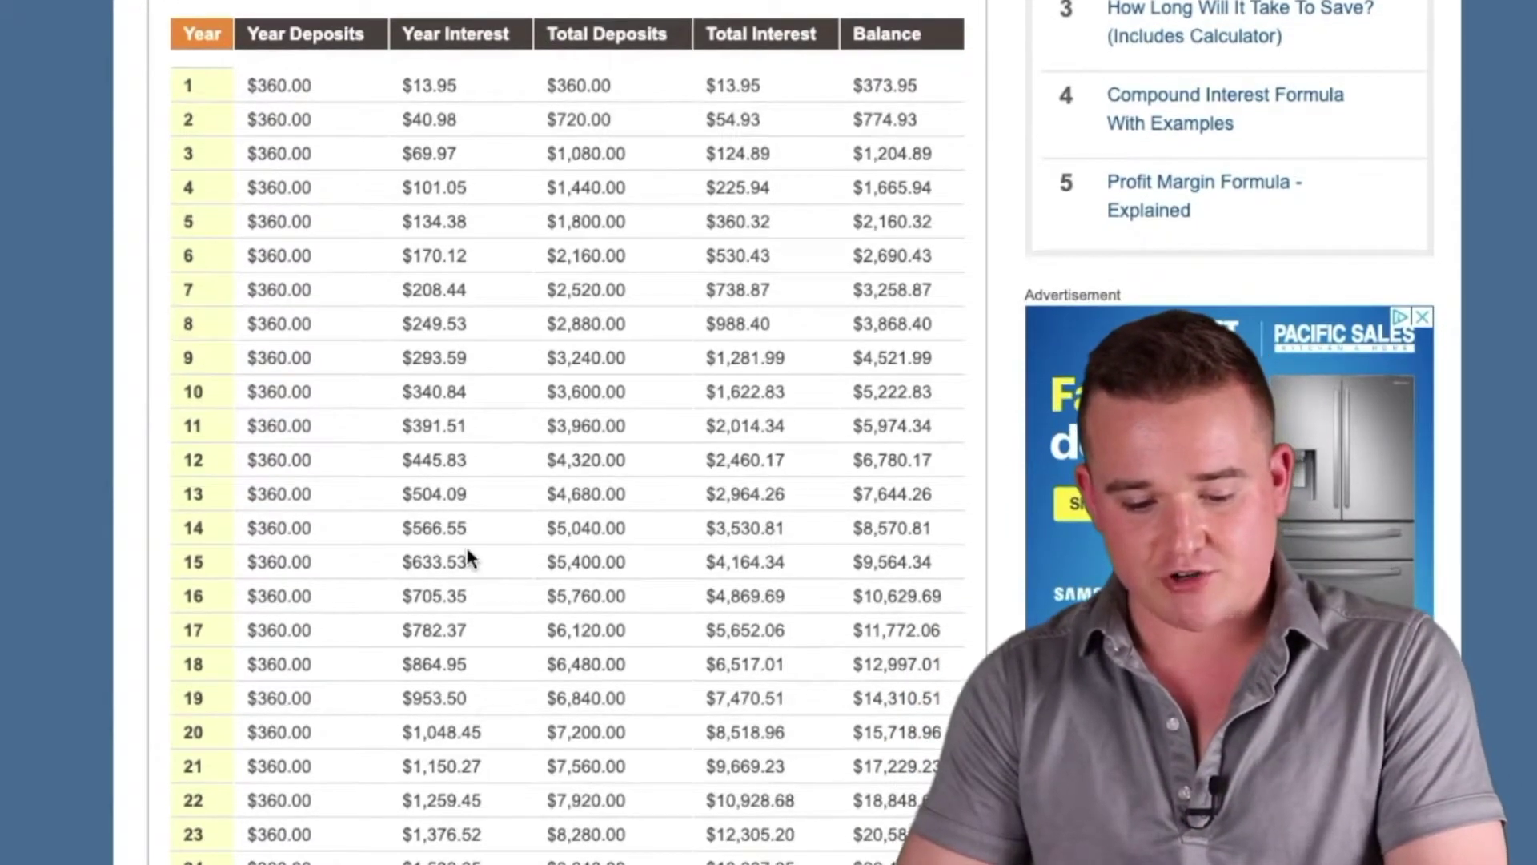
scroll(468, 575, "down", 2)
scroll(427, 564, "up", 5)
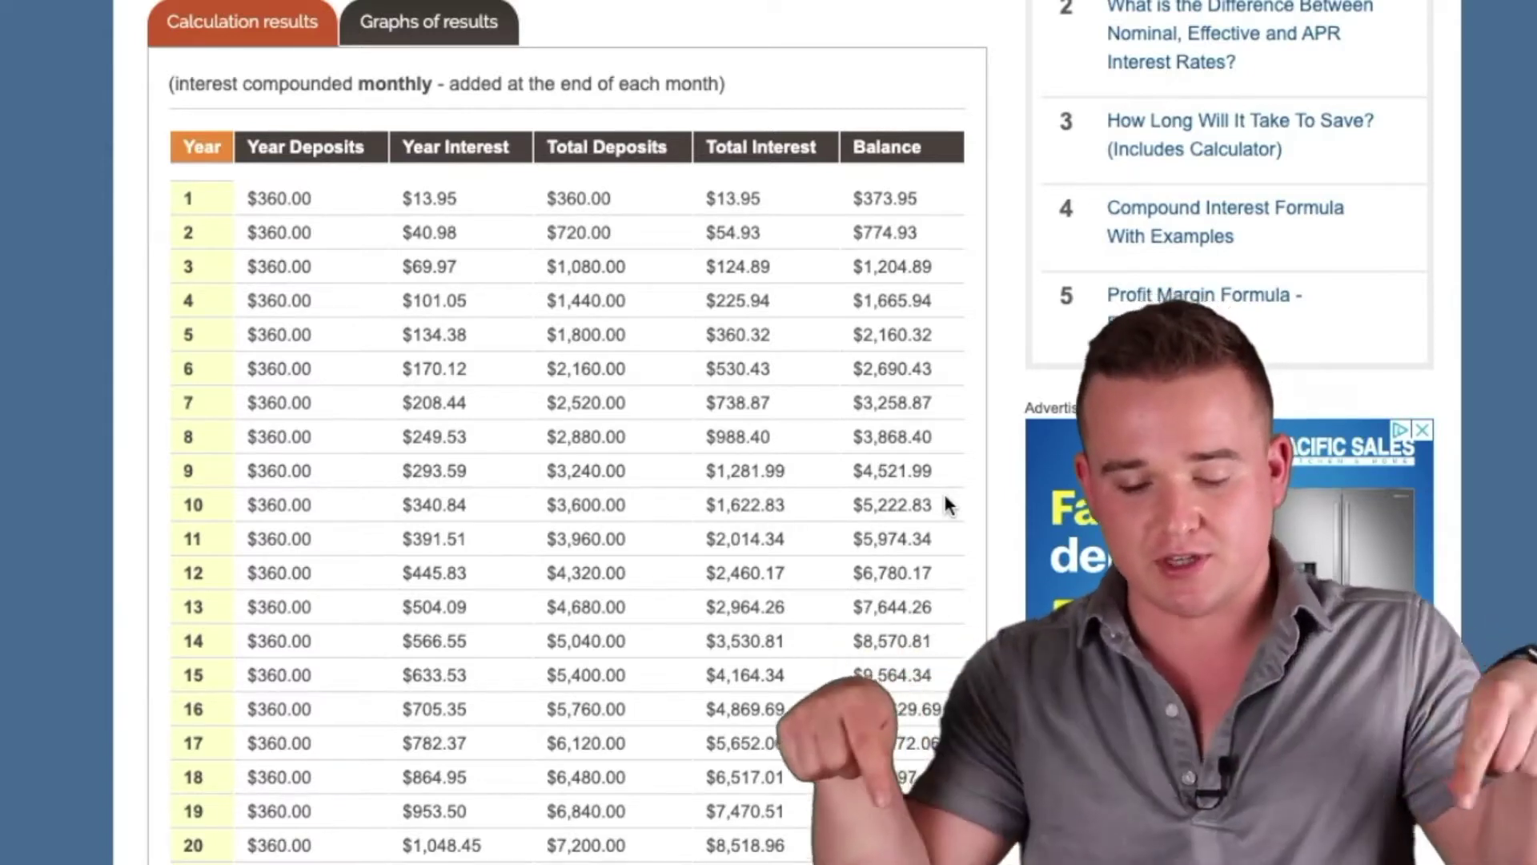
scroll(946, 503, "up", 1)
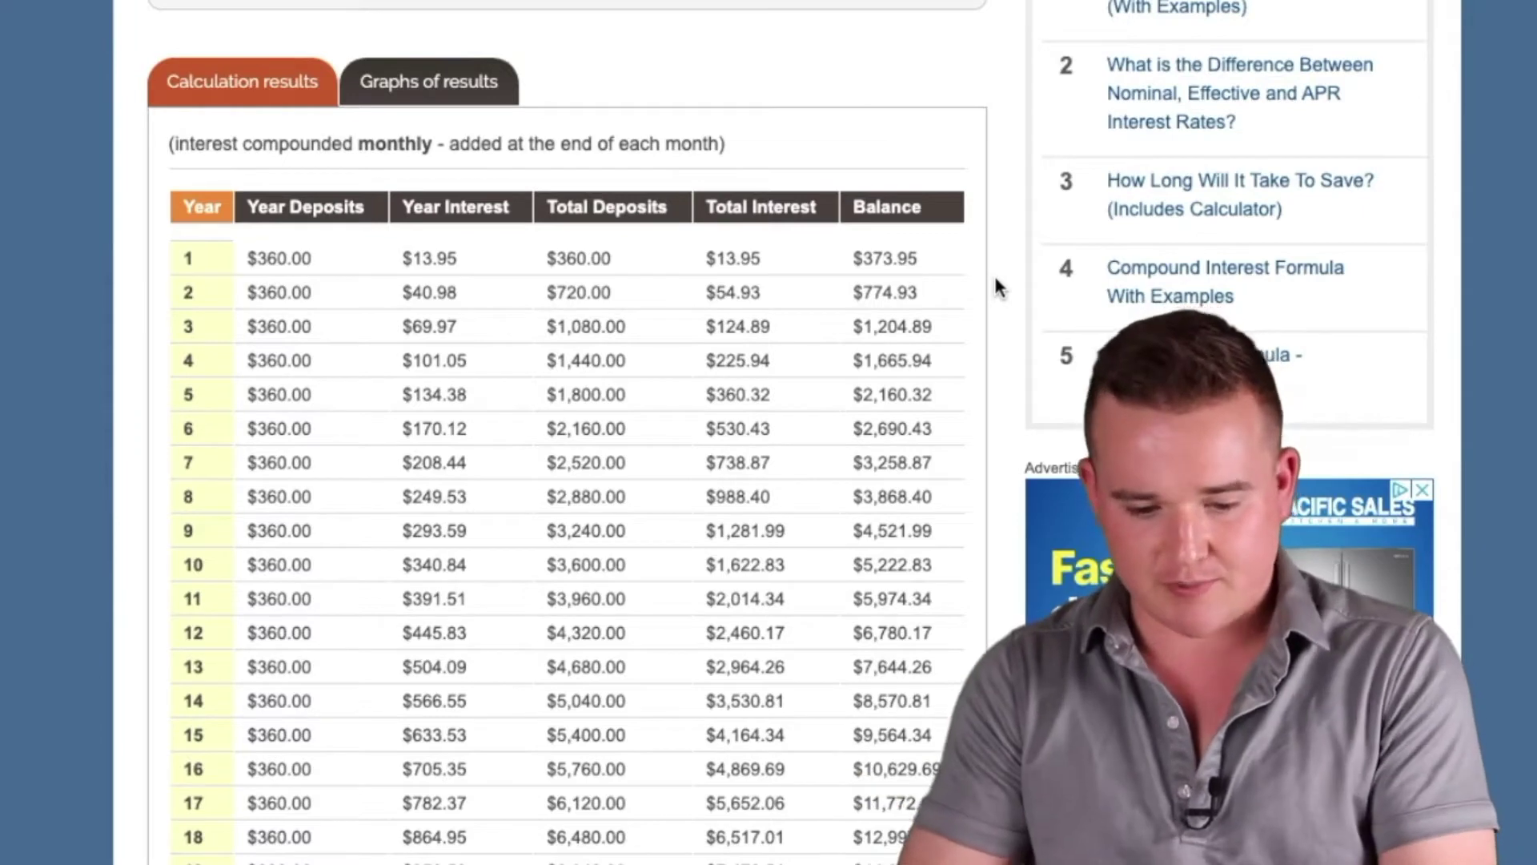
scroll(996, 287, "up", 1)
scroll(449, 352, "down", 2)
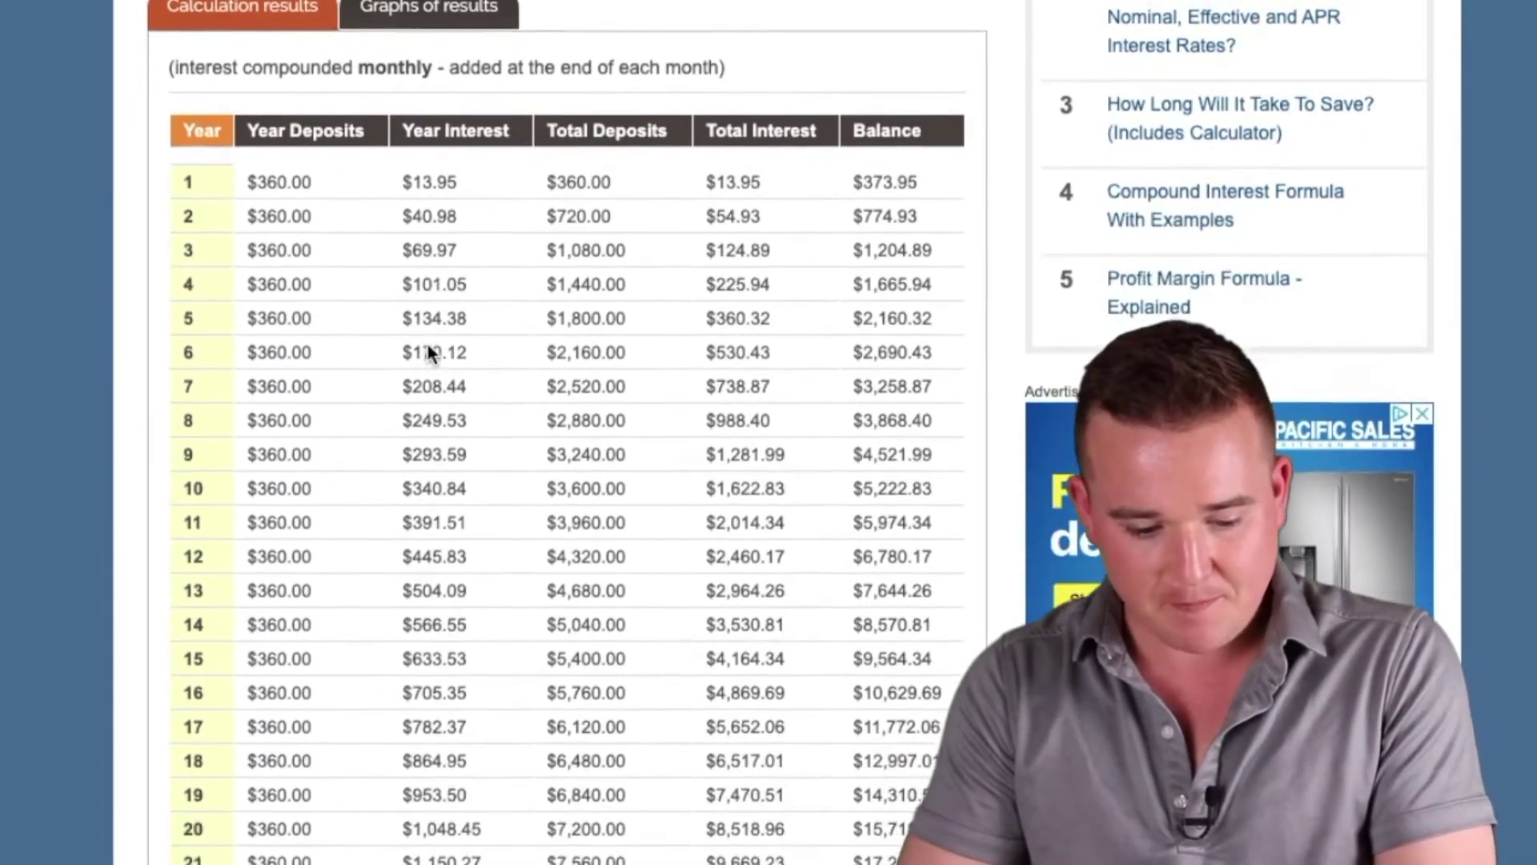
scroll(821, 483, "down", 1)
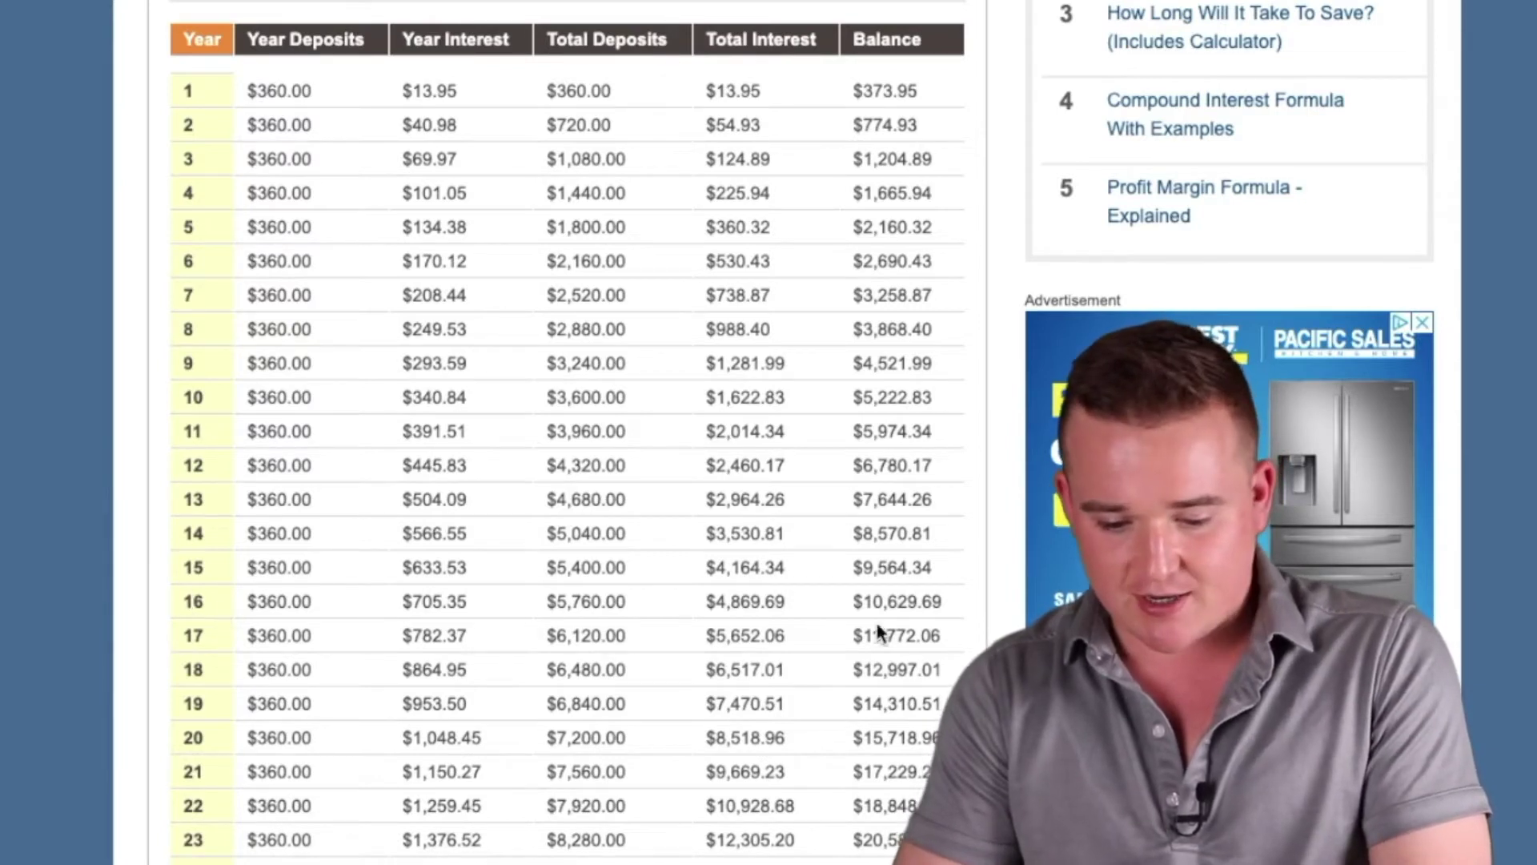
left_click_drag(949, 600, 857, 602)
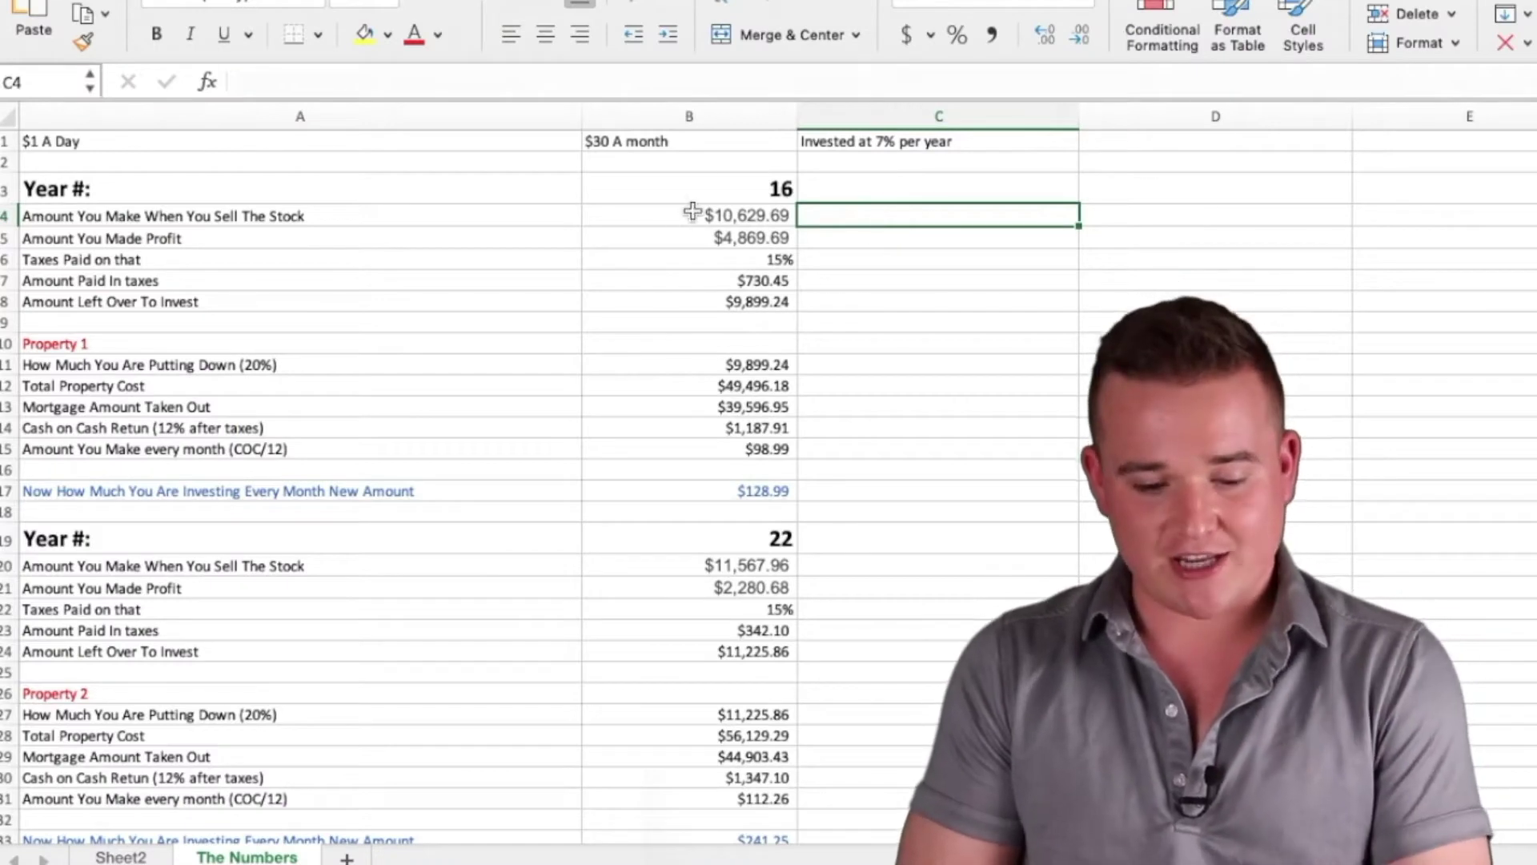
Switch to the Excel sheet and review the Year 16 sale amount, profit, tax rate, taxes paid and amount left to invest
left_click(647, 214)
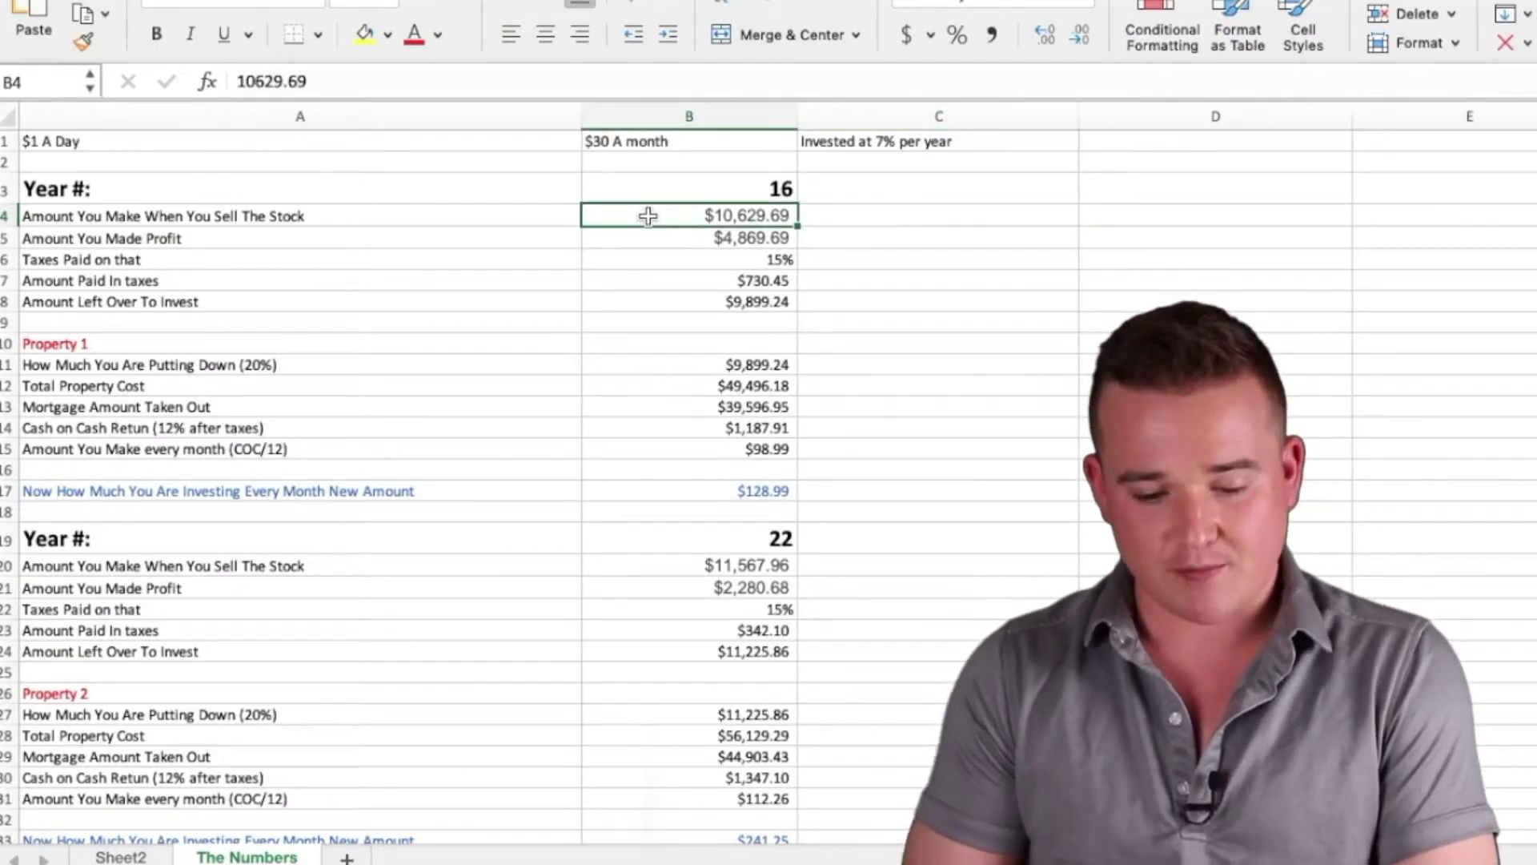
left_click(670, 188)
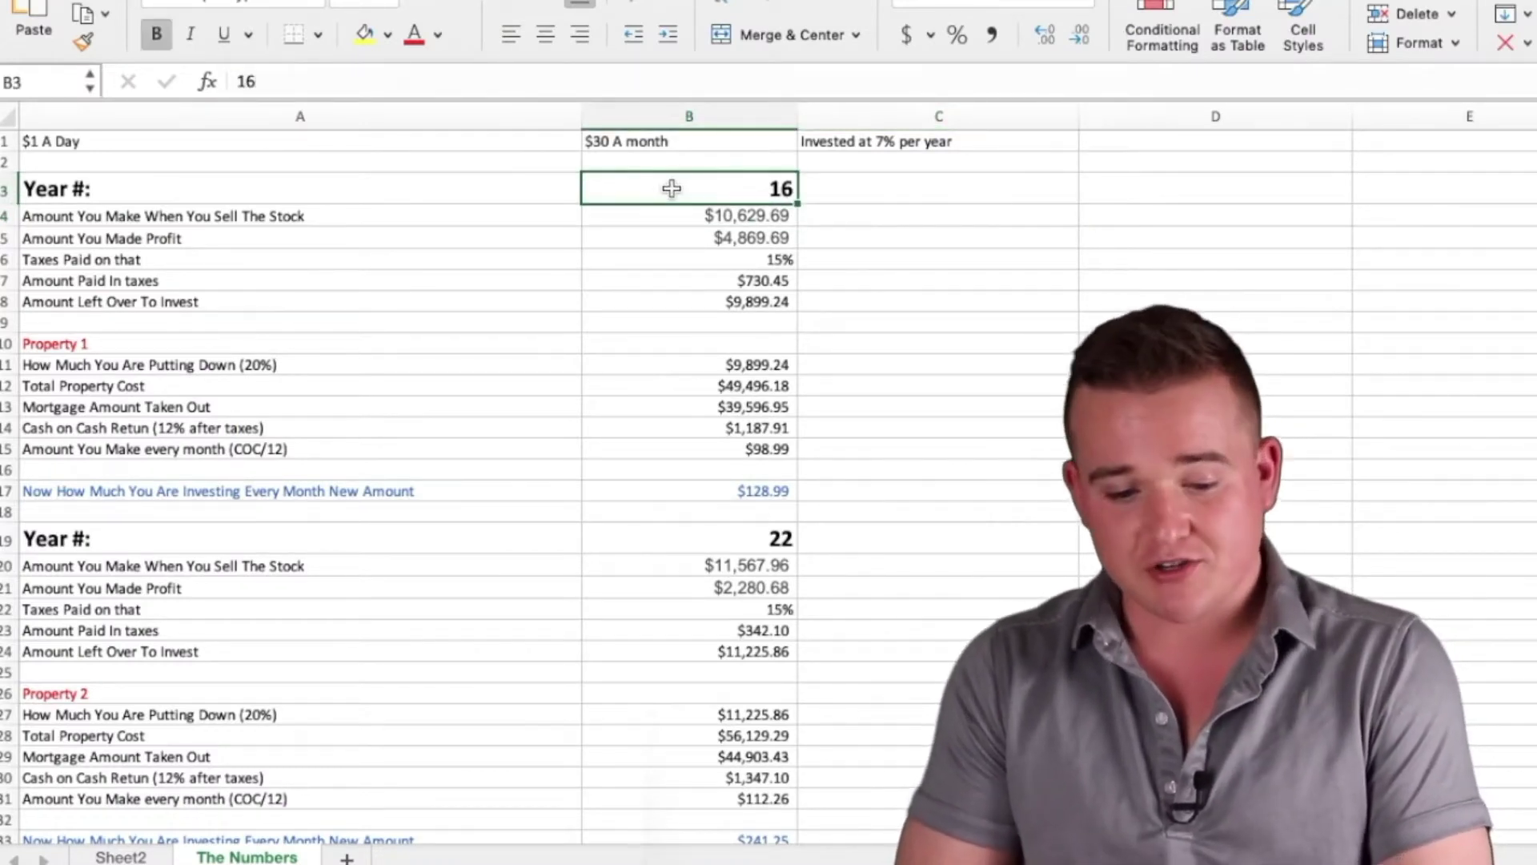
left_click(655, 239)
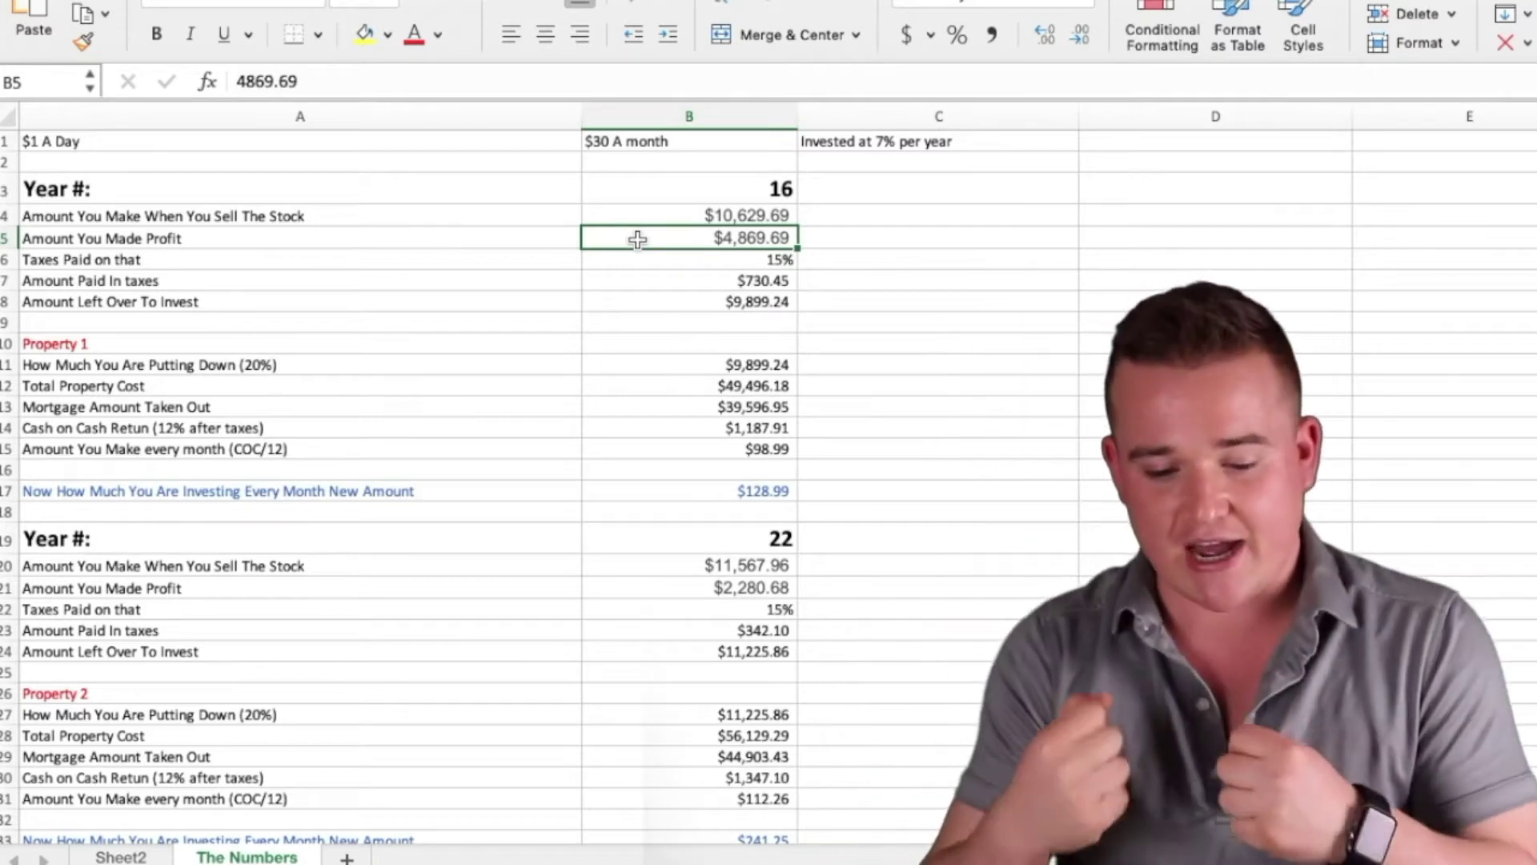
left_click(659, 260)
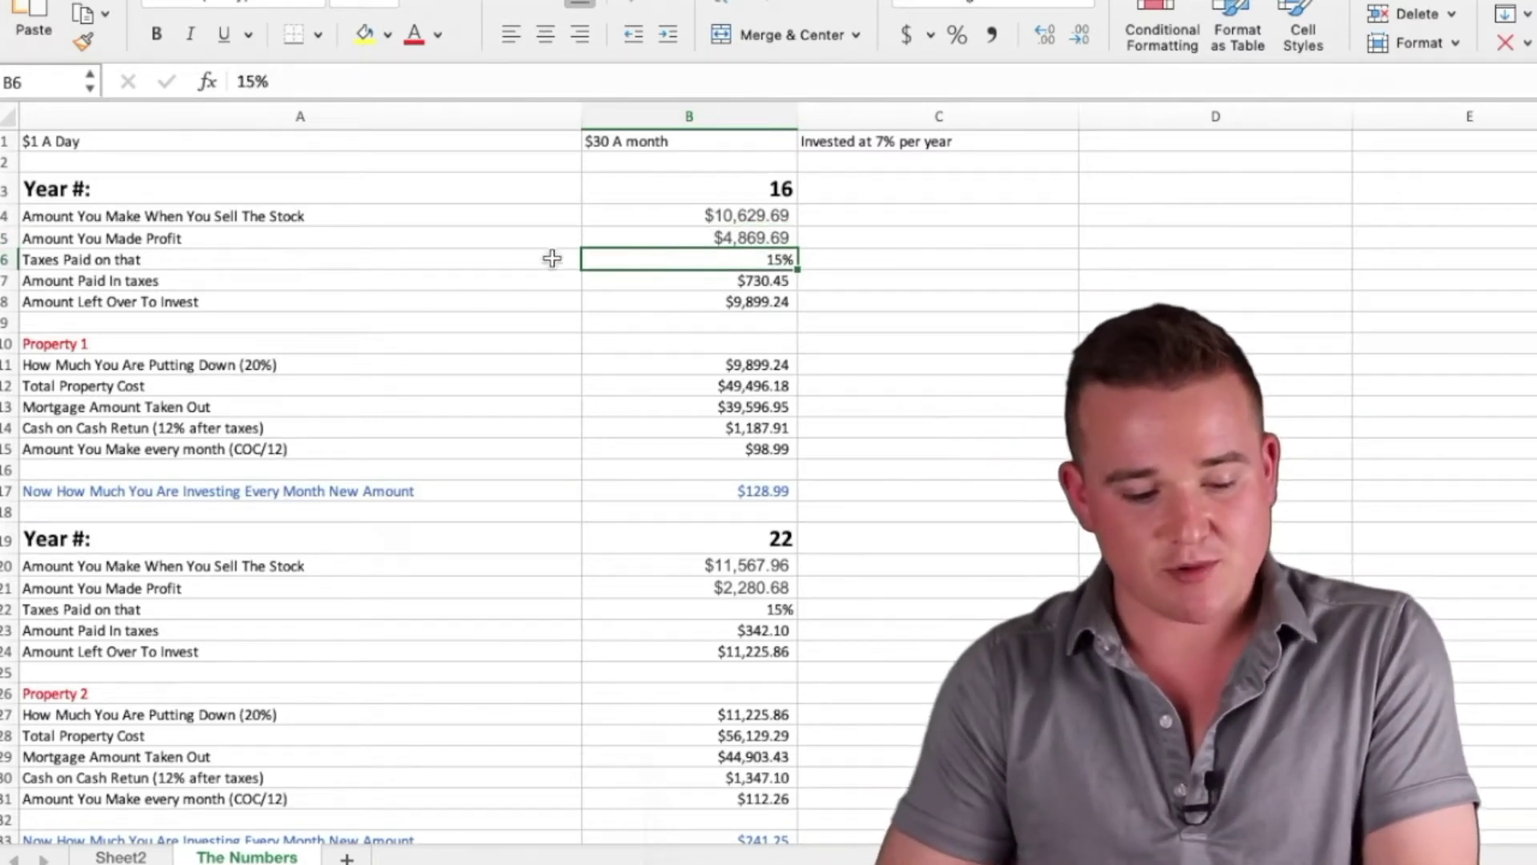
left_click(374, 257)
key("Right")
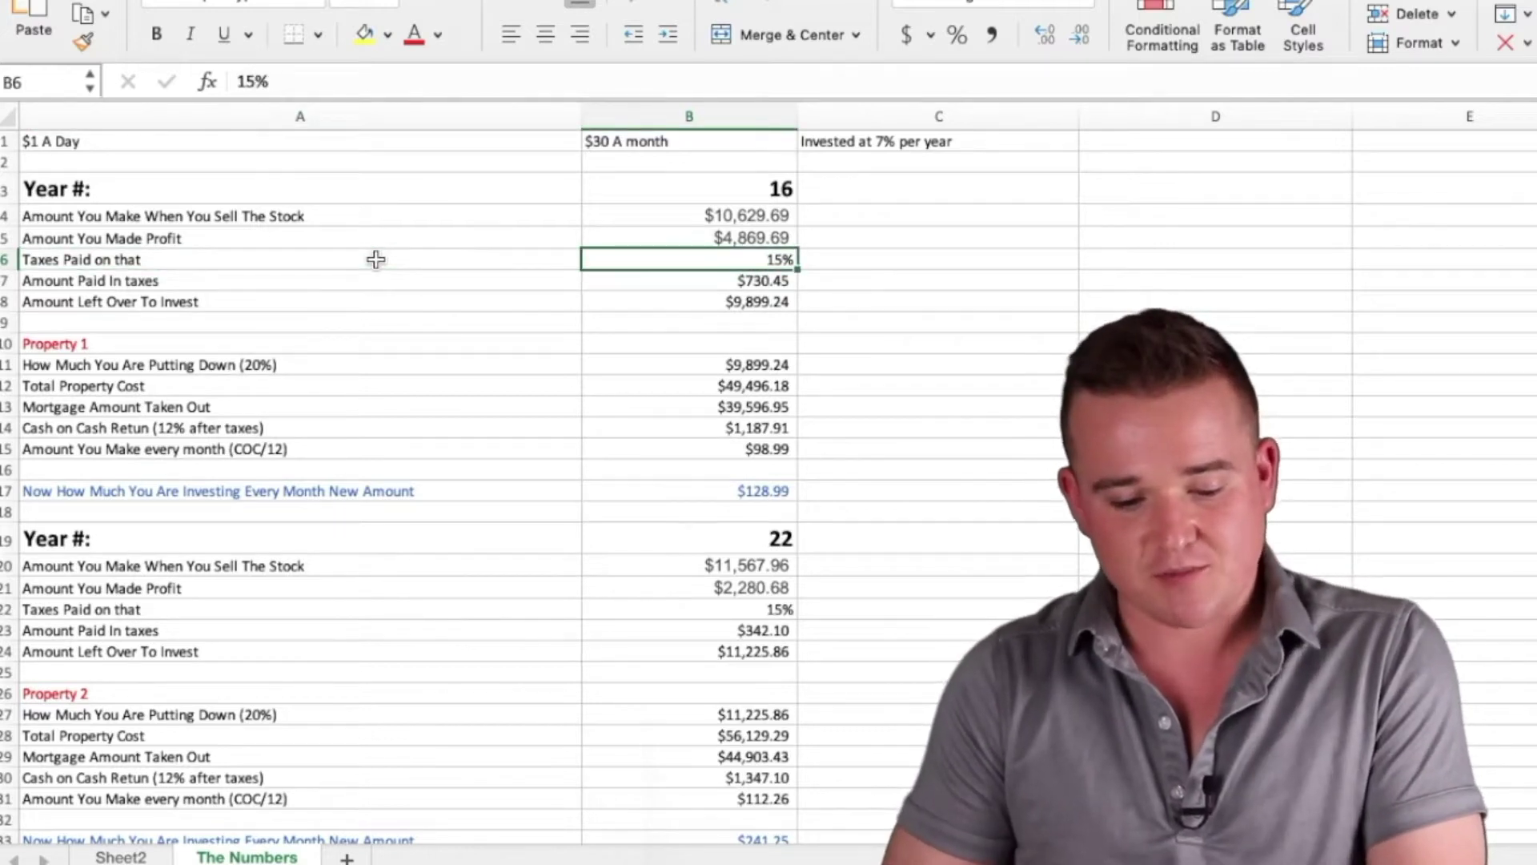
key("Down")
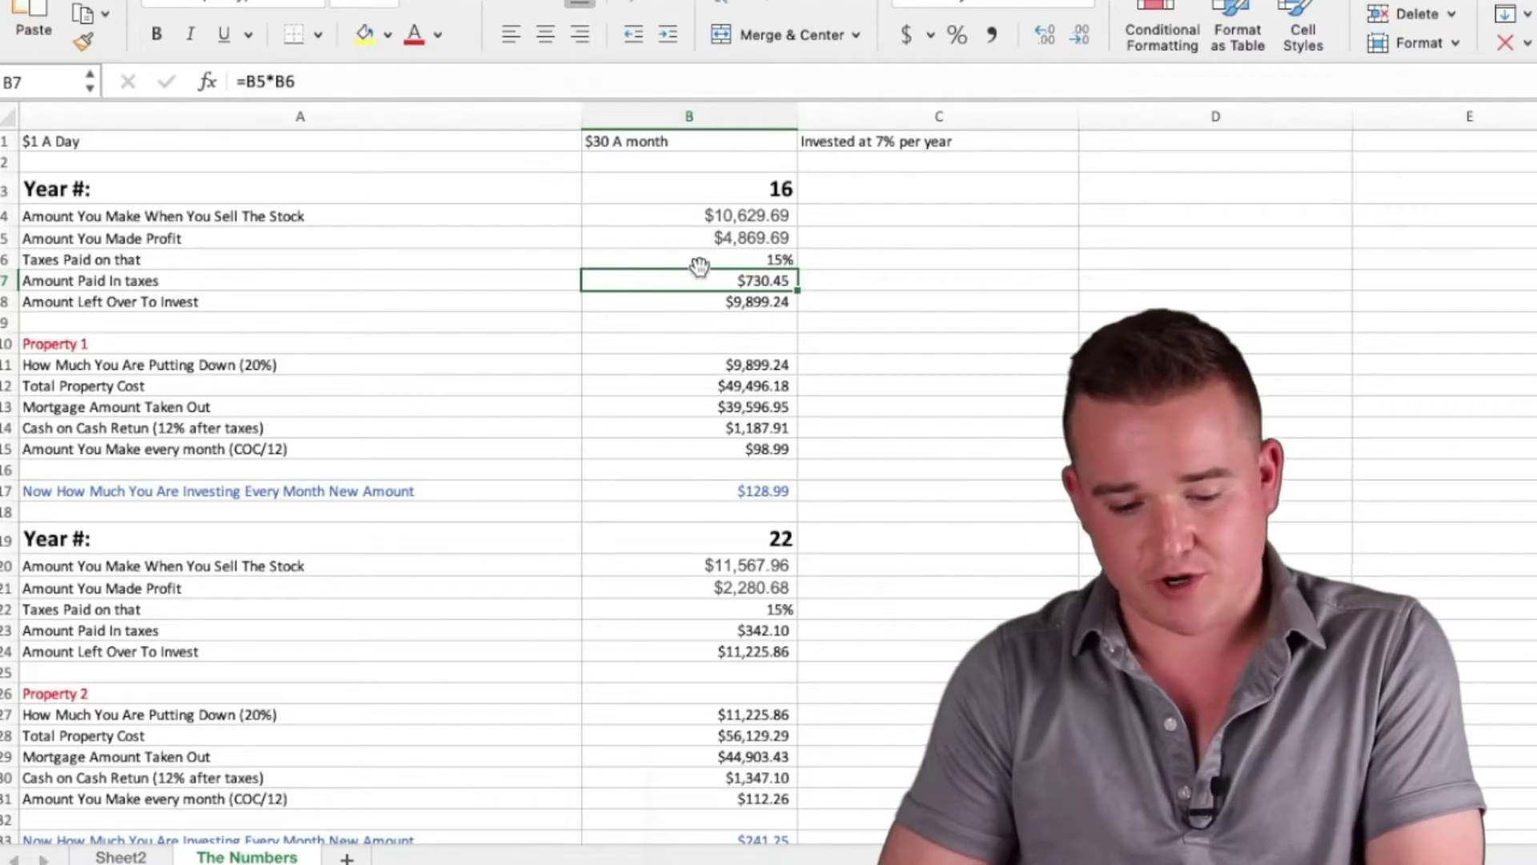
left_click(465, 304)
key("Right")
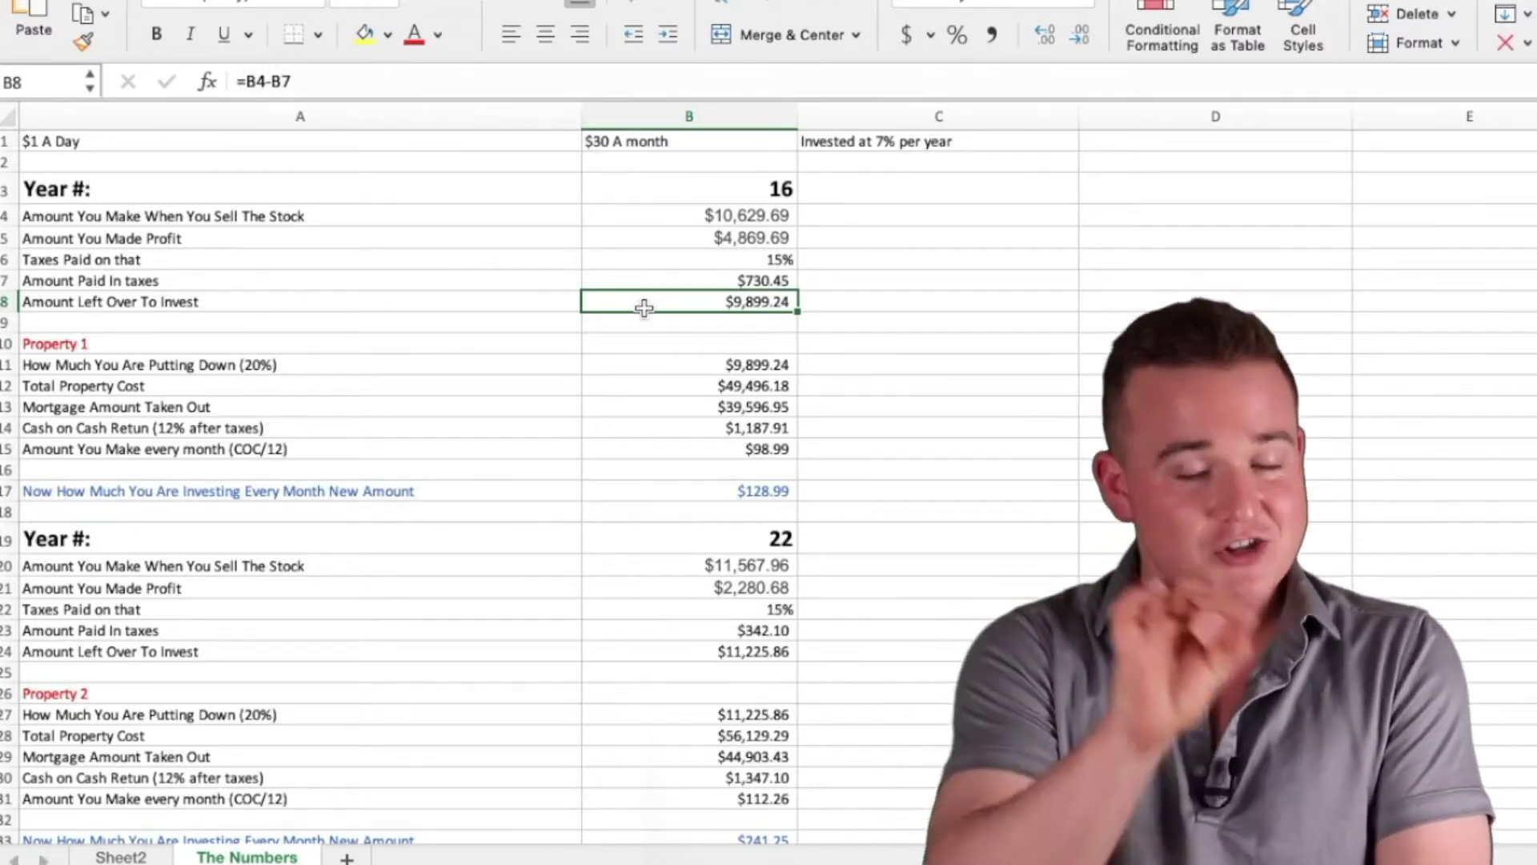
Review Property 1's 20% down payment, total cost, mortgage amount and cash-on-cash return rows
scroll(760, 304, "down", 2)
left_click(869, 301)
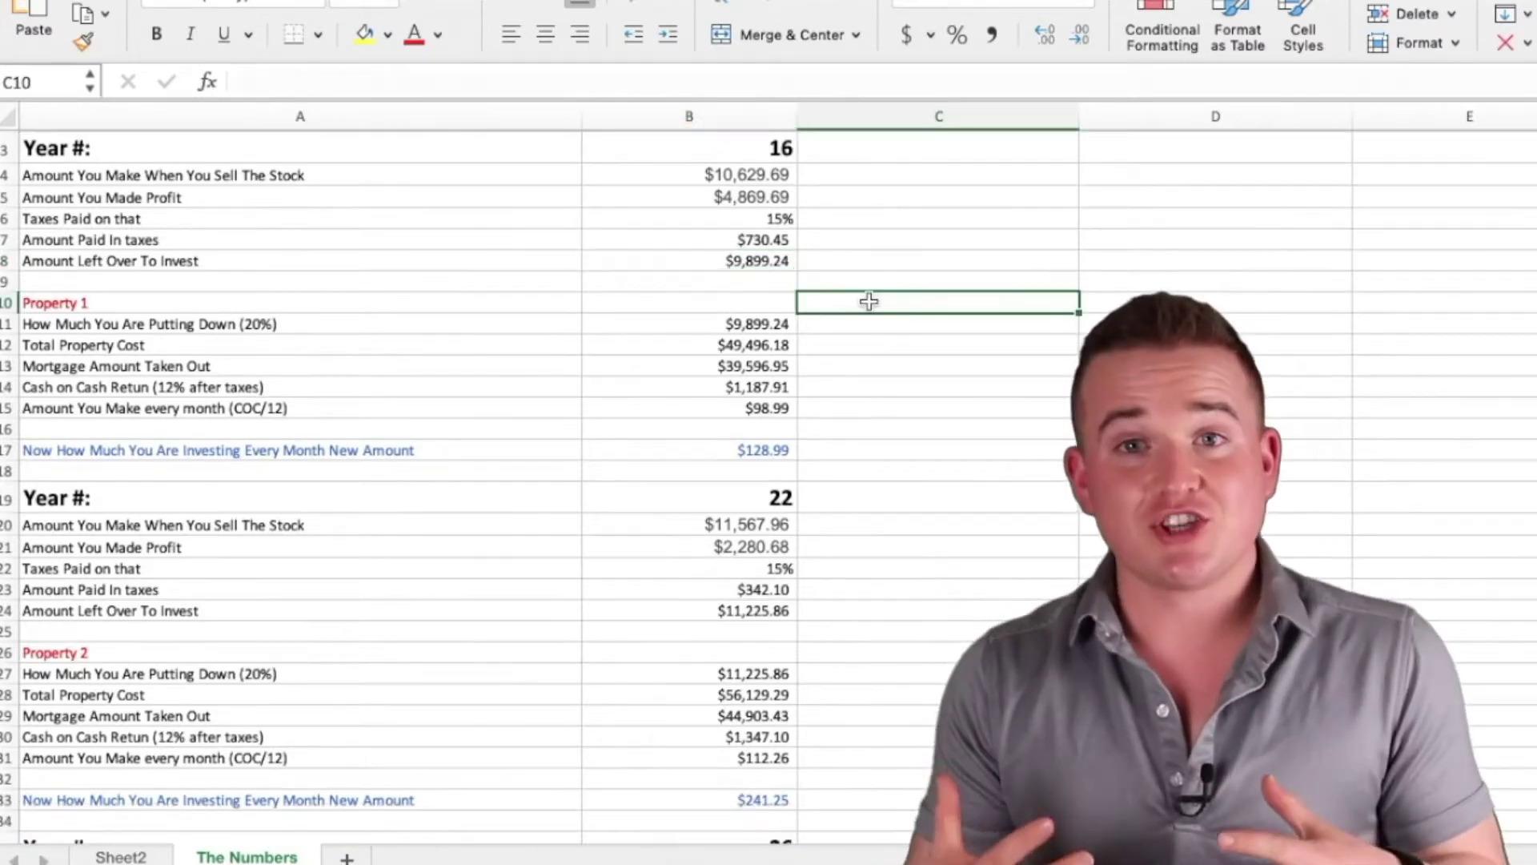
left_click(484, 324)
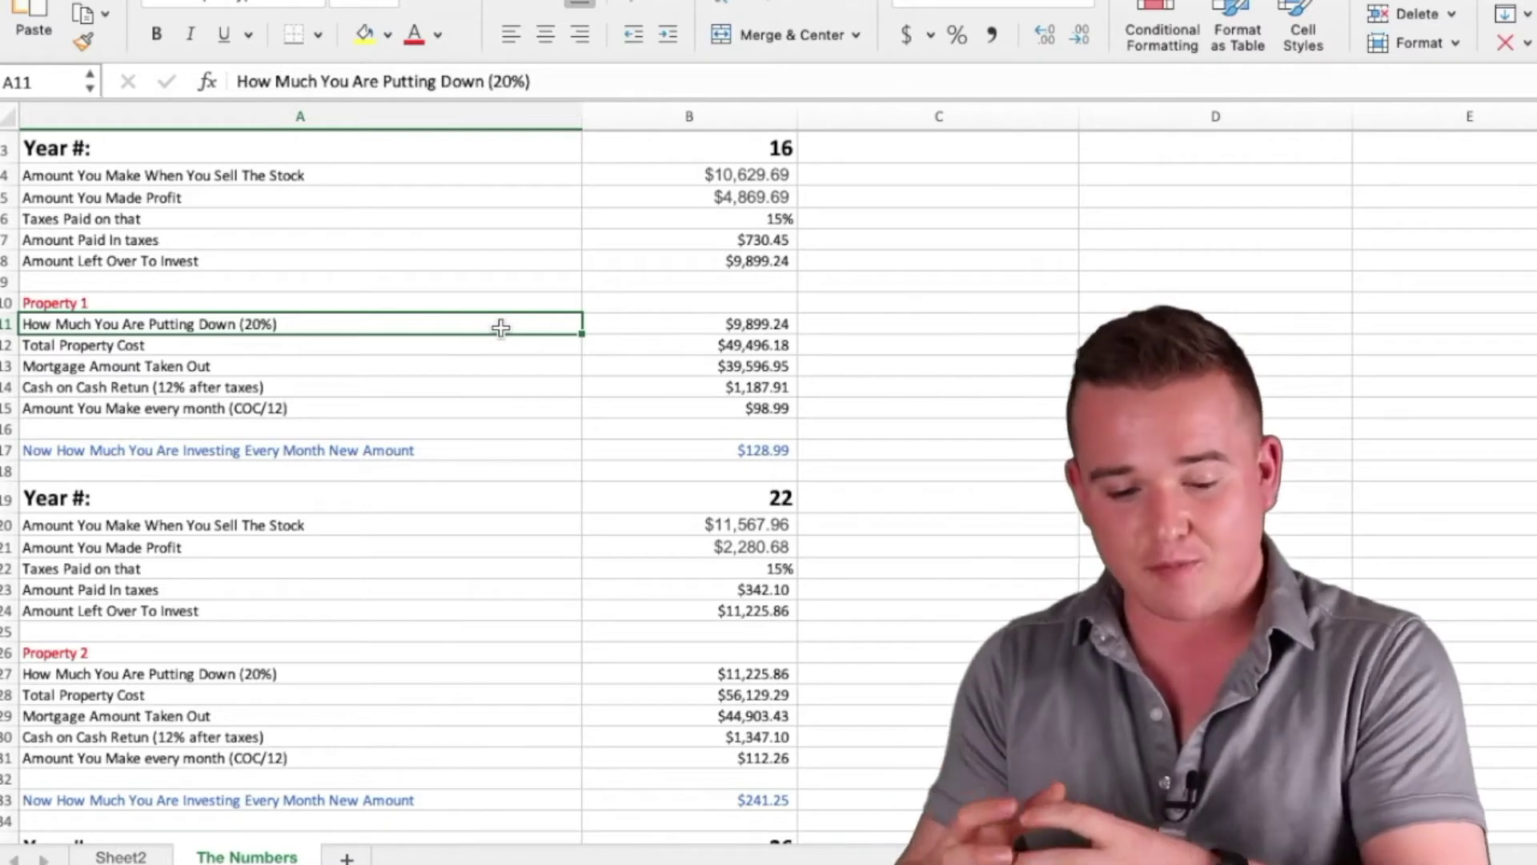
left_click(631, 350)
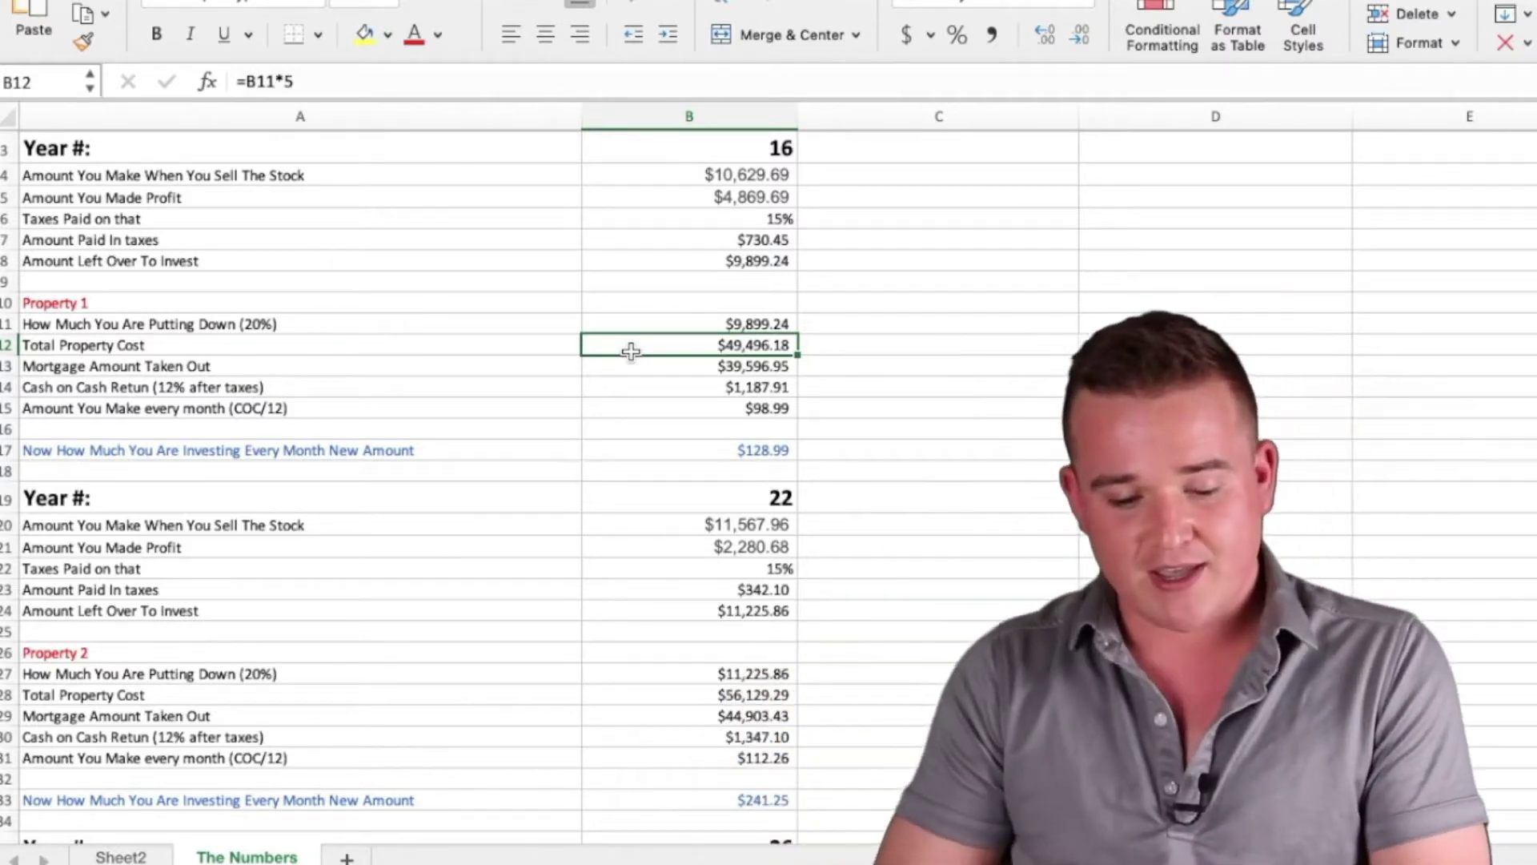
key("Down")
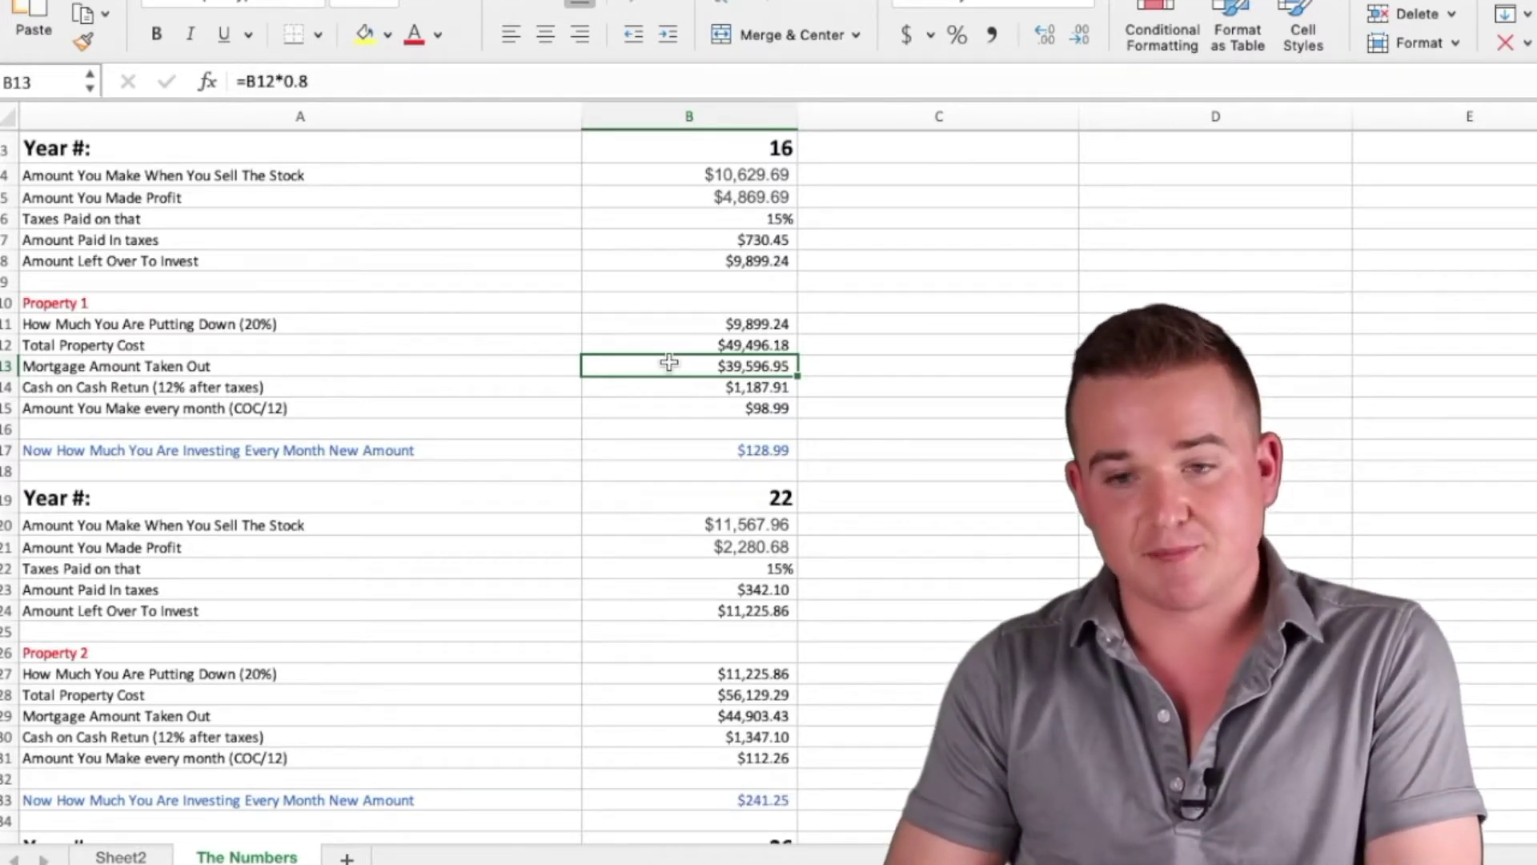
key("Left")
key("Down")
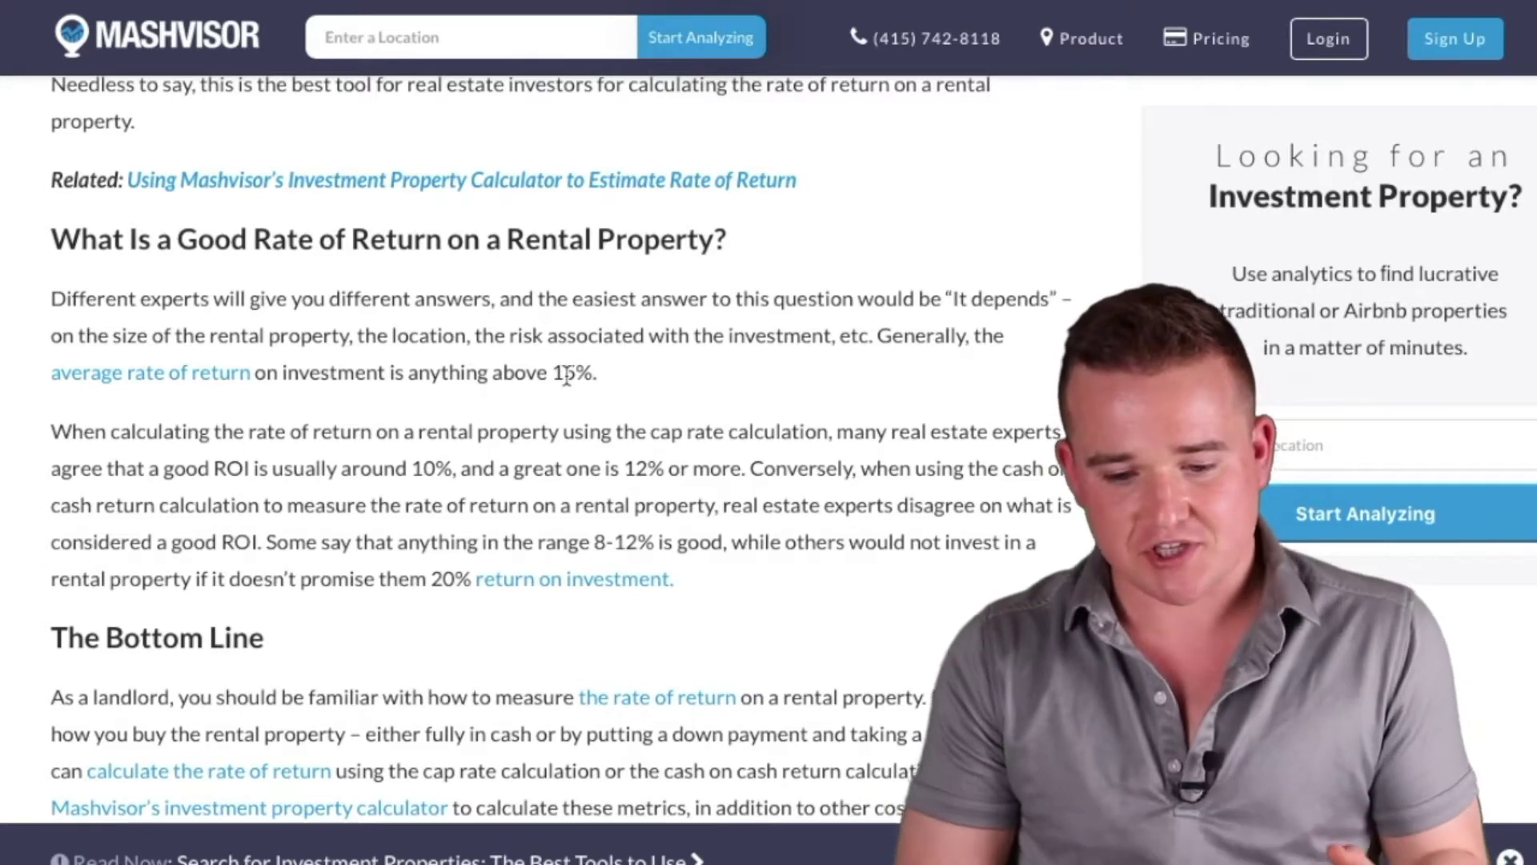
In the Mashvisor article on good rental returns, highlight the 20% return on investment phrase and the 15% average rate
scroll(565, 372, "down", 1)
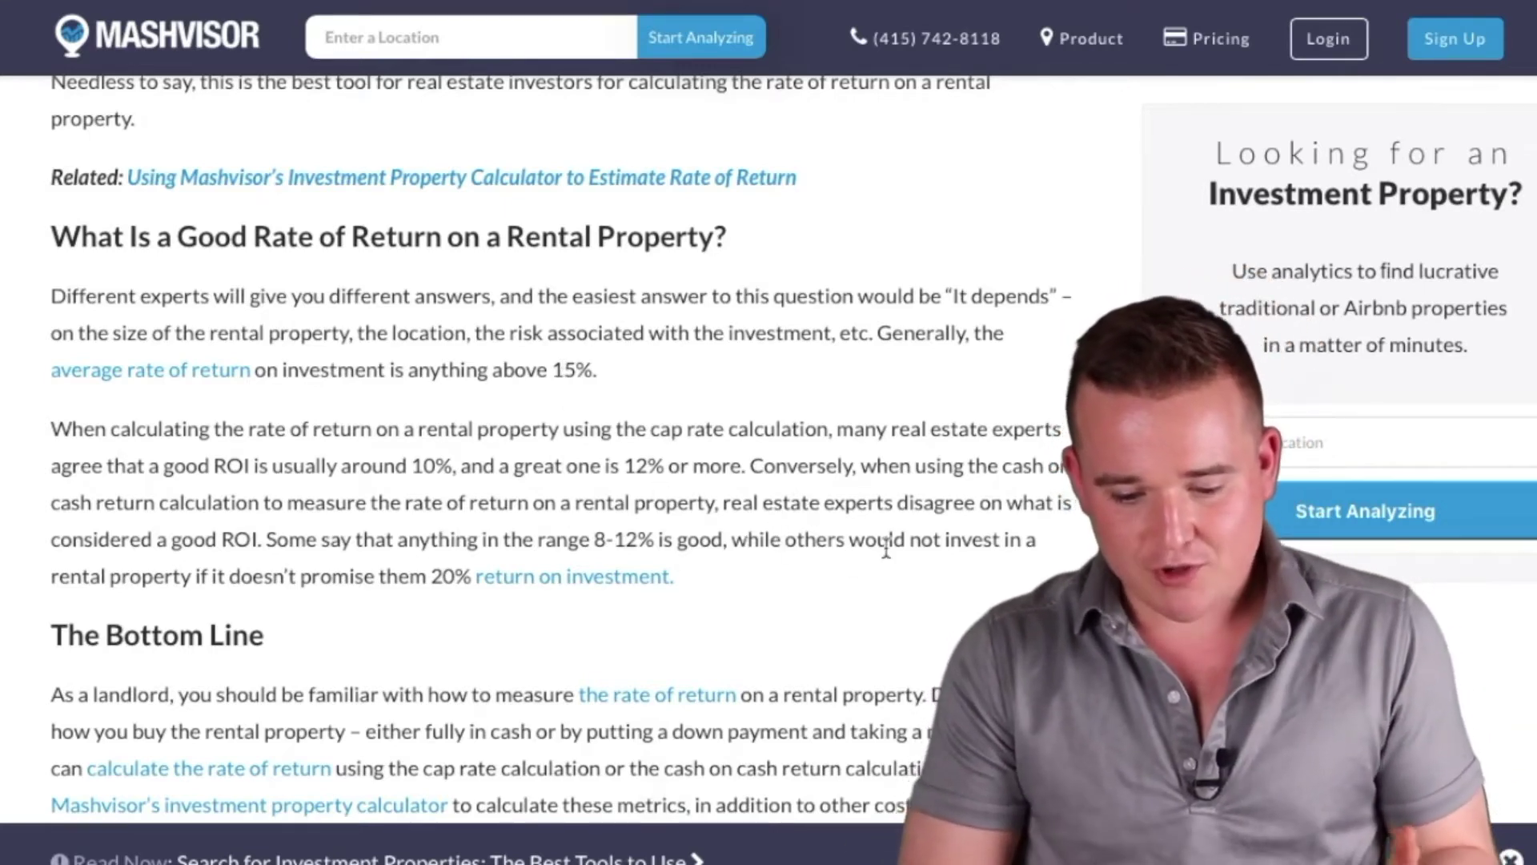
left_click(427, 577)
left_click_drag(427, 578, 671, 576)
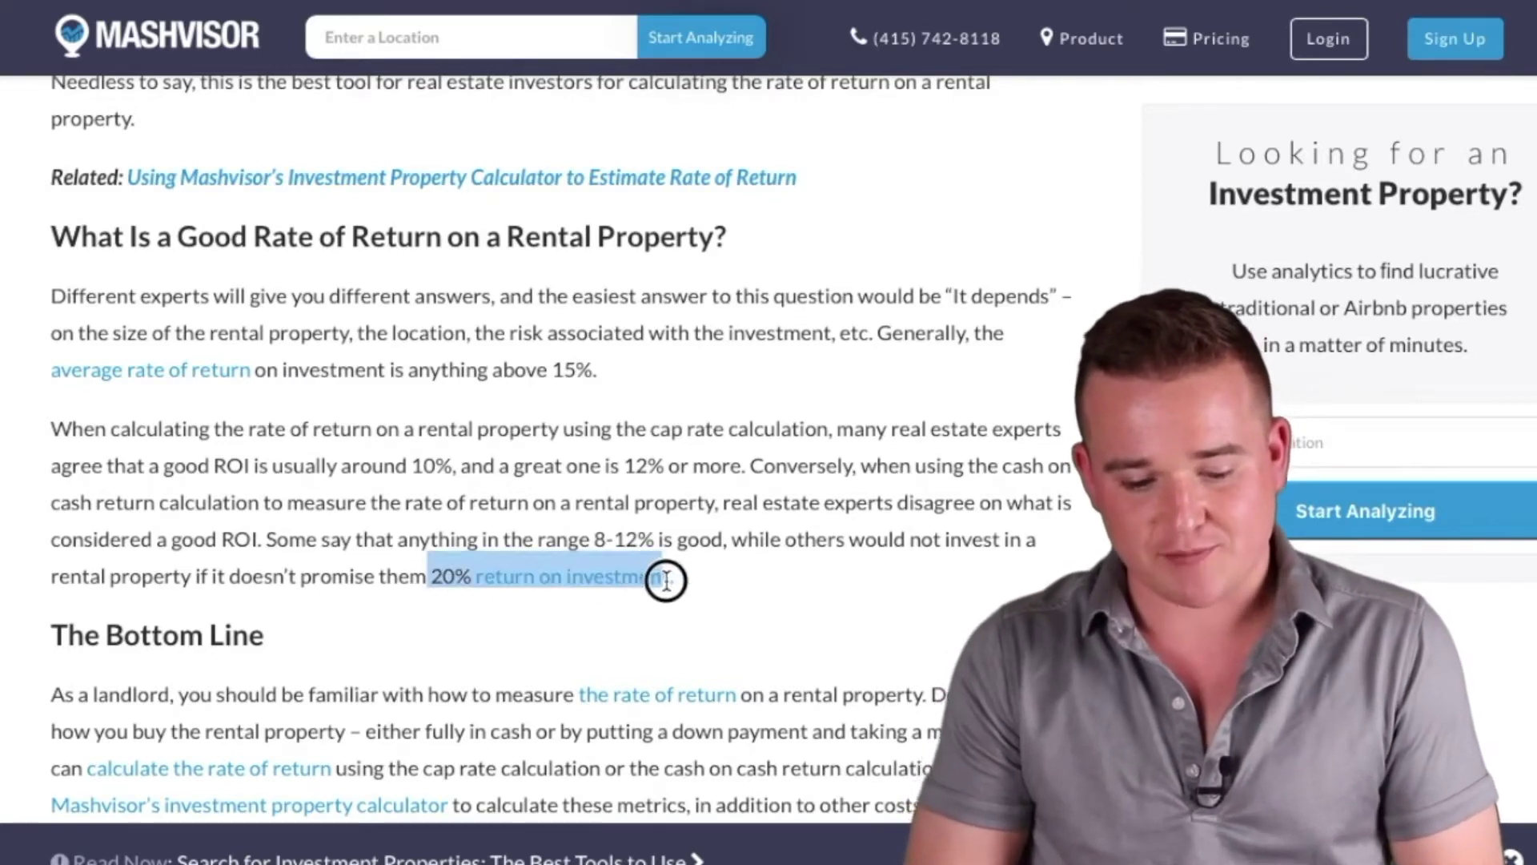
left_click(793, 516)
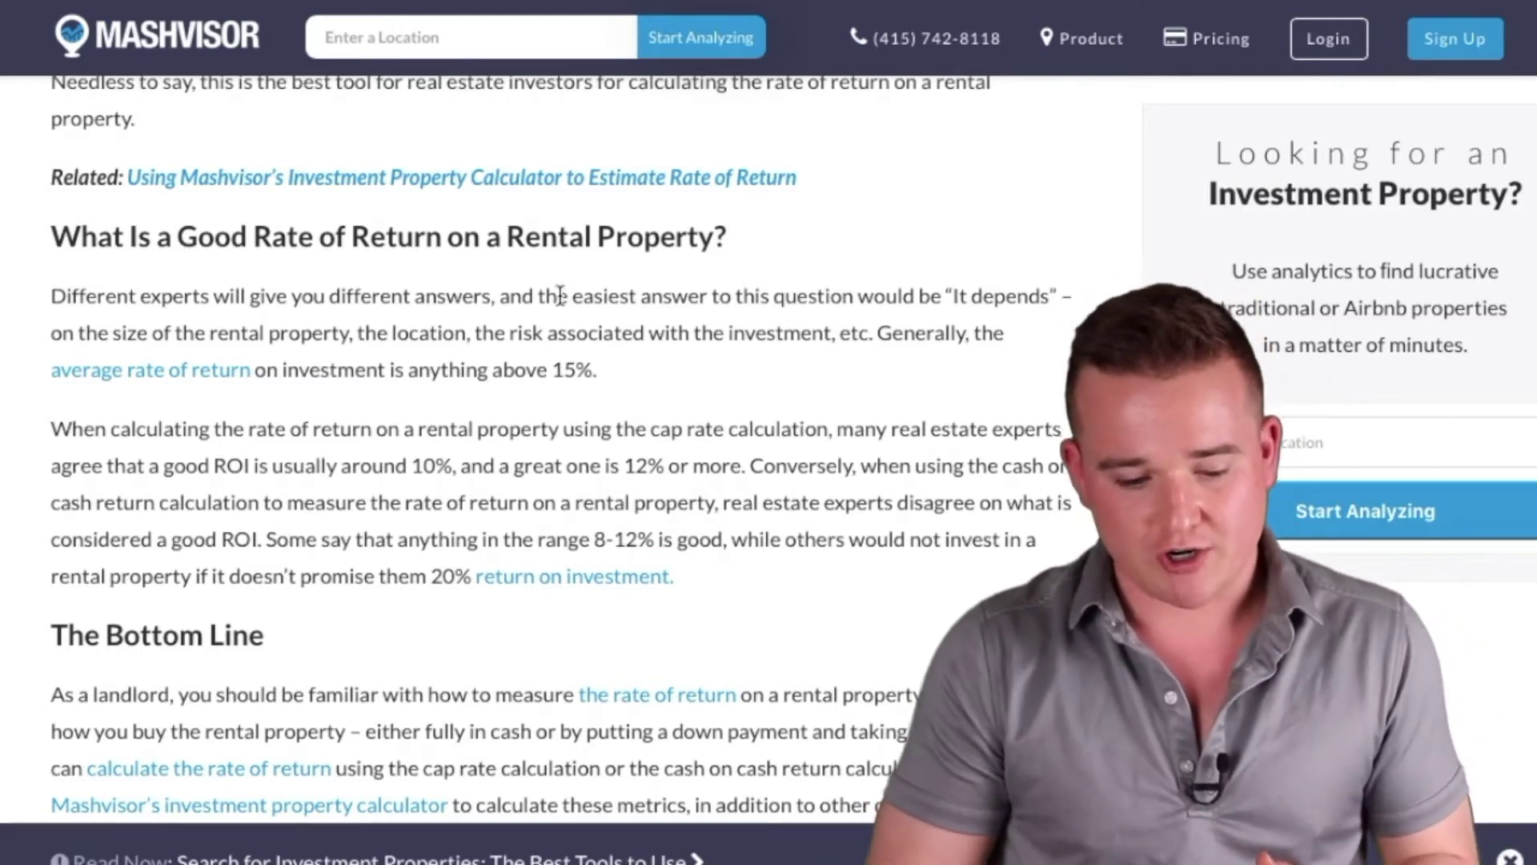
left_click_drag(553, 369, 598, 366)
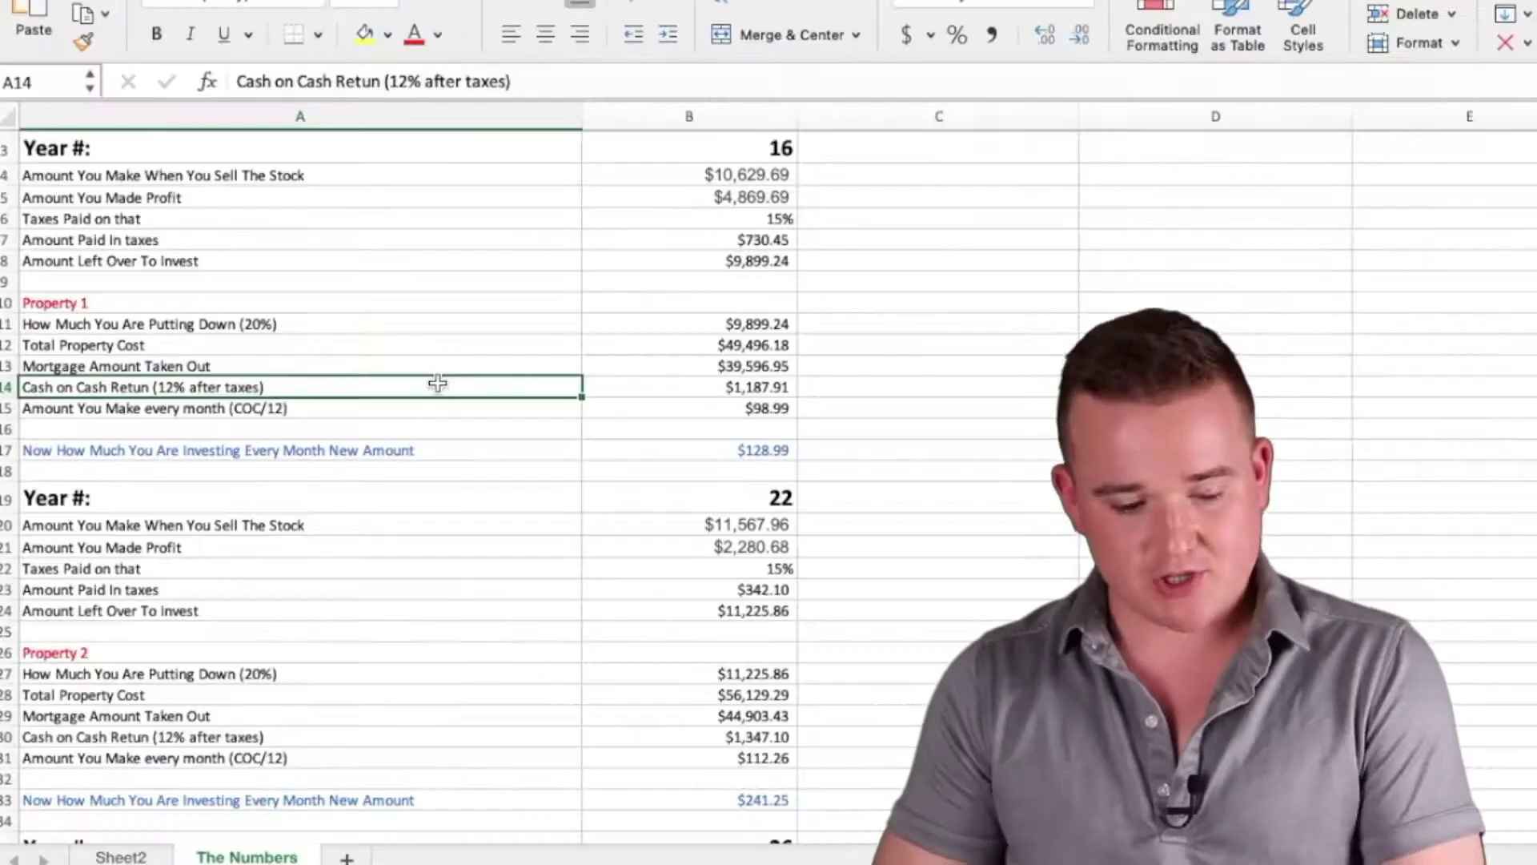
Switch to the Excel sheet and review Property 1's cash-on-cash return, monthly income and new monthly investing amount
key("Right")
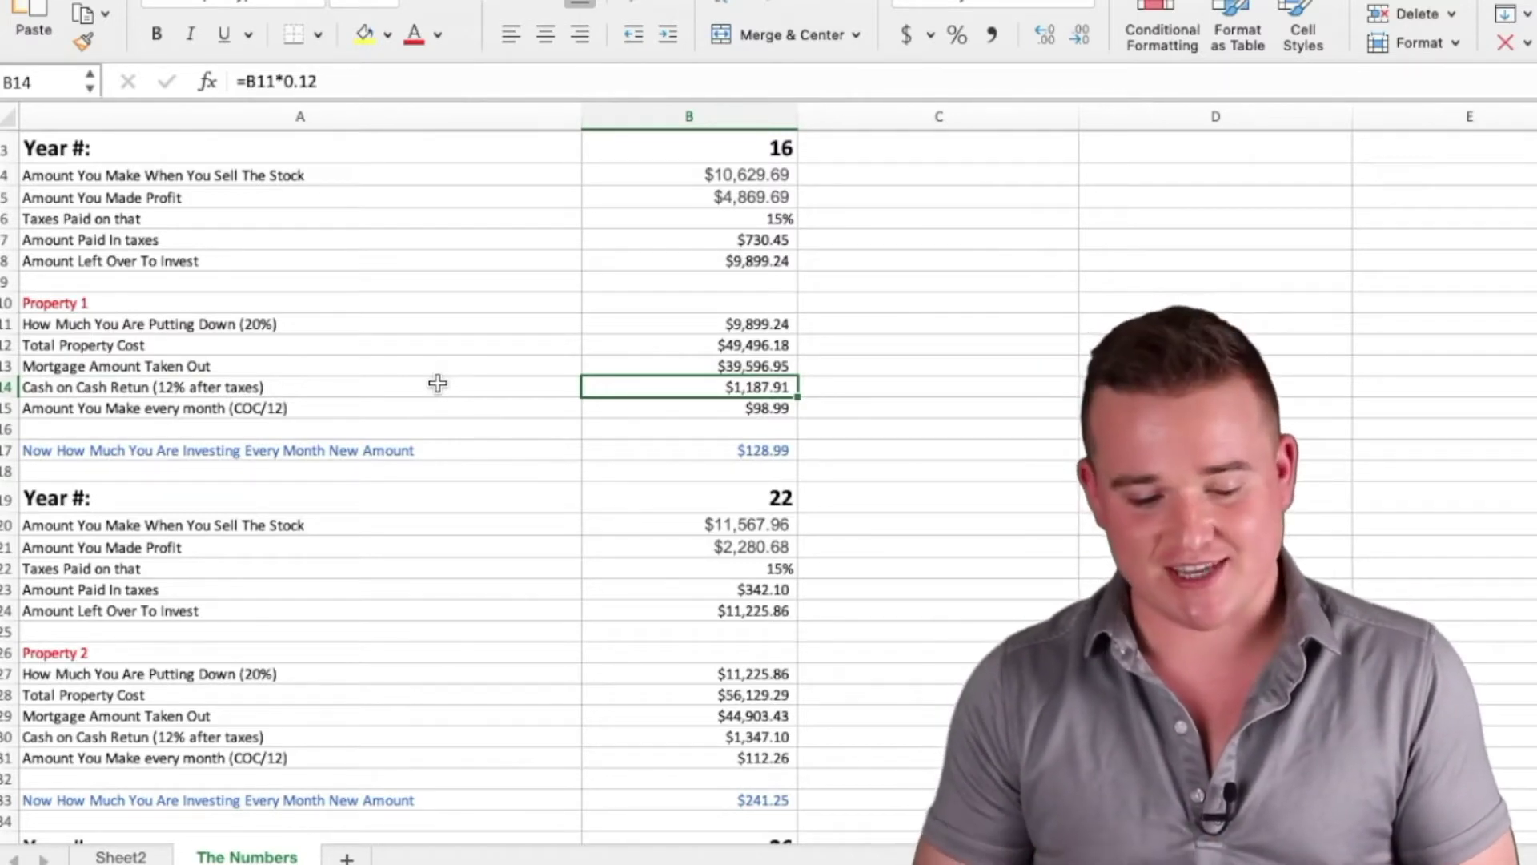
key("Left")
key("Down")
key("Right")
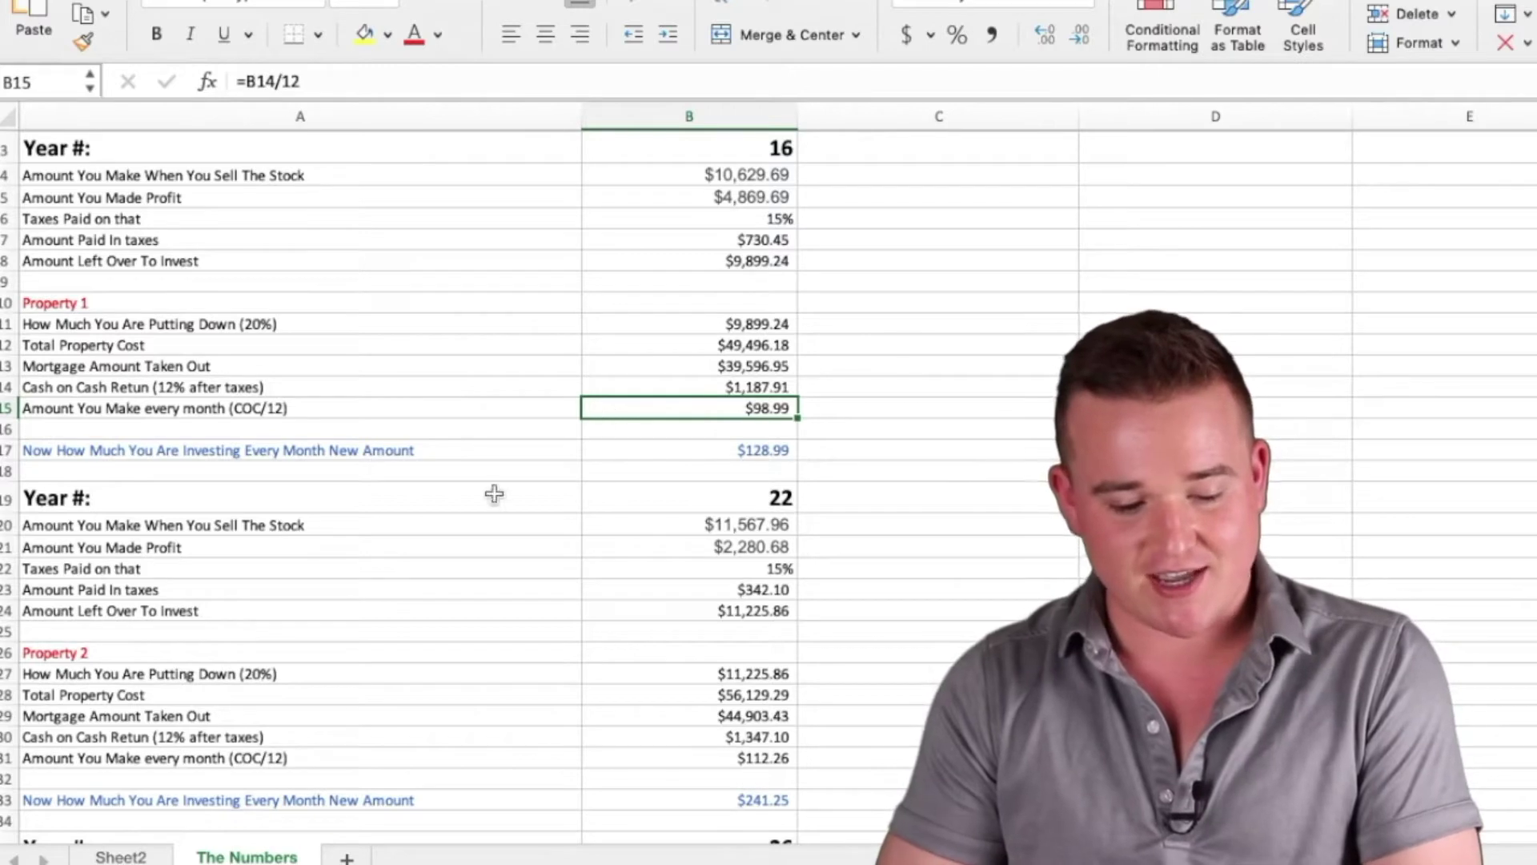
key("Down")
key("Down")
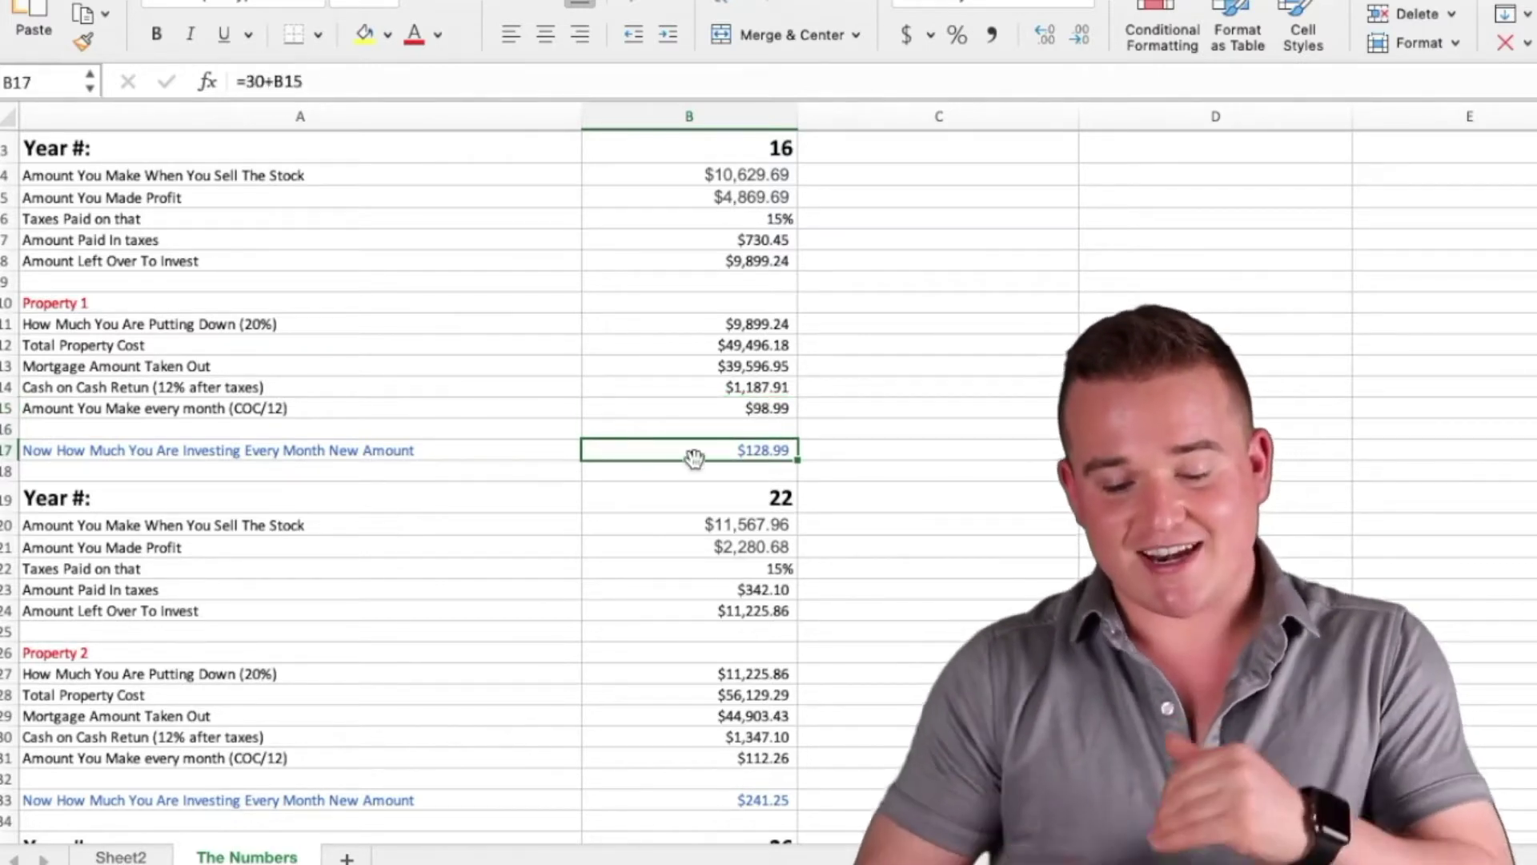
scroll(693, 457, "up", 2)
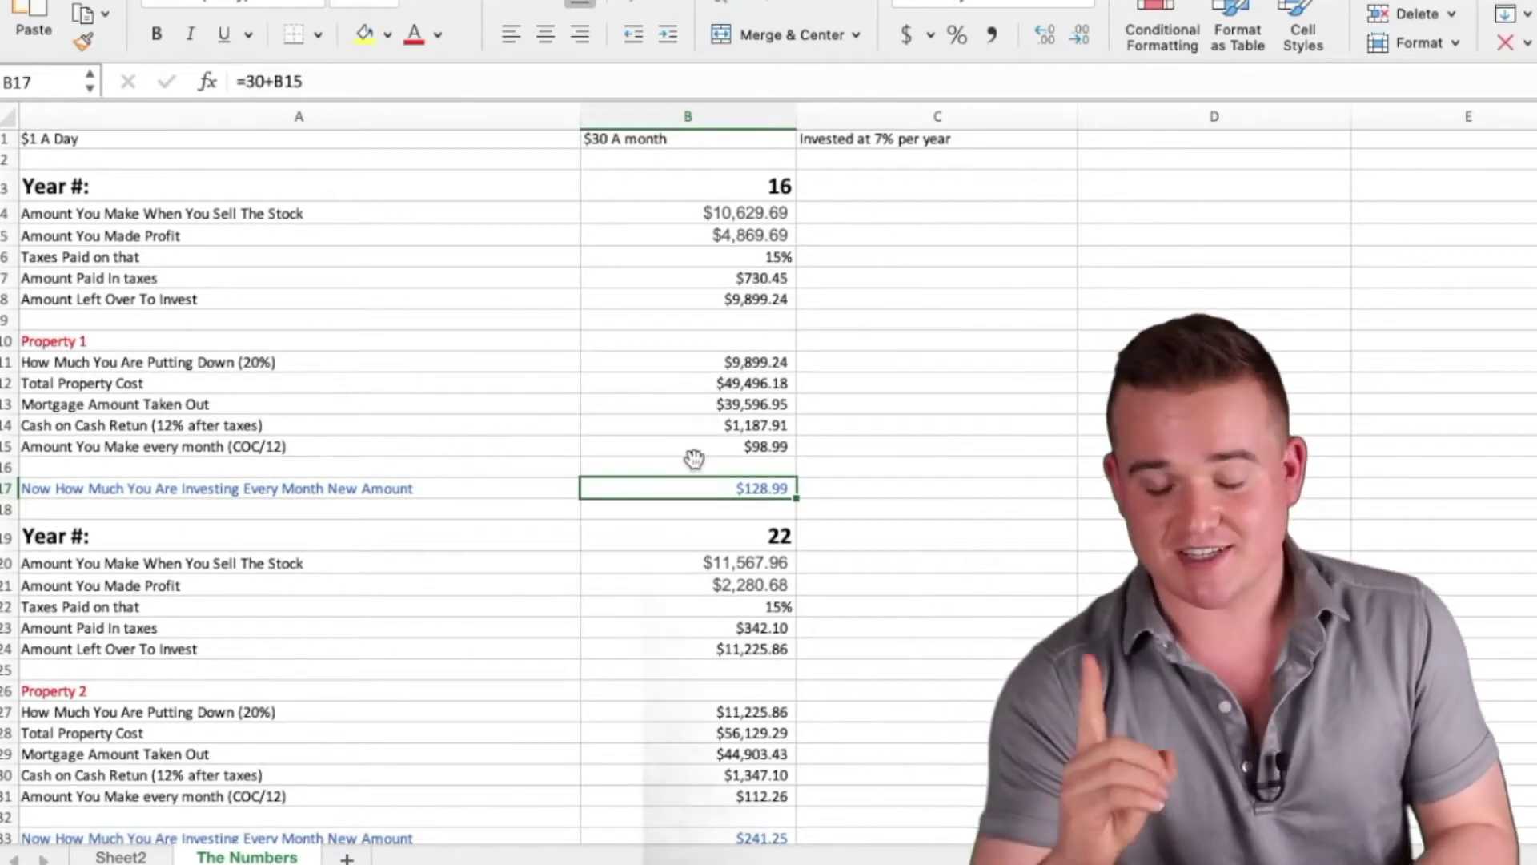
scroll(693, 457, "down", 1)
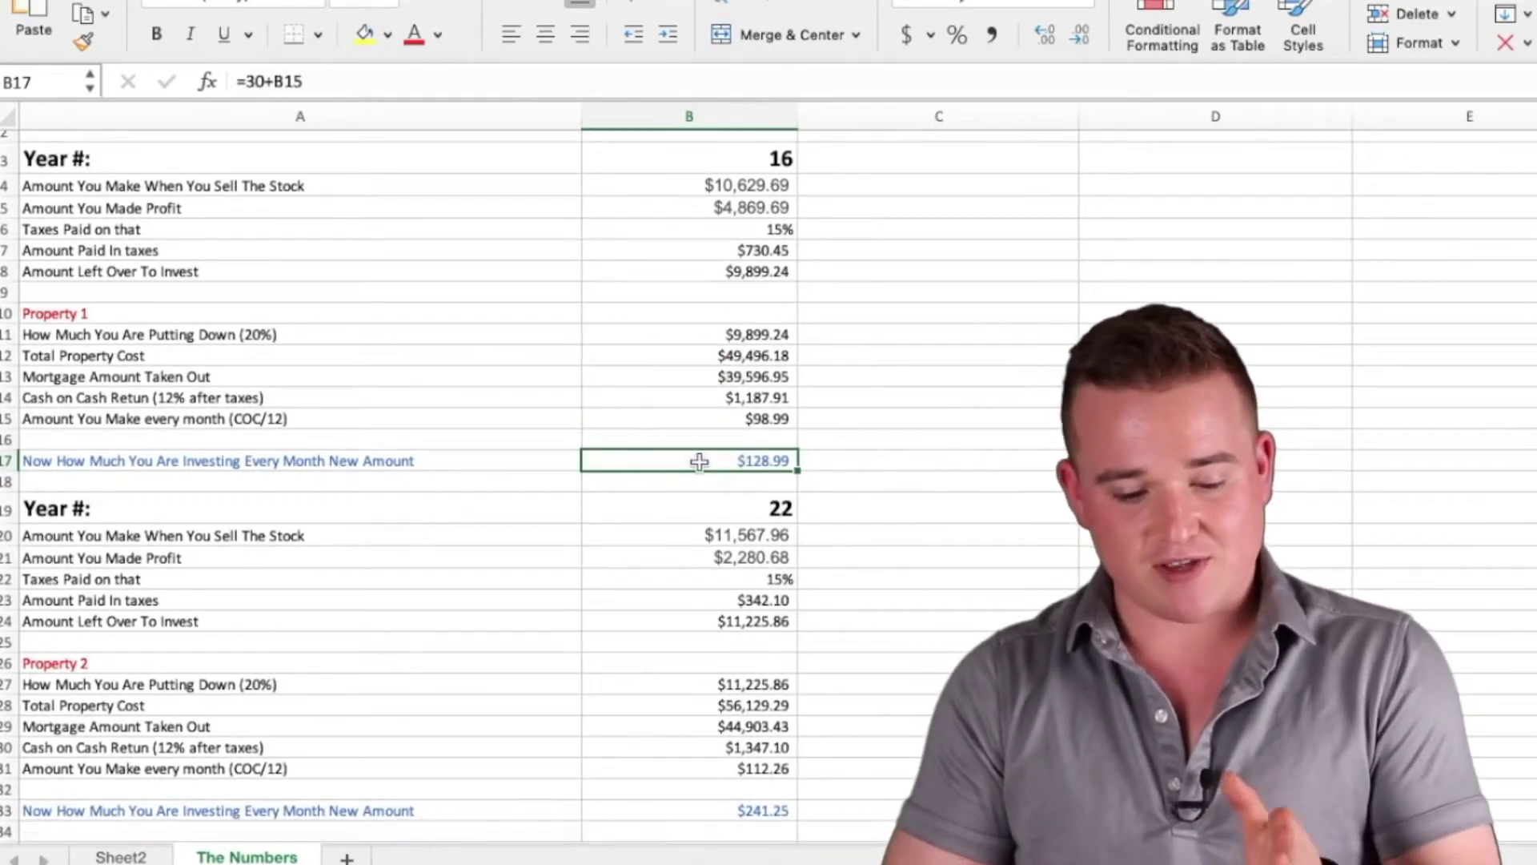
scroll(725, 460, "down", 3)
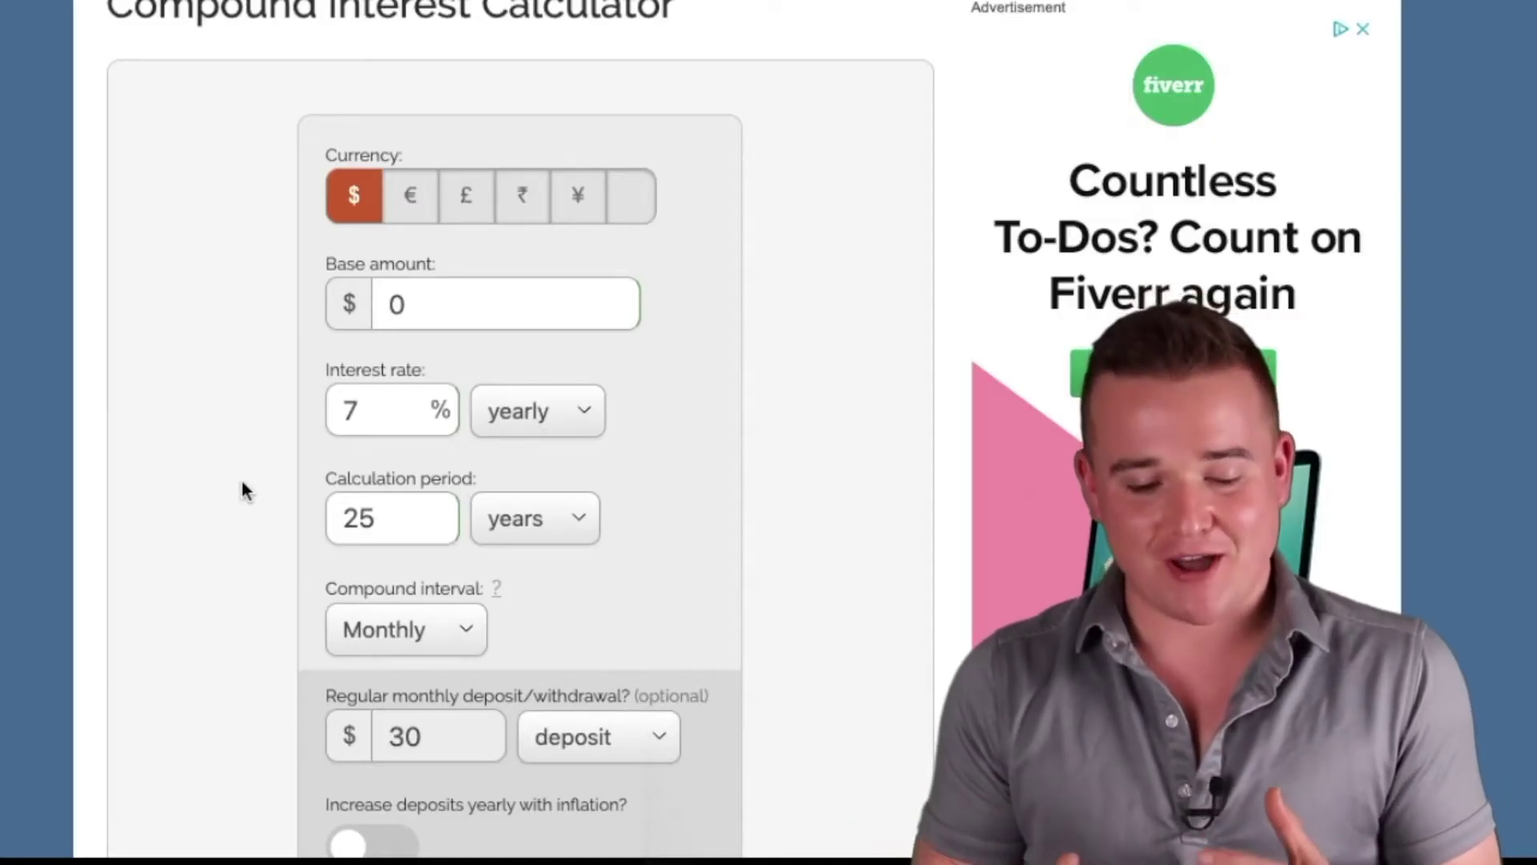
Switch to the compound interest calculator, set the regular monthly deposit to $128.99 and calculate the results
scroll(242, 490, "up", 1)
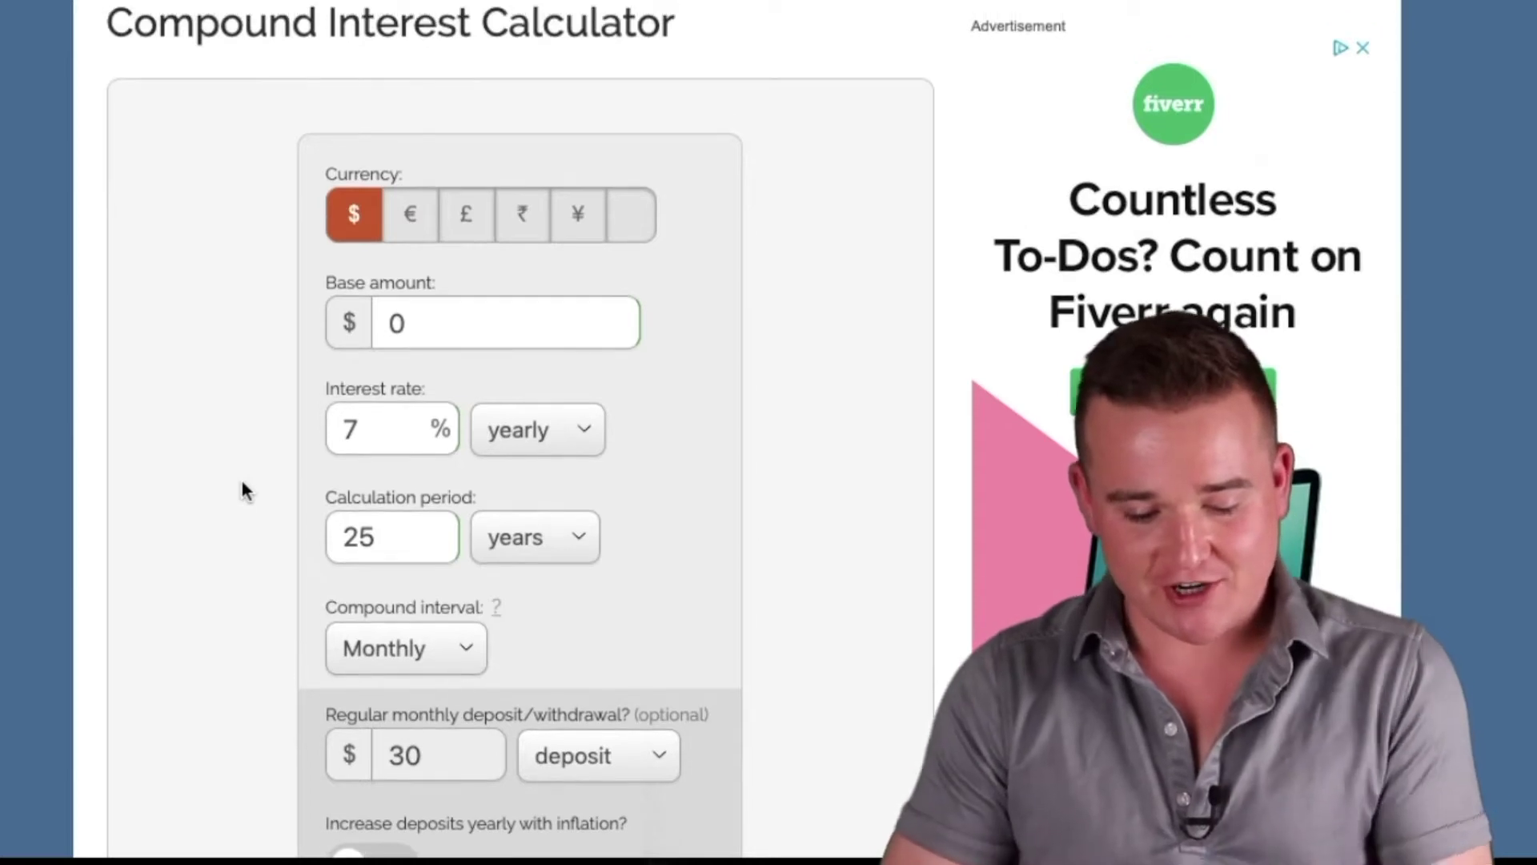
double_click(437, 750)
key("BackSpace")
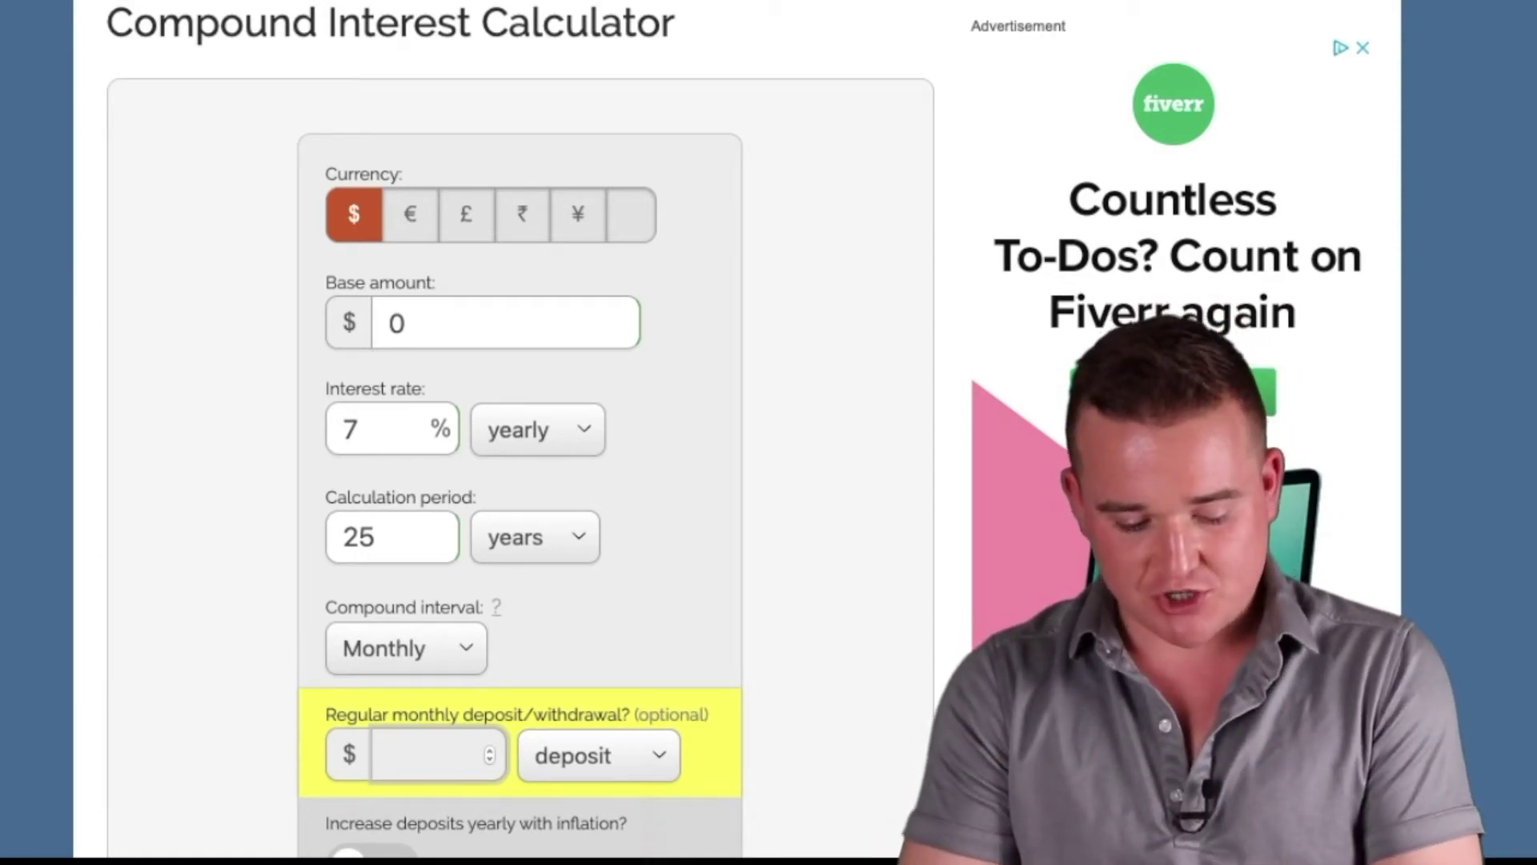
type("128.")
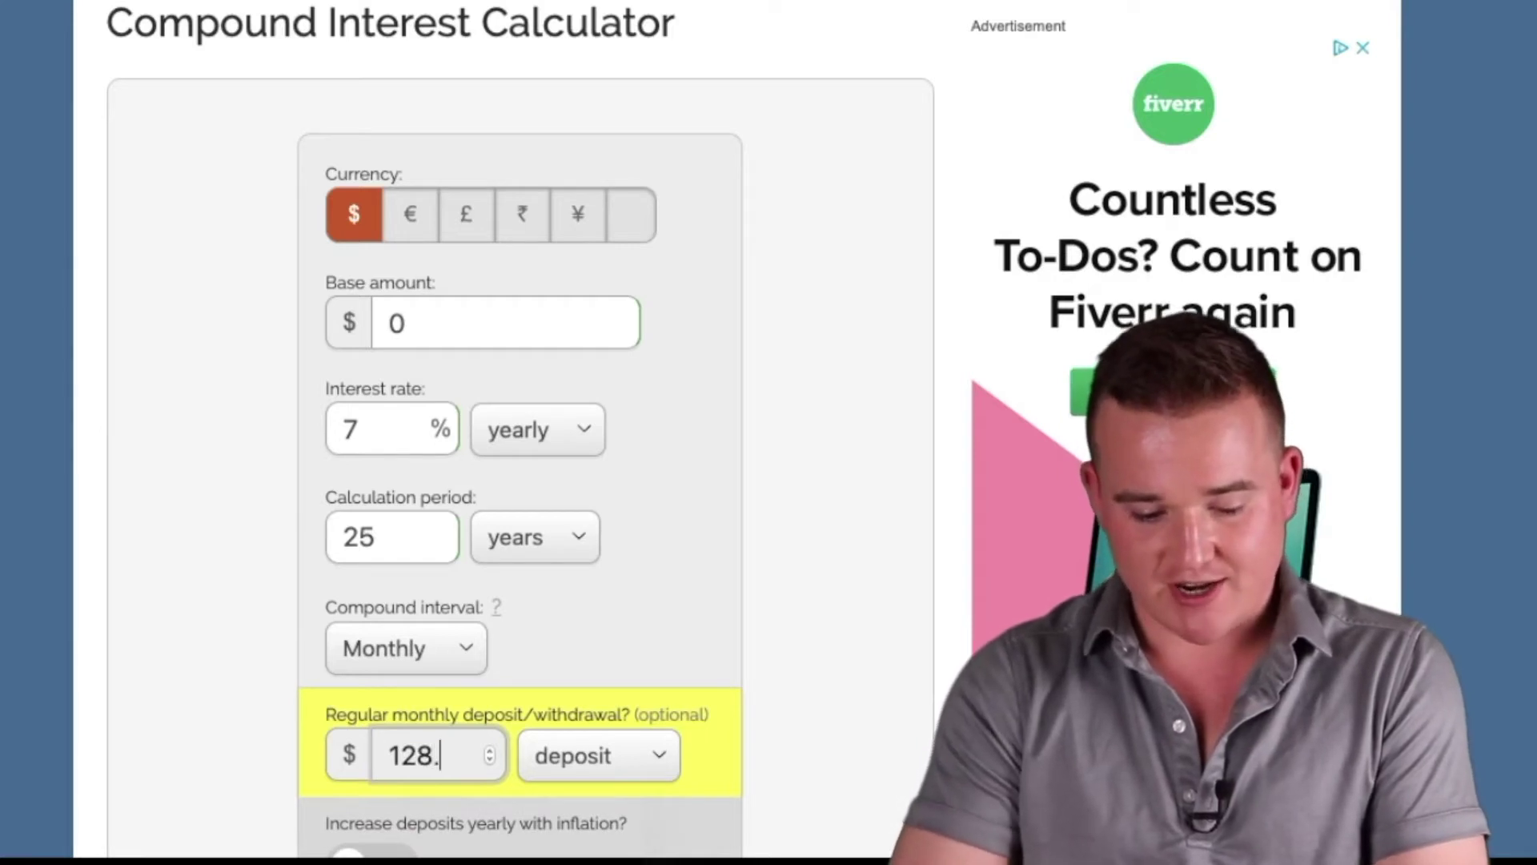
type("99")
scroll(425, 688, "down", 3)
left_click(577, 775)
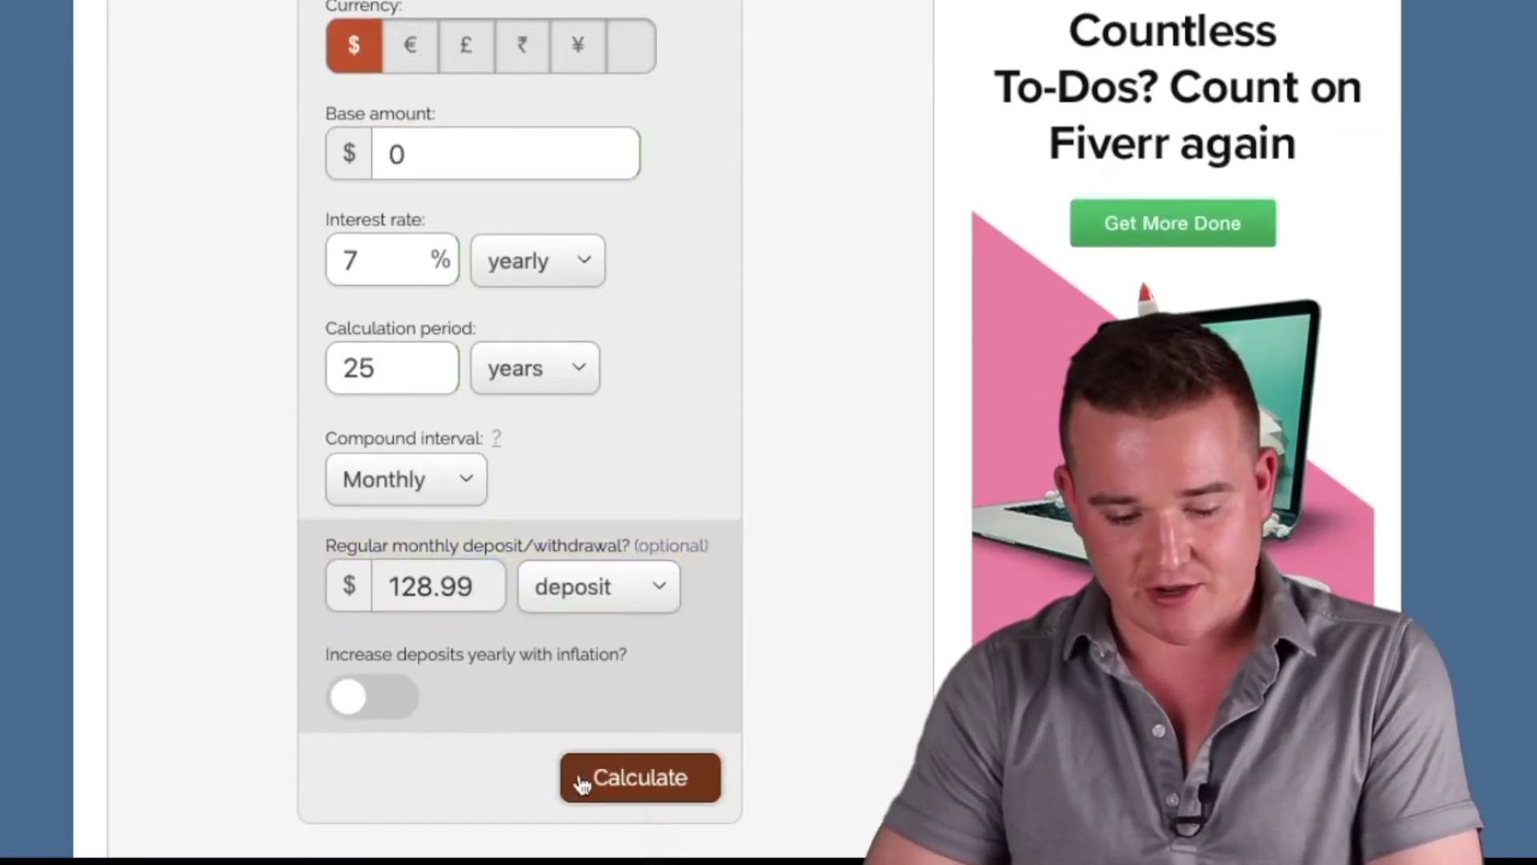
Highlight the year 6 row and its balance in the year-by-year results table
scroll(814, 321, "down", 2)
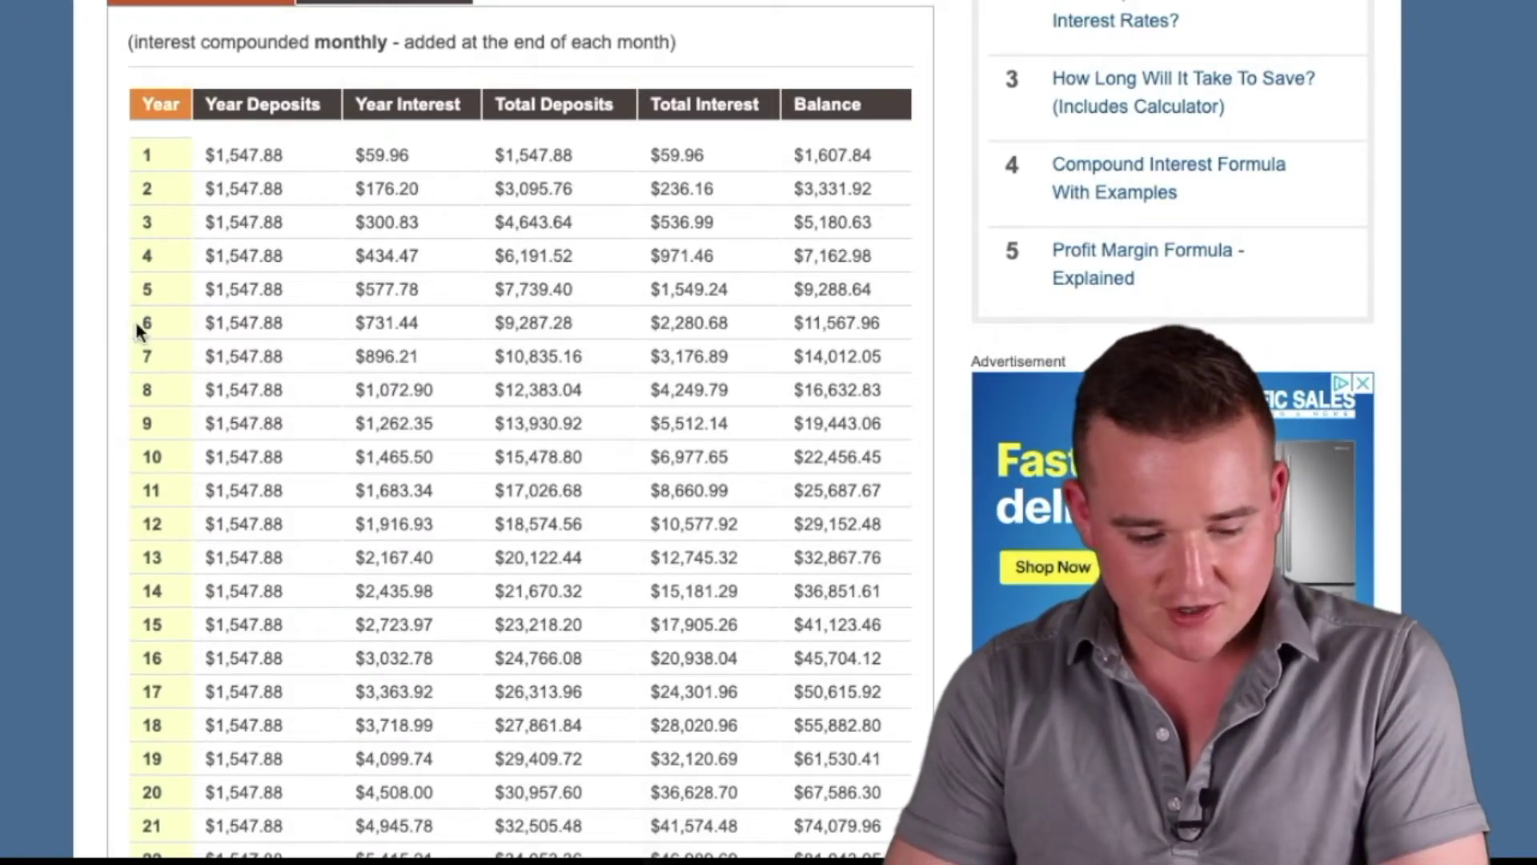
left_click_drag(147, 321, 880, 320)
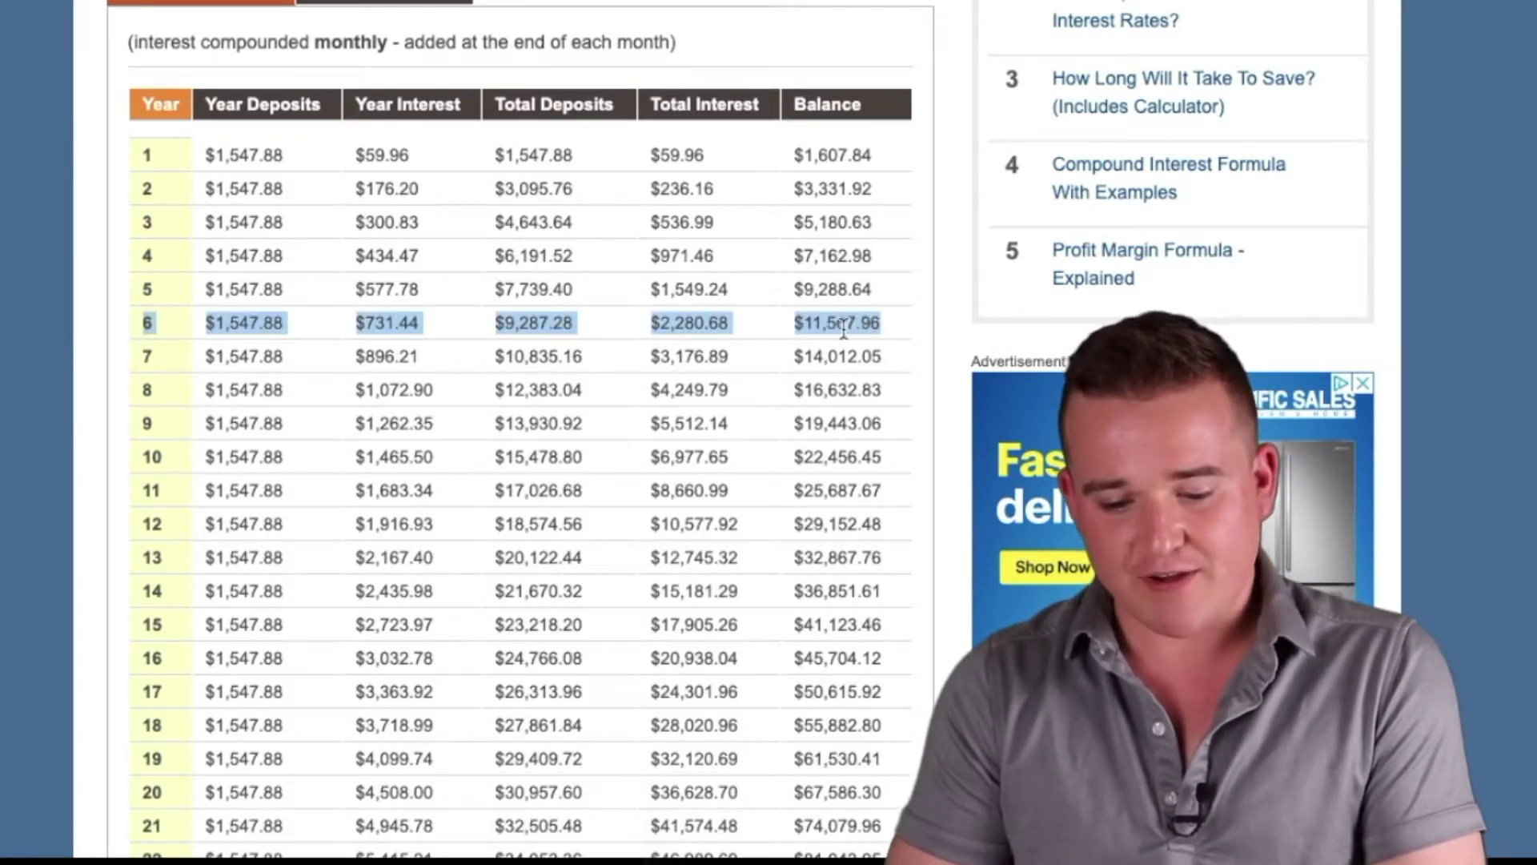
left_click(909, 324)
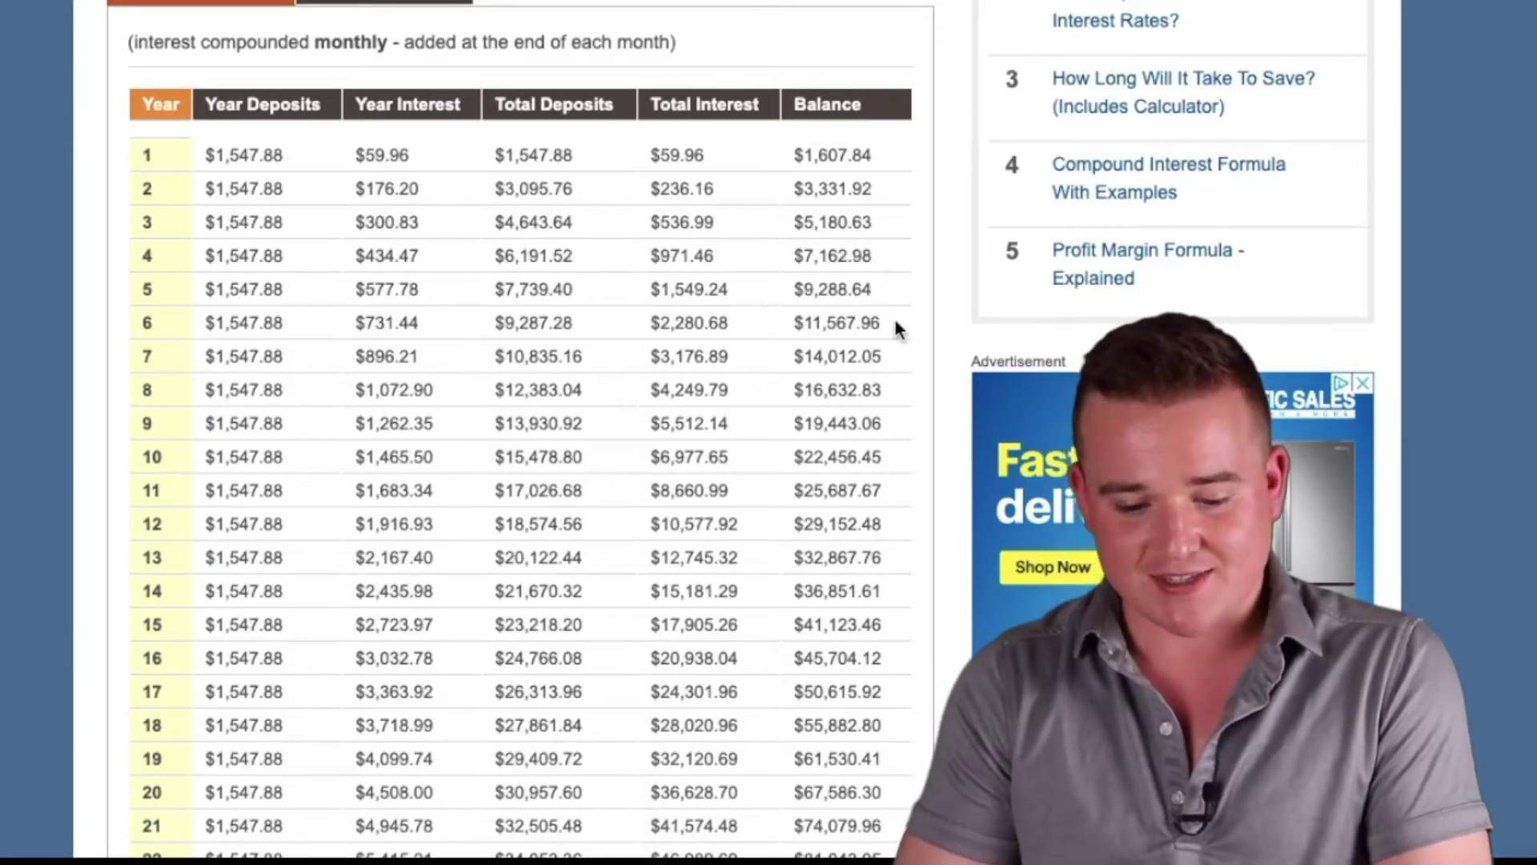
left_click_drag(892, 322, 797, 318)
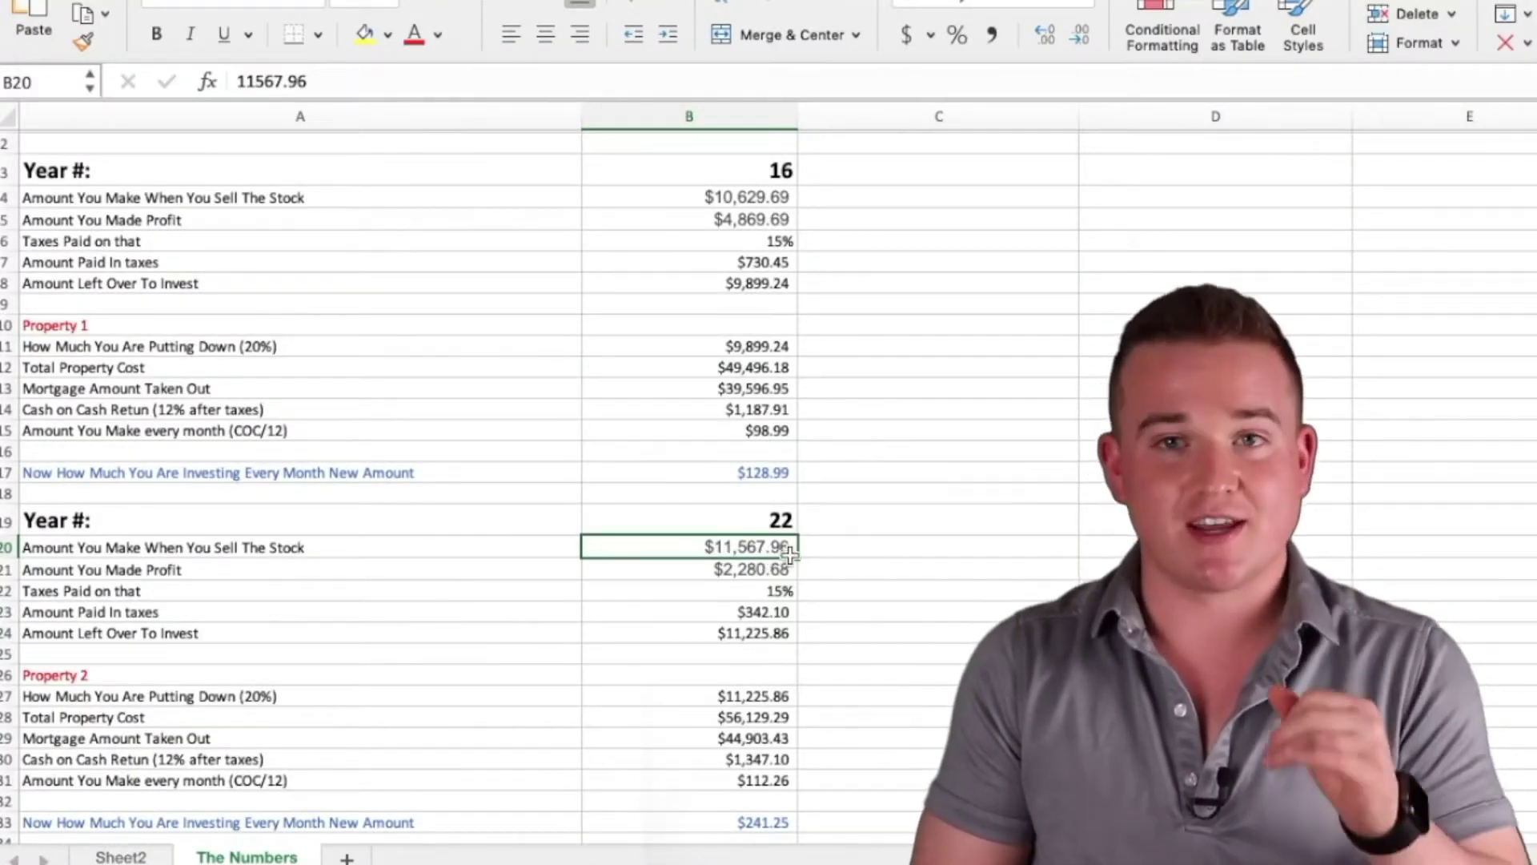
Switch to the Excel sheet and review the Year 16 rows from the year number through the amount left to invest
scroll(667, 538, "up", 1)
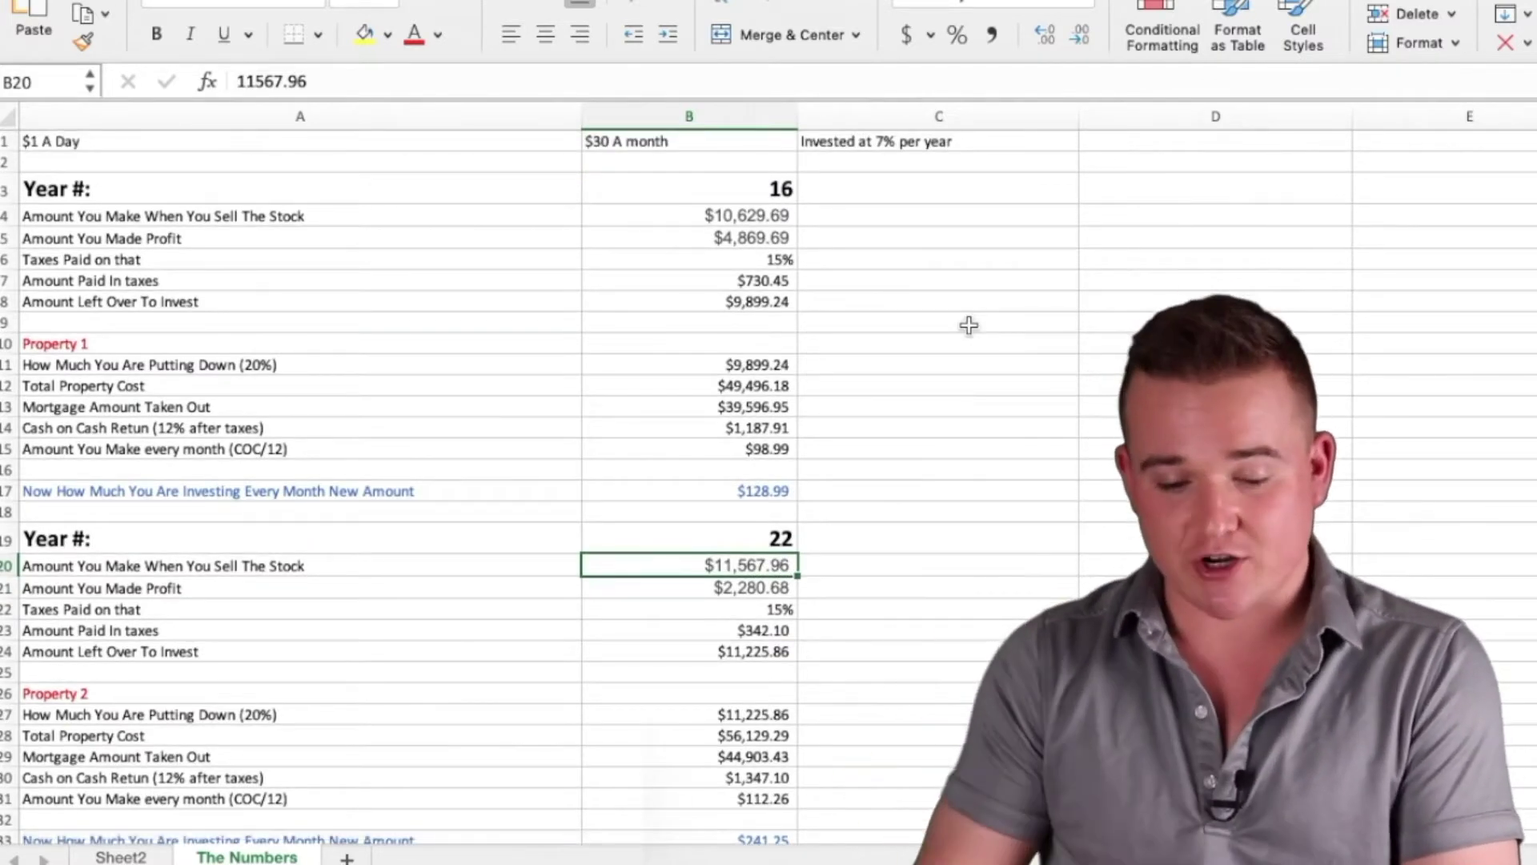
left_click(492, 186)
key("Right")
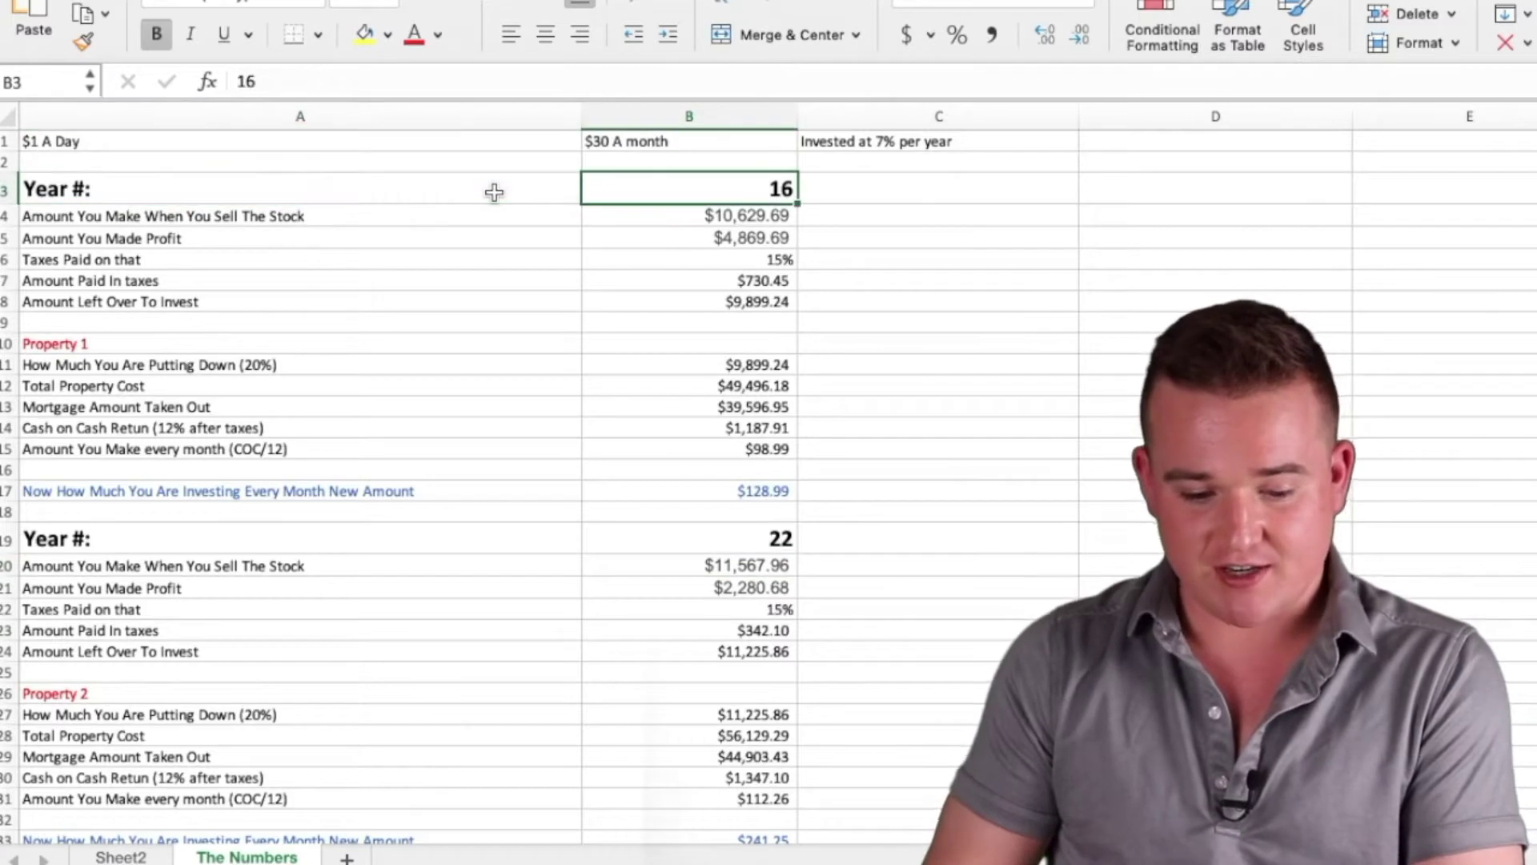
key("Down")
key("Down")
key("Down")
key("Down")
key("Down")
key("Down")
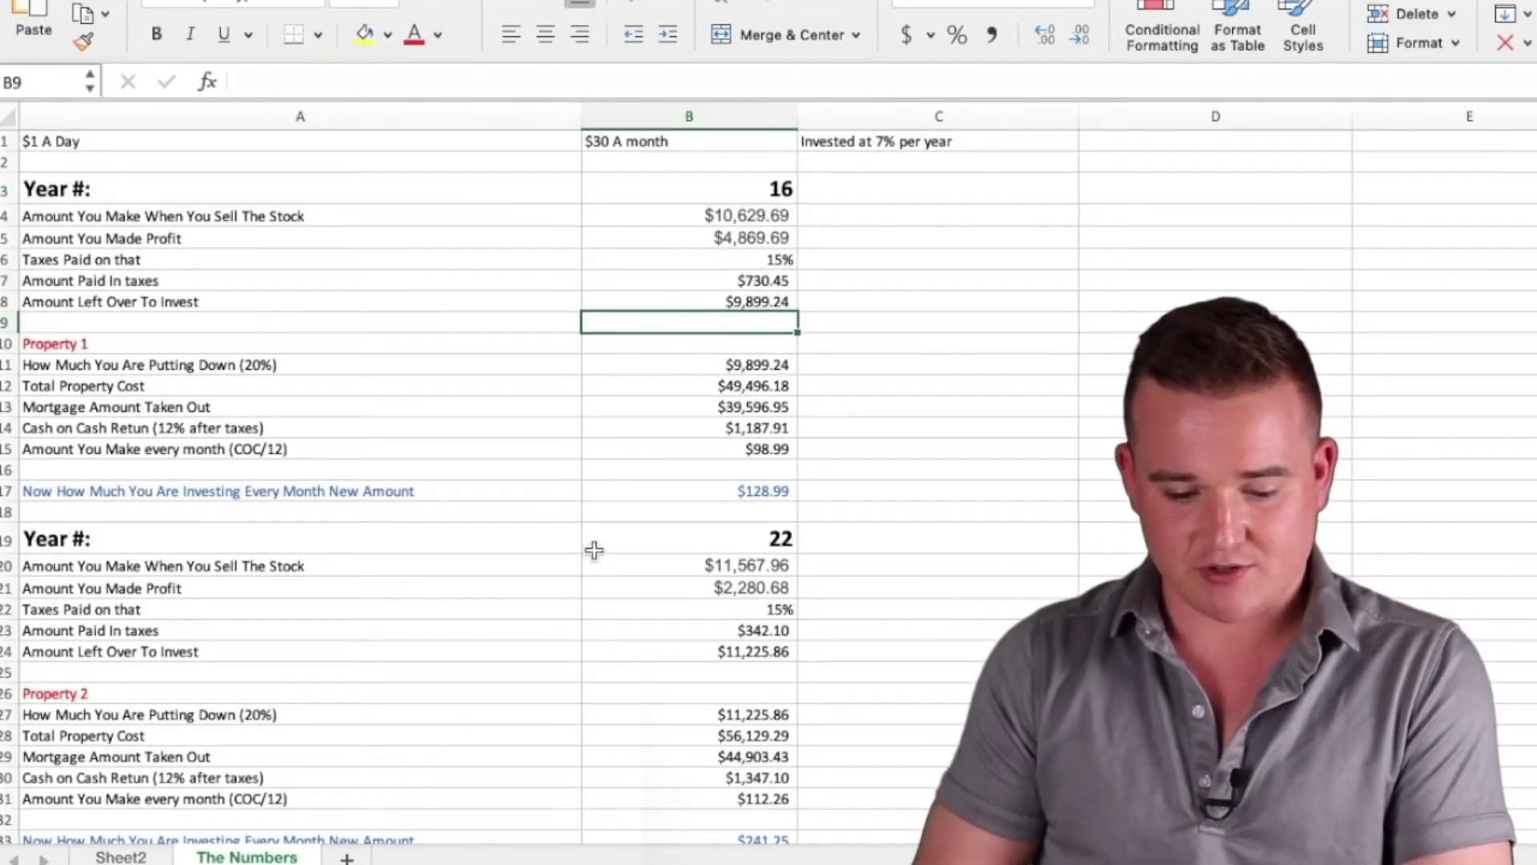
Review the Year 22 sale amount, profit, tax rate, taxes paid and amount left over to invest
left_click(556, 541)
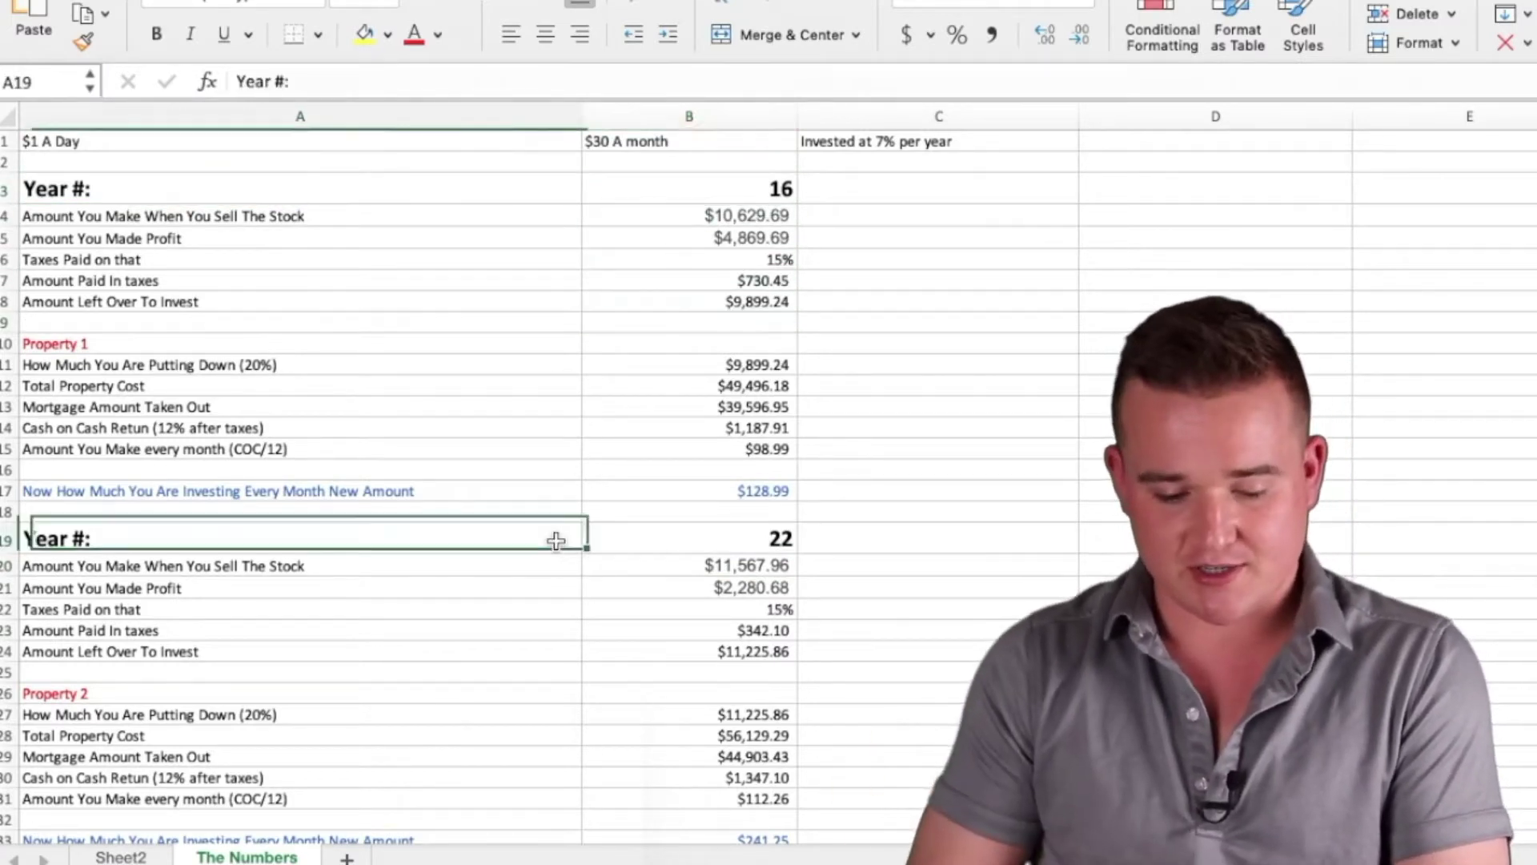
left_click(648, 550)
scroll(677, 563, "down", 1)
left_click(662, 554)
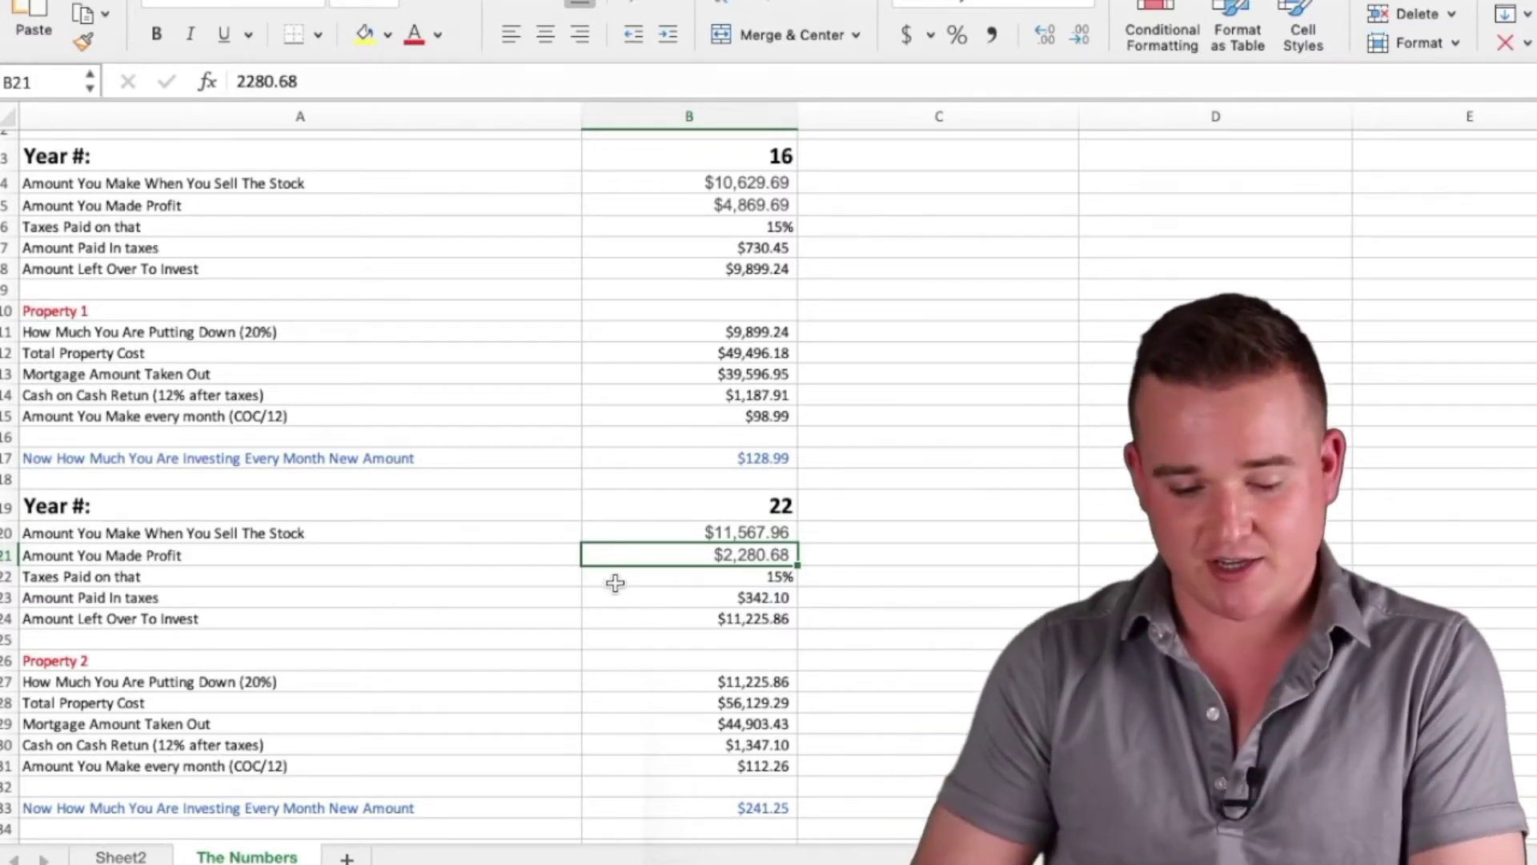
left_click(617, 581)
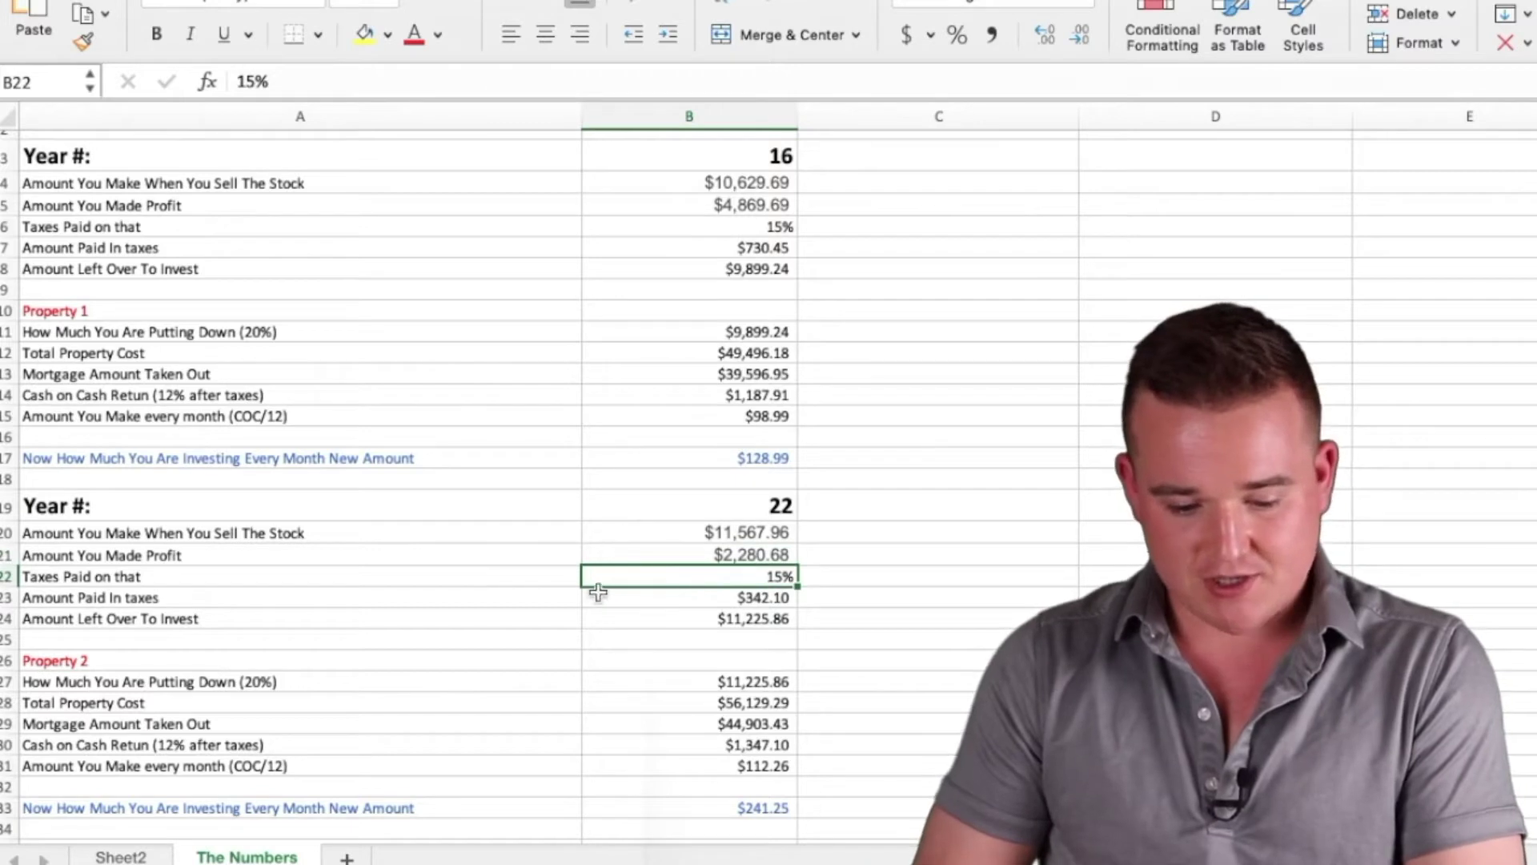
left_click(688, 604)
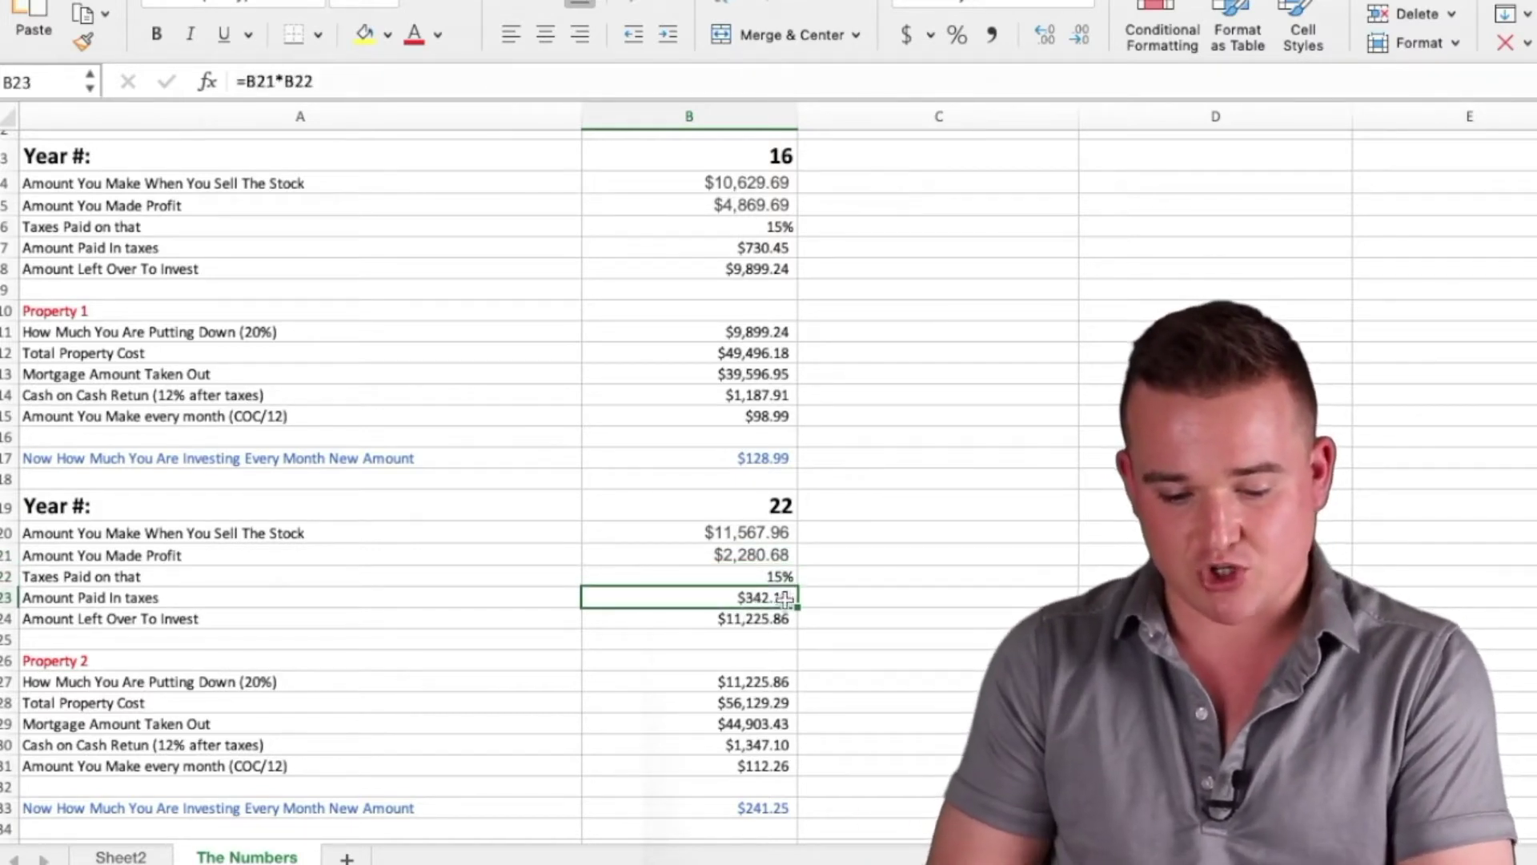
left_click(619, 618)
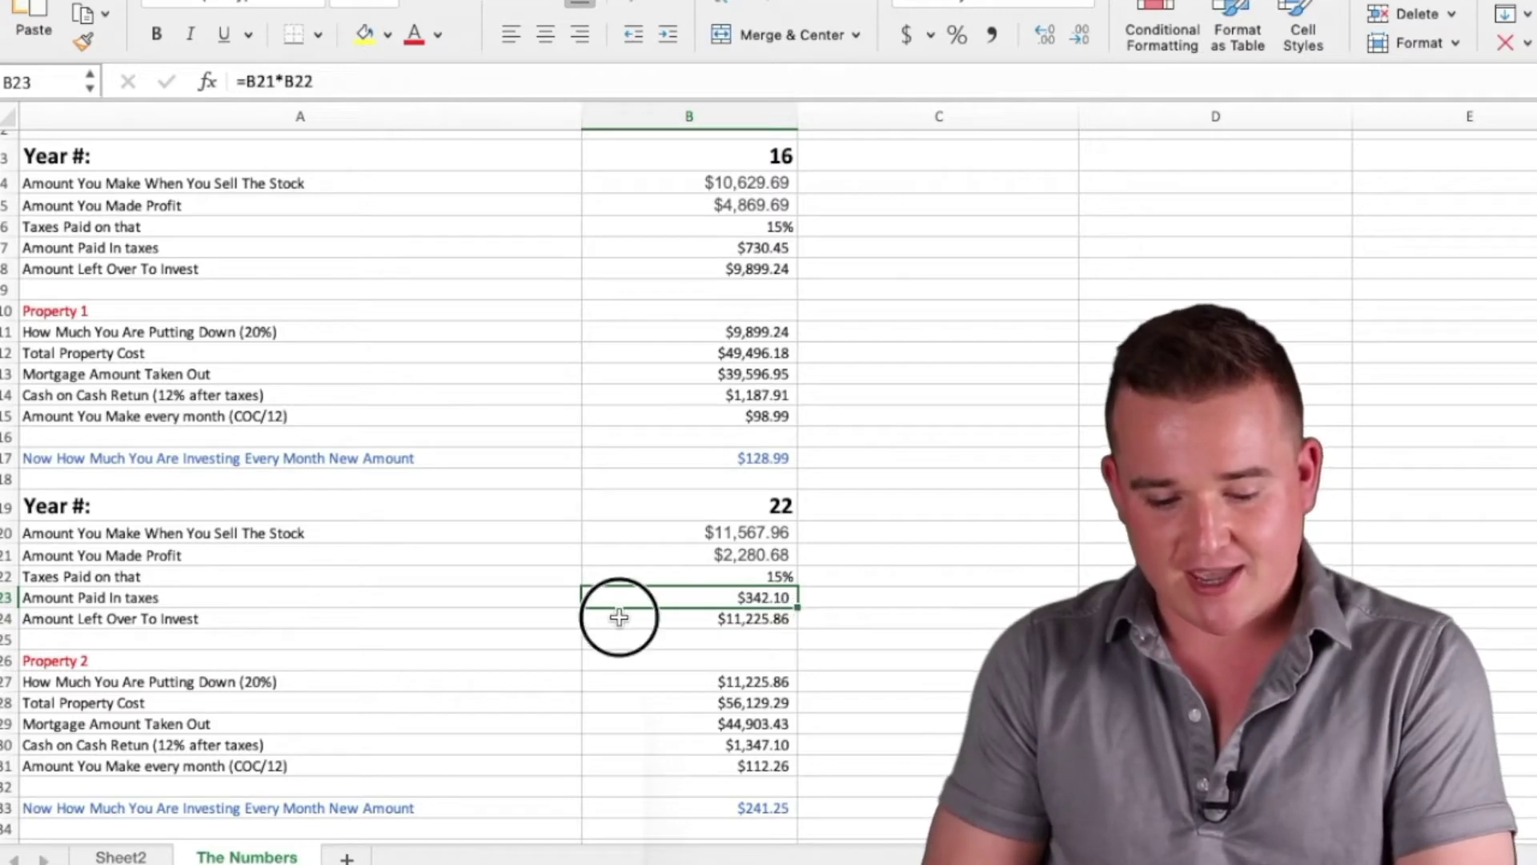
scroll(619, 618, "down", 1)
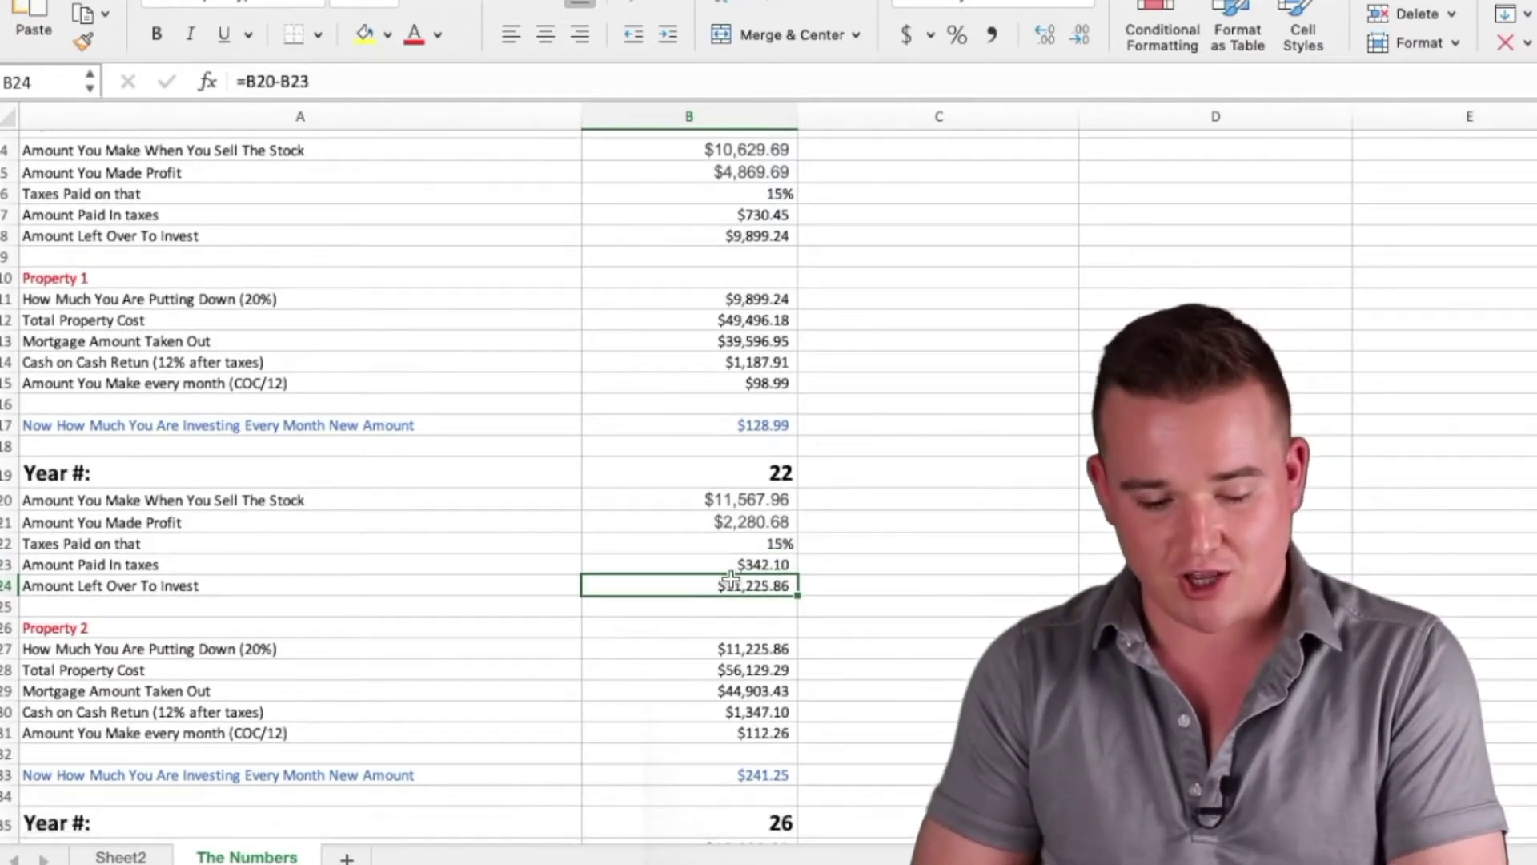
Review Property 2's 20% down payment, total property cost and mortgage amount rows
scroll(744, 573, "down", 5)
scroll(739, 543, "down", 1)
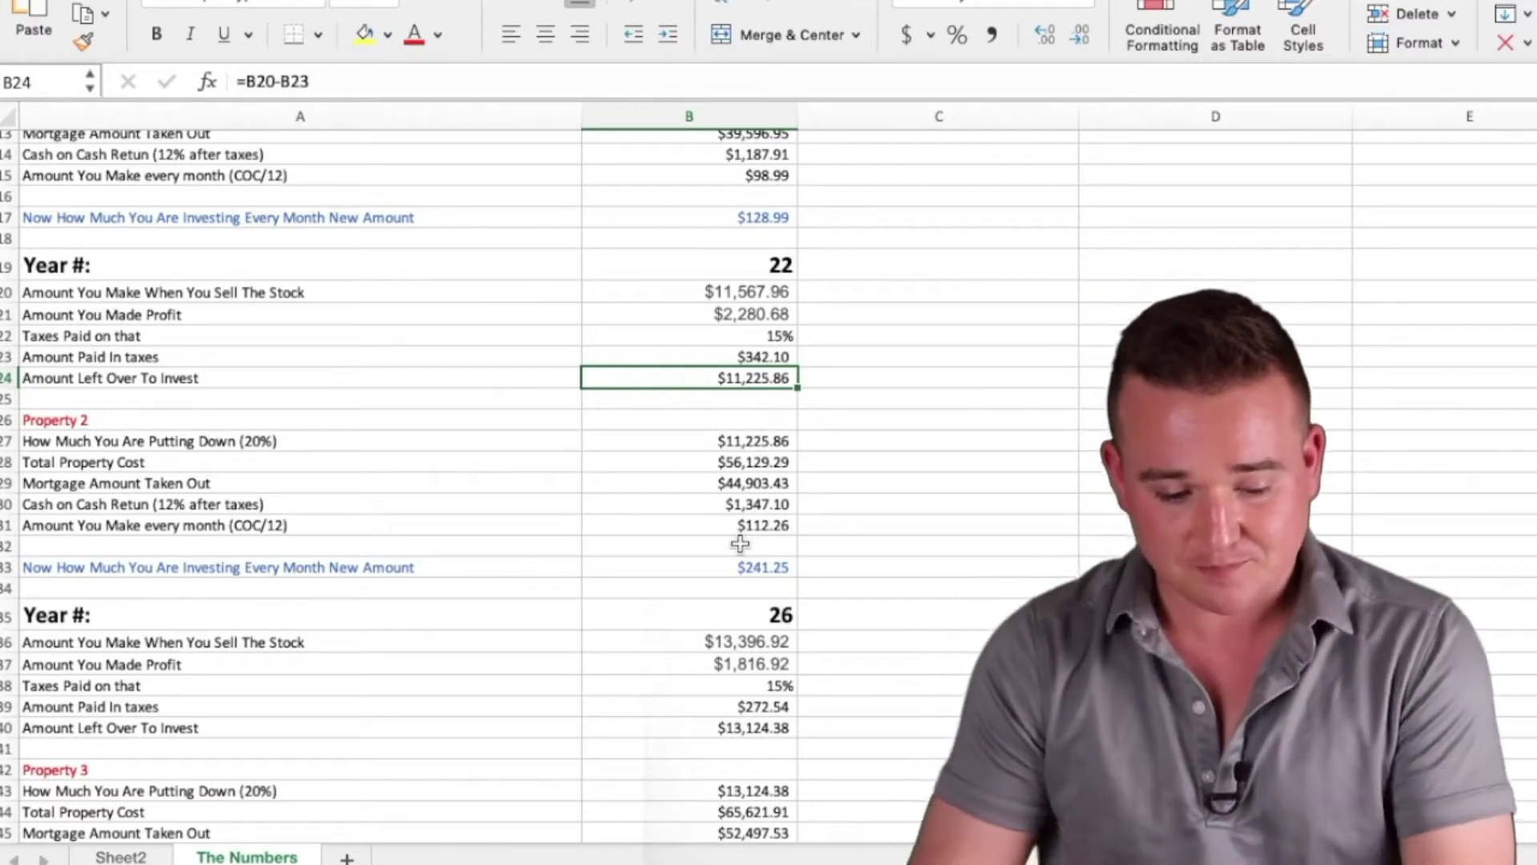
left_click(470, 420)
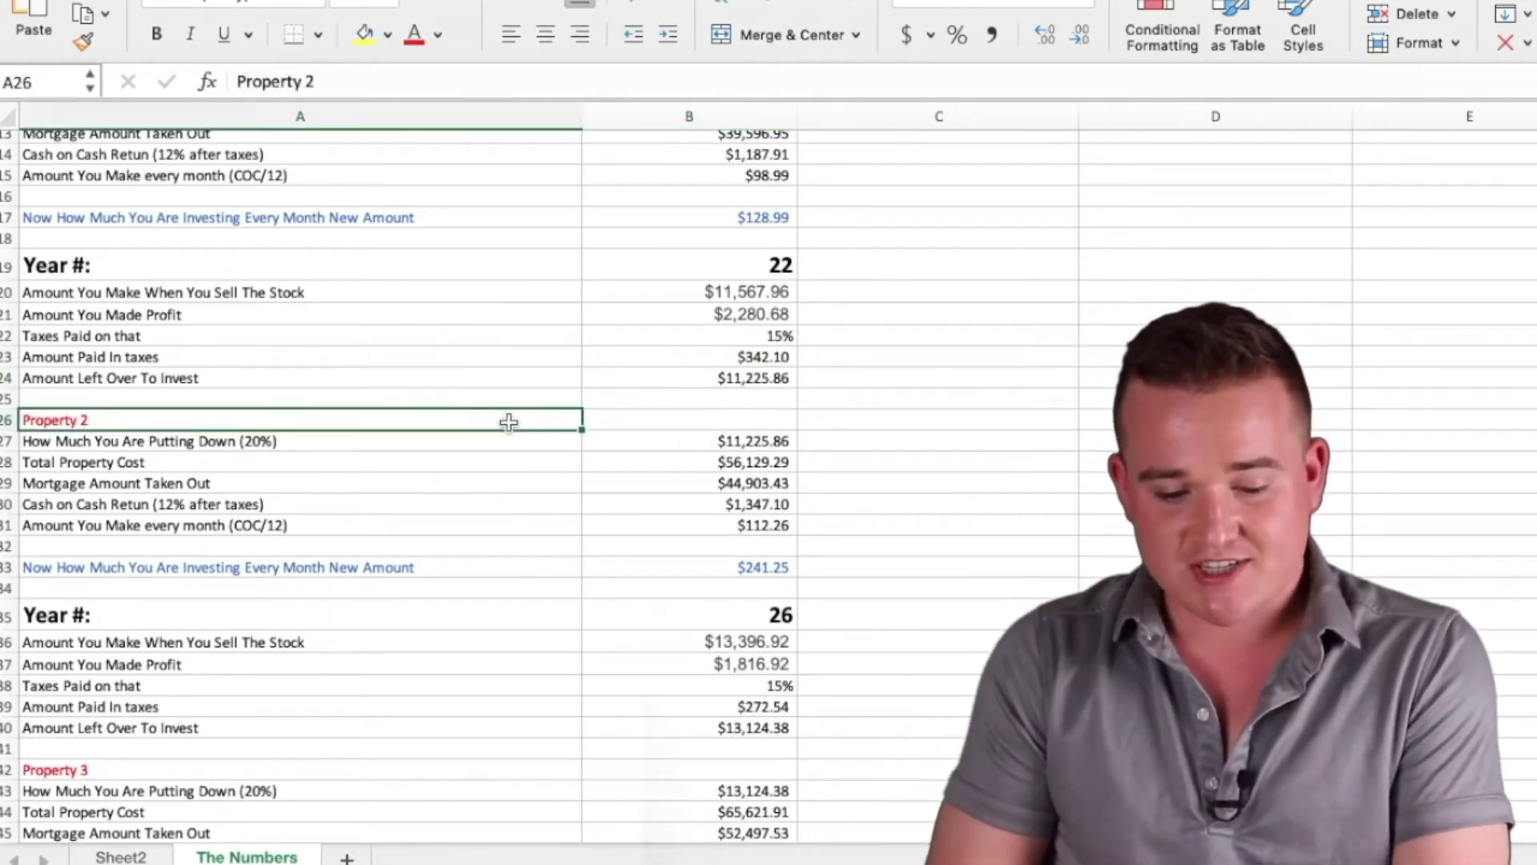
left_click(692, 443)
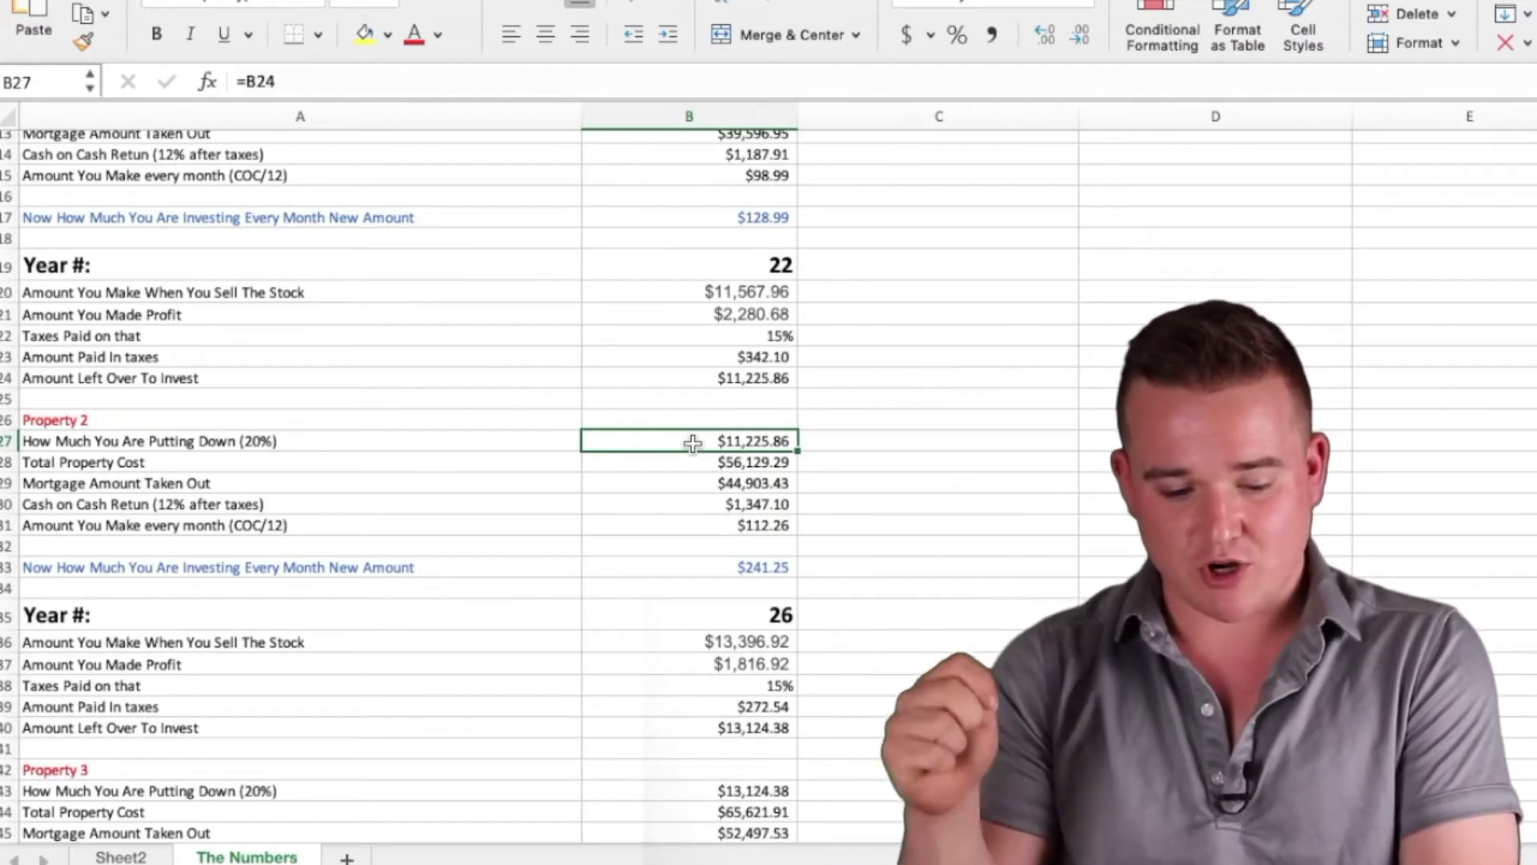
key("Down")
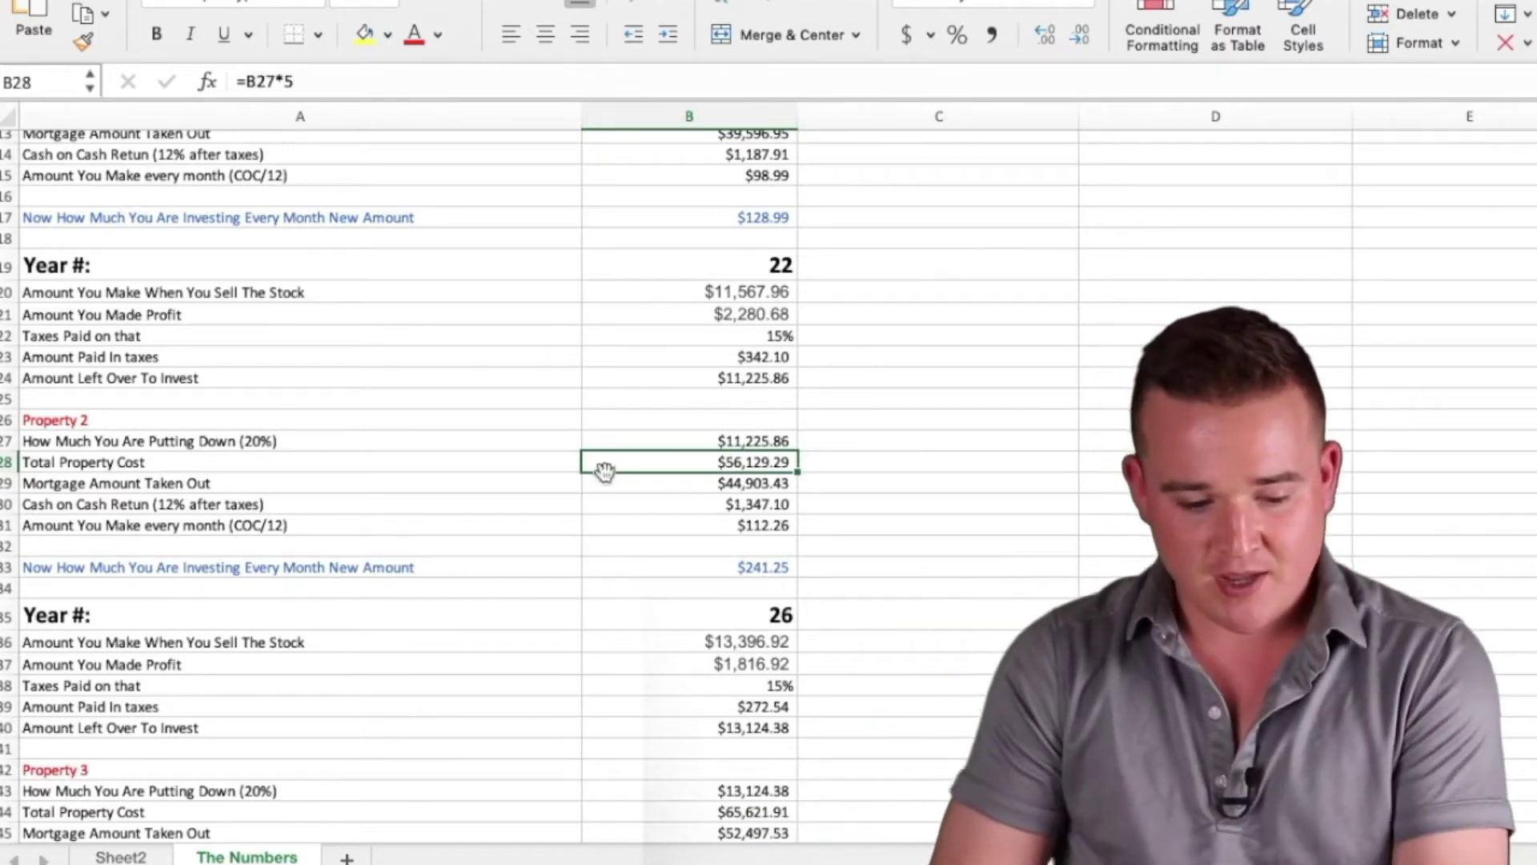
left_click(567, 497)
left_click(690, 484)
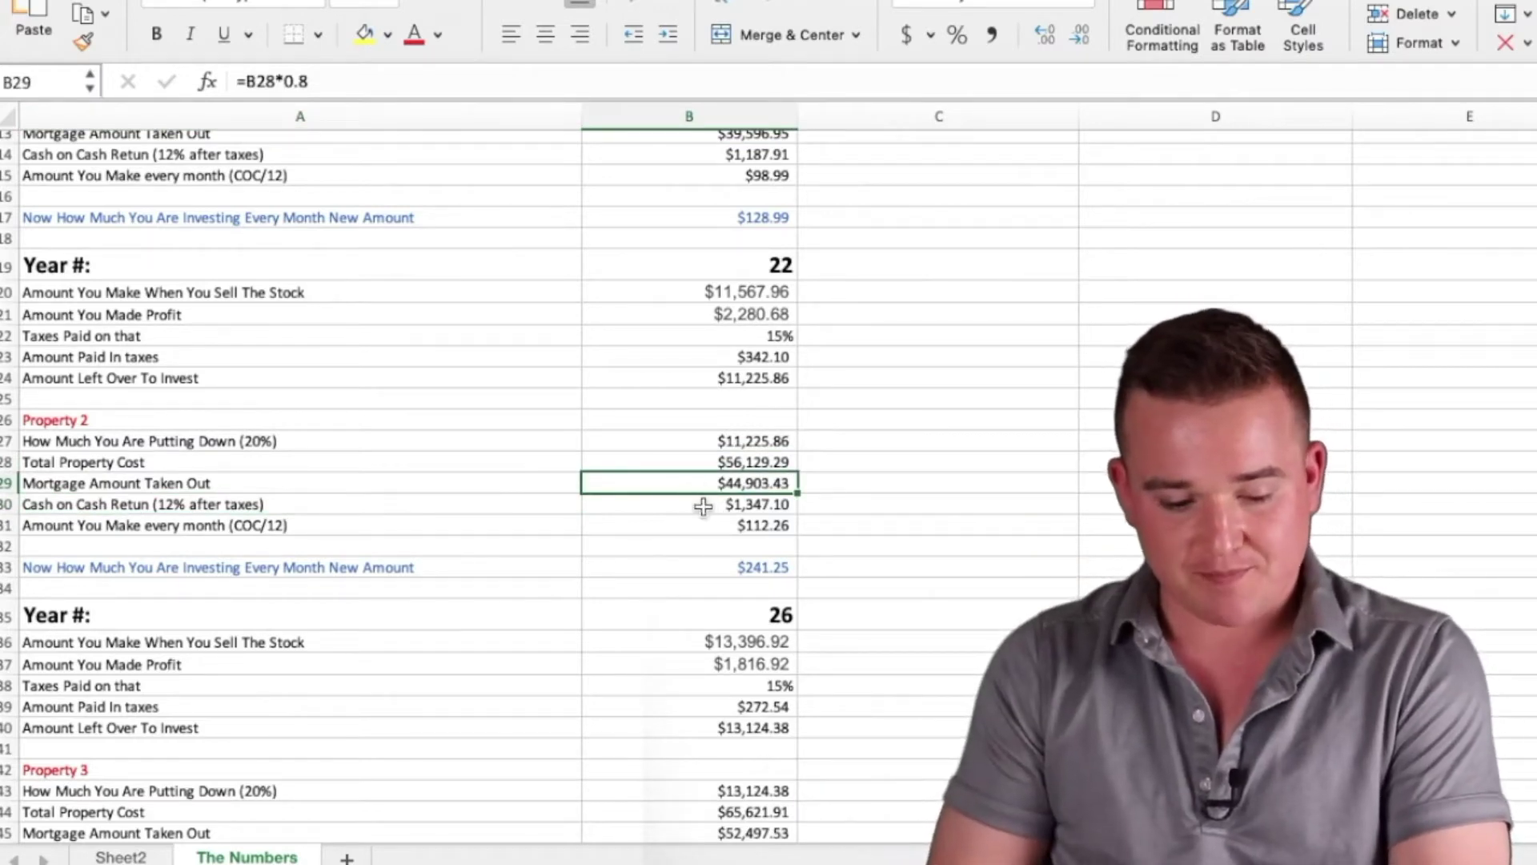
Check Property 2's 12% cash-on-cash return and the amount made every month
left_click(684, 506)
left_click(452, 506)
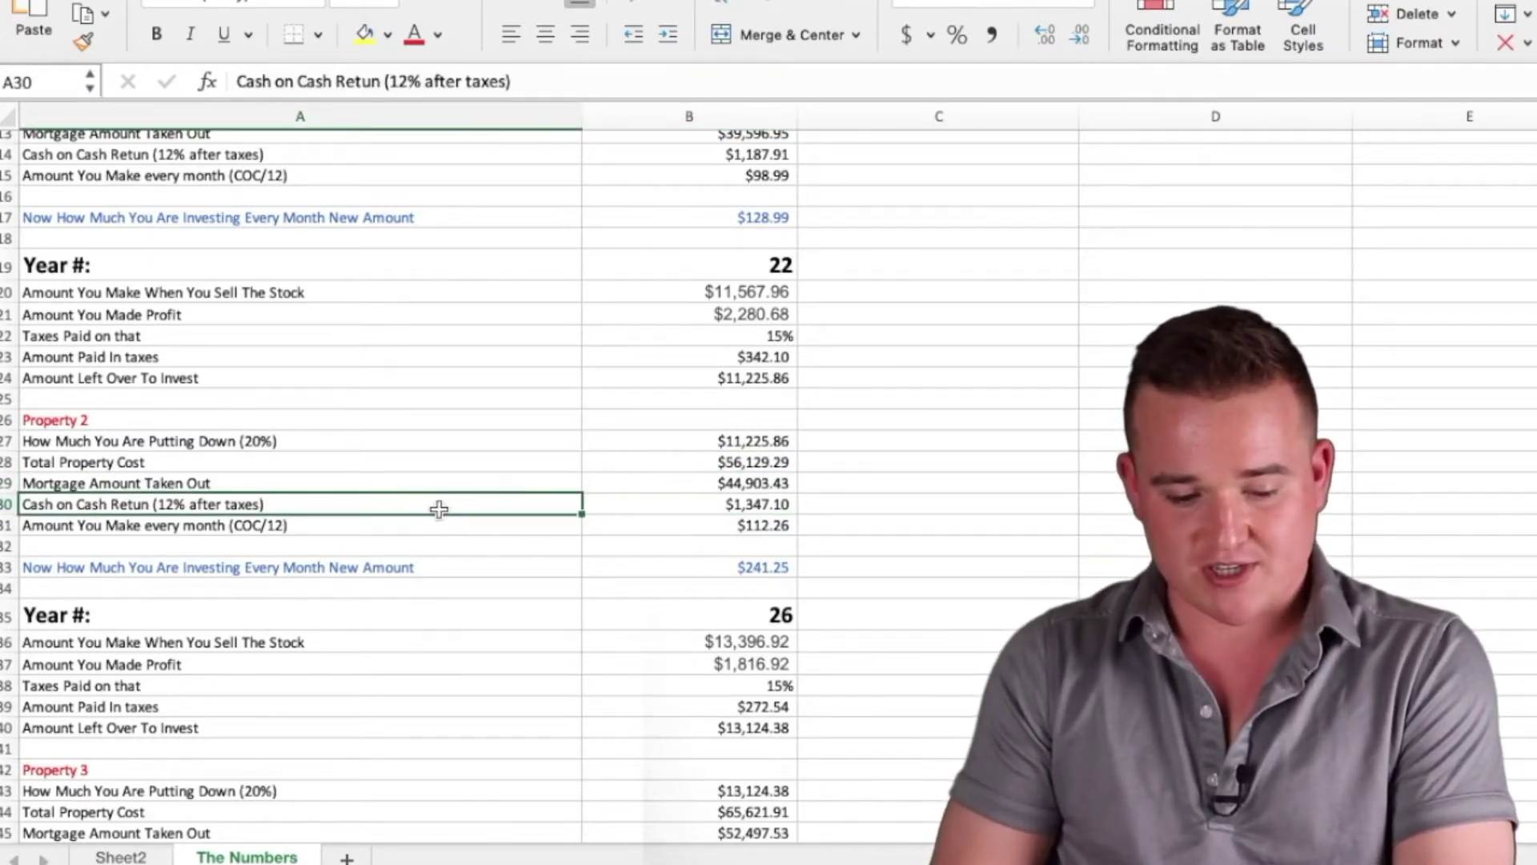
left_click(696, 506)
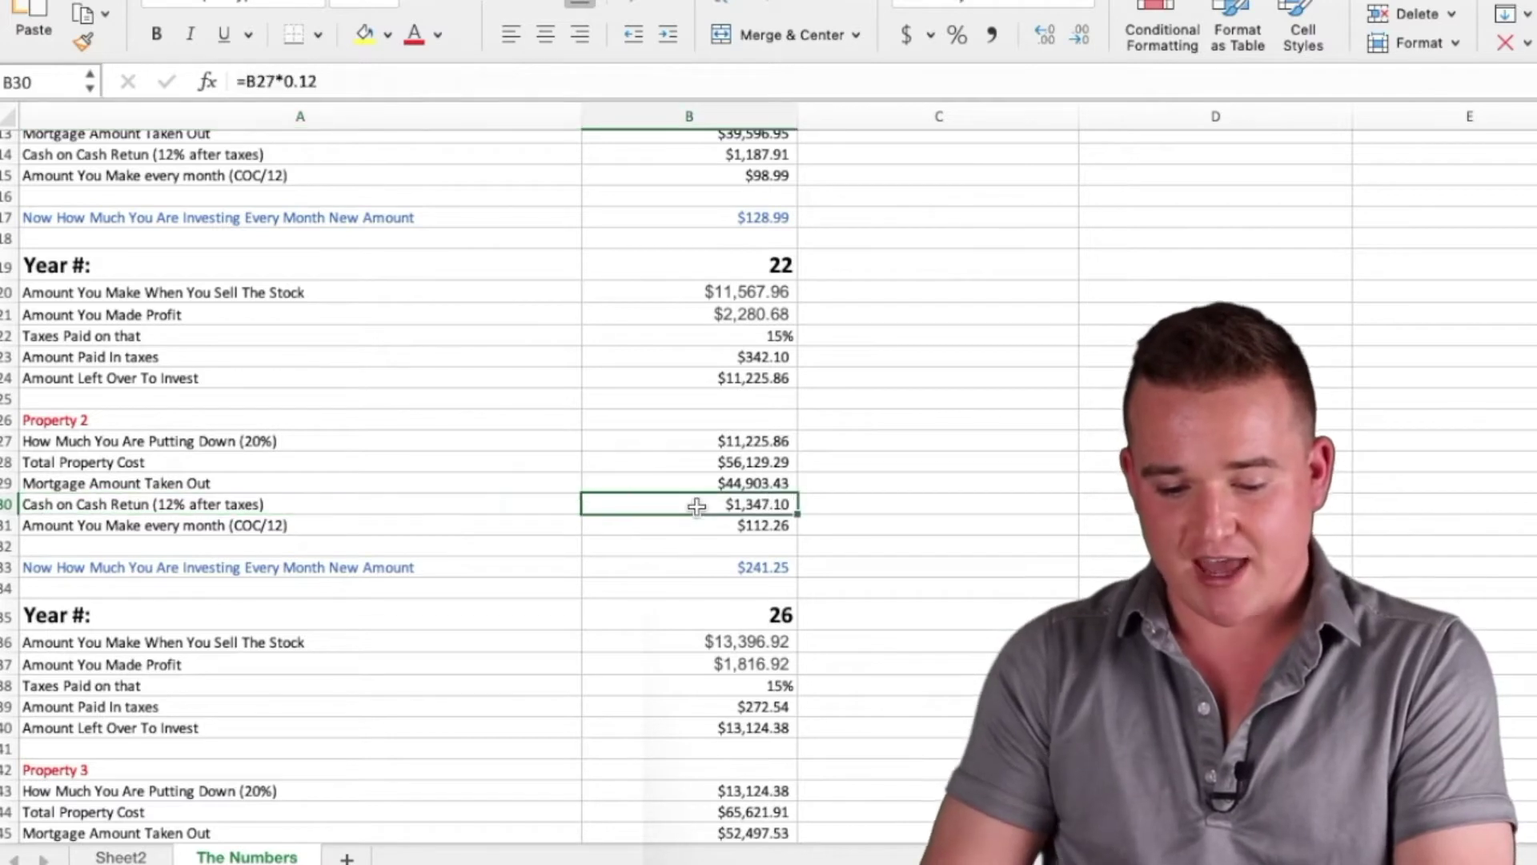
key("Left")
key("Down")
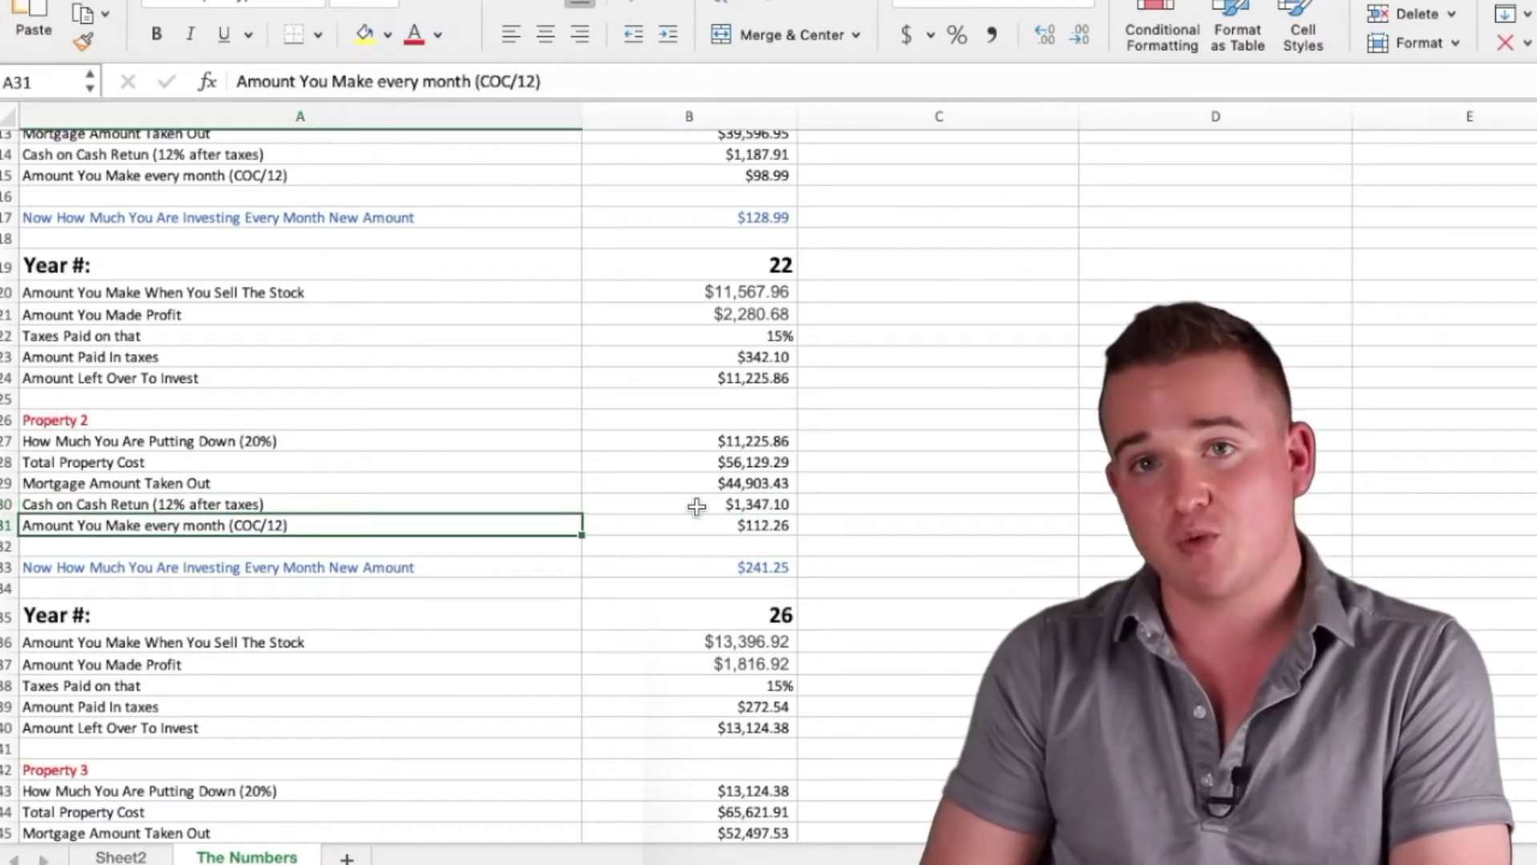
Review Property 2's monthly income and the new amount being invested every month below it
key("Right")
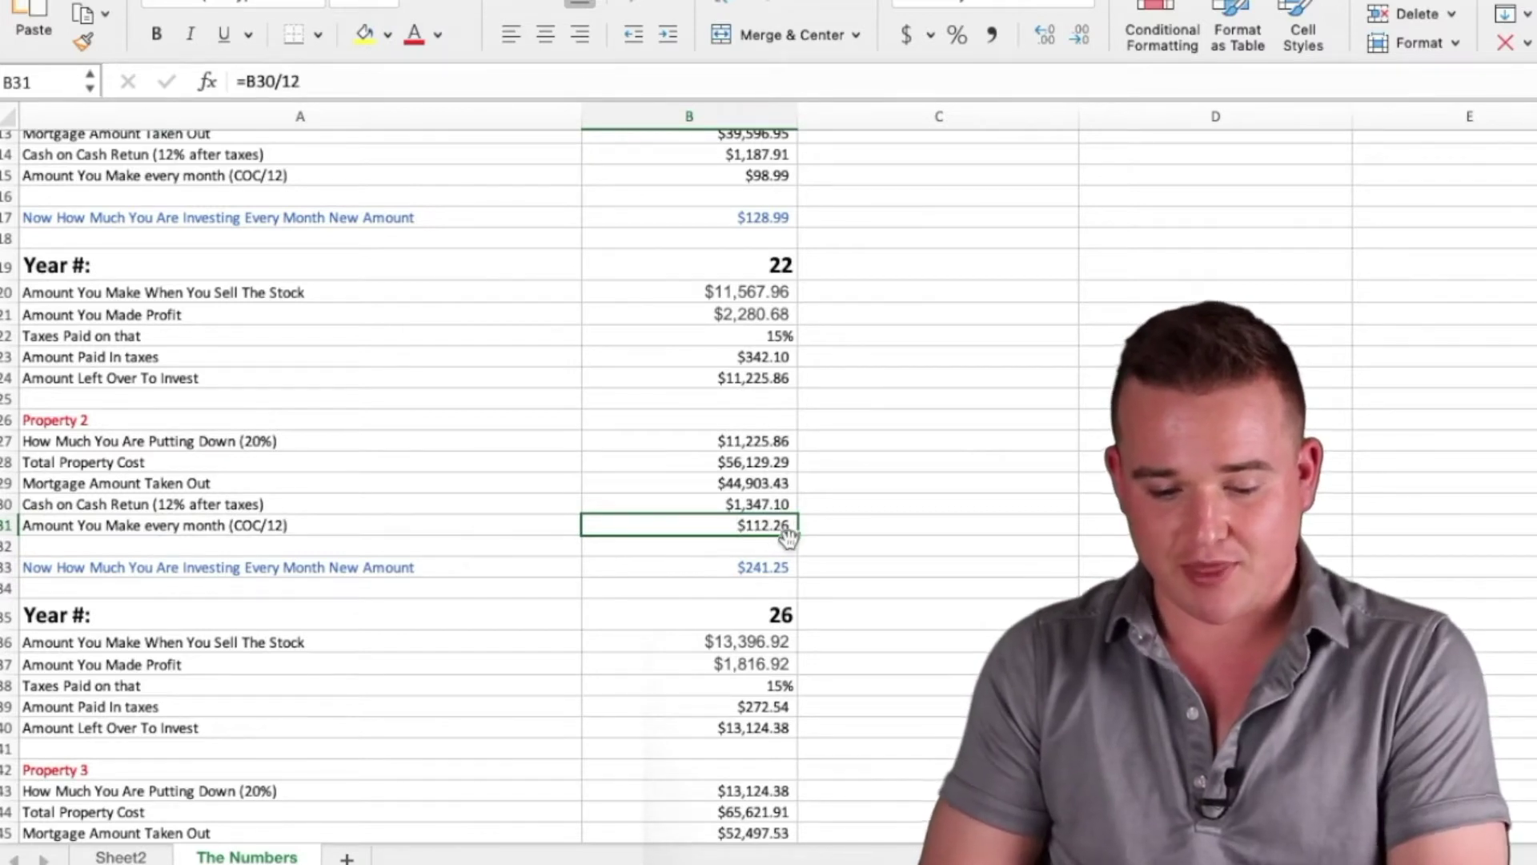
left_click(628, 567)
left_click(462, 569)
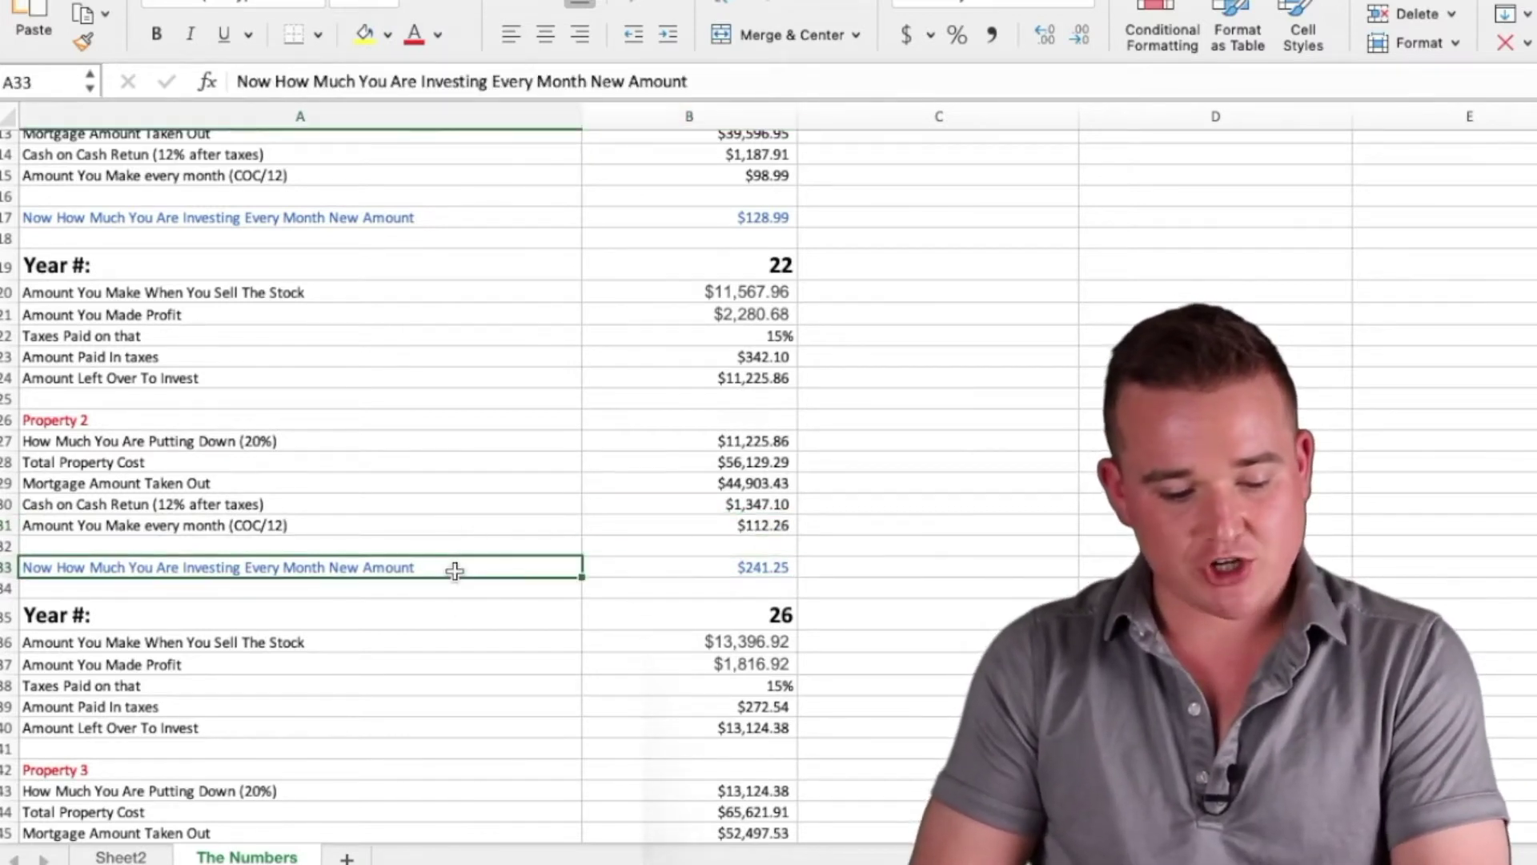
left_click(616, 569)
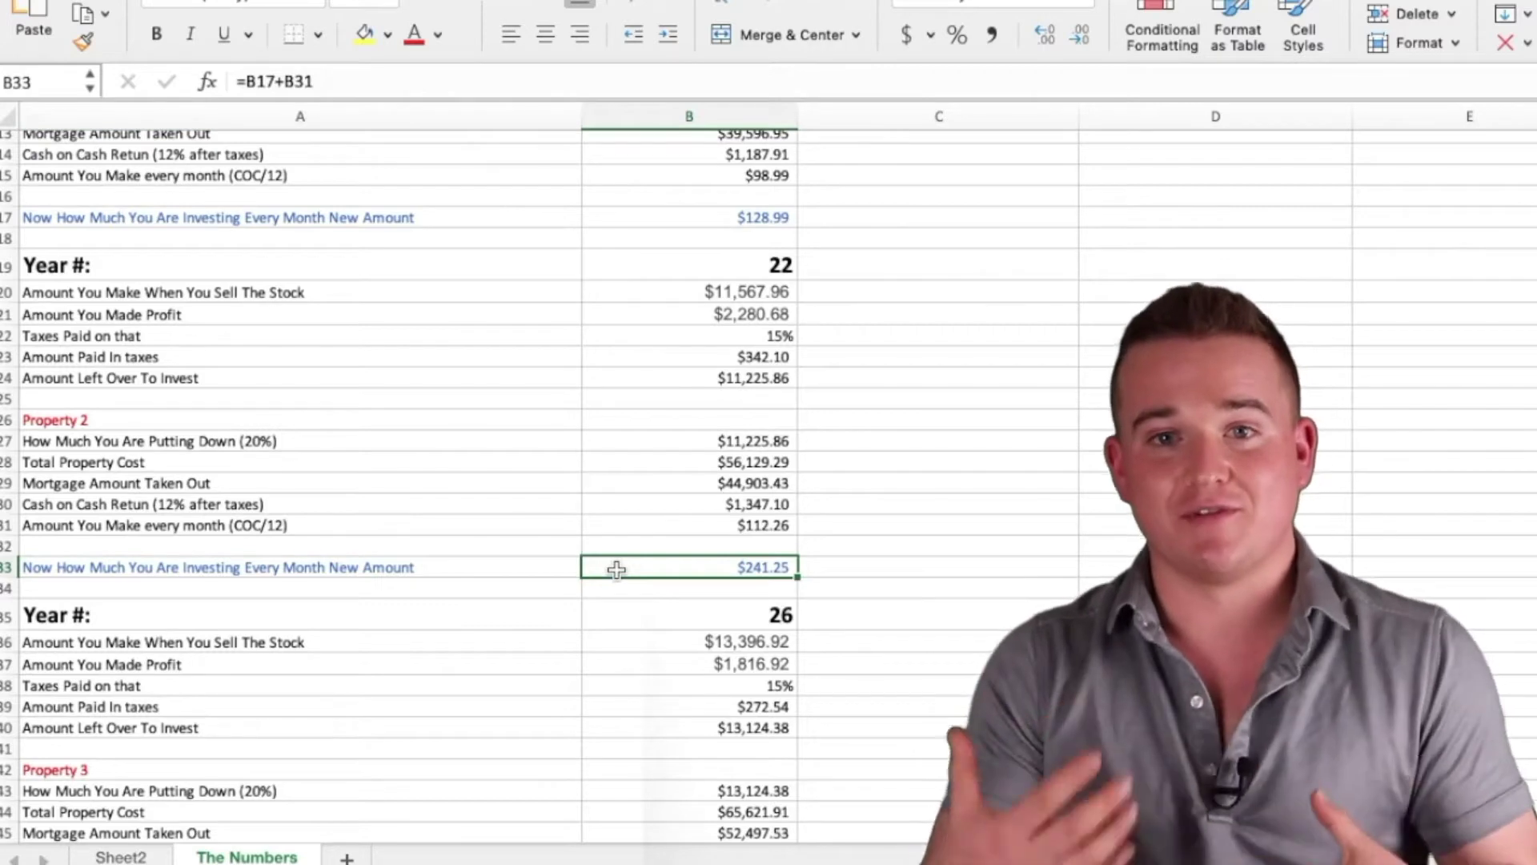
Trace Property 2's new monthly investing amount back to Property 1's new monthly amount and Property 2's monthly income
scroll(616, 569, "up", 4)
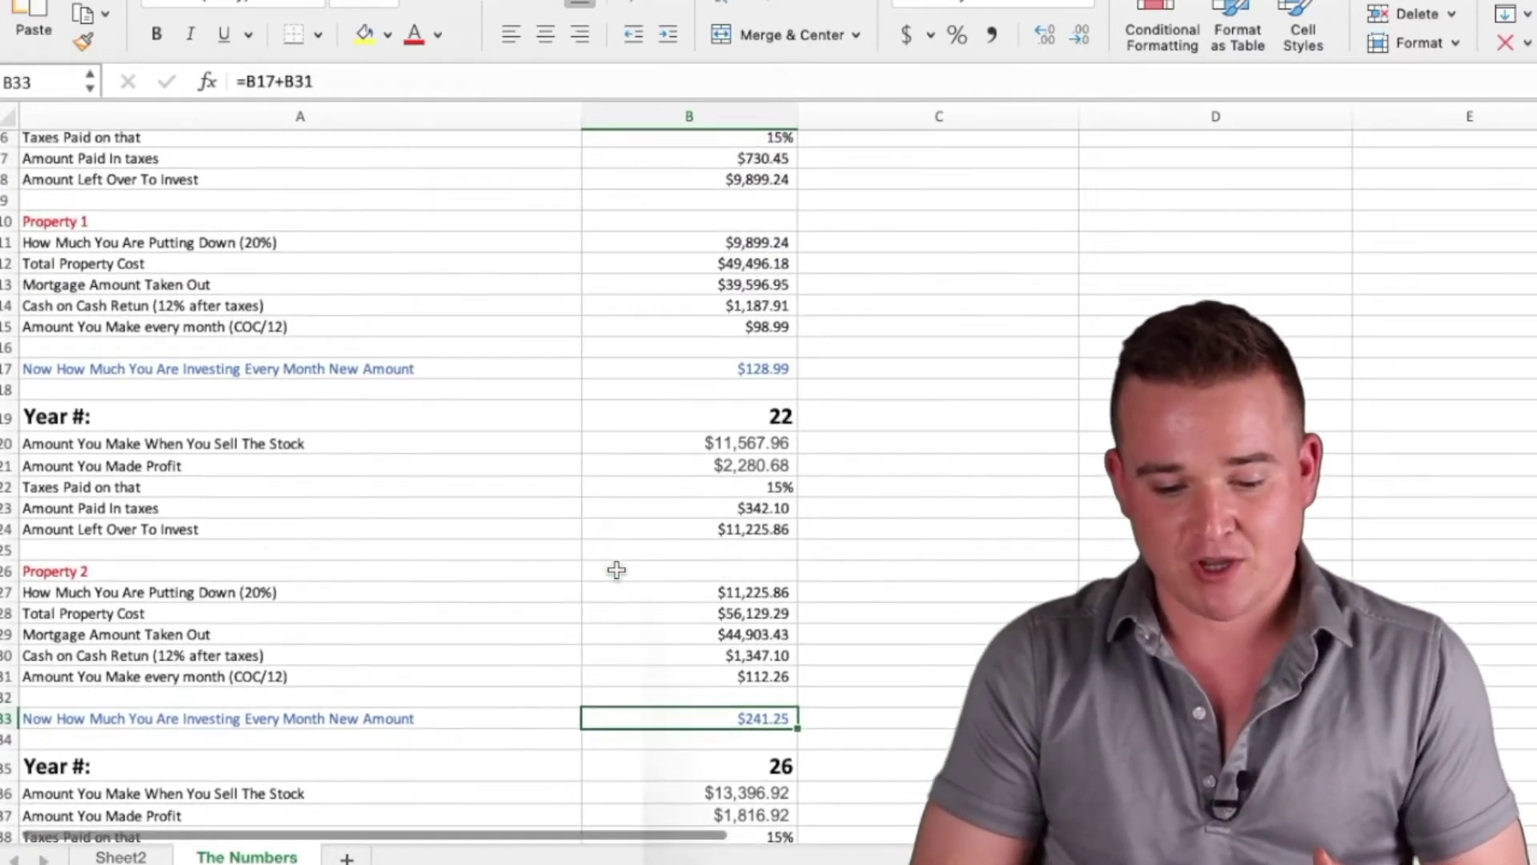
left_click(683, 375)
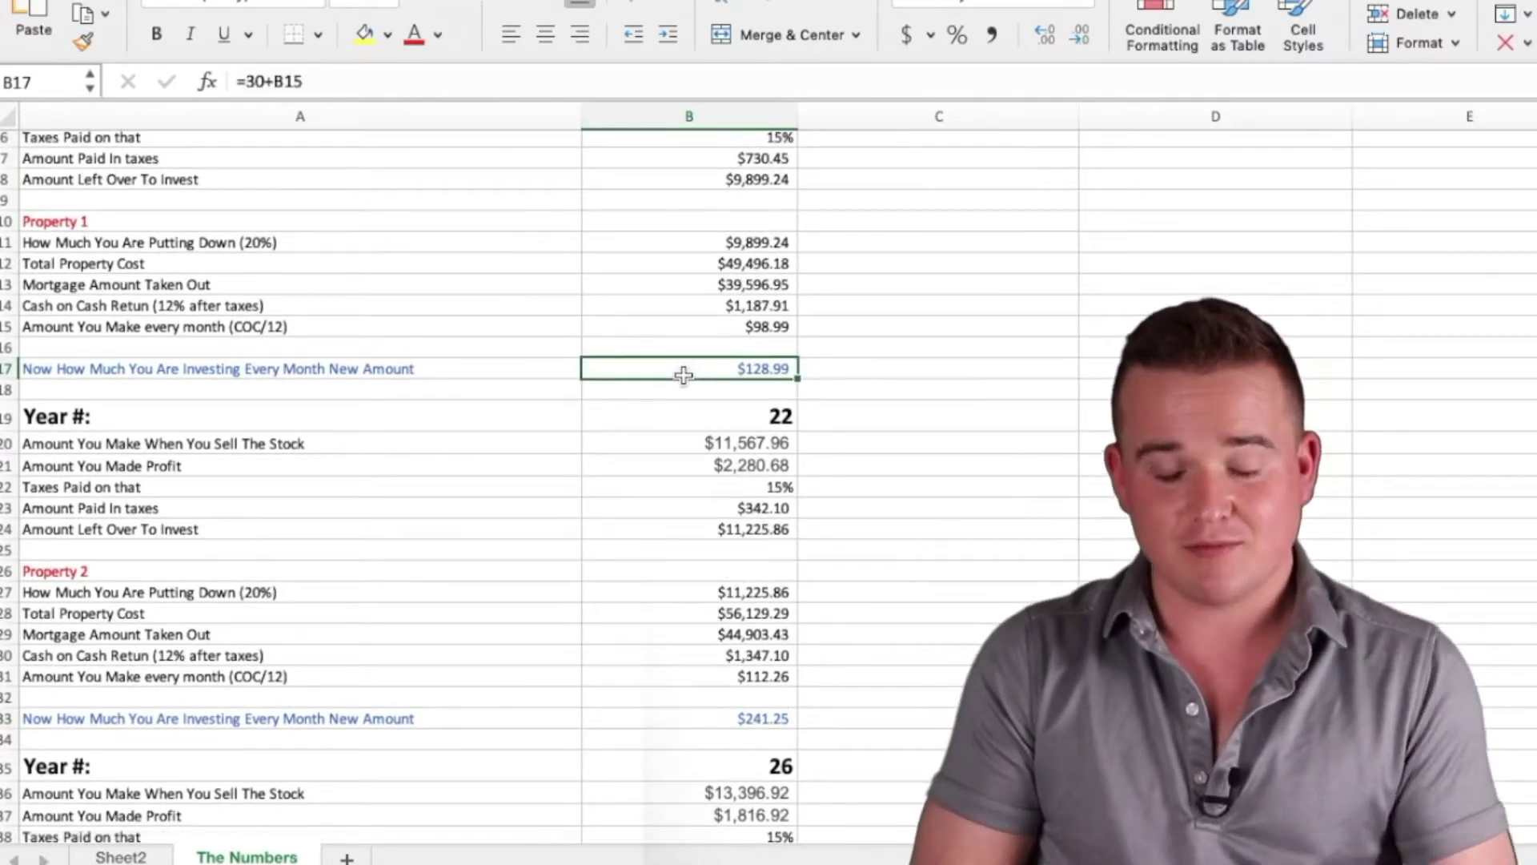
scroll(683, 376, "down", 2)
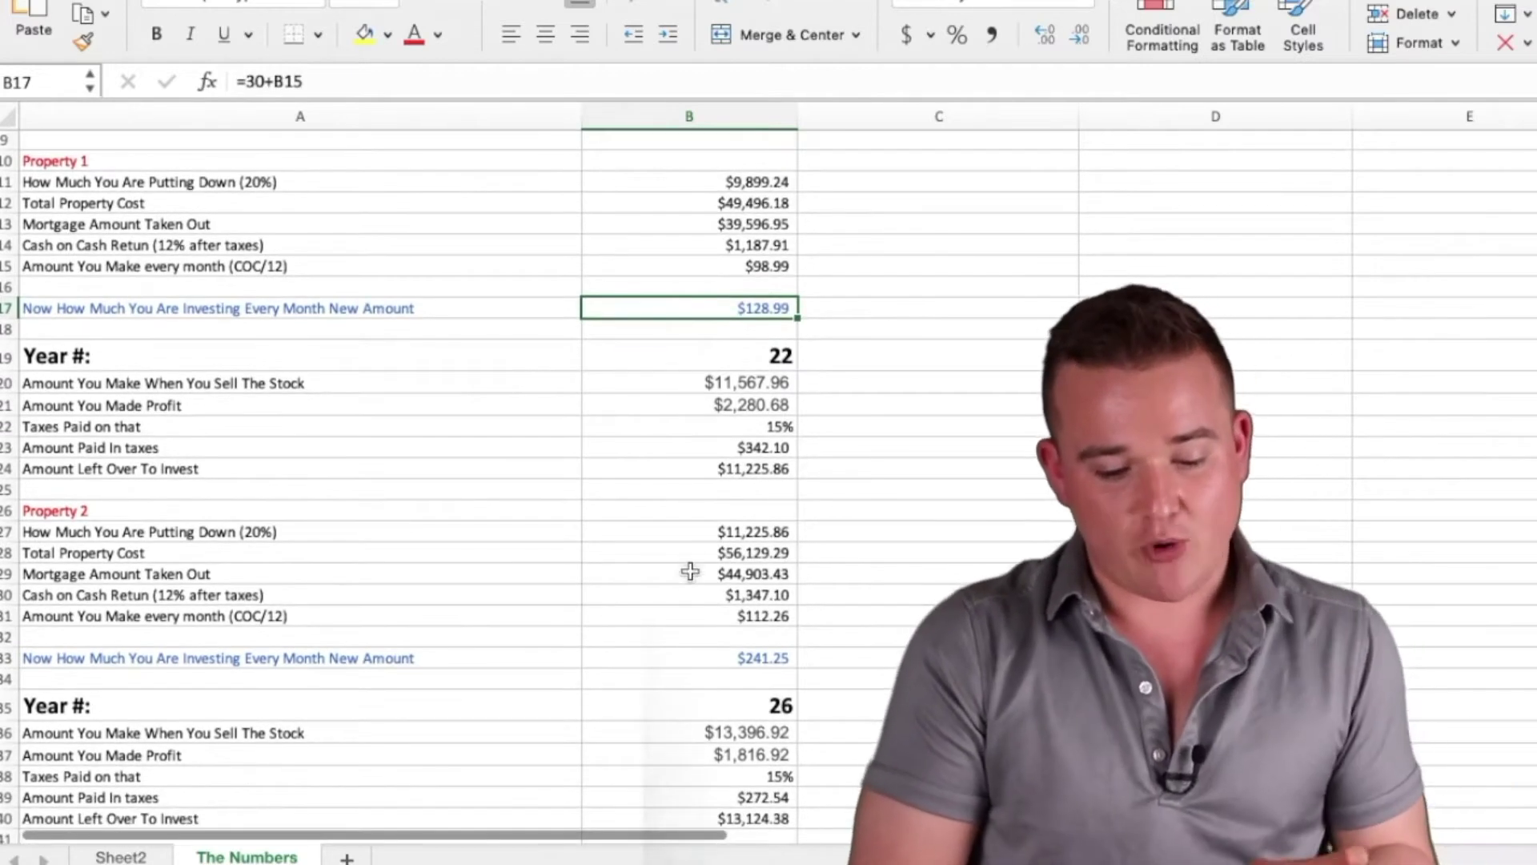
left_click(679, 616)
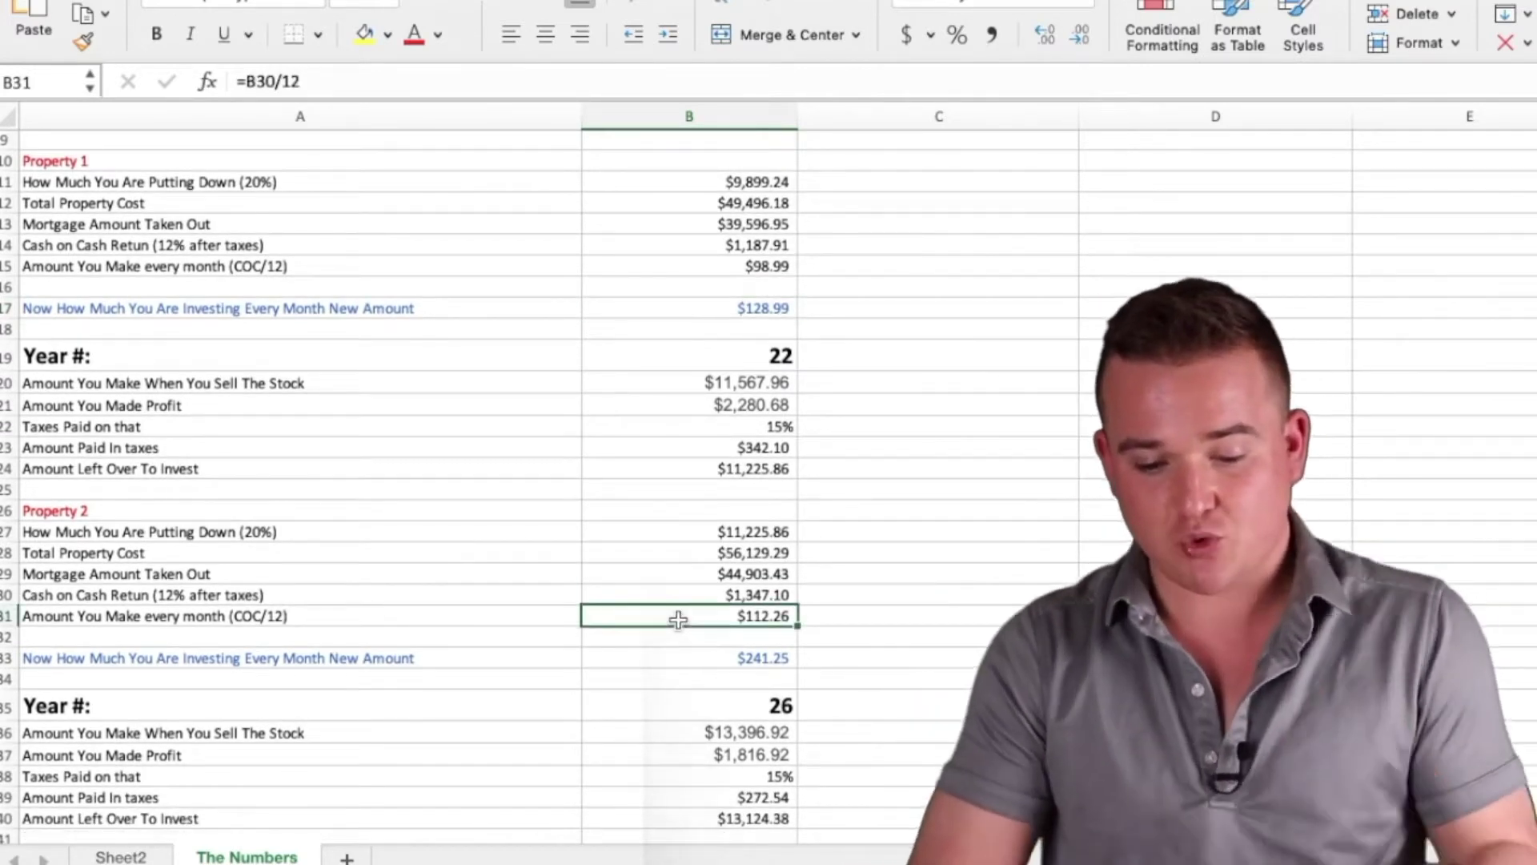
scroll(678, 620, "up", 1)
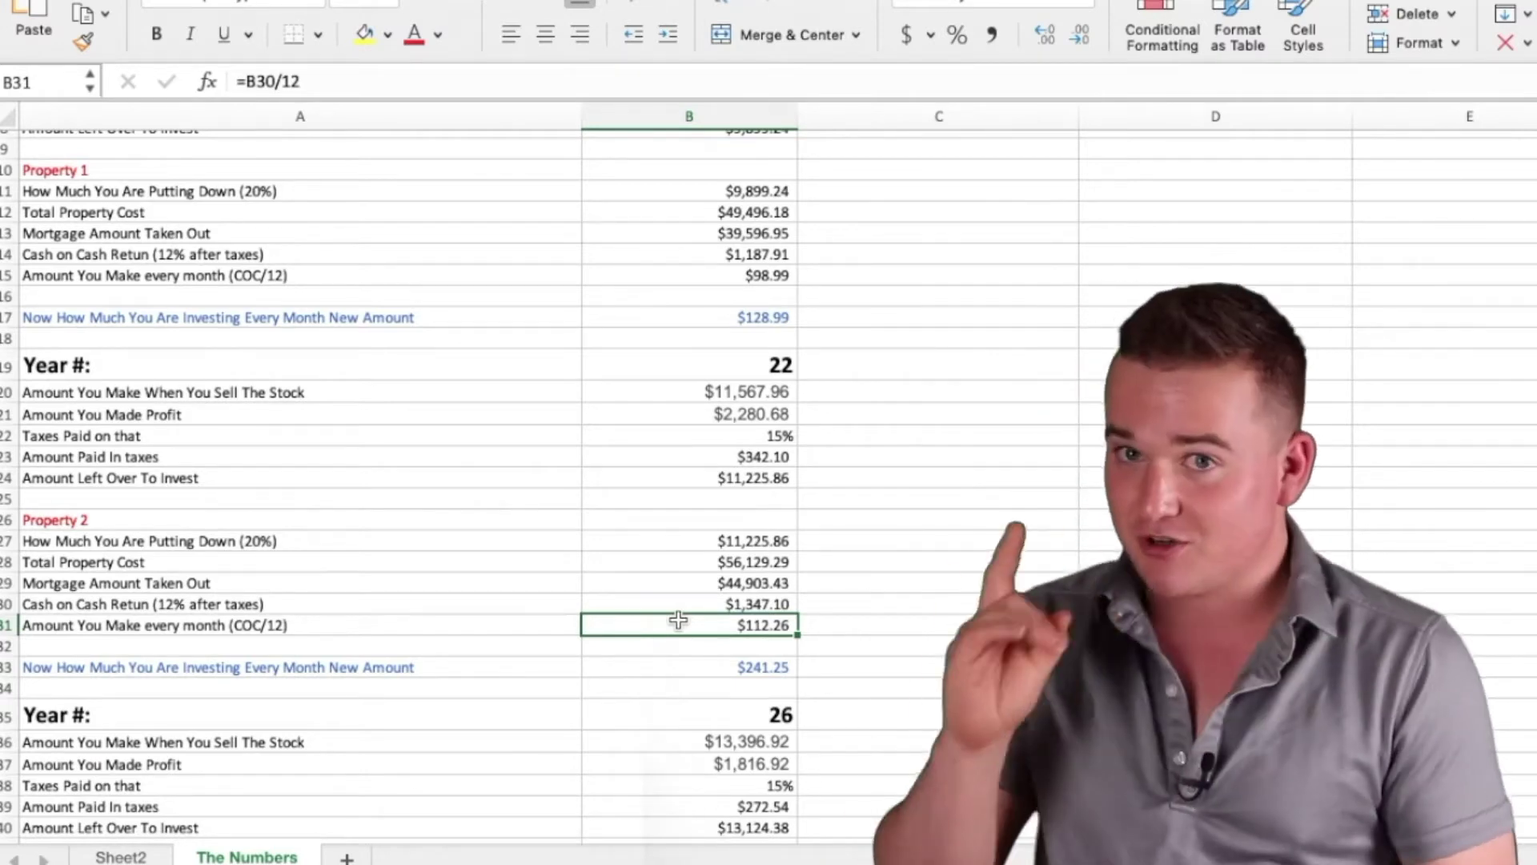
scroll(678, 617, "down", 3)
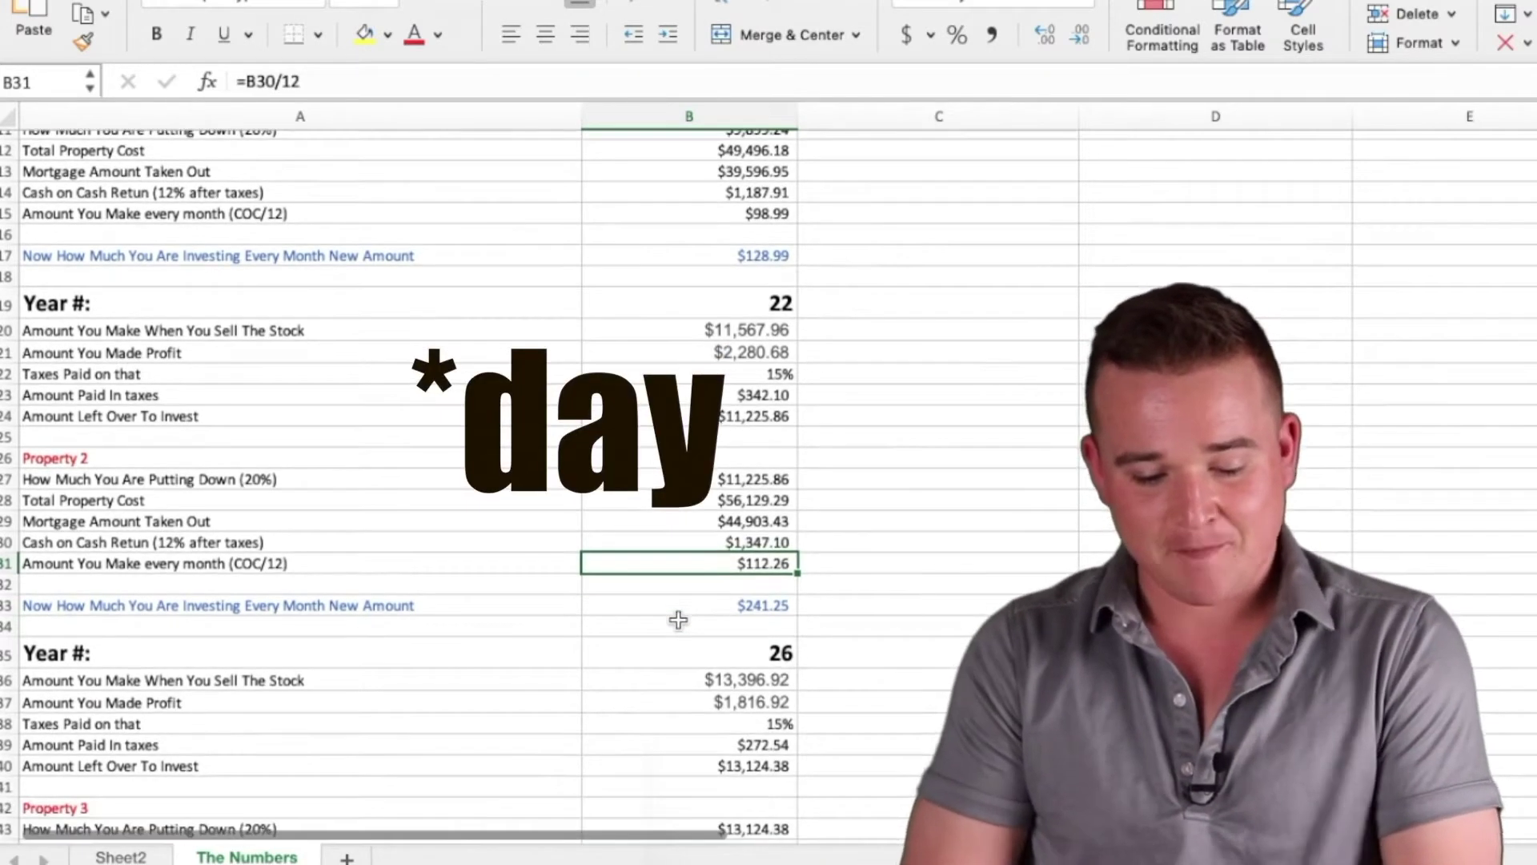
left_click(686, 607)
scroll(646, 610, "down", 1)
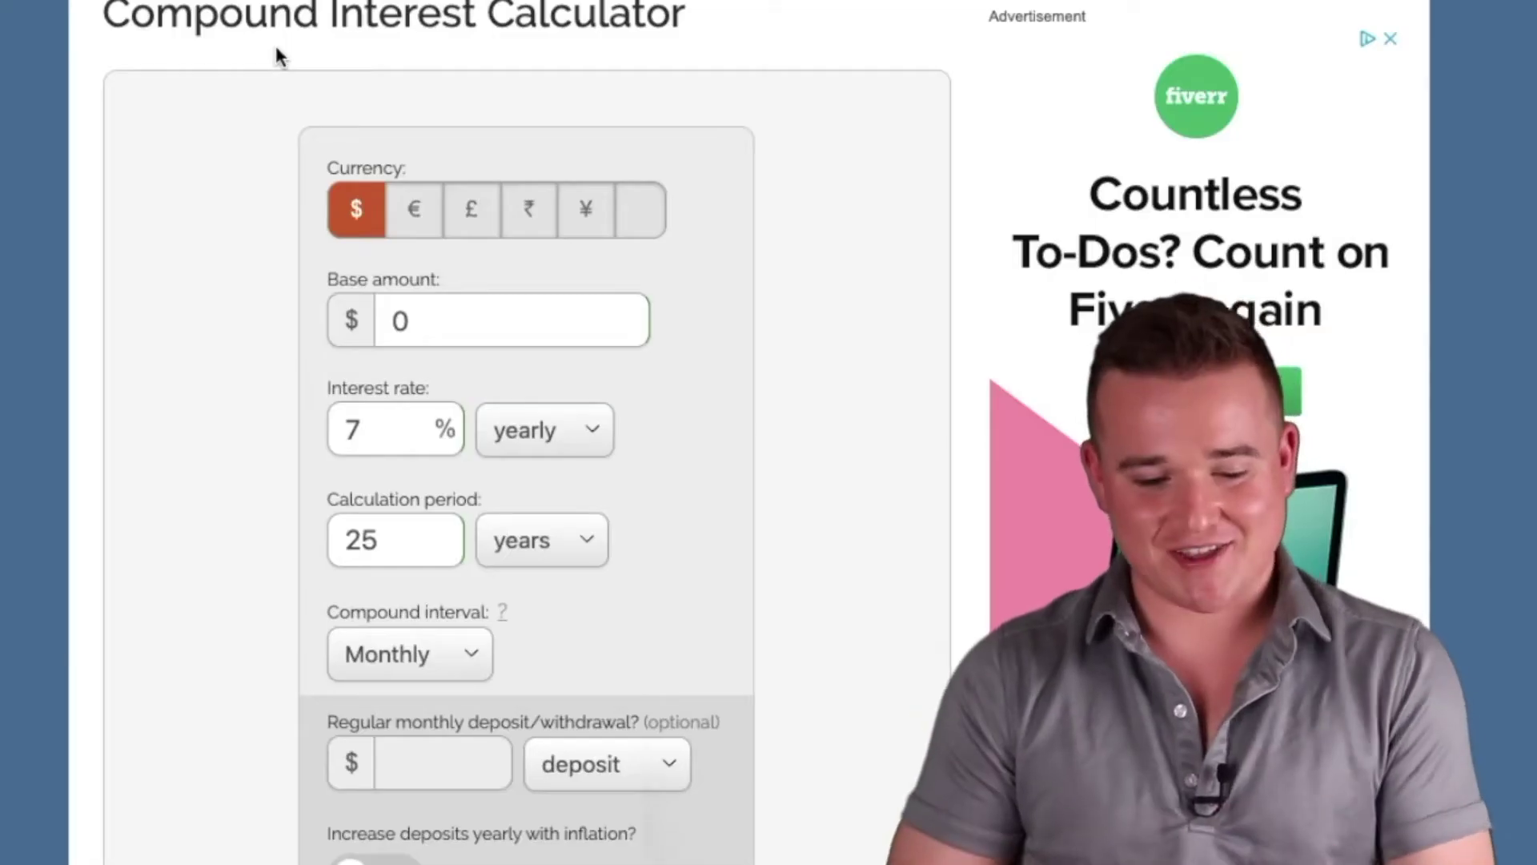
Switch to the compound interest calculator, calculate the growth of a $241.25 monthly deposit and check the year 4 balance
scroll(422, 316, "down", 1)
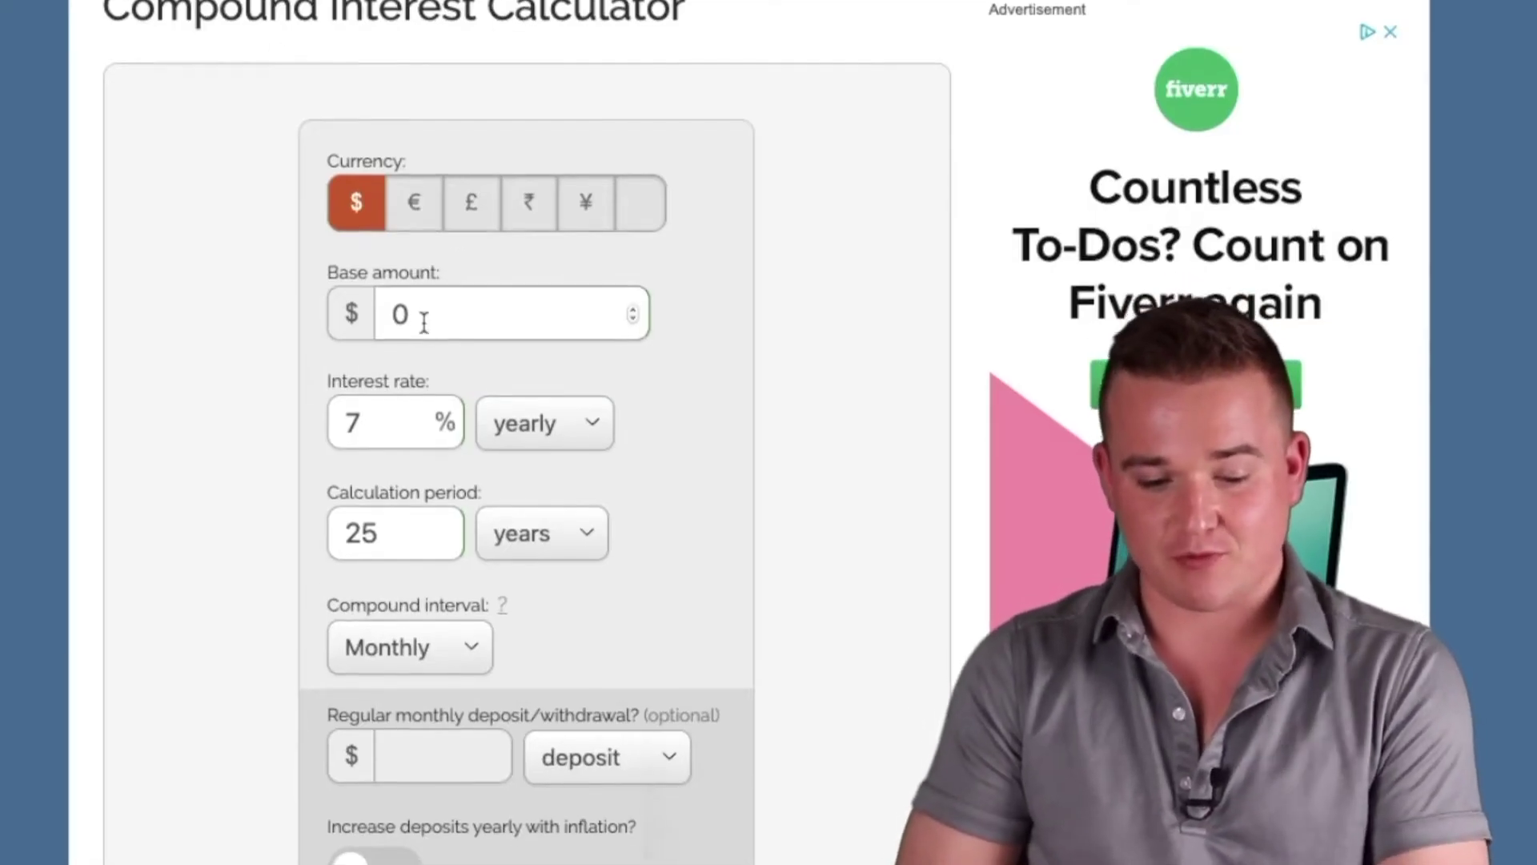
scroll(384, 433, "down", 3)
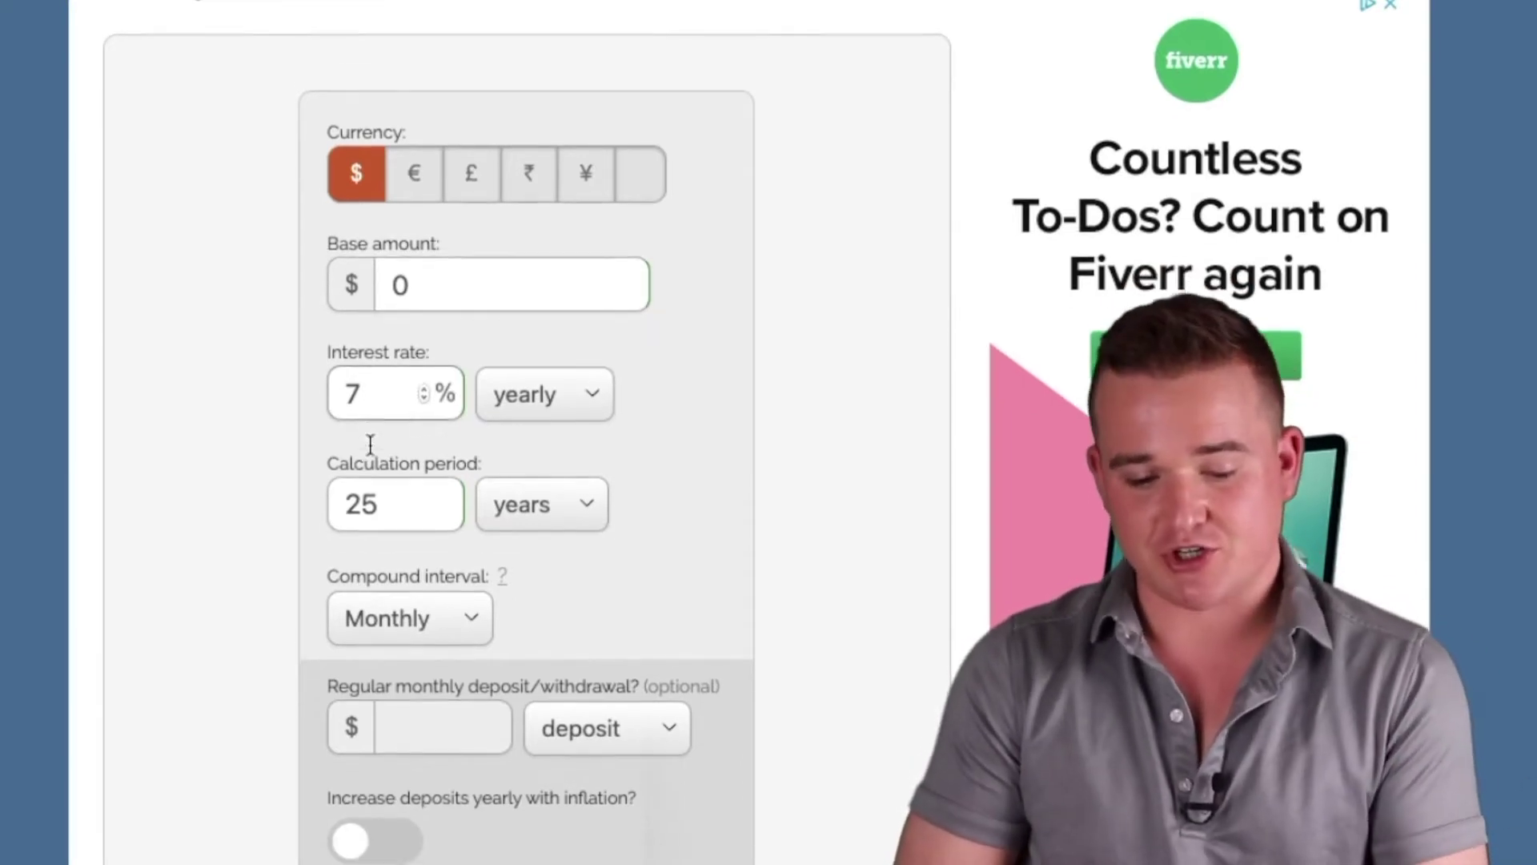
scroll(364, 472, "down", 2)
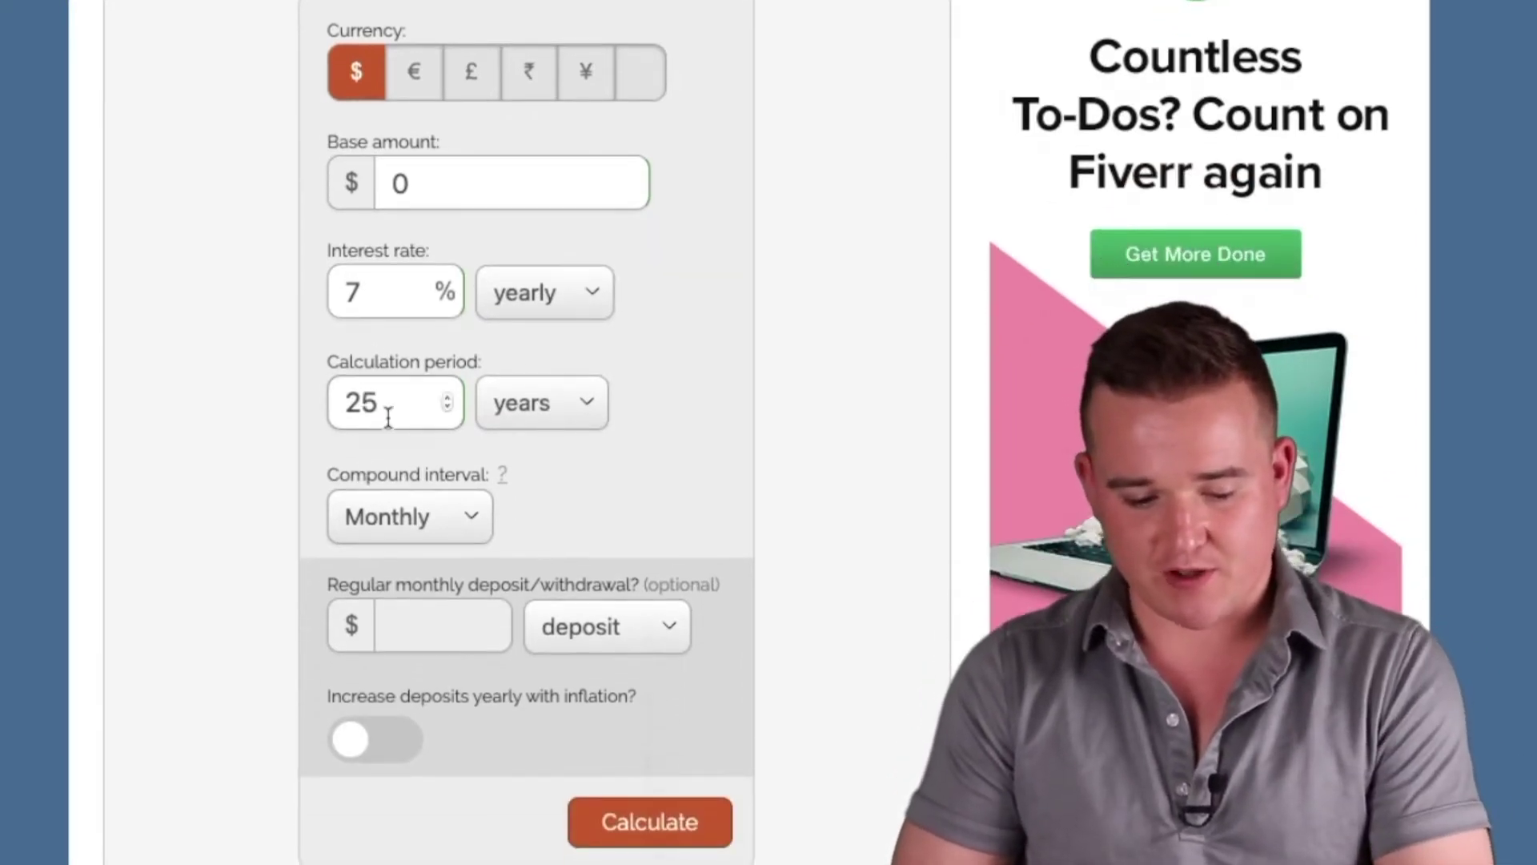
scroll(384, 360, "down", 2)
left_click(413, 560)
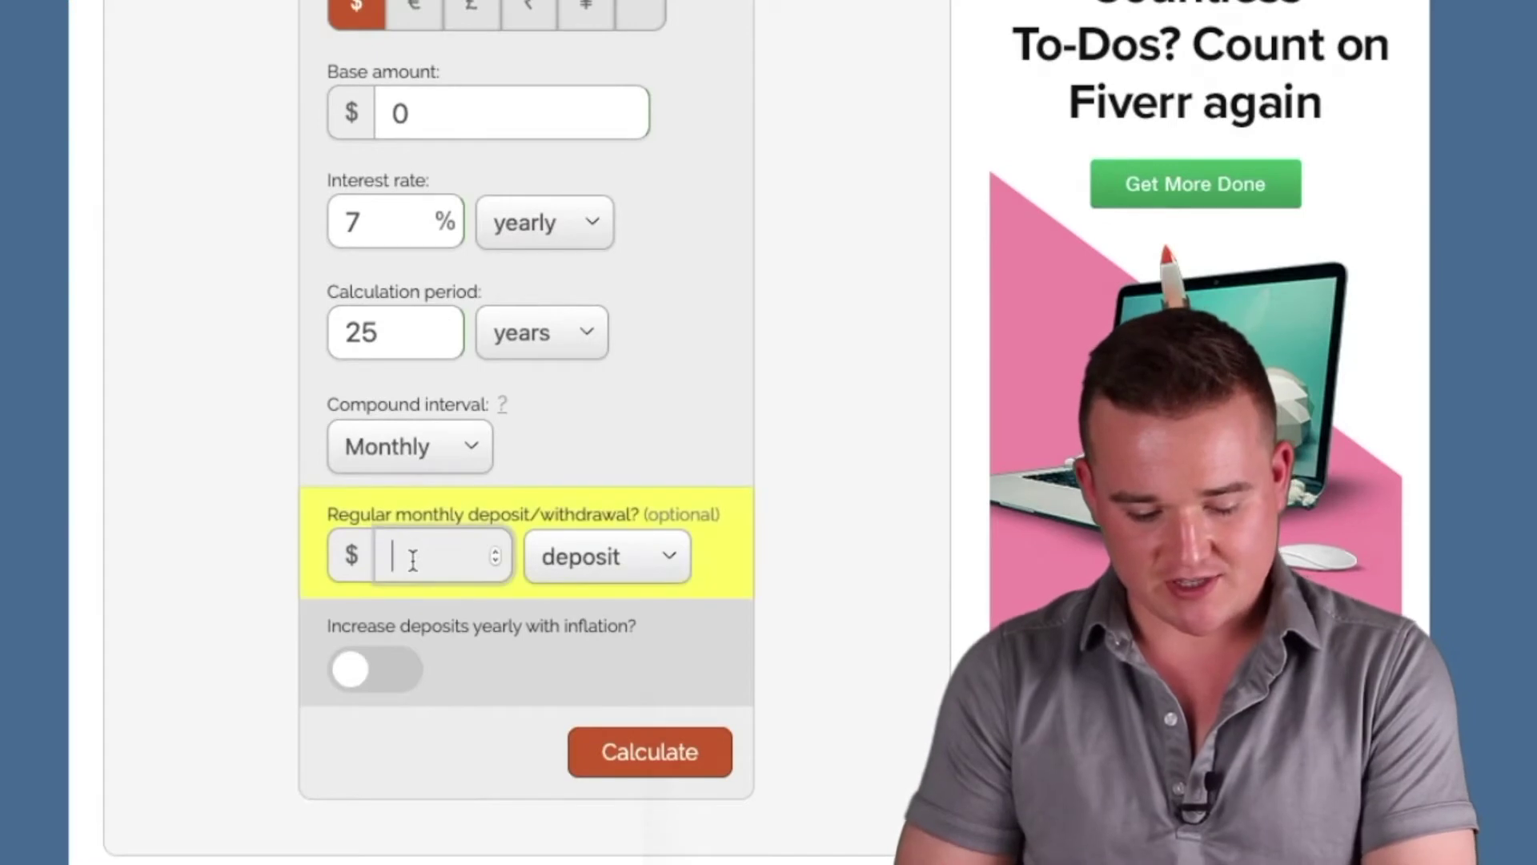
type("241.")
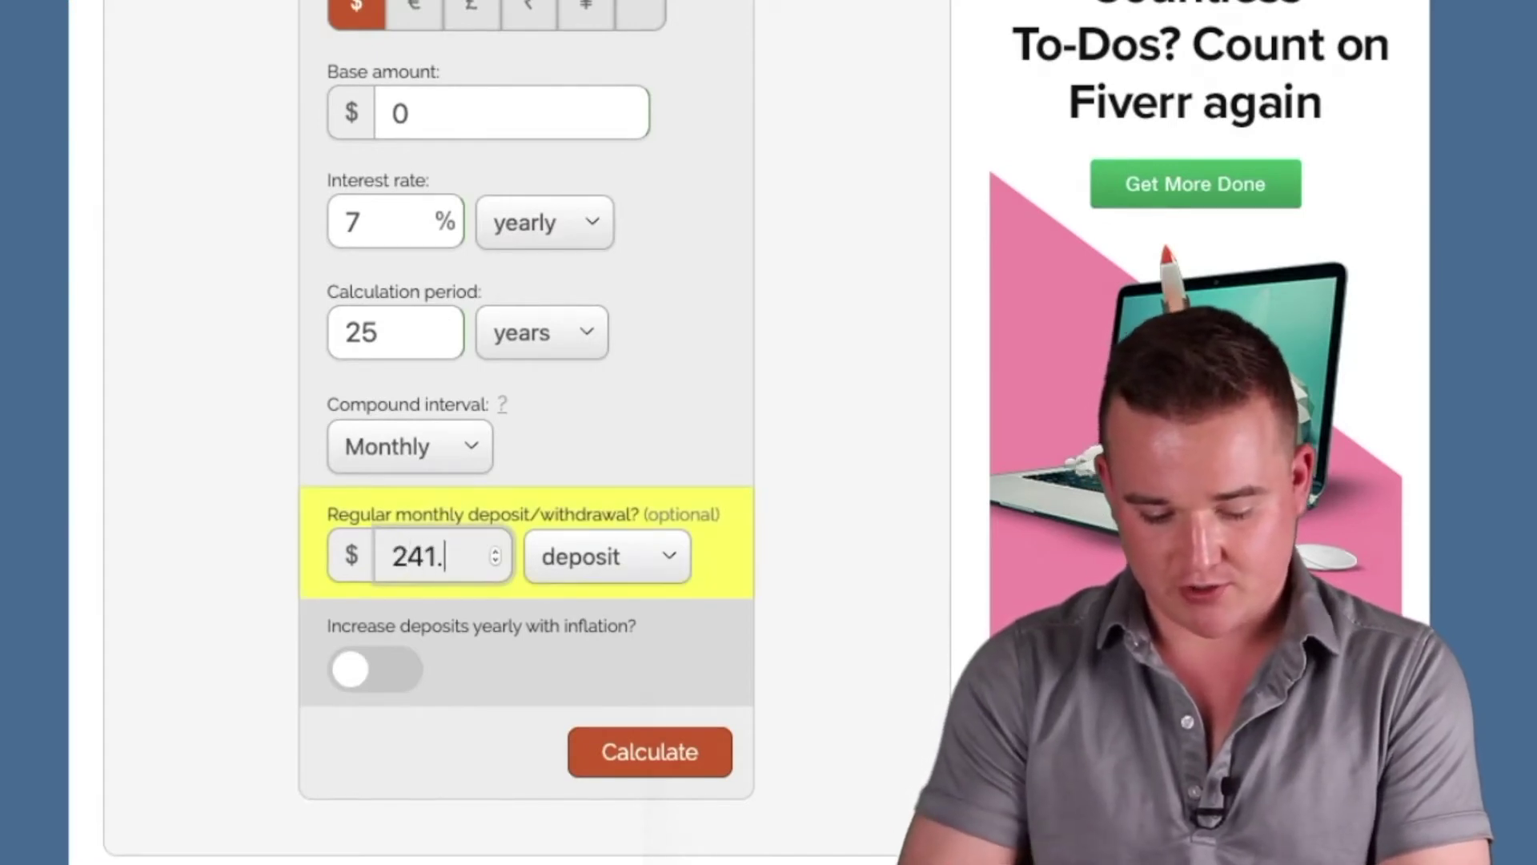
type("25")
scroll(437, 597, "down", 1)
left_click(628, 702)
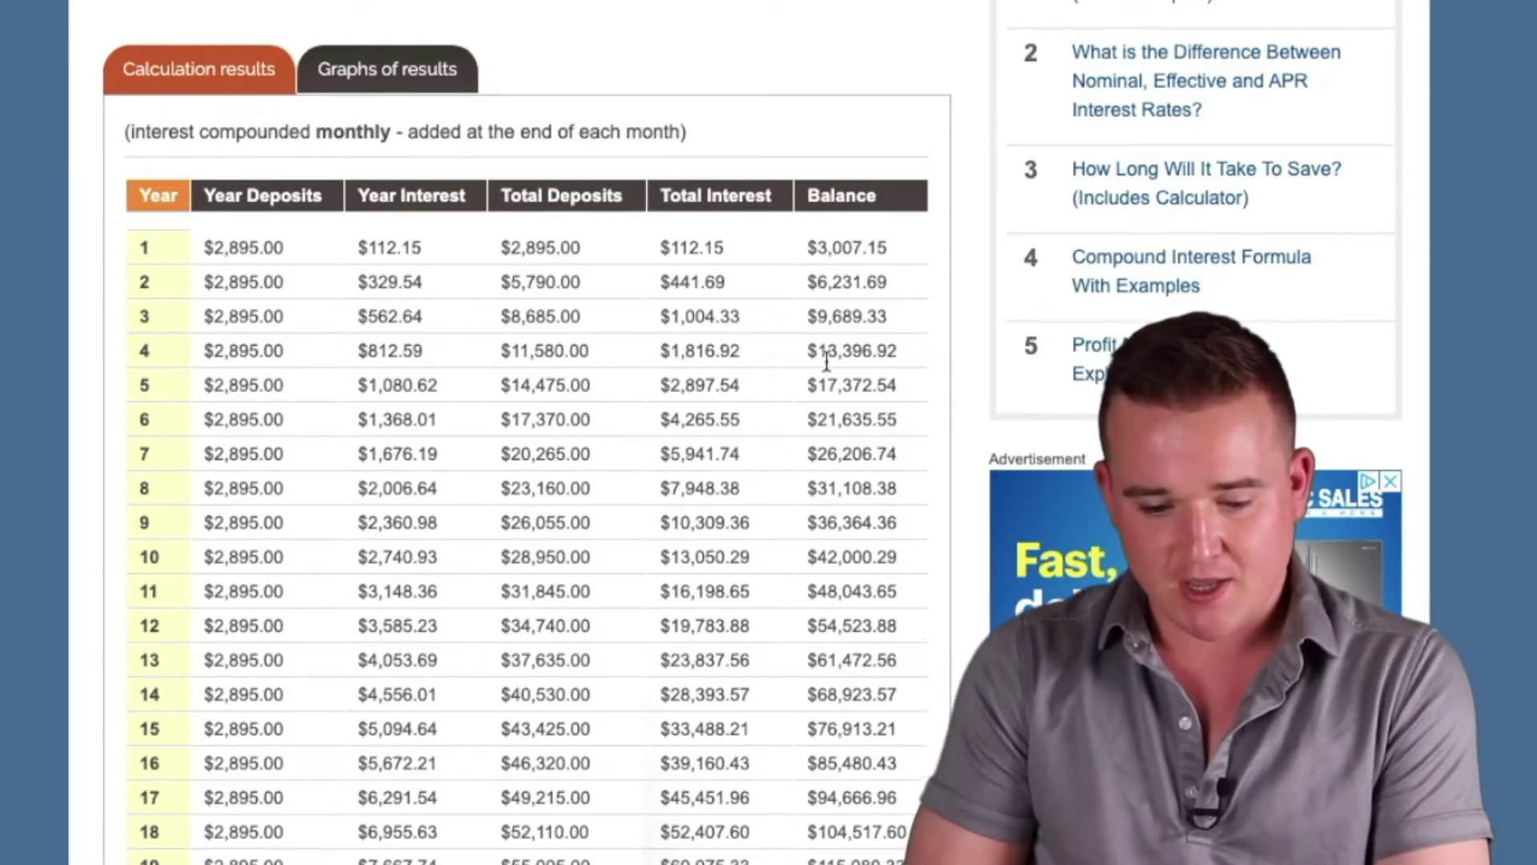
left_click(881, 350)
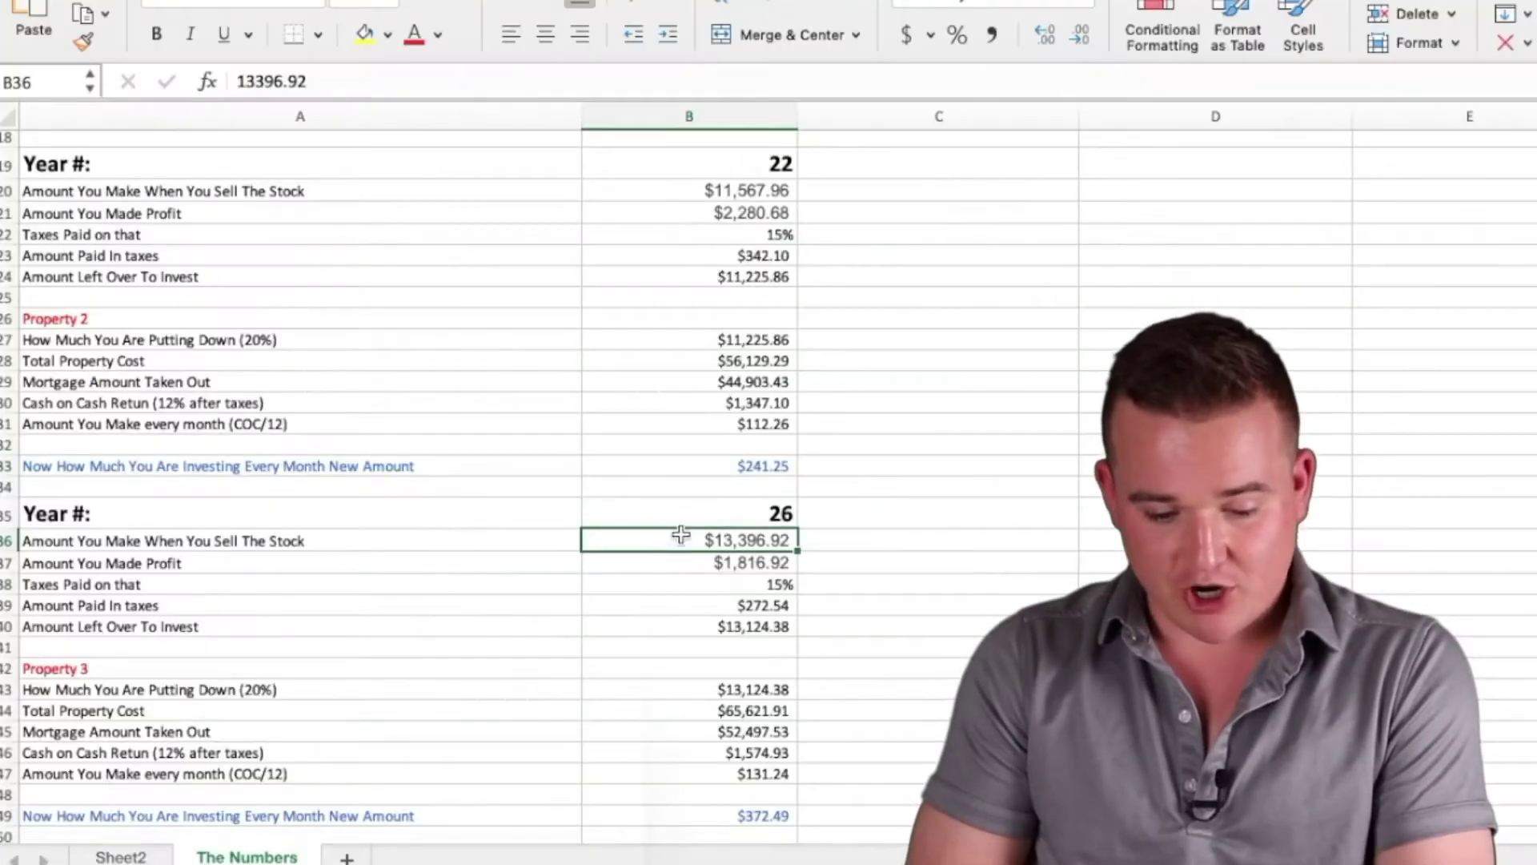
Switch back to the Excel sheet and compare the year numbers of the Year 22 and Year 26 blocks
left_click(687, 508)
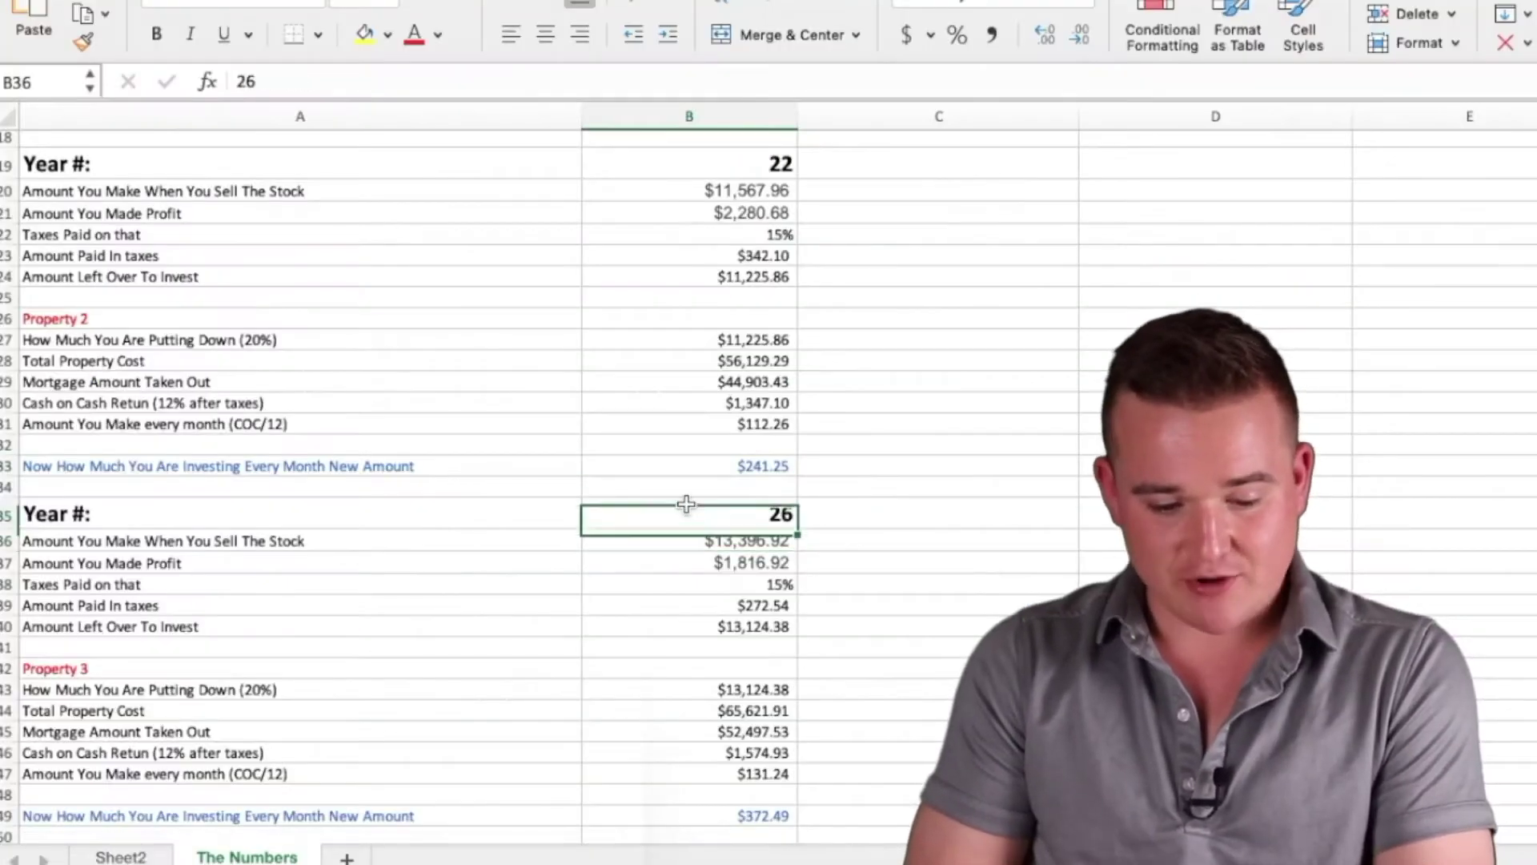
left_click(738, 156)
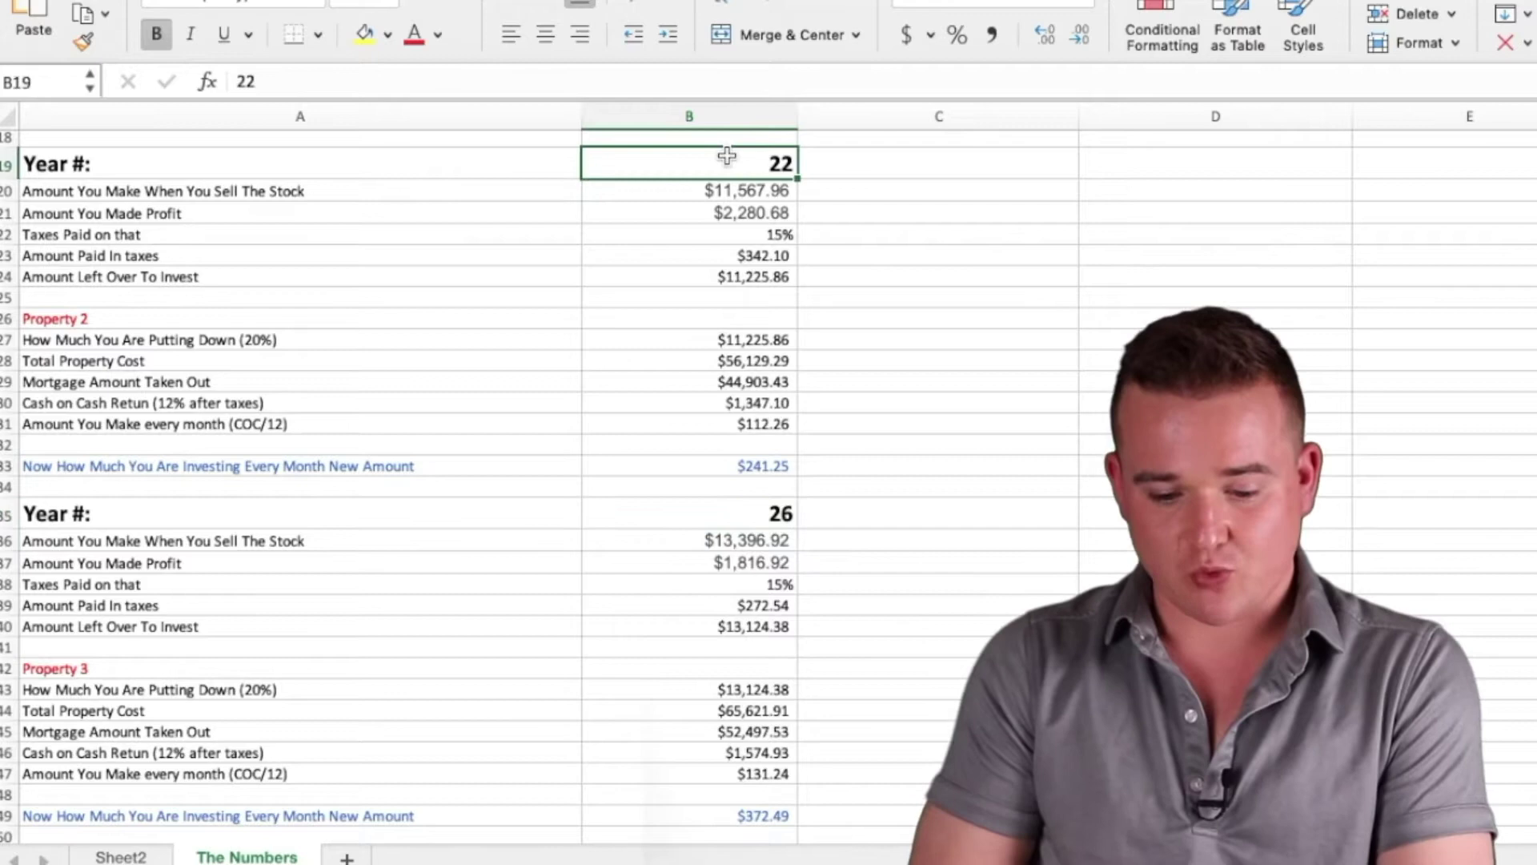
left_click(666, 516)
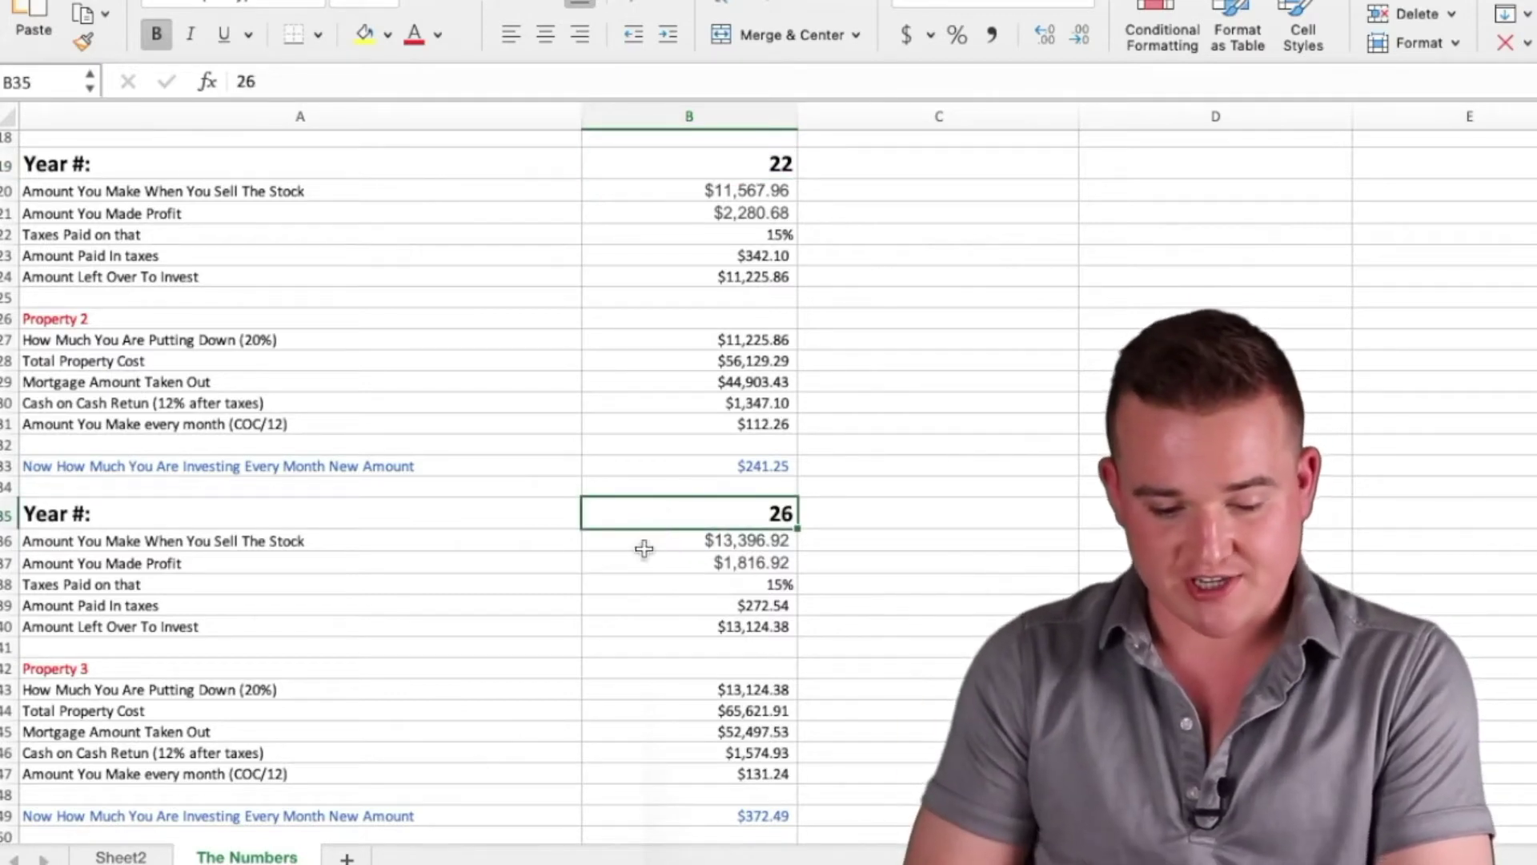
Review the Year 26 sale amount, profit, tax rate, taxes paid and amount left over to invest
left_click(642, 544)
scroll(650, 569, "down", 2)
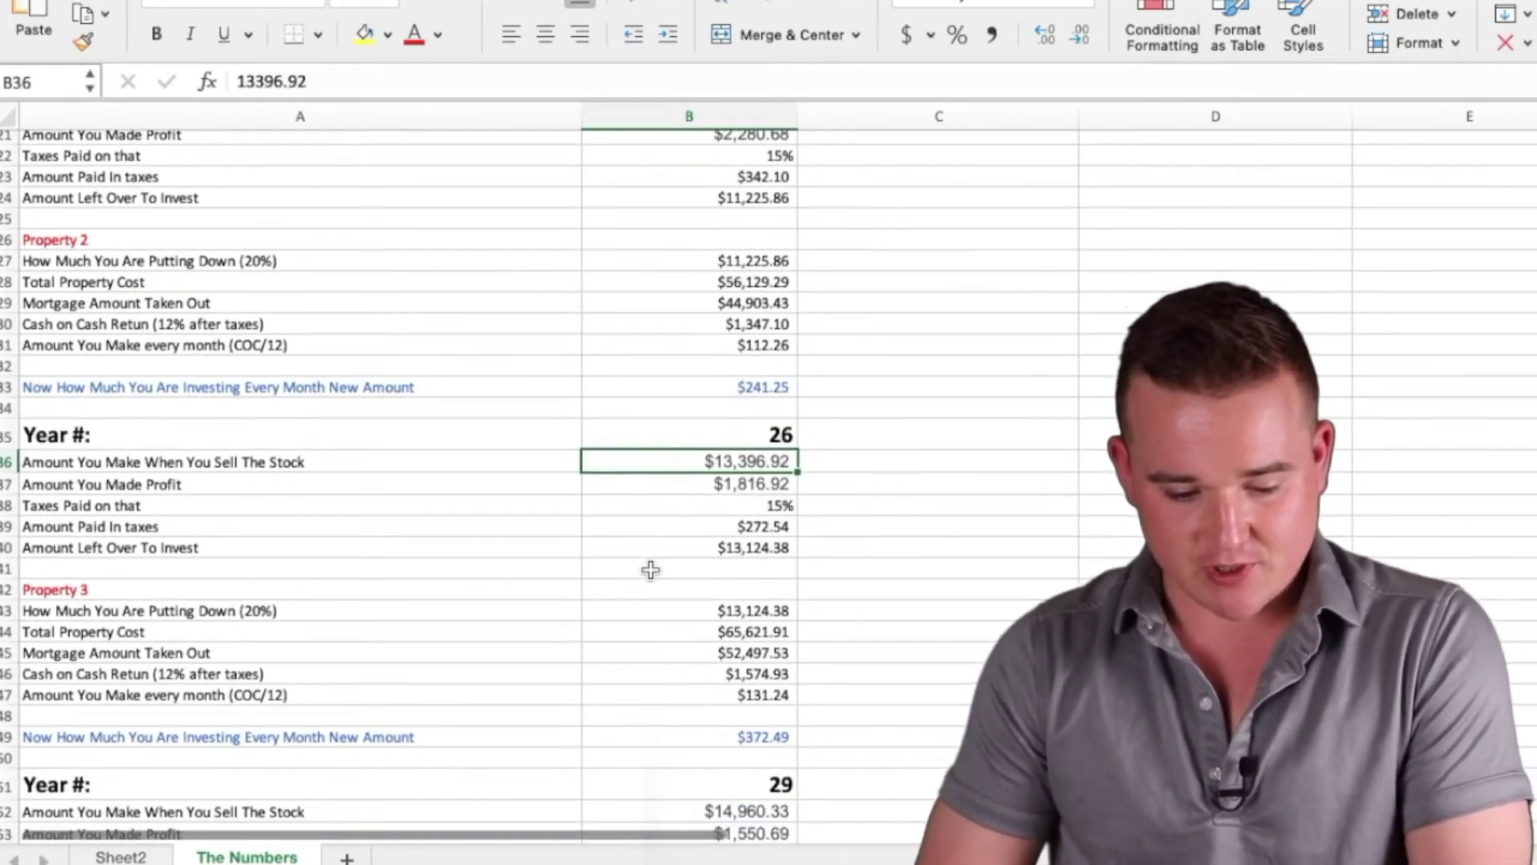
left_click(595, 490)
scroll(595, 490, "down", 2)
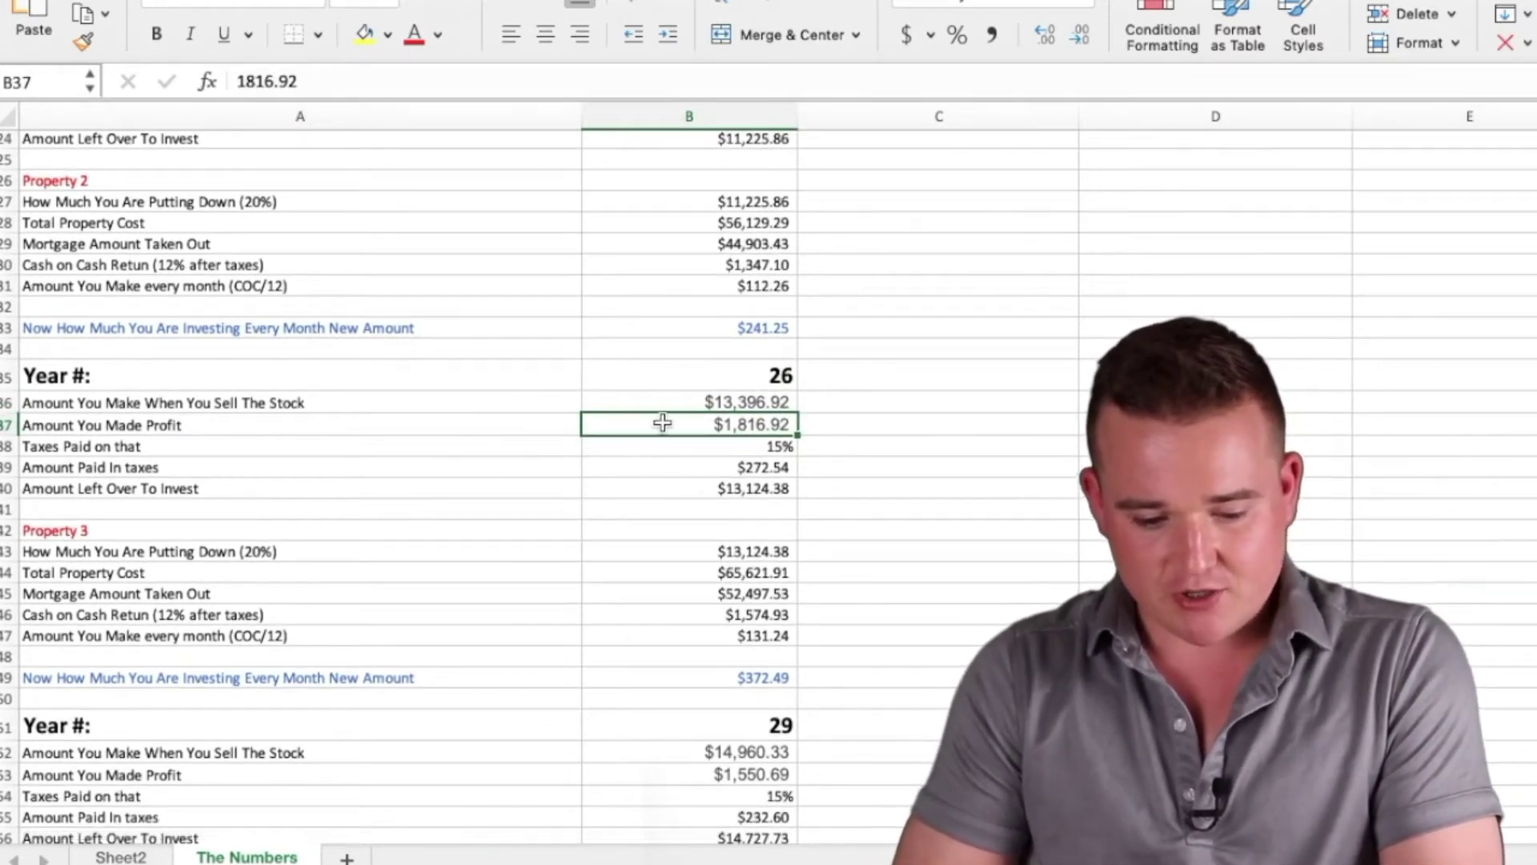
left_click(719, 447)
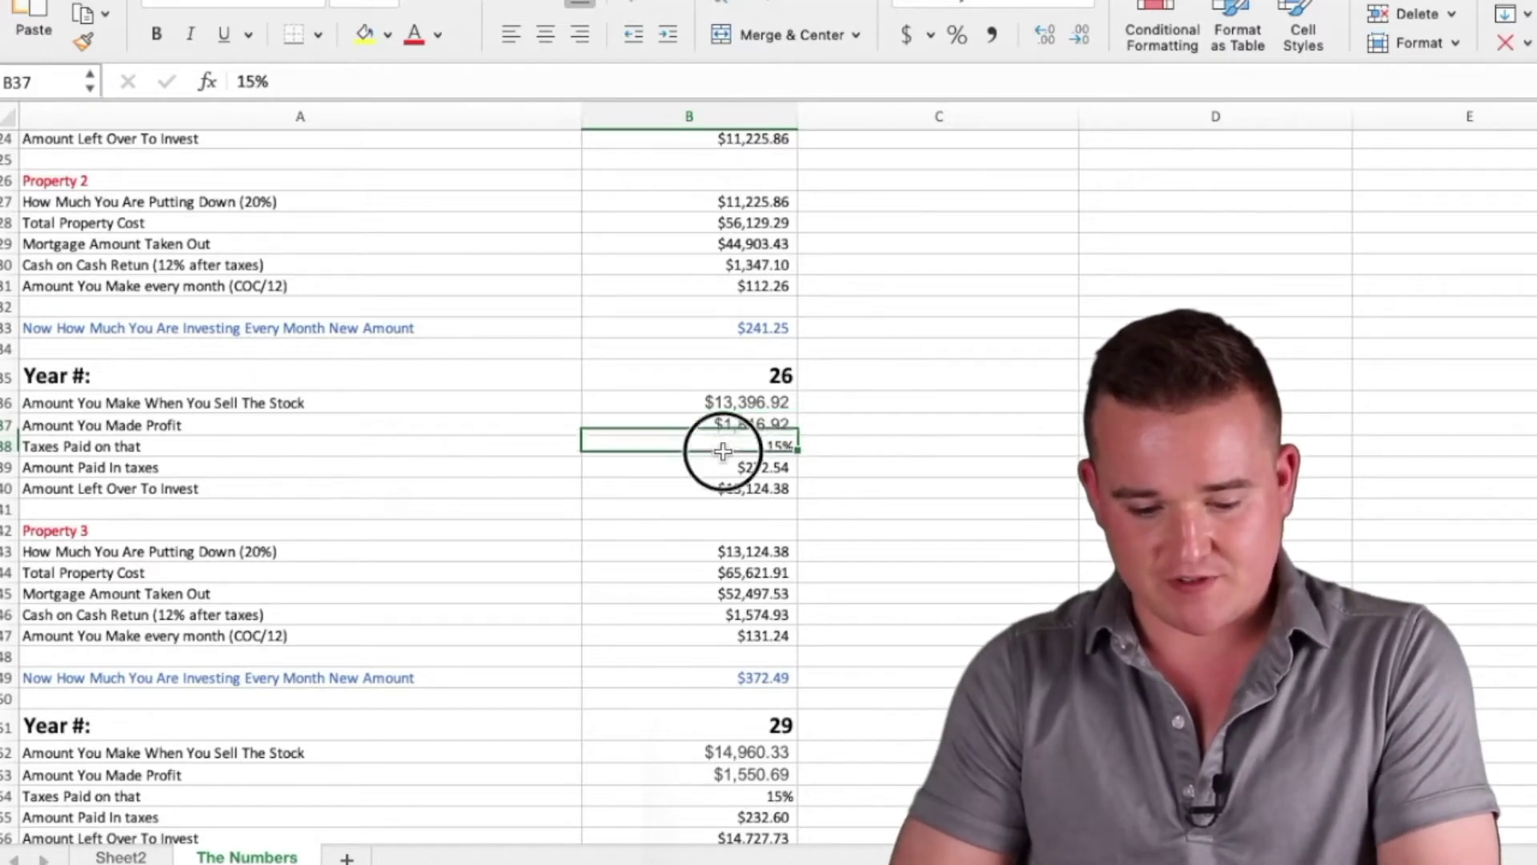
key("Down")
key("Down")
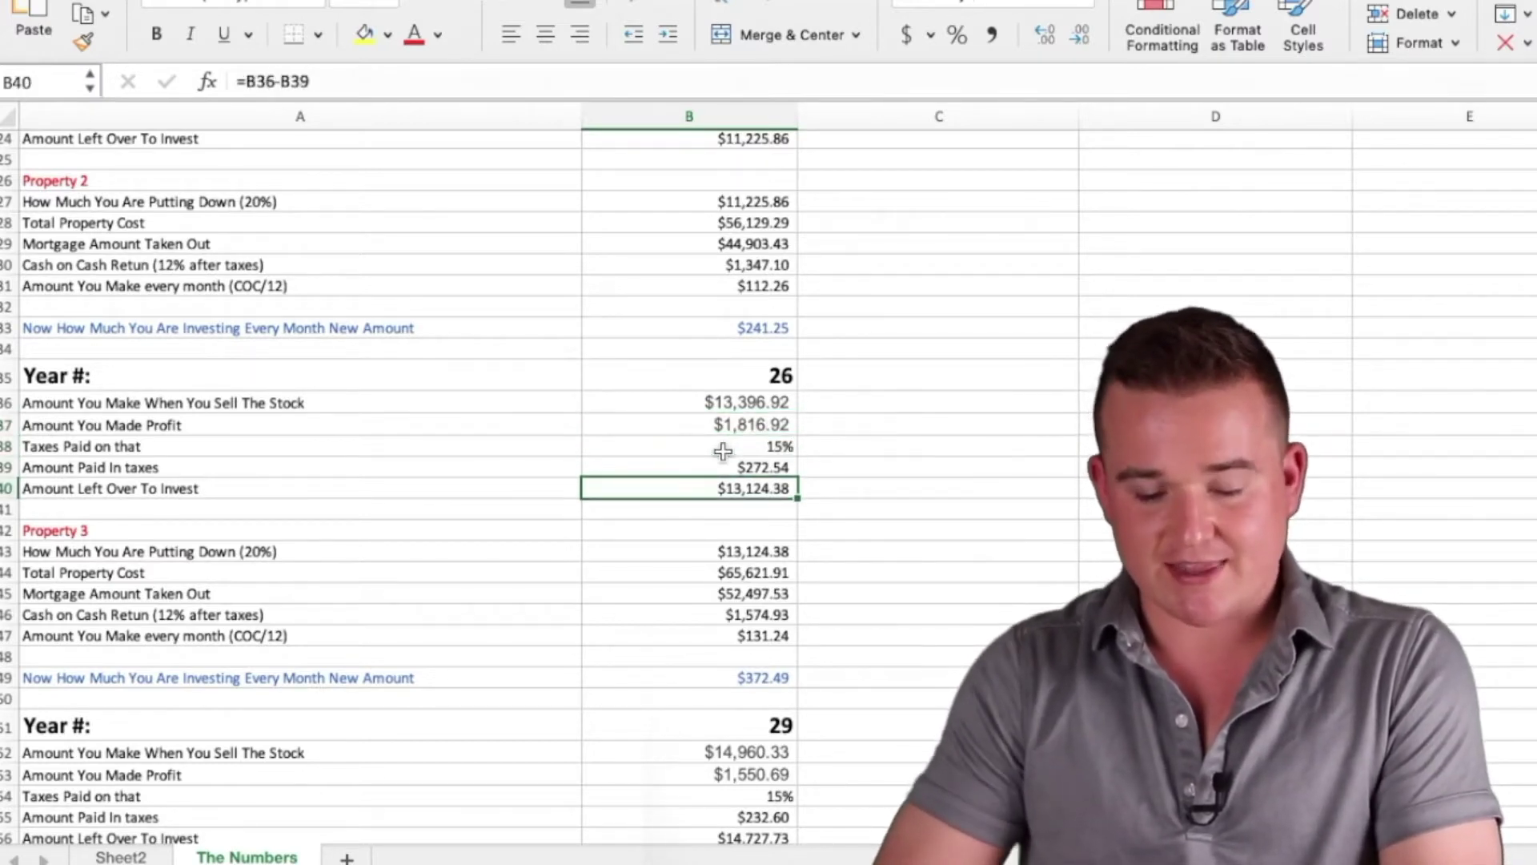
Review Property 3's 20% down payment, total property cost and mortgage amount rows
scroll(914, 457, "down", 2)
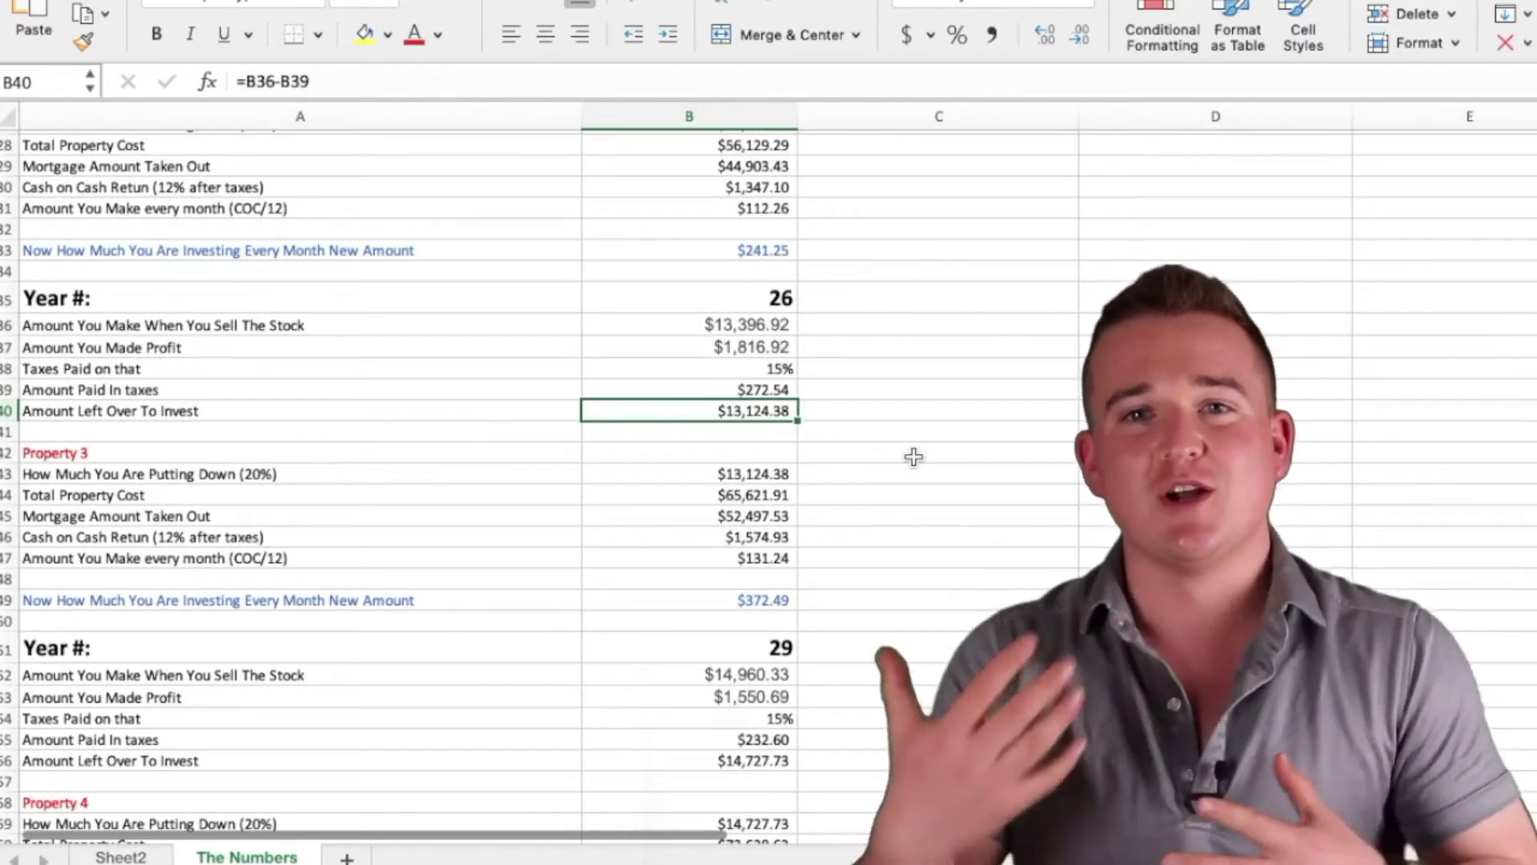
scroll(914, 456, "down", 1)
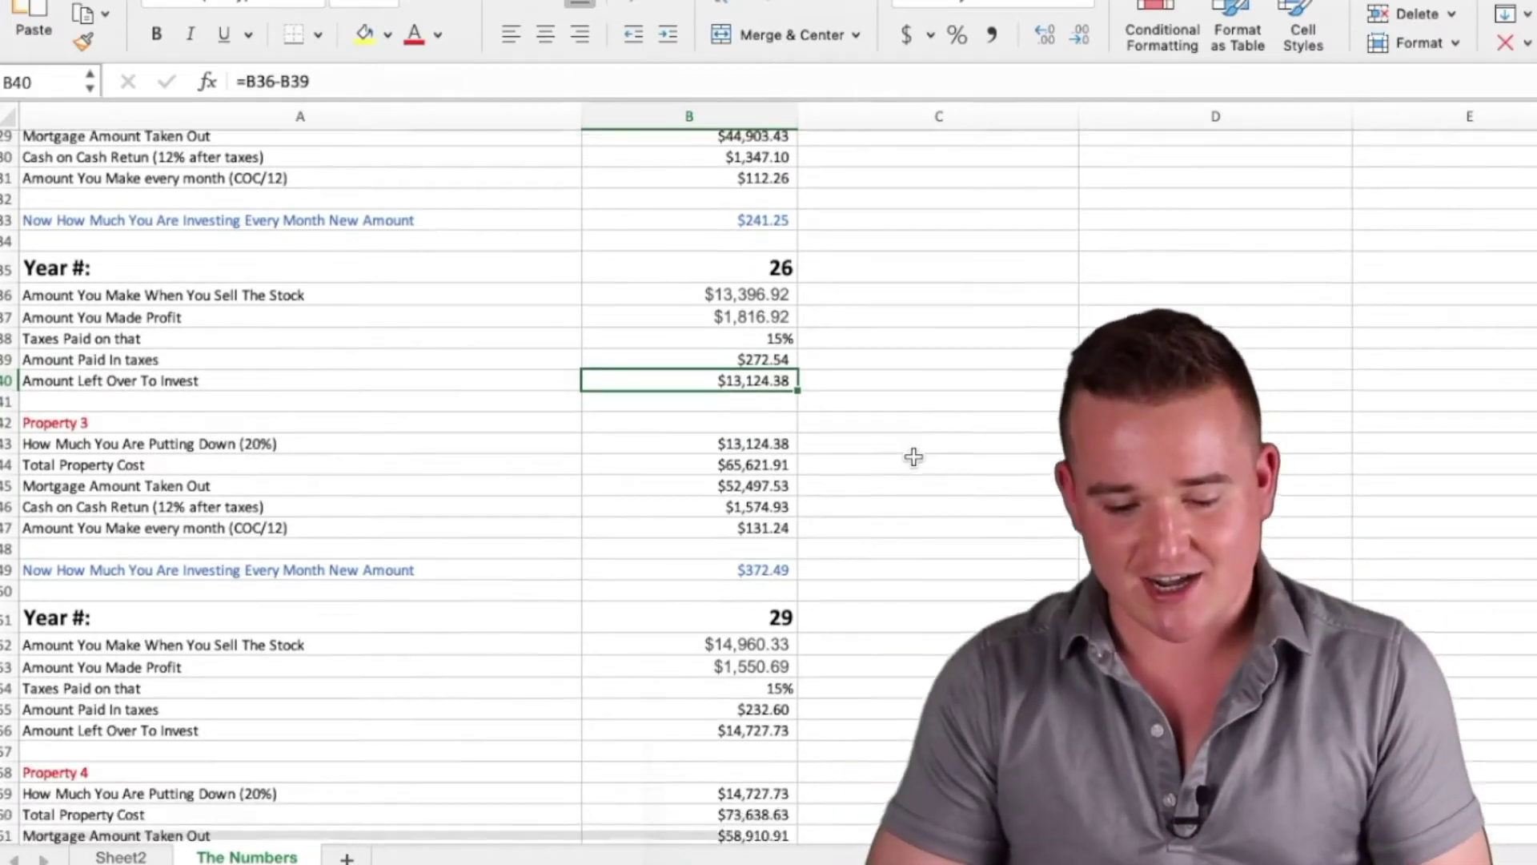
scroll(914, 457, "down", 2)
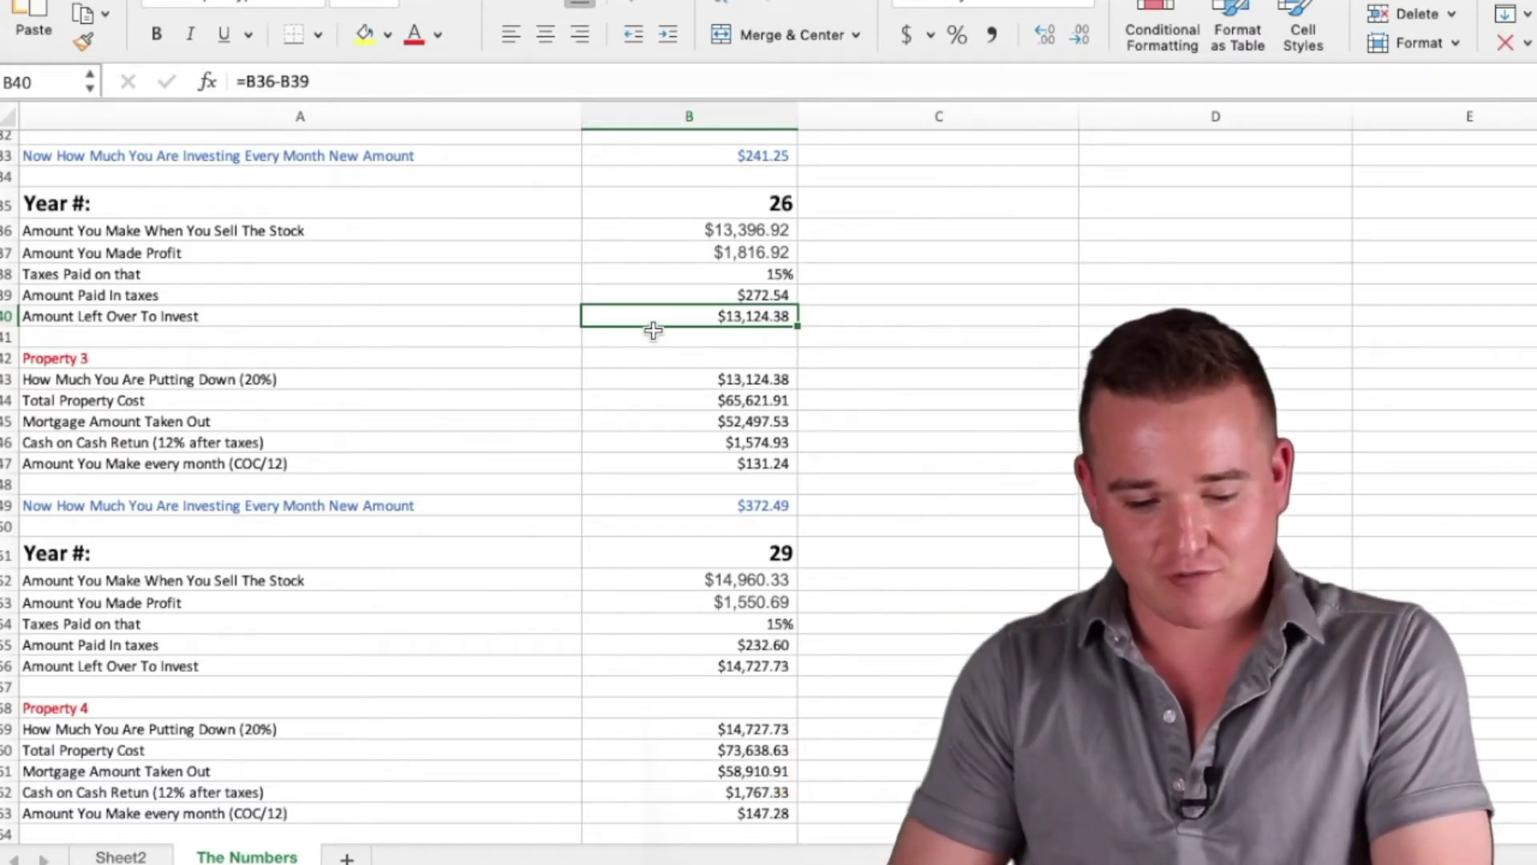
left_click(476, 358)
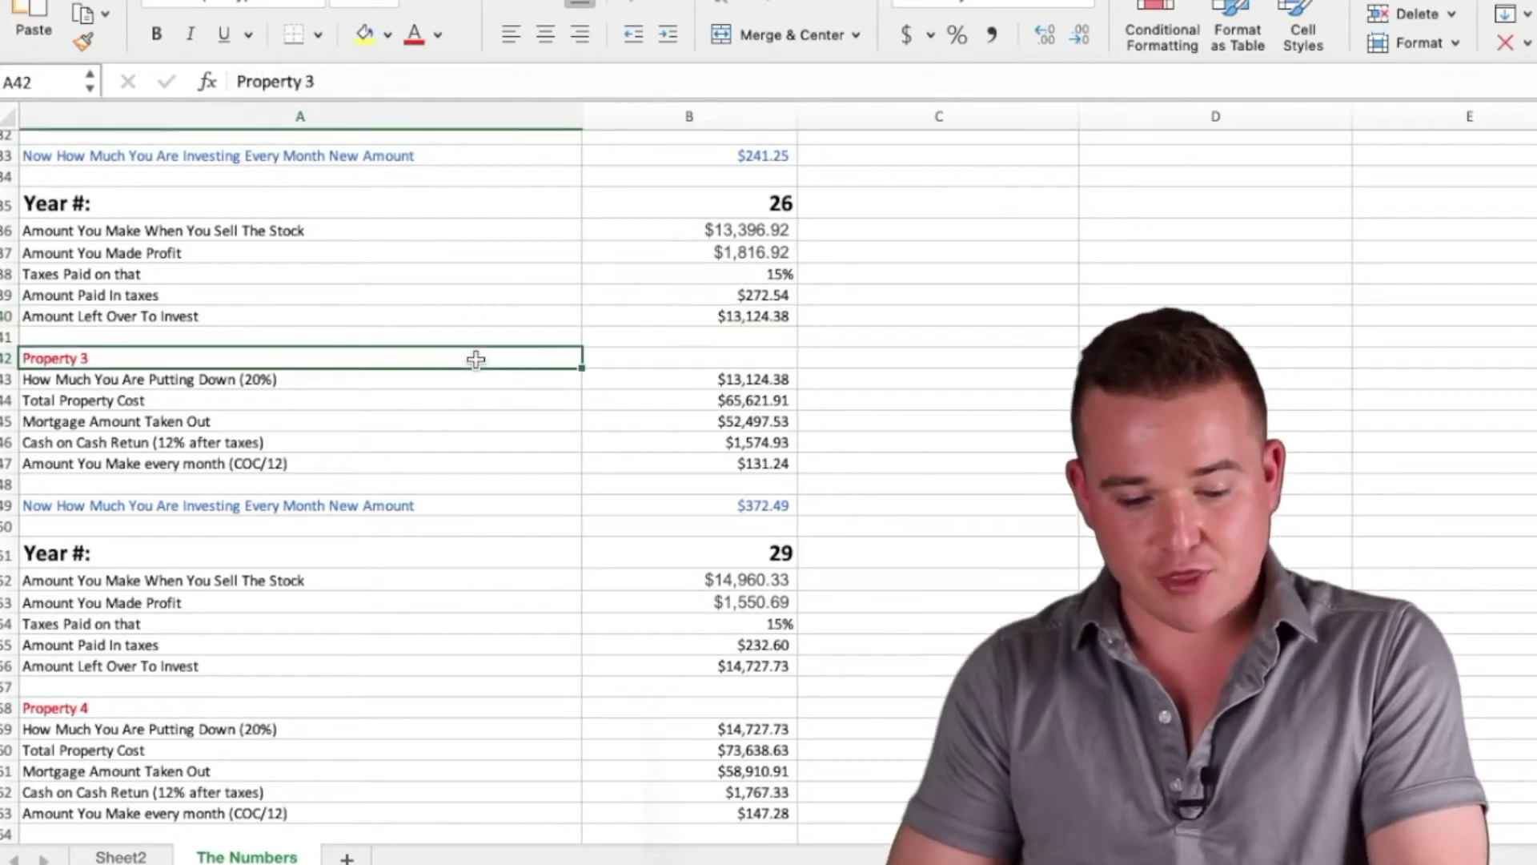
left_click(677, 381)
key("Down")
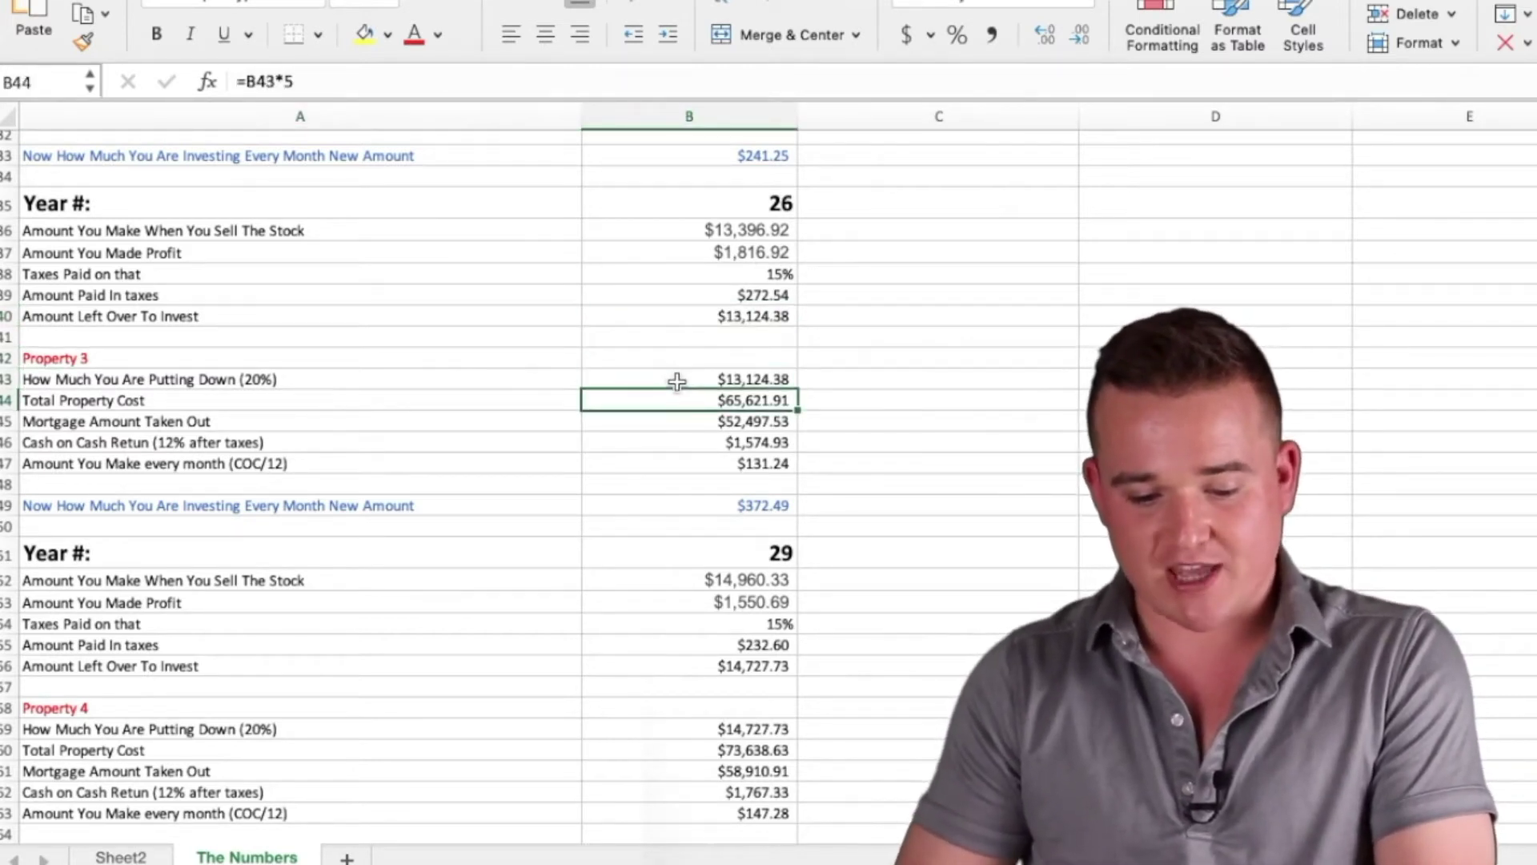
key("Down")
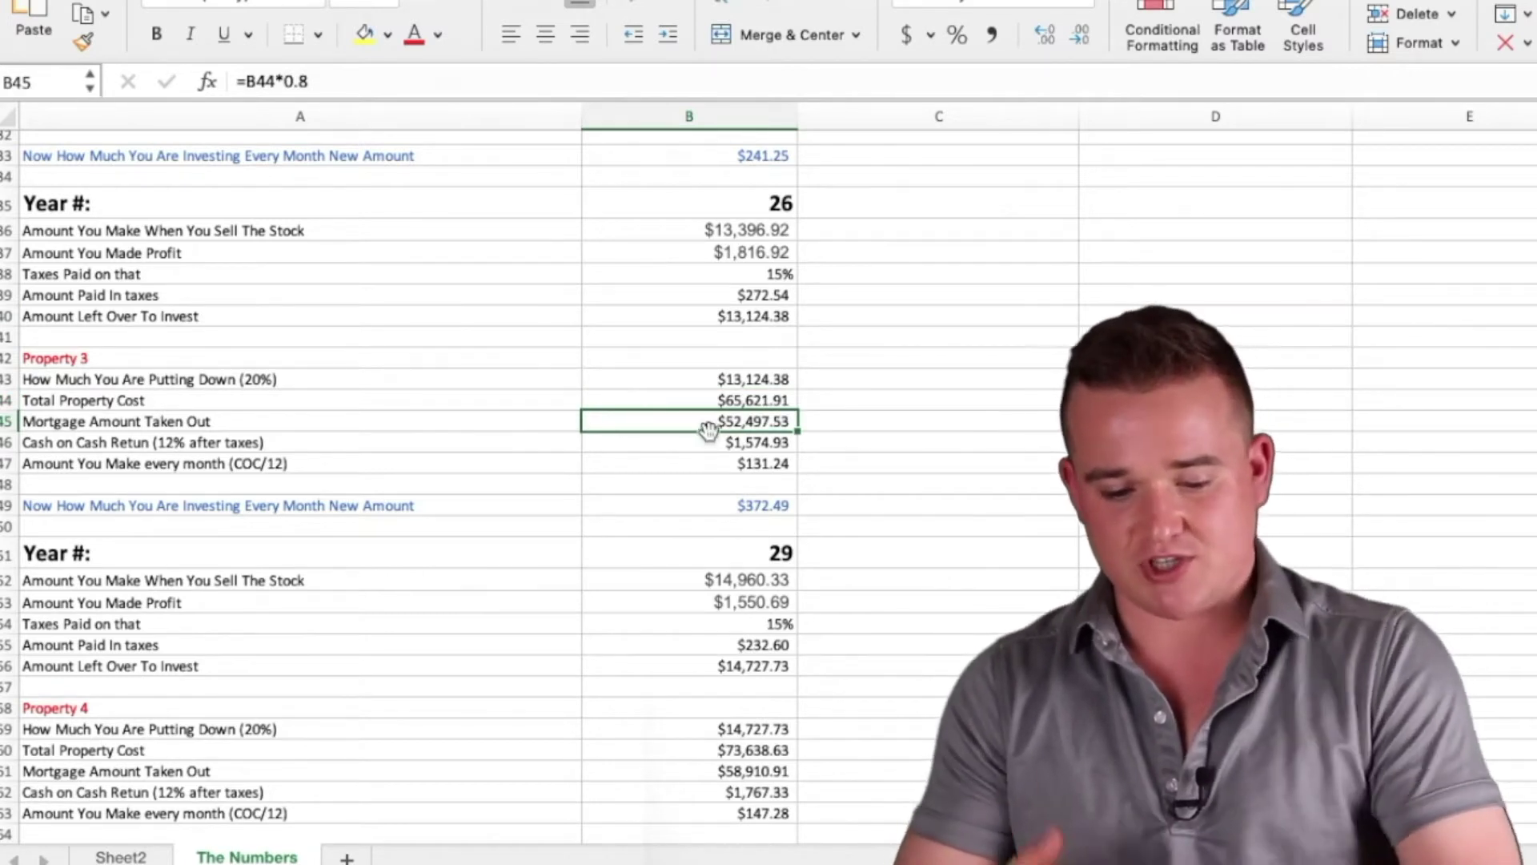
Check Property 3's 12% cash-on-cash return and the amount made every month
left_click(660, 445)
key("Left")
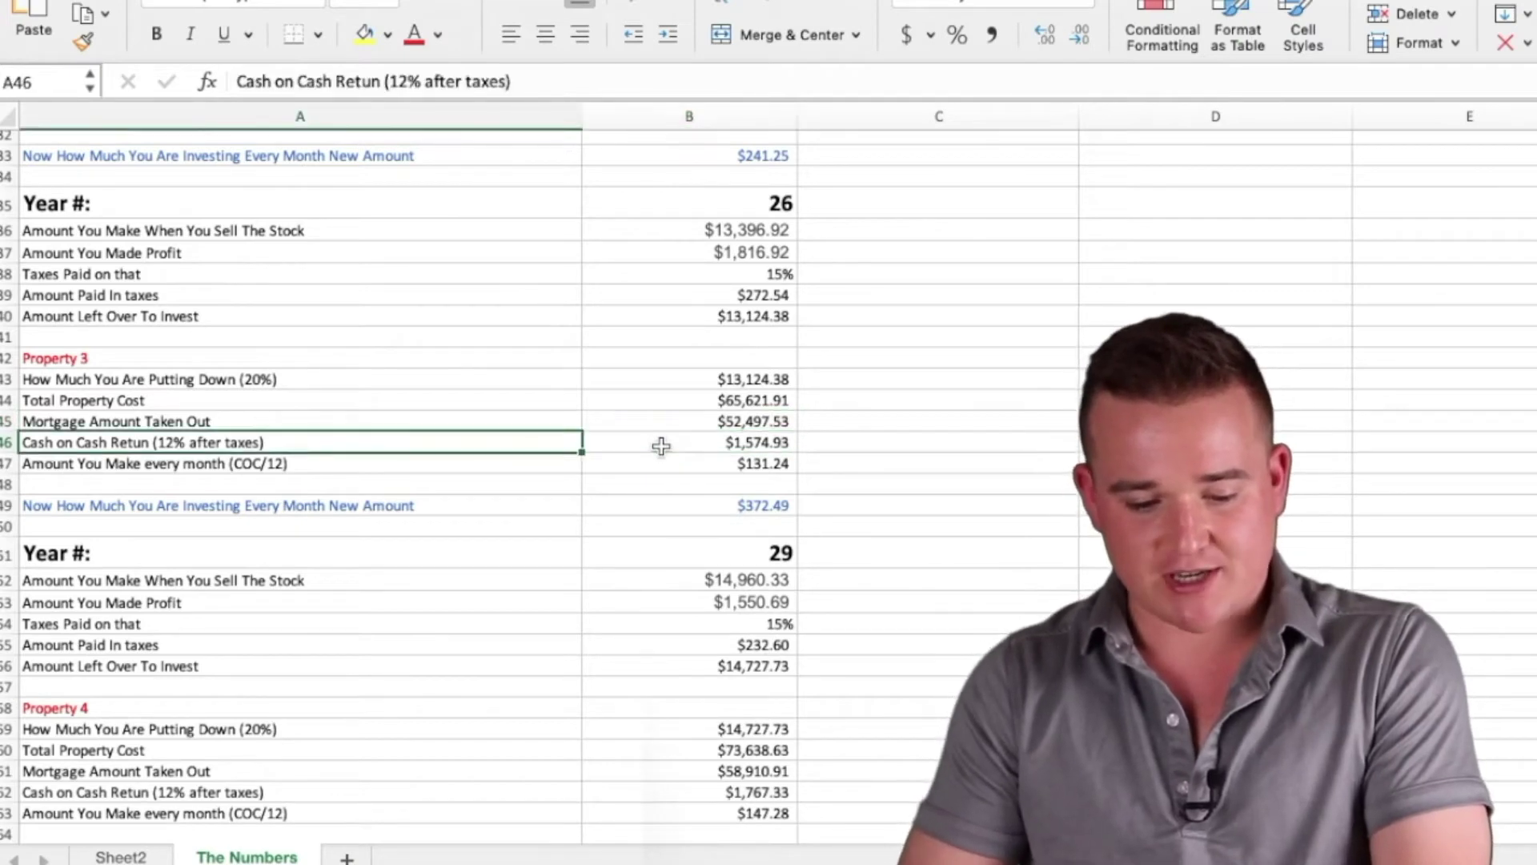
key("Right")
key("Down")
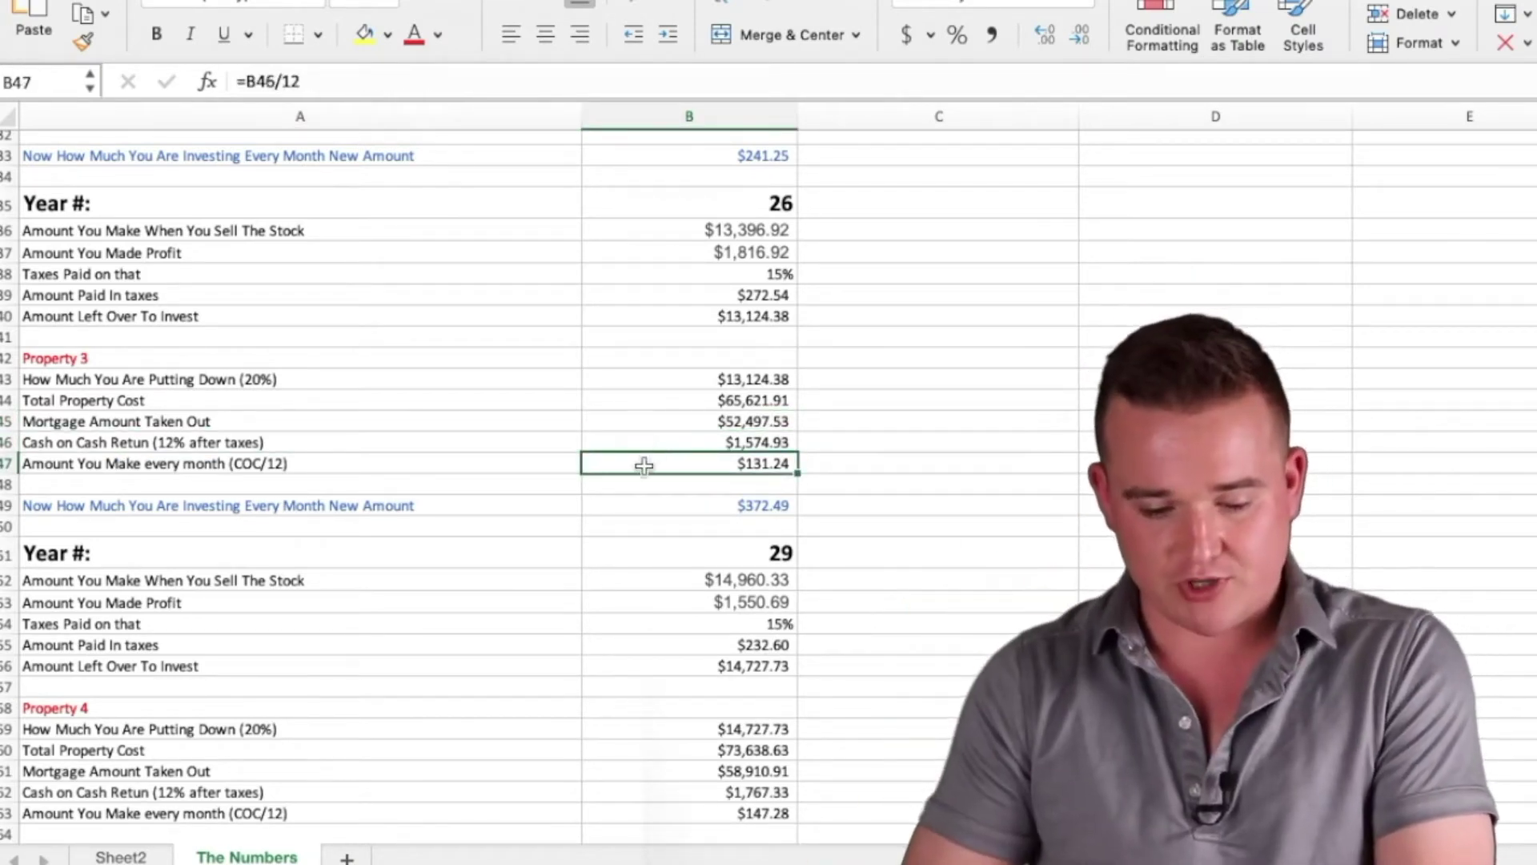
Check the new monthly investing amount after Property 3, above the Year 29 block
scroll(643, 461, "down", 2)
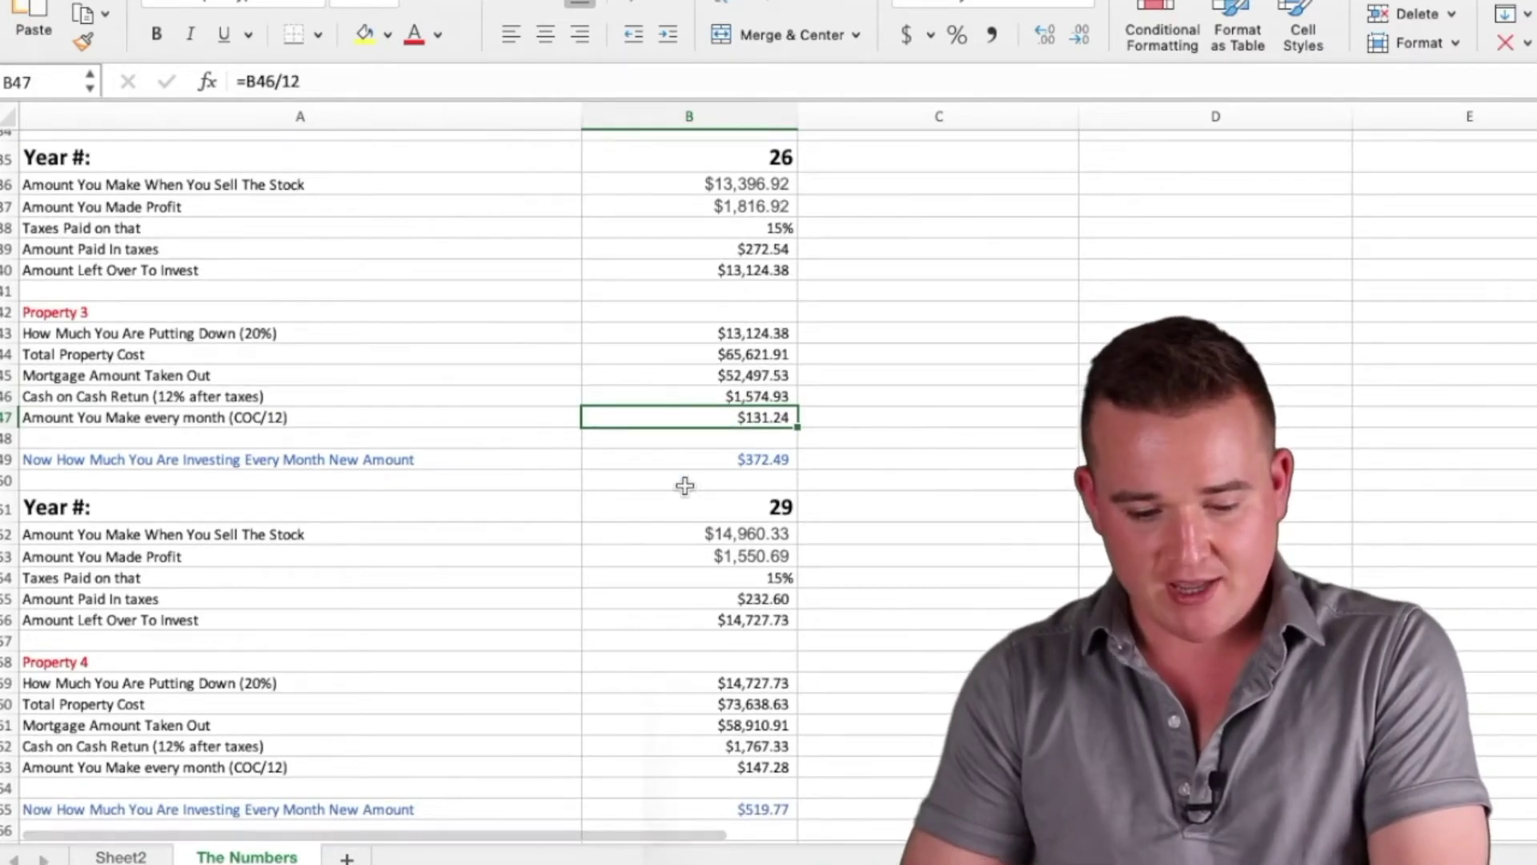
left_click(658, 461)
scroll(645, 453, "down", 3)
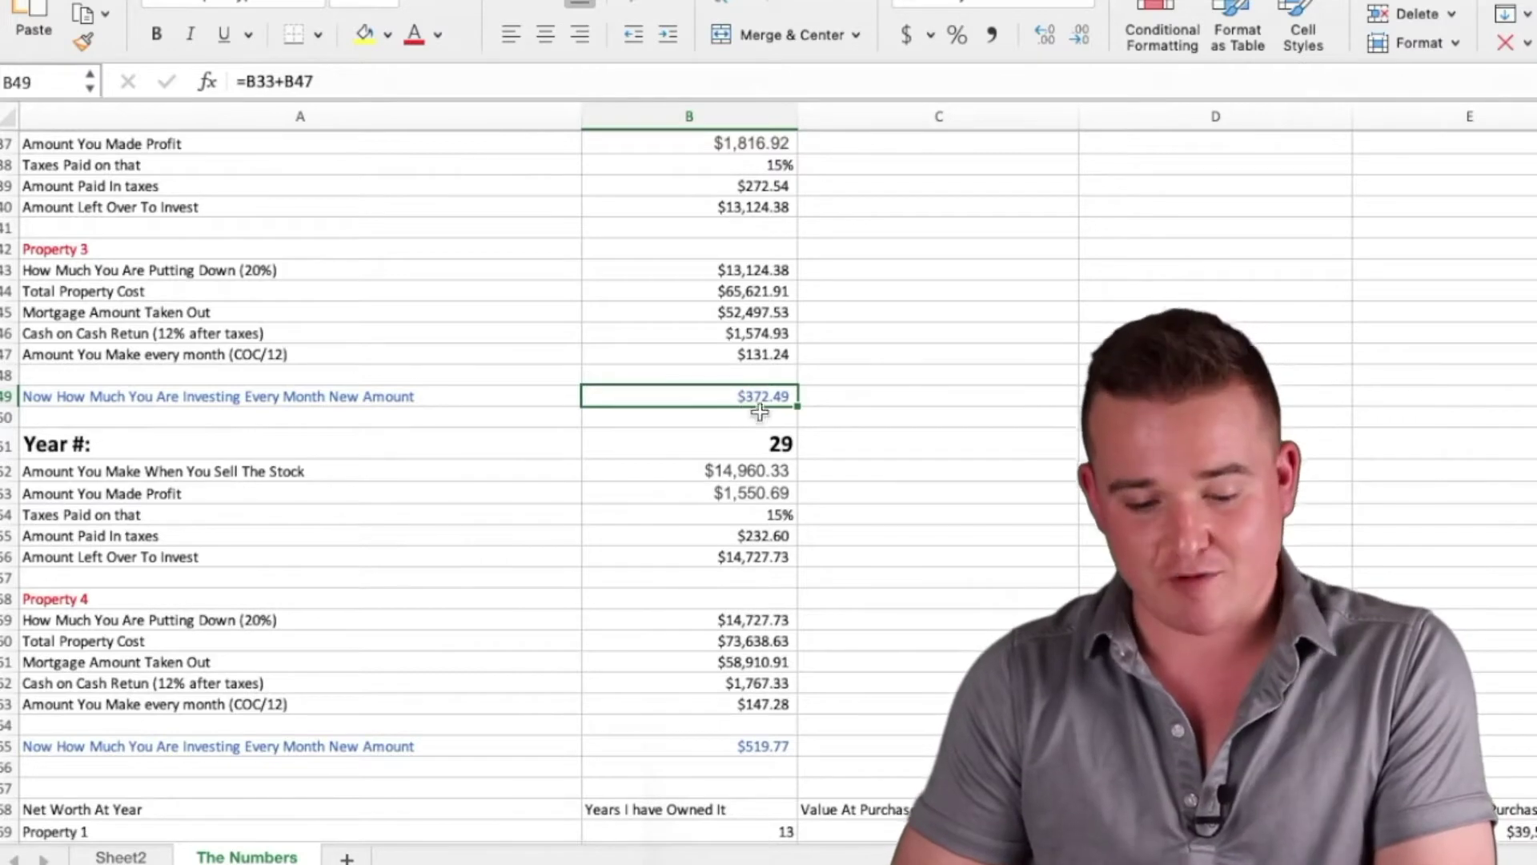
scroll(779, 404, "down", 2)
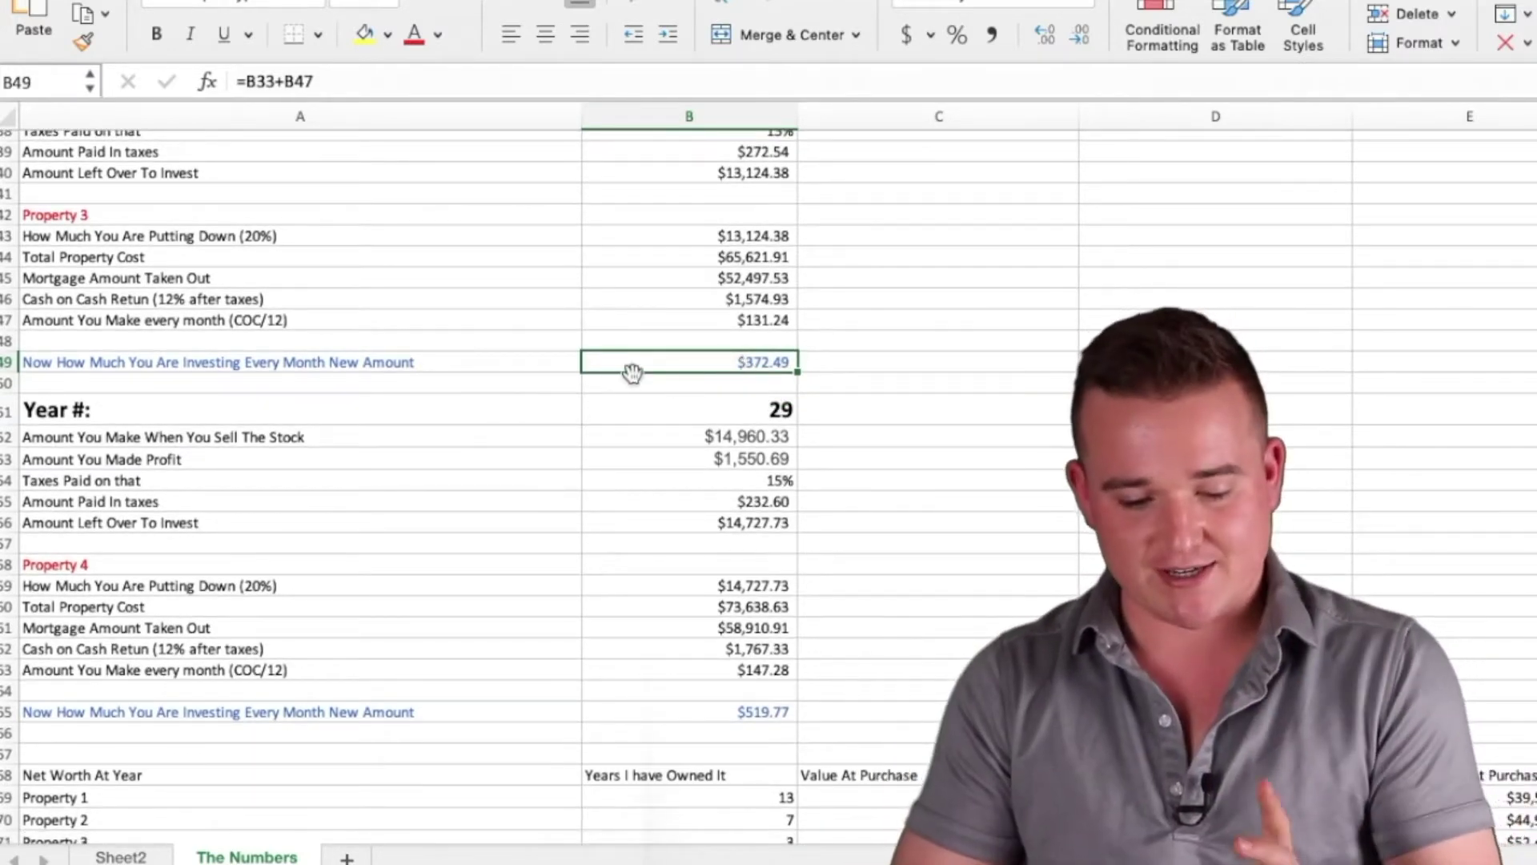
Review the Year 29 stock sale amount, profit, tax rate, taxes paid and amount left over to invest
scroll(632, 372, "down", 1)
scroll(632, 370, "up", 5)
scroll(632, 370, "down", 2)
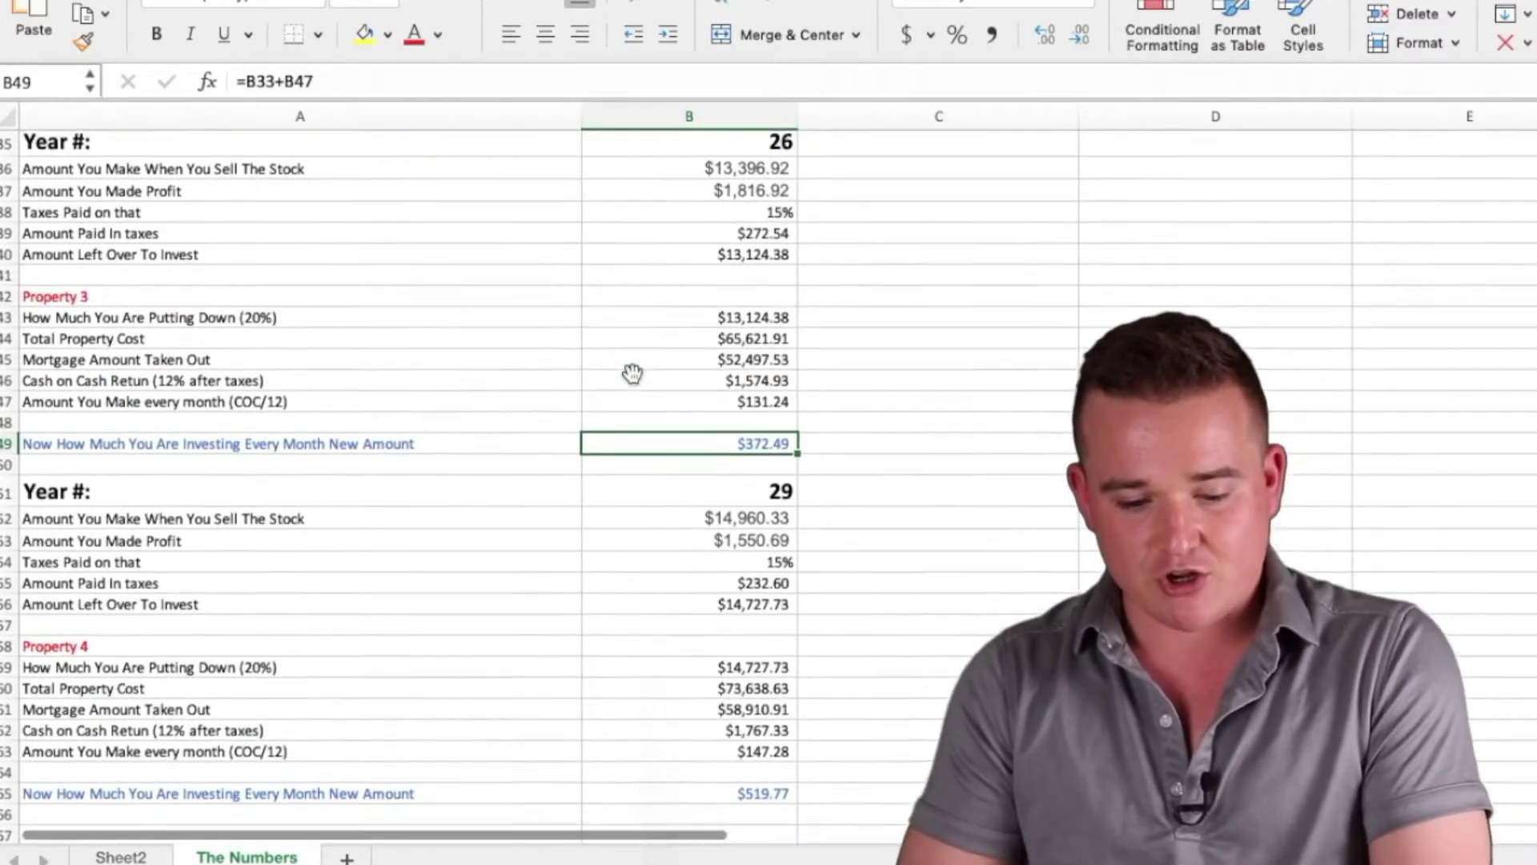
scroll(774, 468, "down", 2)
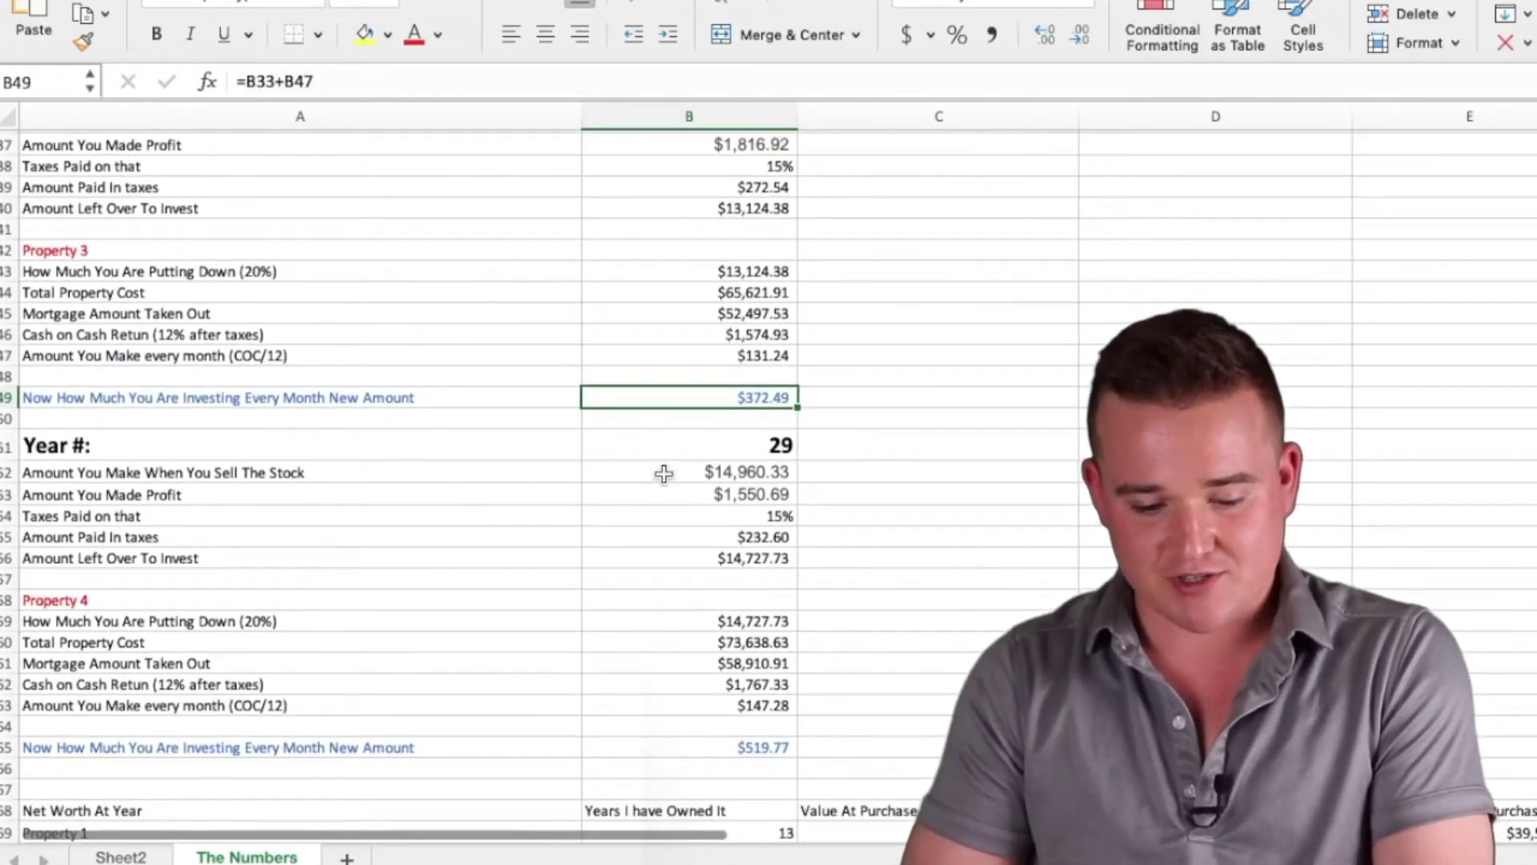
left_click(664, 473)
key("Down")
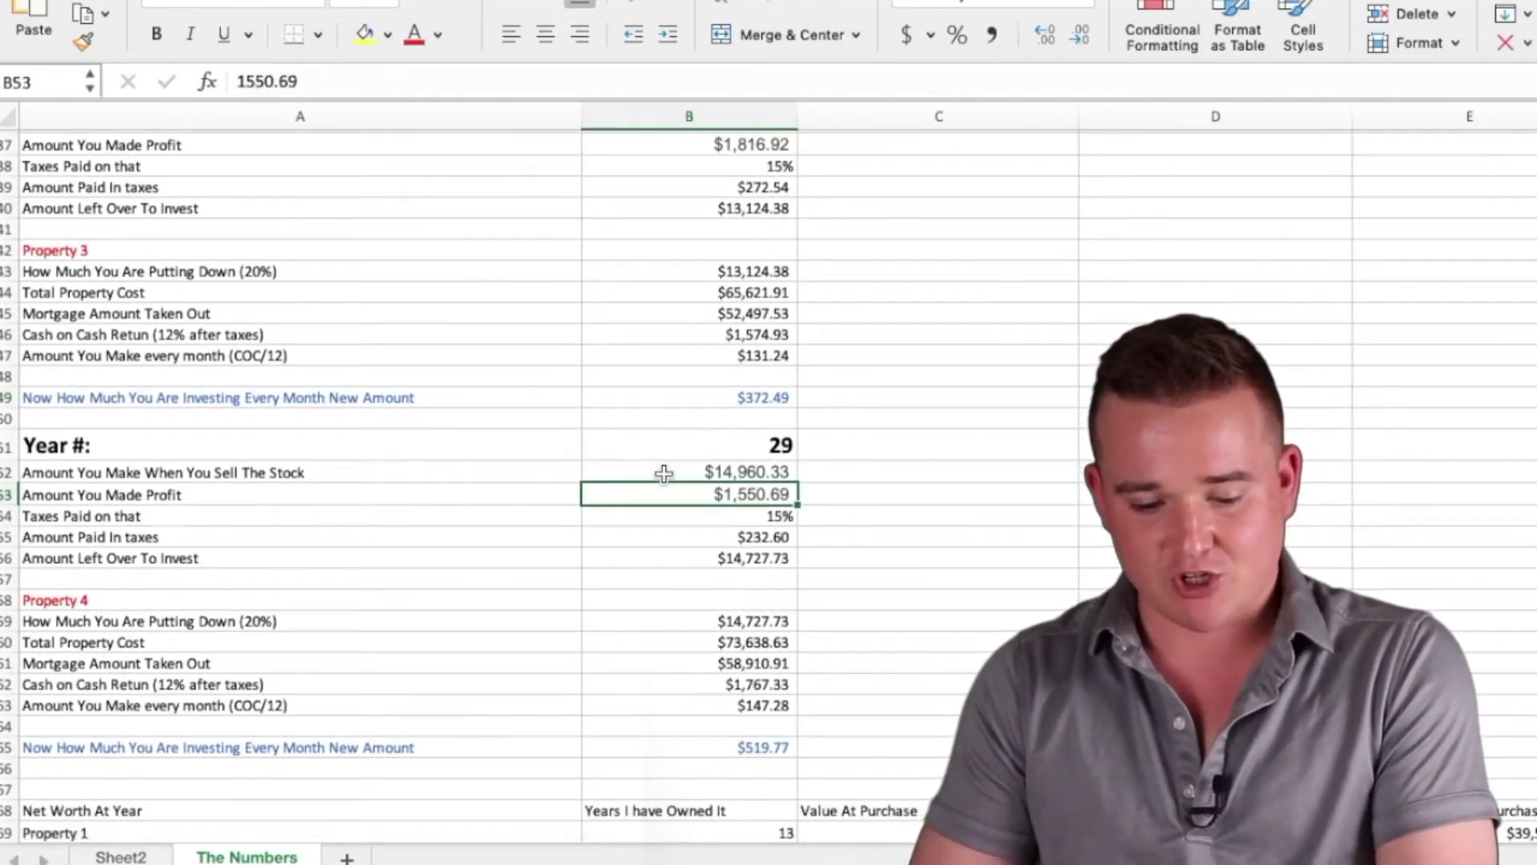
key("Down")
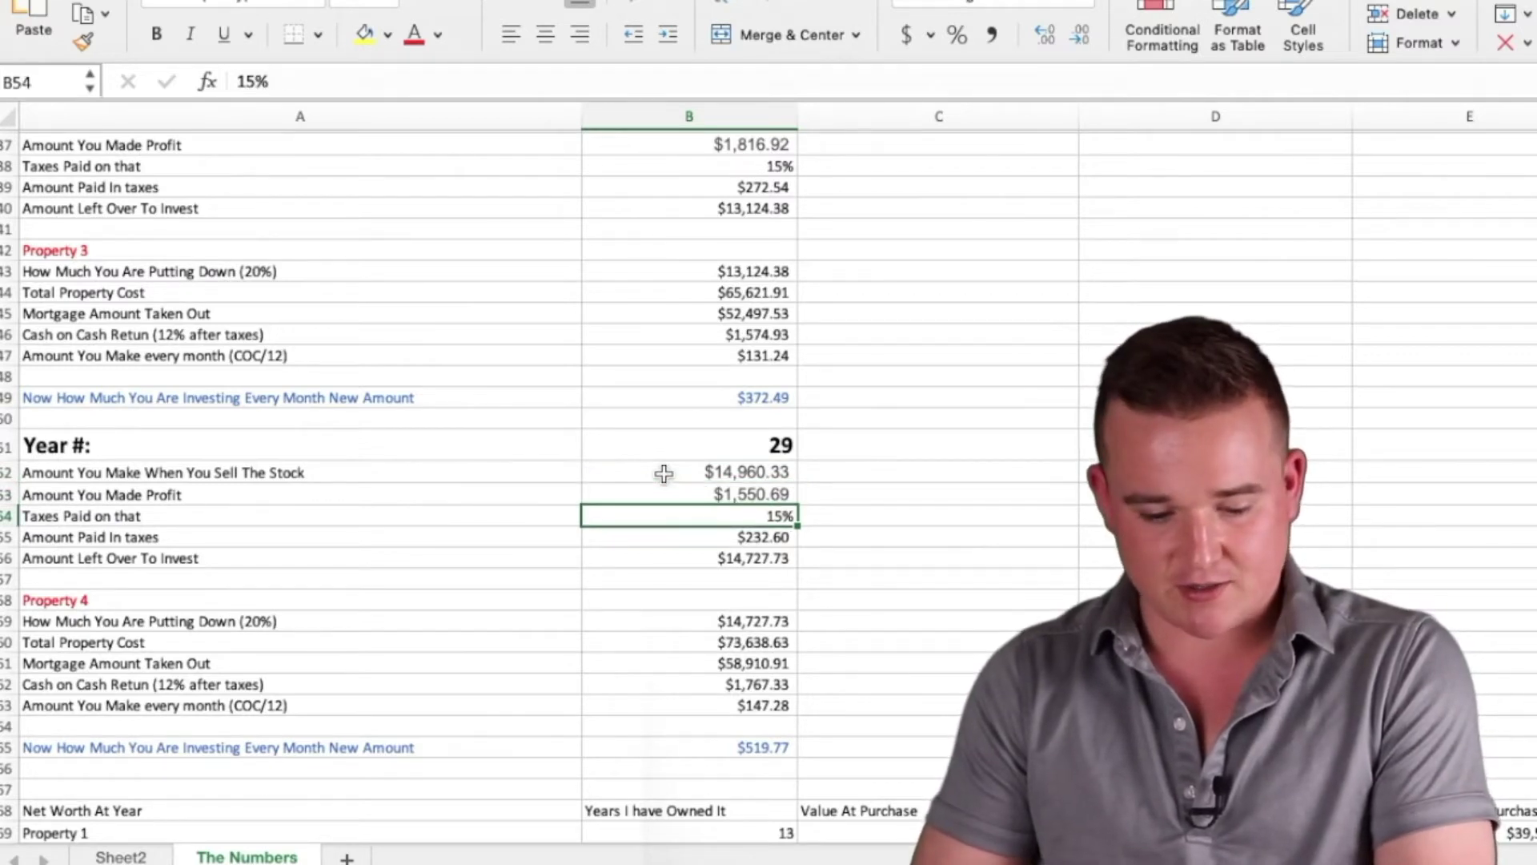
key("Down")
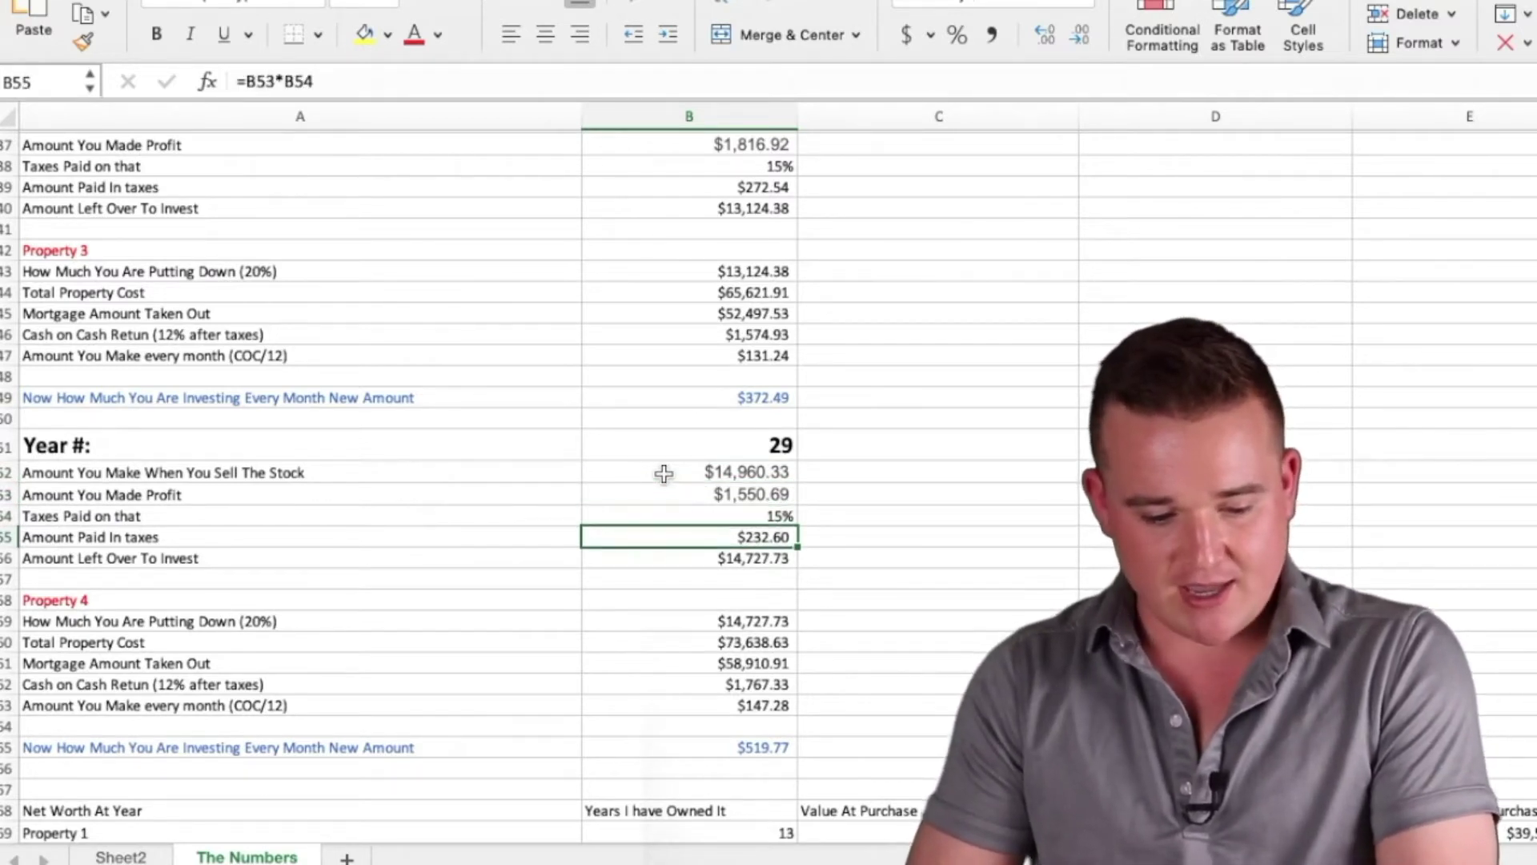
scroll(583, 502, "down", 2)
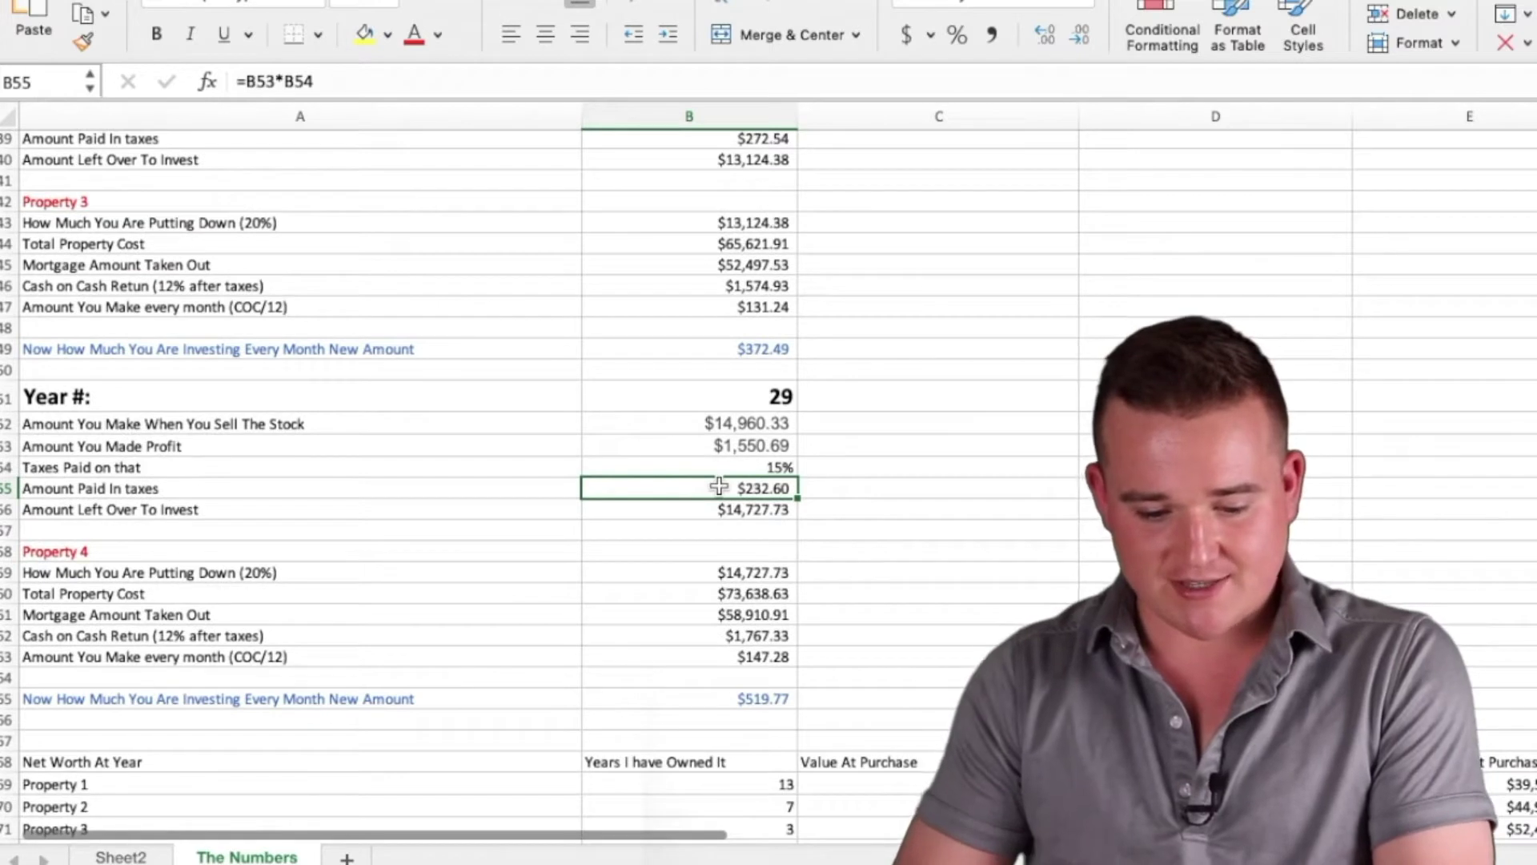
key("Down")
scroll(717, 488, "down", 4)
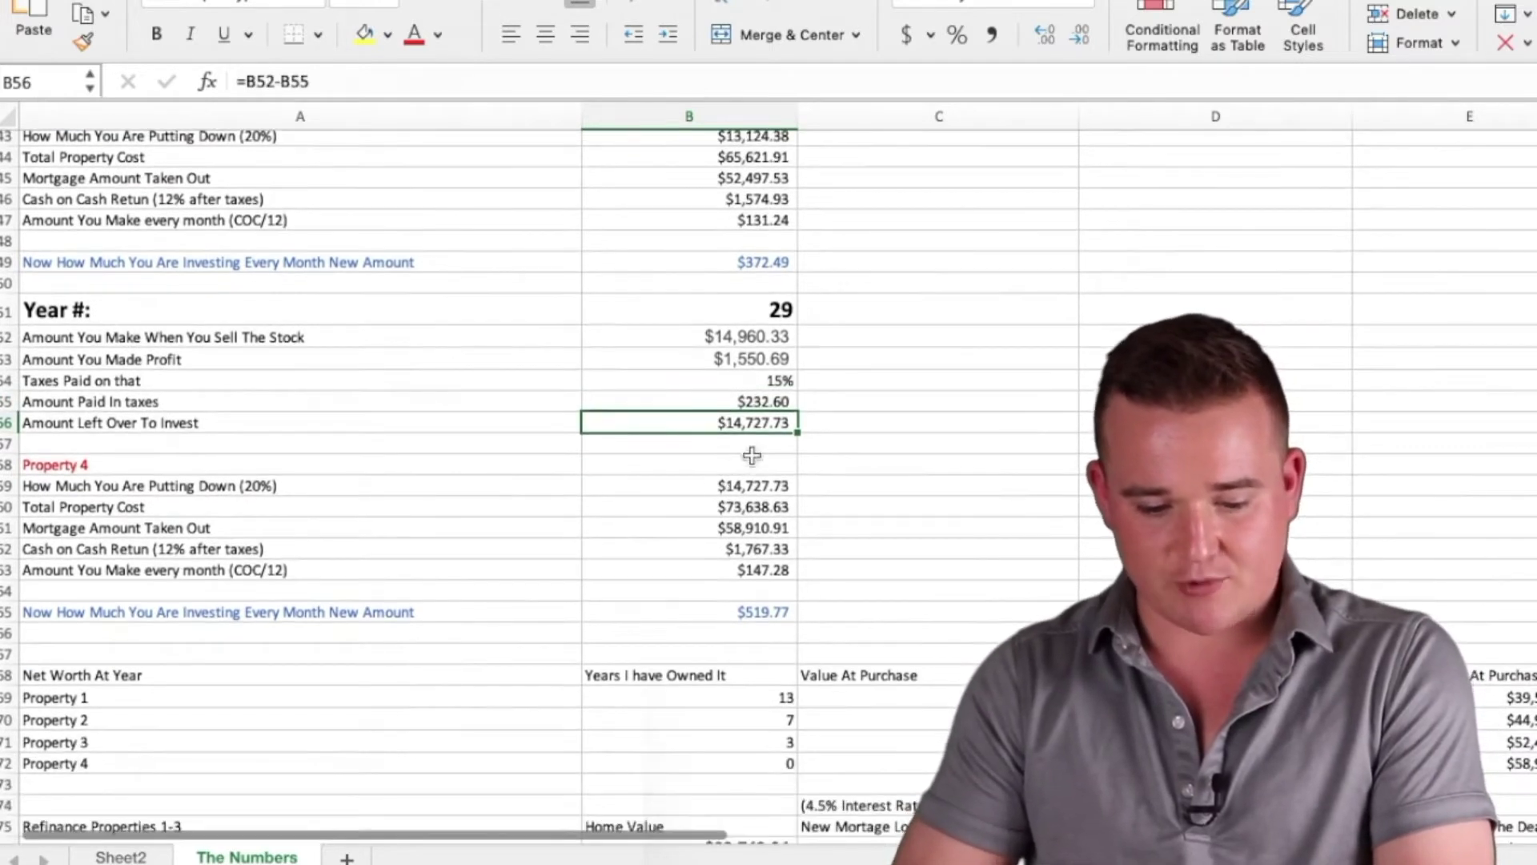
Review Property 4's 20% down payment, total property cost and mortgage amount taken out
left_click(496, 469)
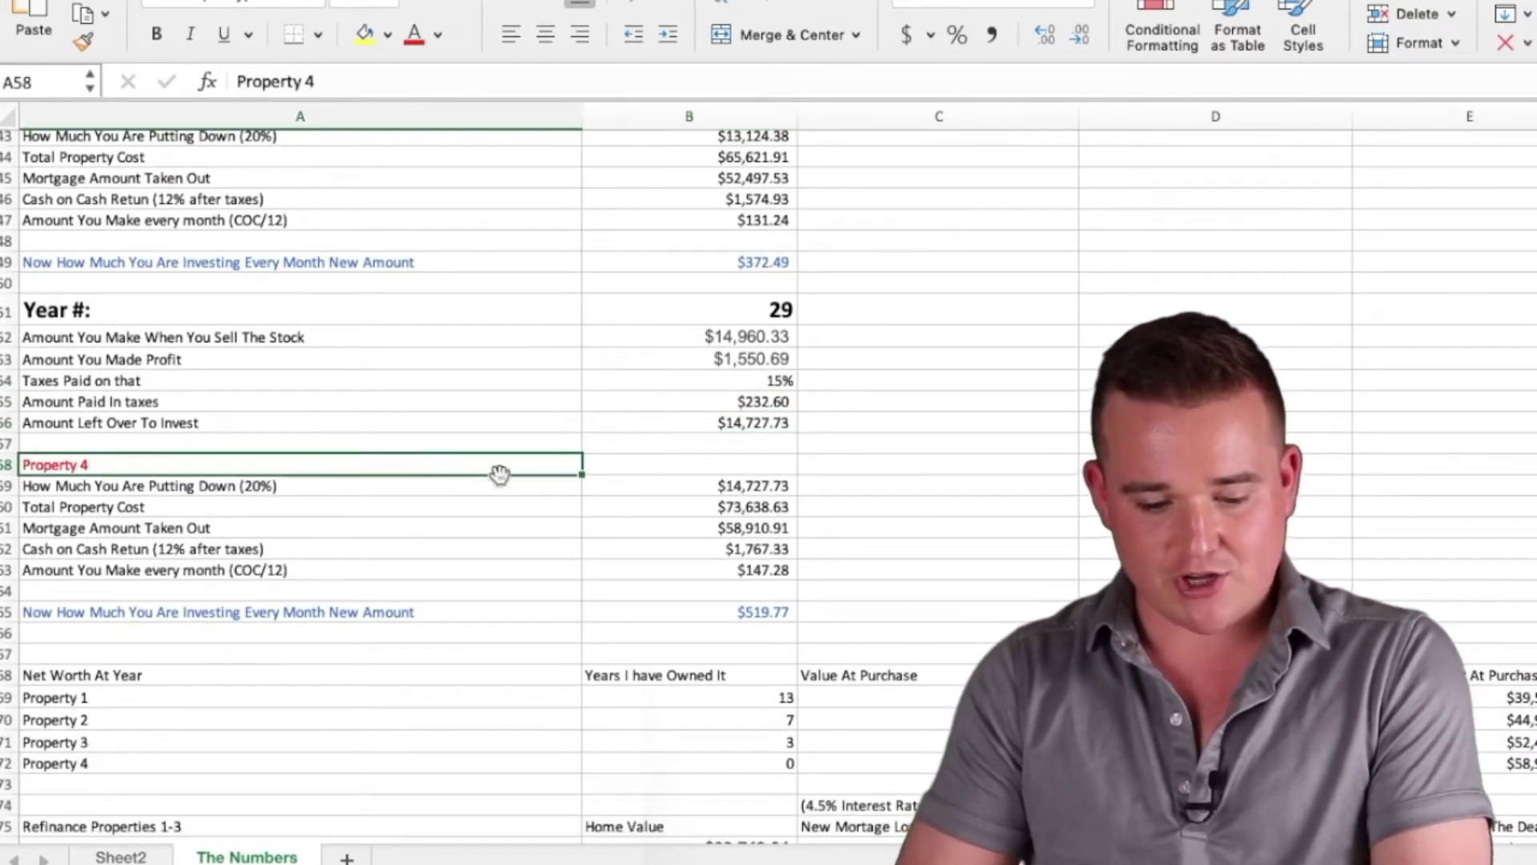
scroll(662, 490, "down", 3)
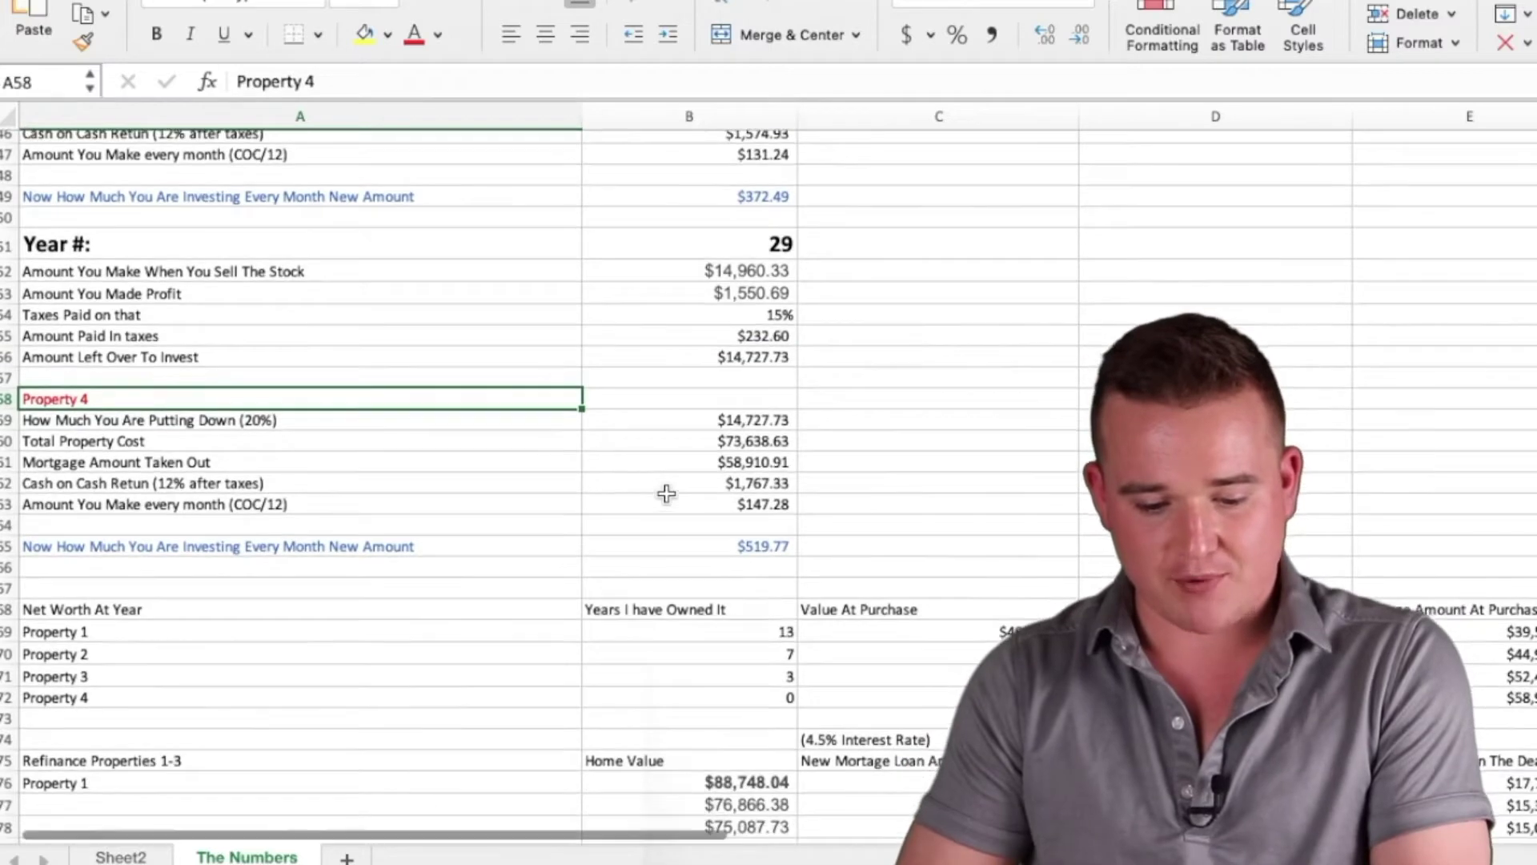
left_click(690, 422)
left_click(684, 442)
scroll(684, 446, "down", 1)
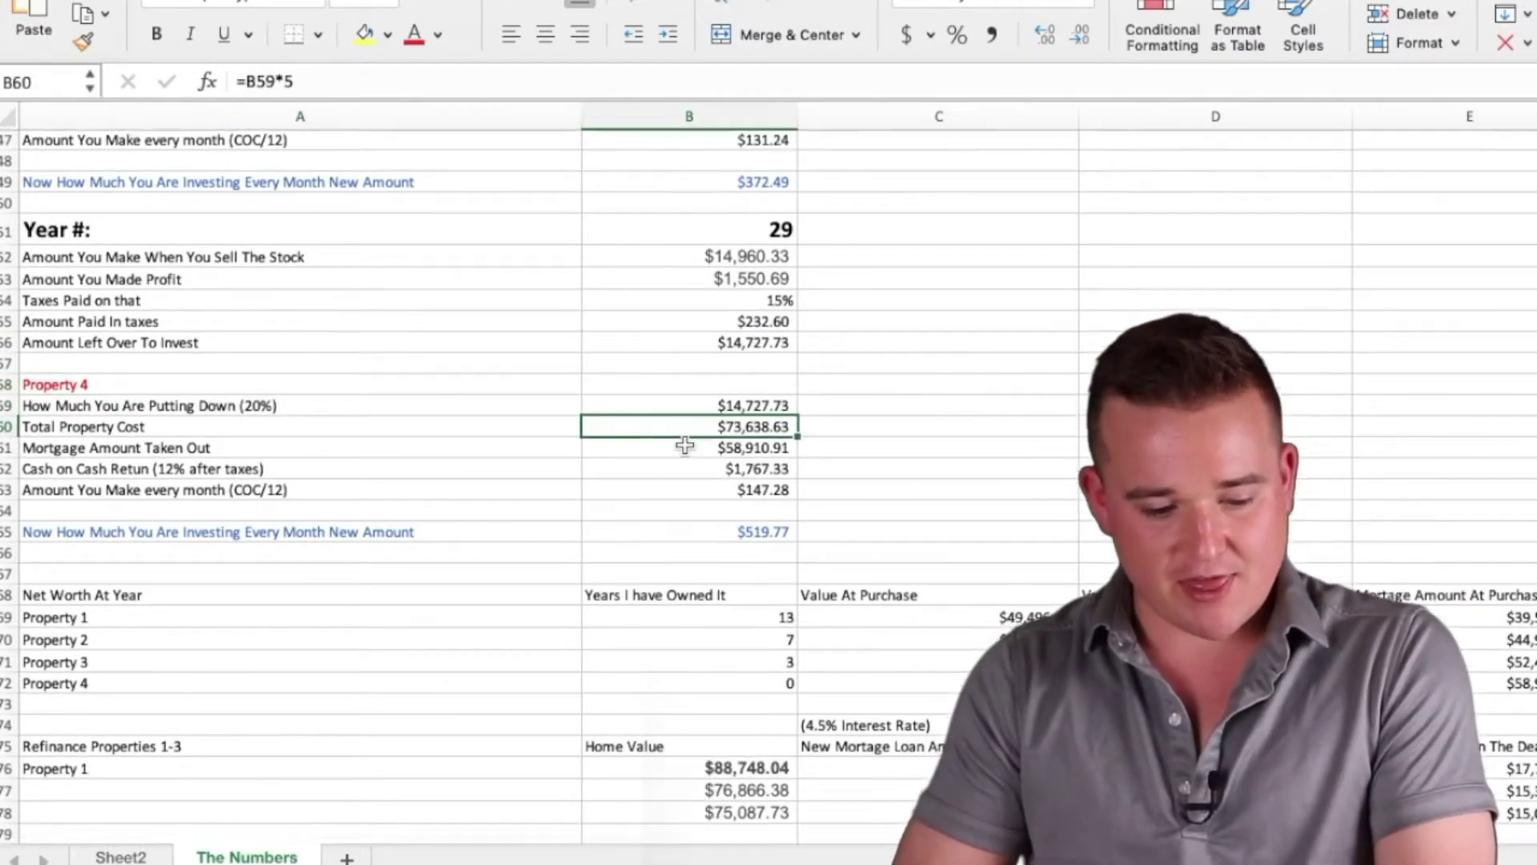
scroll(684, 446, "down", 5)
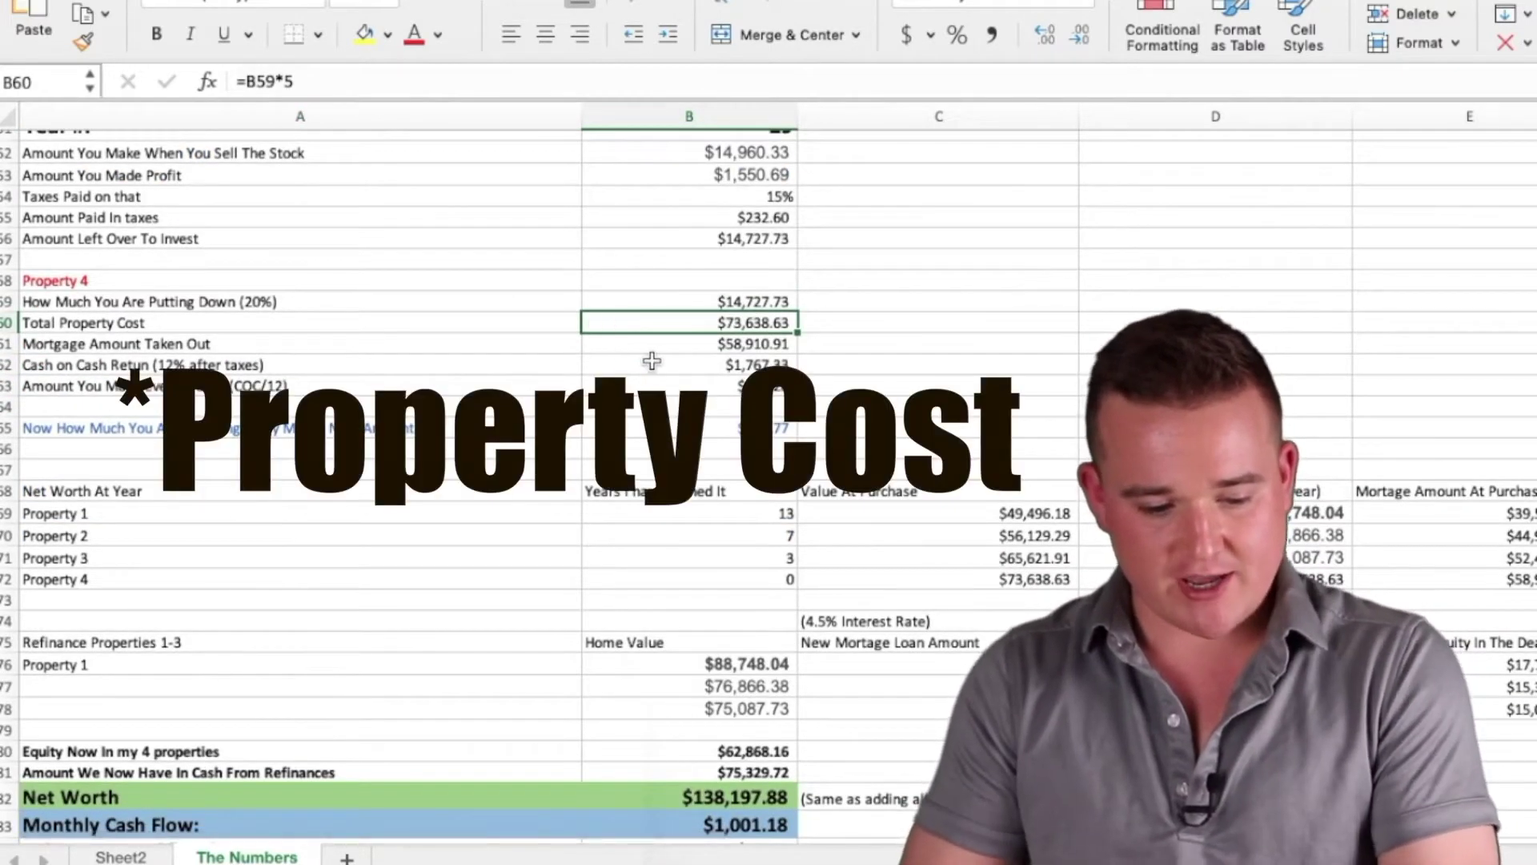
left_click(669, 345)
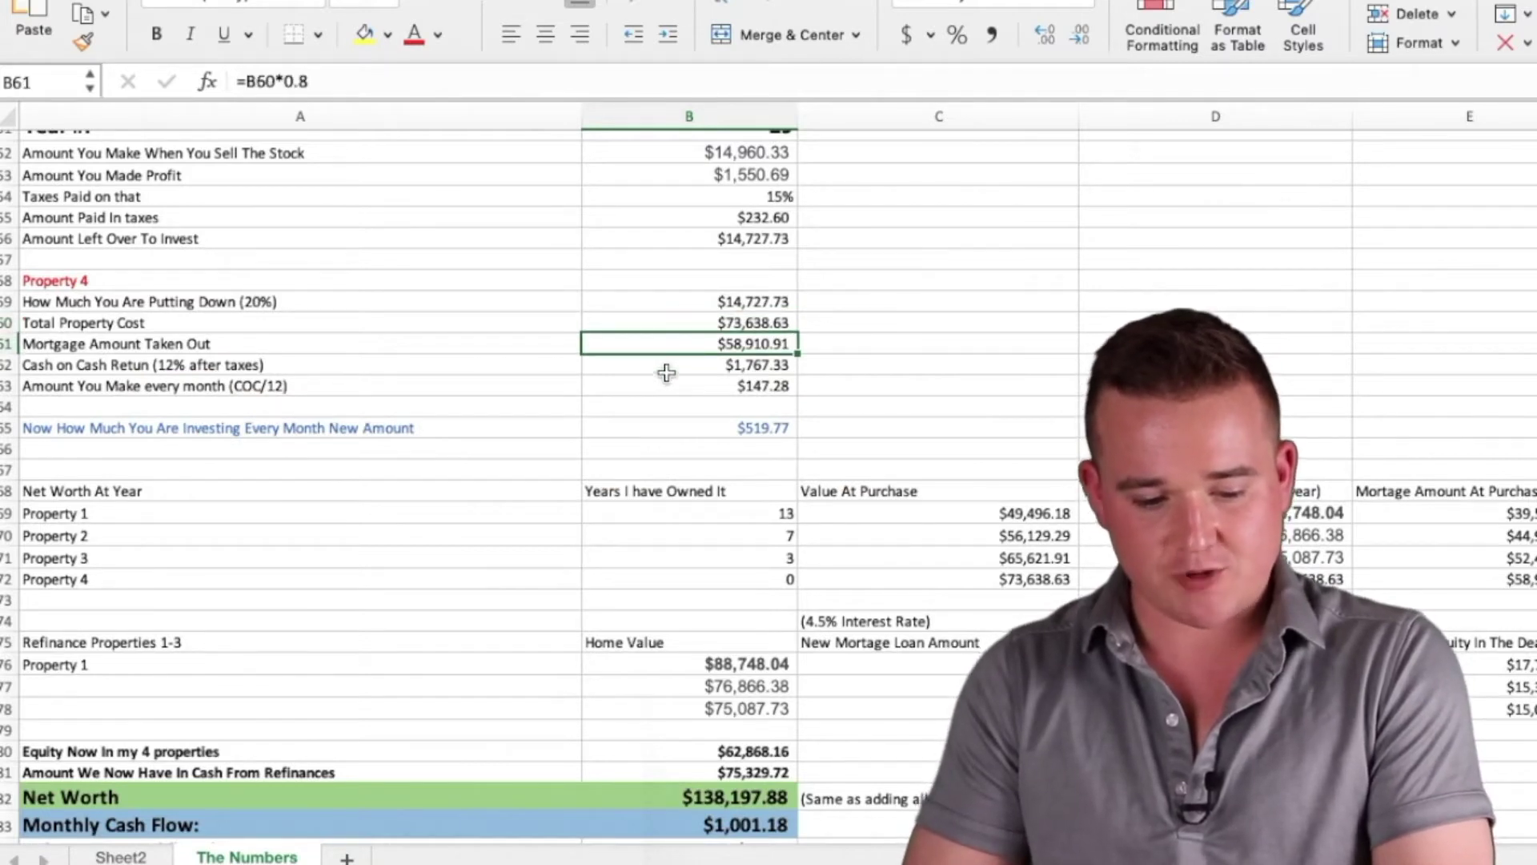
Check Property 4's cash-on-cash return, the amount made every month and the new monthly investing amount
key("Down")
key("Down")
key("Down")
key("Down")
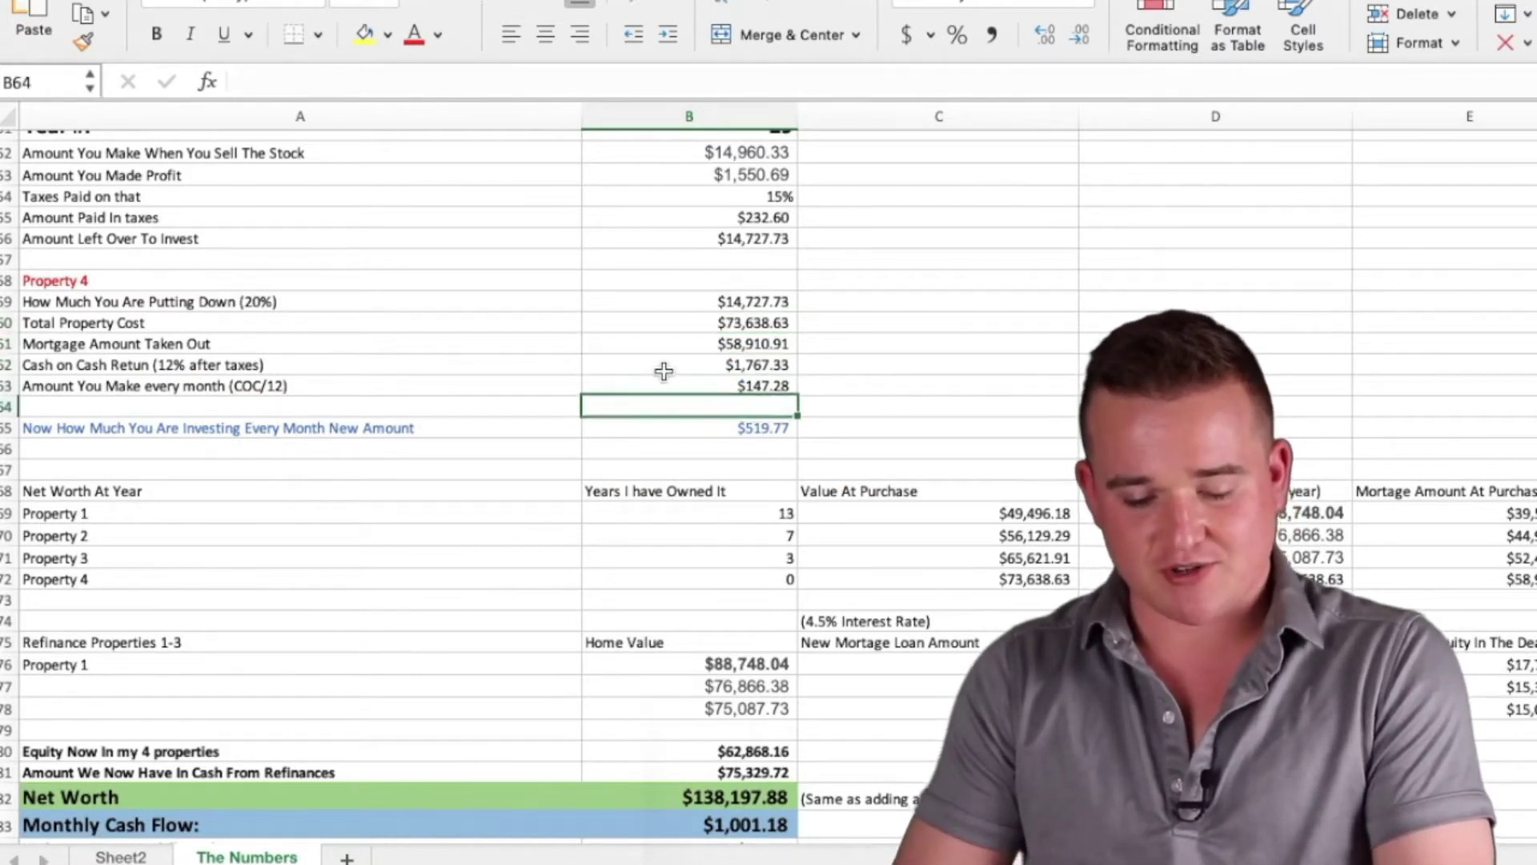
scroll(828, 432, "down", 2)
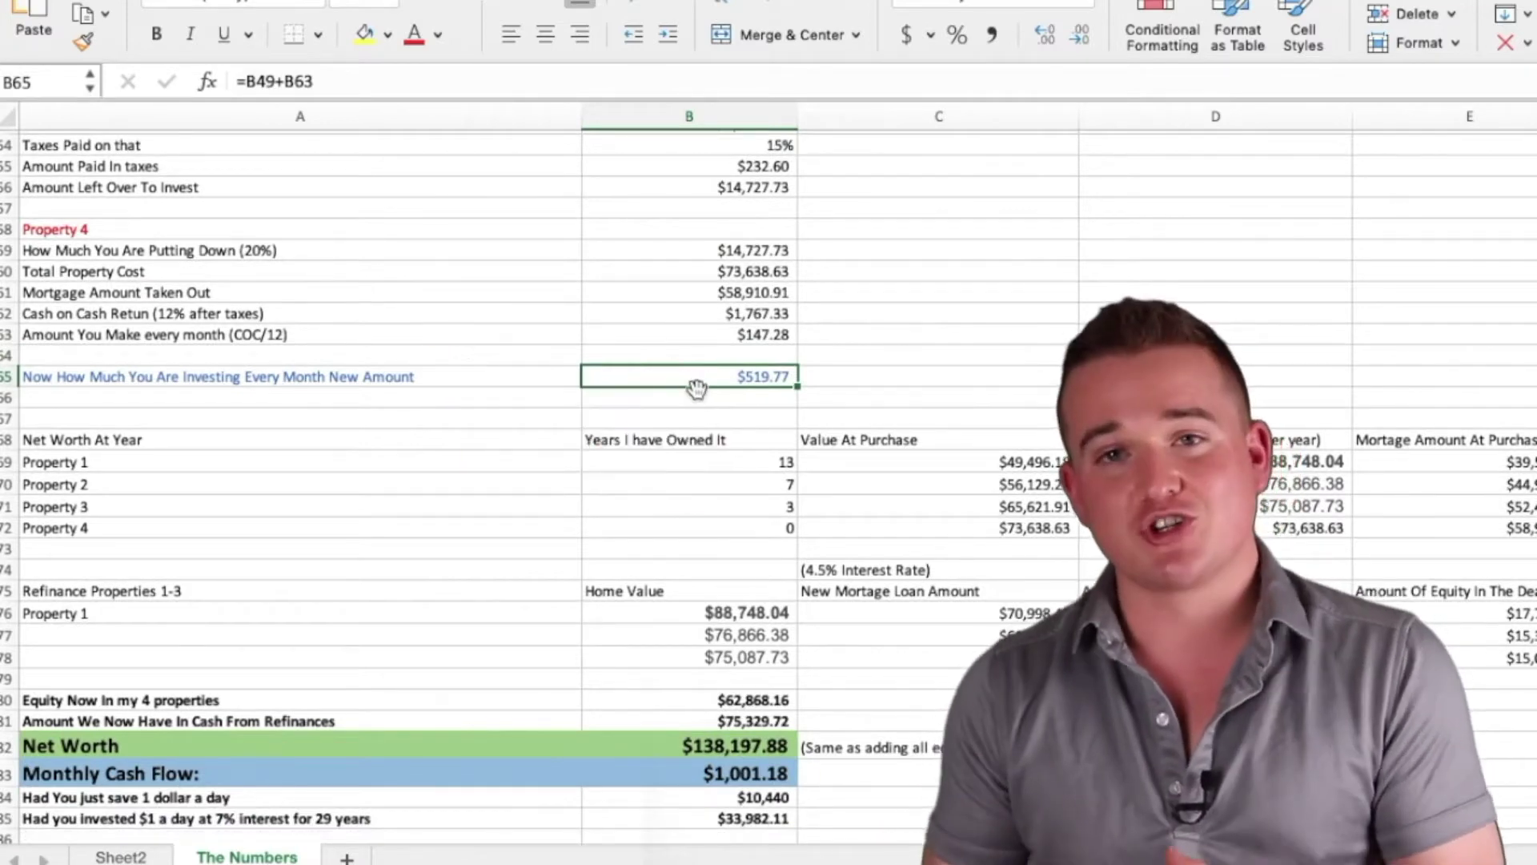
Look over the Net Worth At Year table, the Refinance Properties 1-3 table and the net worth summary rows
scroll(696, 389, "down", 5)
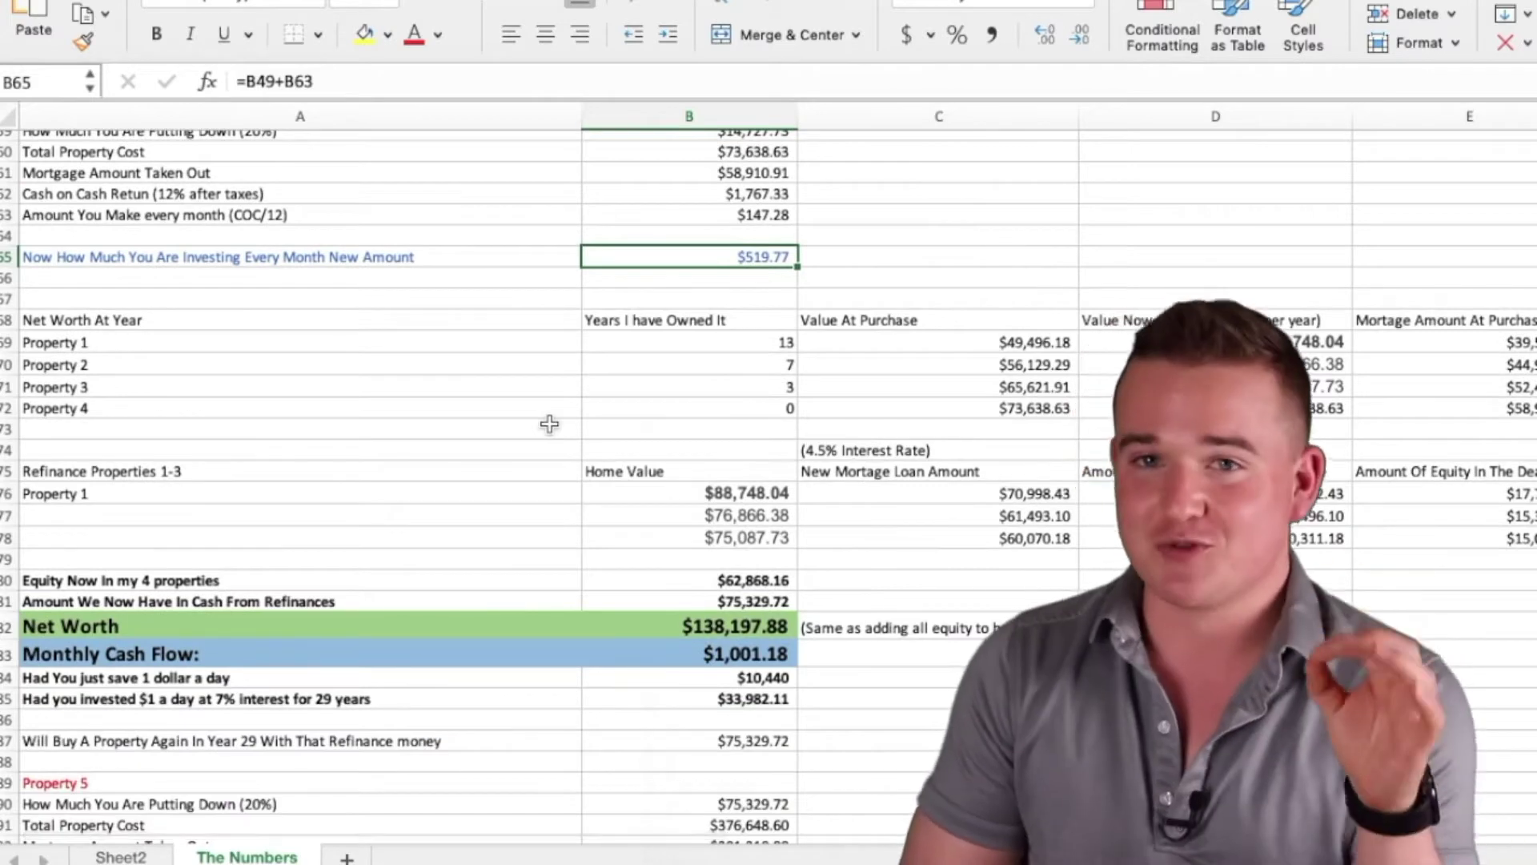
scroll(549, 429, "down", 1)
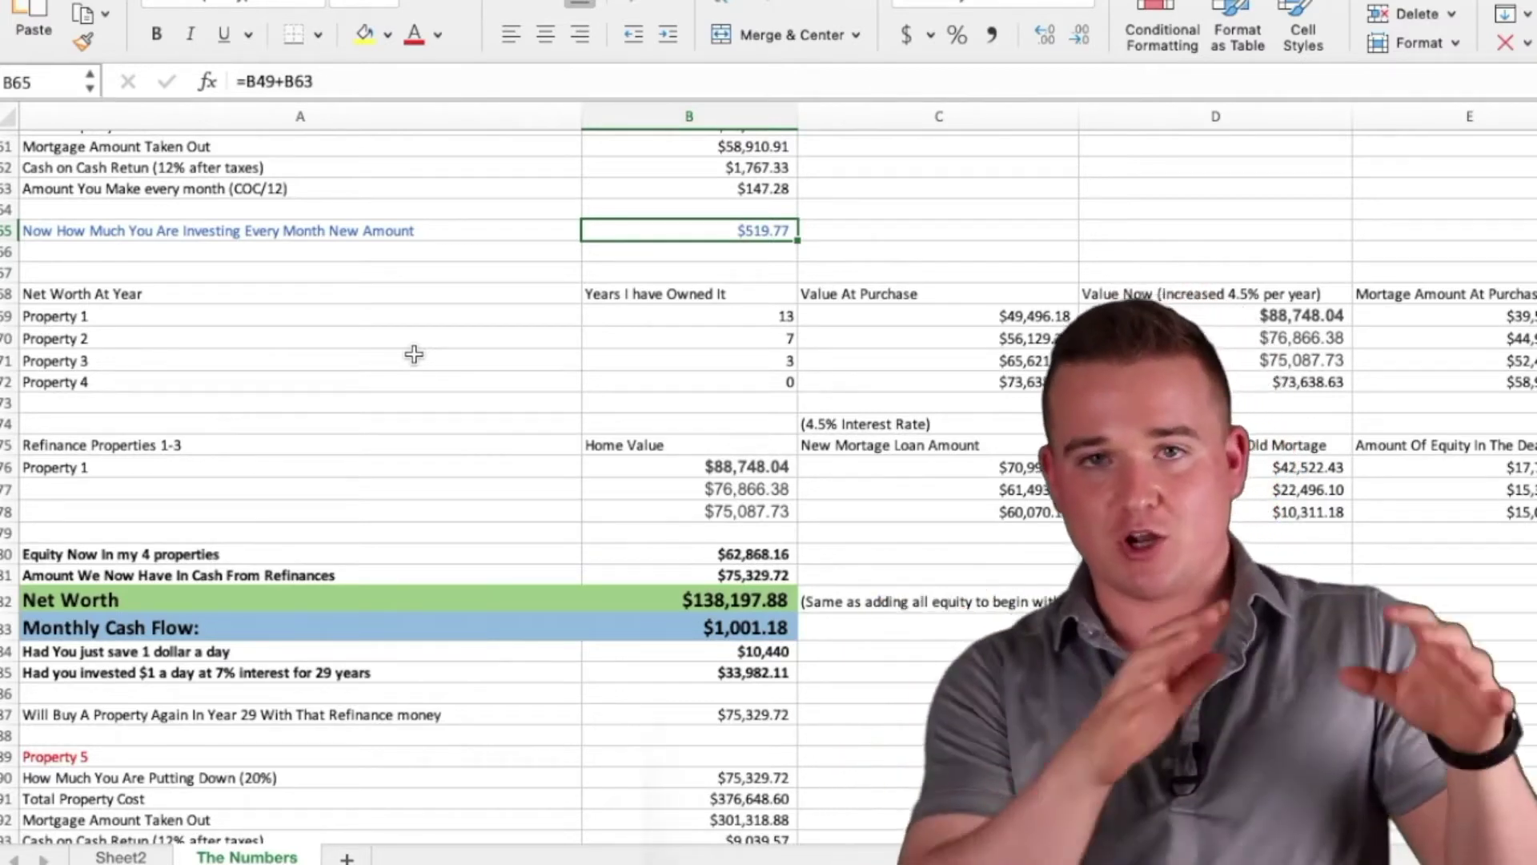
scroll(413, 354, "down", 3)
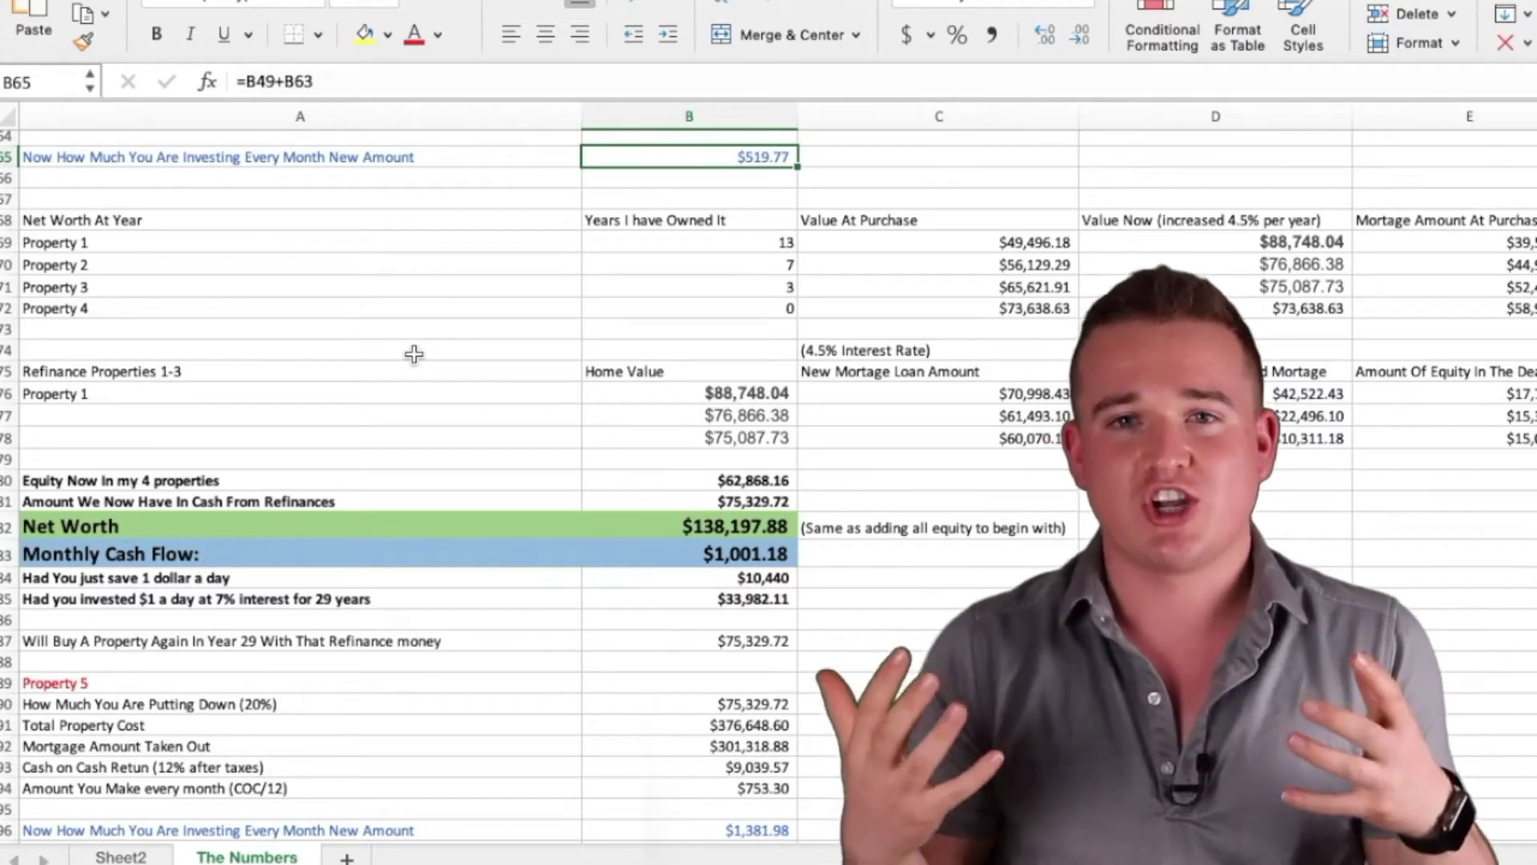
scroll(397, 349, "down", 1)
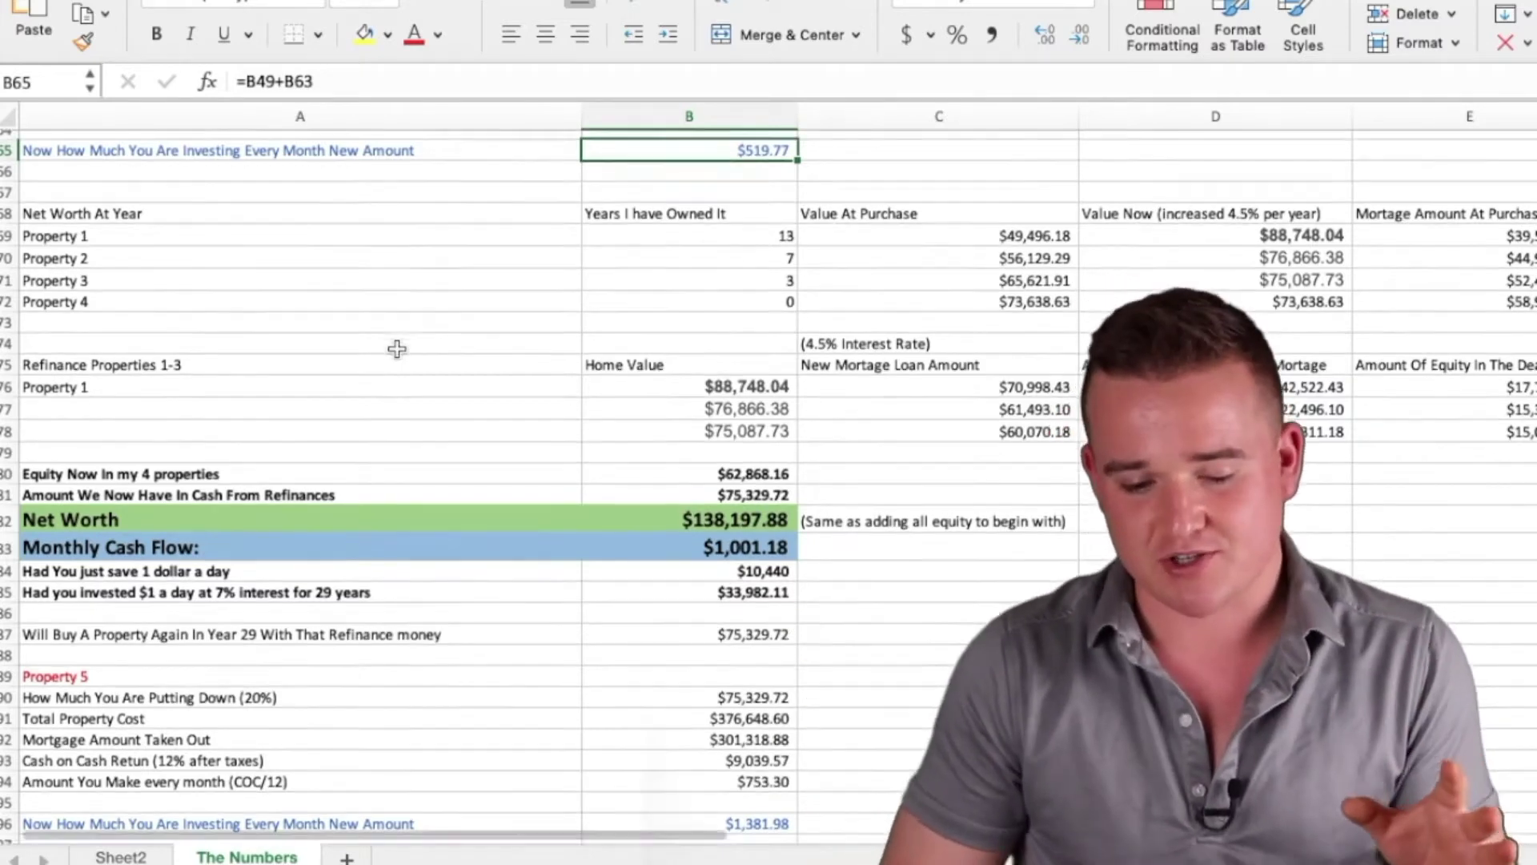
scroll(436, 342, "up", 3)
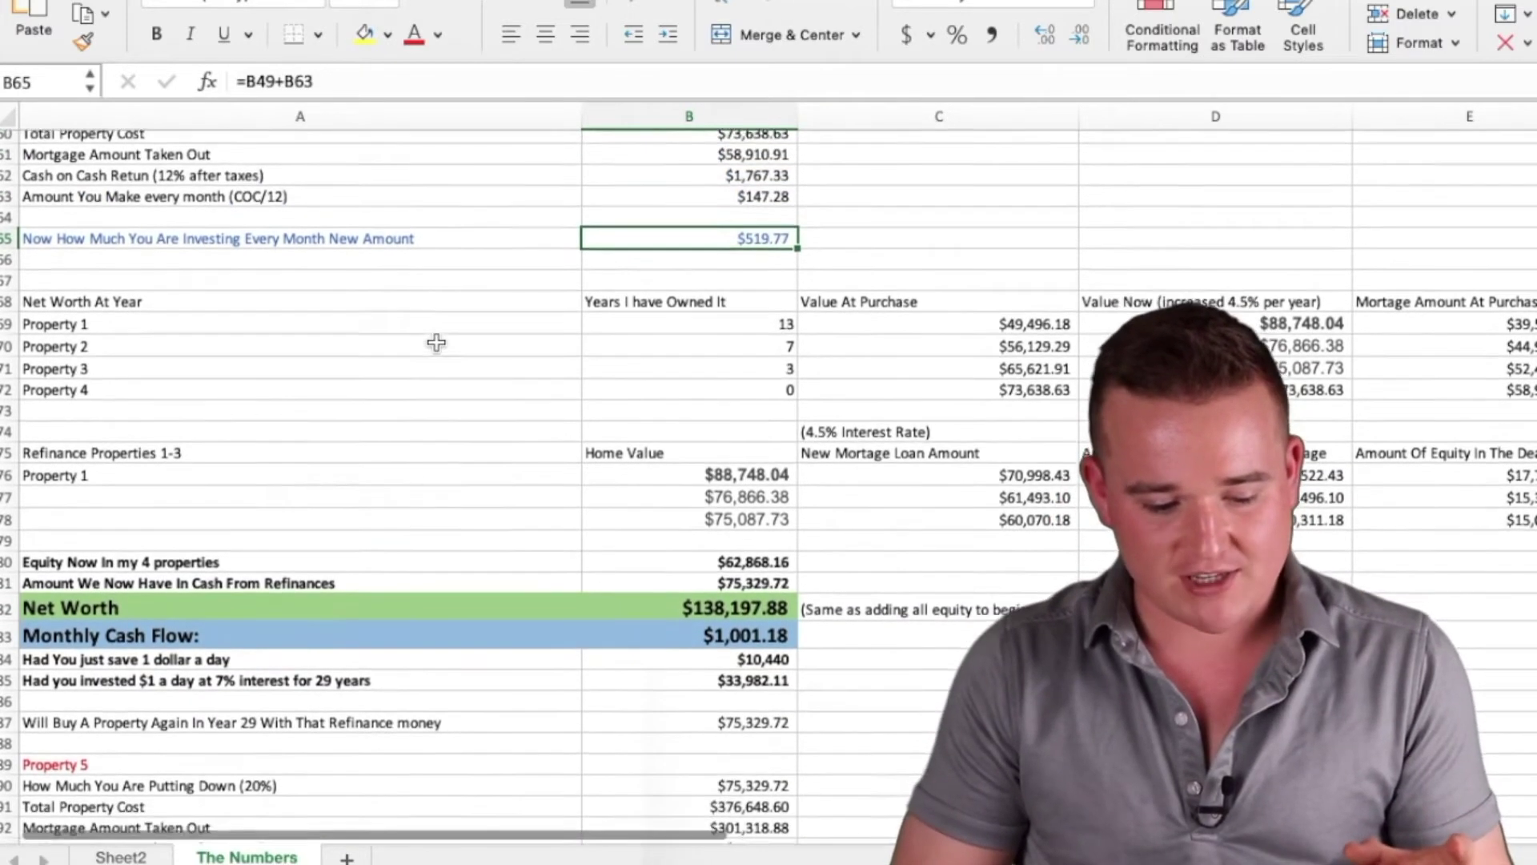
scroll(436, 343, "down", 2)
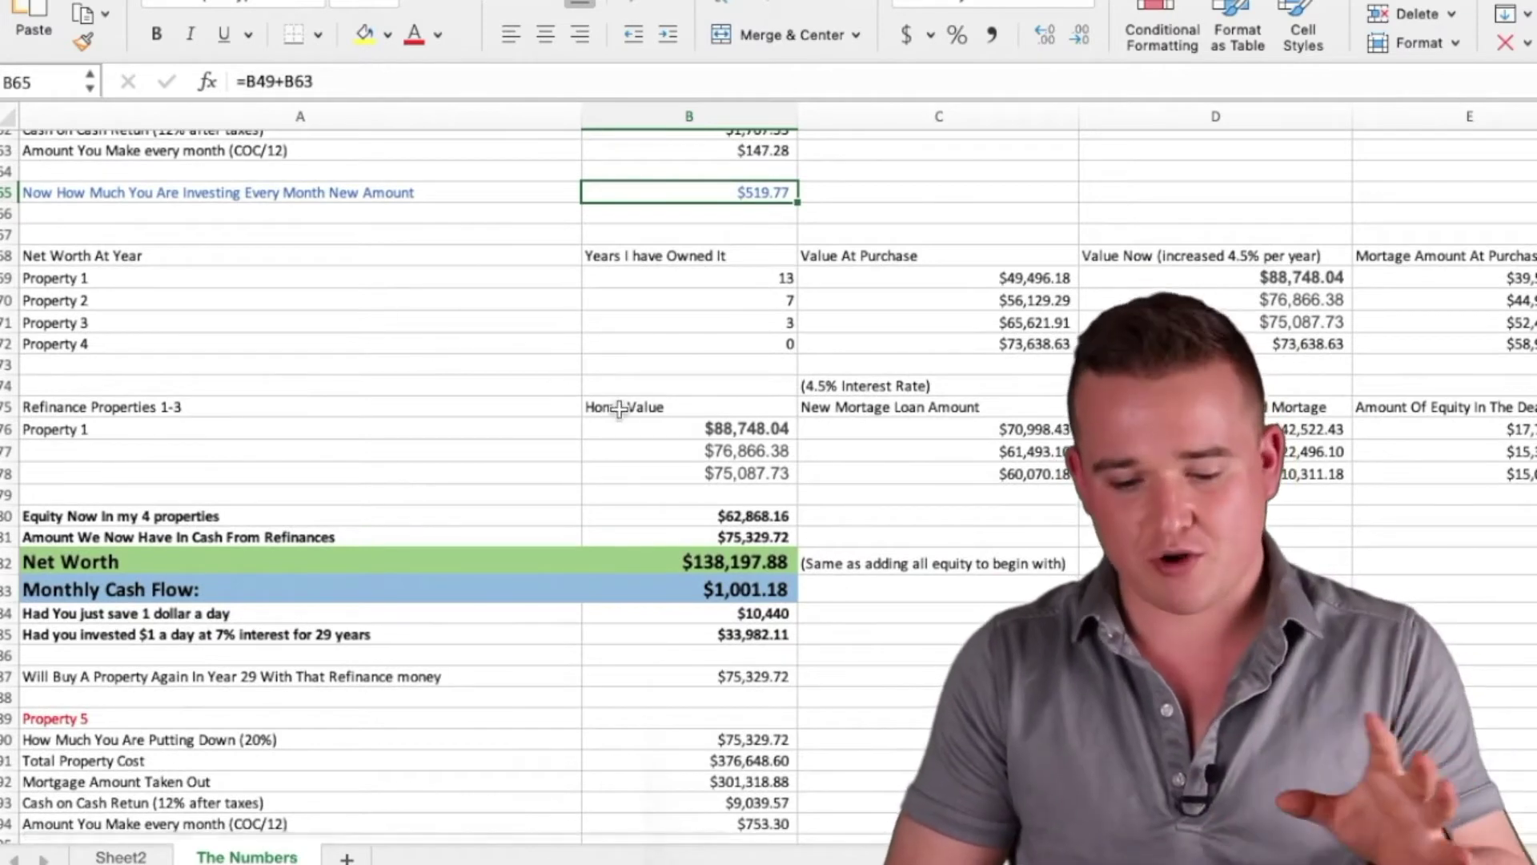
scroll(619, 409, "down", 2)
left_click(481, 256)
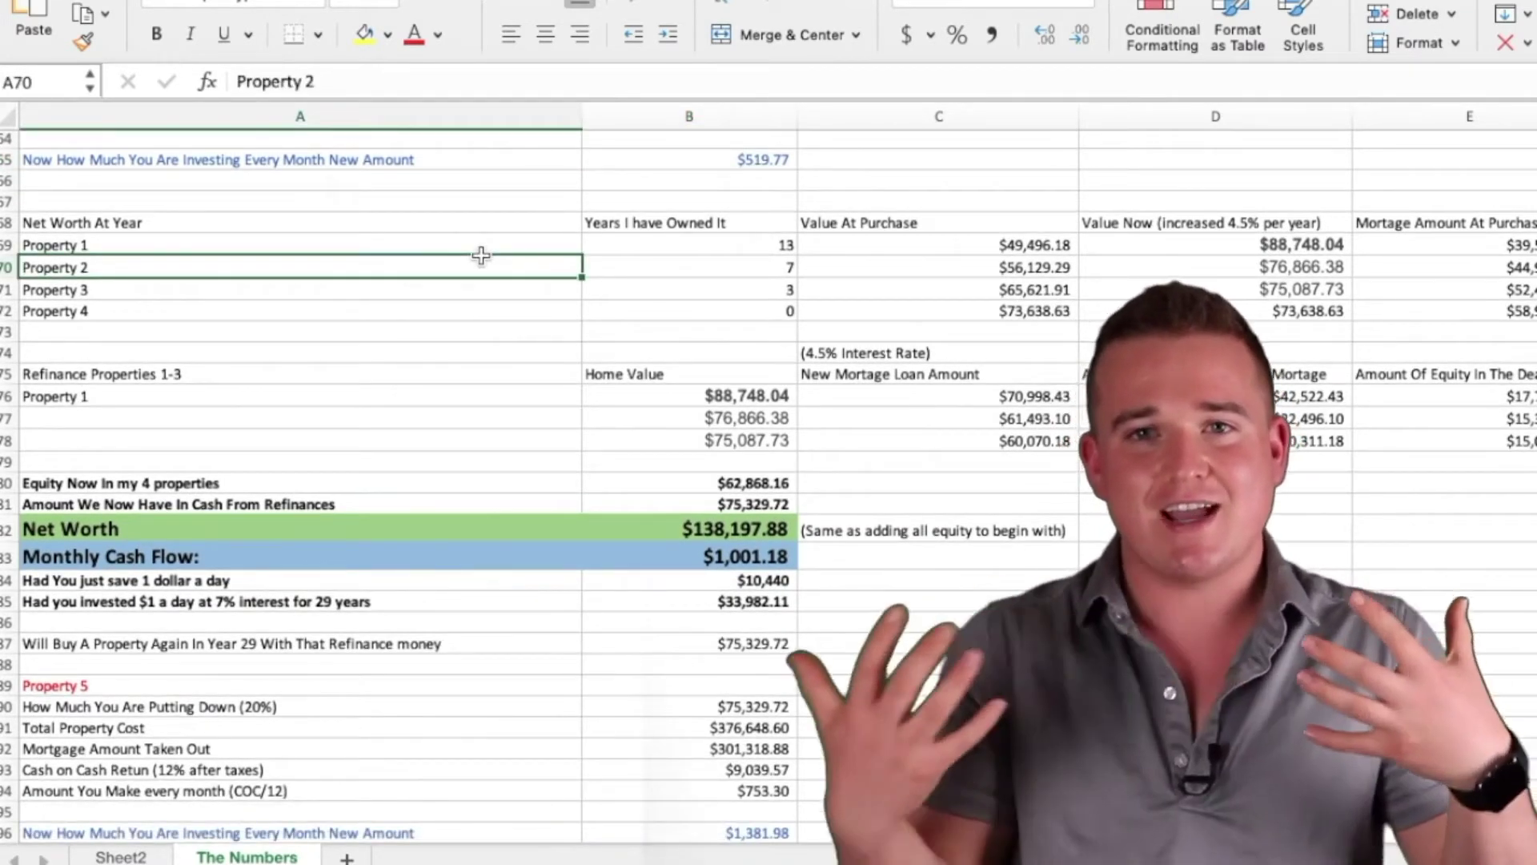
scroll(480, 254, "up", 1)
scroll(480, 251, "up", 5)
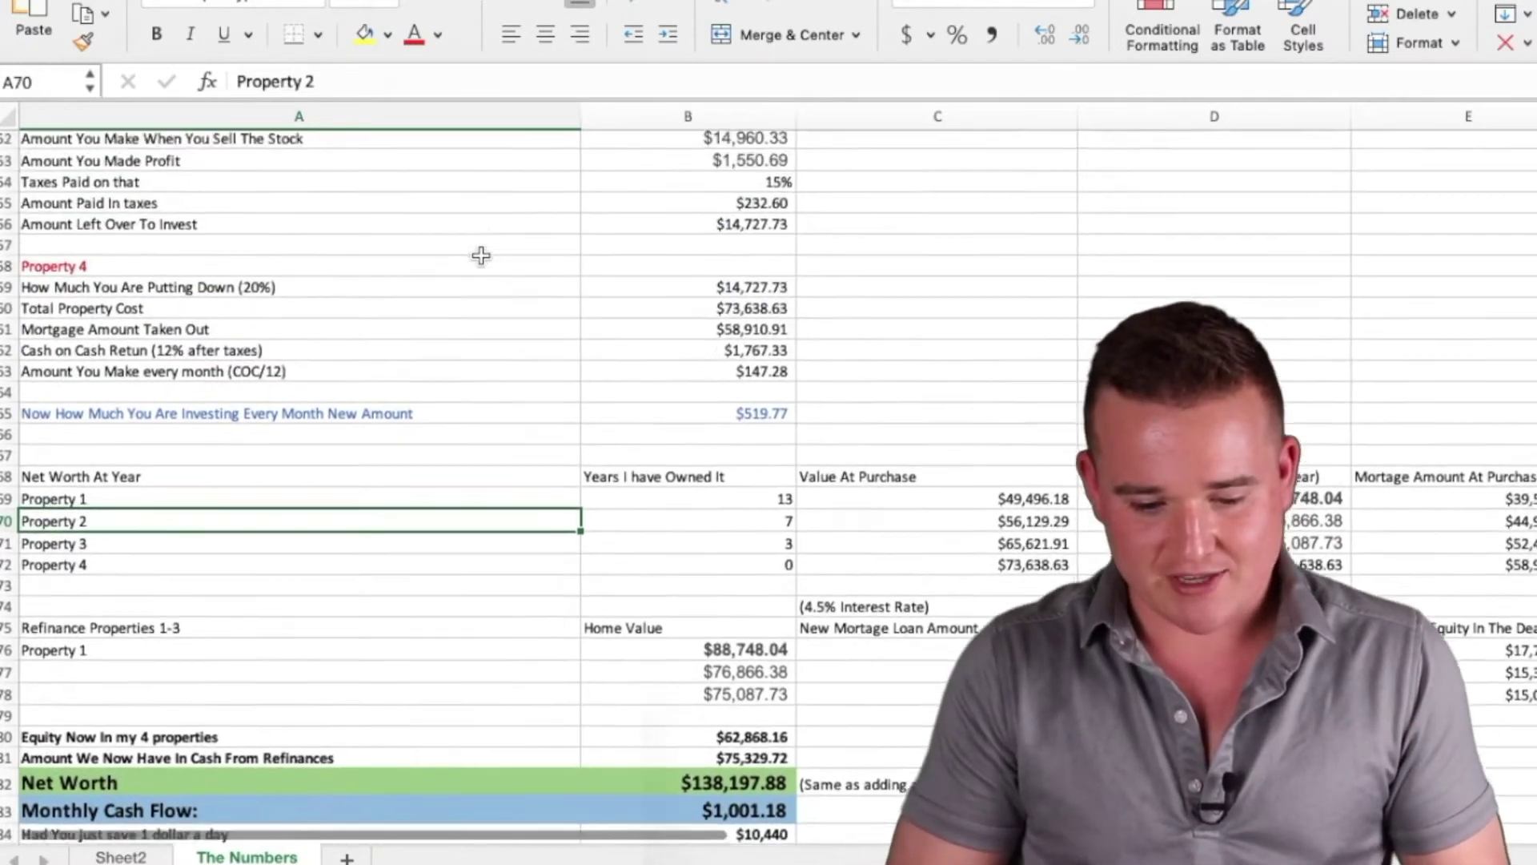
scroll(493, 304, "down", 5)
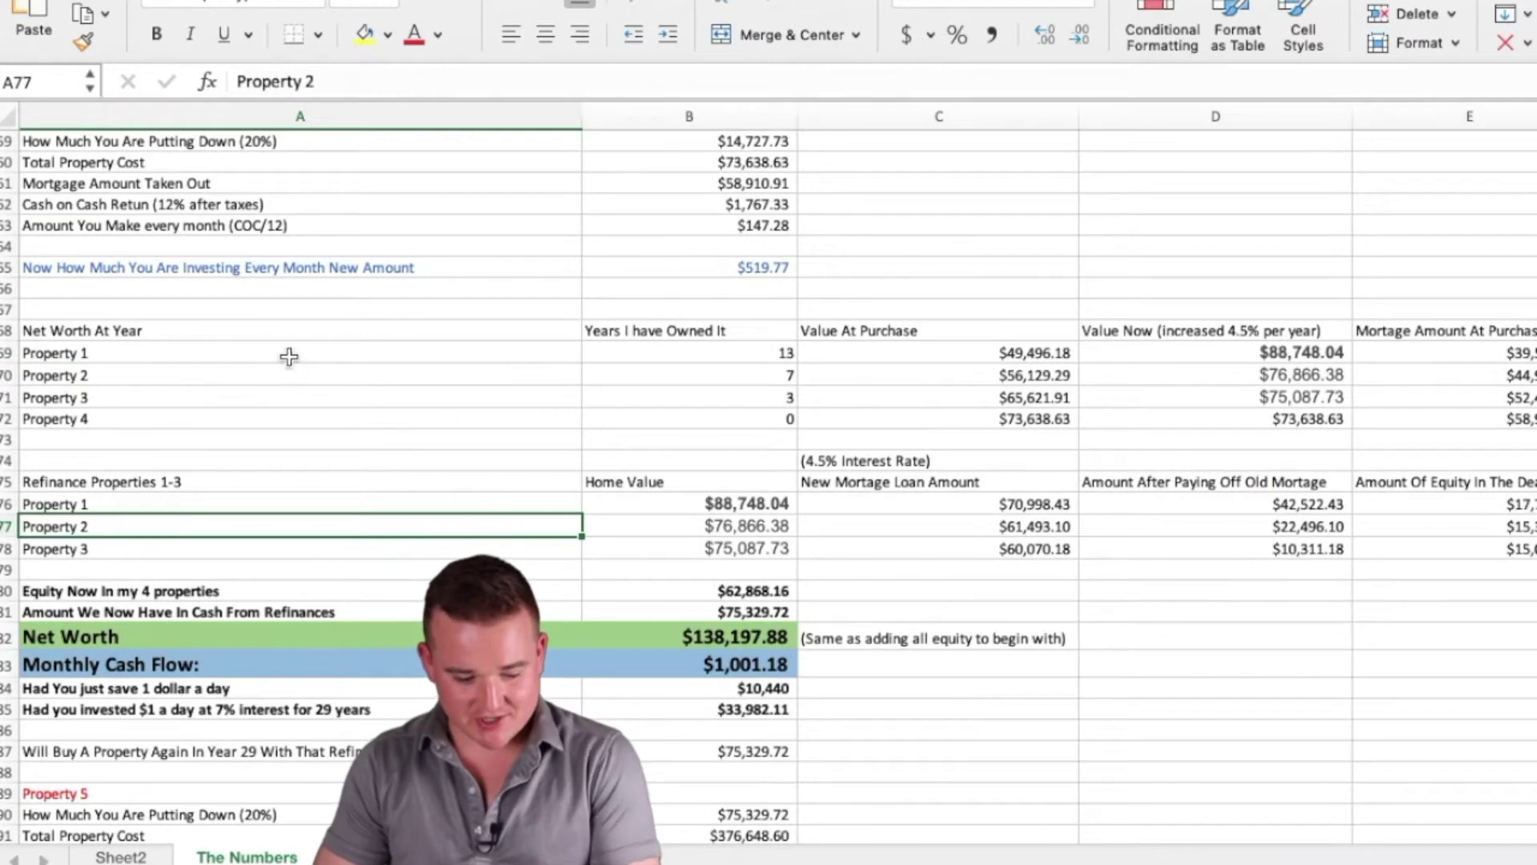
Examine the net worth table's years owned for Property 1 and Property 4, and the Value At Purchase column
left_click(287, 355)
scroll(290, 354, "up", 1)
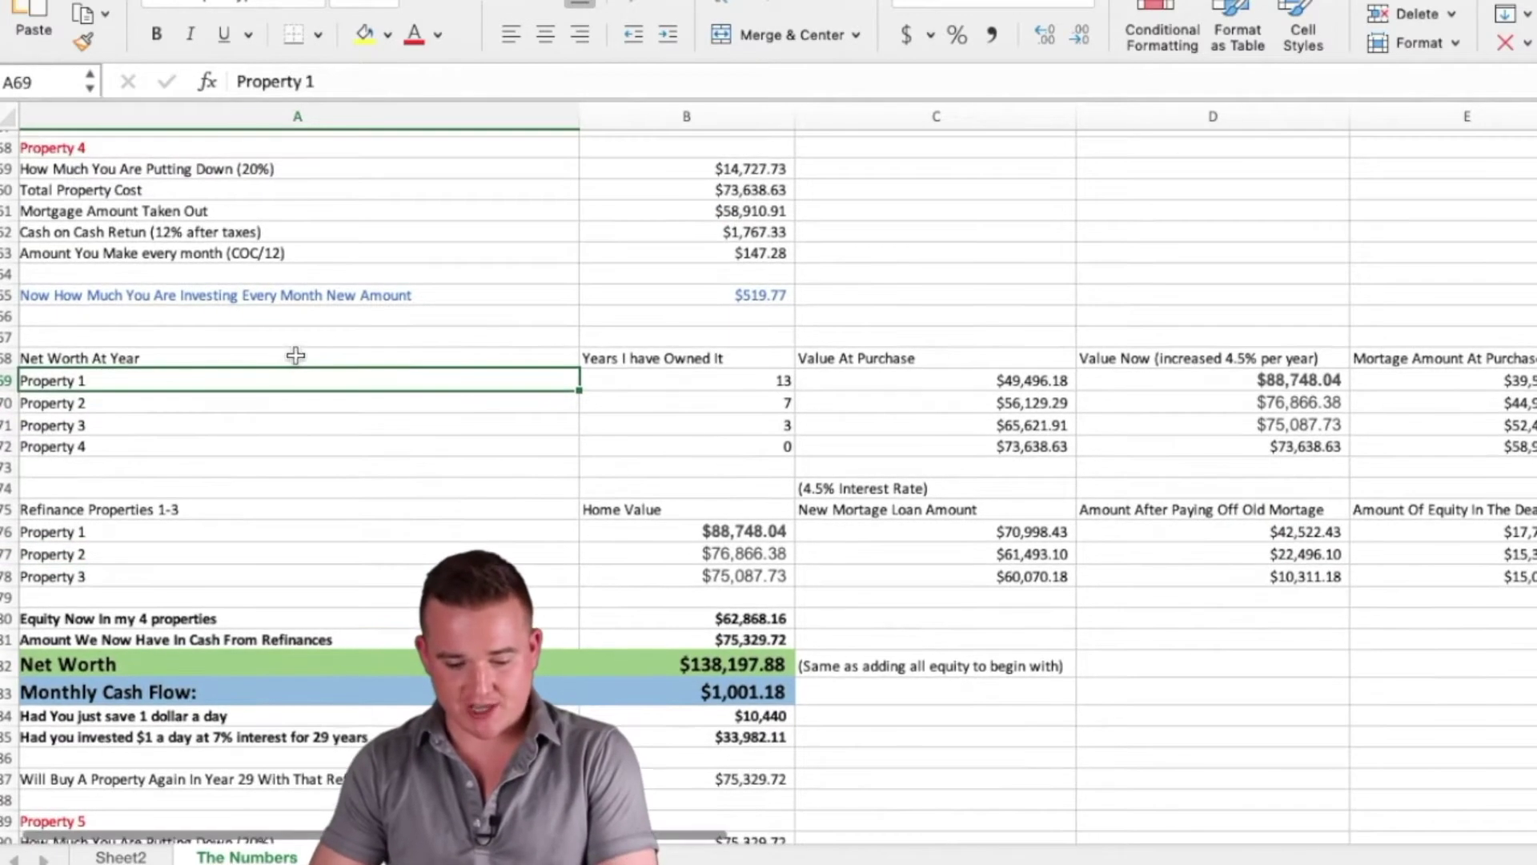
left_click(675, 390)
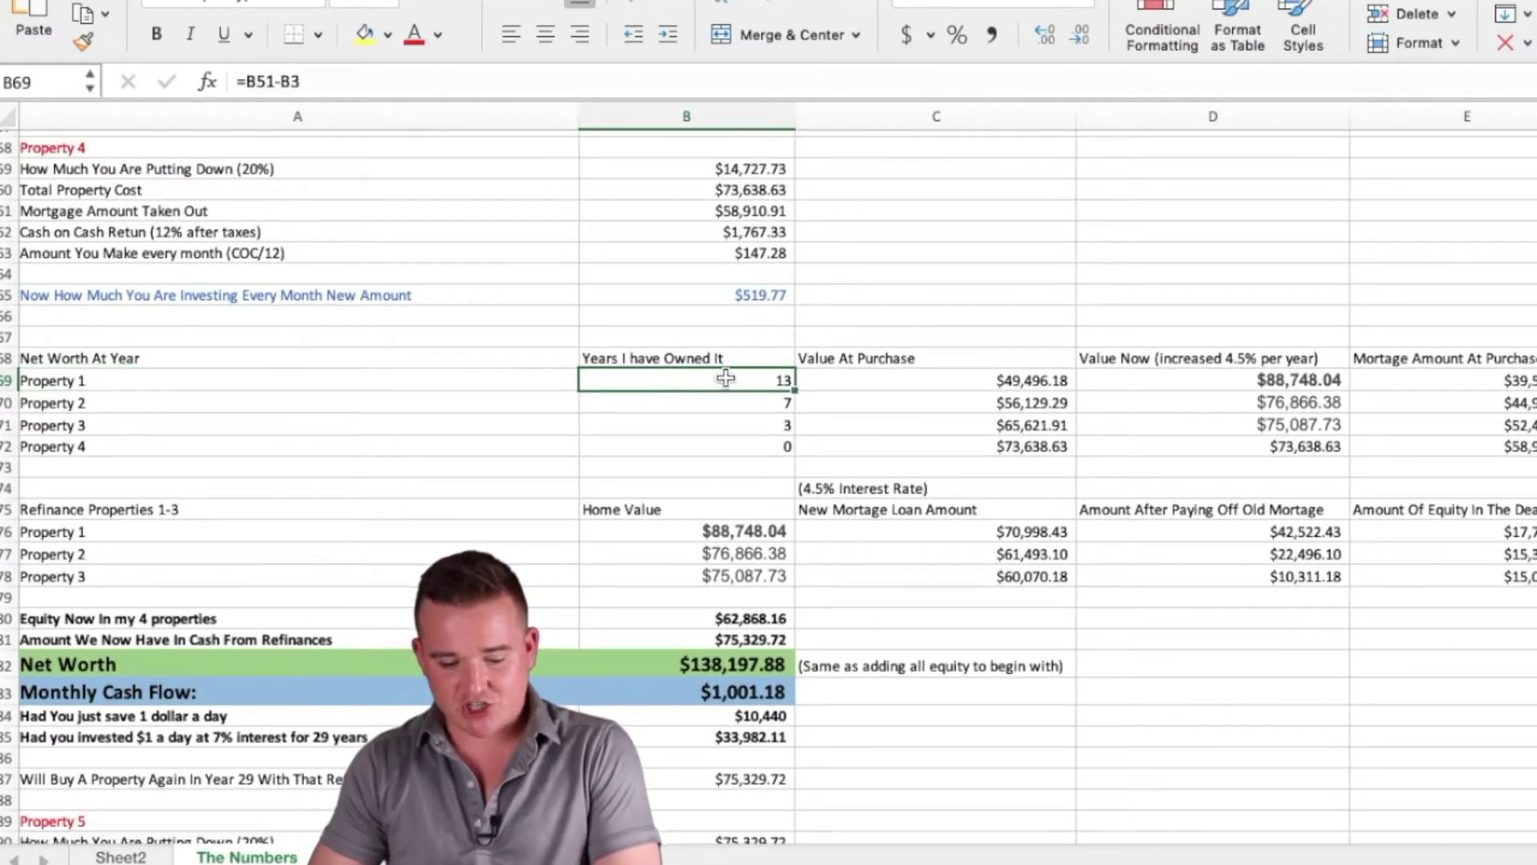
left_click(731, 446)
scroll(727, 446, "up", 5)
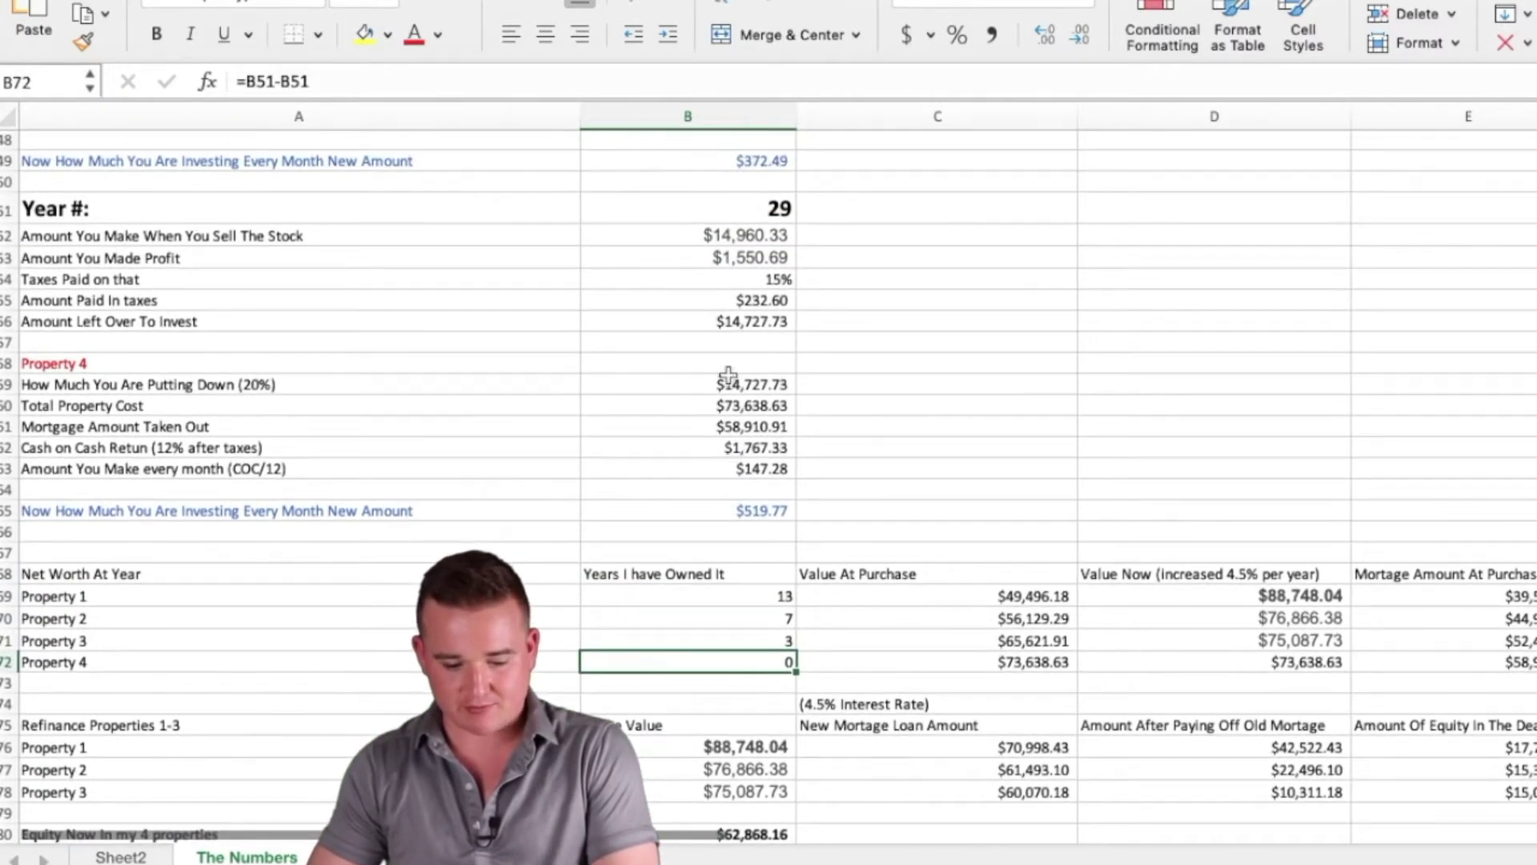
scroll(830, 525, "down", 1)
scroll(888, 502, "down", 3)
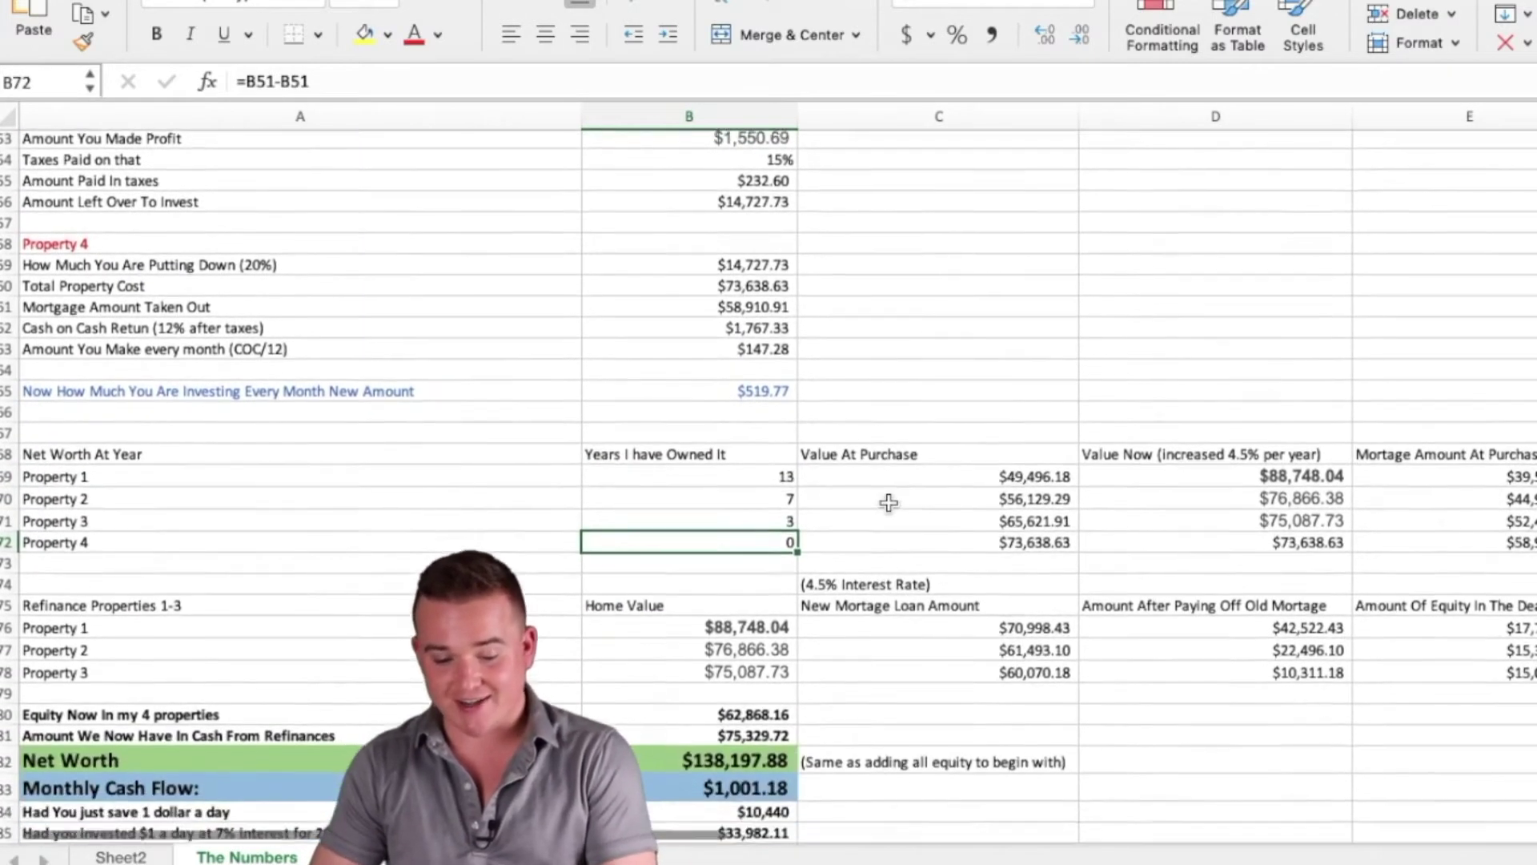
left_click(967, 452)
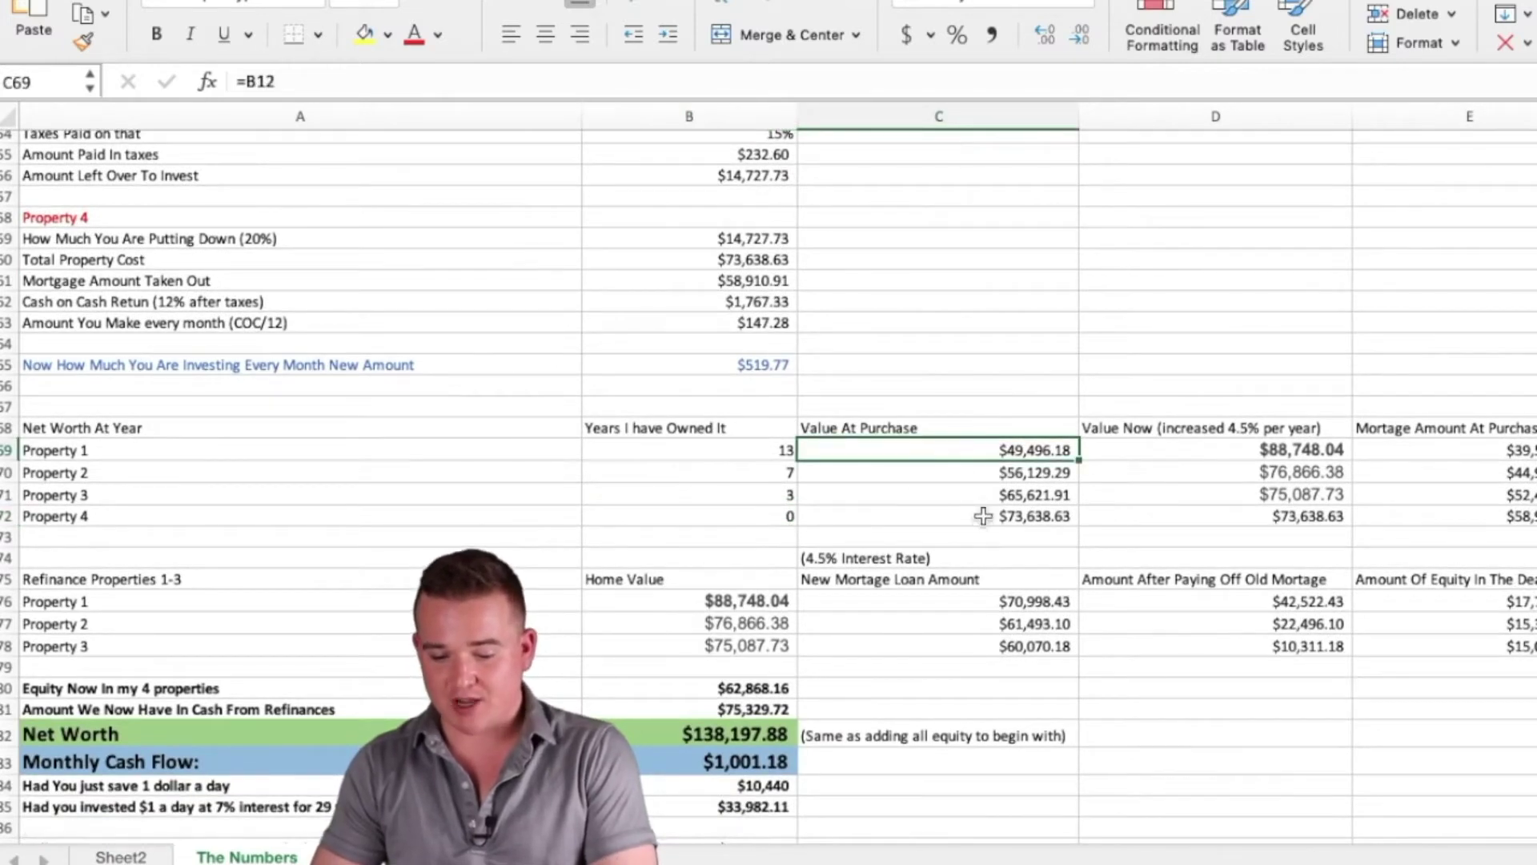
scroll(1233, 438, "right", 2)
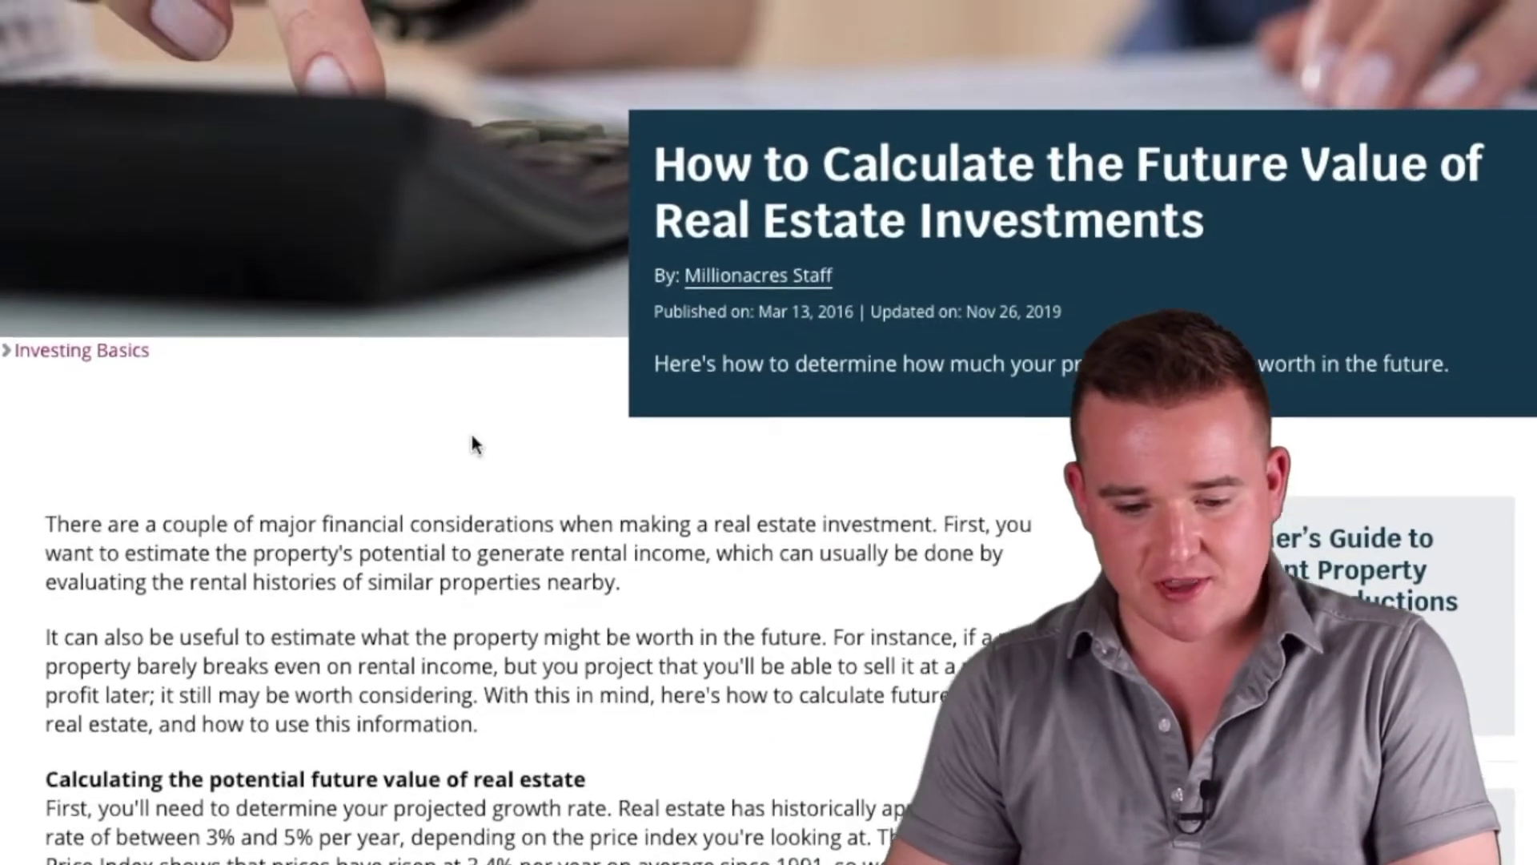
In the Millionacres article on future real estate value, highlight the historical appreciation rate "3% and 5% per year"
scroll(472, 444, "down", 3)
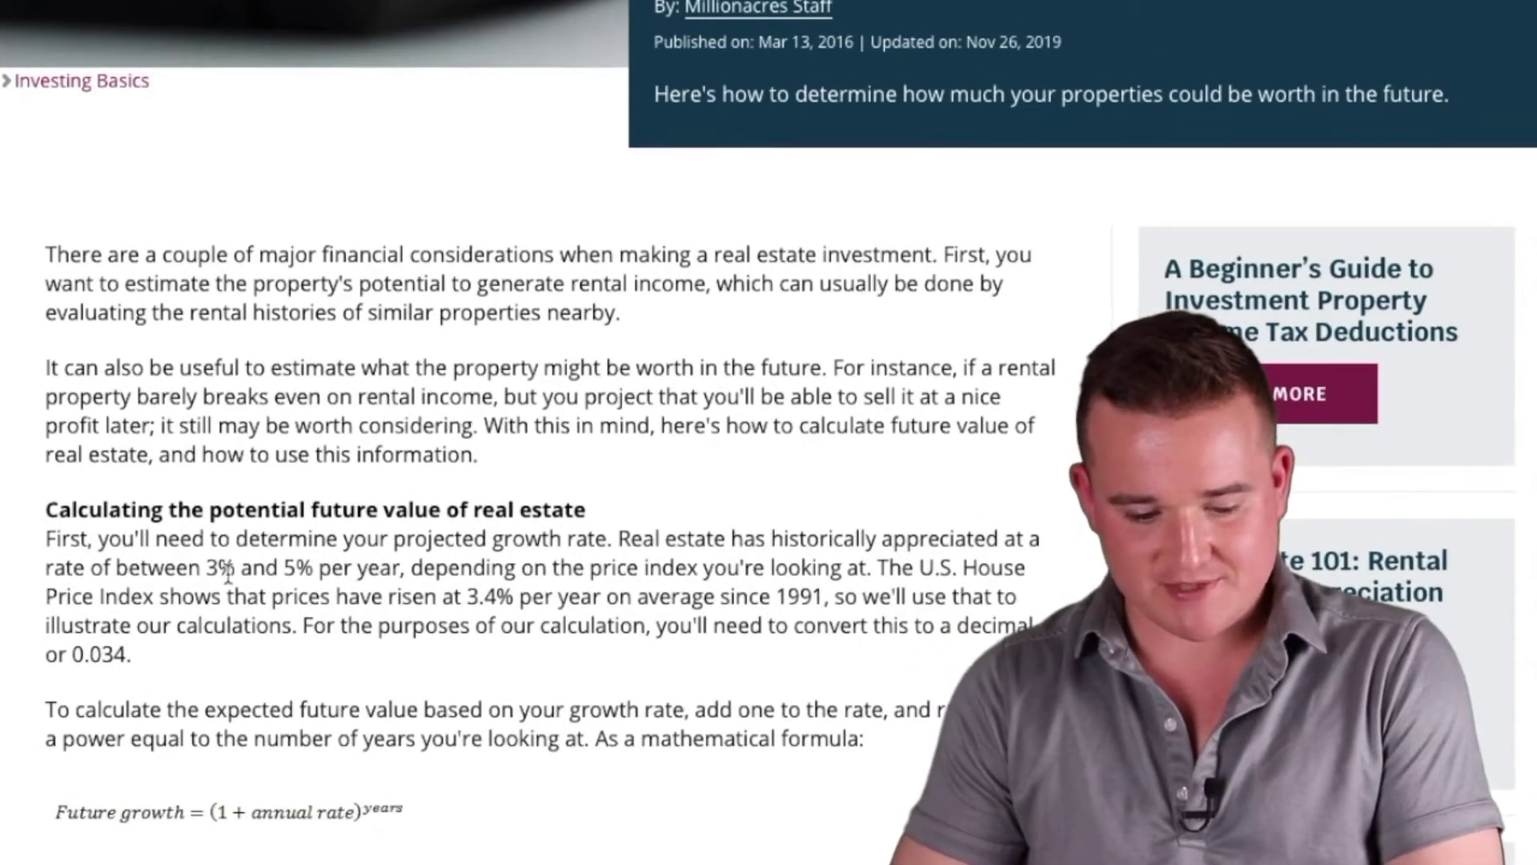
left_click_drag(208, 567, 406, 565)
scroll(264, 558, "up", 2)
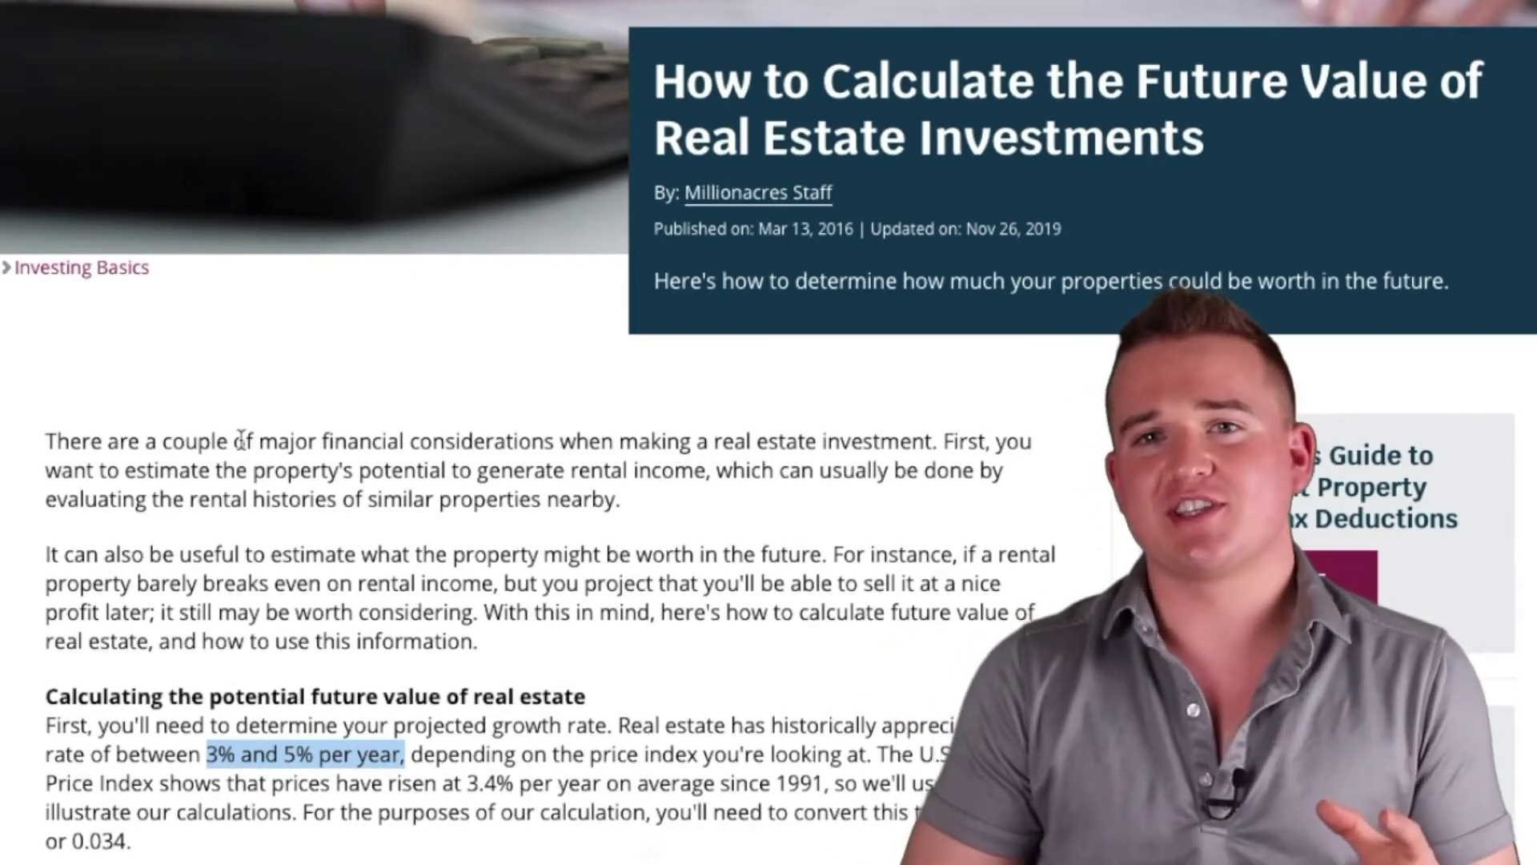
scroll(241, 436, "down", 1)
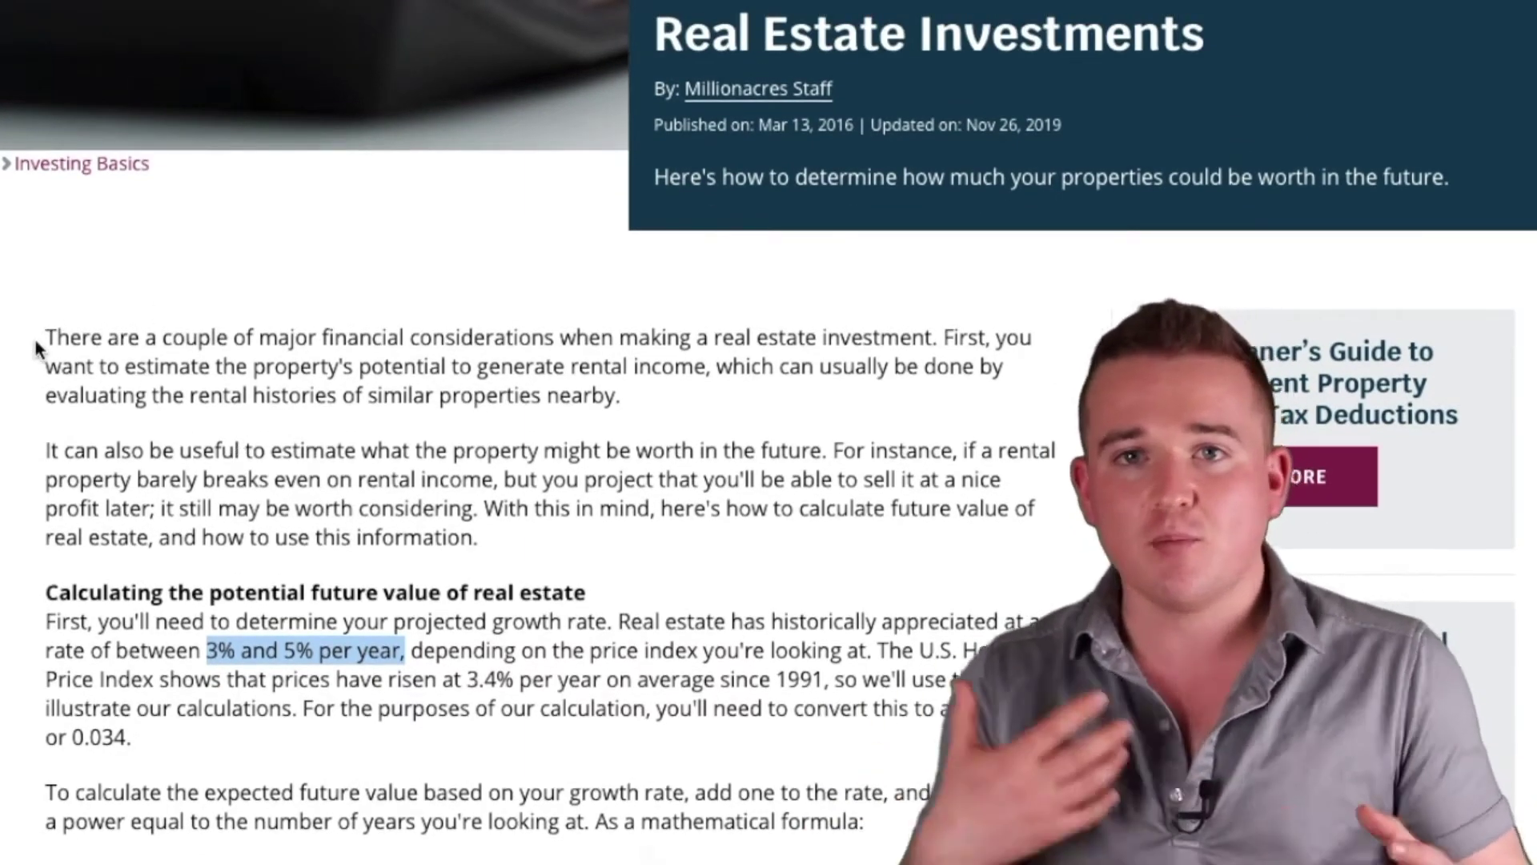
scroll(120, 364, "up", 1)
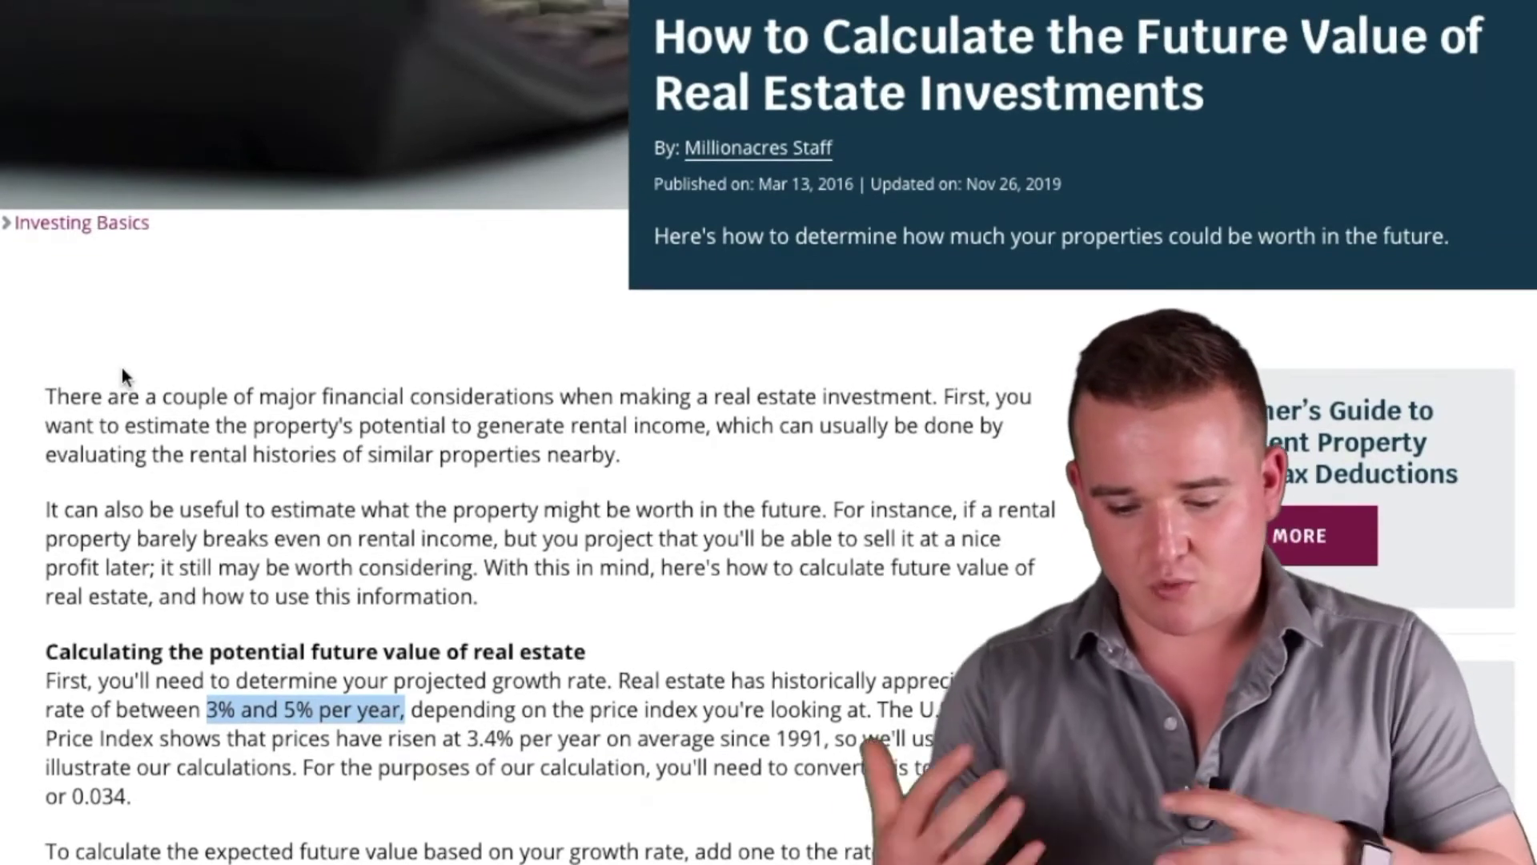
scroll(128, 424, "up", 1)
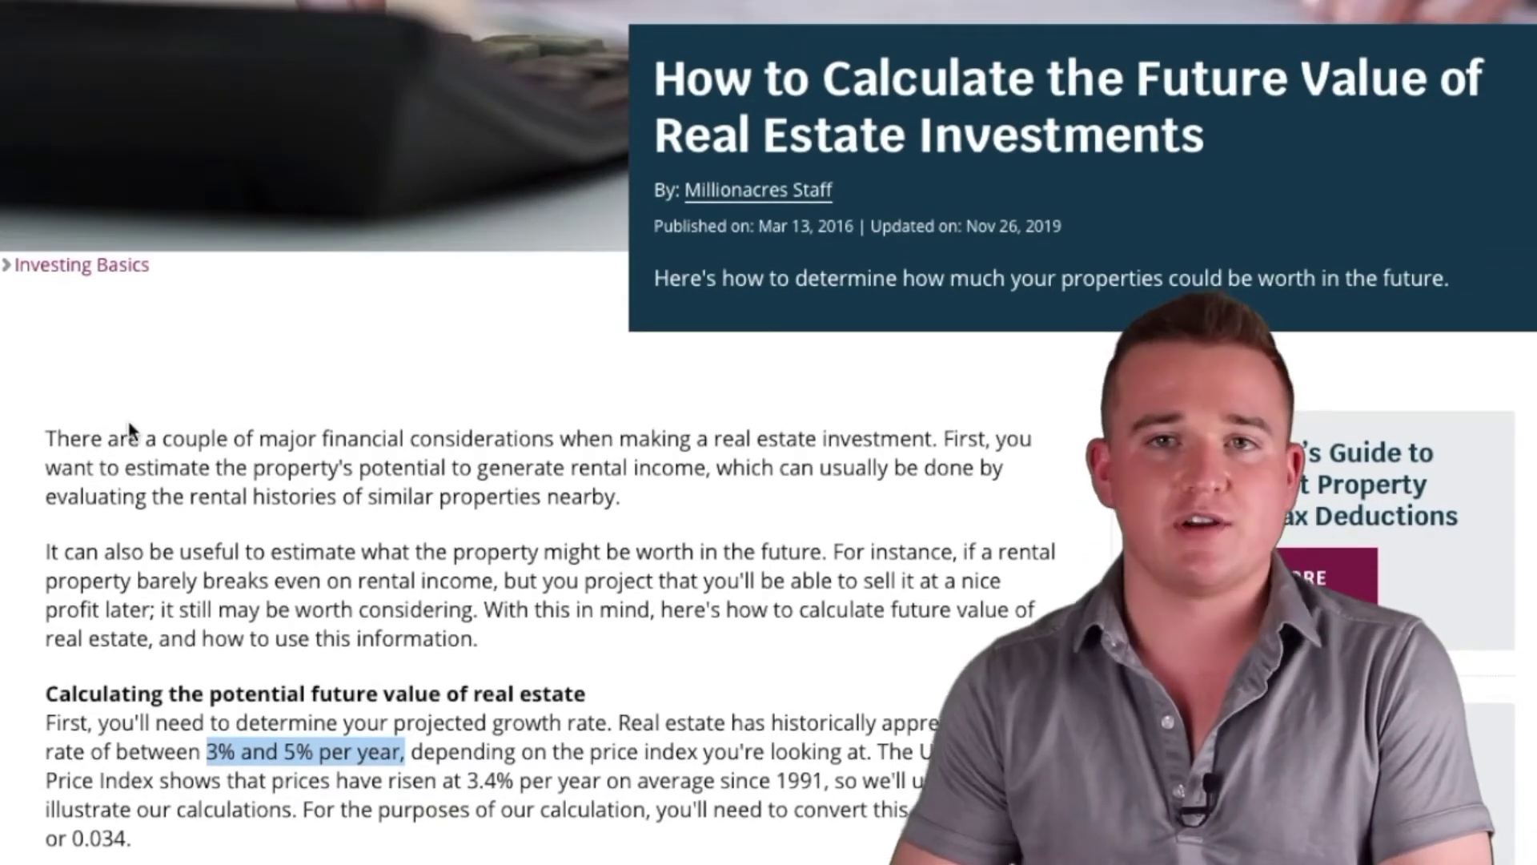
scroll(303, 412, "up", 1)
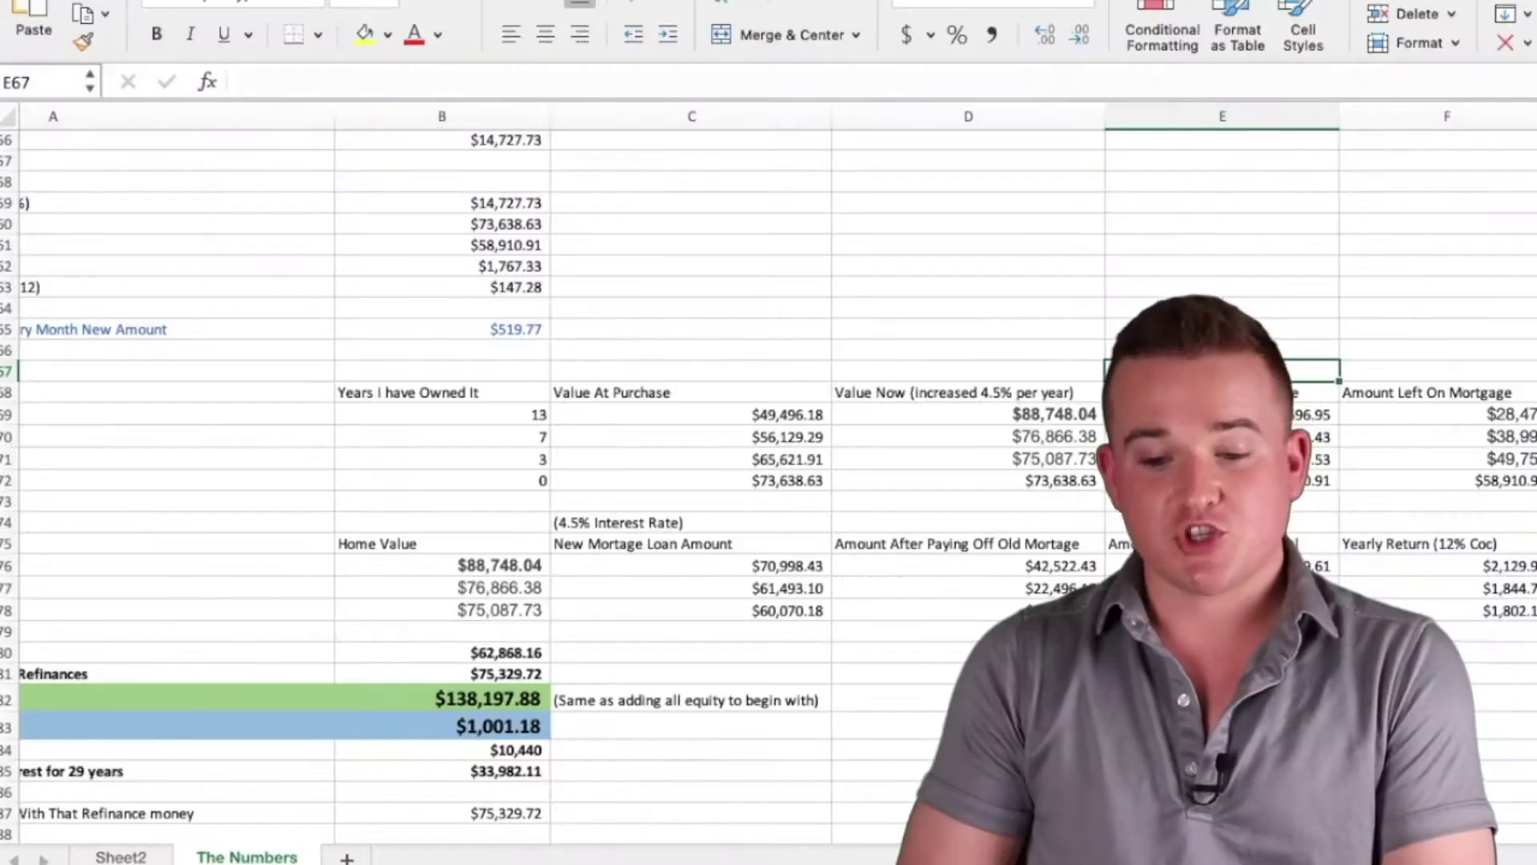
Check Property 1's mortgage amount at purchase, years owned and amount left on the mortgage in the net worth table
left_click(1221, 392)
left_click(1222, 414)
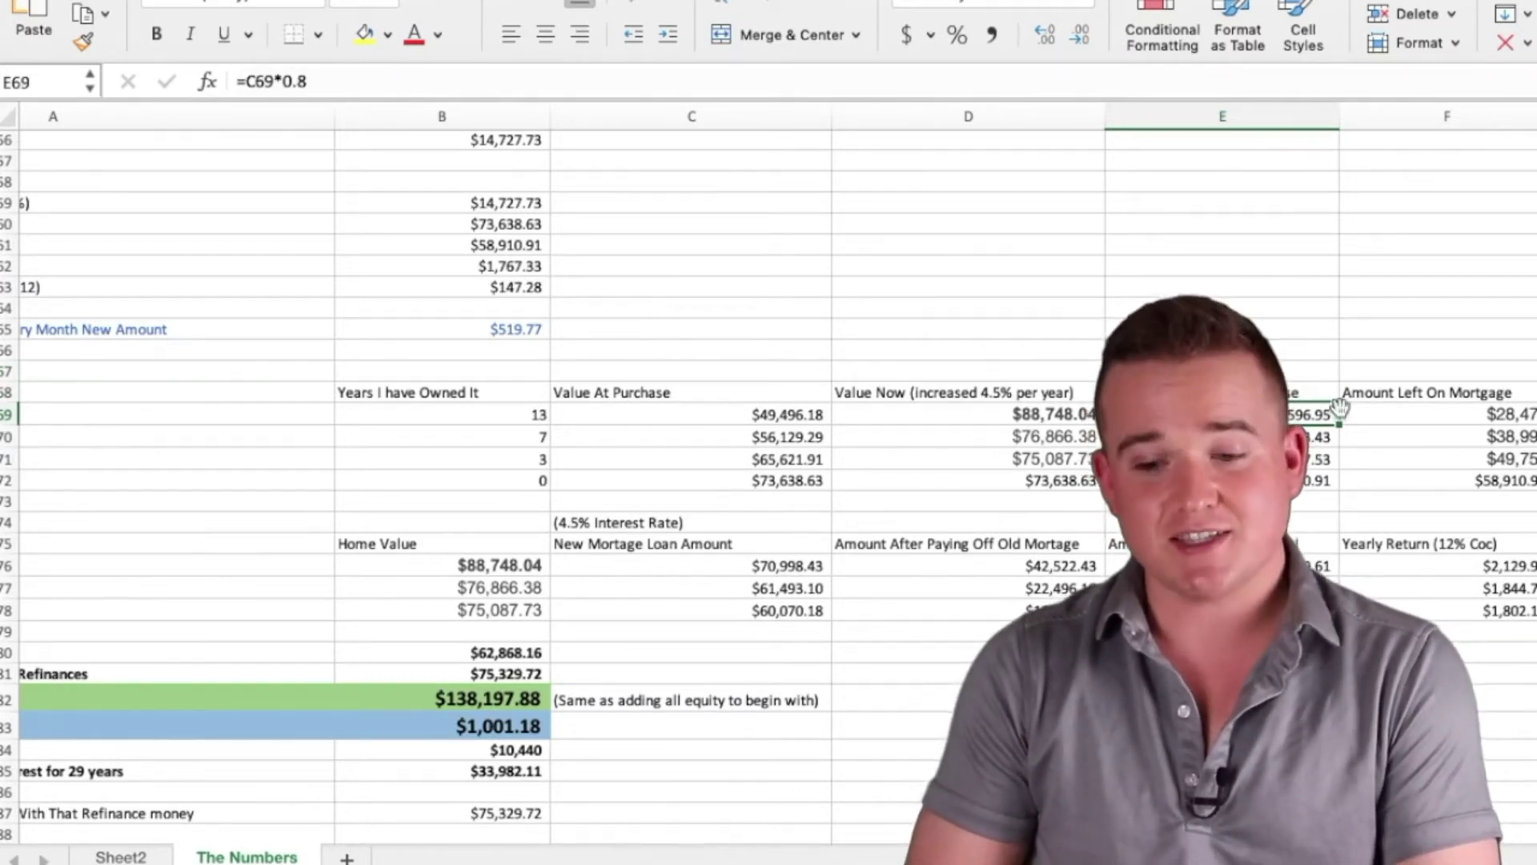
left_click(516, 409)
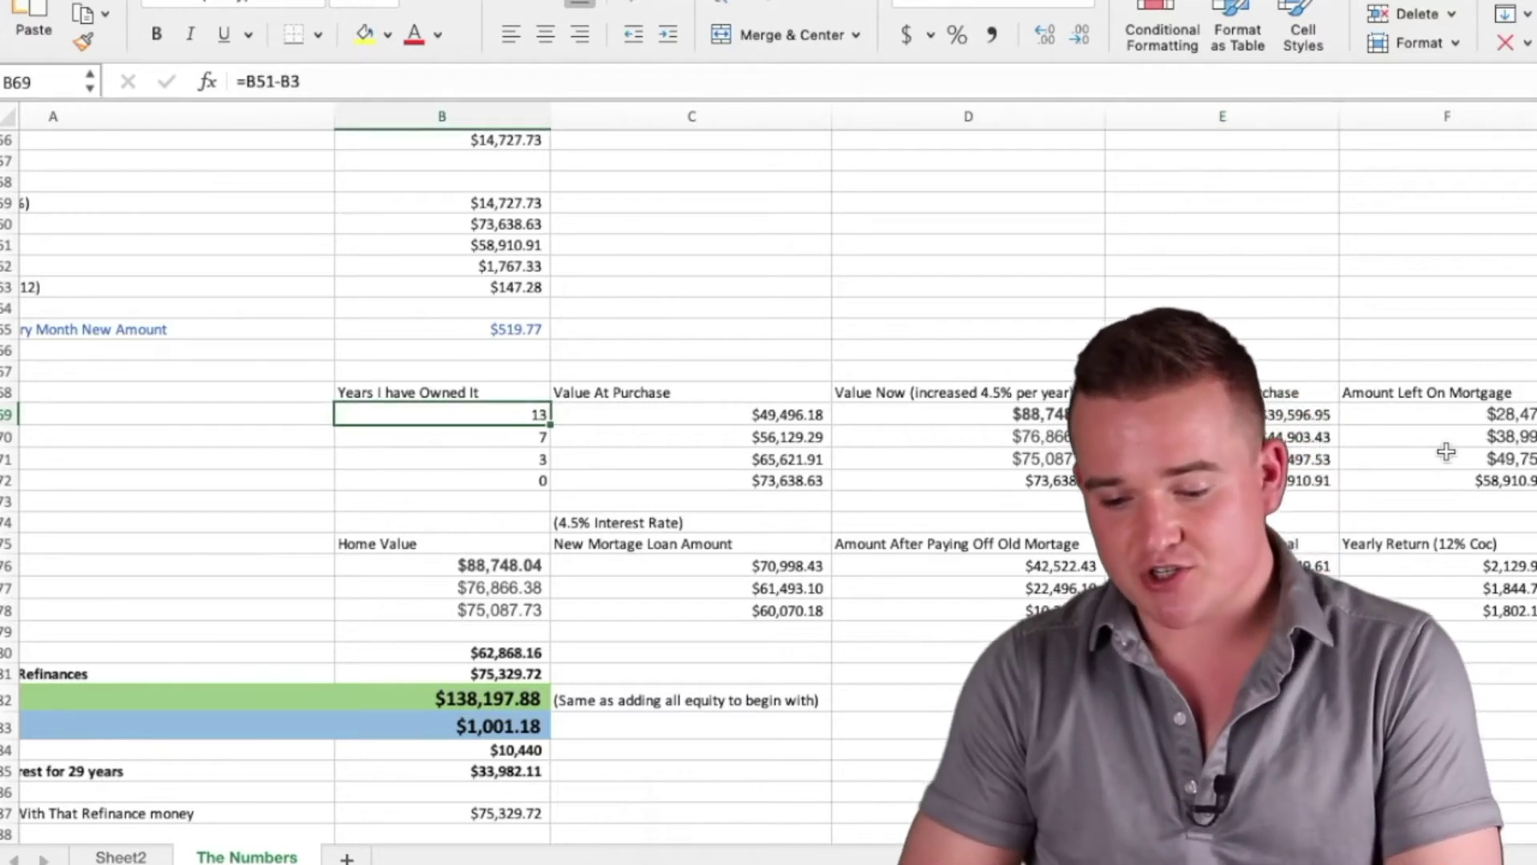
left_click(1463, 412)
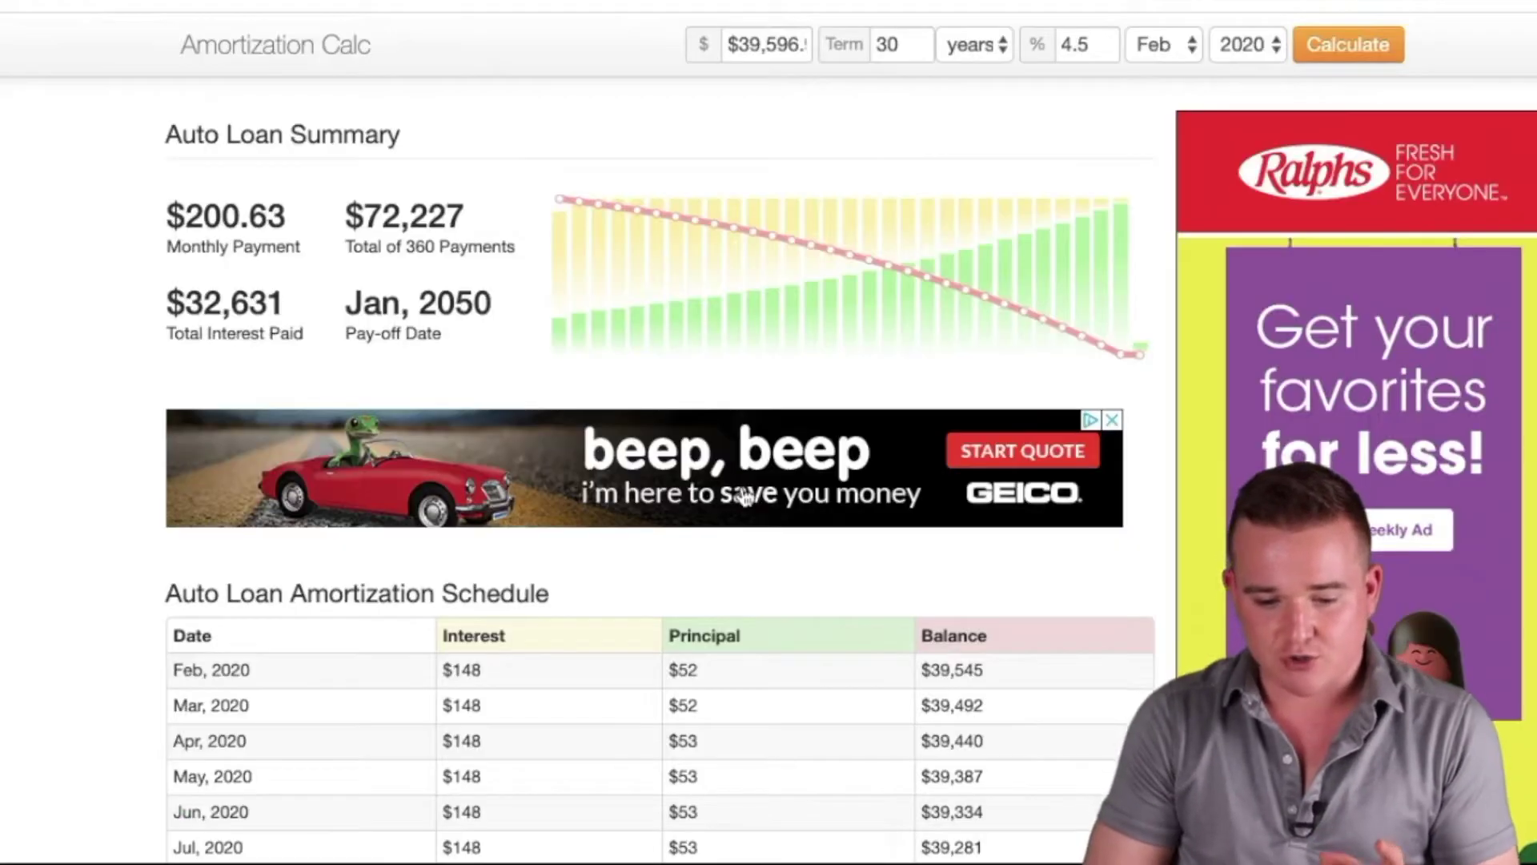
Switch to the Amortization Calc page and review the loan summary with its loan amount, term and interest rate
scroll(744, 497, "down", 1)
scroll(744, 496, "up", 1)
scroll(542, 75, "down", 1)
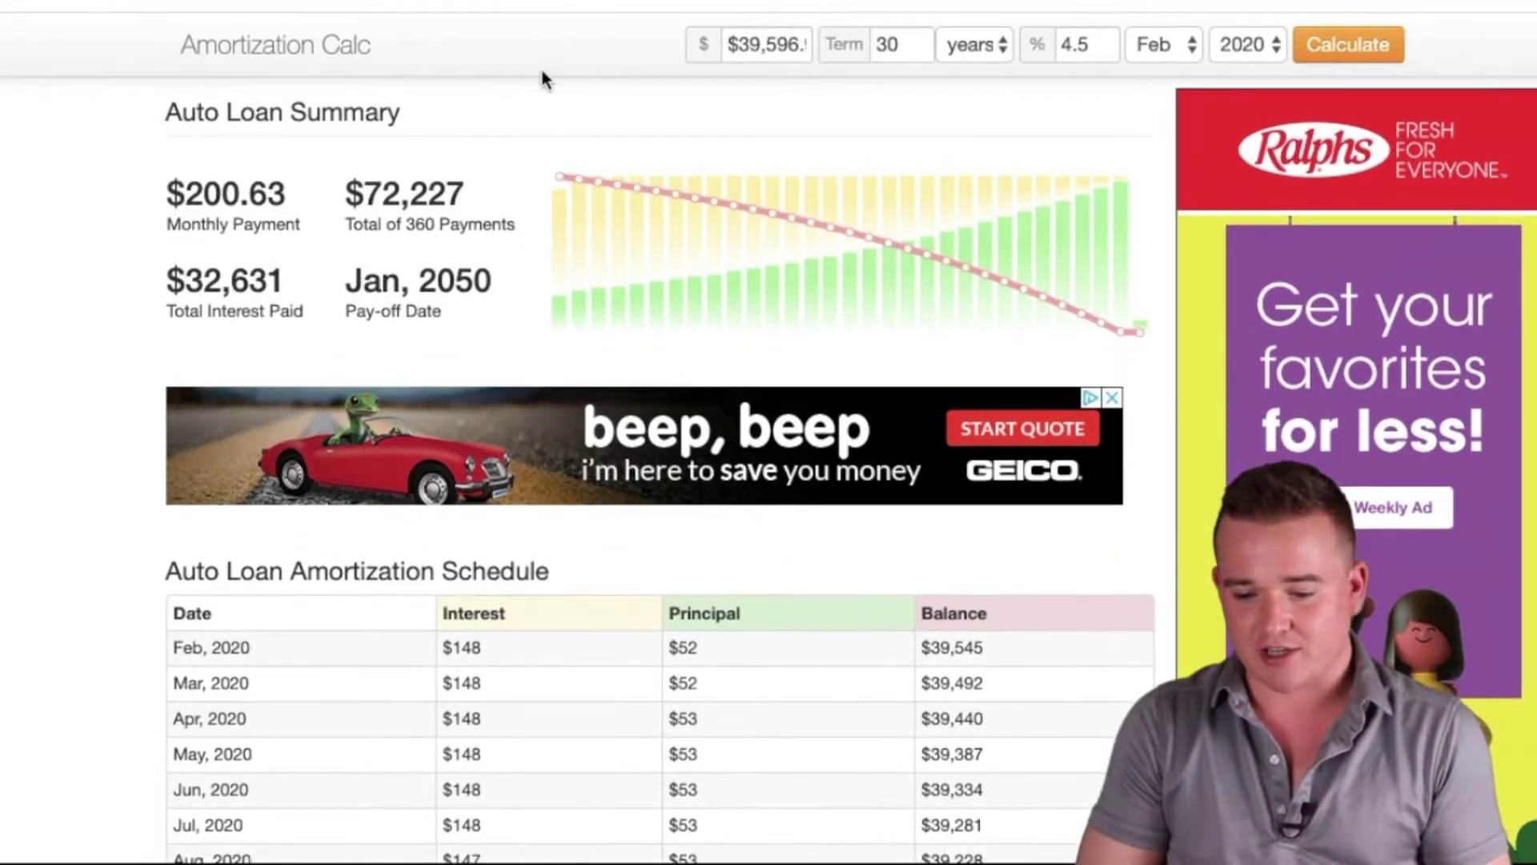
scroll(17, 290, "up", 1)
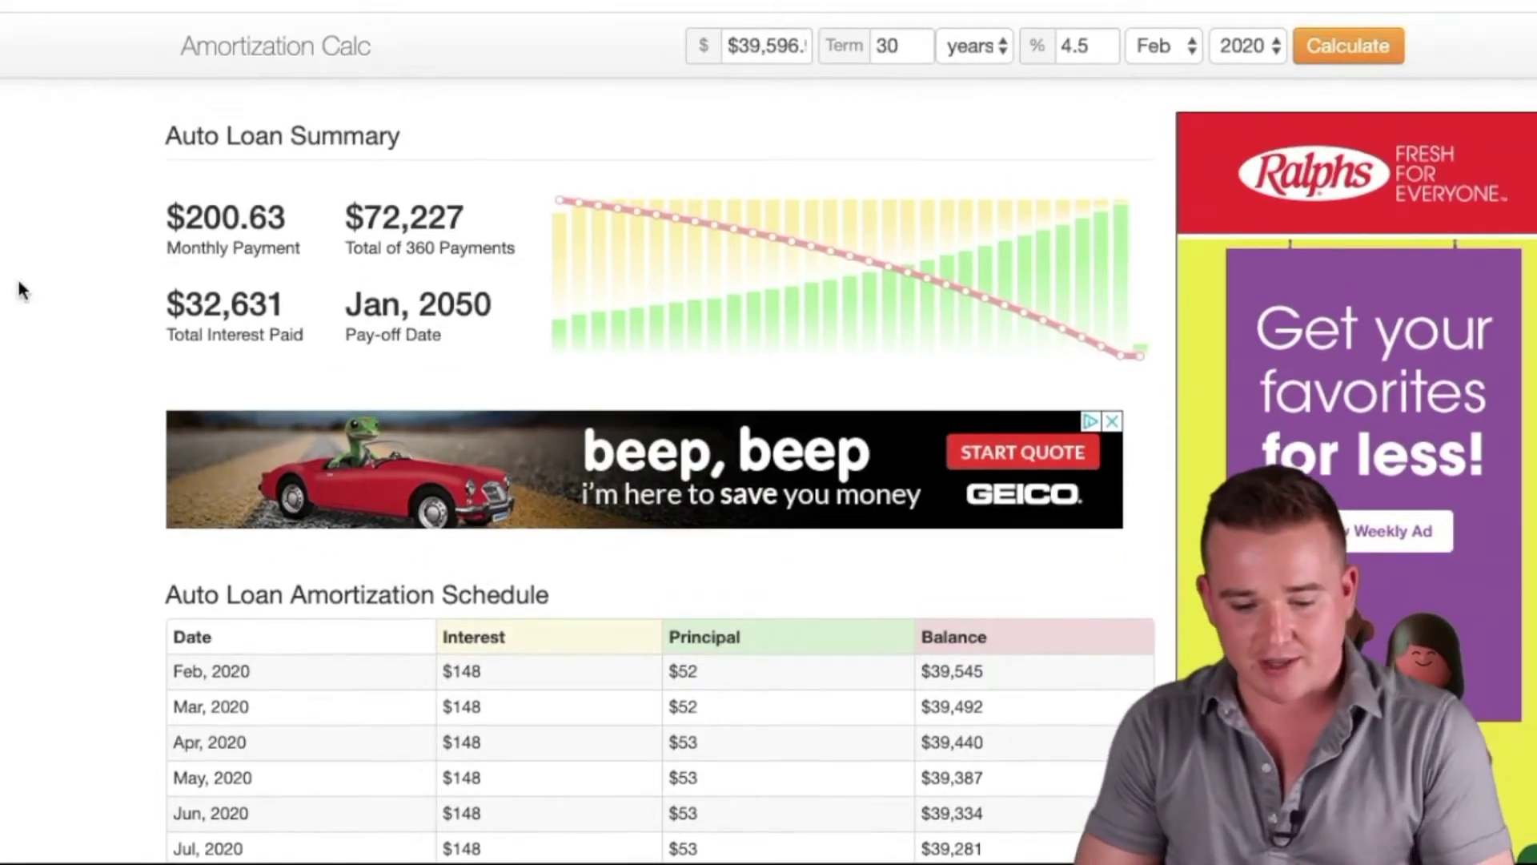
left_click(776, 50)
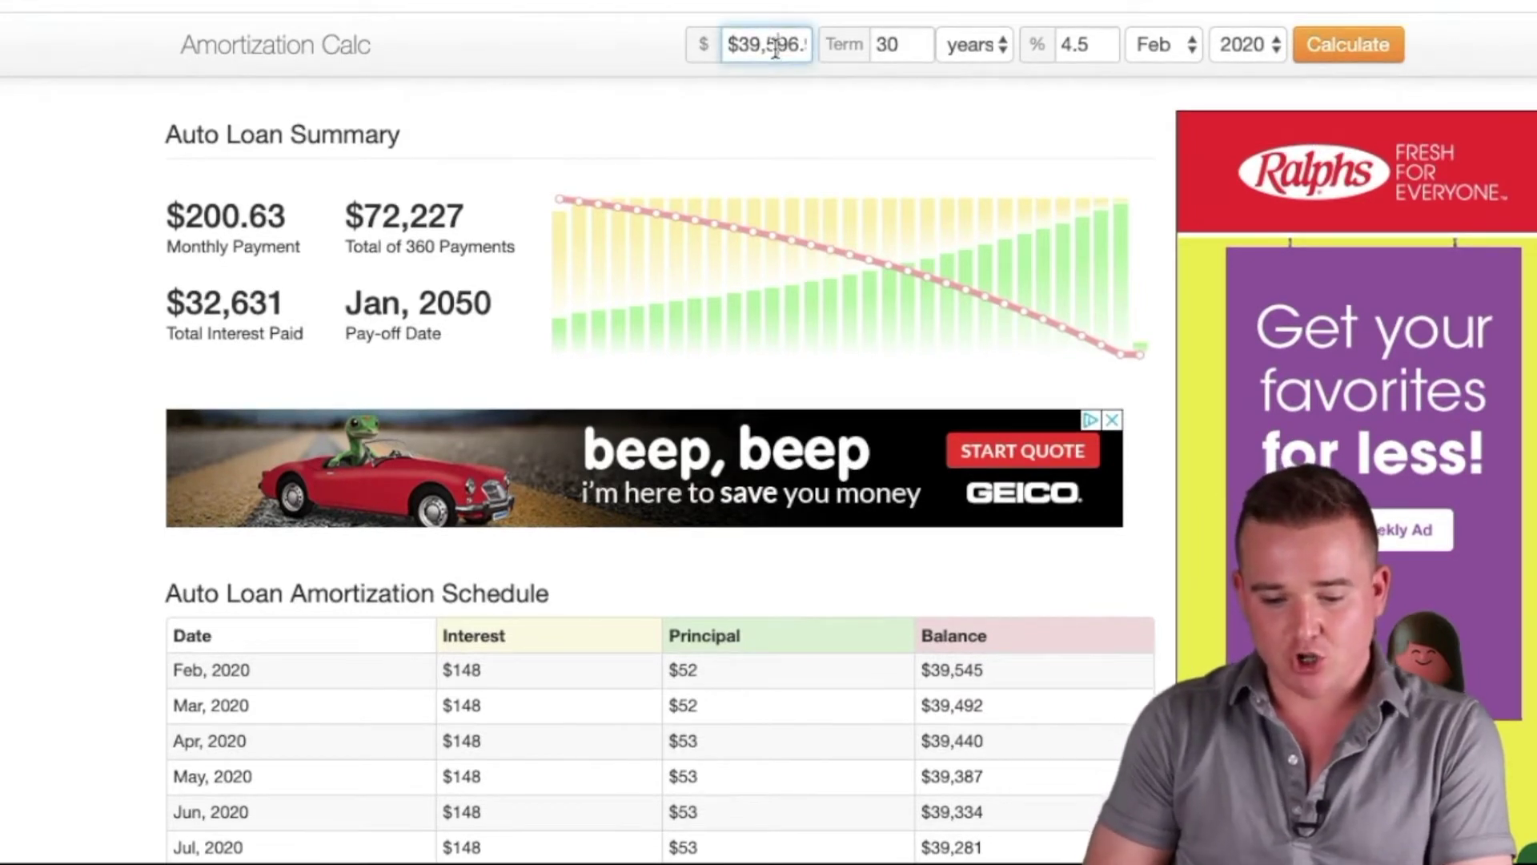
type(".95")
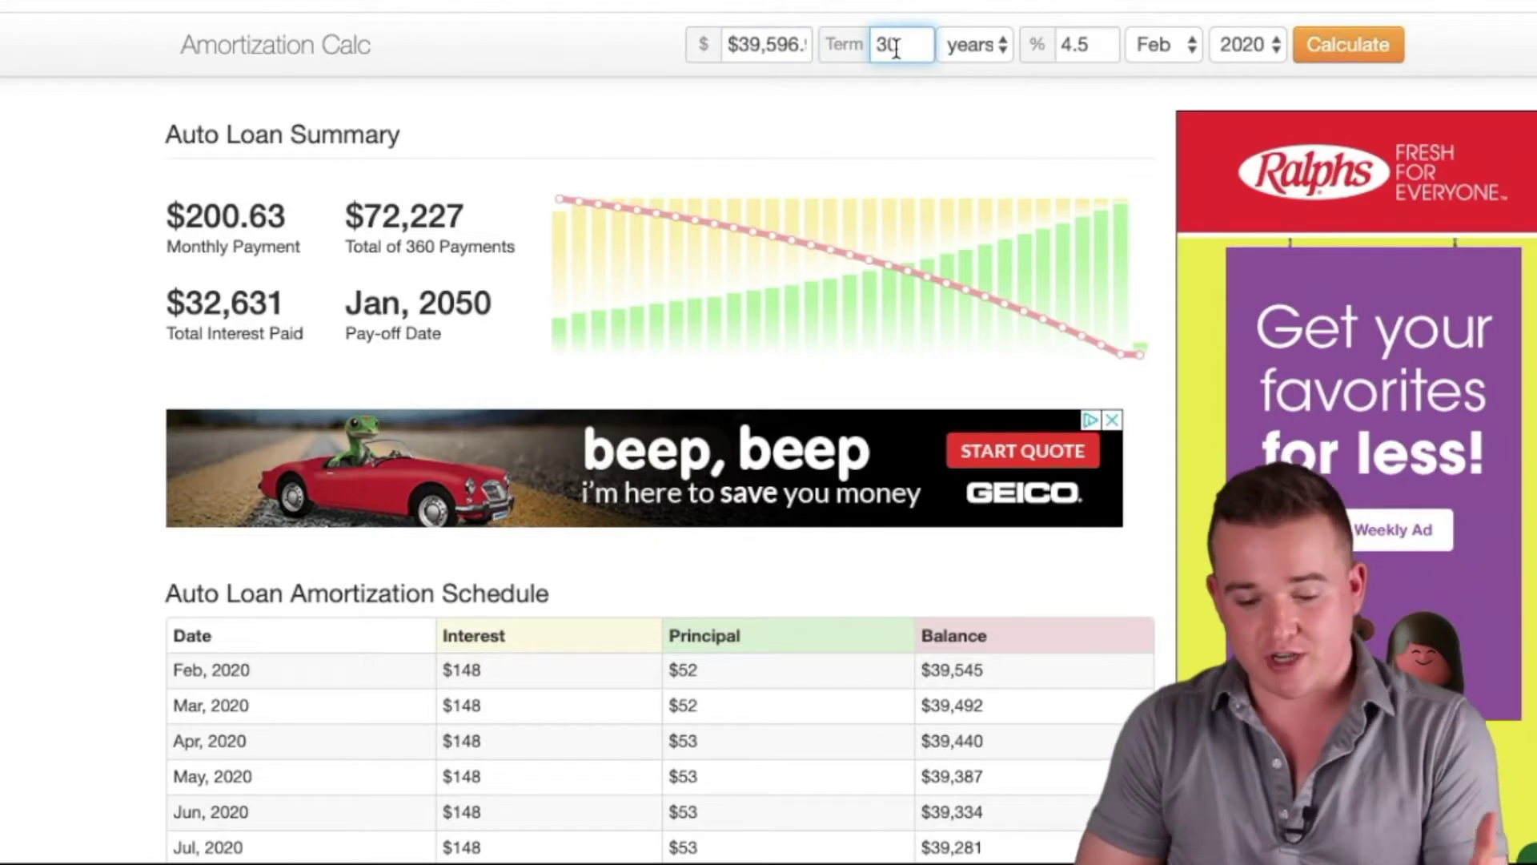
left_click(1071, 44)
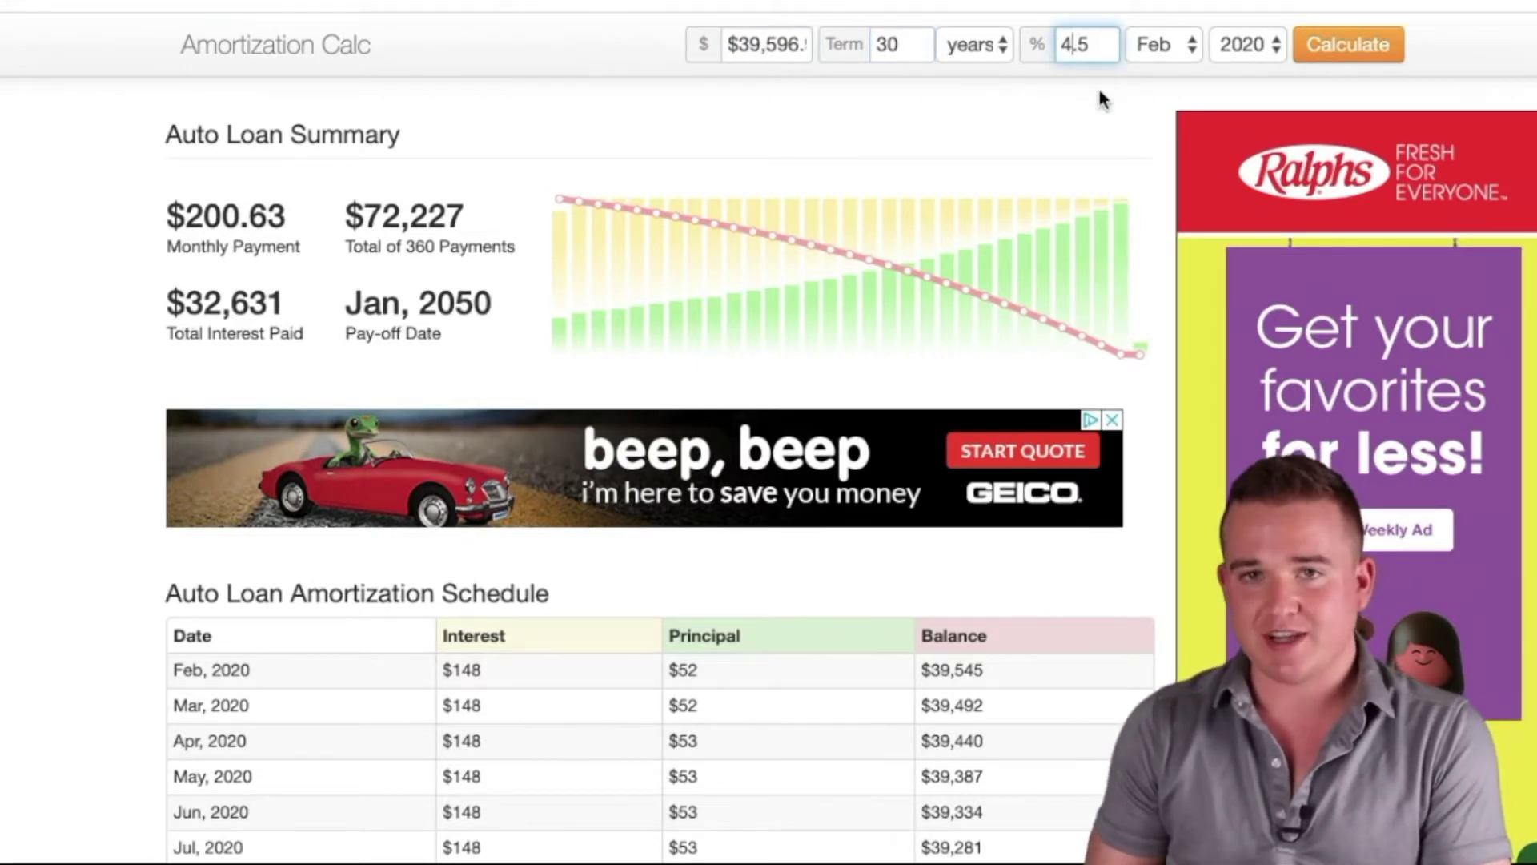
left_click(1116, 89)
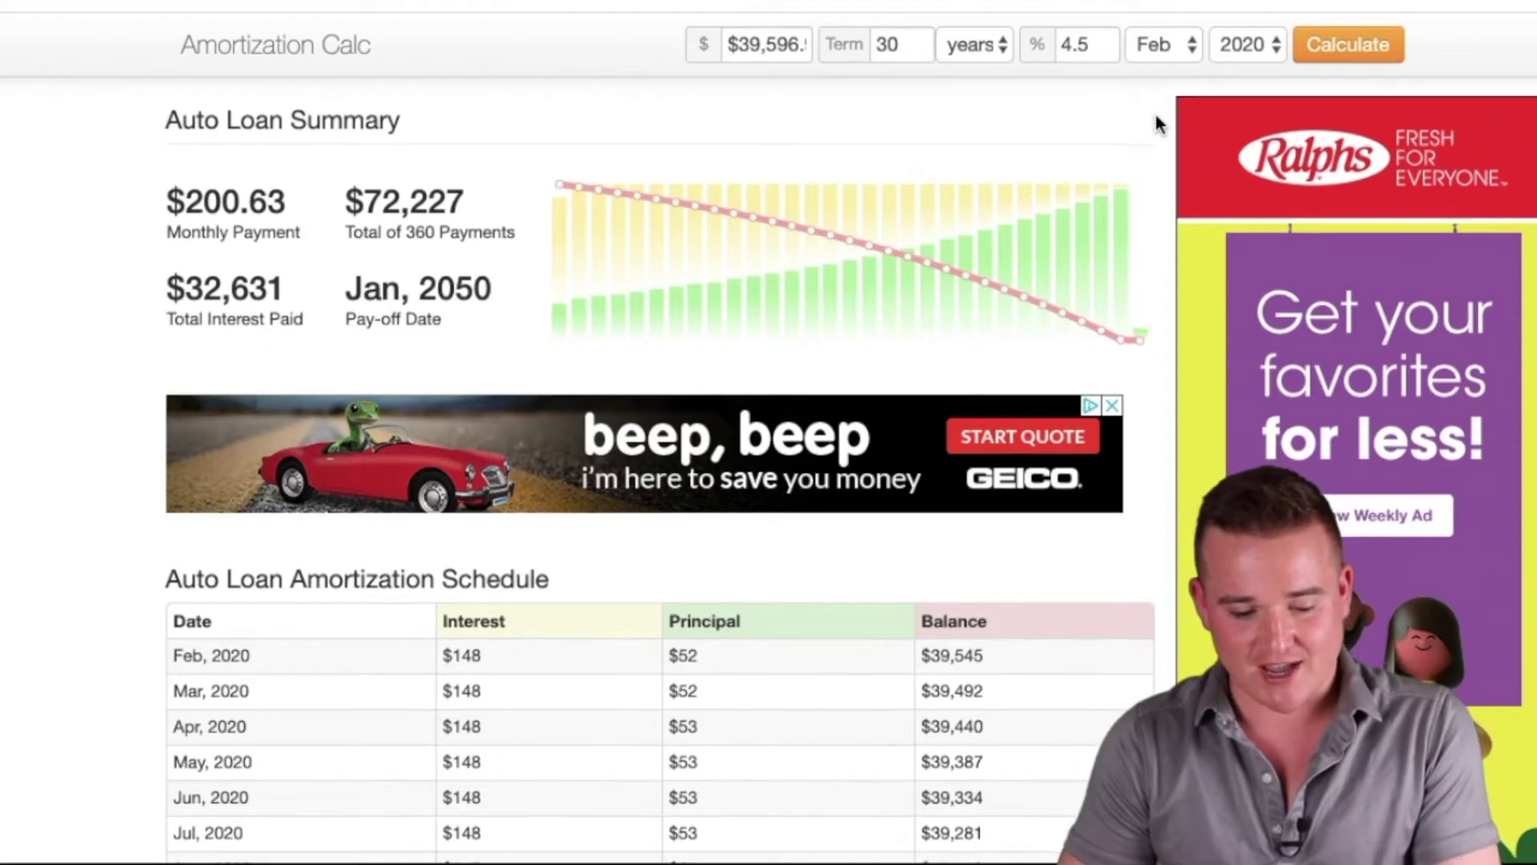
Follow the monthly balances in the amortization schedule from February 2020 through the end of 2032
scroll(339, 297, "down", 3)
scroll(340, 295, "down", 2)
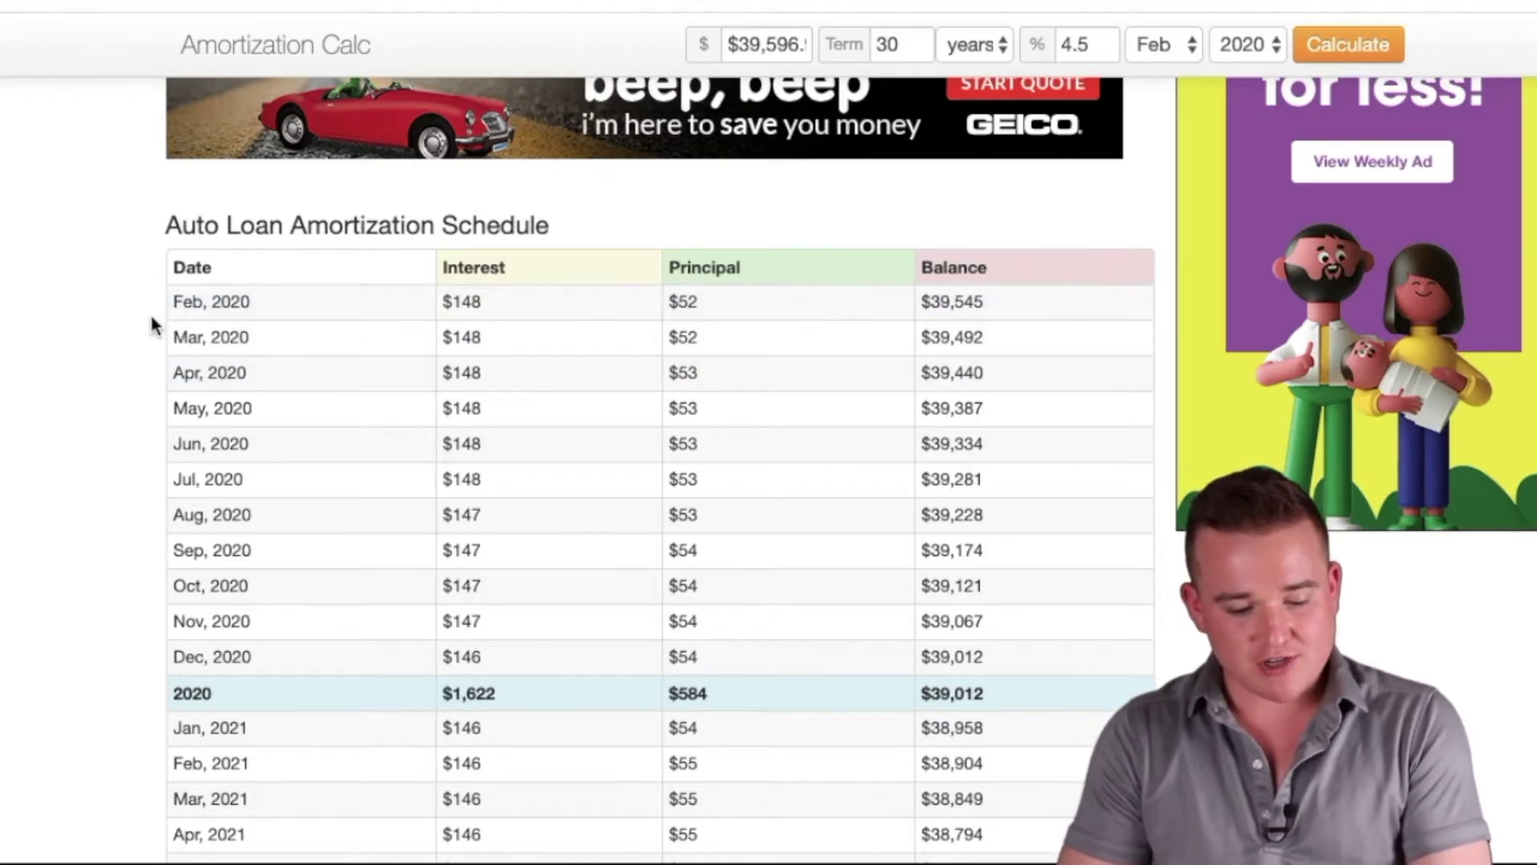
scroll(152, 324, "down", 20)
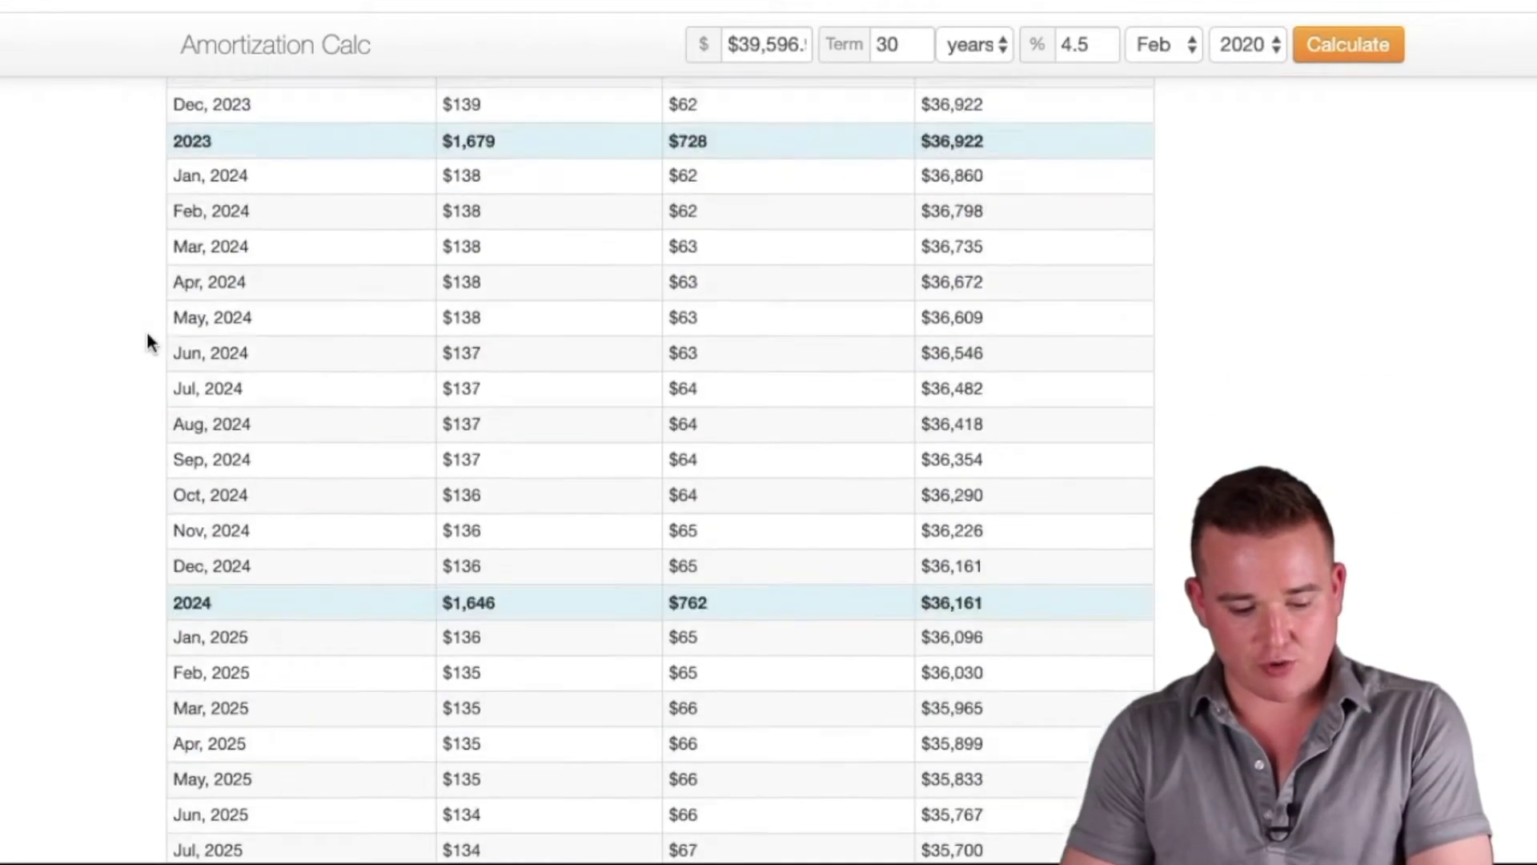
scroll(148, 336, "down", 20)
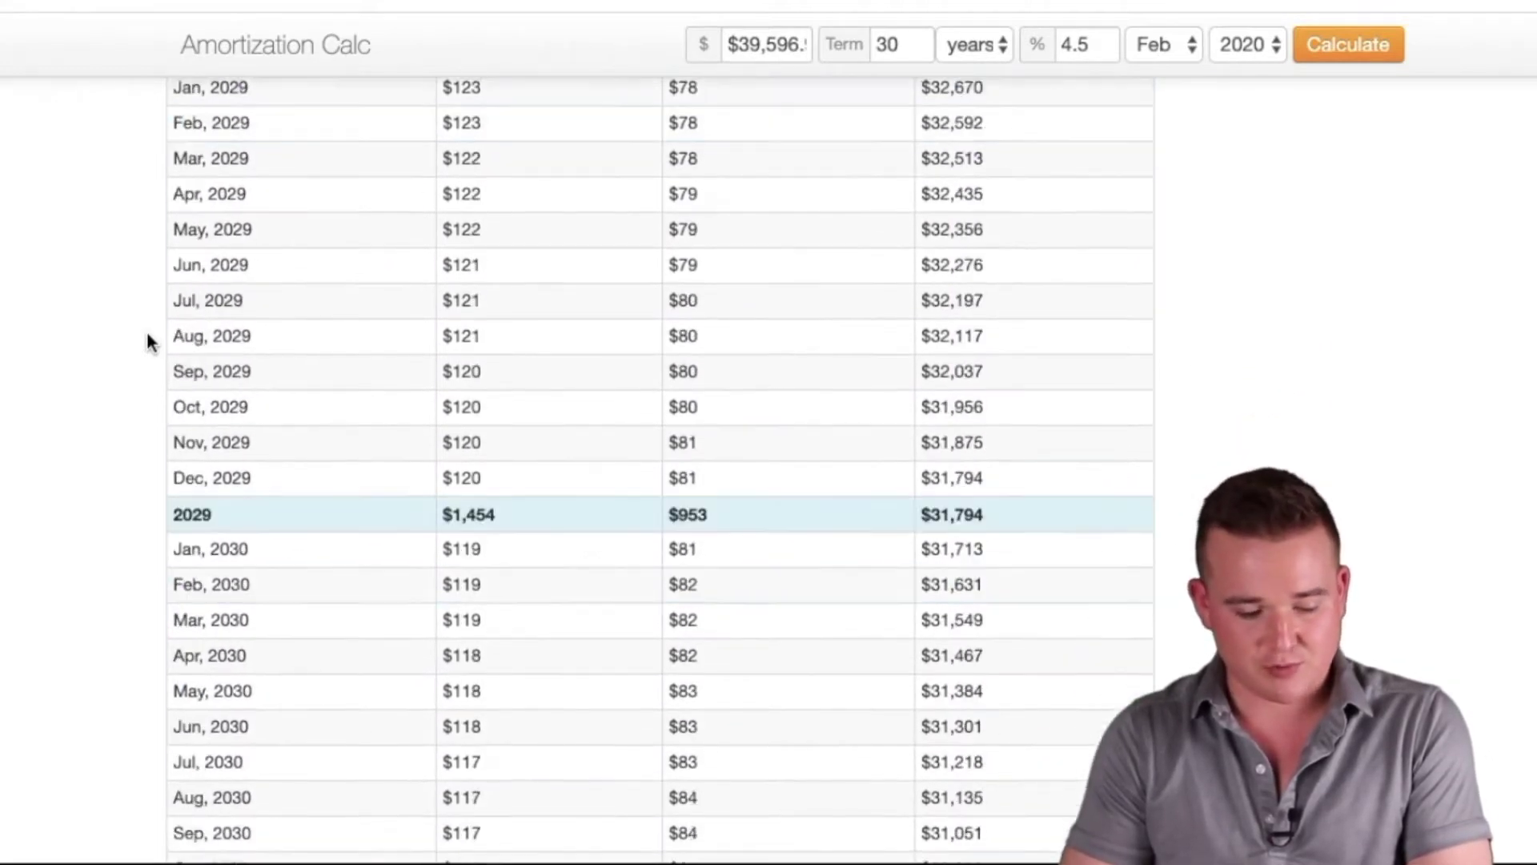
scroll(147, 343, "down", 17)
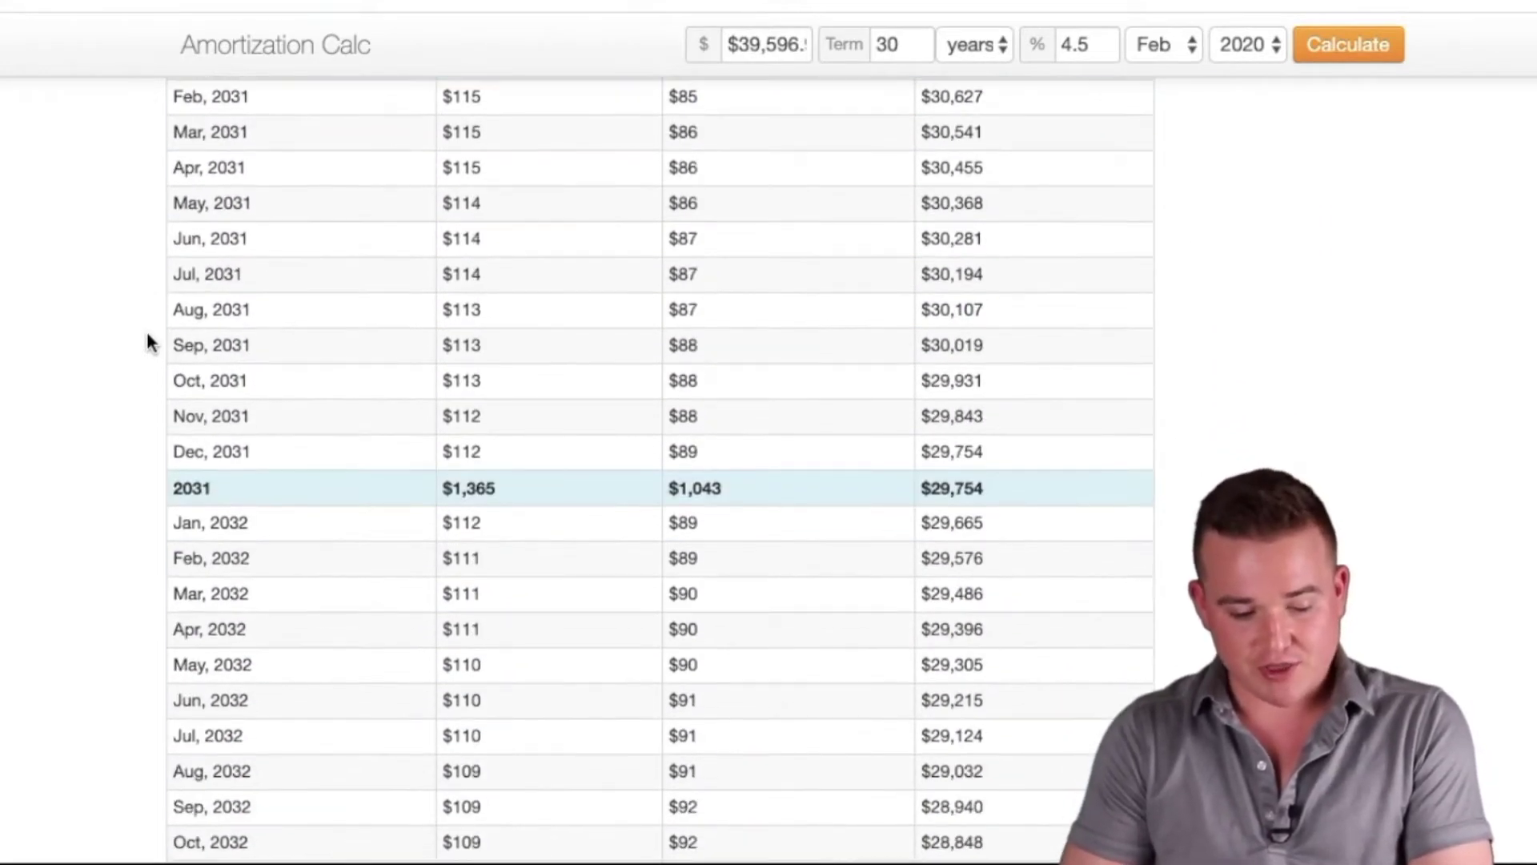
scroll(147, 342, "down", 15)
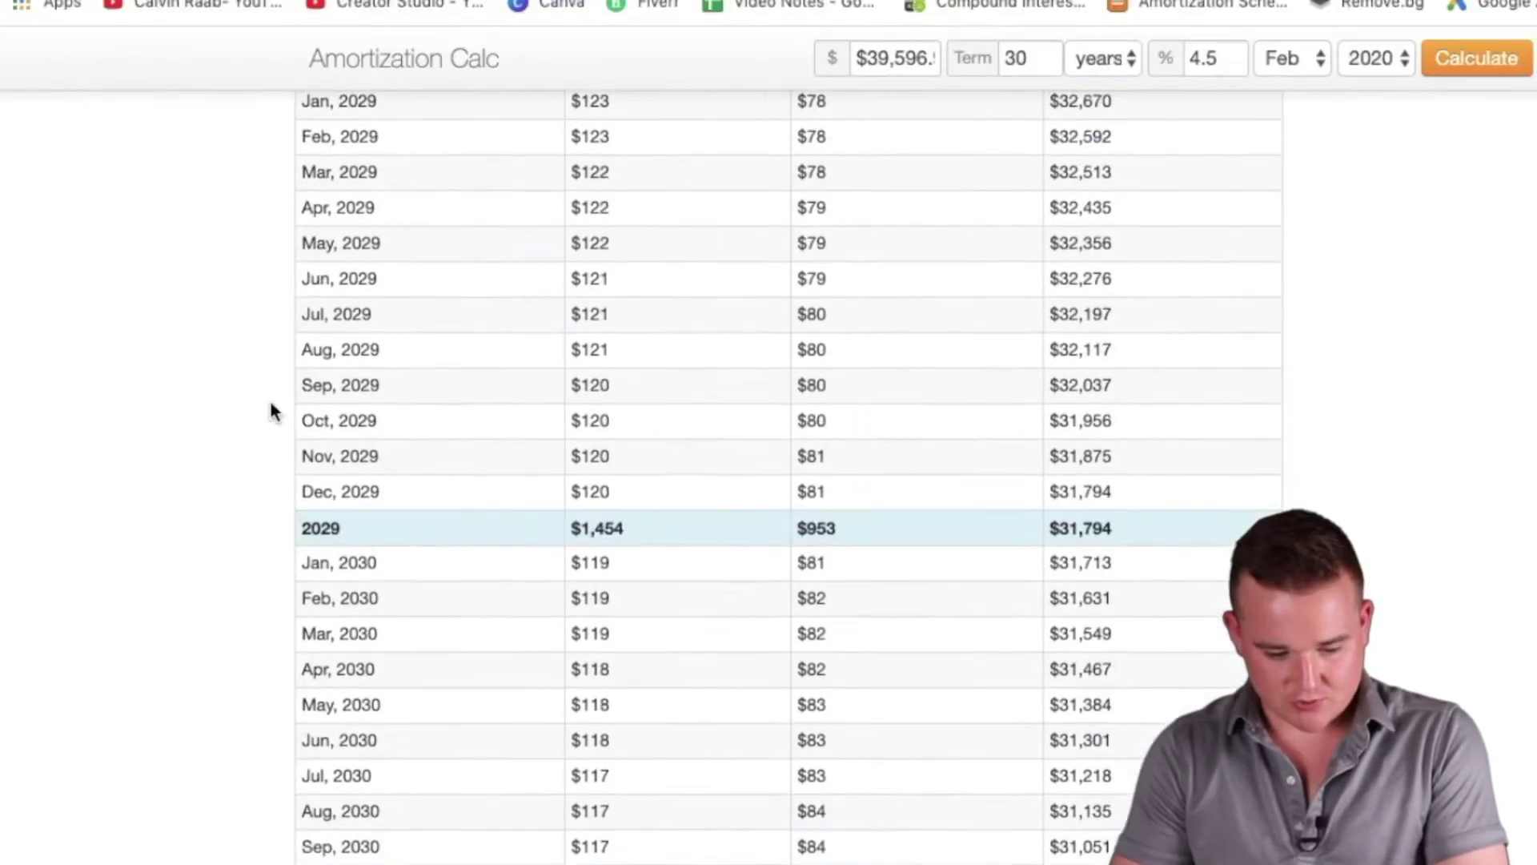
scroll(273, 410, "down", 15)
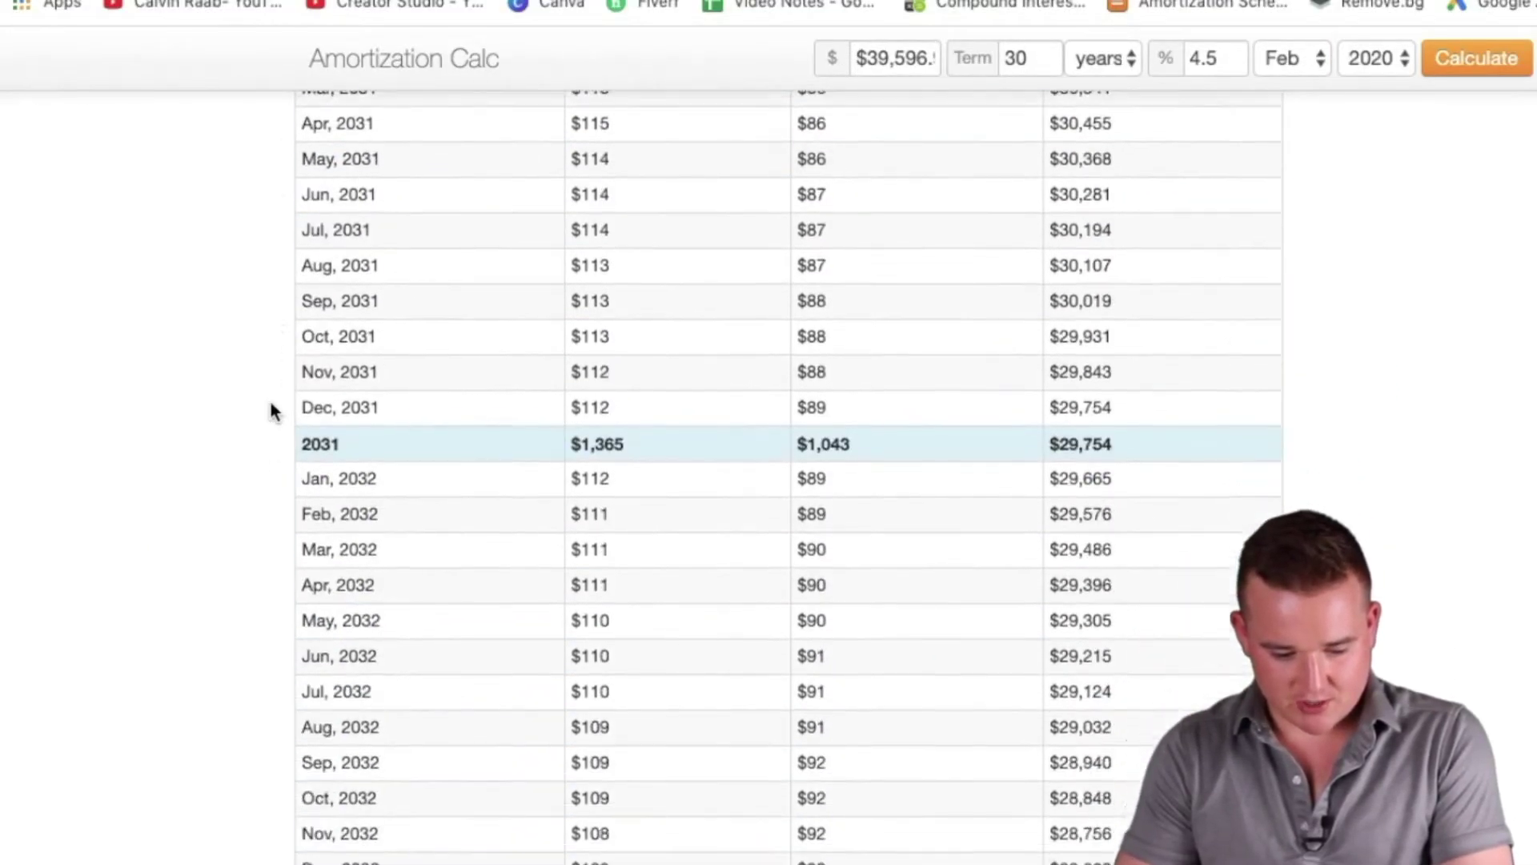
scroll(272, 410, "down", 4)
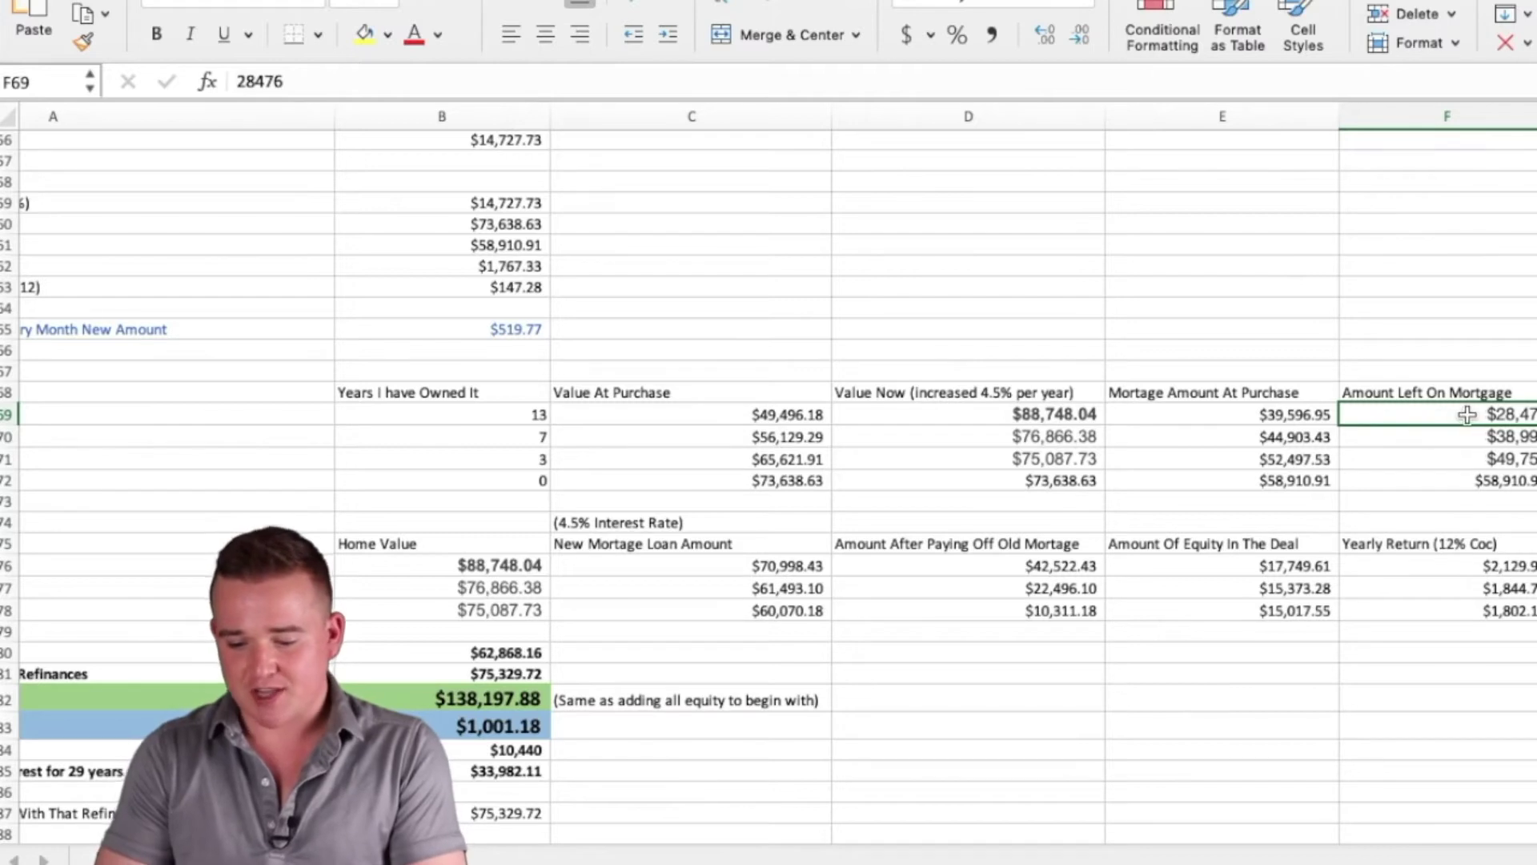
Back in the Excel sheet, compare Property 1's current value with its remaining mortgage and check its equity formula
key("Right")
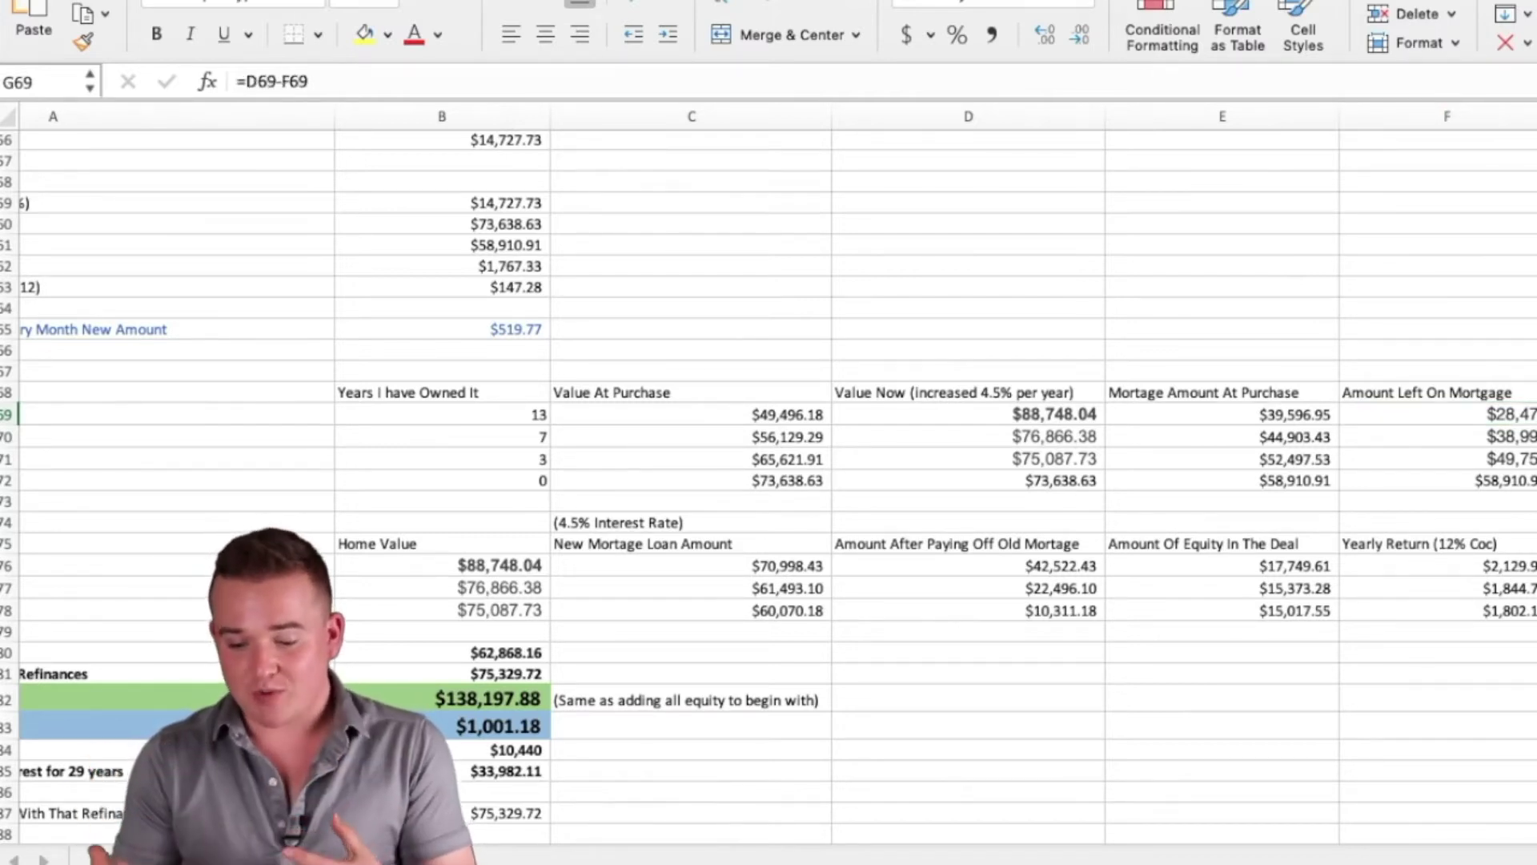
left_click(928, 415)
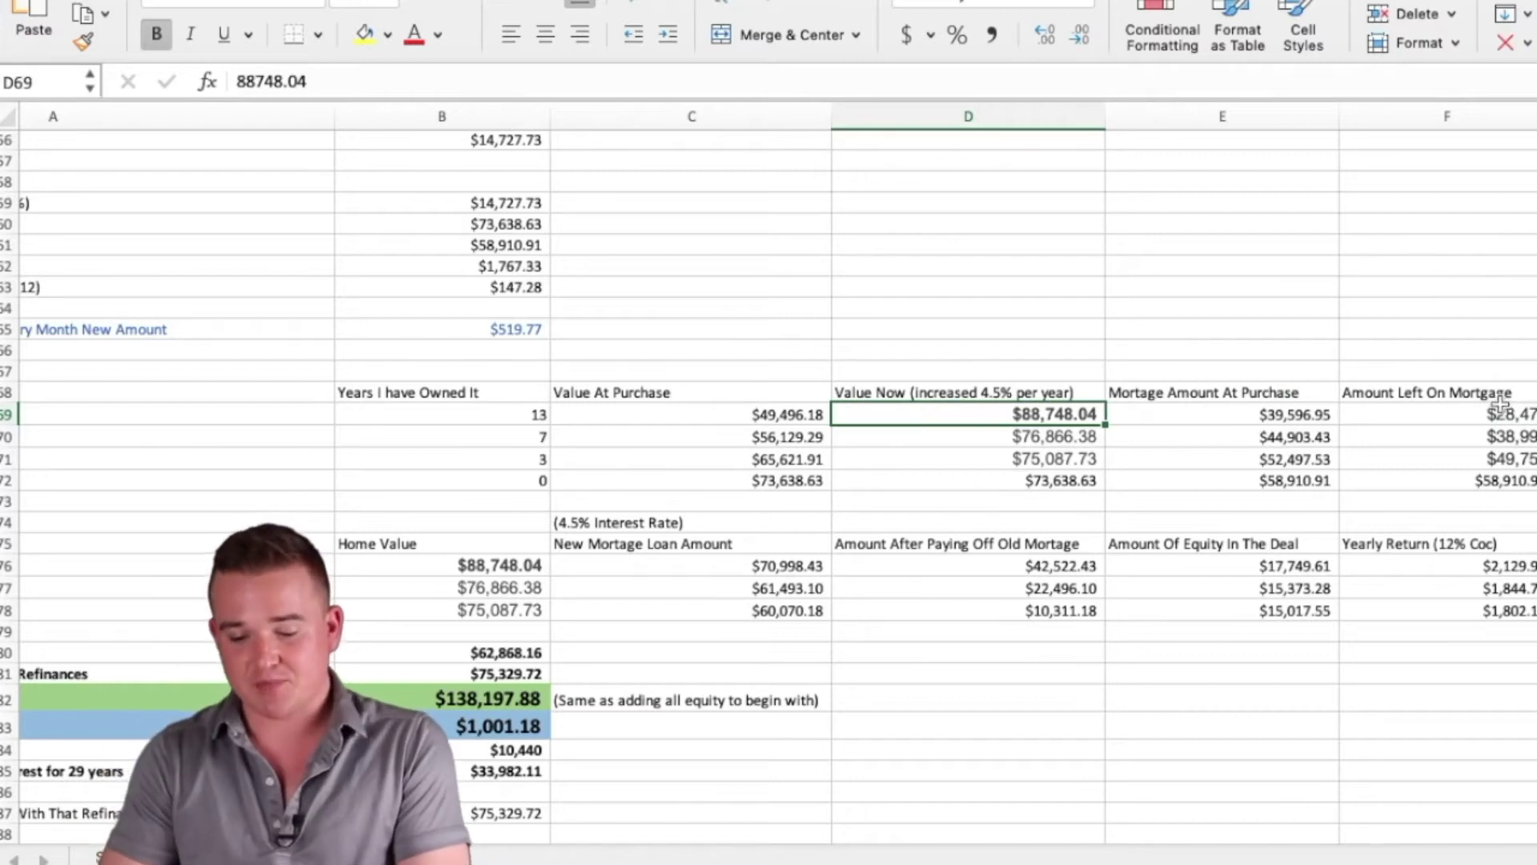
left_click(1444, 416)
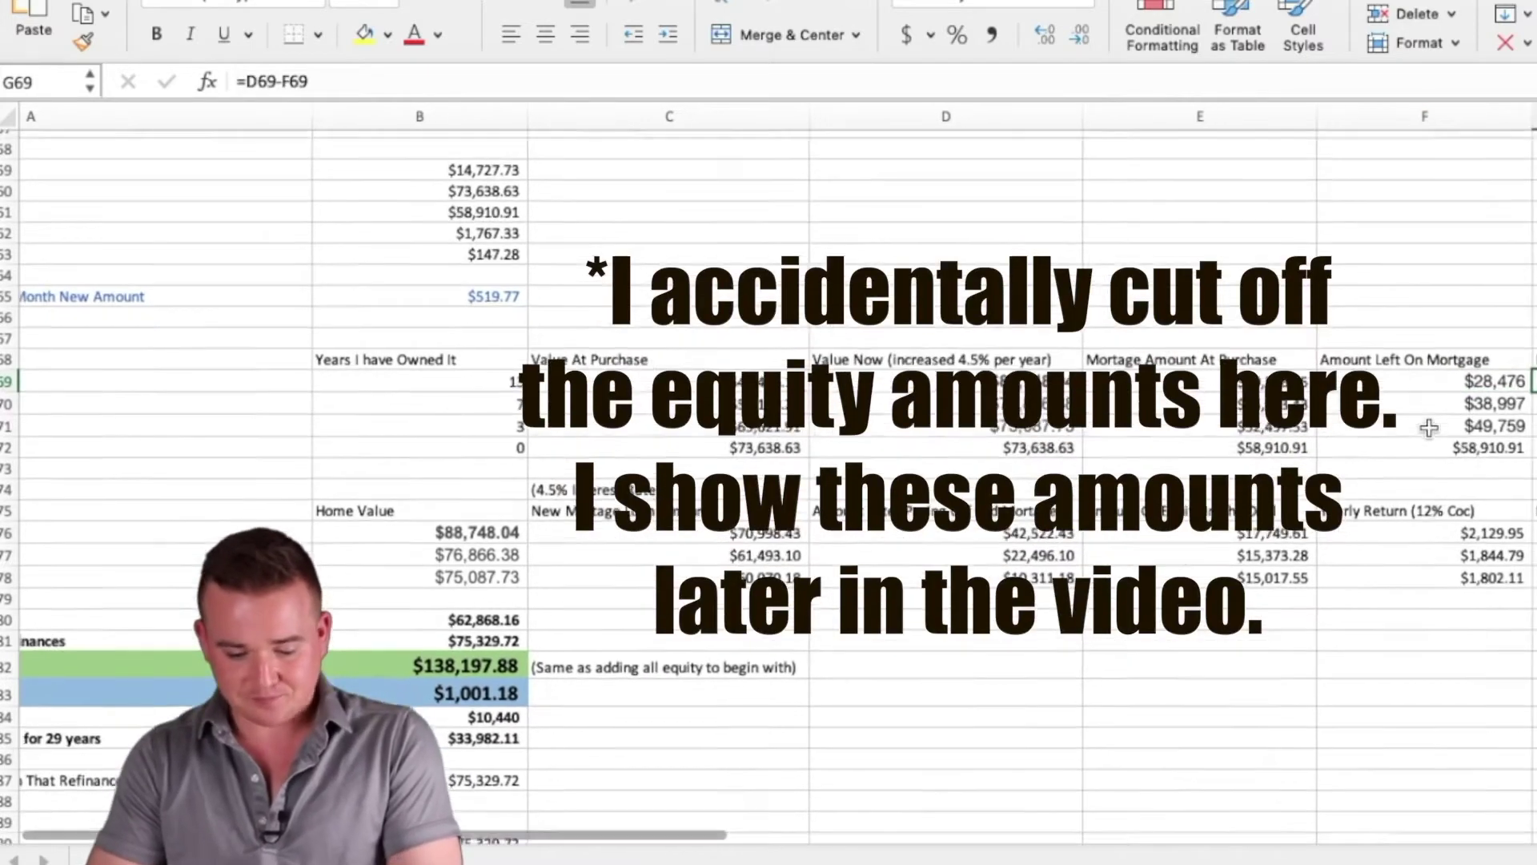
Check Property 2's current value, mortgage amount at purchase, amount left on the mortgage and equity
left_click(927, 400)
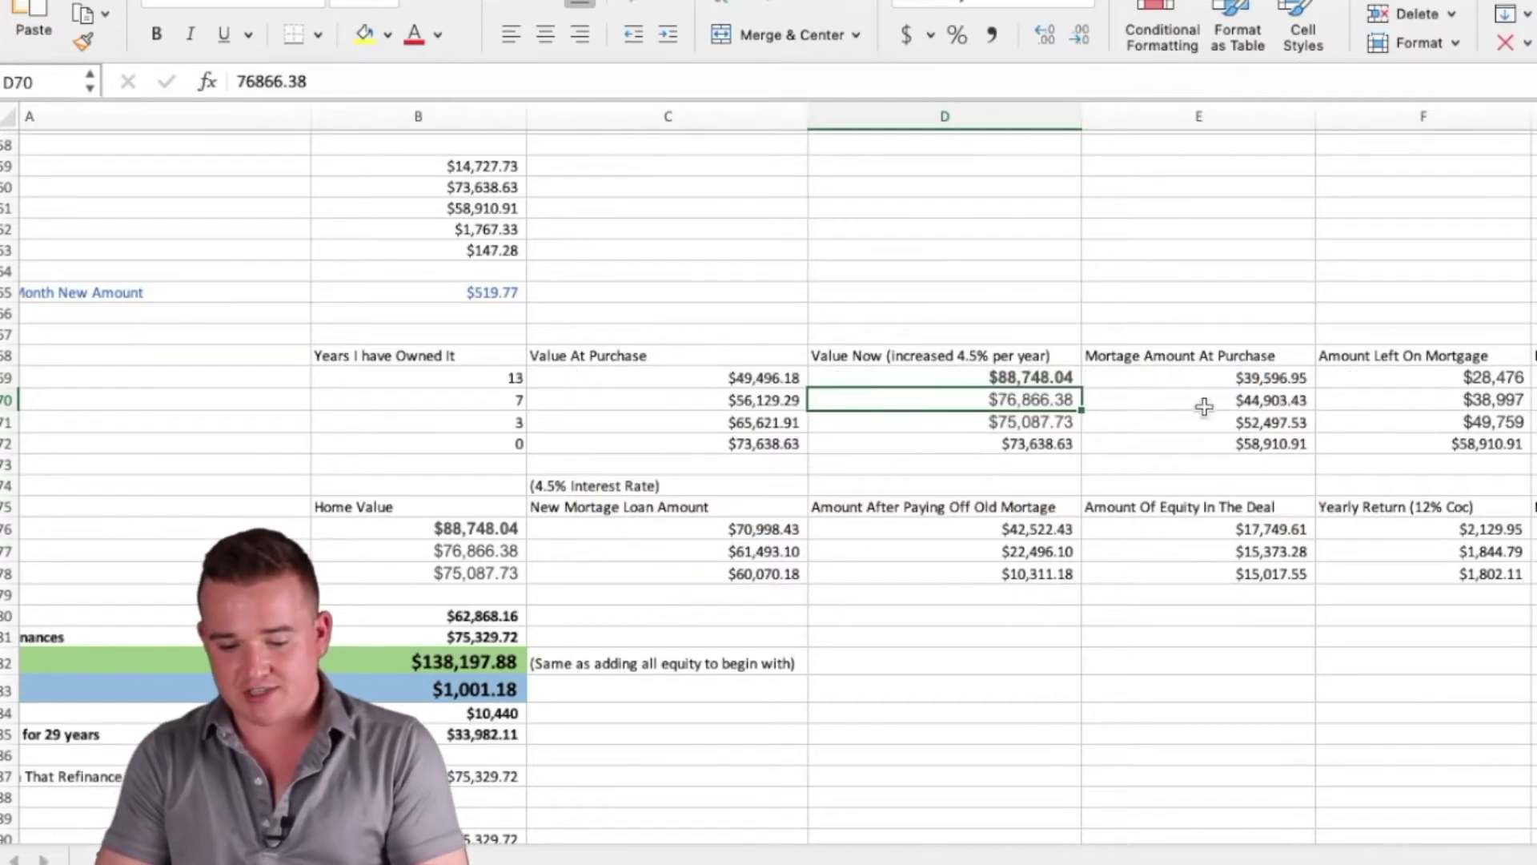
left_click(1205, 402)
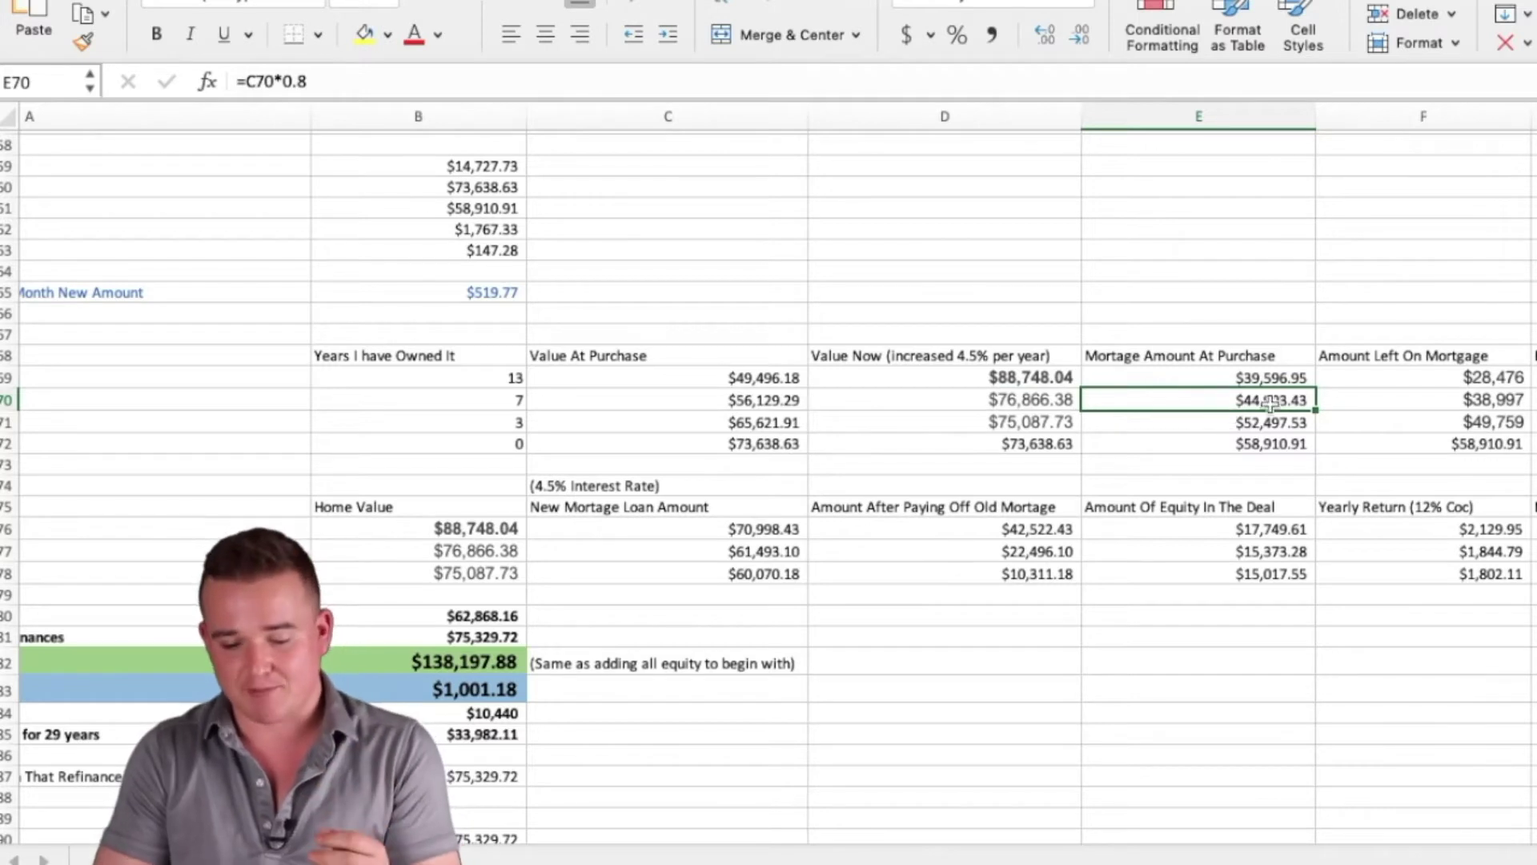
left_click(1382, 405)
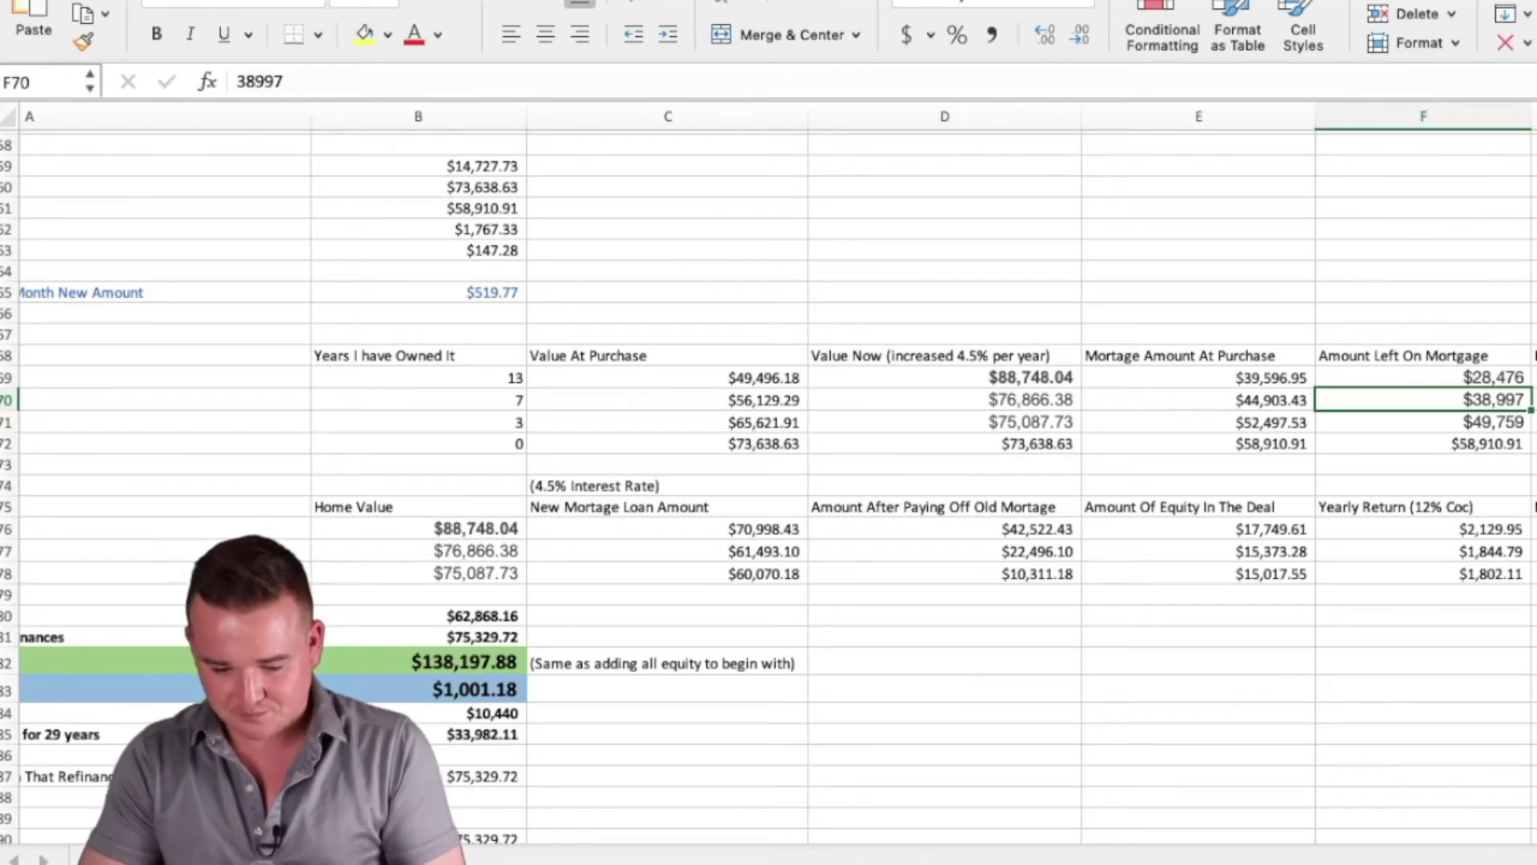
key("Right")
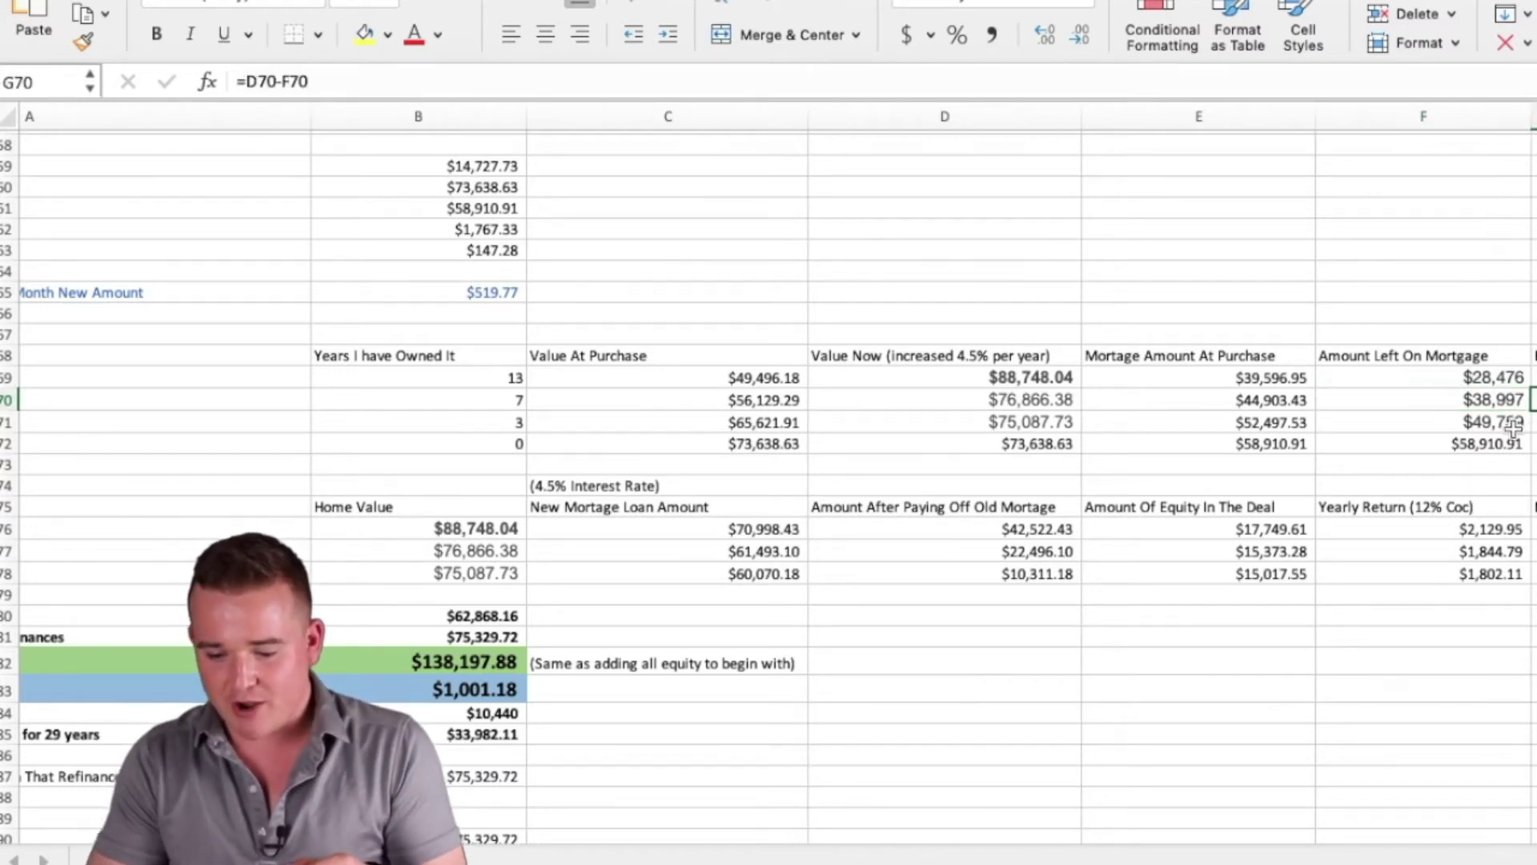
Go through the Equity column for Properties 1 to 4 and compare it with the rest of the net worth table
key("Up")
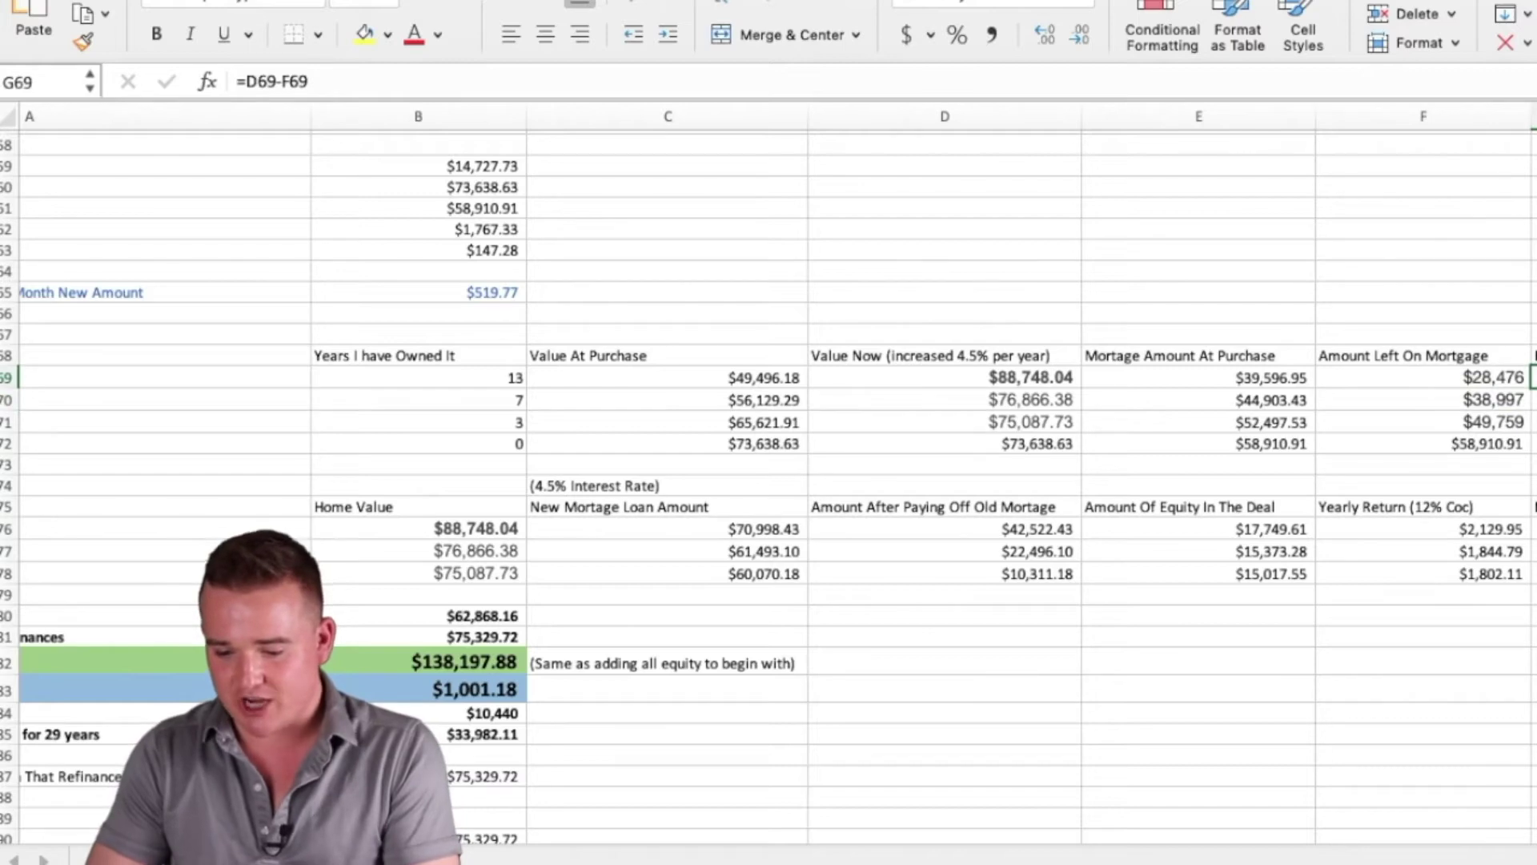
key("Down")
key("Down")
key("Down")
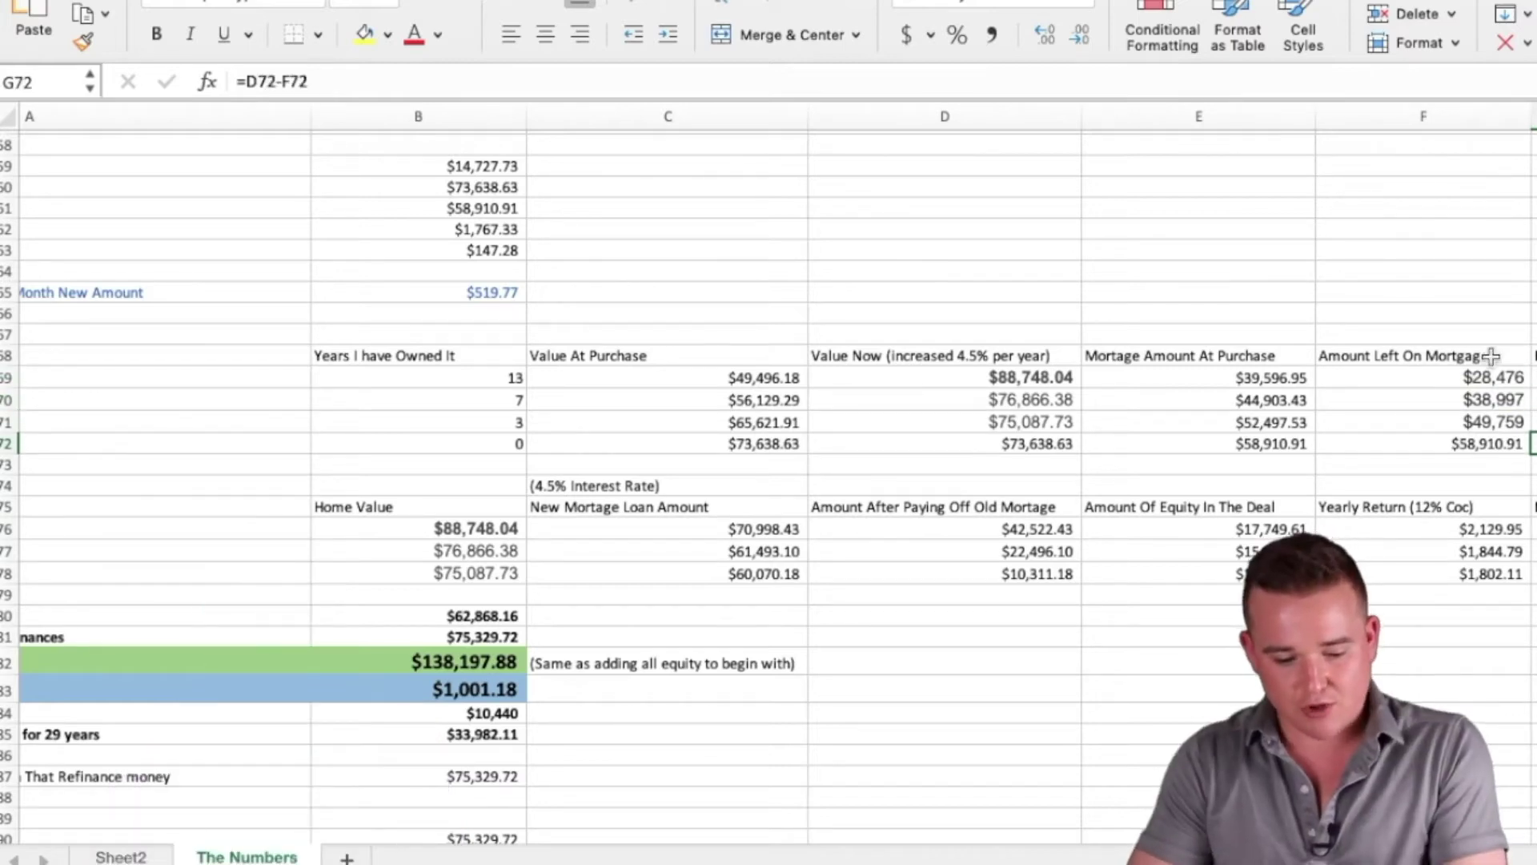
scroll(1490, 355, "left", 5)
scroll(1064, 421, "right", 3)
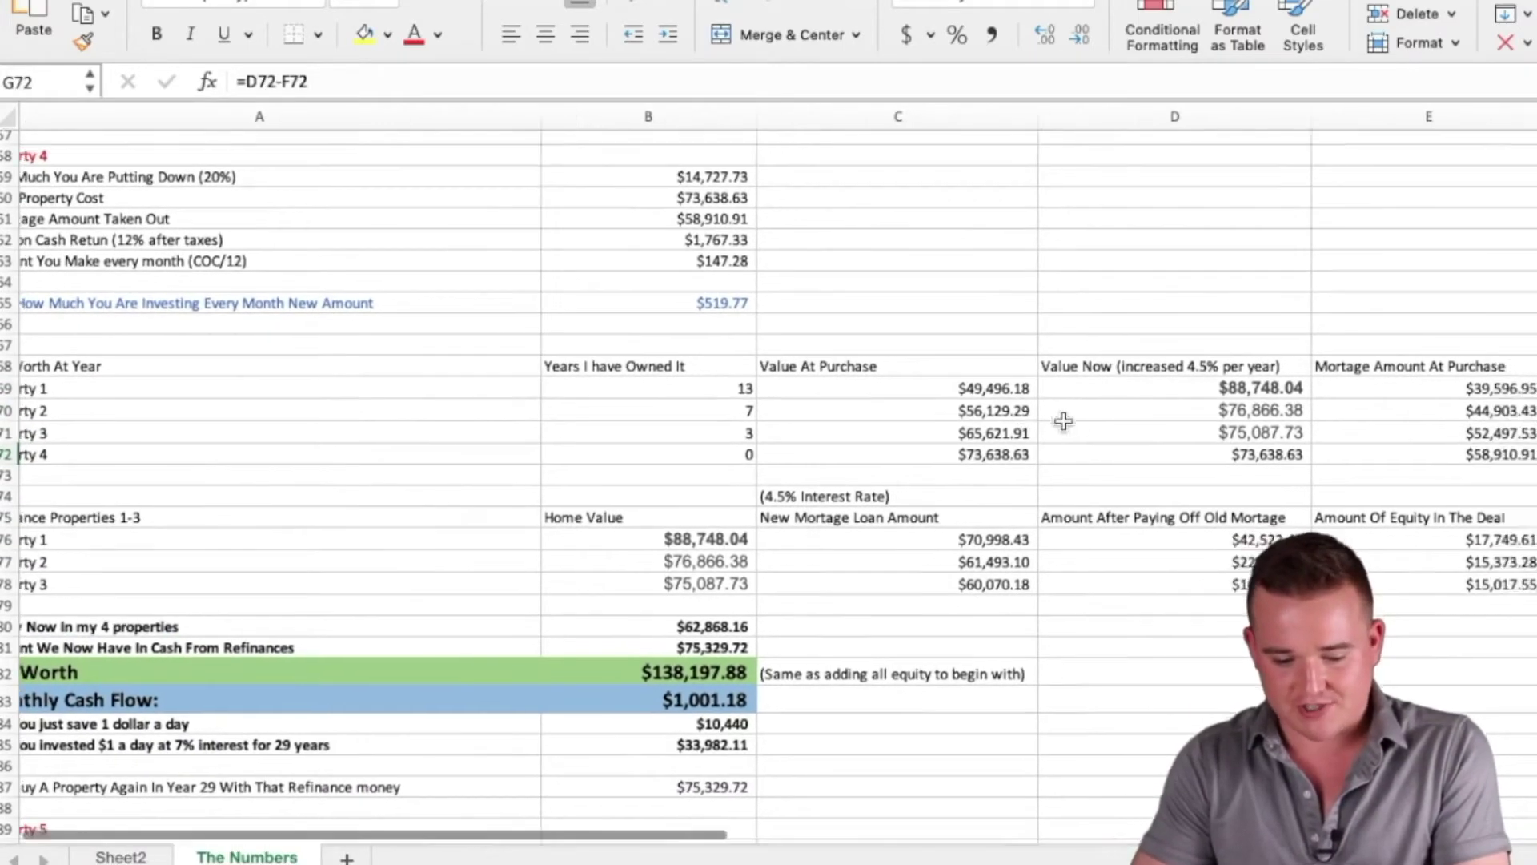
scroll(1063, 421, "right", 4)
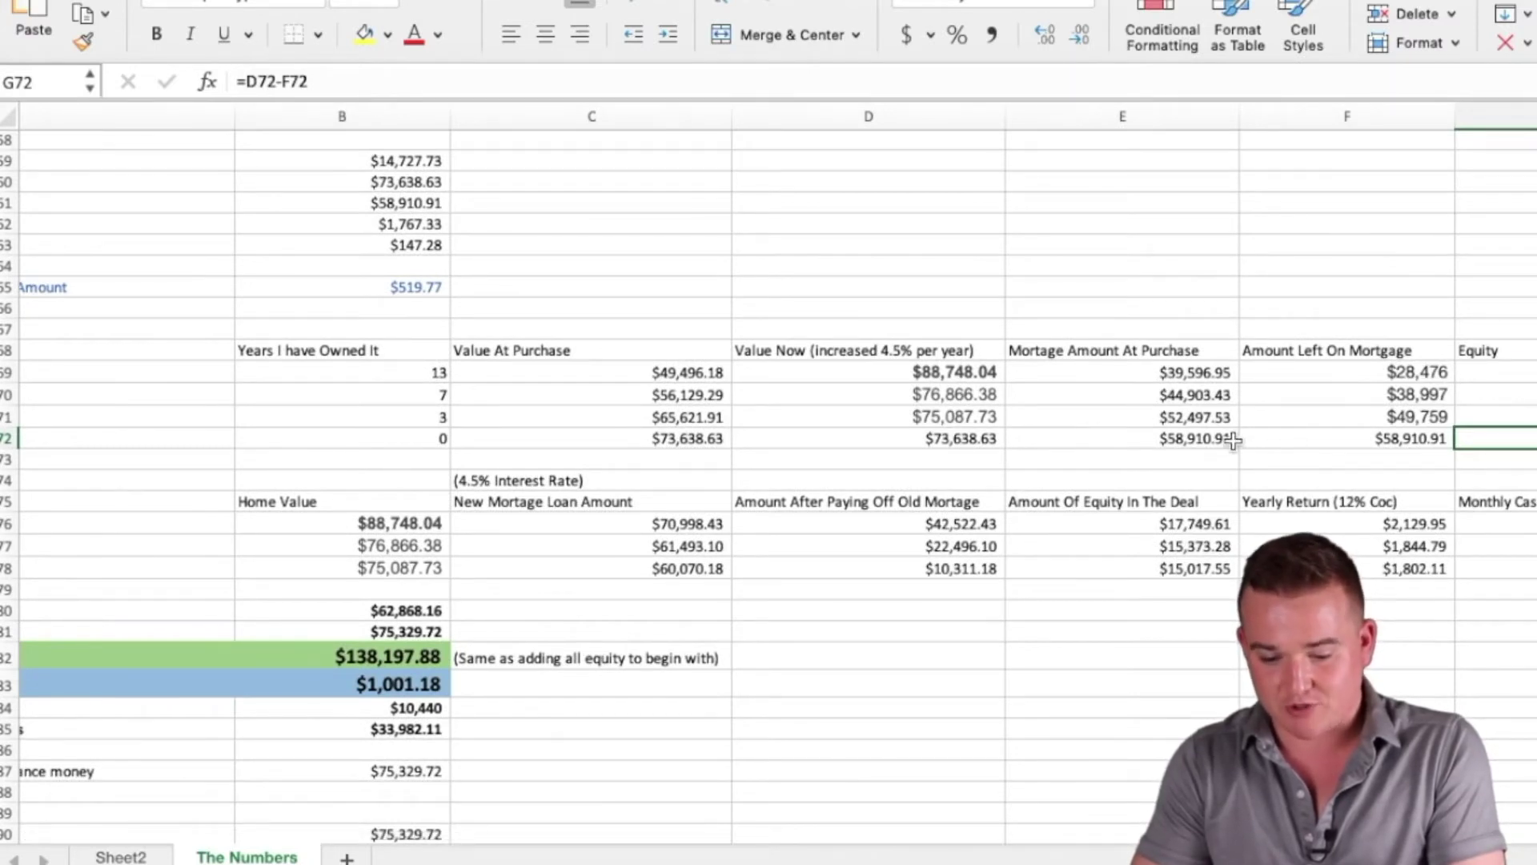
Check Property 4's mortgage amount at purchase, amount left on the mortgage and equity
left_click(1278, 439)
key("Left")
key("Right")
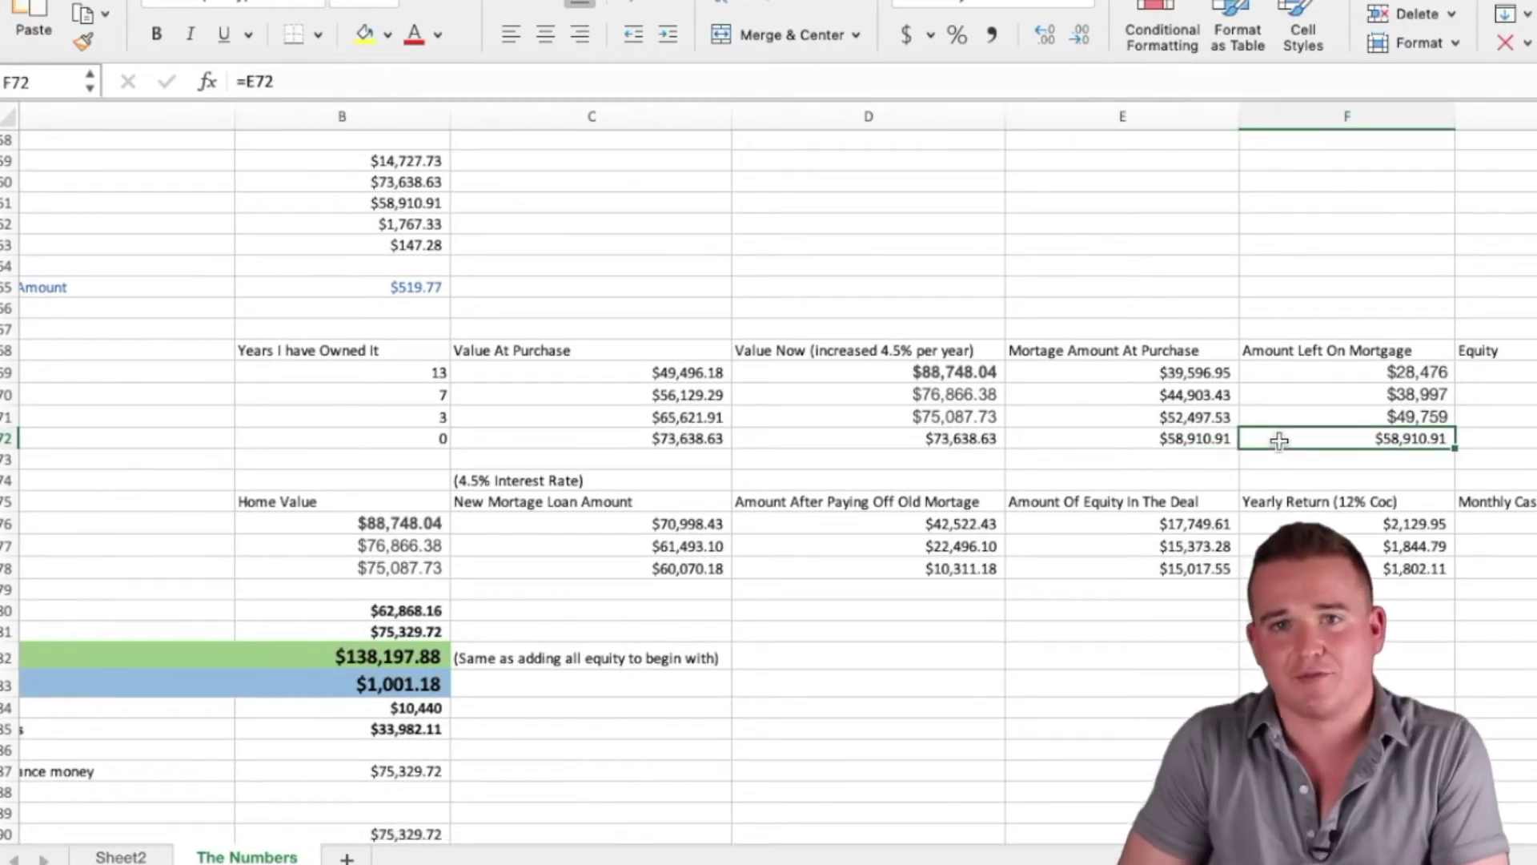
key("Right")
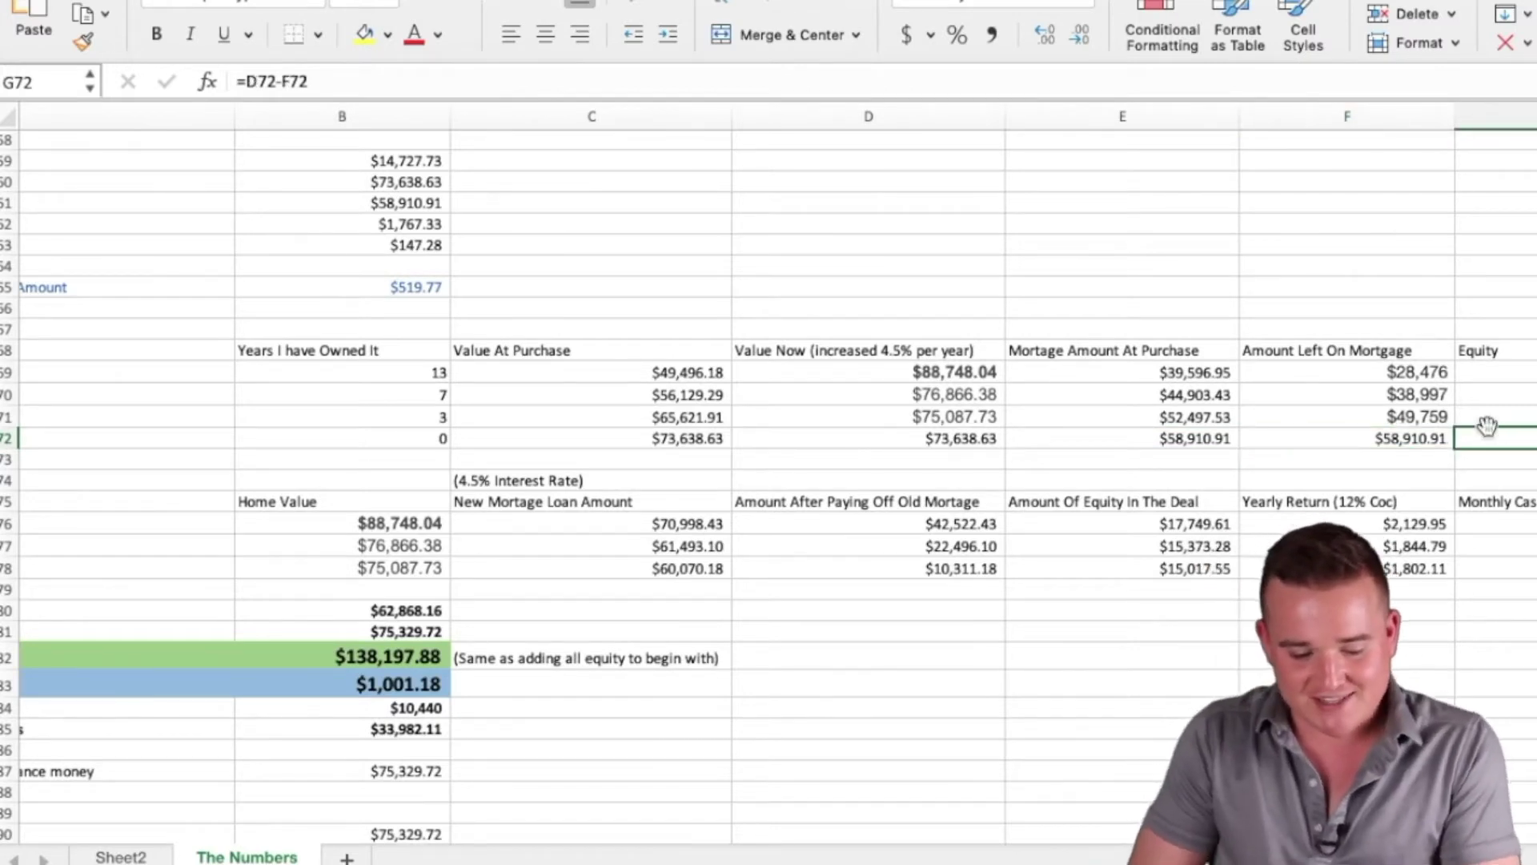
Find the Refinance Properties 1-3 table below the net worth table and select its heading
scroll(1487, 426, "left", 4)
scroll(1487, 427, "down", 2)
scroll(1487, 426, "left", 2)
scroll(1487, 427, "up", 1)
scroll(606, 483, "up", 1)
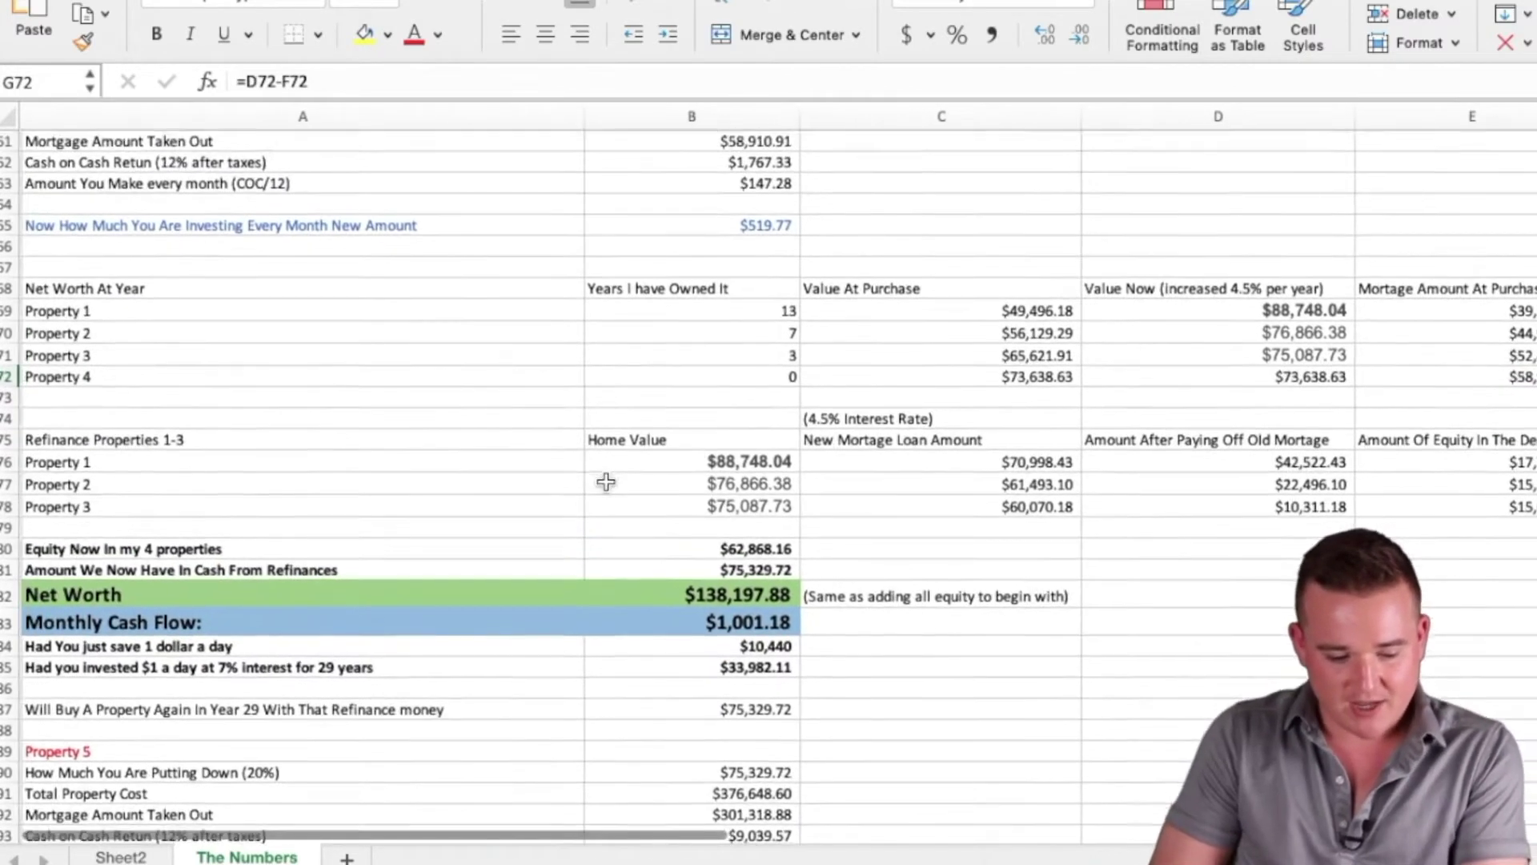
left_click(352, 445)
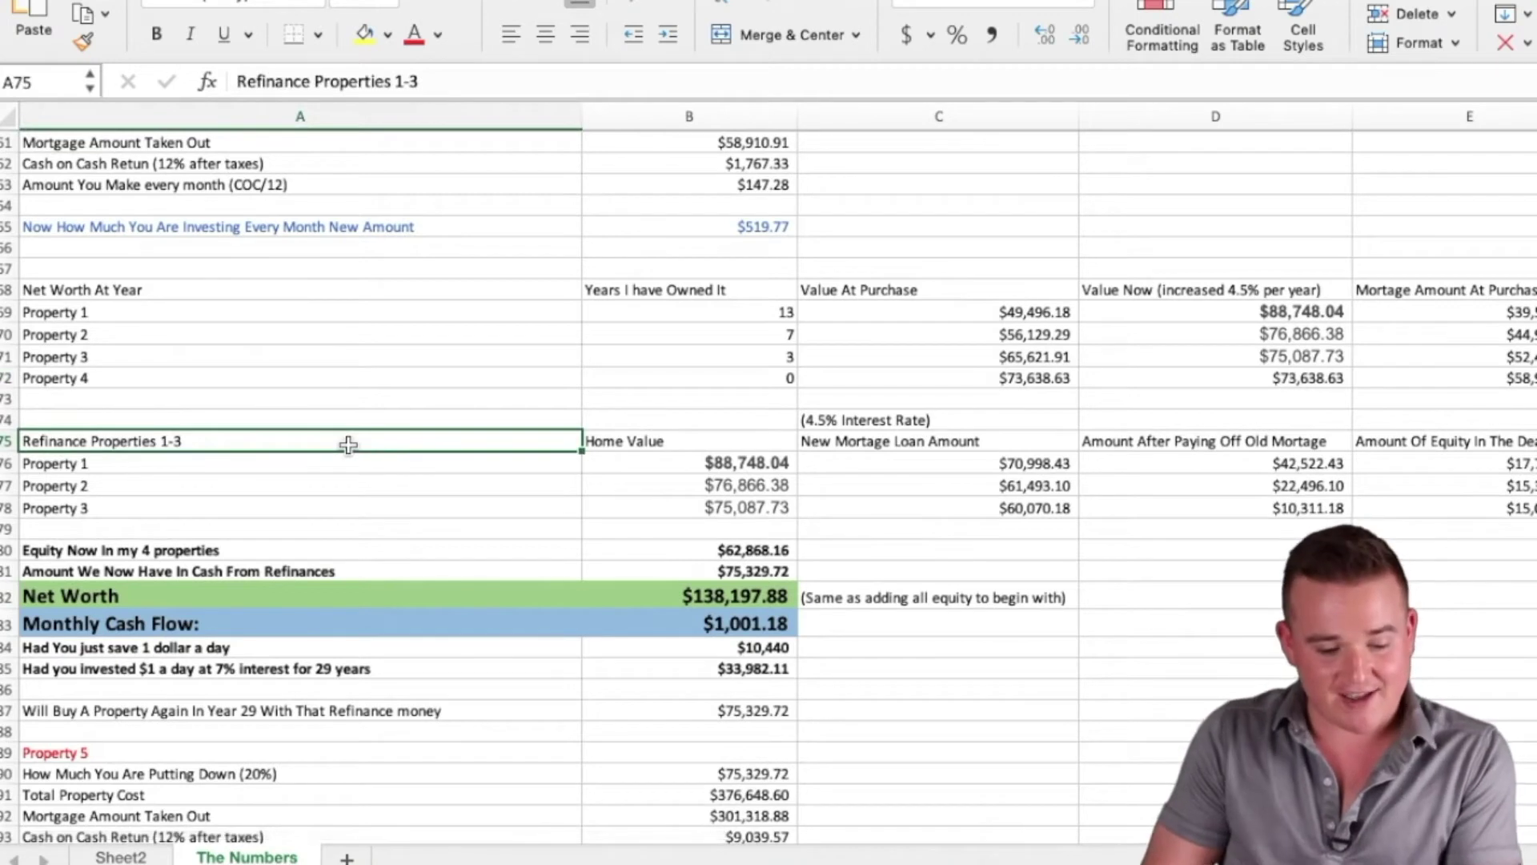
Go through Properties 1 to 3 in the net worth table, and check Property 1's home value in the refinance table
left_click(201, 310)
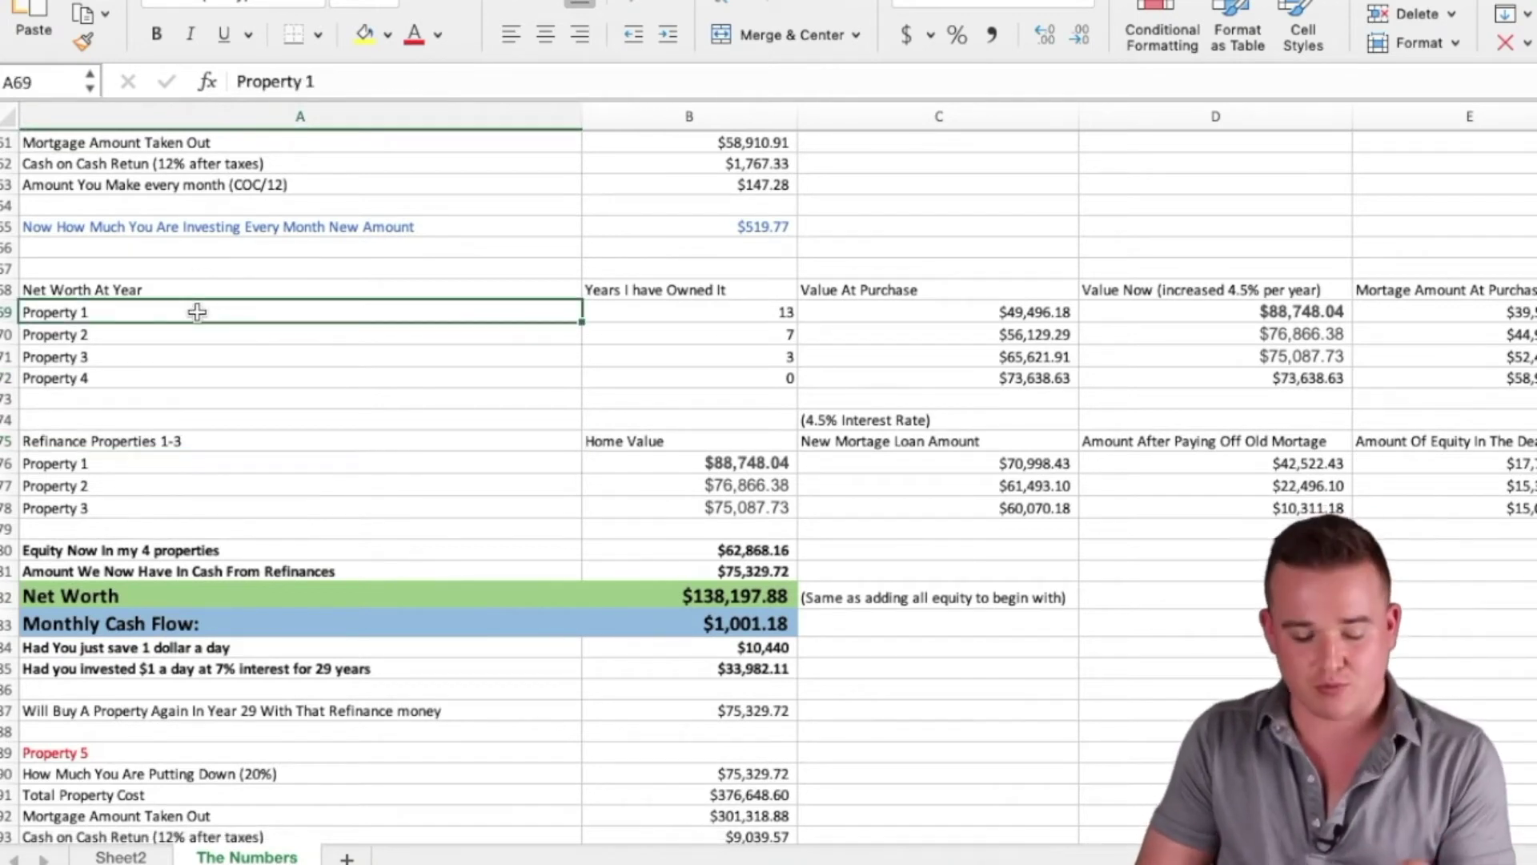
key("Down")
key("Down")
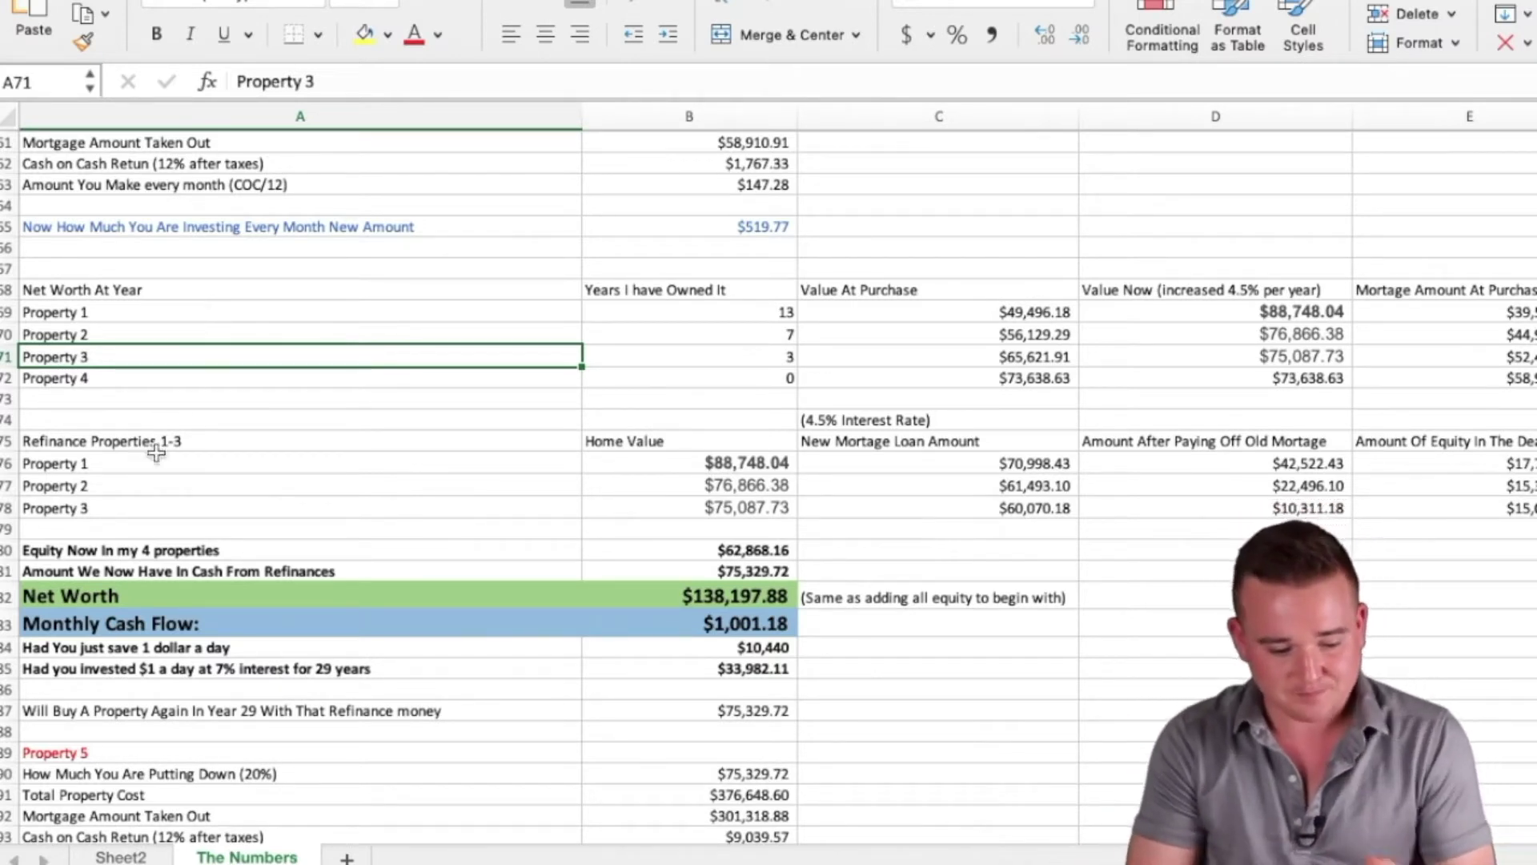
left_click(665, 471)
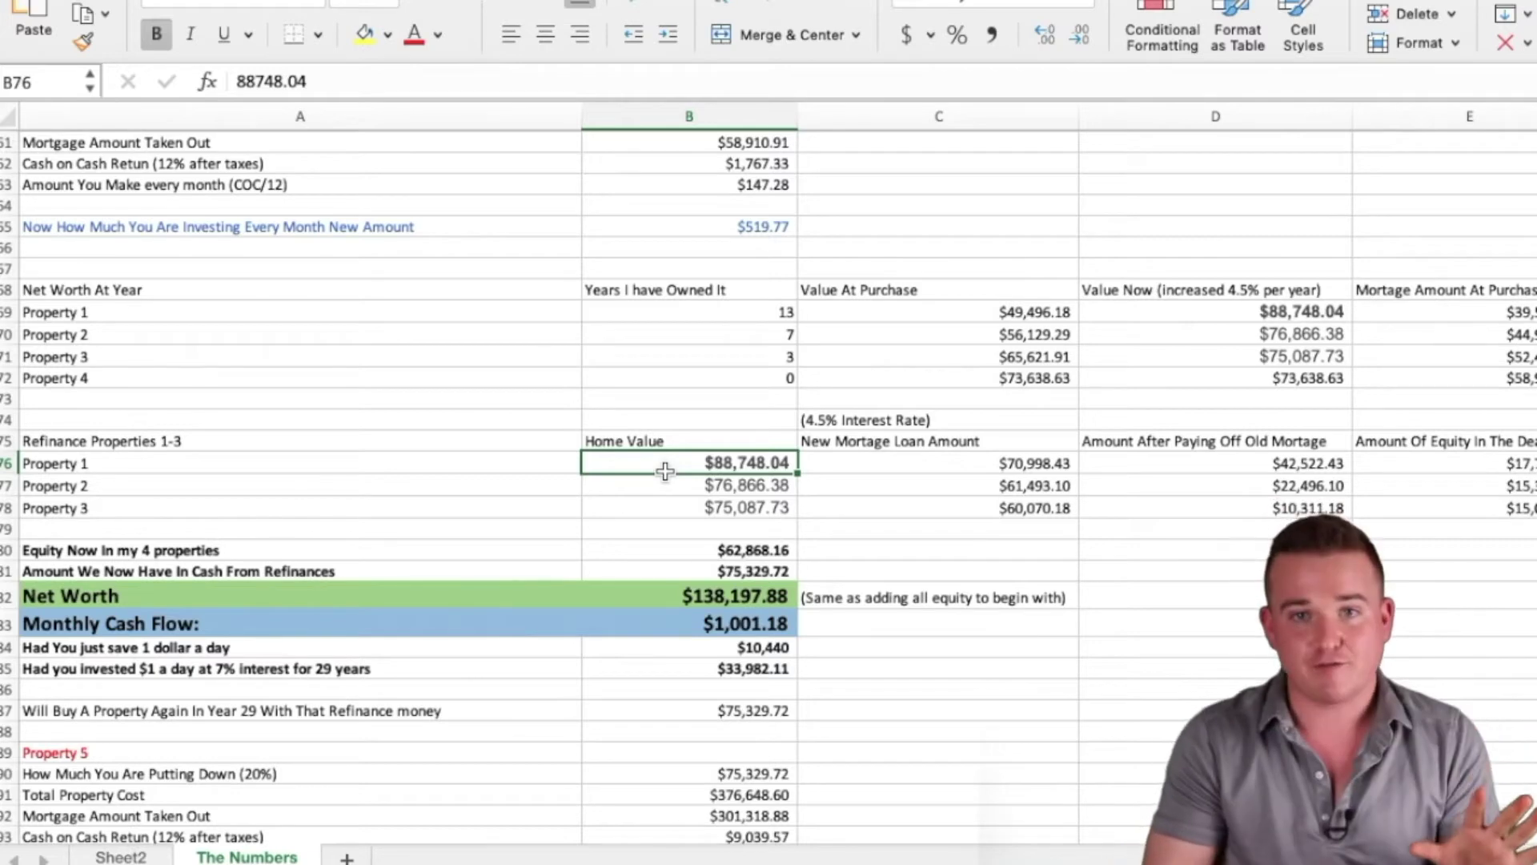
scroll(665, 471, "down", 3)
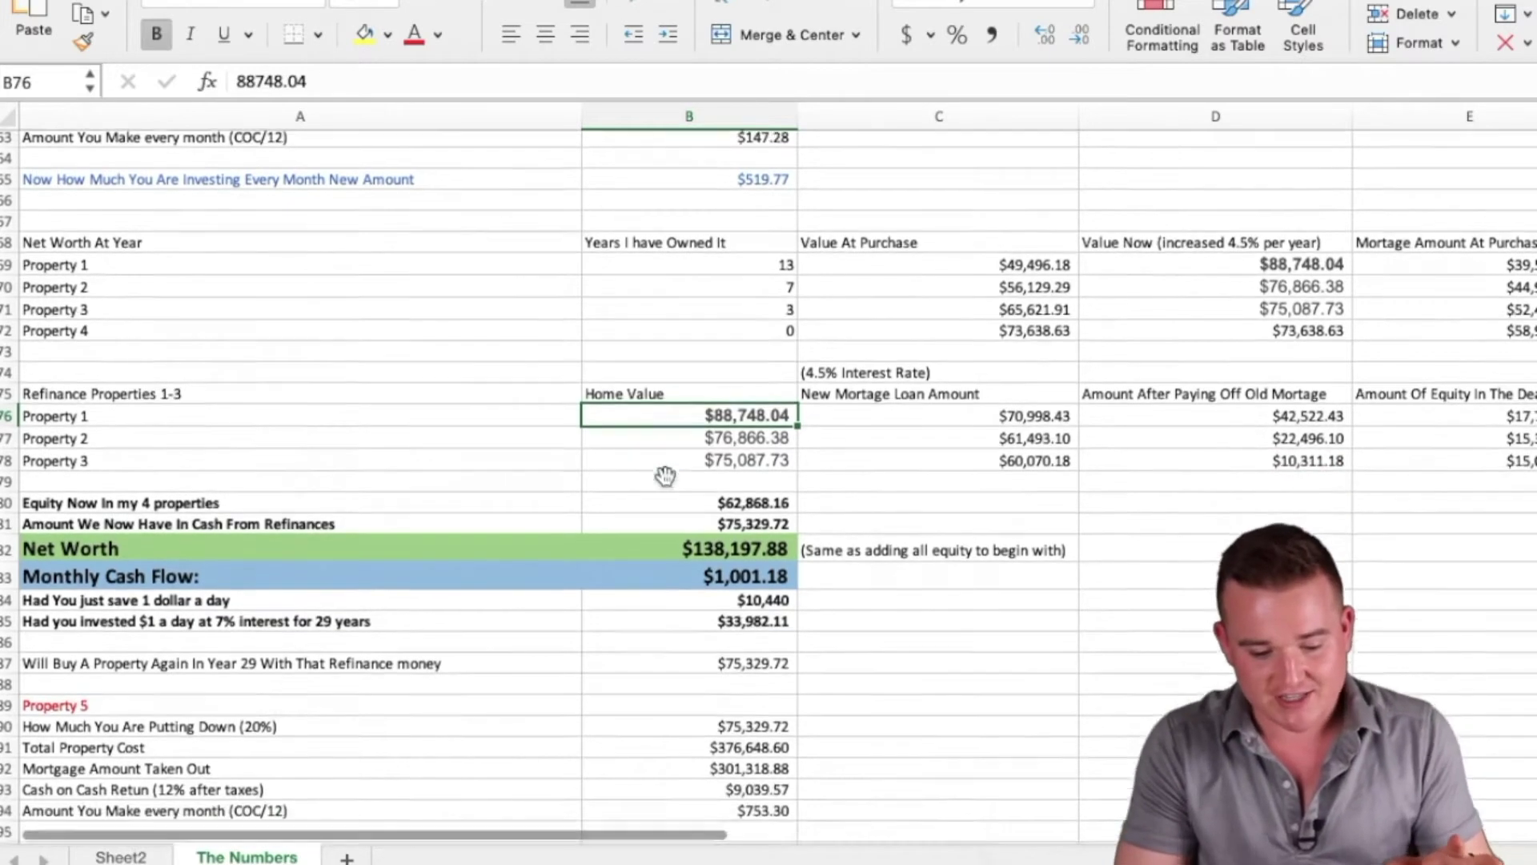
Go through the home values of Properties 1 to 3 in the refinance table and check Property 1's new mortgage loan amount
key("Down")
key("Down")
key("Right")
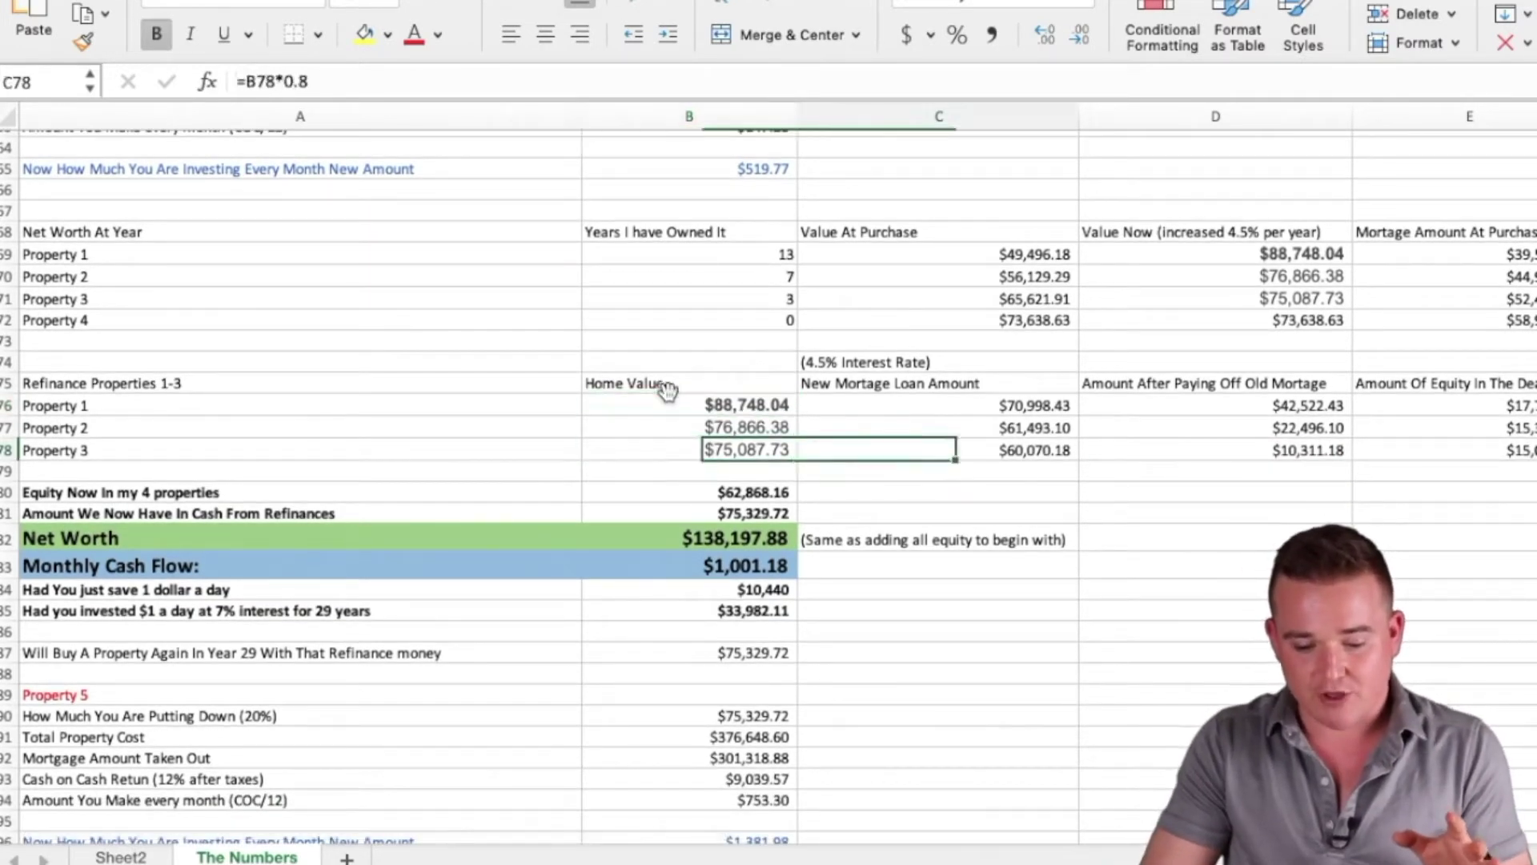
key("Left")
key("Up")
key("Up")
key("Right")
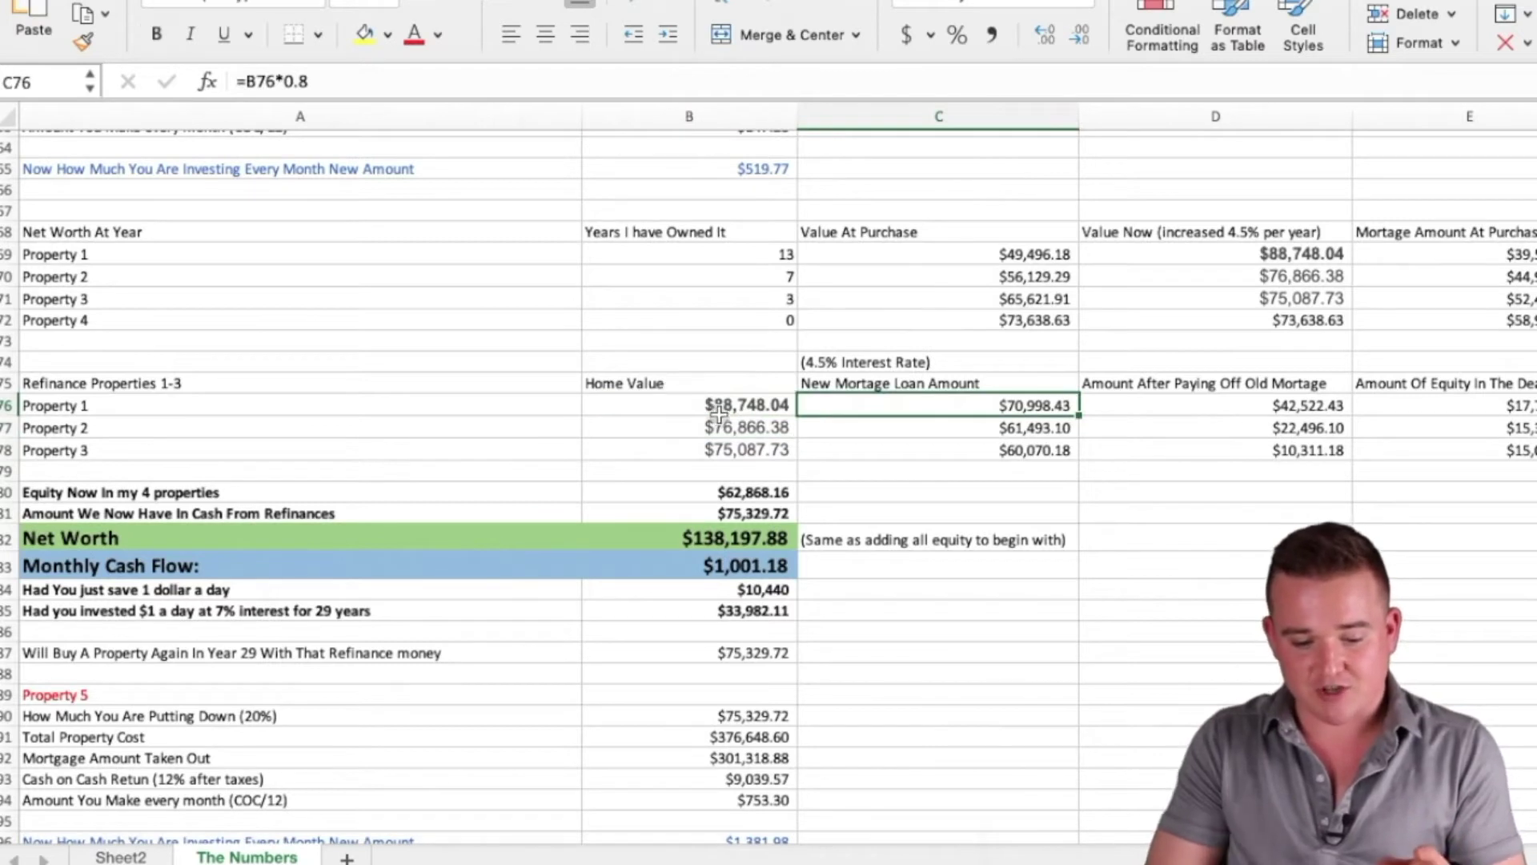
left_click(689, 409)
left_click(858, 403)
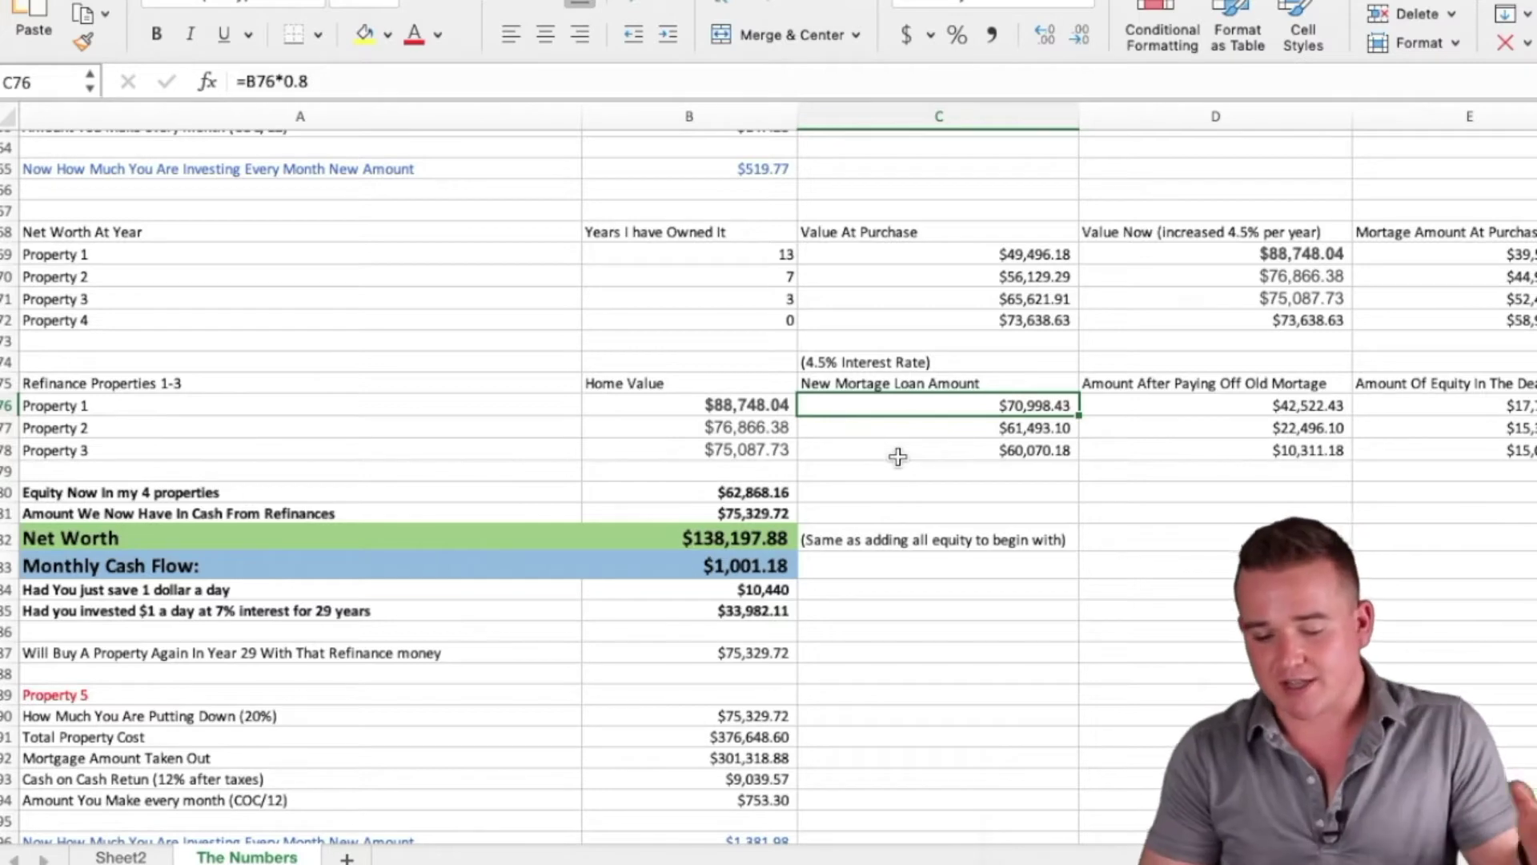
Compare Property 1's new mortgage loan amount with the amount left on its old mortgage and the amount after paying that off
key("Right")
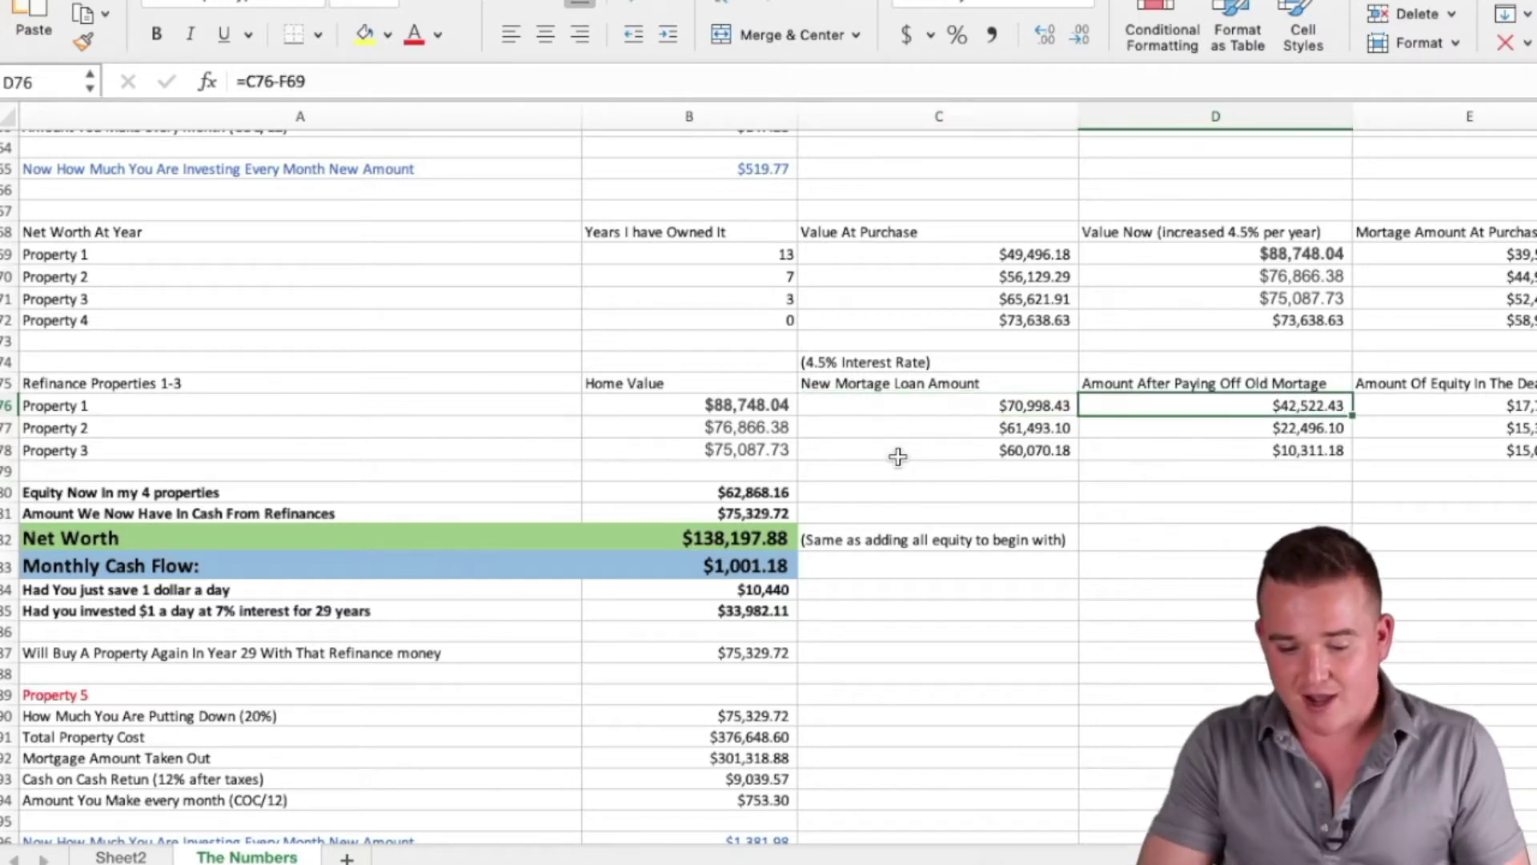
scroll(1214, 414, "right", 2)
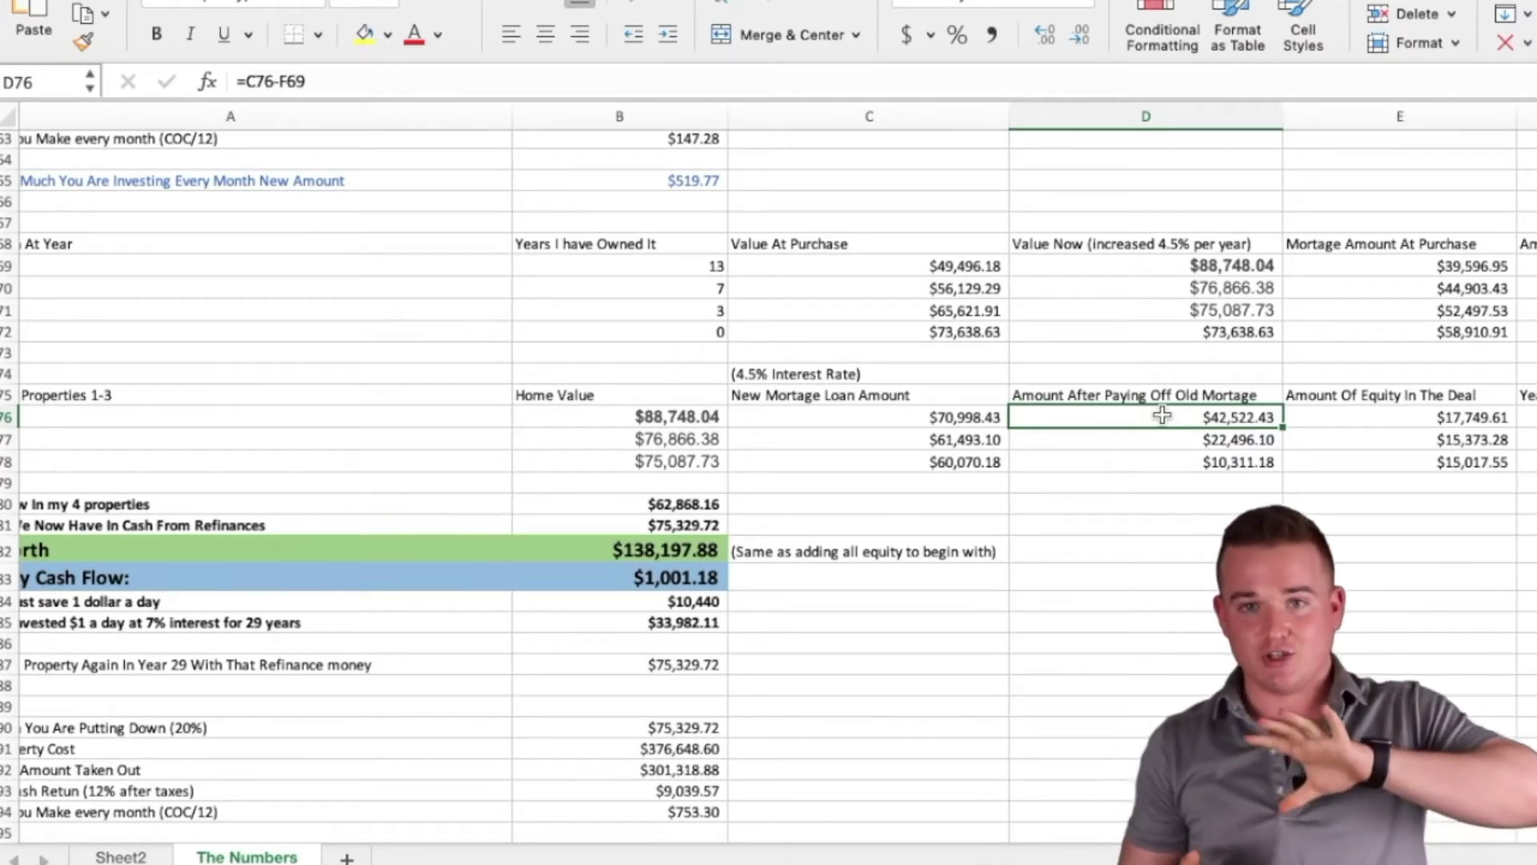
left_click(895, 416)
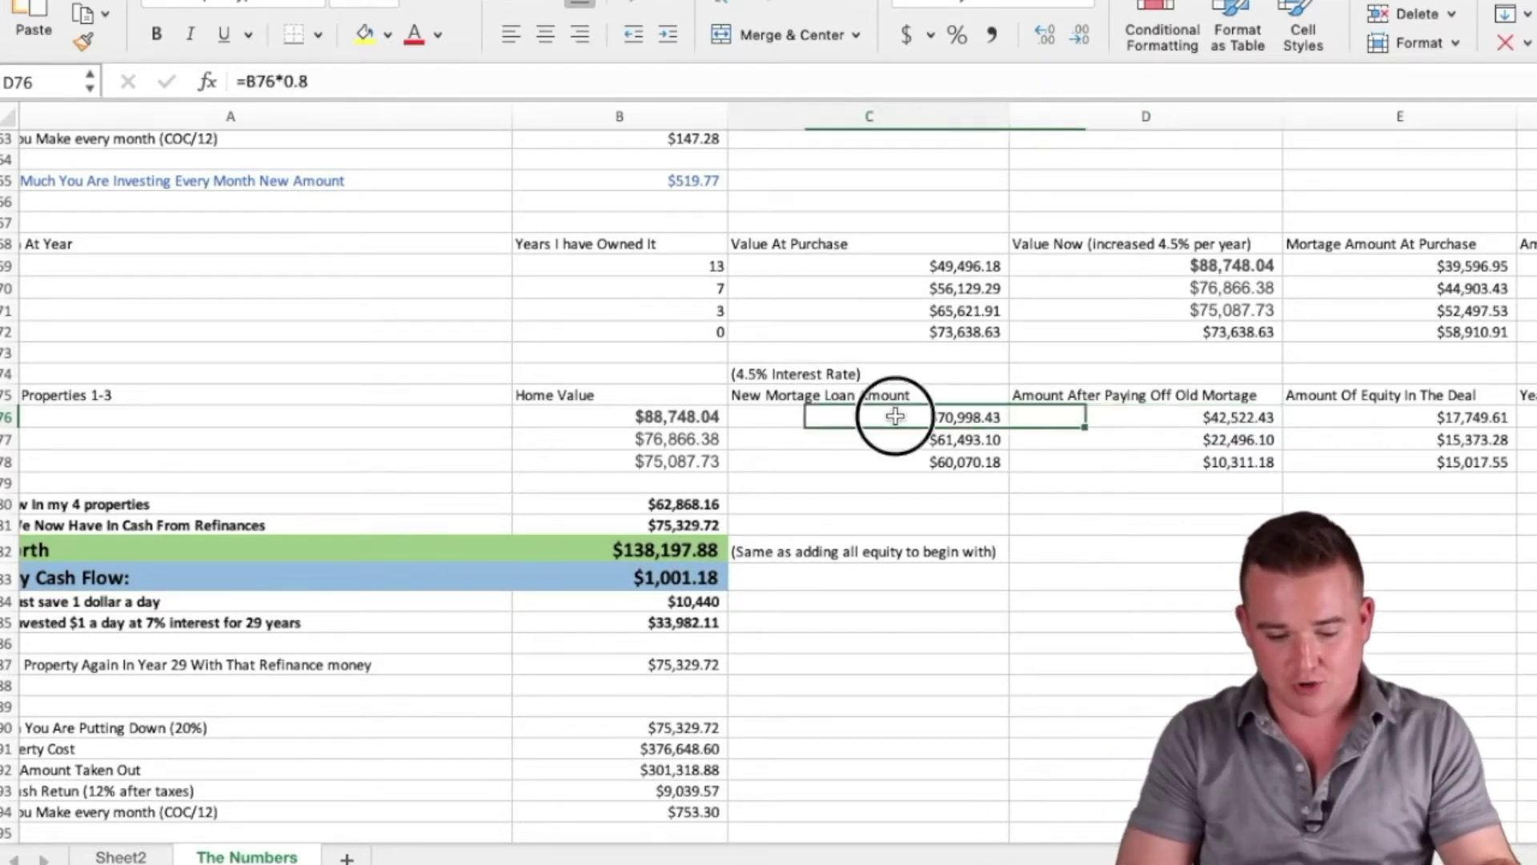
scroll(895, 415, "up", 2)
scroll(895, 415, "right", 1)
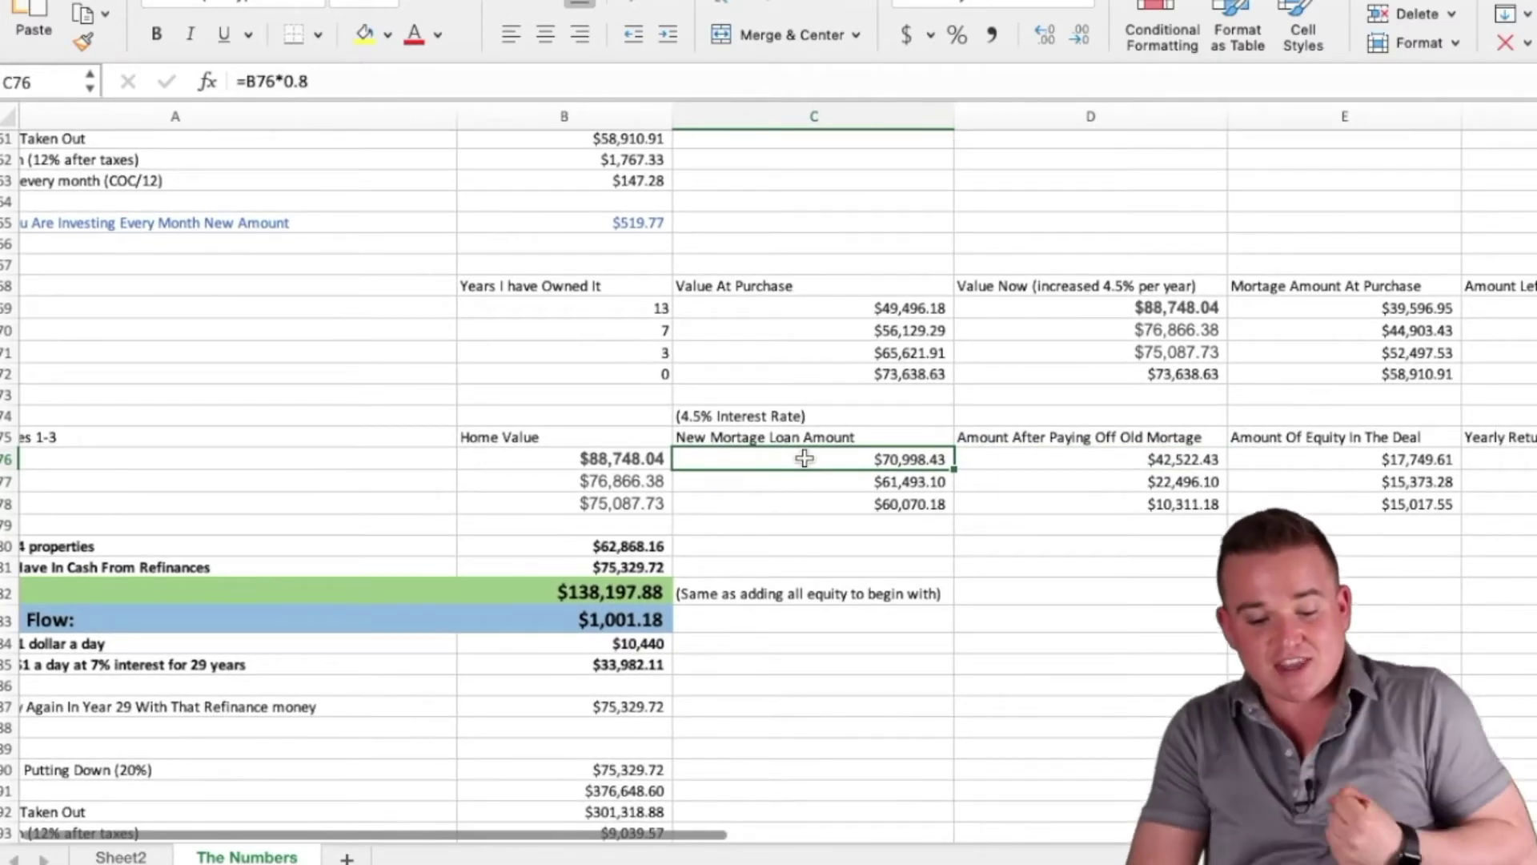
scroll(805, 458, "right", 2)
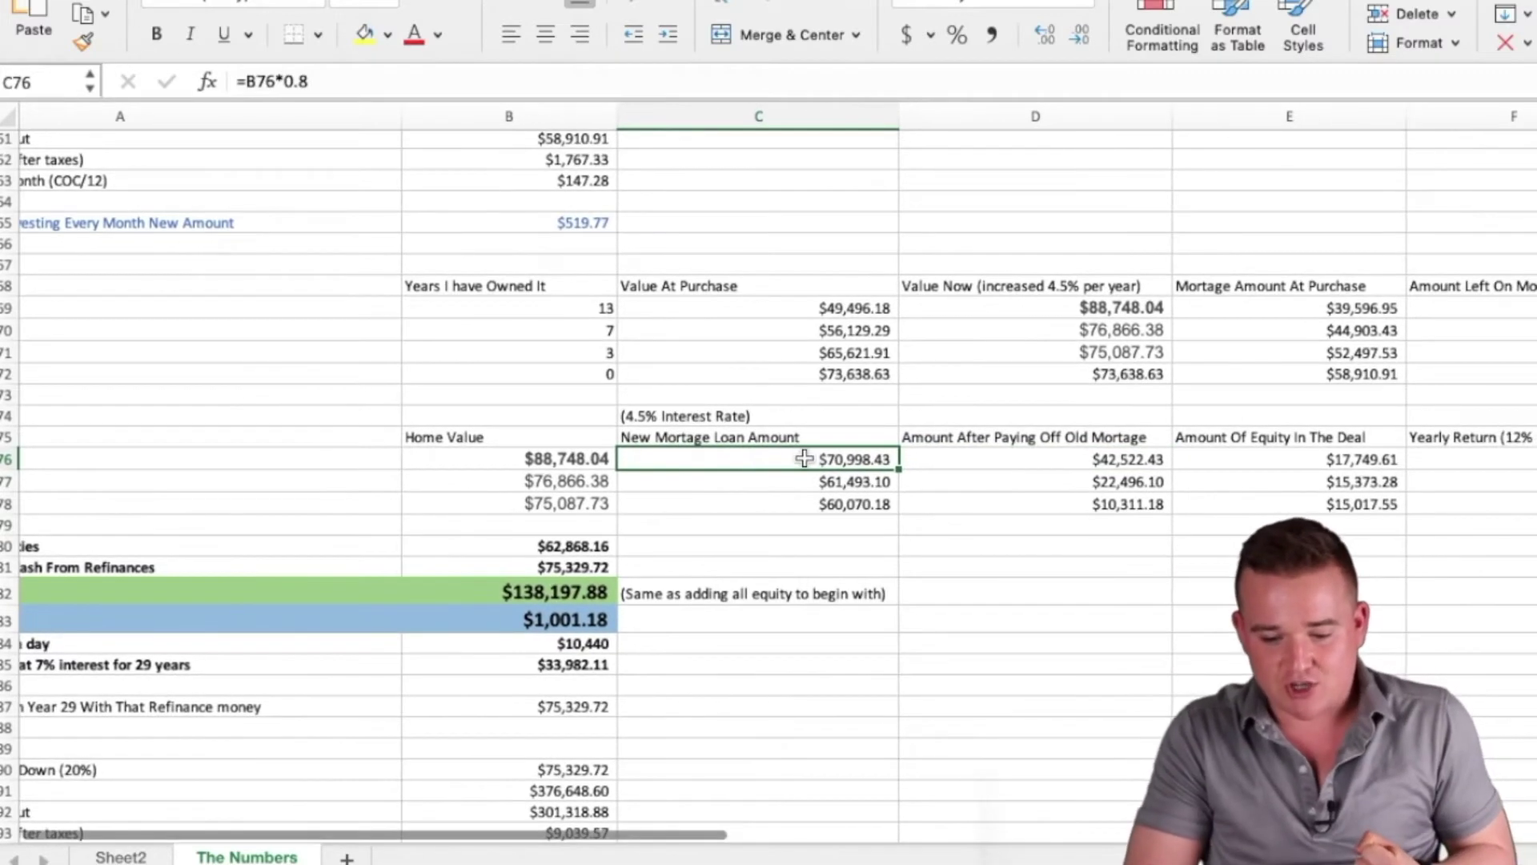
left_click(1477, 312)
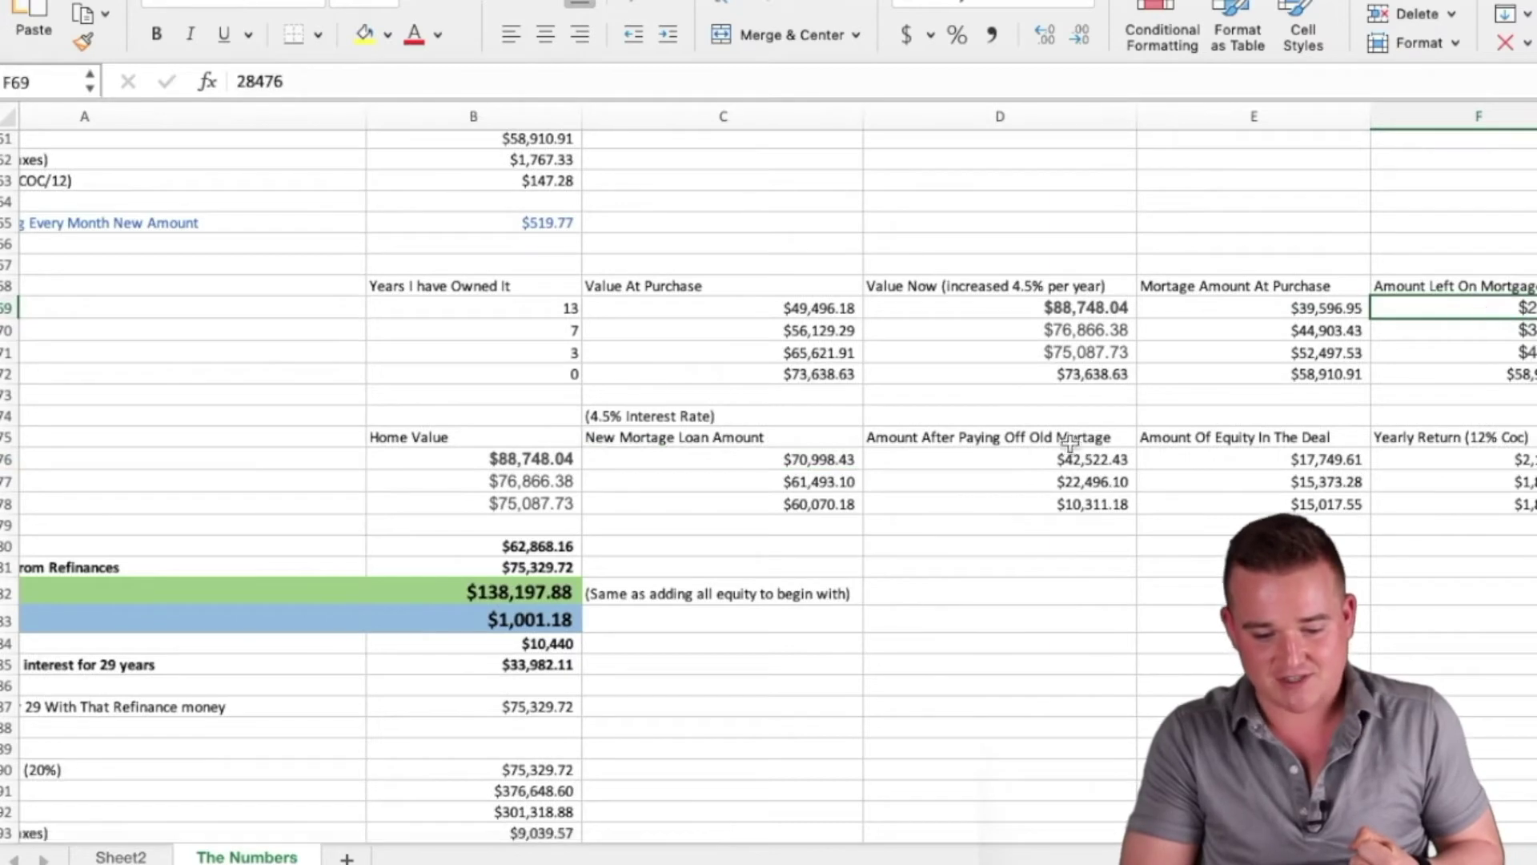
left_click(1002, 458)
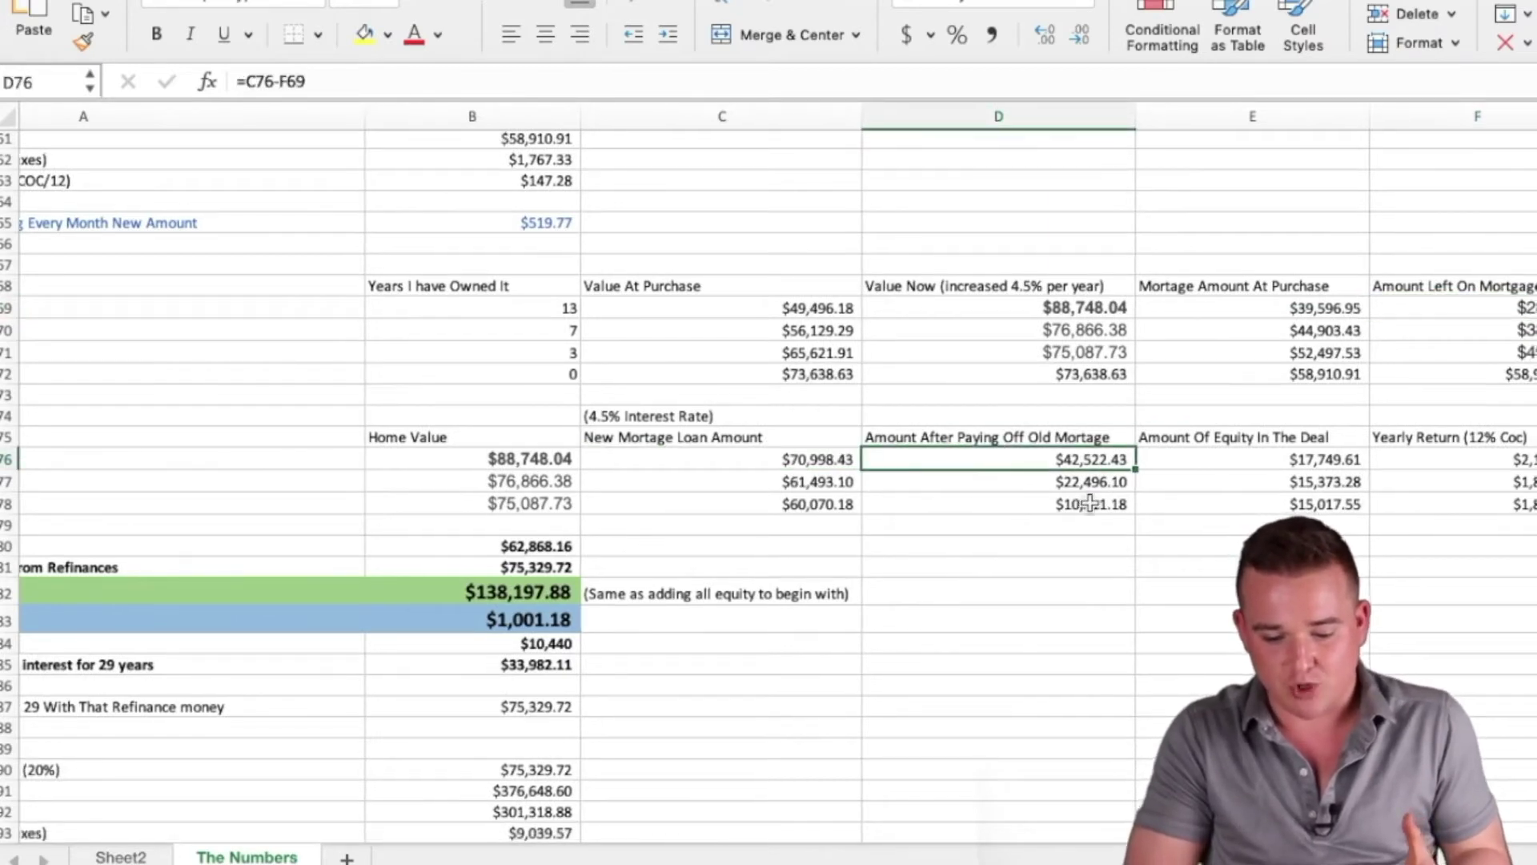
Check Property 1's amount of equity in the deal and the 12% CoC yearly returns of Properties 1 and 2
scroll(1081, 504, "down", 1)
scroll(1080, 504, "right", 1)
left_click(1233, 450)
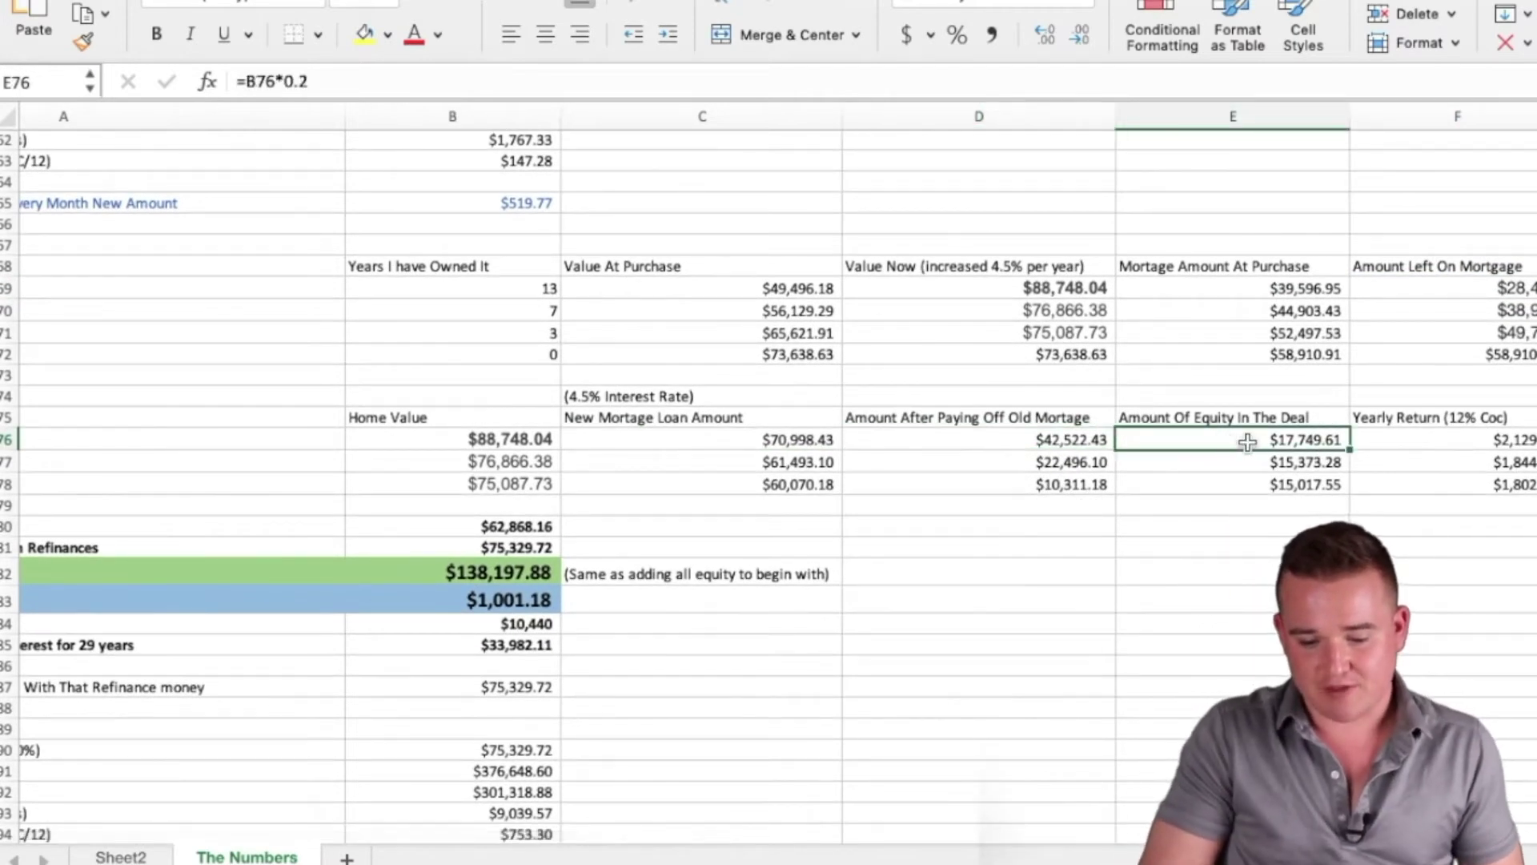
scroll(1225, 448, "right", 1)
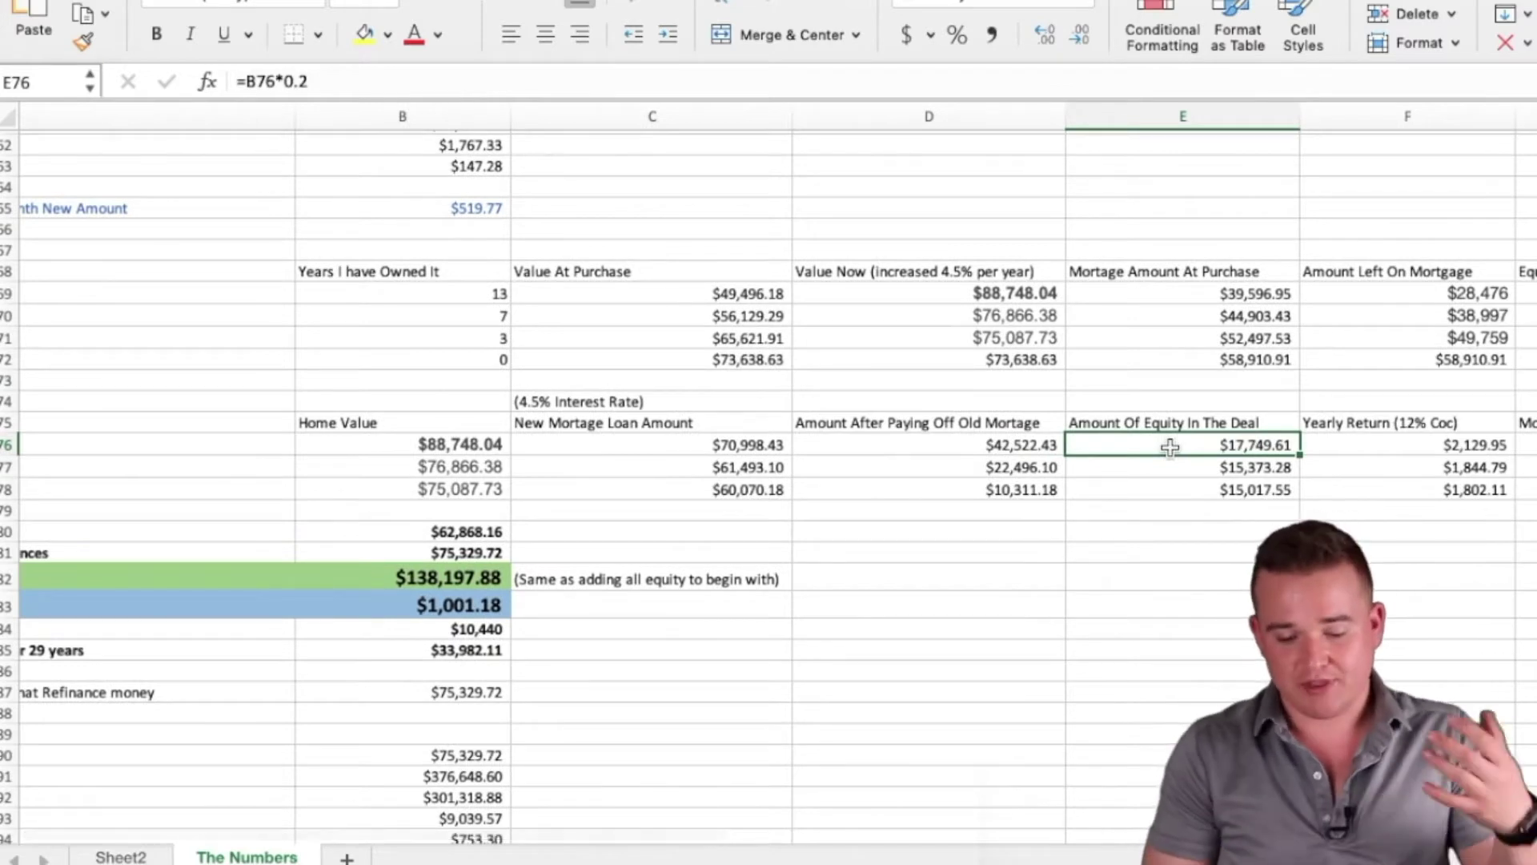
left_click(1391, 445)
scroll(1390, 445, "down", 1)
scroll(1390, 445, "right", 1)
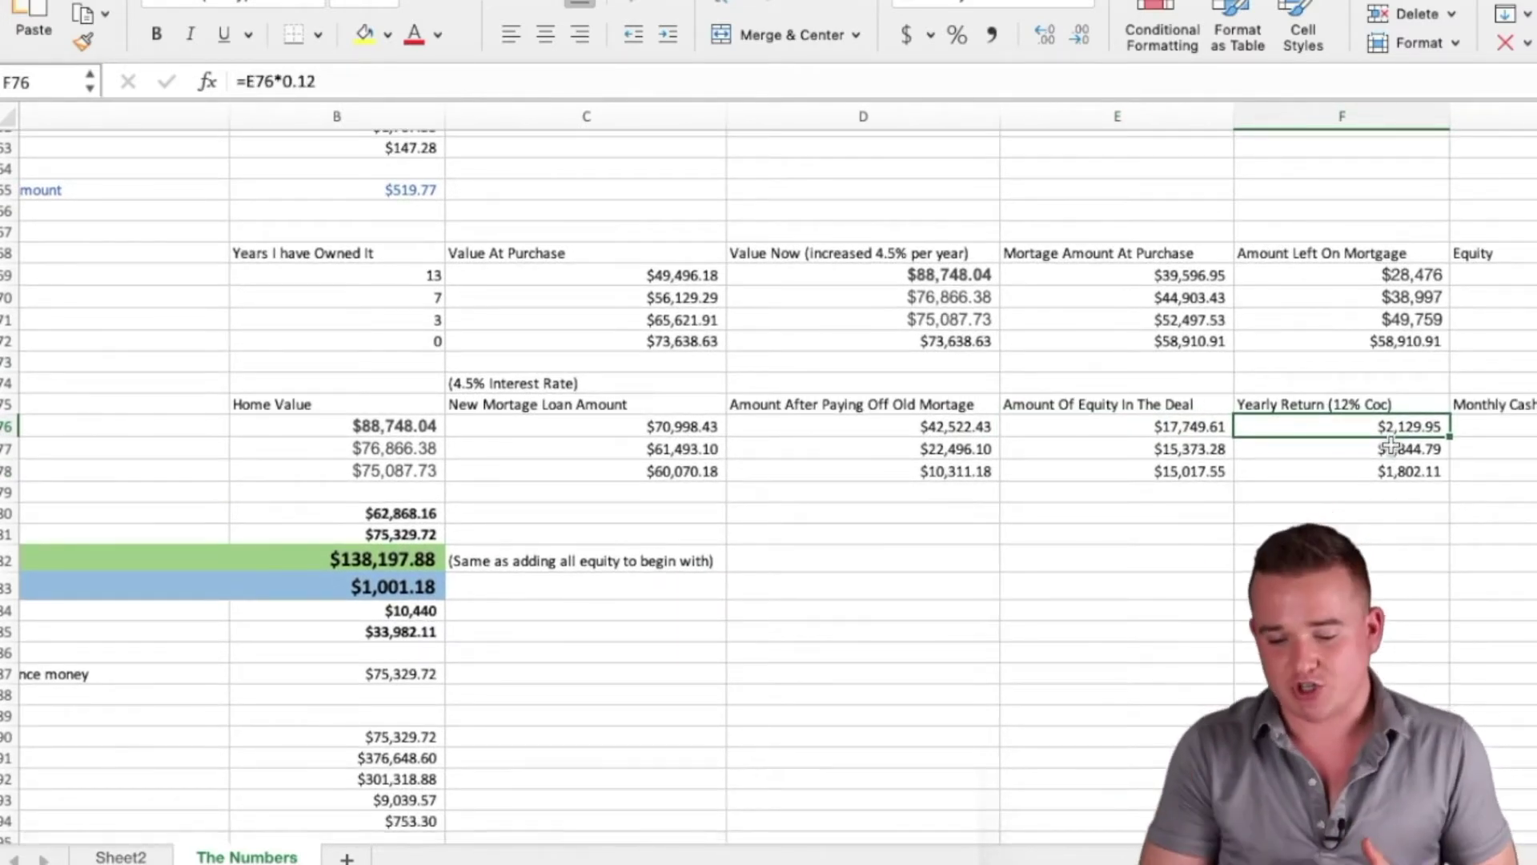
scroll(1391, 445, "down", 1)
scroll(1391, 445, "right", 1)
left_click(1261, 433)
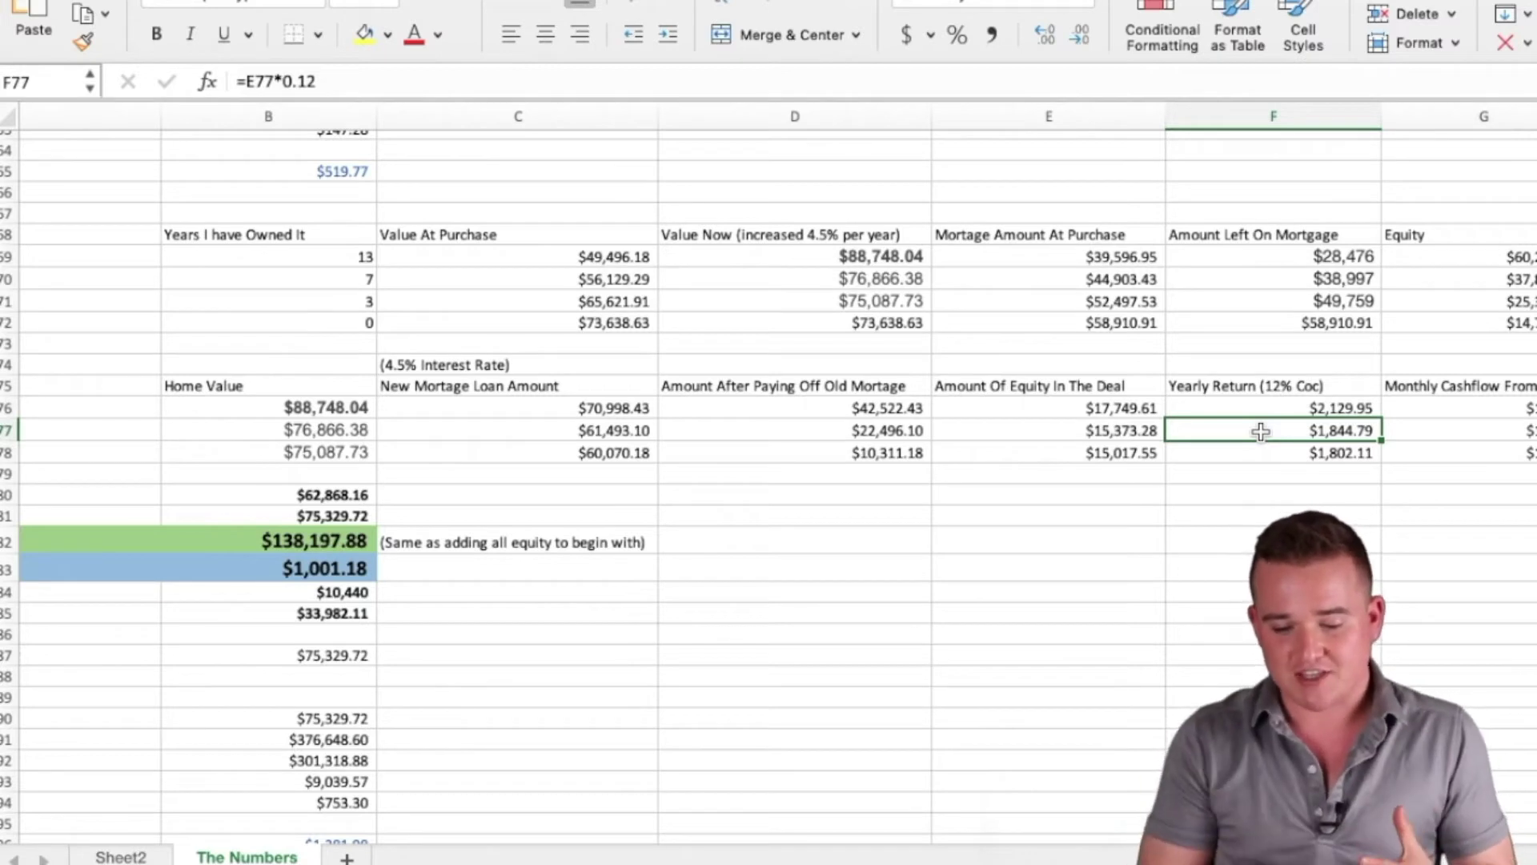
left_click(1256, 405)
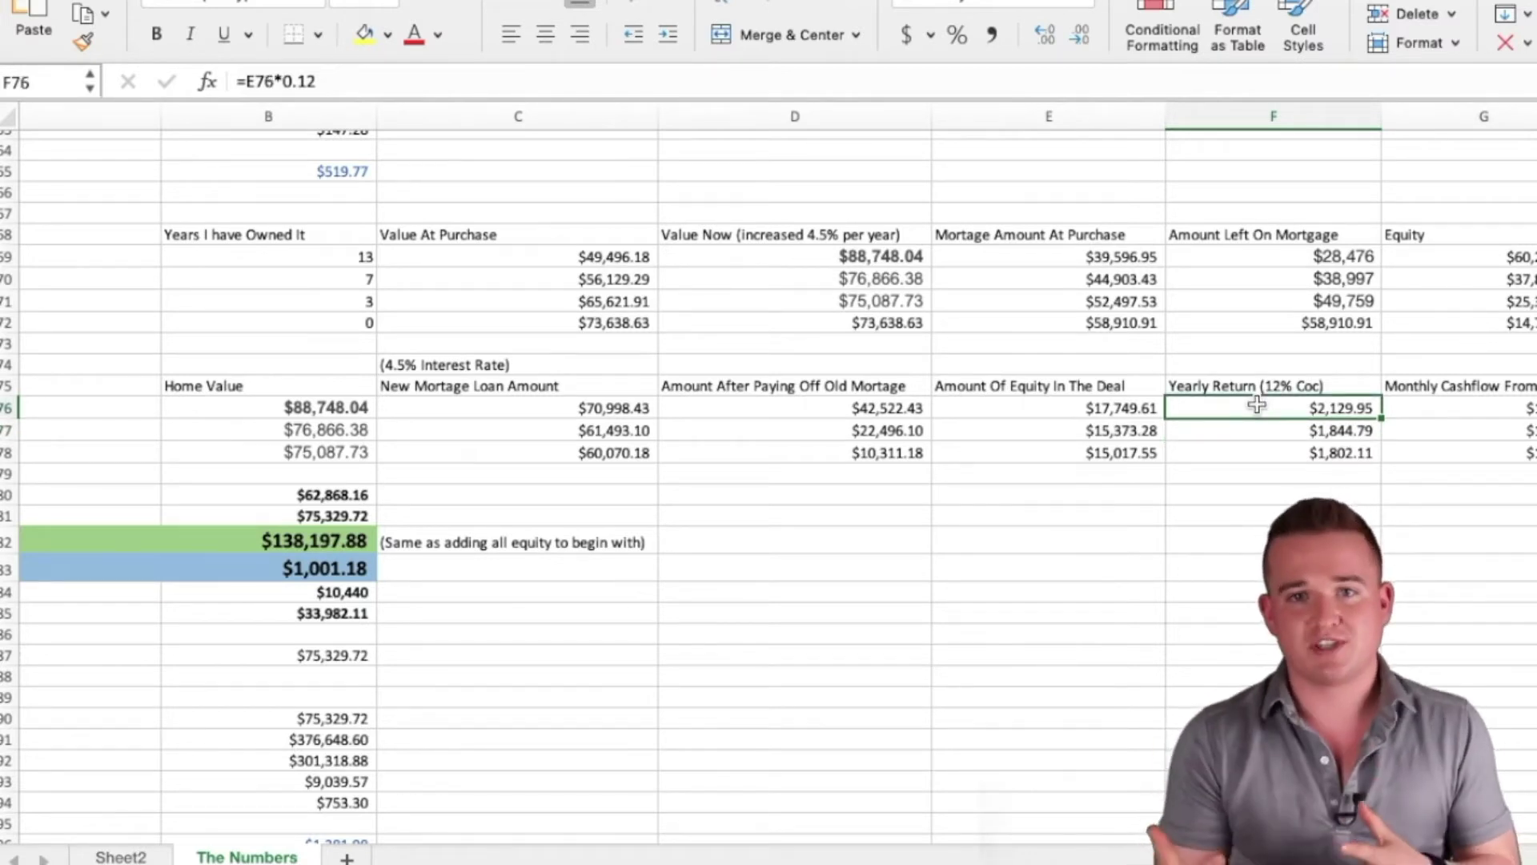
Go through the monthly cashflow with refinance for Properties 1 to 3
key("Right")
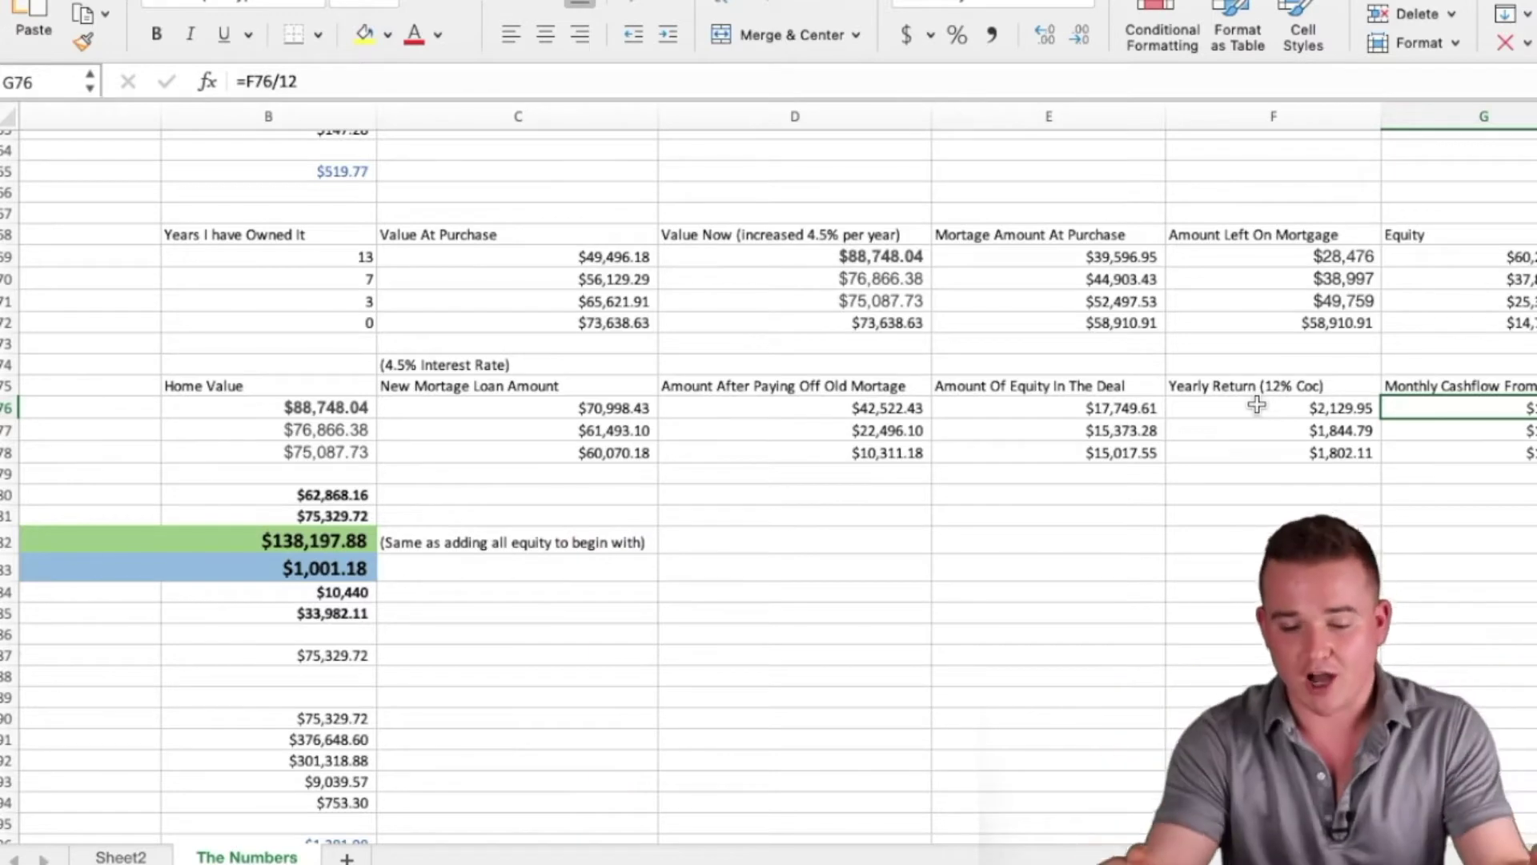
scroll(1257, 406, "up", 2)
scroll(1257, 405, "left", 2)
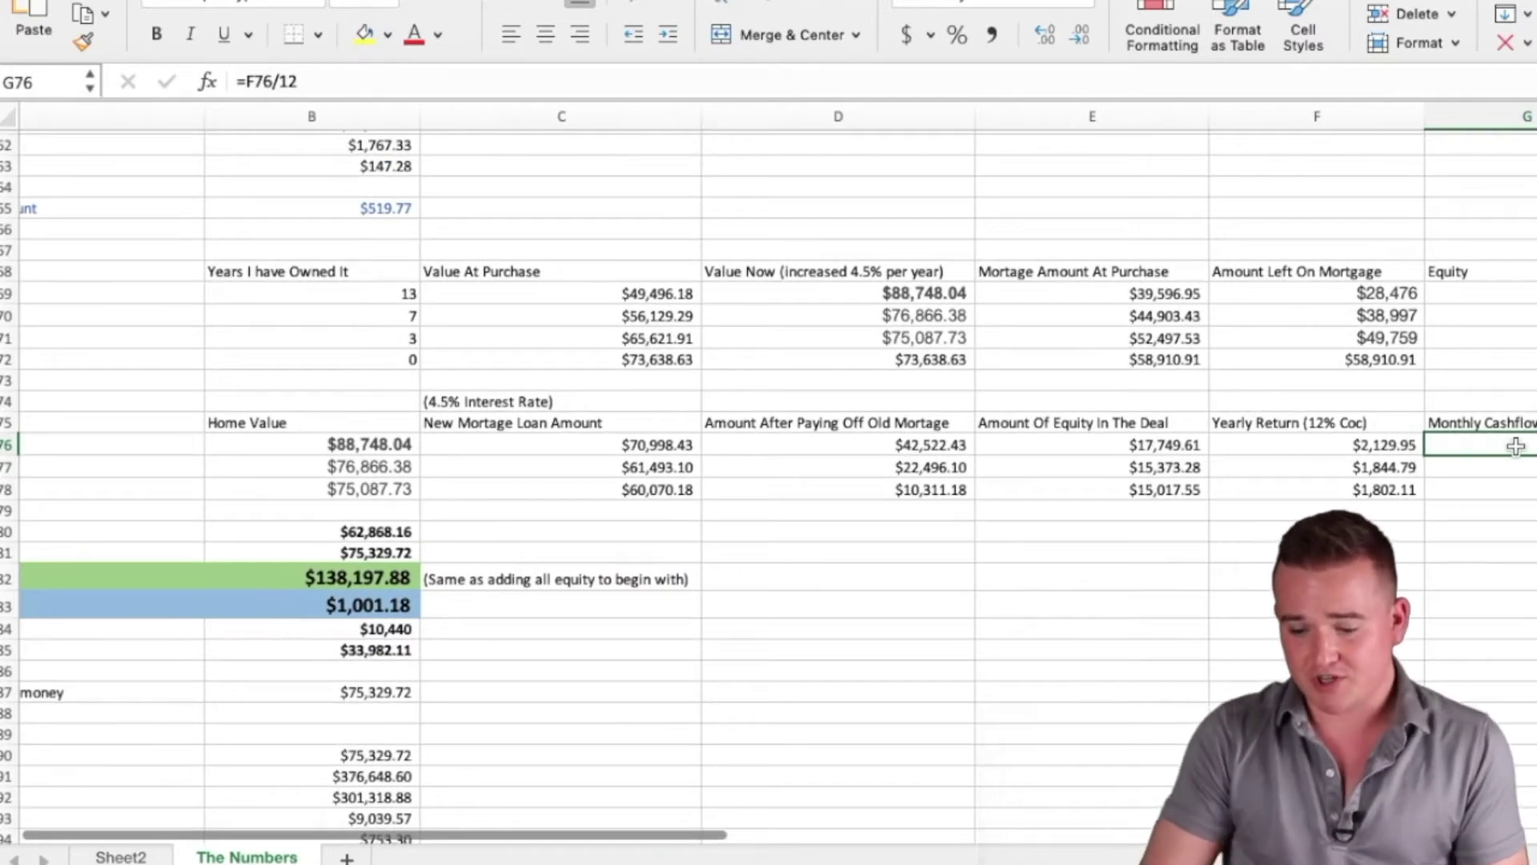
key("Down")
key("Down")
key("Up")
key("Up")
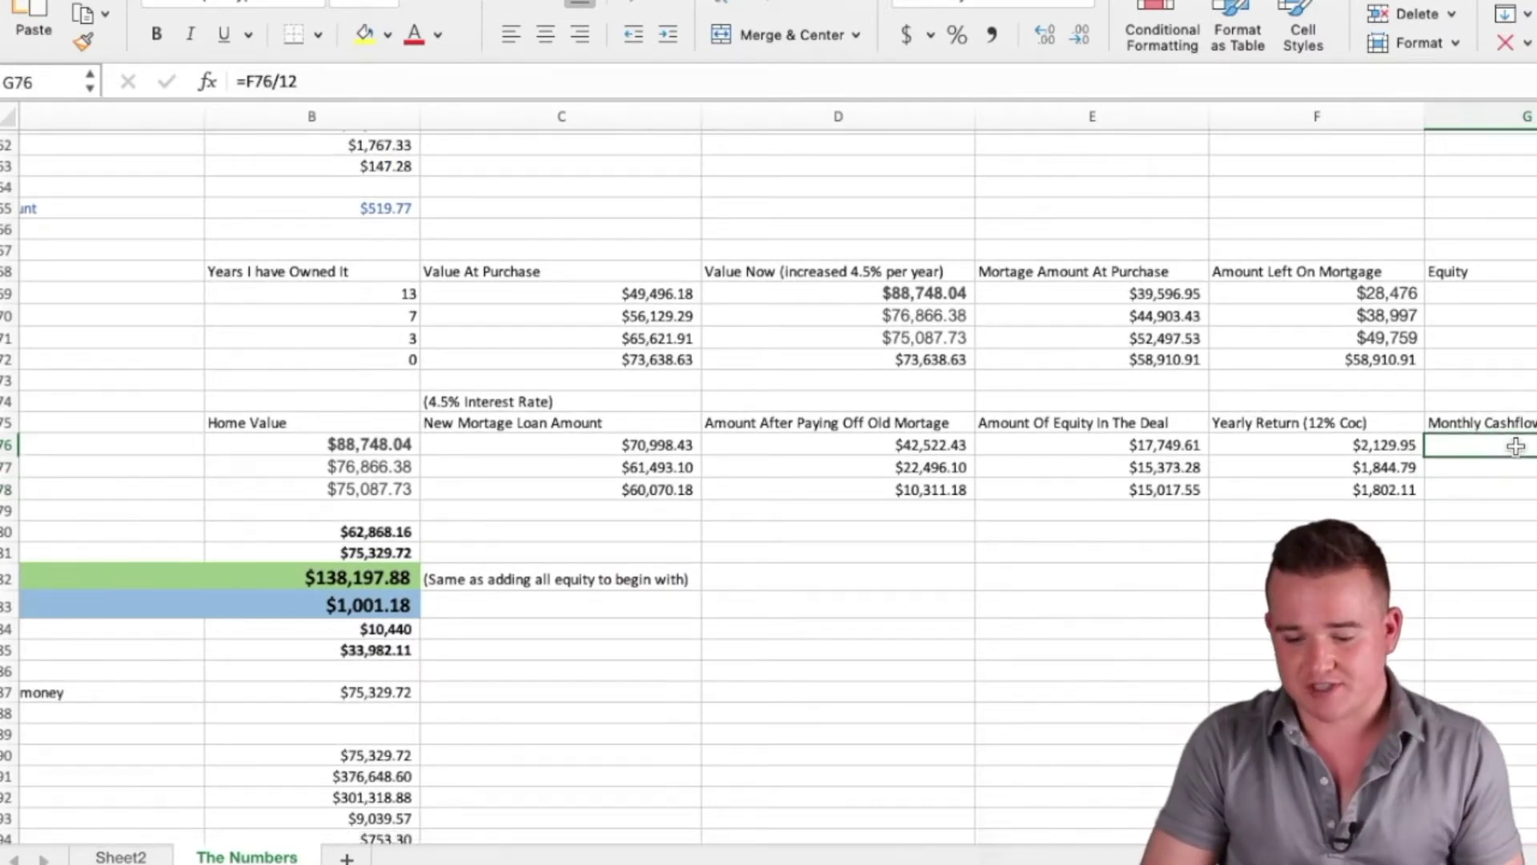
Review the earlier property sections' monthly amounts and compare them with Property 1's monthly cashflow in the refinance table
scroll(1515, 446, "left", 3)
scroll(1515, 446, "up", 5)
scroll(1515, 446, "up", 1)
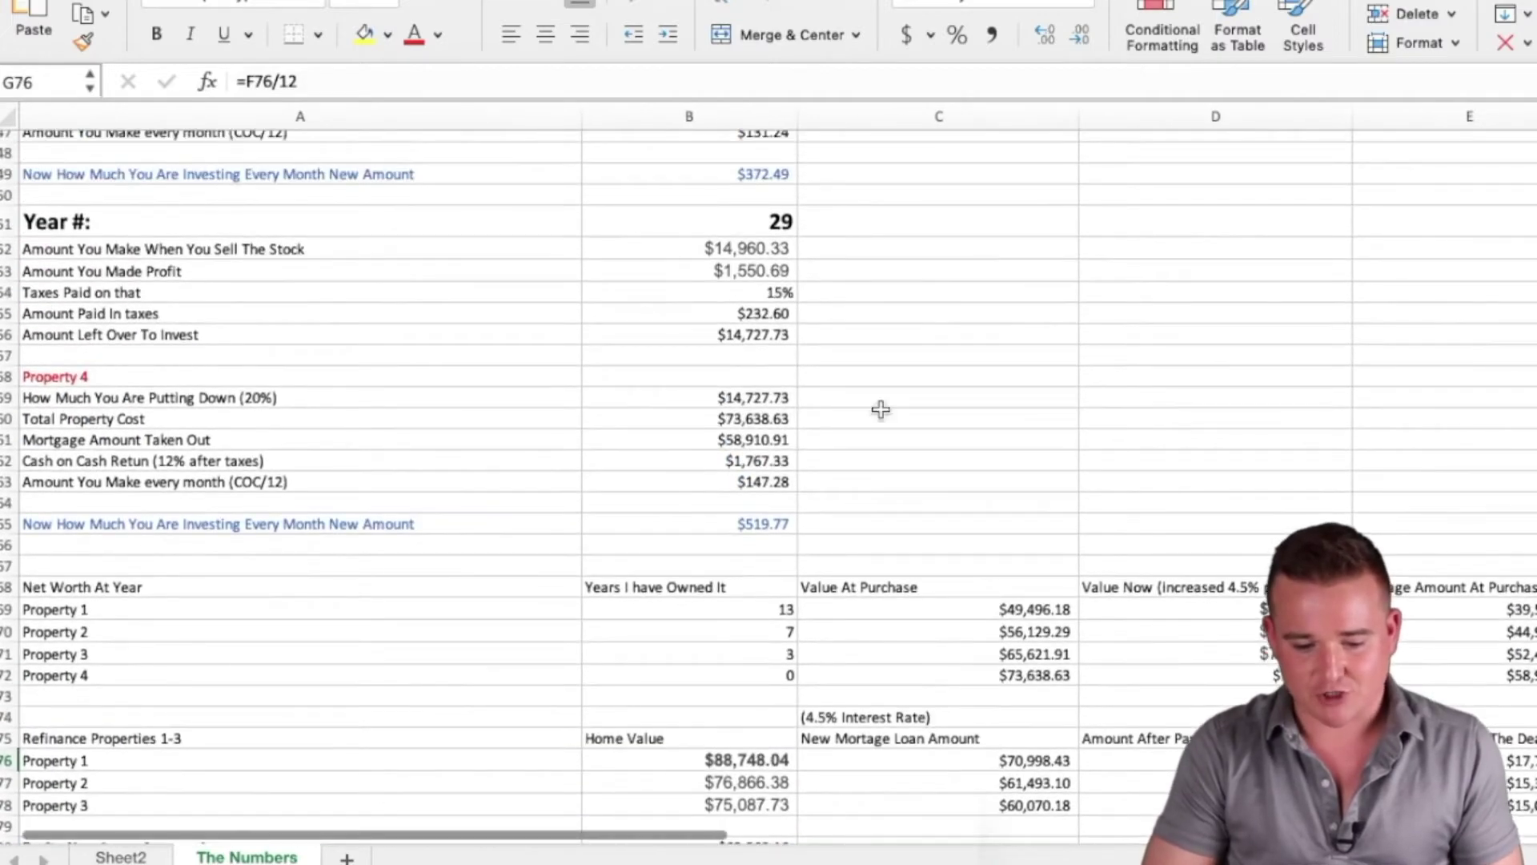
scroll(910, 600, "up", 6)
scroll(912, 599, "down", 8)
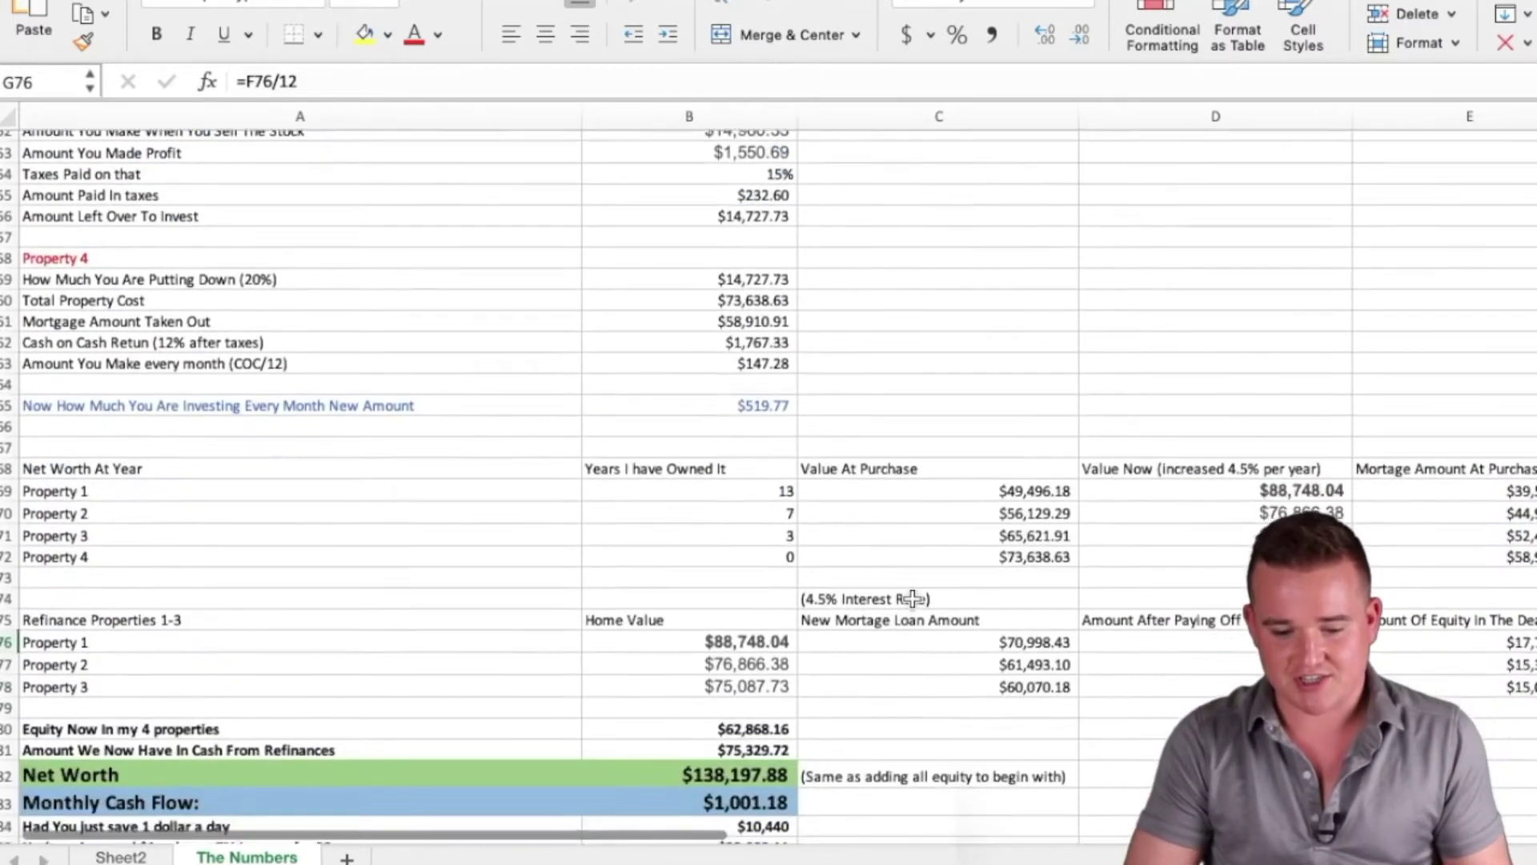
scroll(911, 598, "up", 20)
scroll(911, 599, "down", 10)
scroll(912, 599, "down", 8)
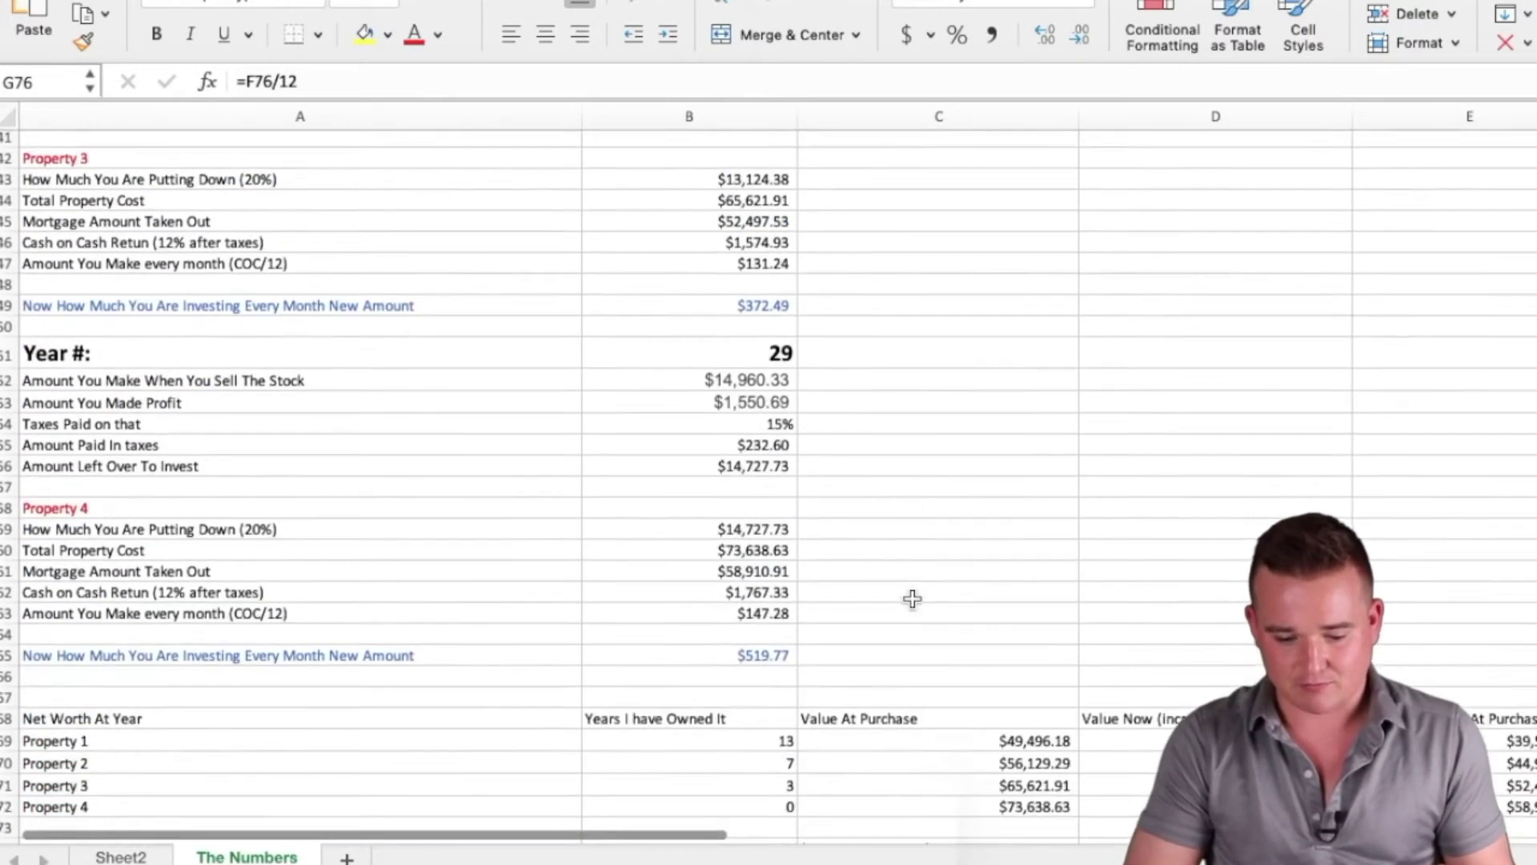
scroll(896, 403, "down", 2)
scroll(897, 403, "right", 10)
scroll(897, 403, "down", 1)
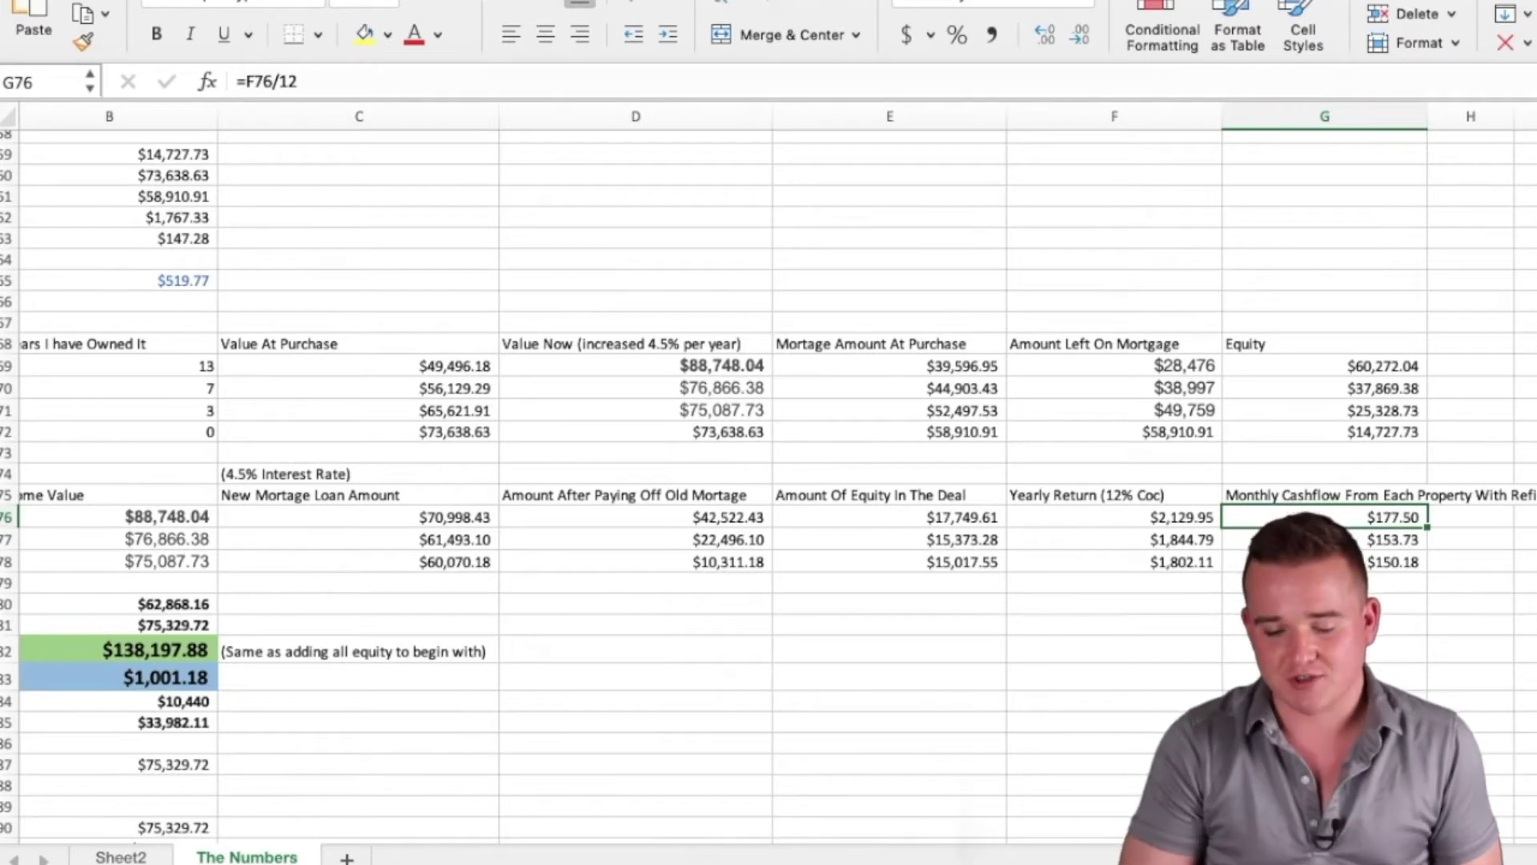
Check the monthly cashflow of Properties 2 and 3 against their amounts of equity in the deal
scroll(768, 474, "left", 2)
scroll(768, 474, "up", 1)
key("Down")
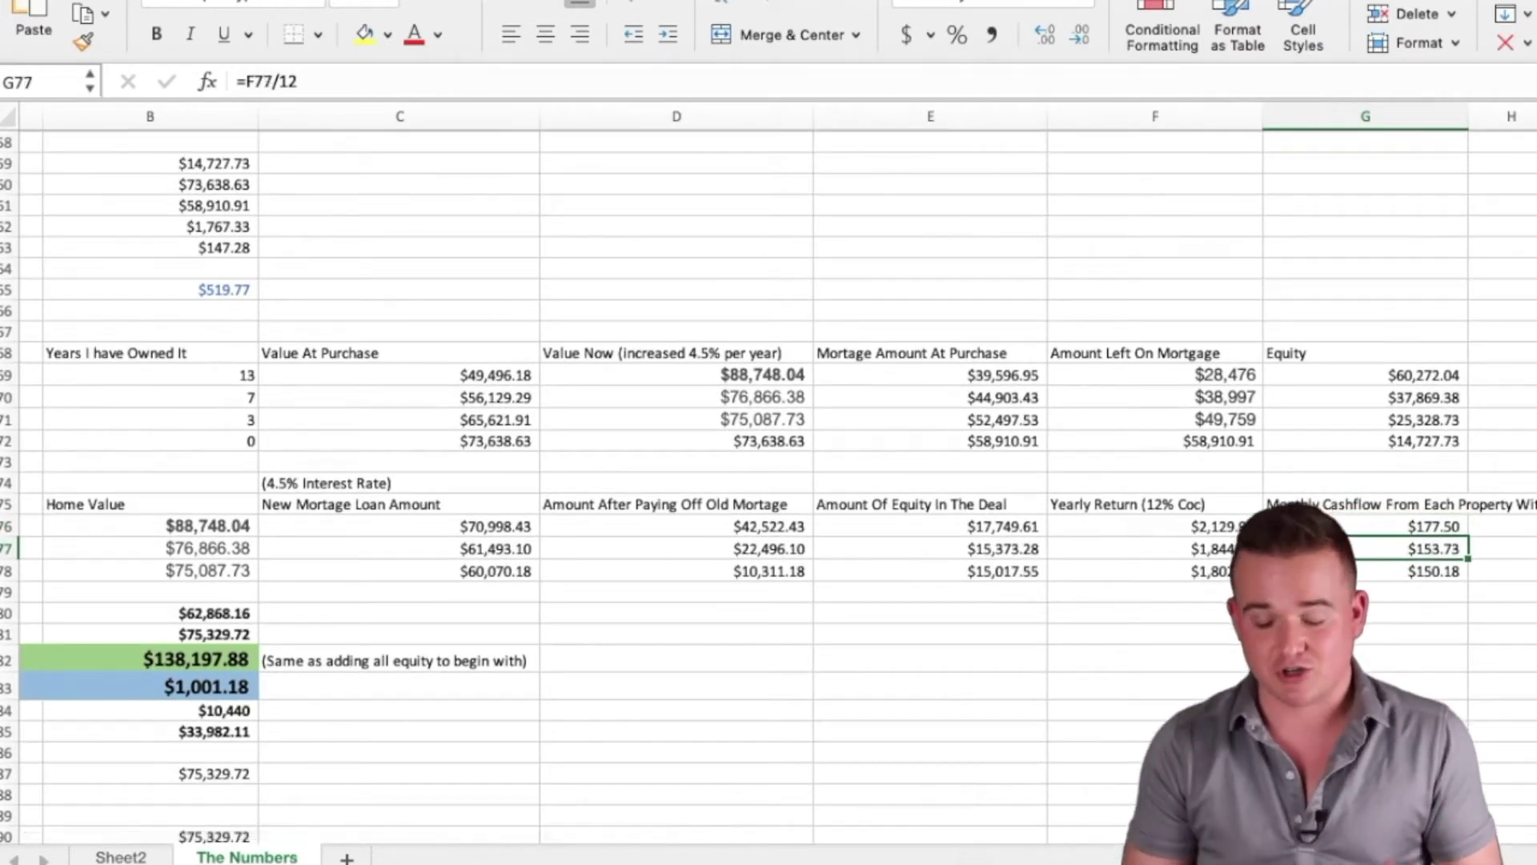
key("Down")
key("Down")
key("Left")
key("Up")
key("Left")
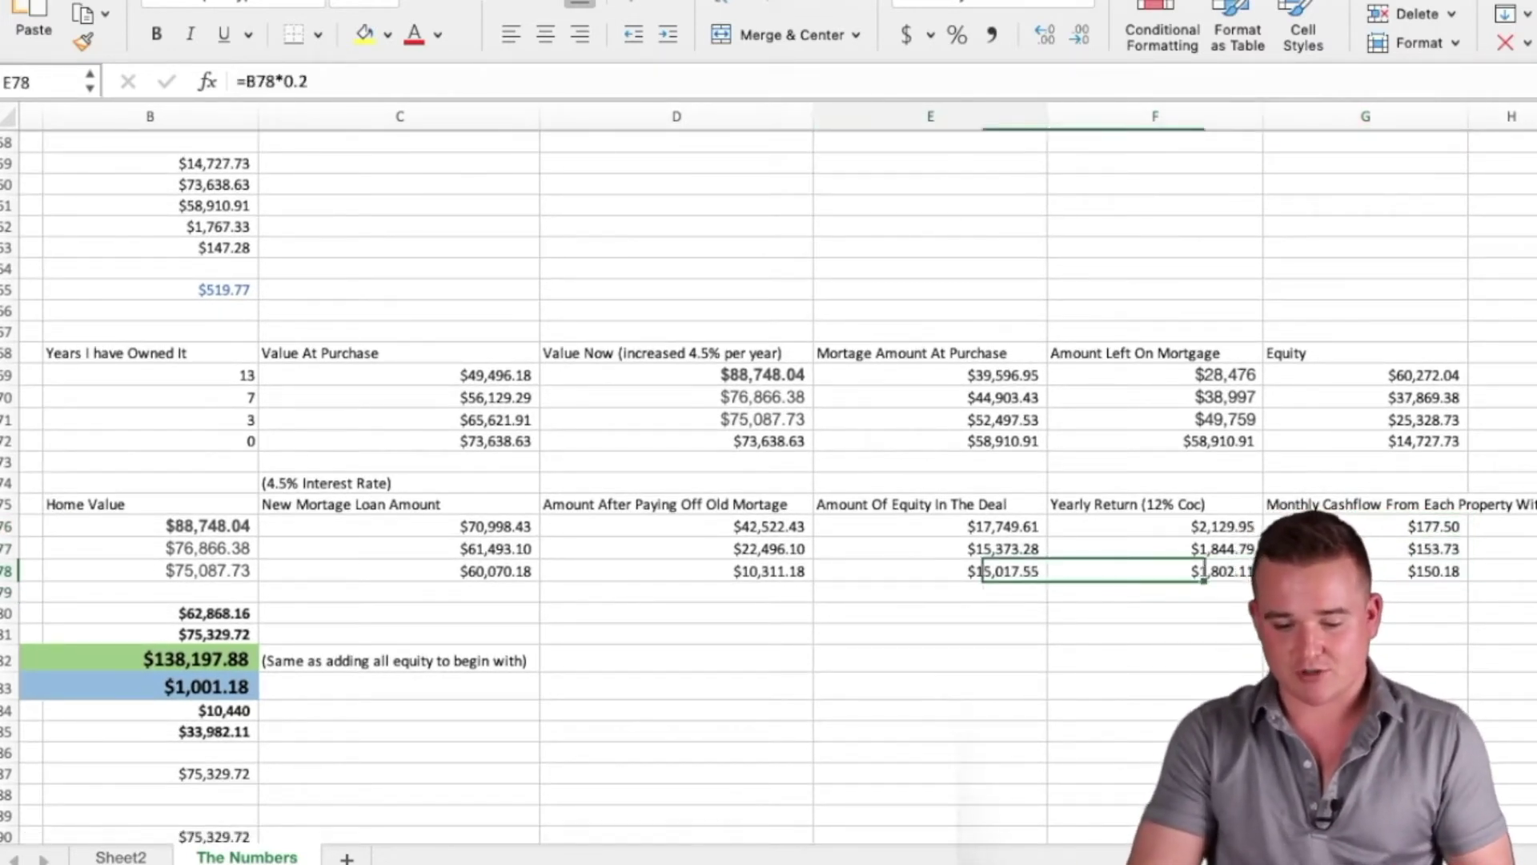
key("Up")
Return to the summary below the refinance table and check the Net Worth row
scroll(769, 474, "left", 5)
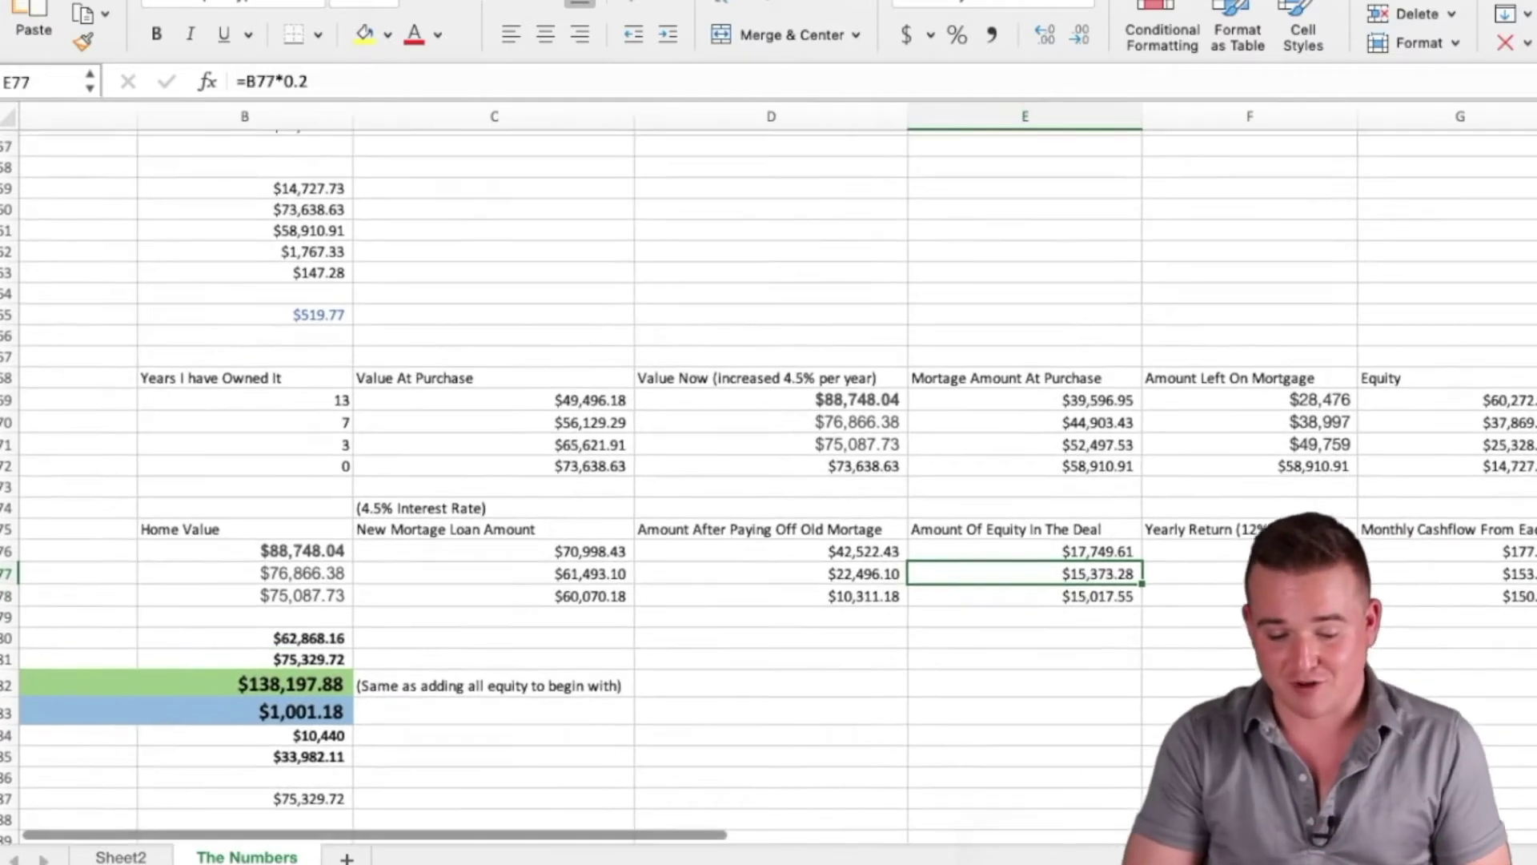
scroll(768, 474, "up", 1)
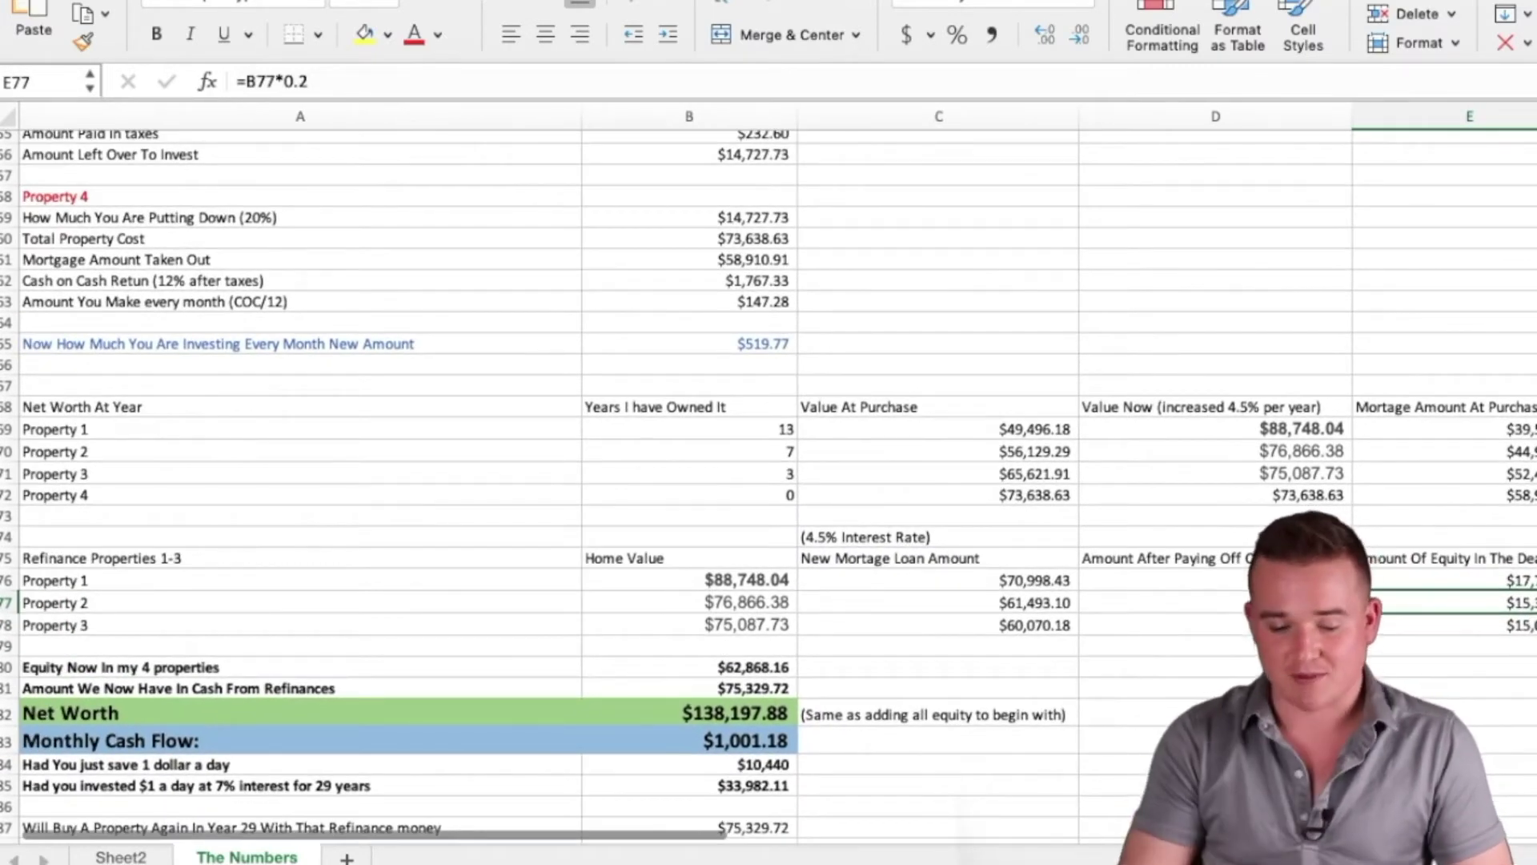
scroll(864, 409, "down", 5)
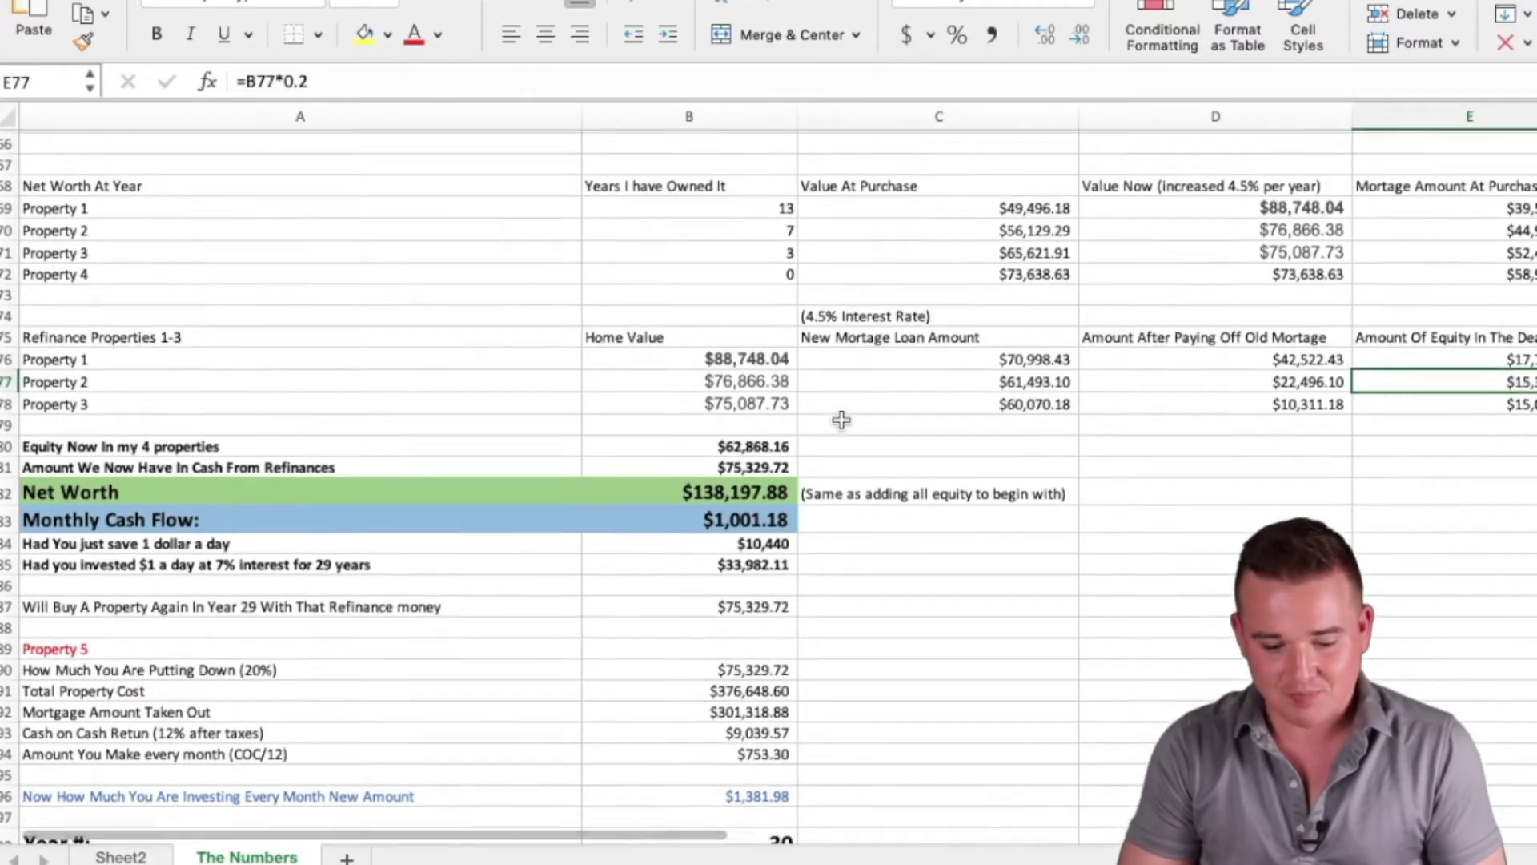
scroll(837, 419, "right", 10)
scroll(1458, 387, "left", 10)
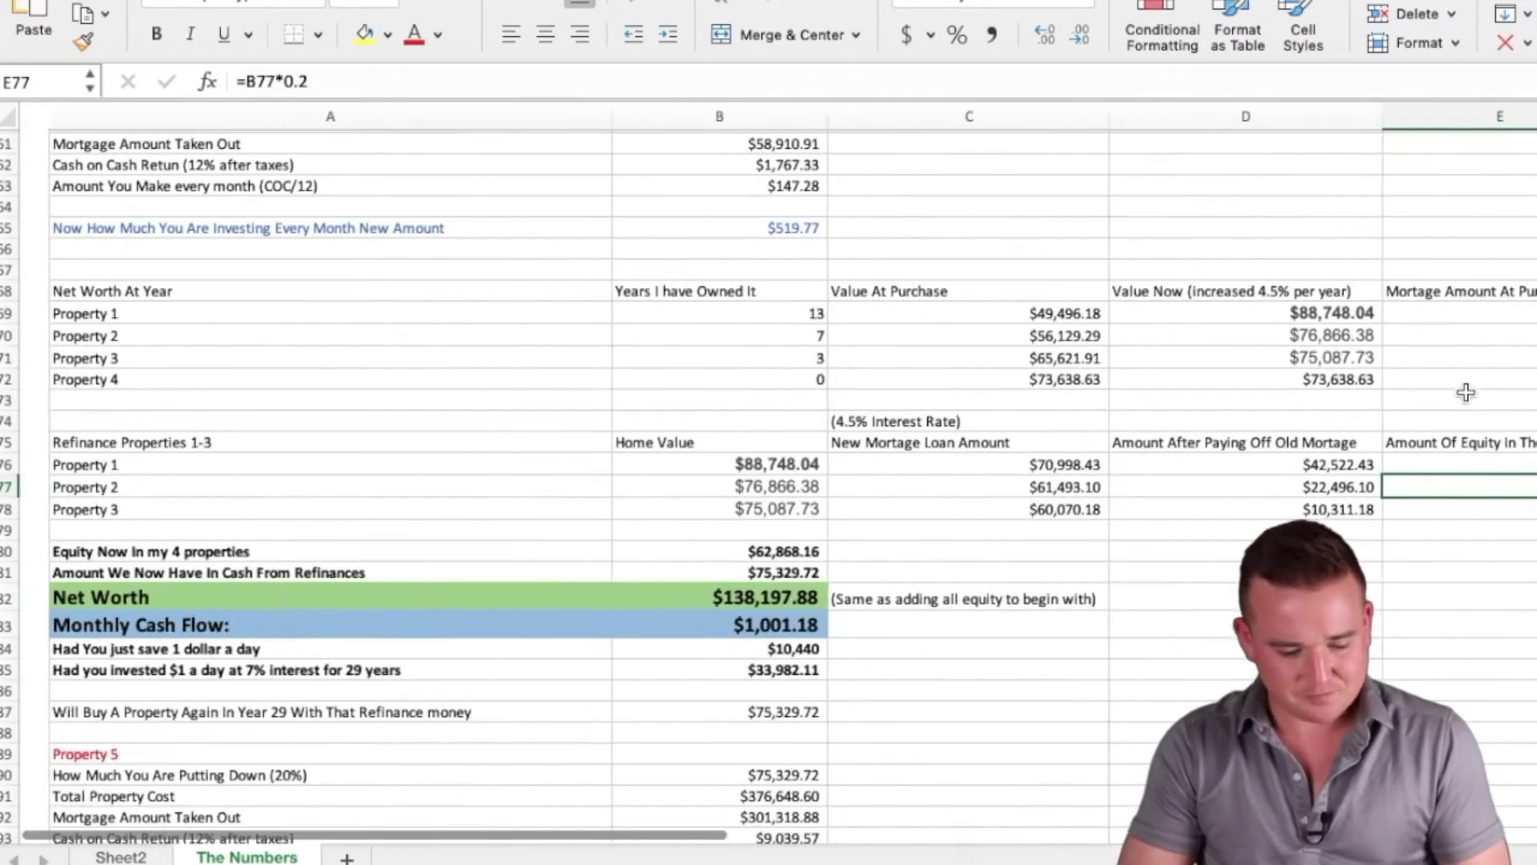
scroll(1458, 388, "down", 2)
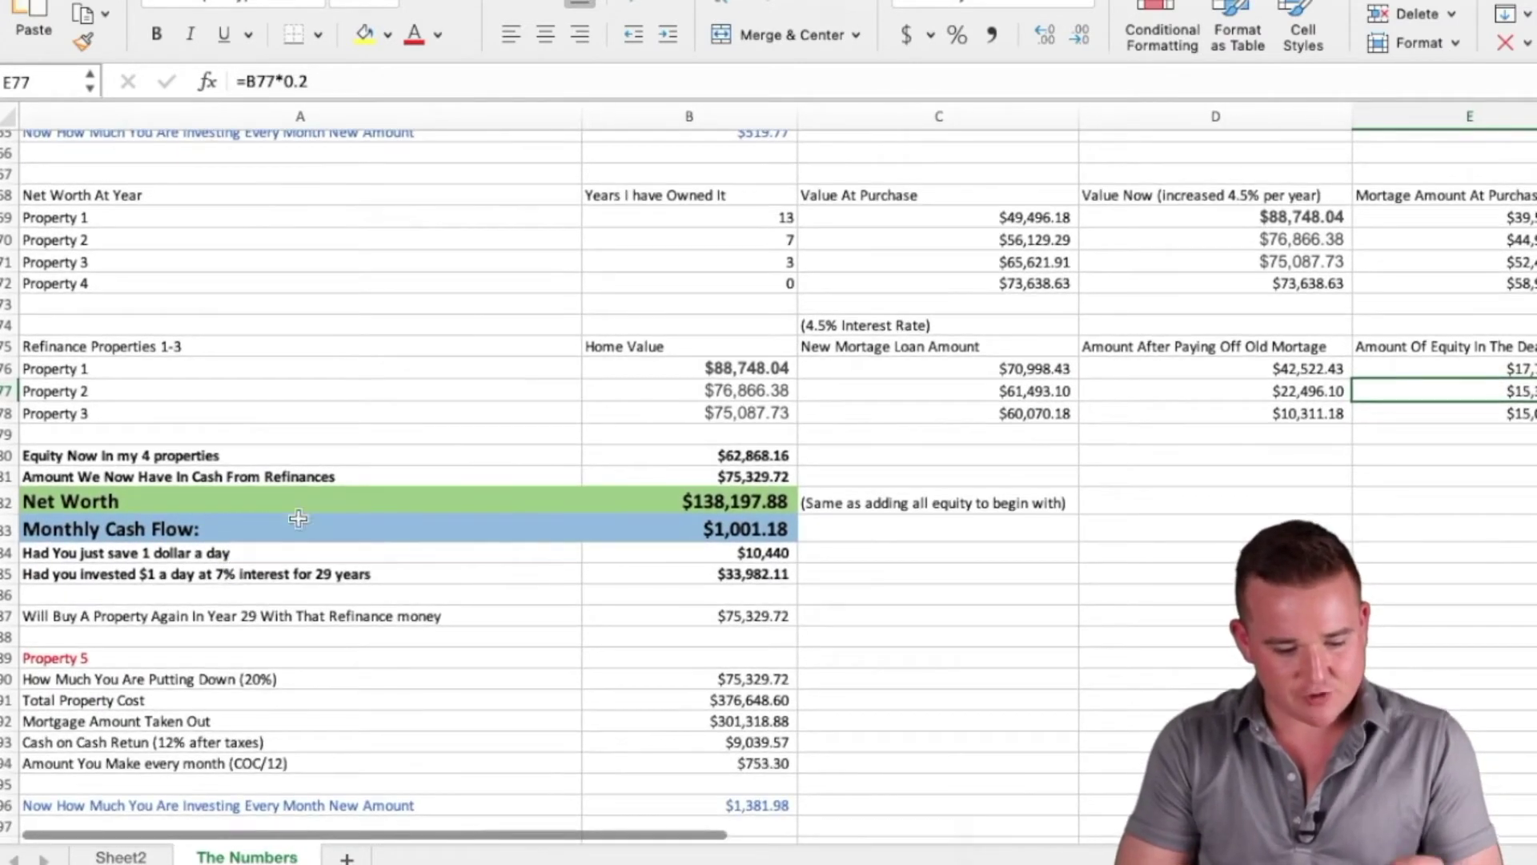
left_click(378, 496)
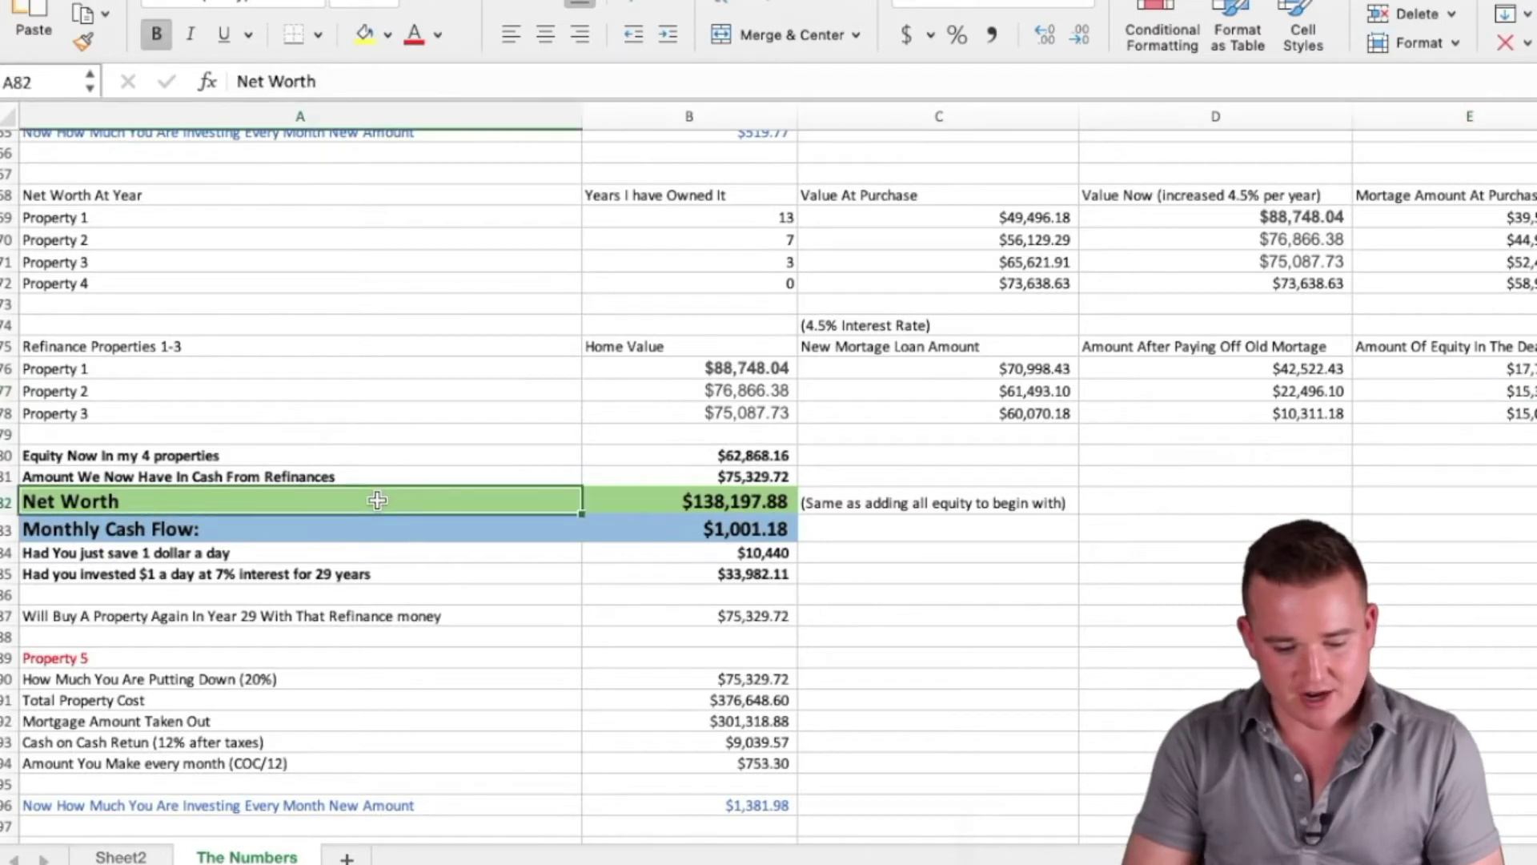
key("Right")
key("Left")
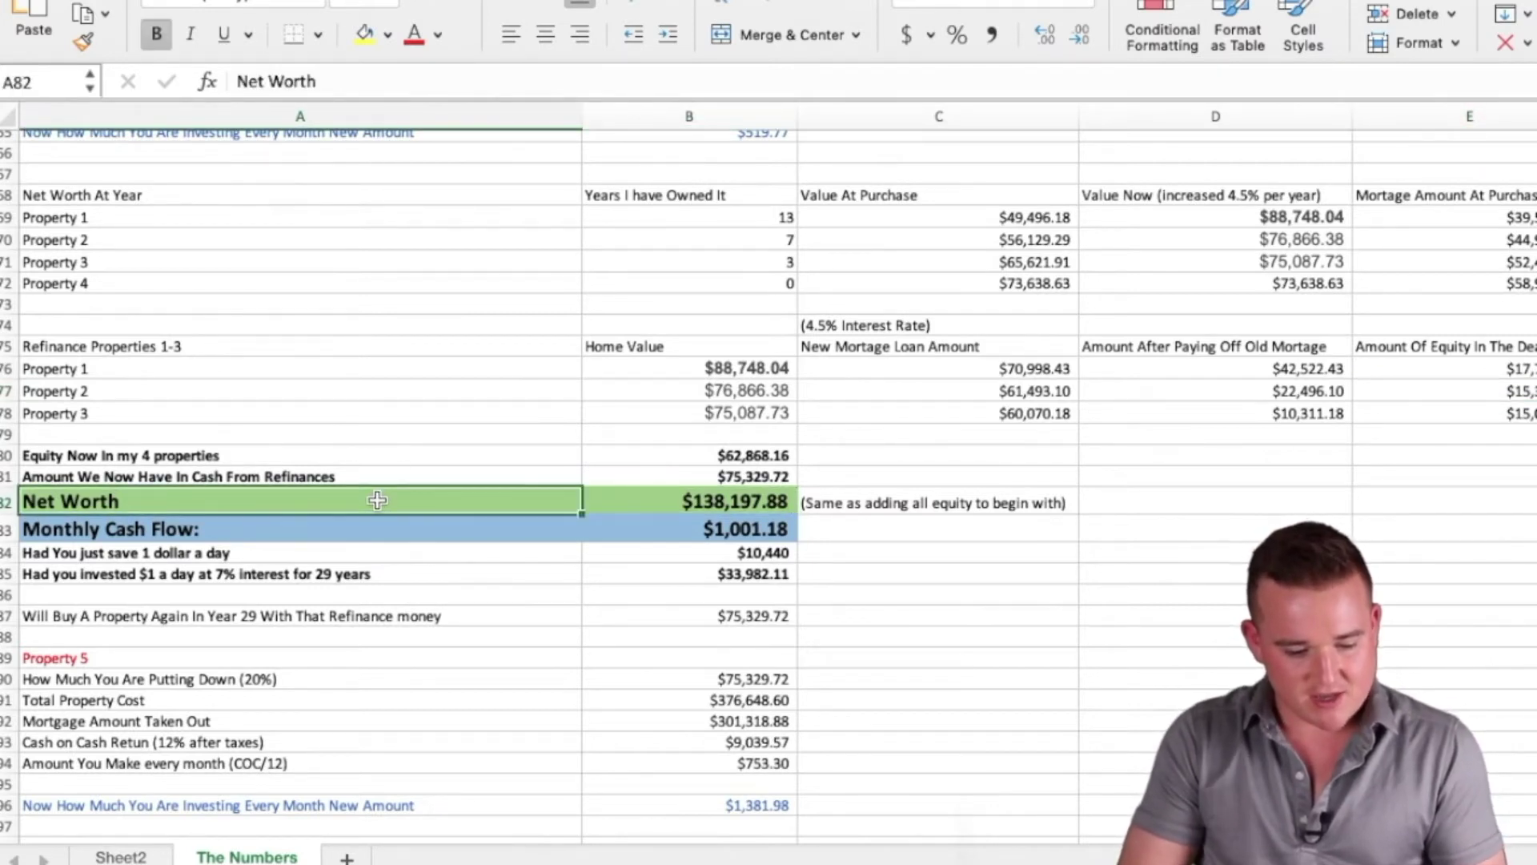
Check the amount in cash from refinances and the formula behind the Net Worth total
key("Up")
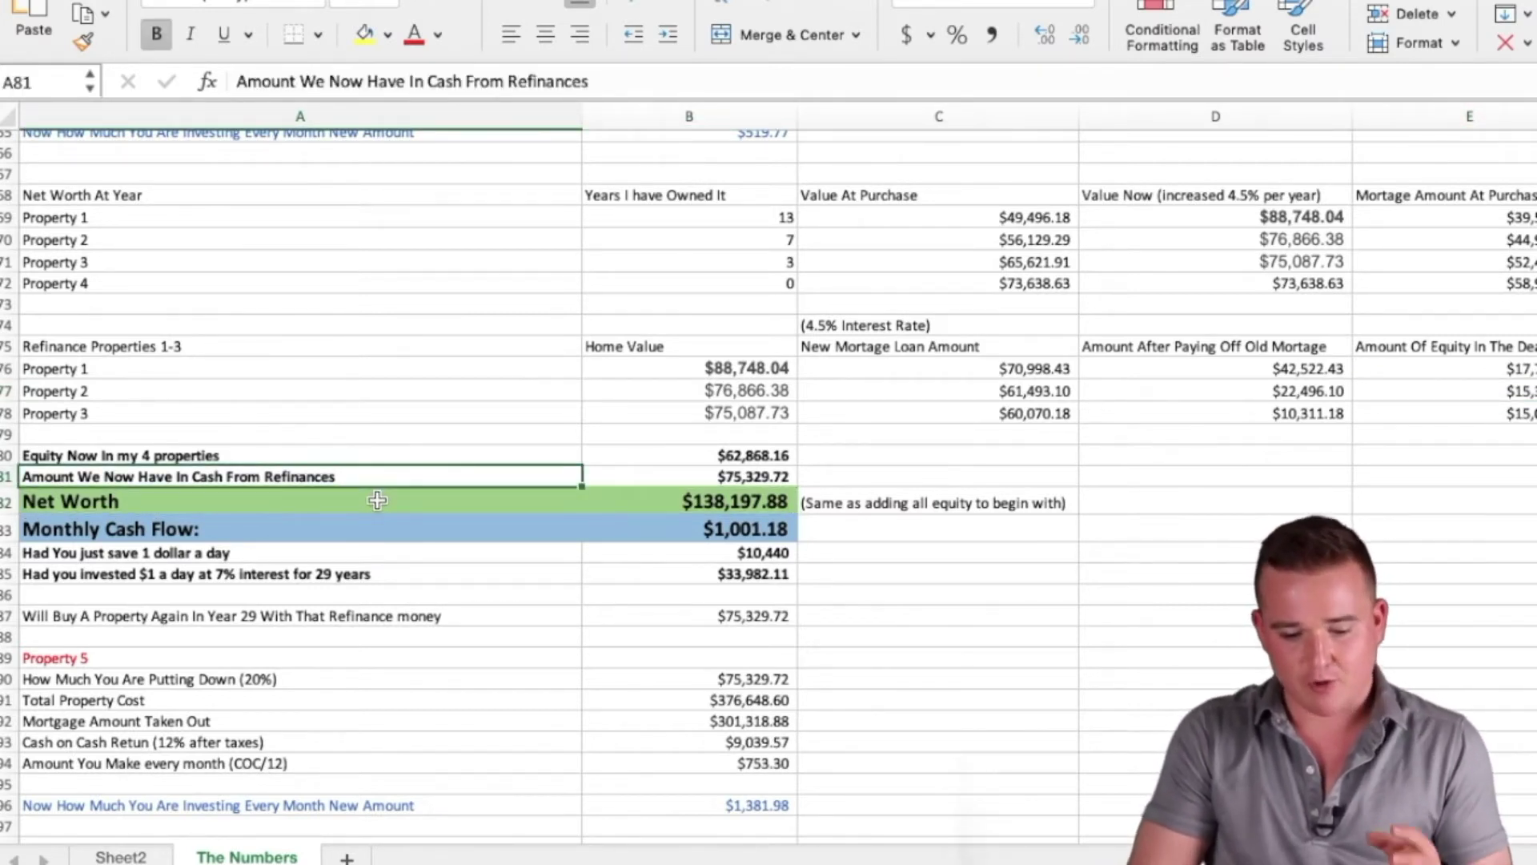
key("Right")
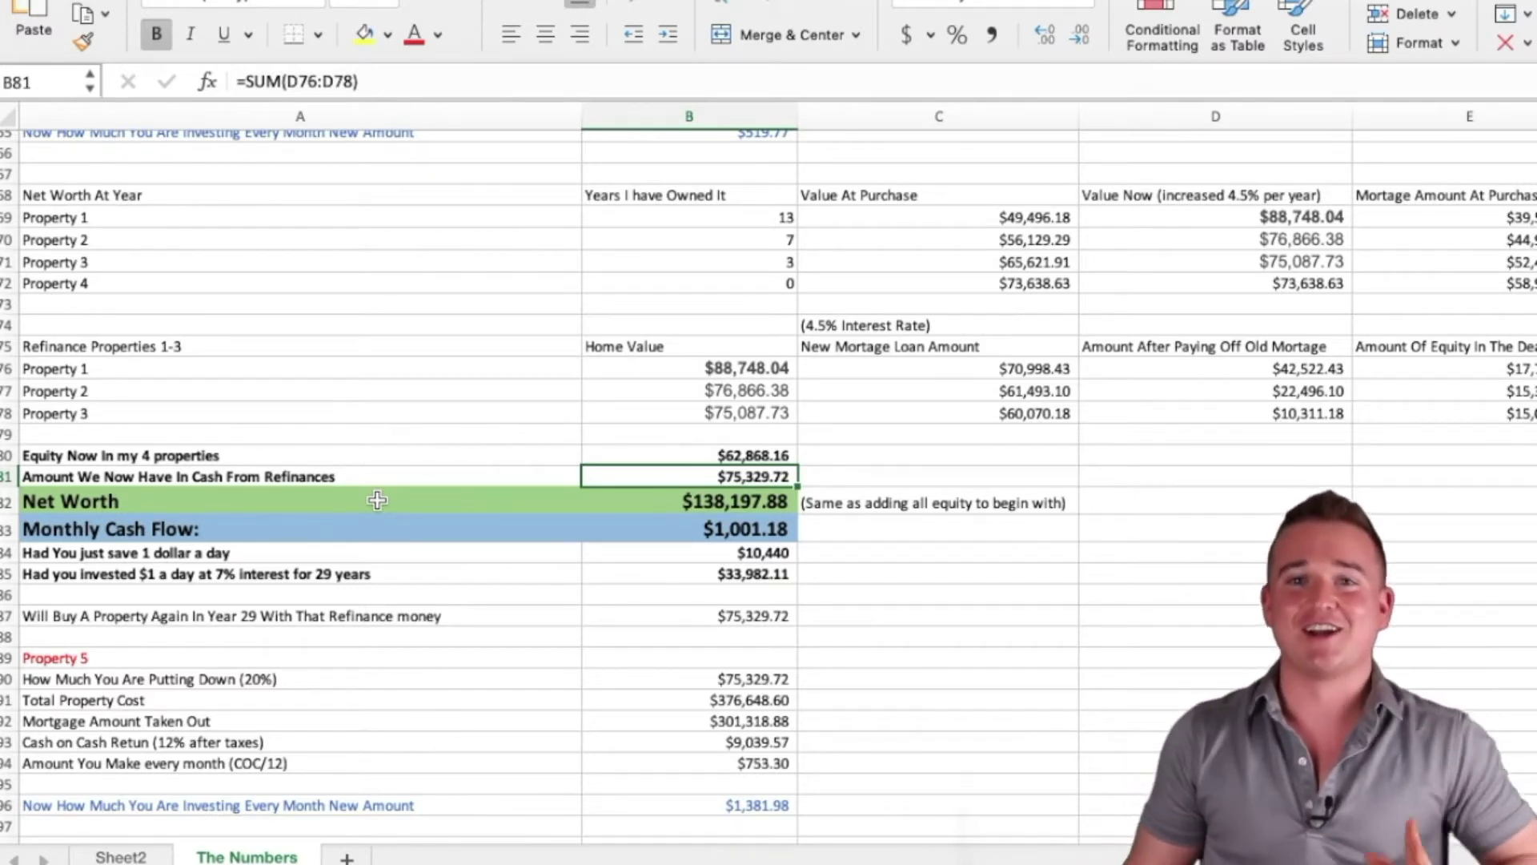
key("Left")
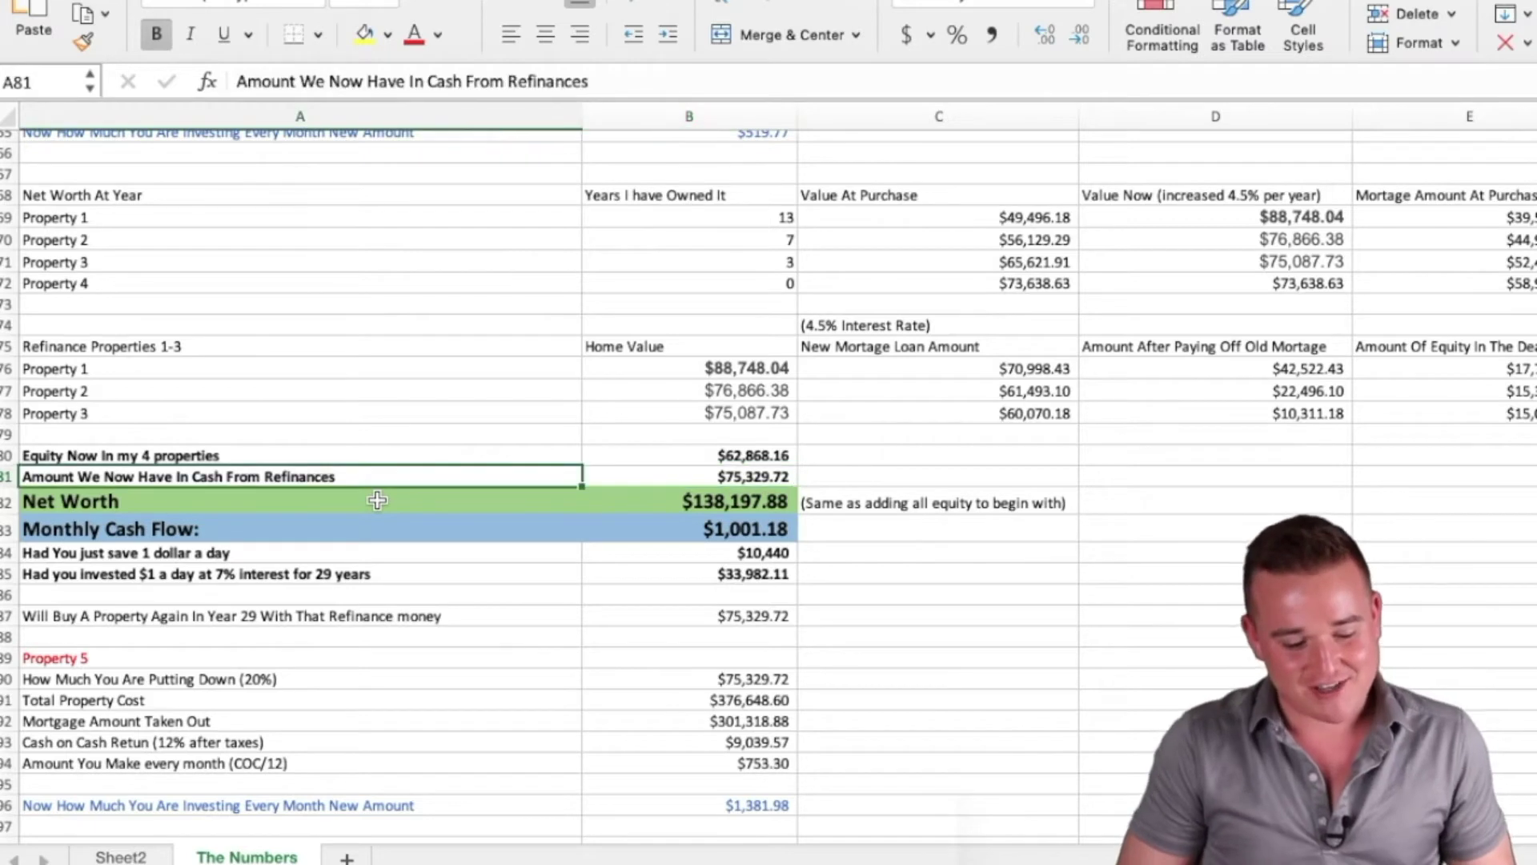
key("Down")
key("Right")
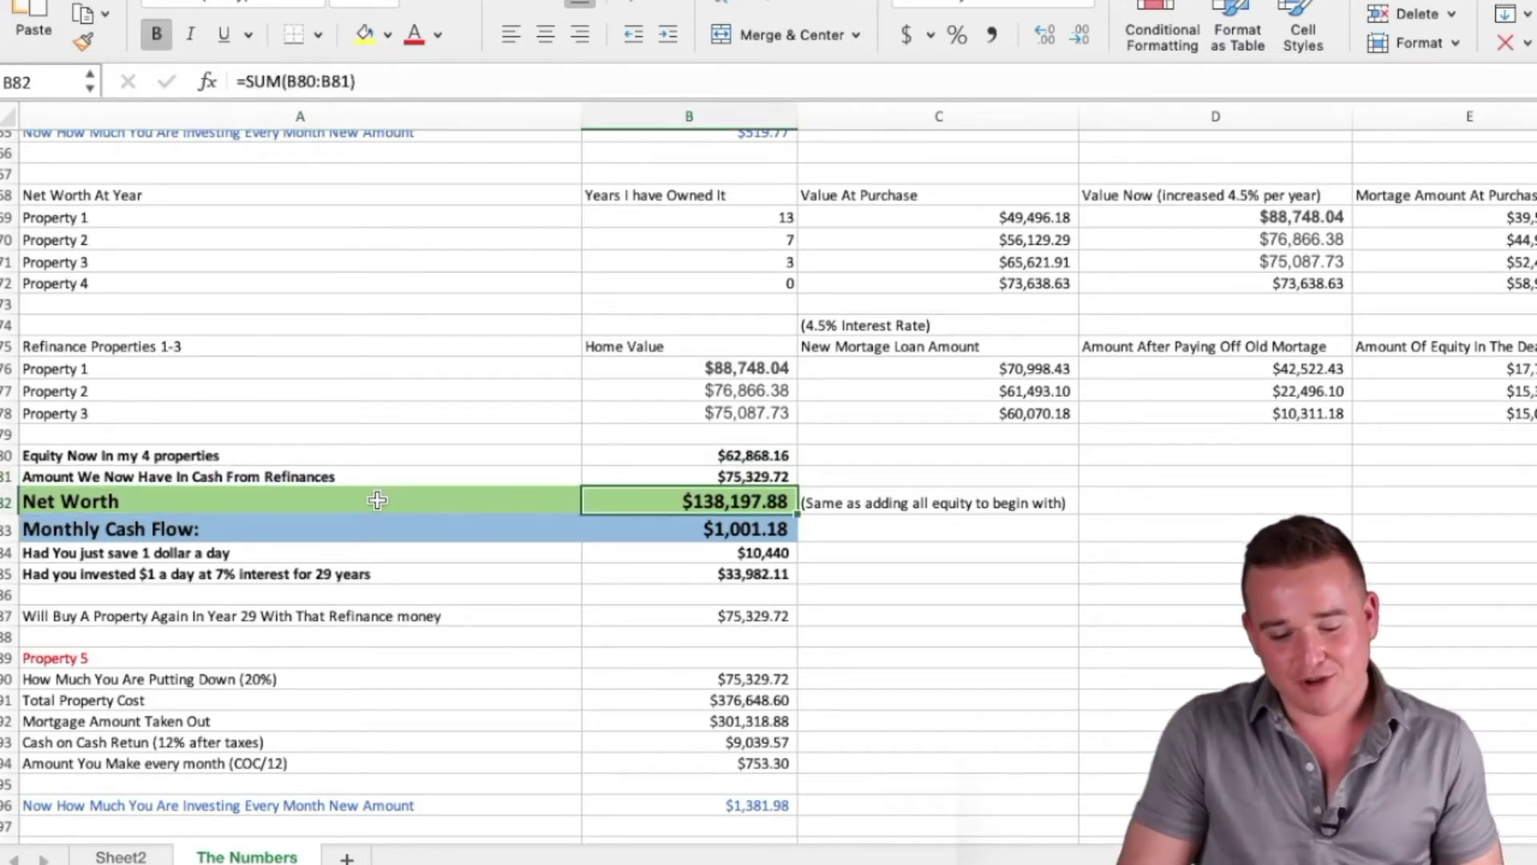
Check the Monthly Cash Flow formula and the amount from just saving 1 dollar a day, returning to the Net Worth row
key("Down")
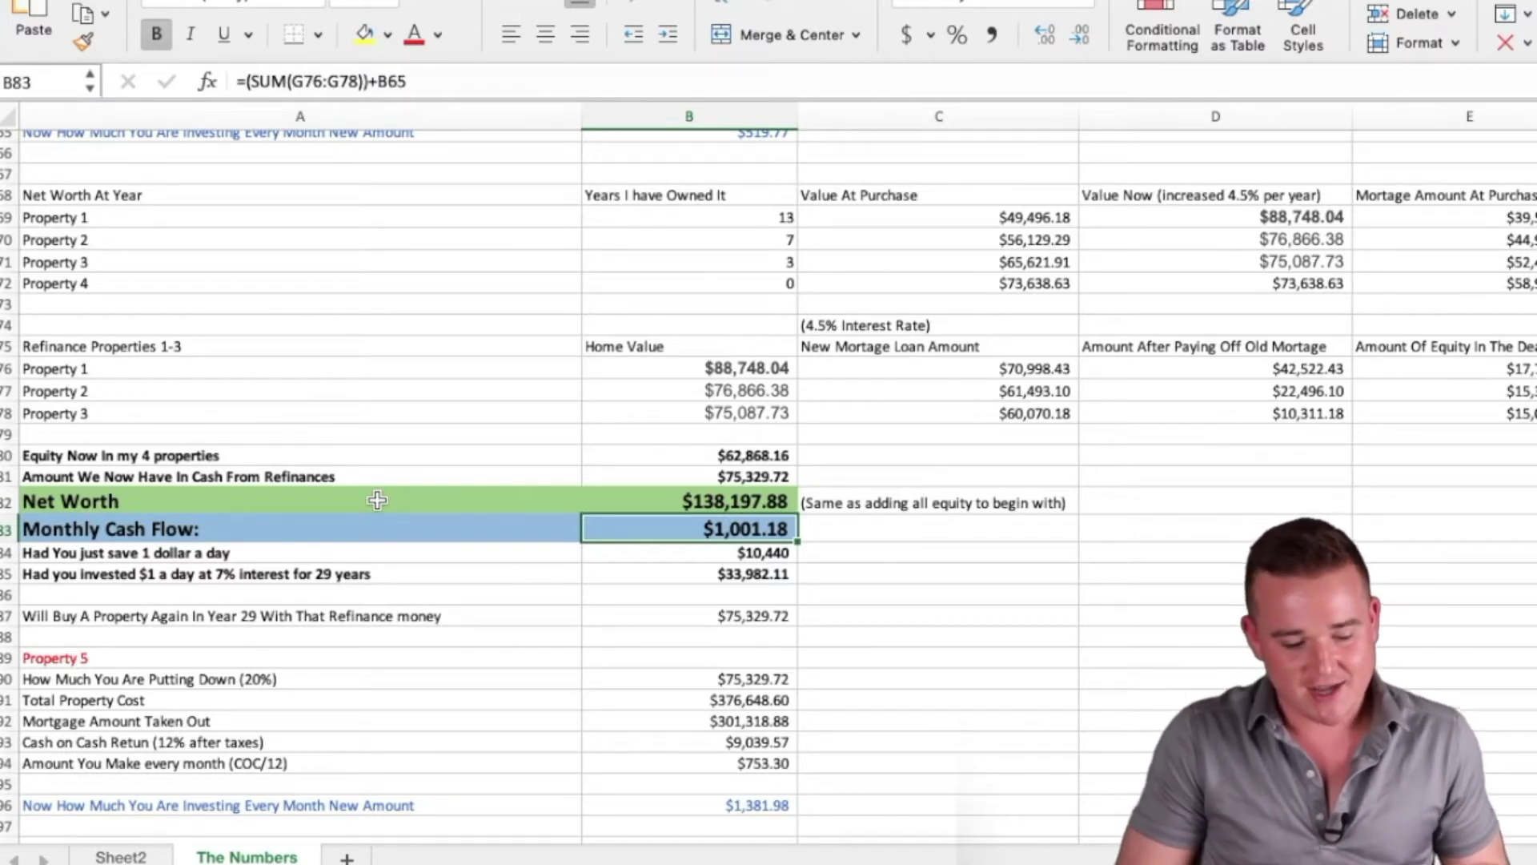
key("Down")
key("Left")
key("Right")
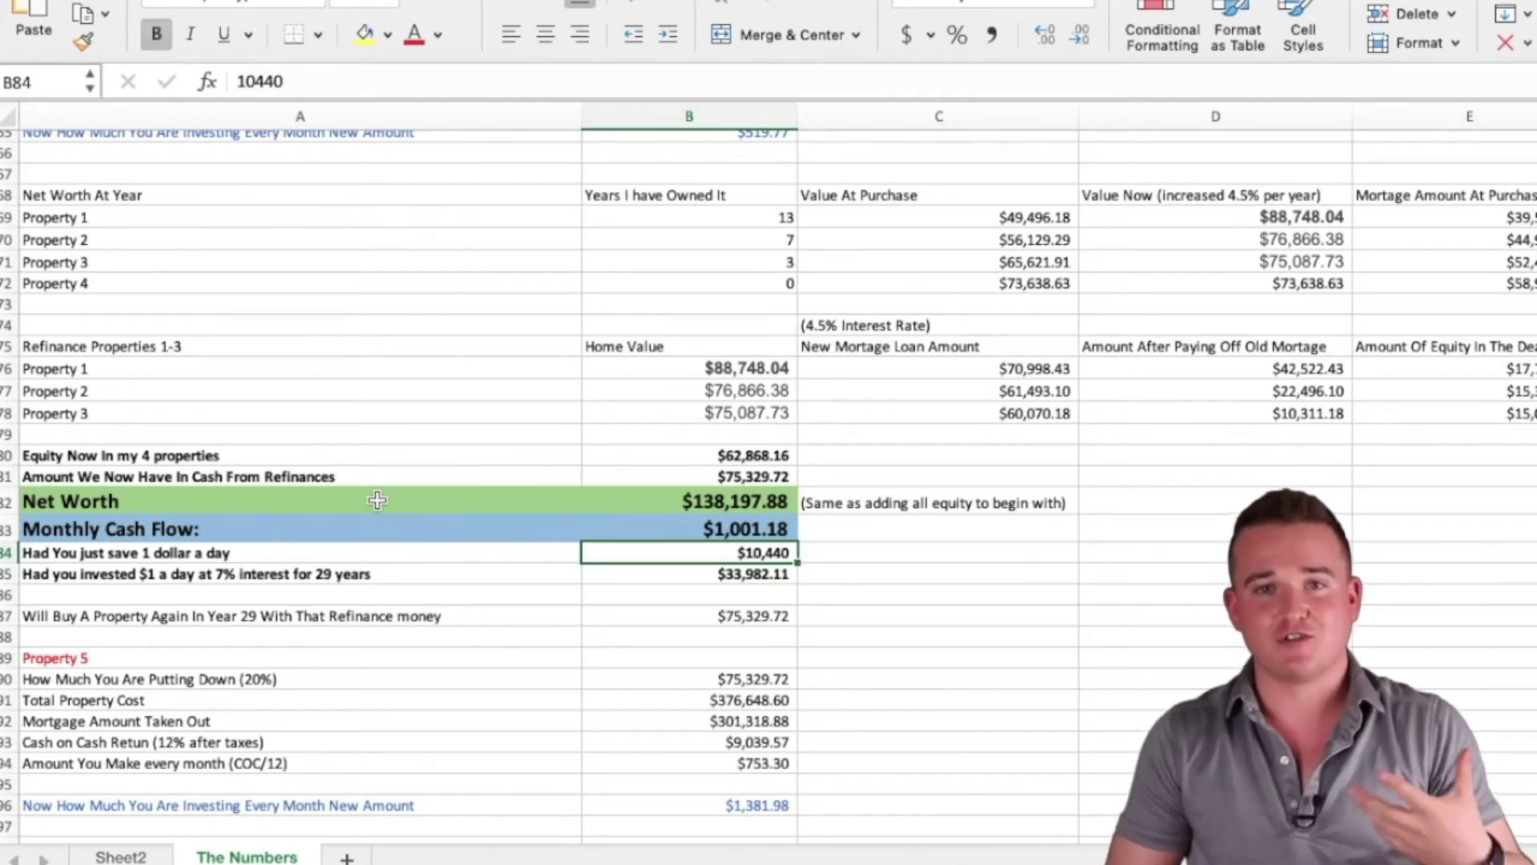
key("Up")
key("Up")
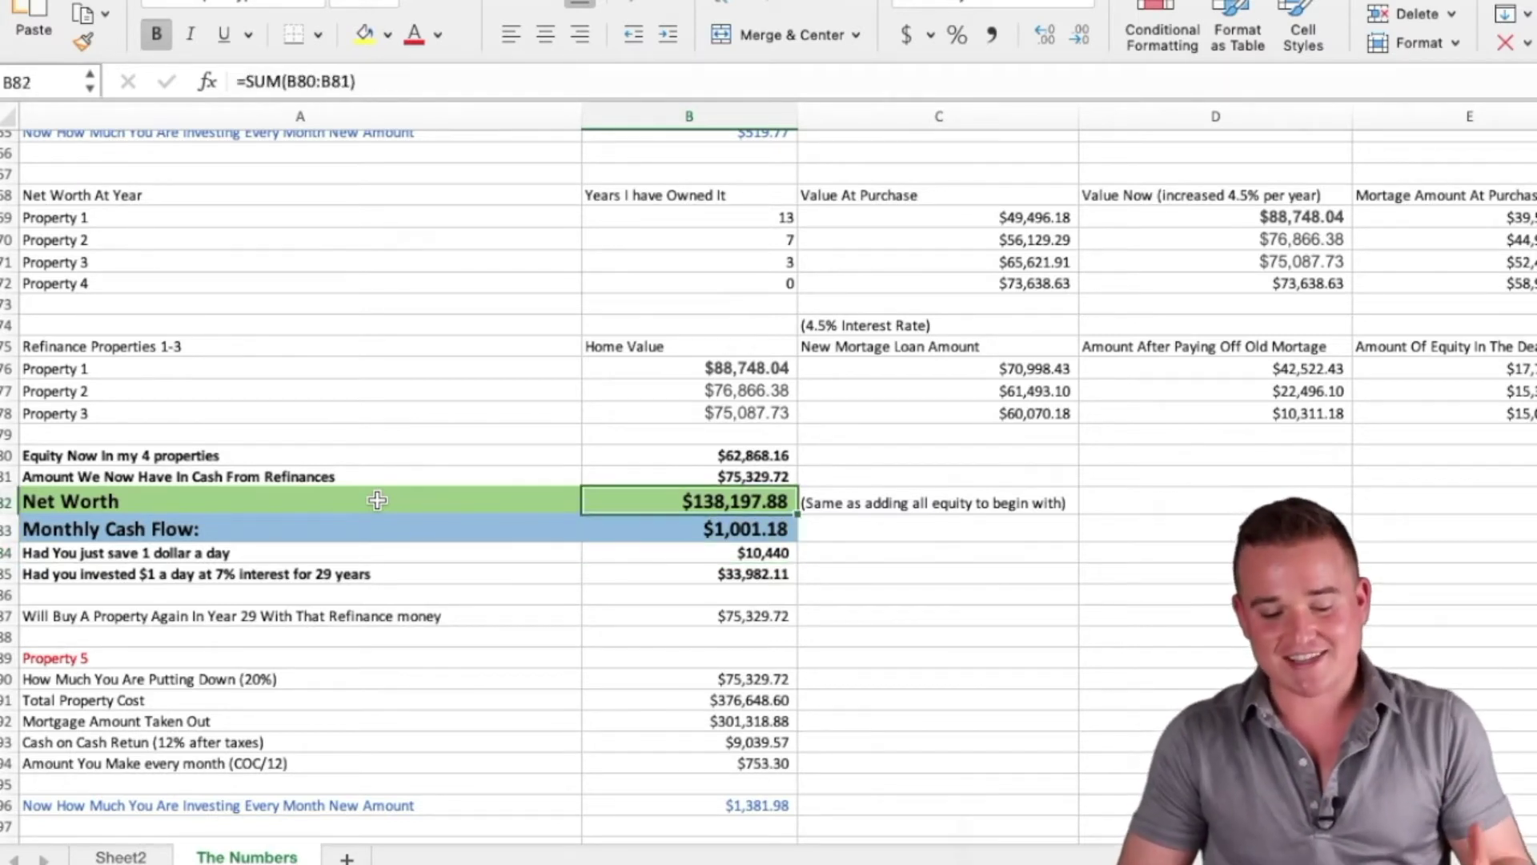
left_click(377, 501)
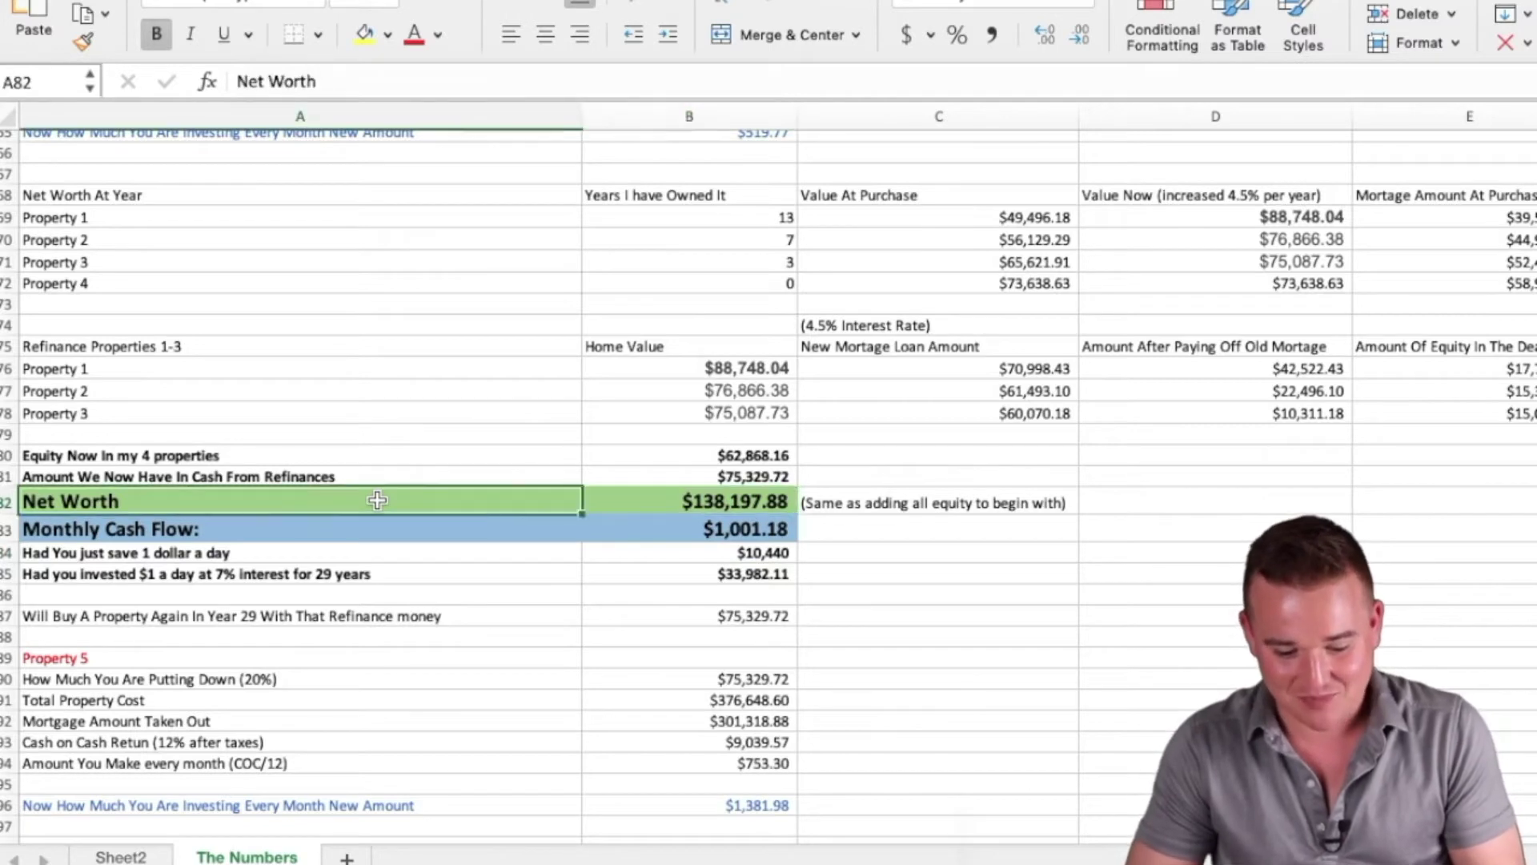
Check the summary rows from Net Worth and Monthly Cash Flow down to investing $1 a day at 7% for 29 years
key("Right")
key("Down")
key("Down")
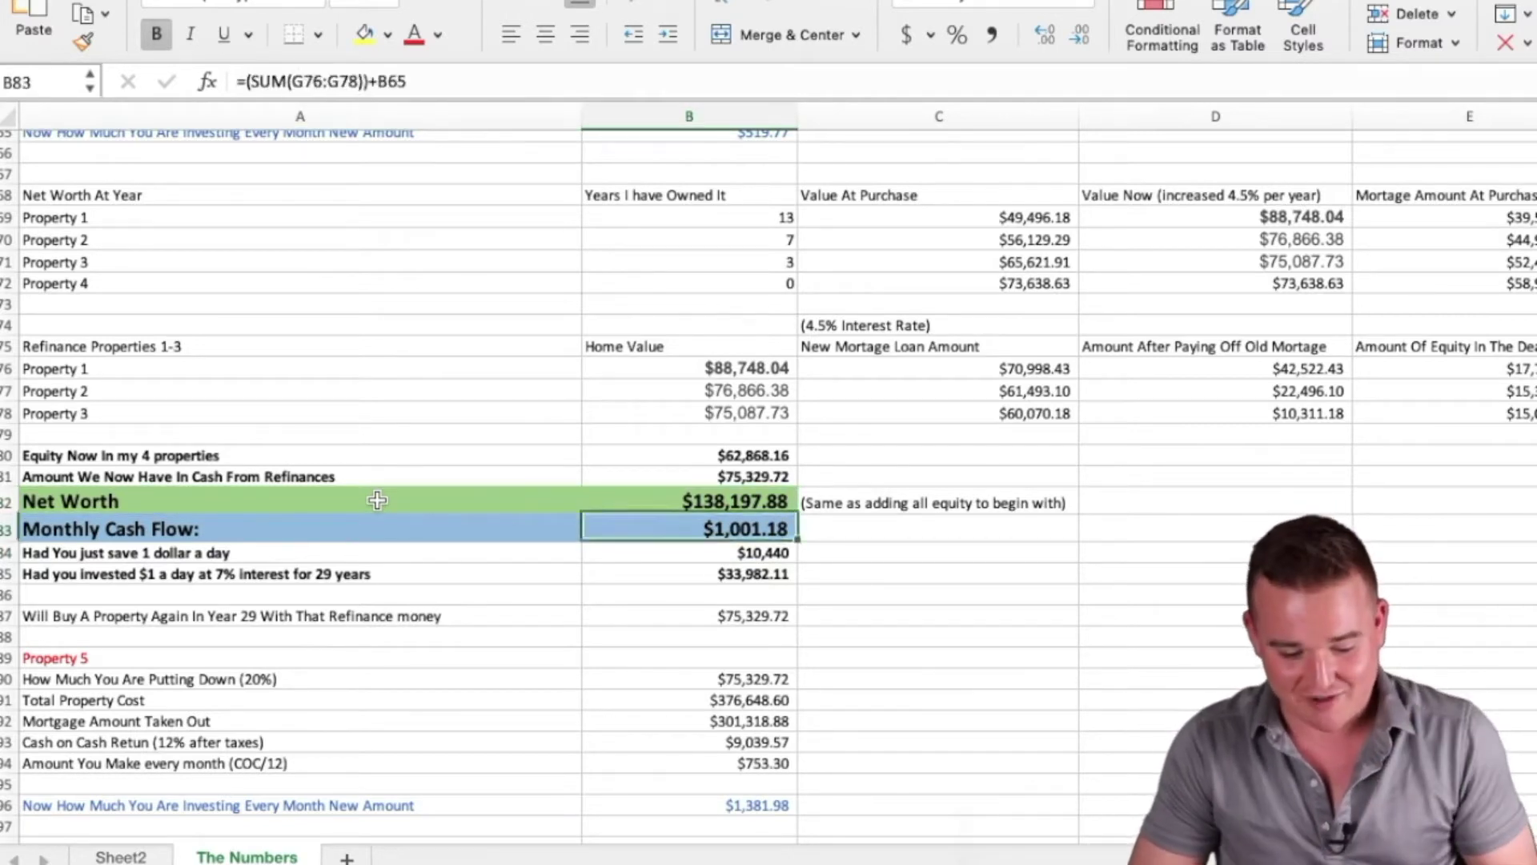
key("Left")
key("Down")
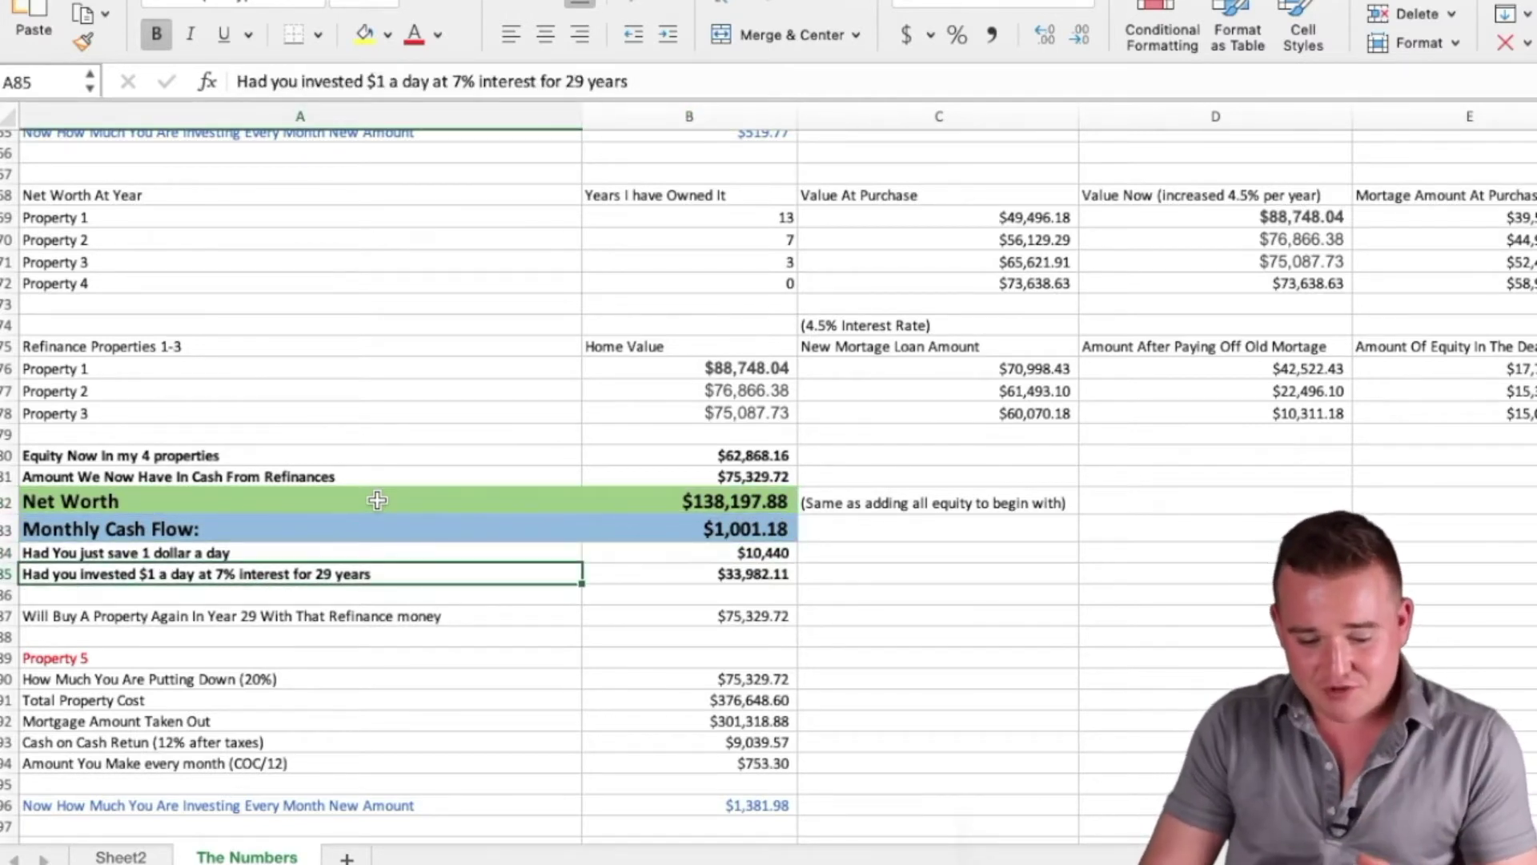
key("Right")
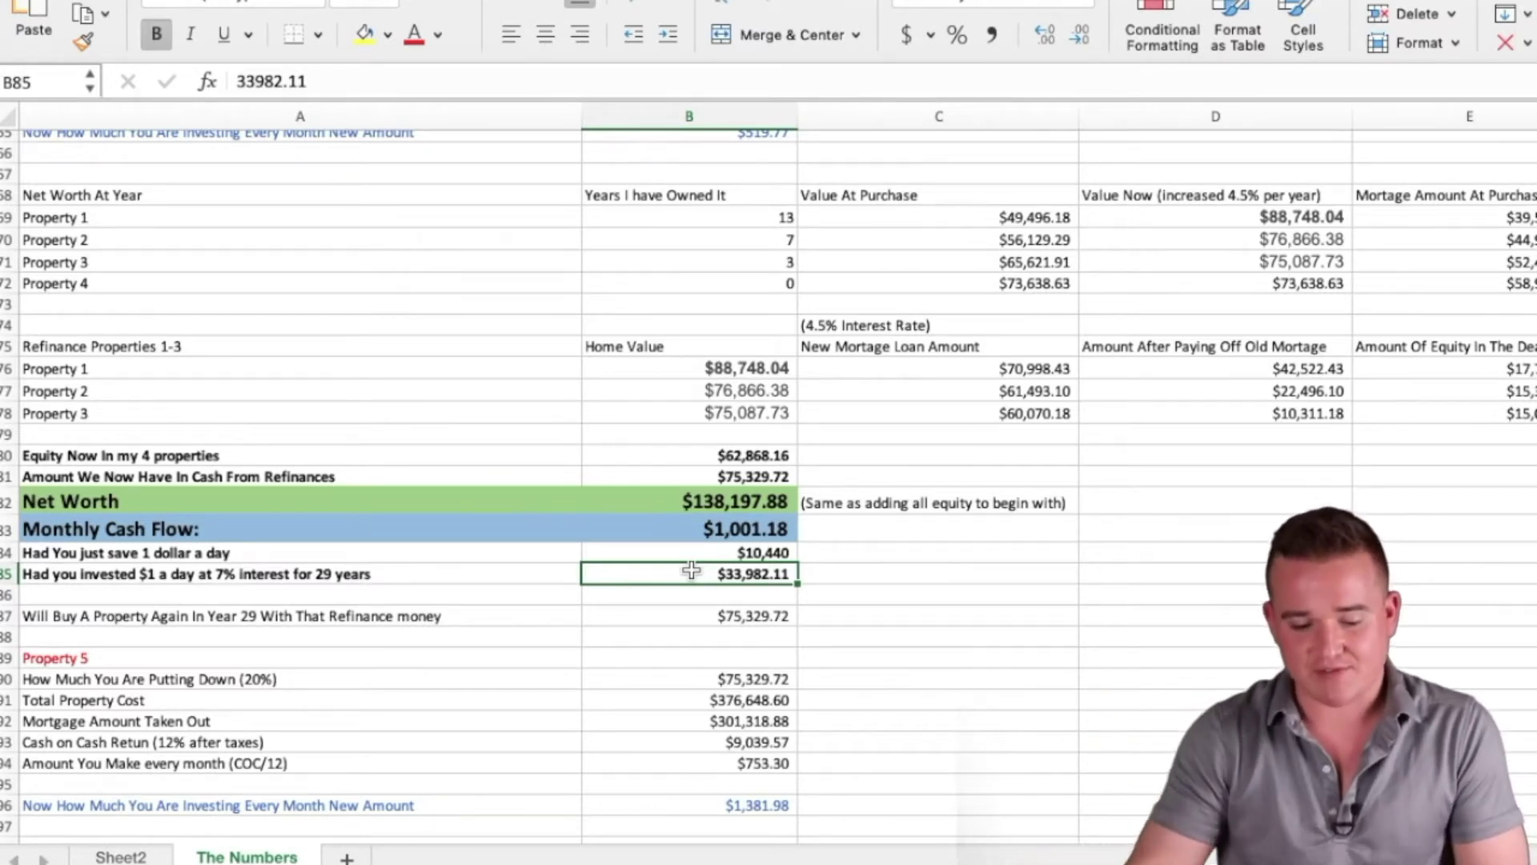
left_click(539, 577)
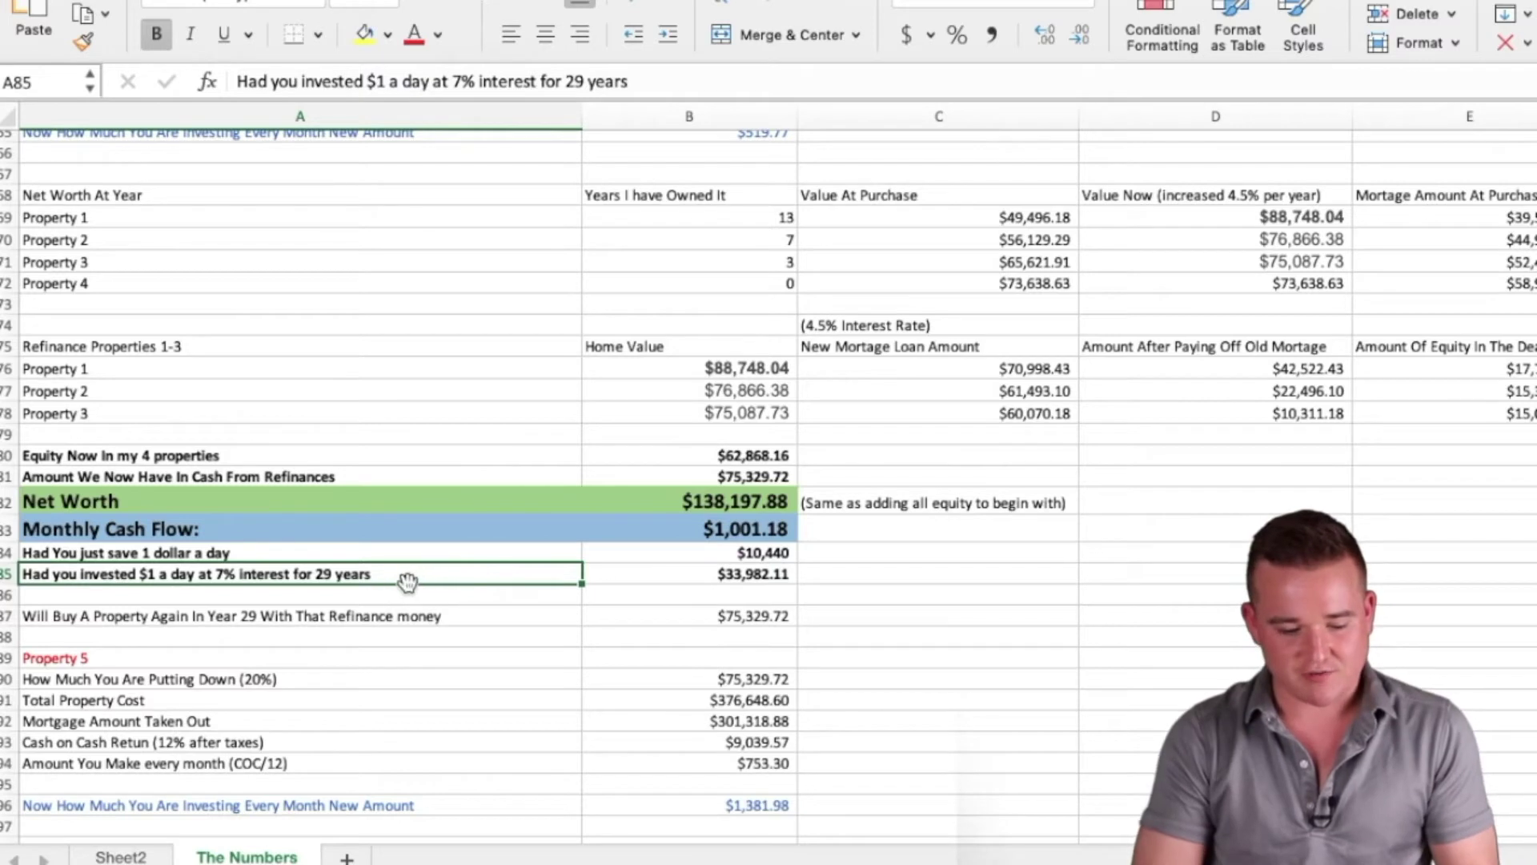
key("Up")
key("Down")
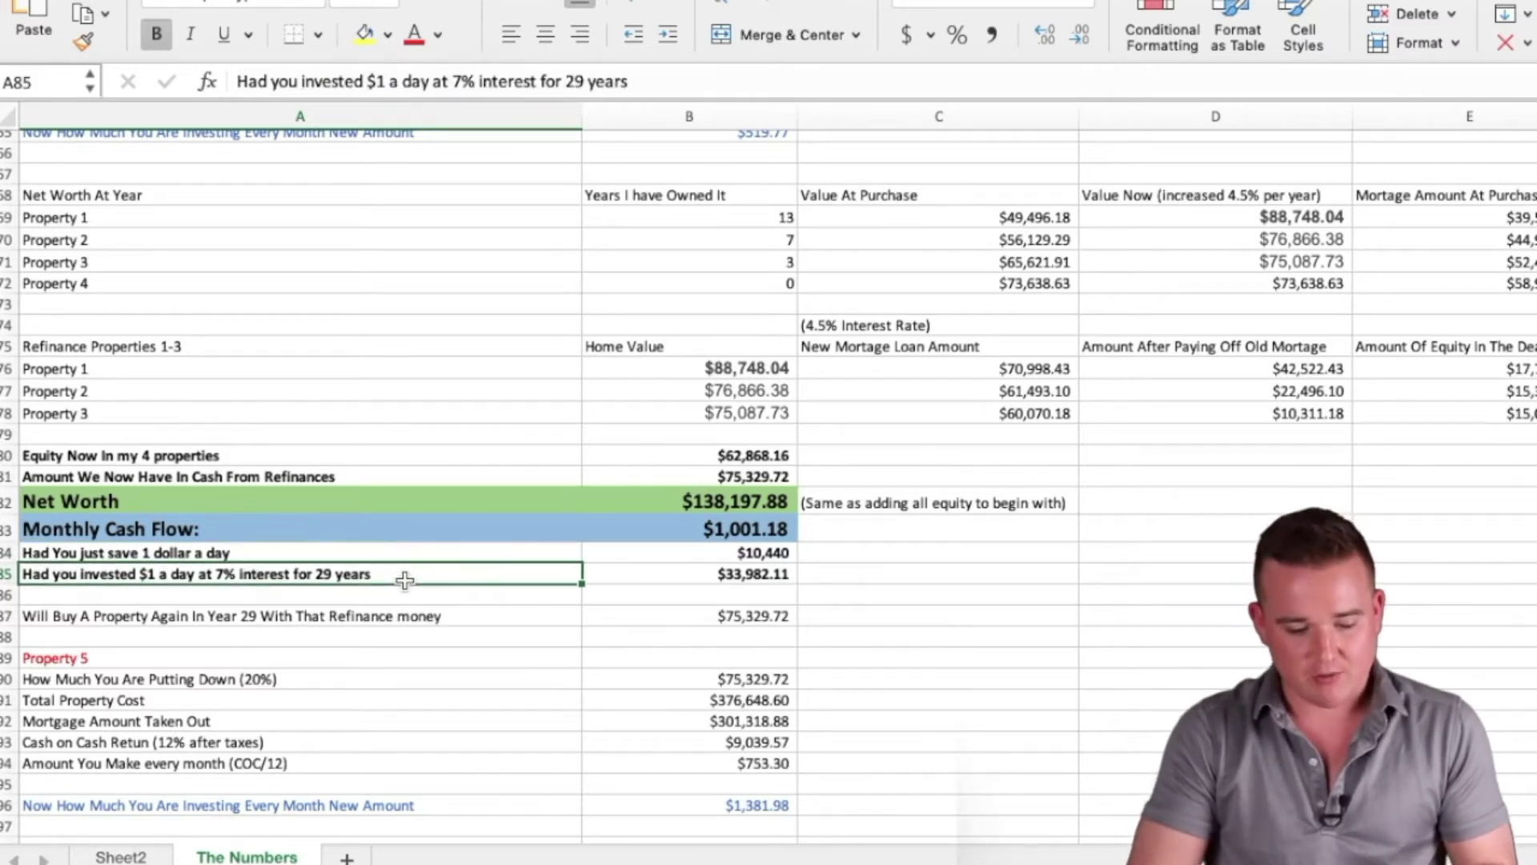
Compare the 29-year invested amount with the Net Worth and Monthly Cash Flow values
key("Right")
key("Up")
key("Up")
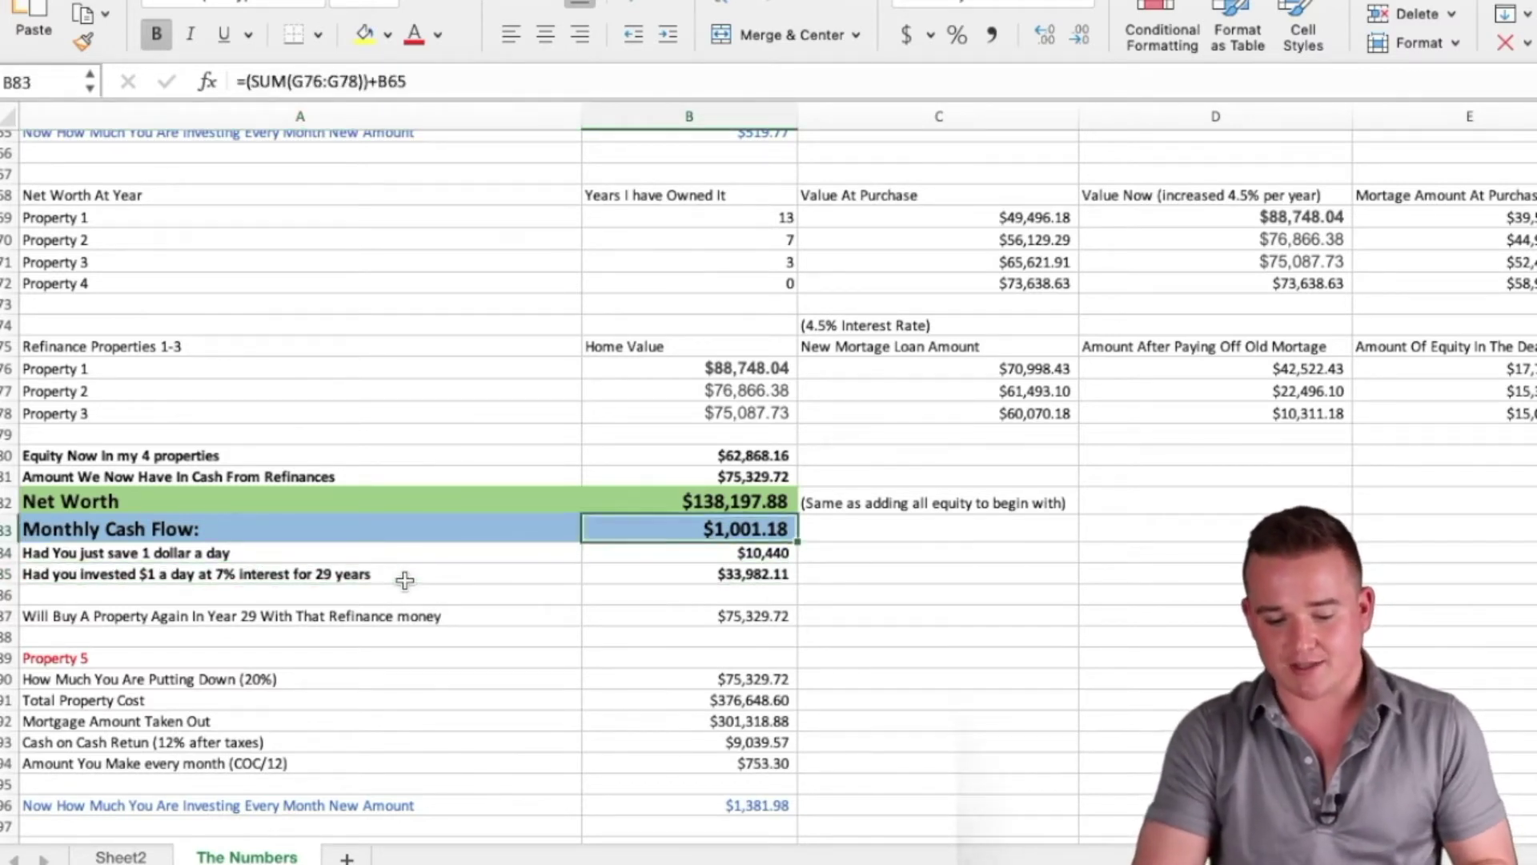
key("Up")
key("Down")
key("Down")
key("Down")
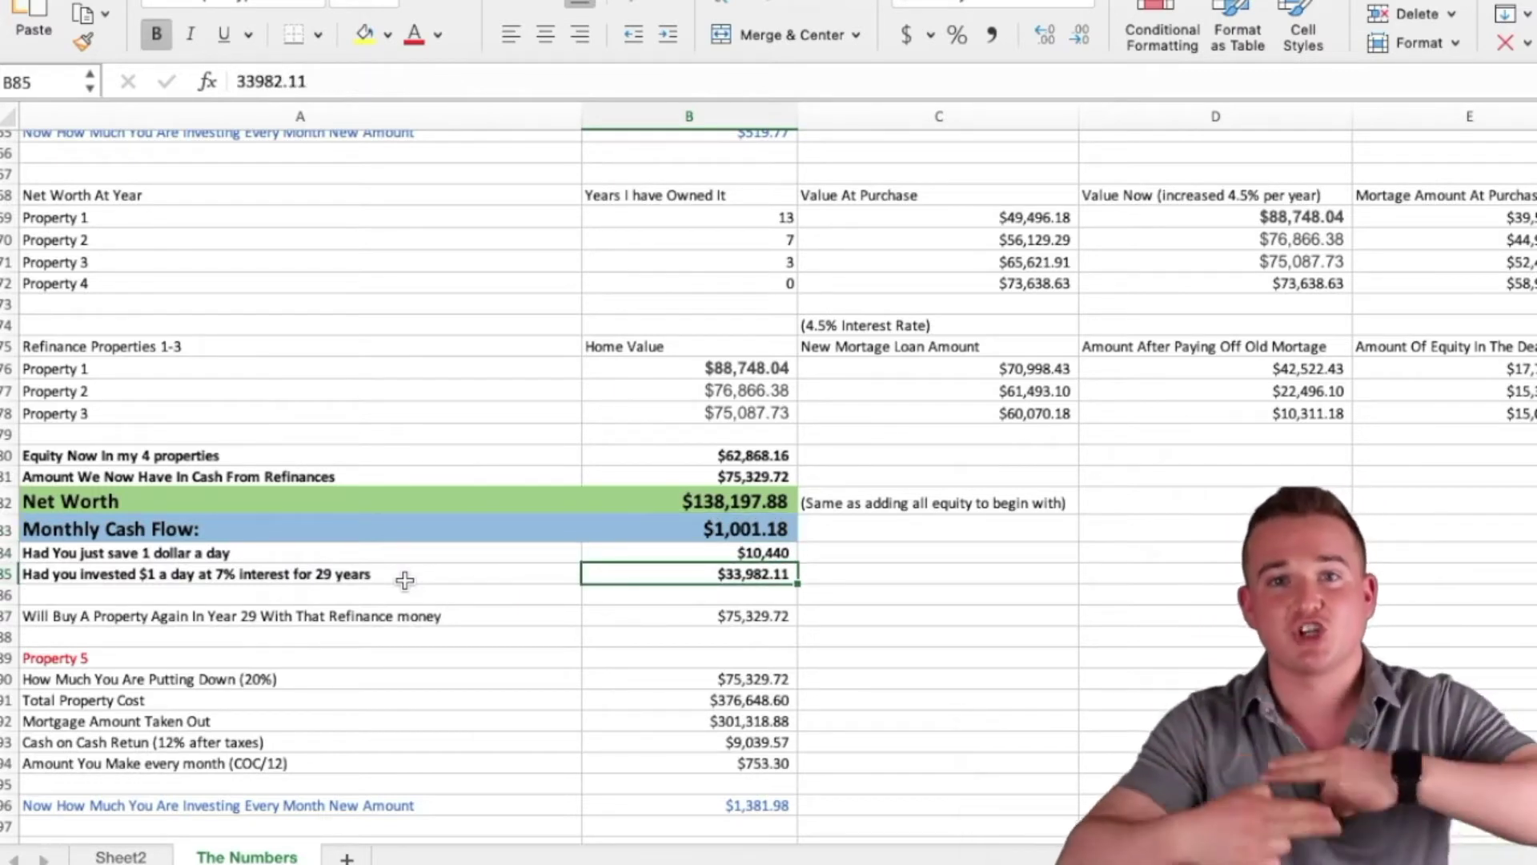
key("Up")
key("Up")
key("Up")
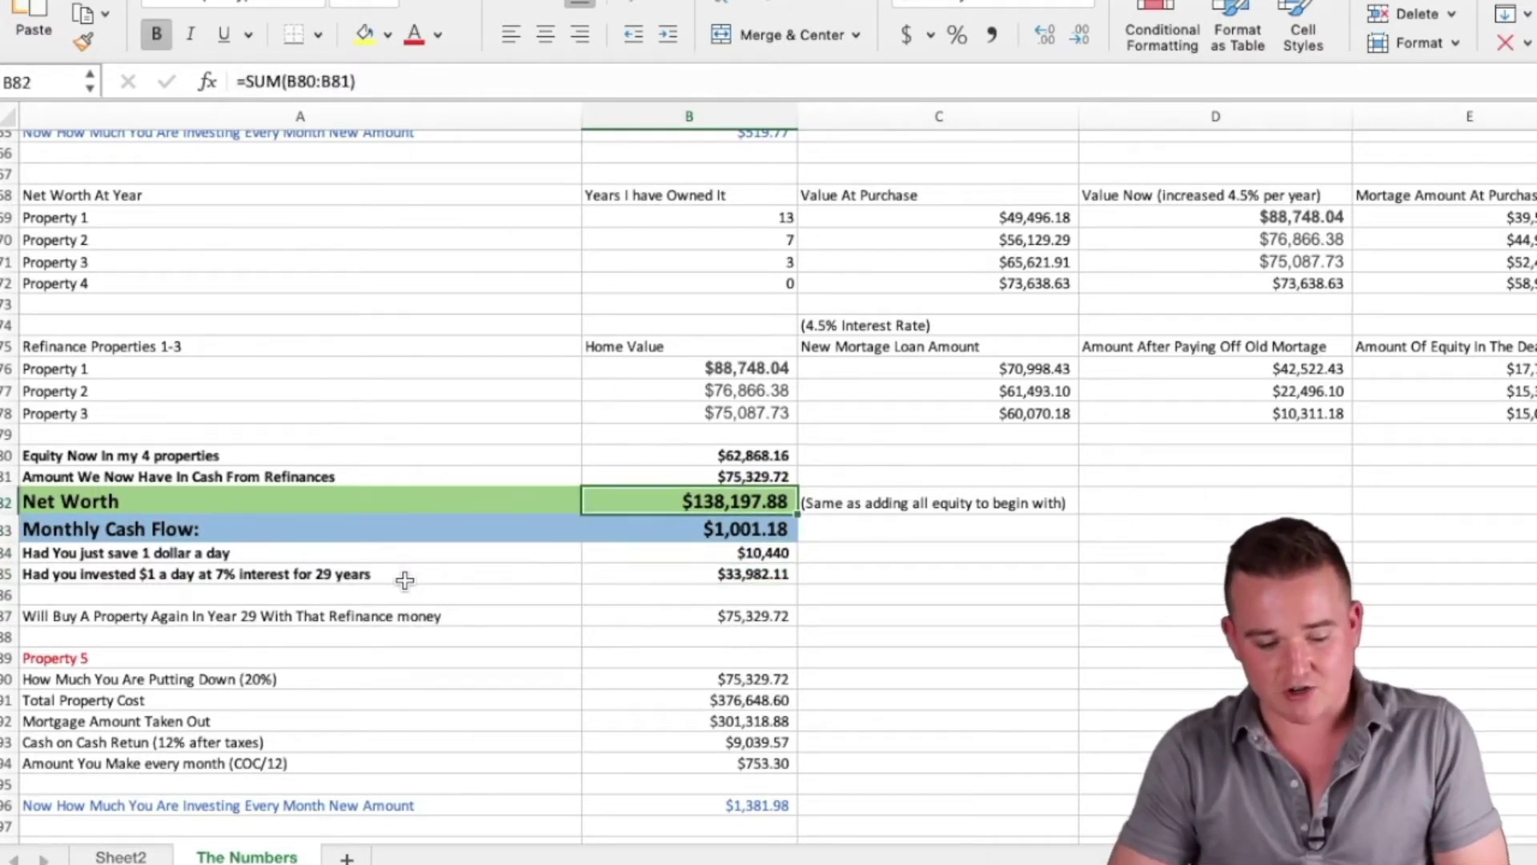
key("Down")
key("Down")
key("Down")
key("Down")
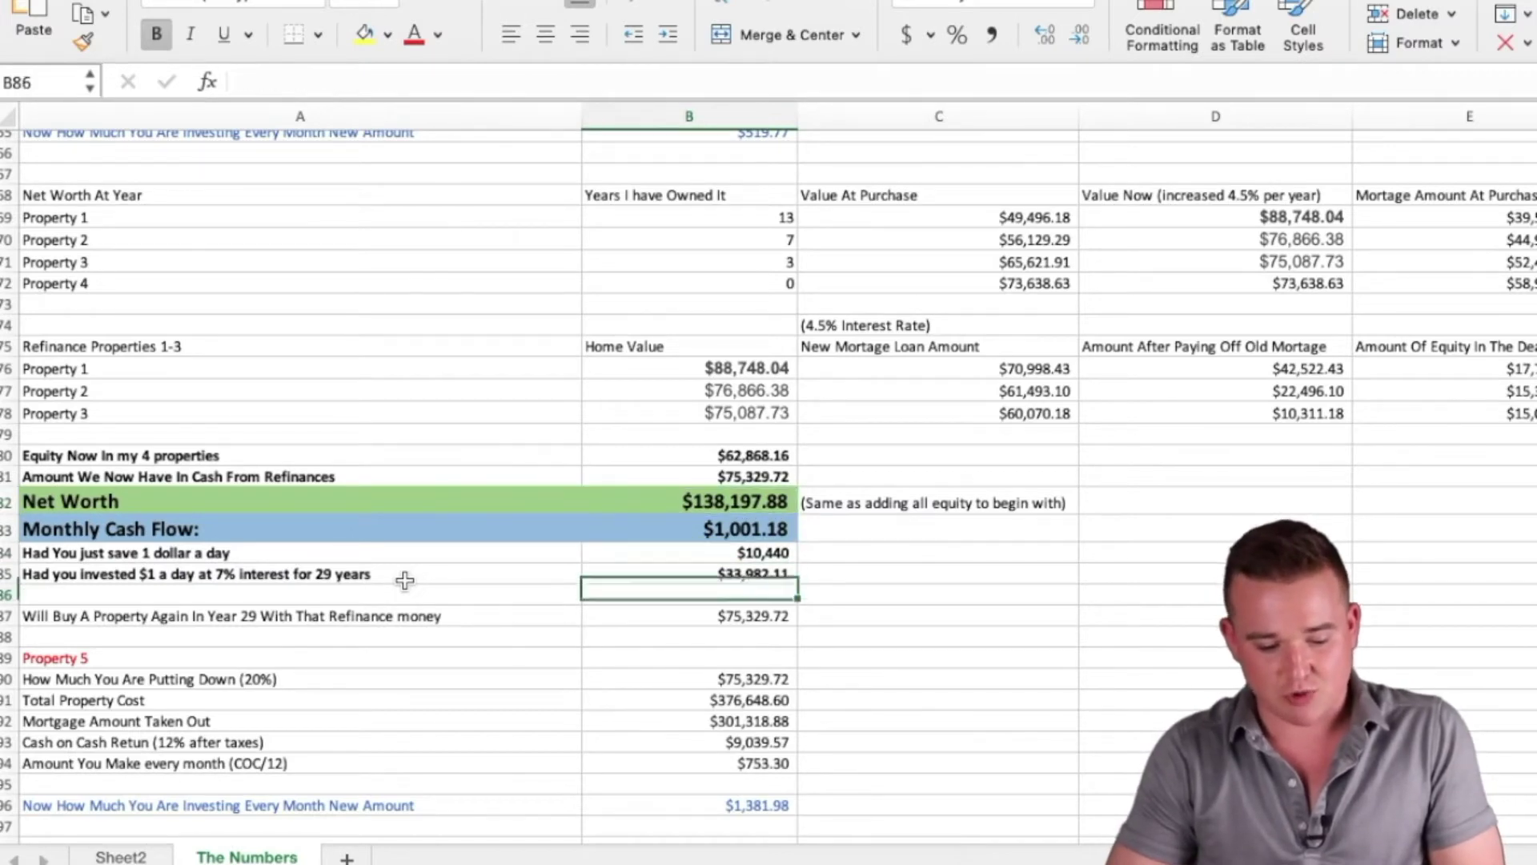
Trace the refinance money for the year 29 purchase back to the amount in cash from refinances
scroll(473, 536, "down", 3)
scroll(632, 470, "down", 5)
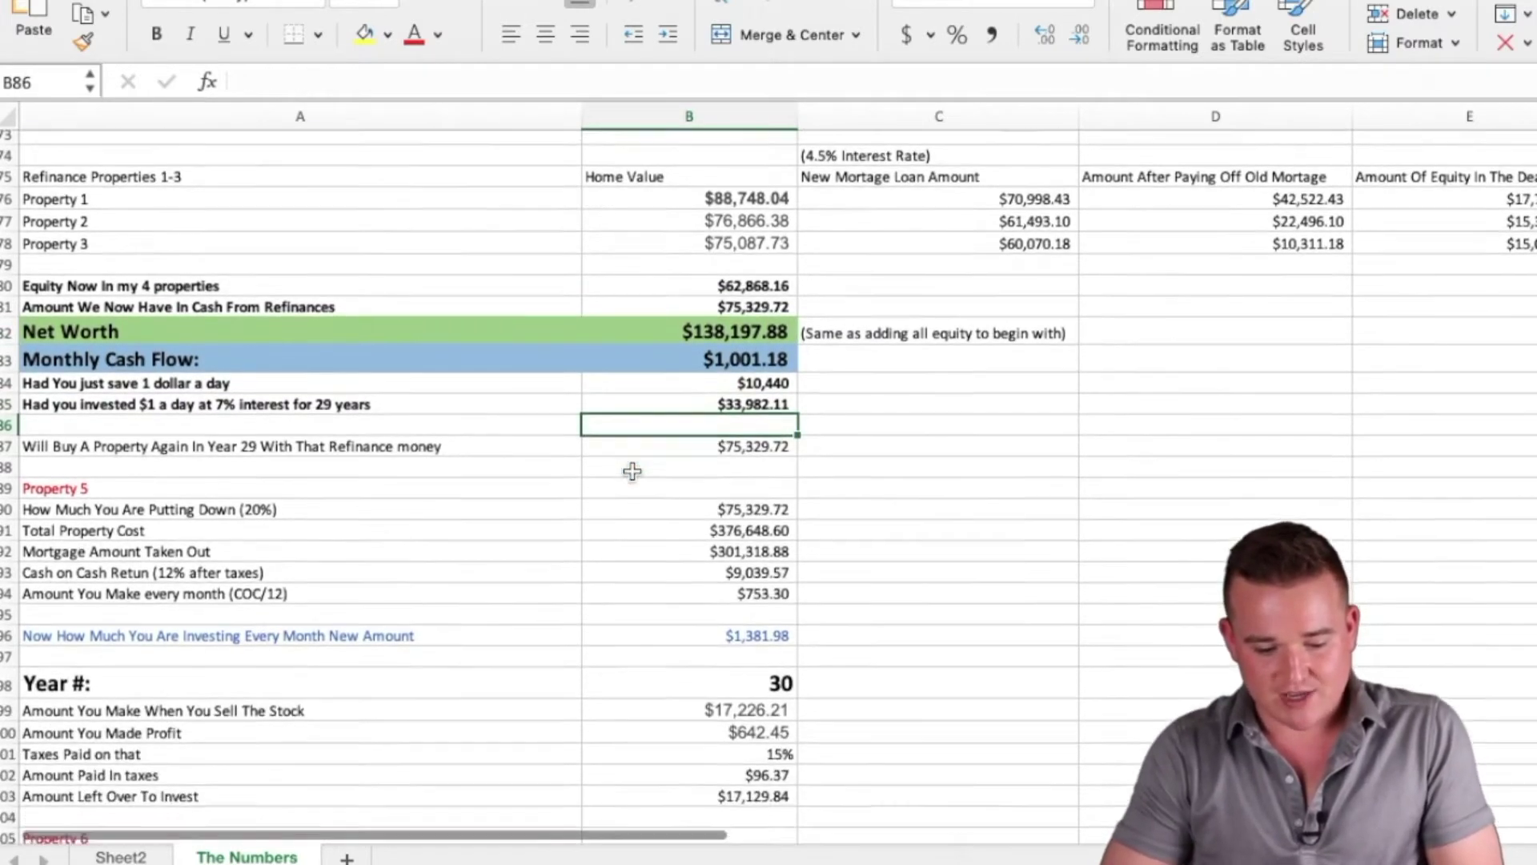
left_click(671, 419)
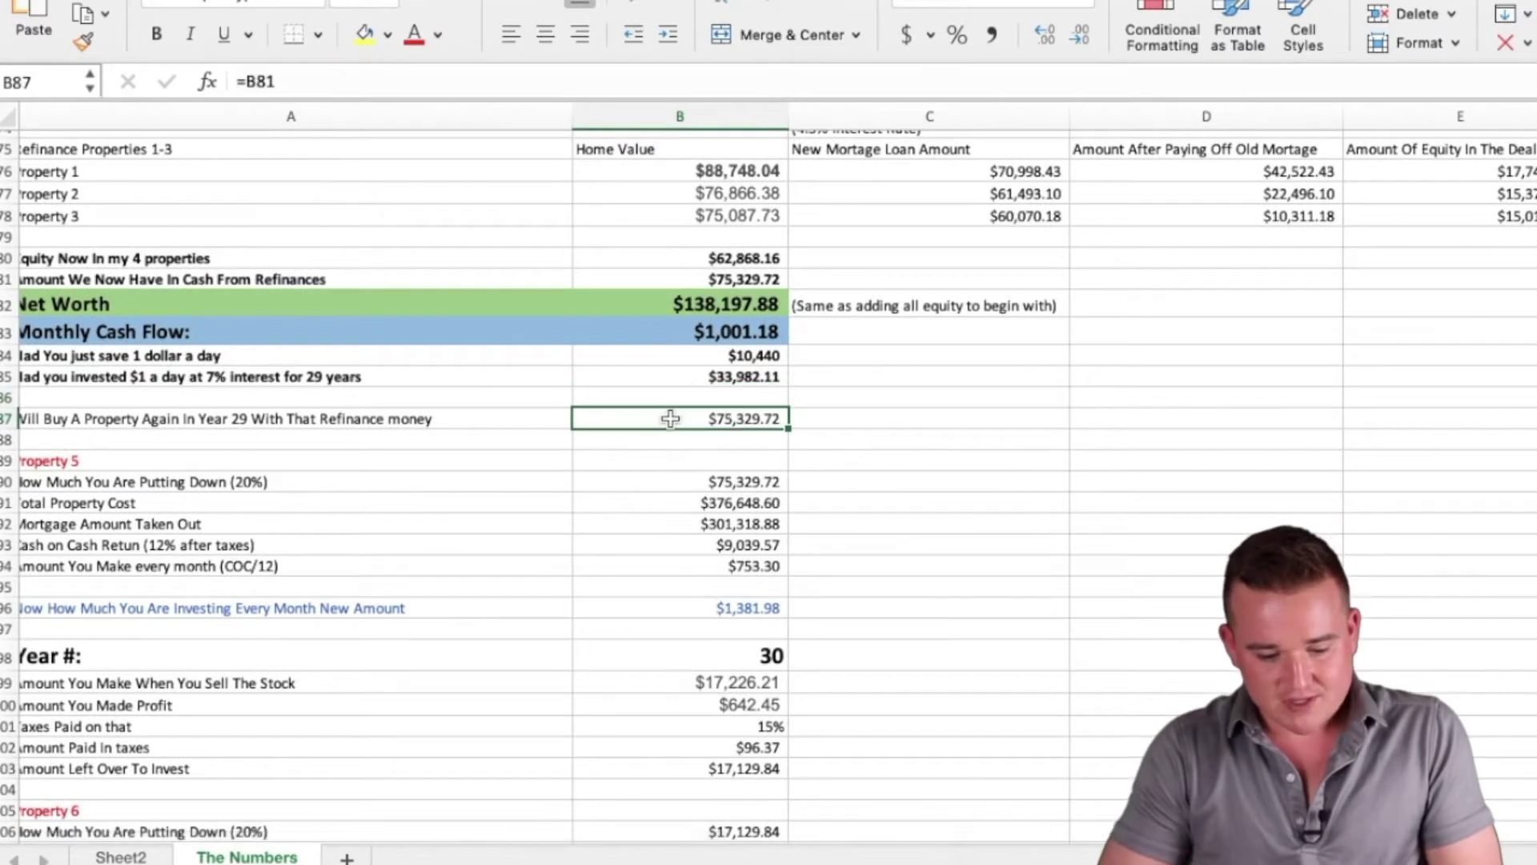
scroll(671, 417, "left", 1)
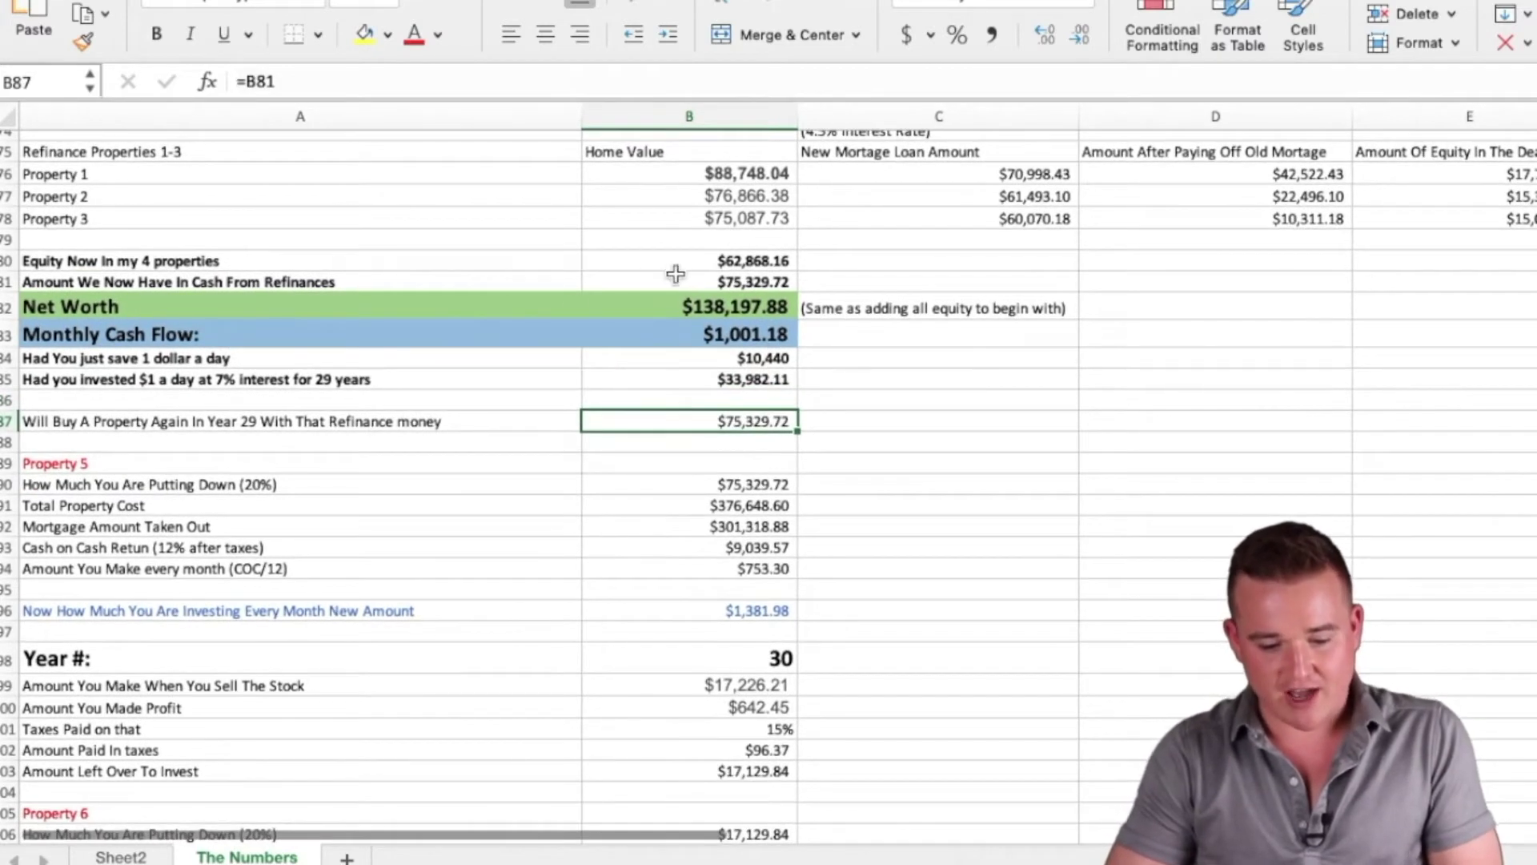
left_click(681, 280)
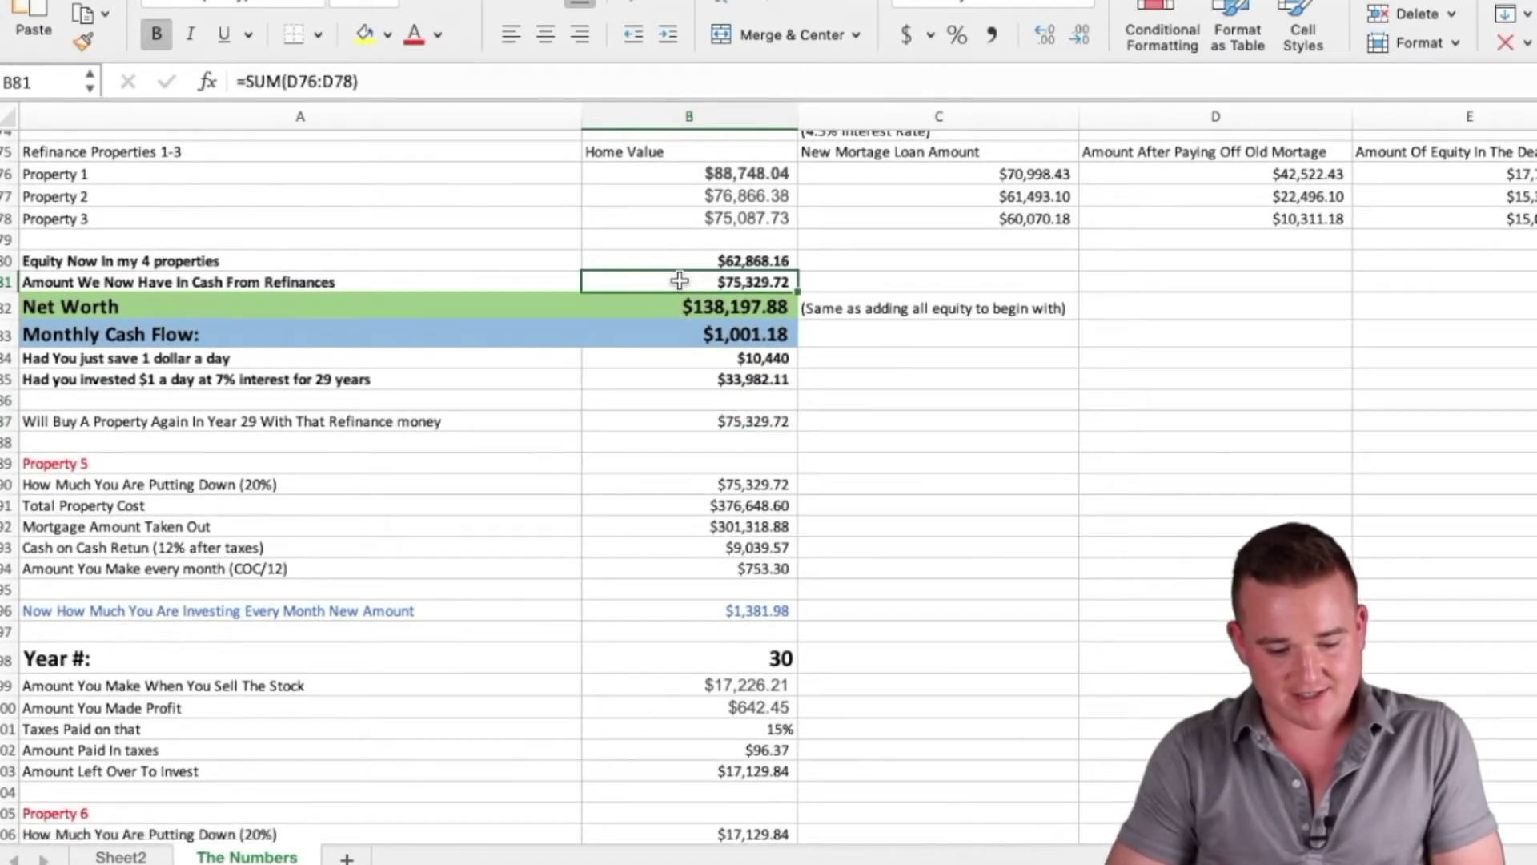
key("Down")
key("Down")
key("Down")
key("Down")
key("Down")
key("Down")
scroll(680, 280, "down", 2)
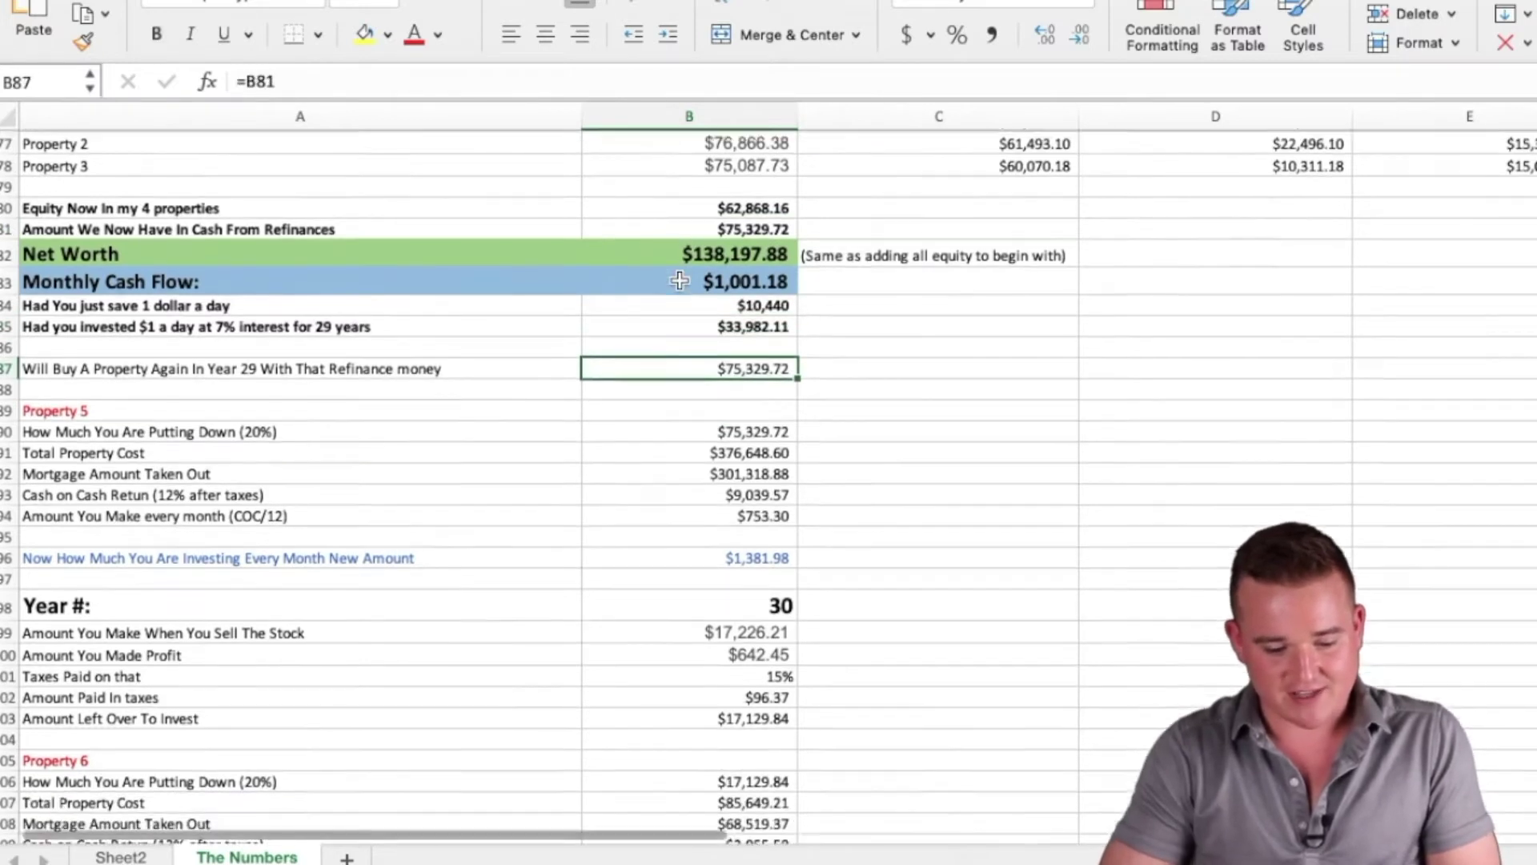
Examine Property 5's down payment and the formula behind its total property cost
scroll(681, 384, "down", 2)
key("Down")
key("Down")
key("Left")
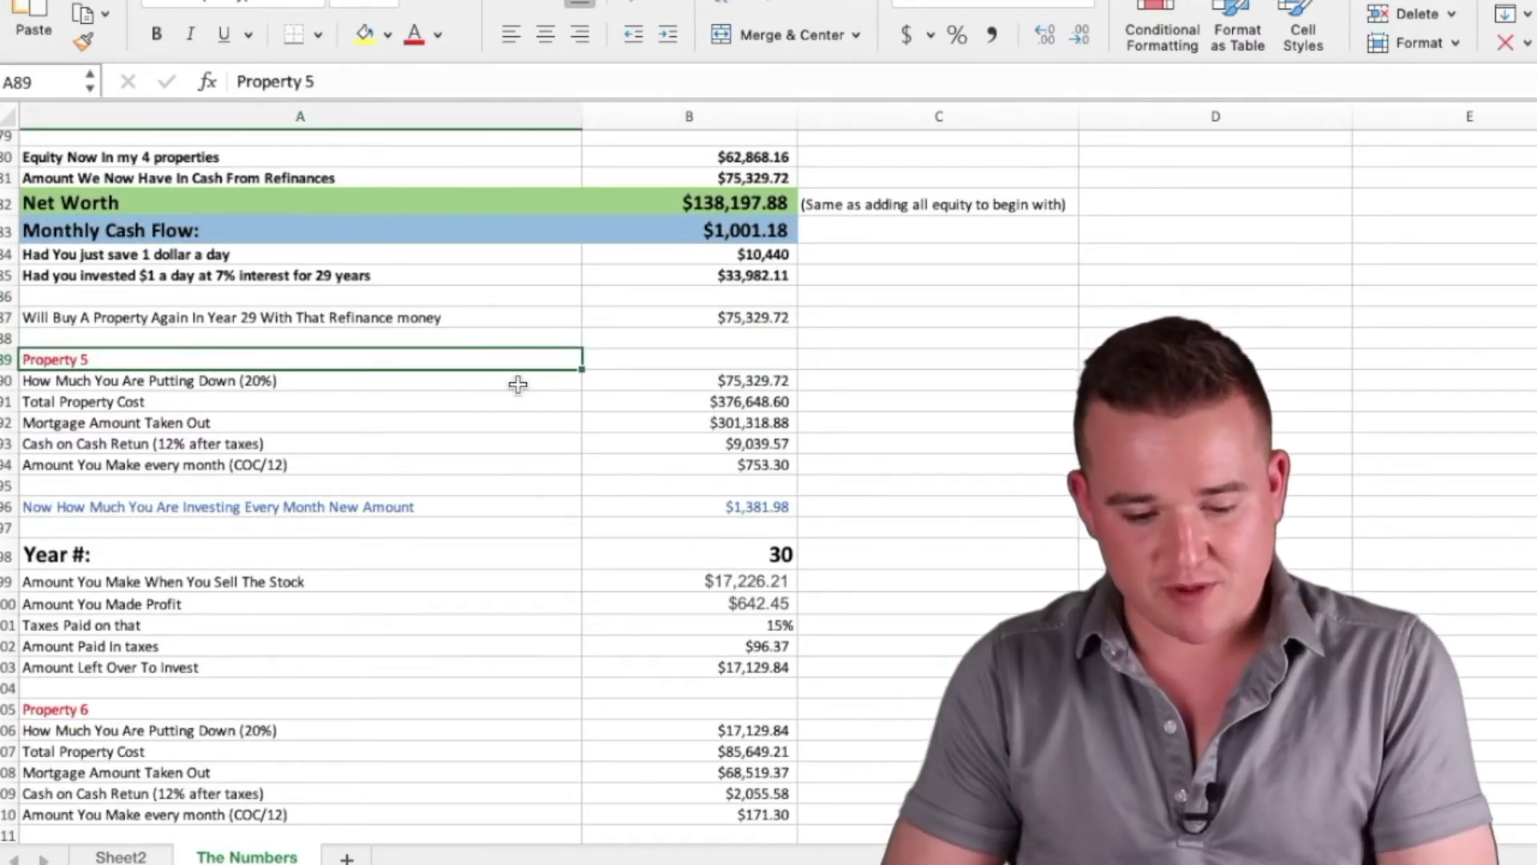
key("Right")
key("Down")
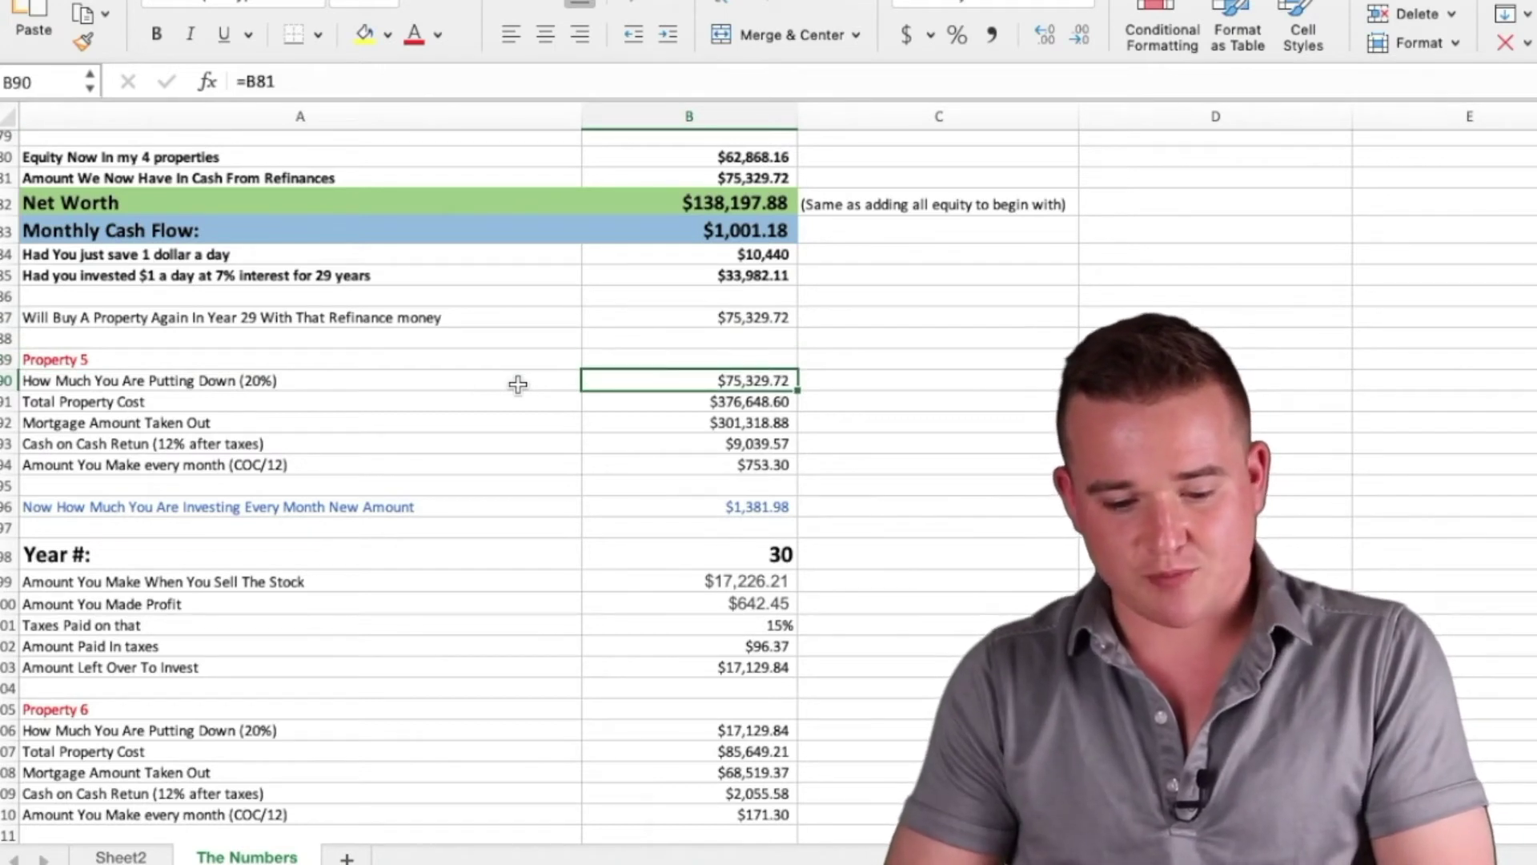
left_click(633, 407)
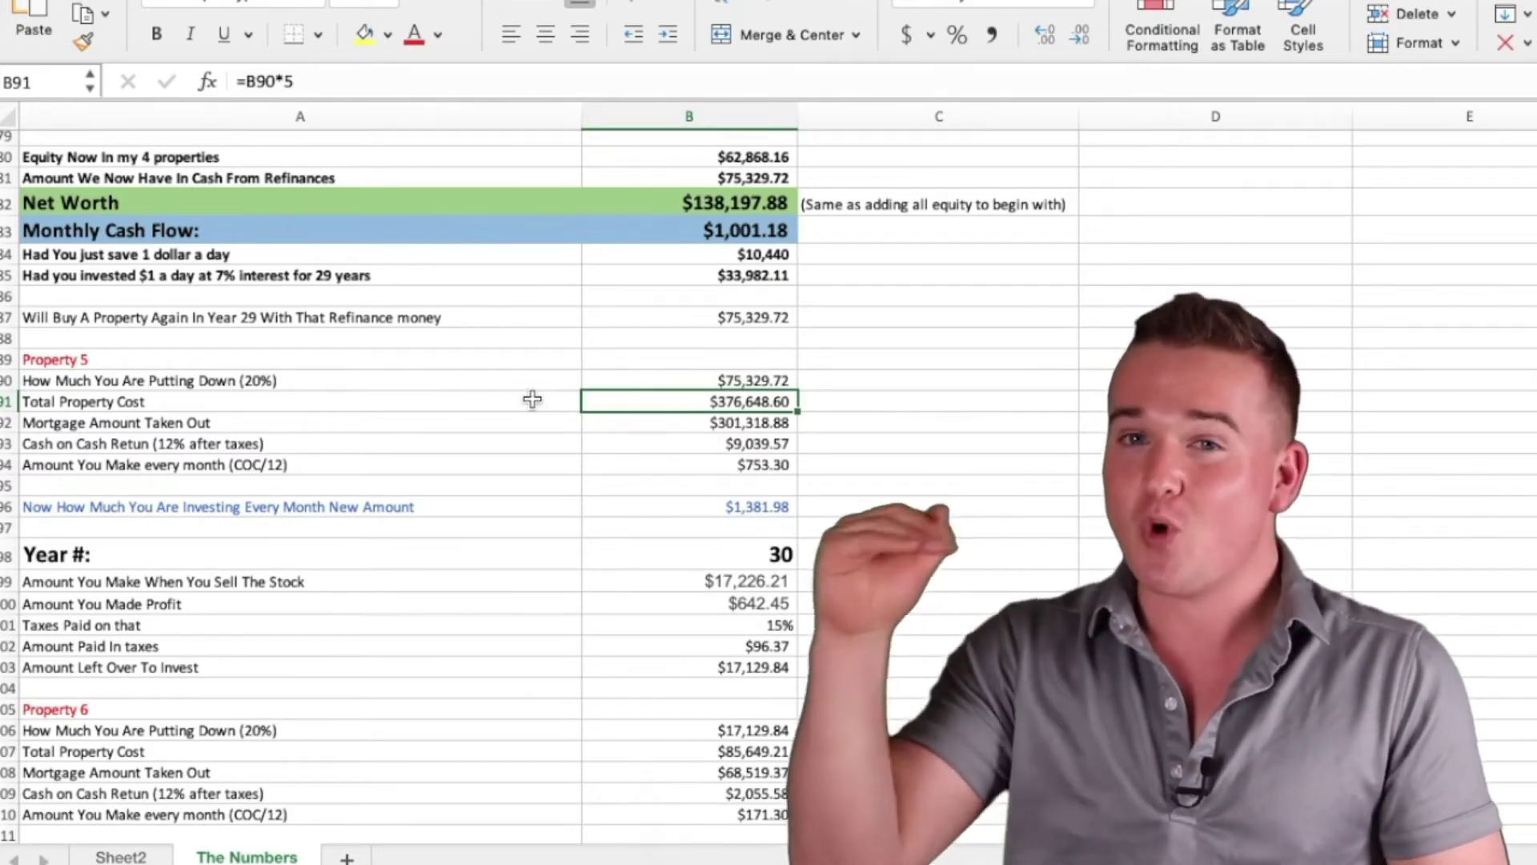
scroll(533, 399, "down", 2)
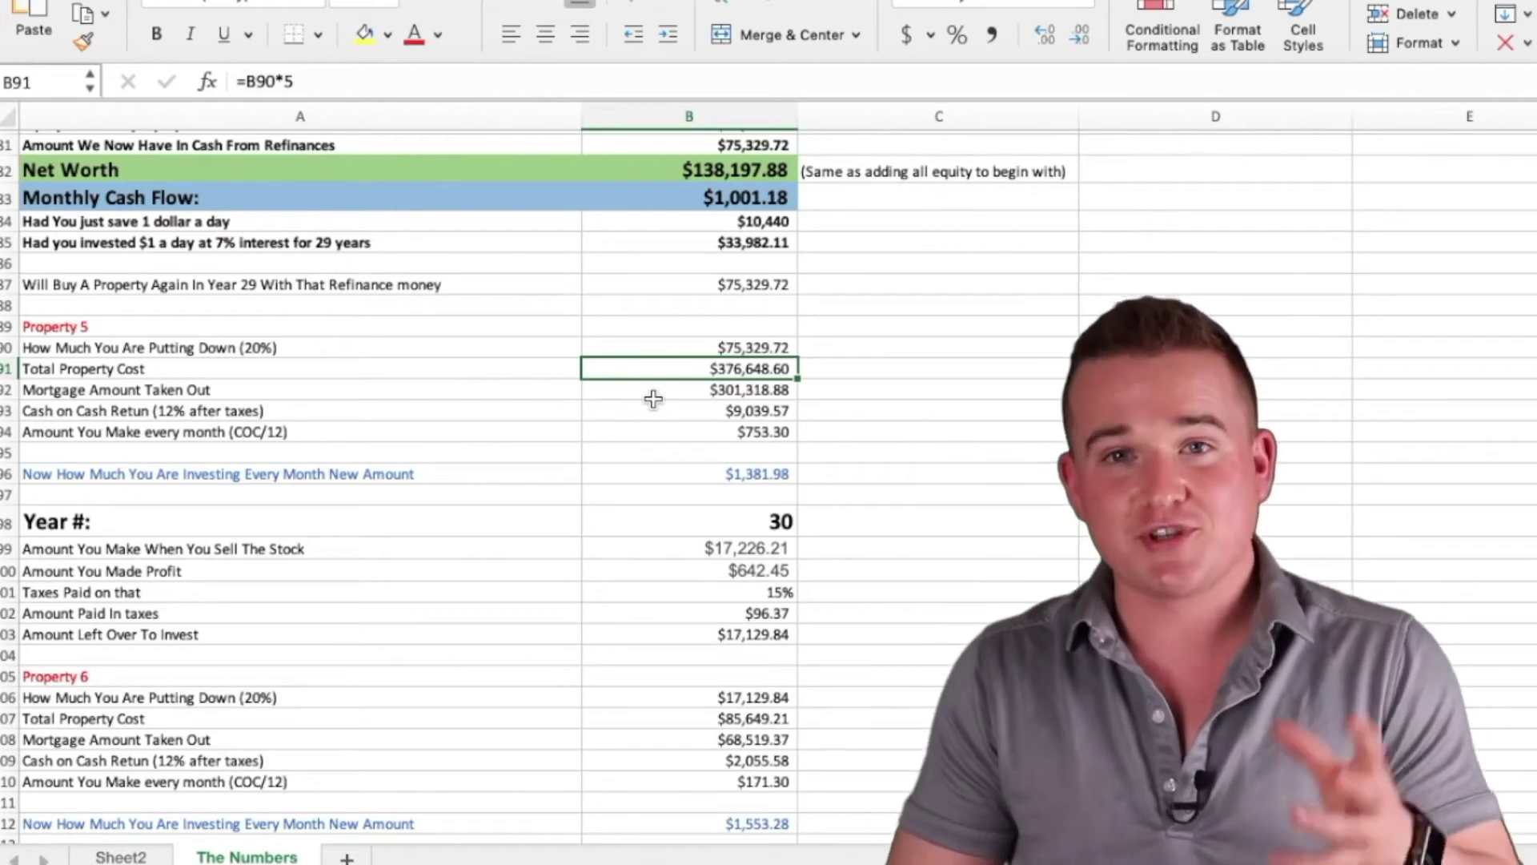
Check Property 5's mortgage amount, 12% cash on cash return and the amount made every month
left_click(653, 398)
key("Left")
key("Right")
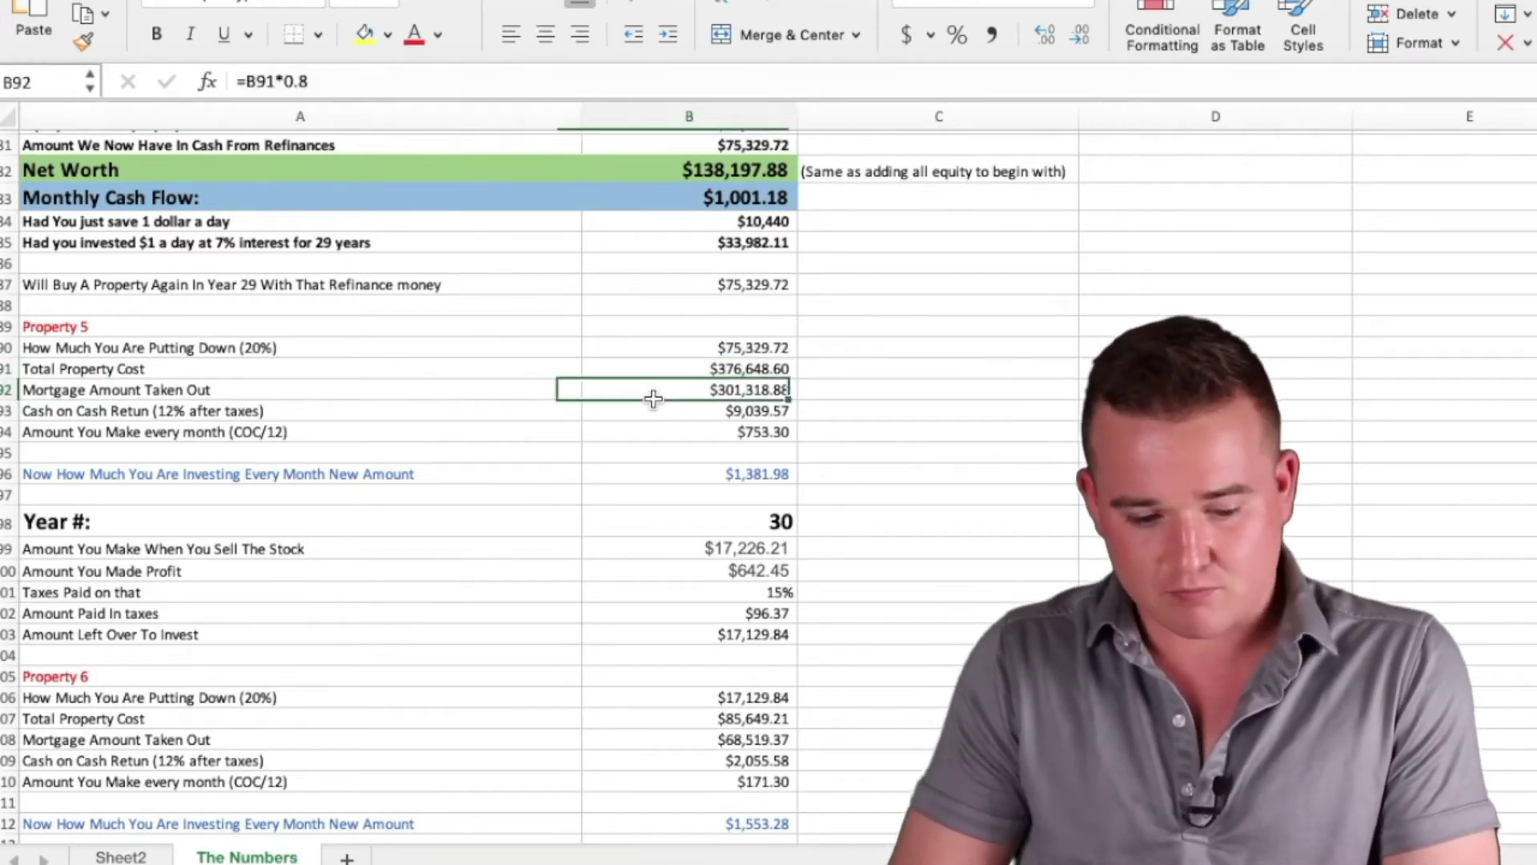
key("Down")
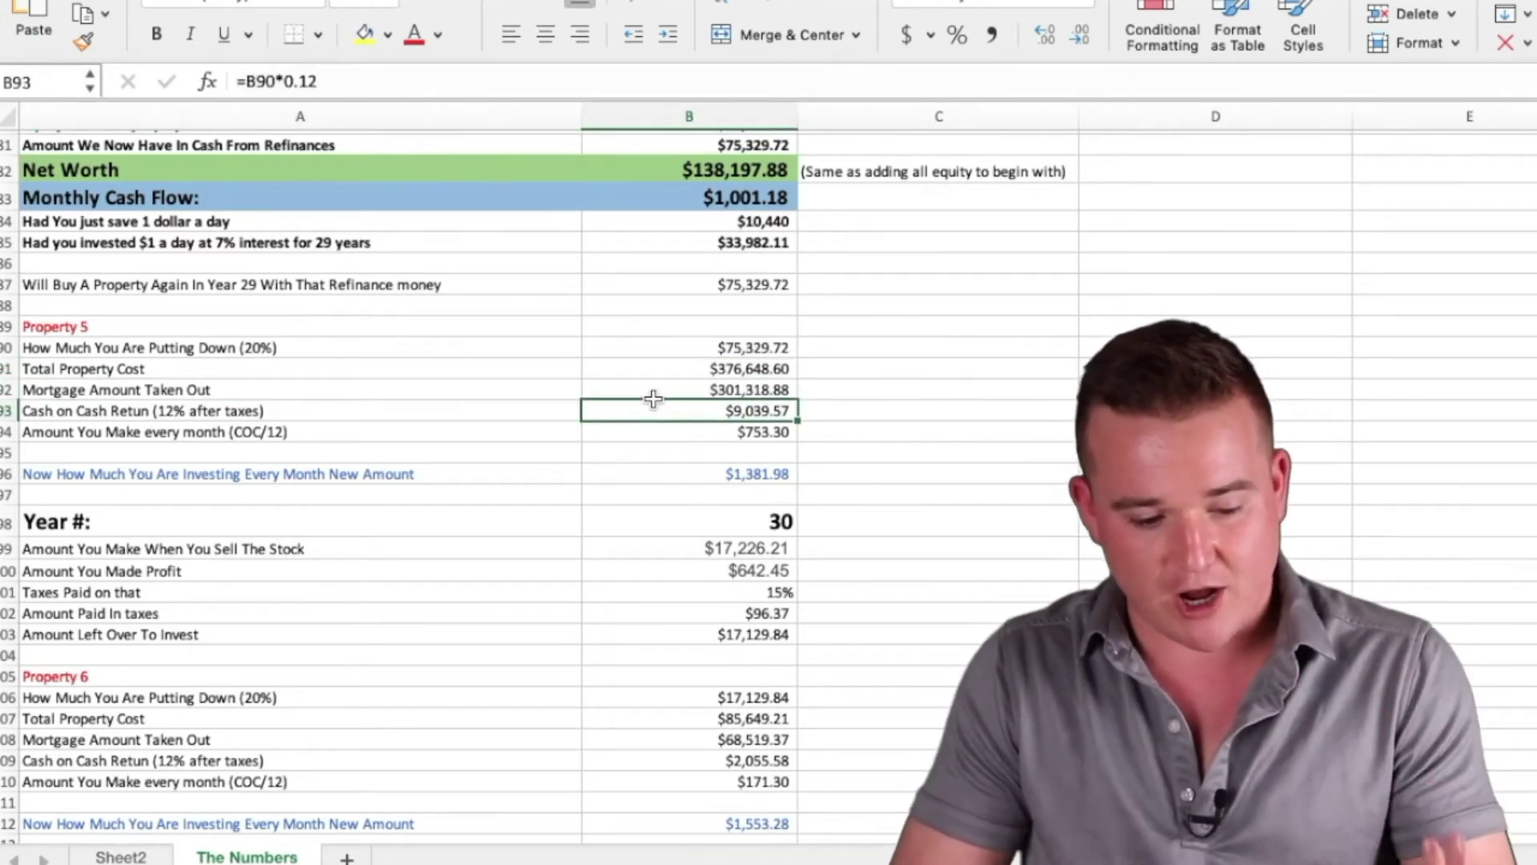
key("Left")
key("Right")
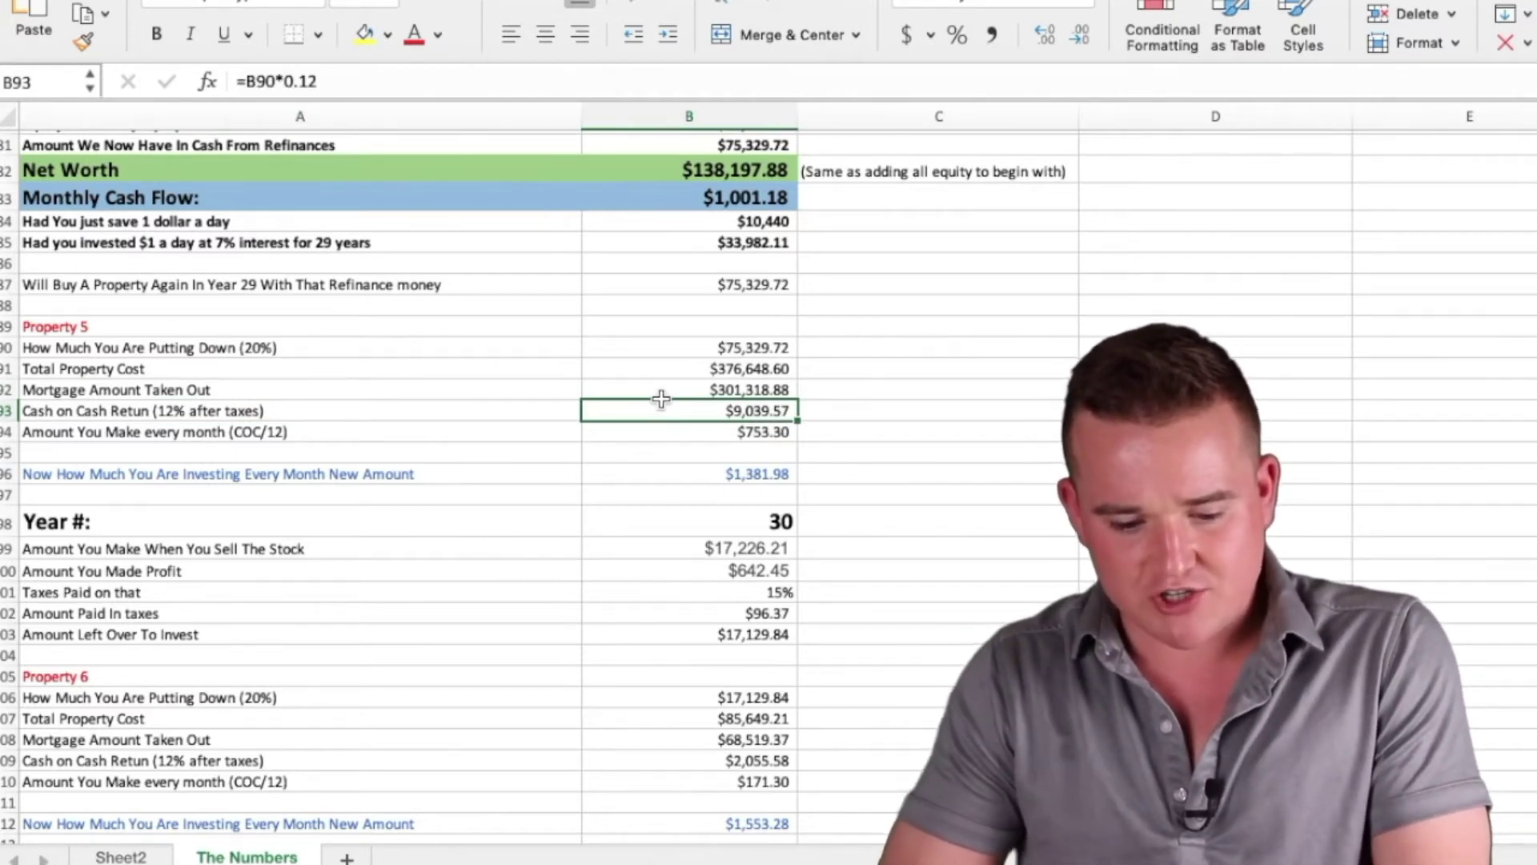
left_click(710, 427)
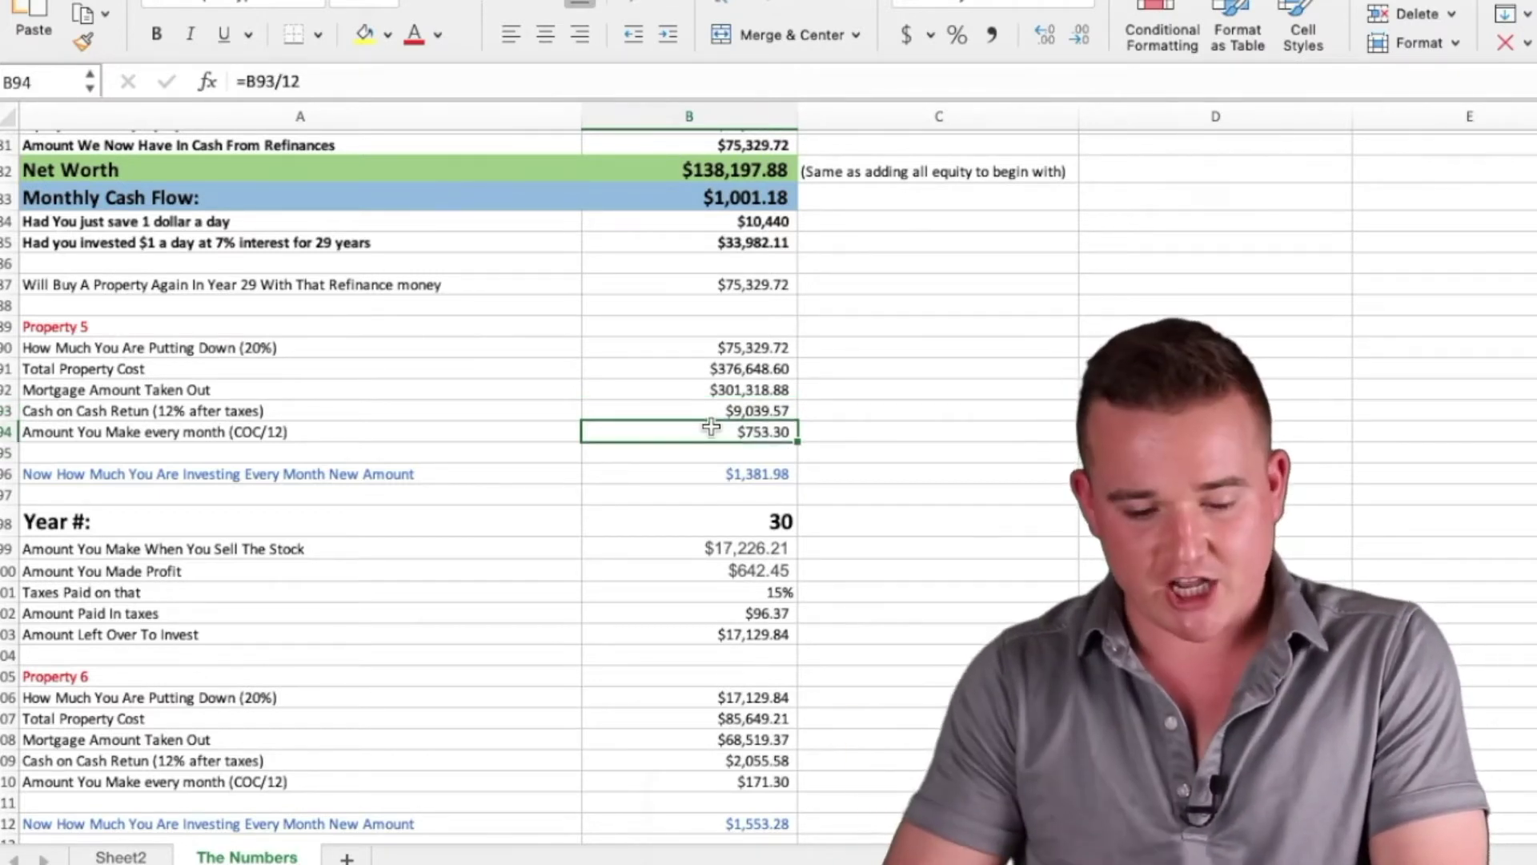
Check the new monthly investing amount below Property 5 against that property's monthly income
scroll(675, 449, "down", 3)
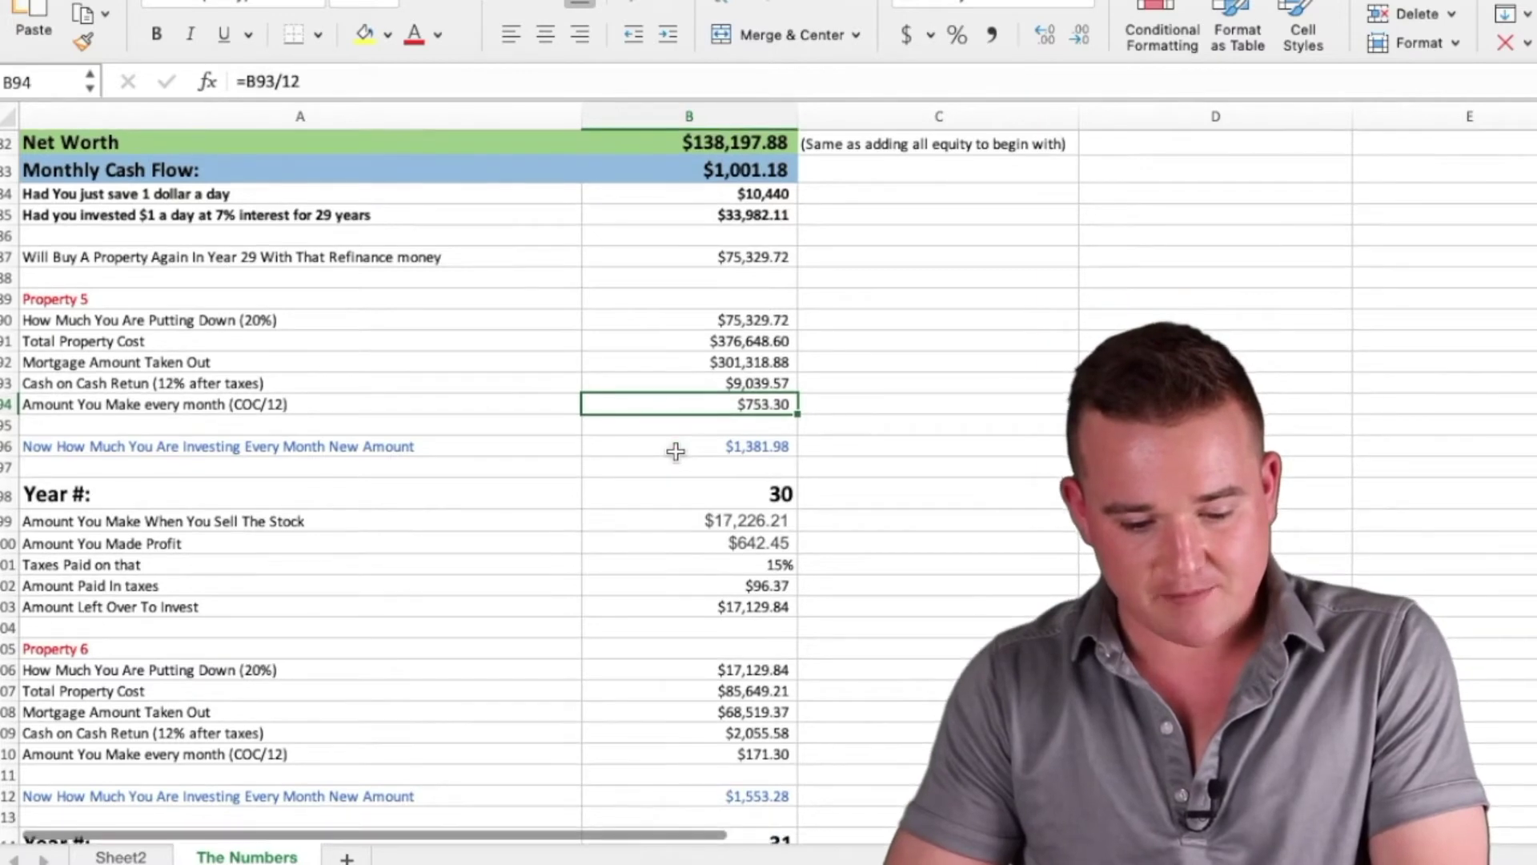
key("Down")
key("Down")
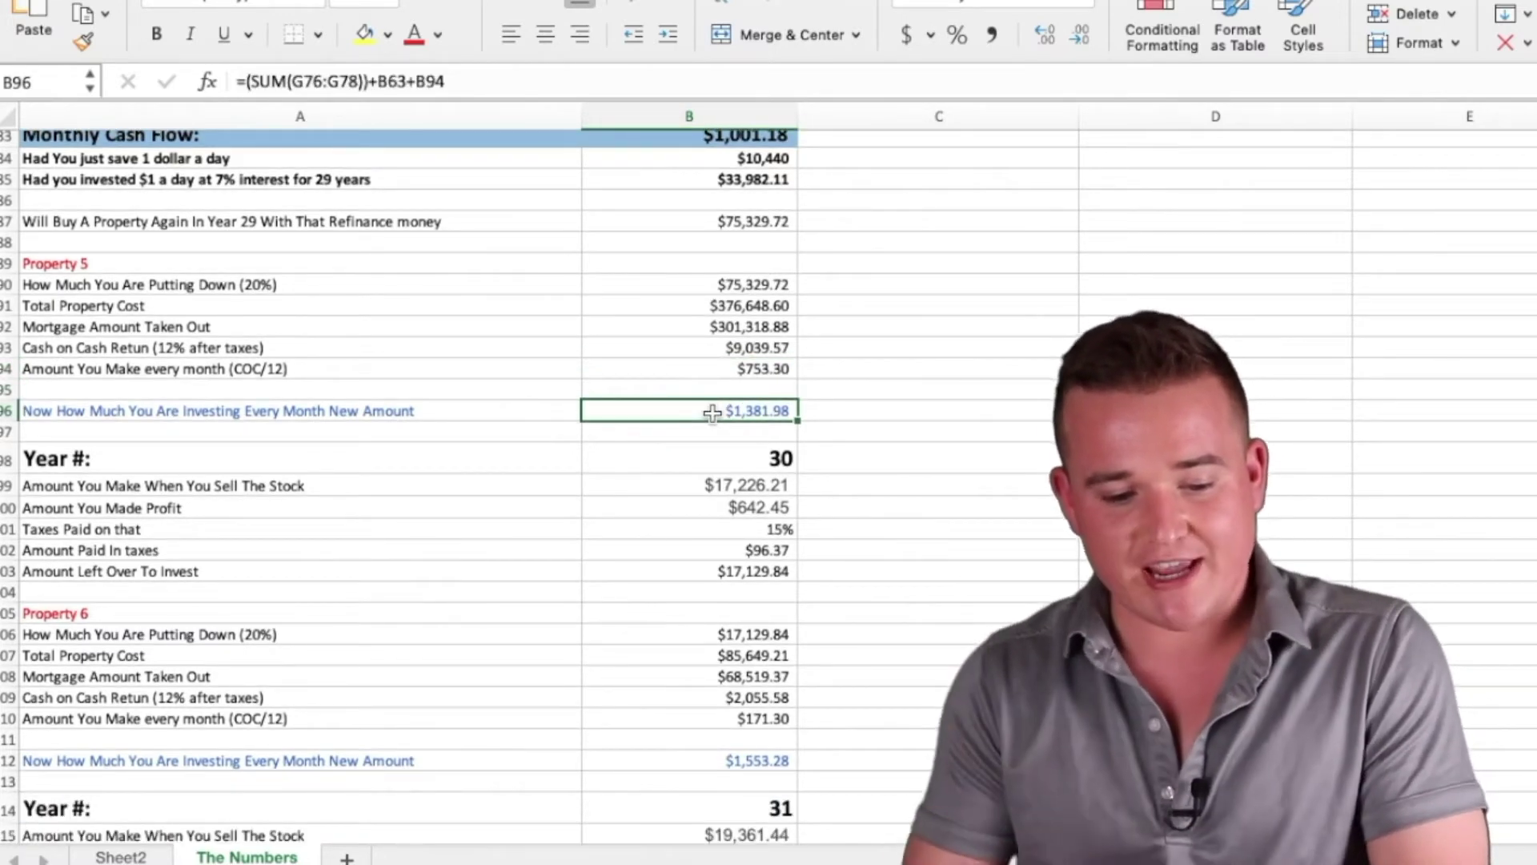
scroll(876, 409, "up", 1)
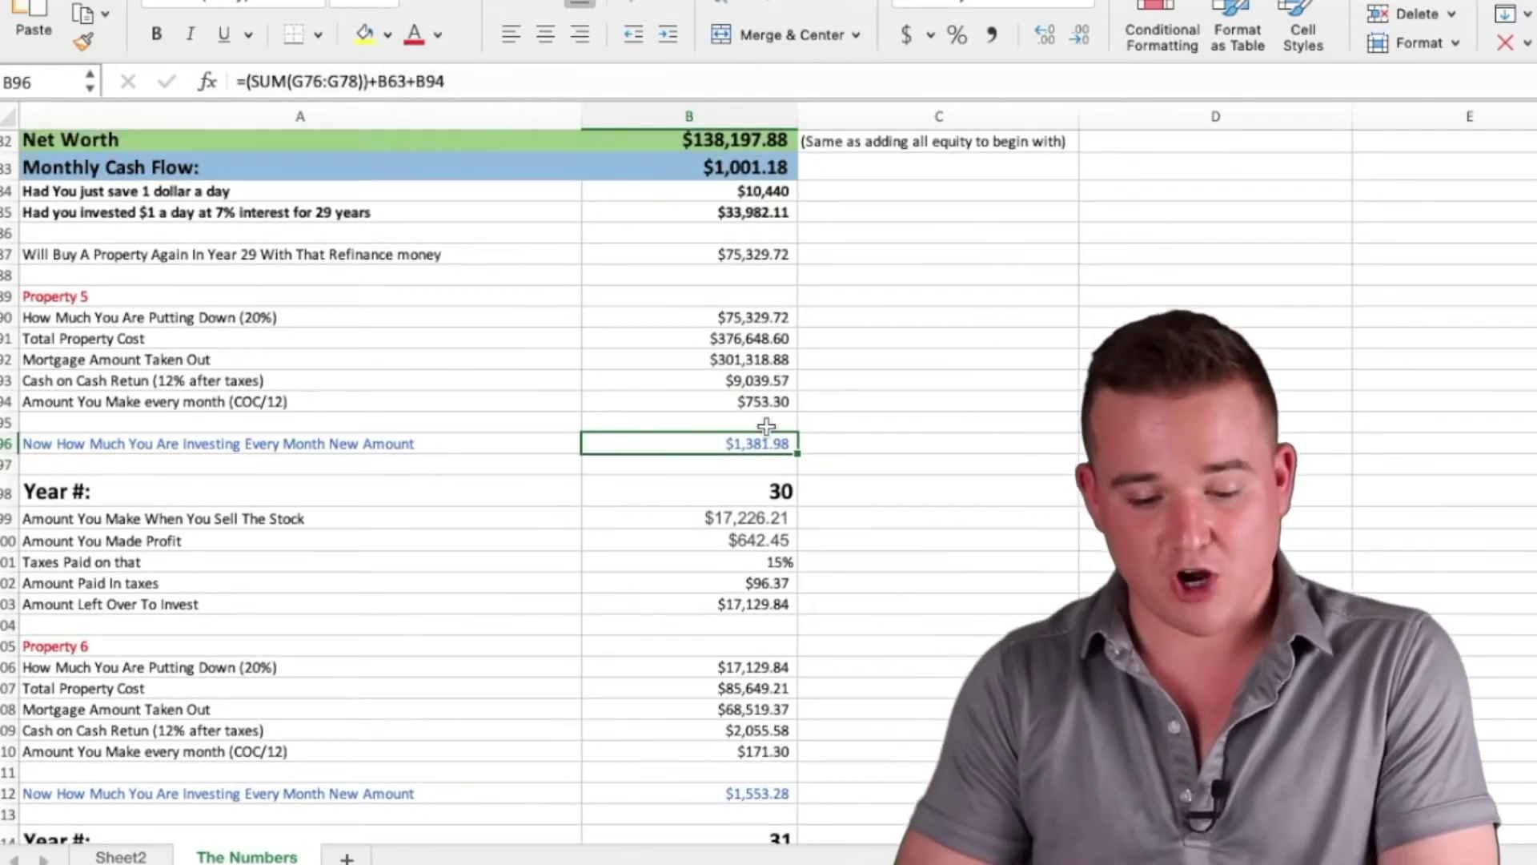
left_click(690, 406)
key("Down")
key("Down")
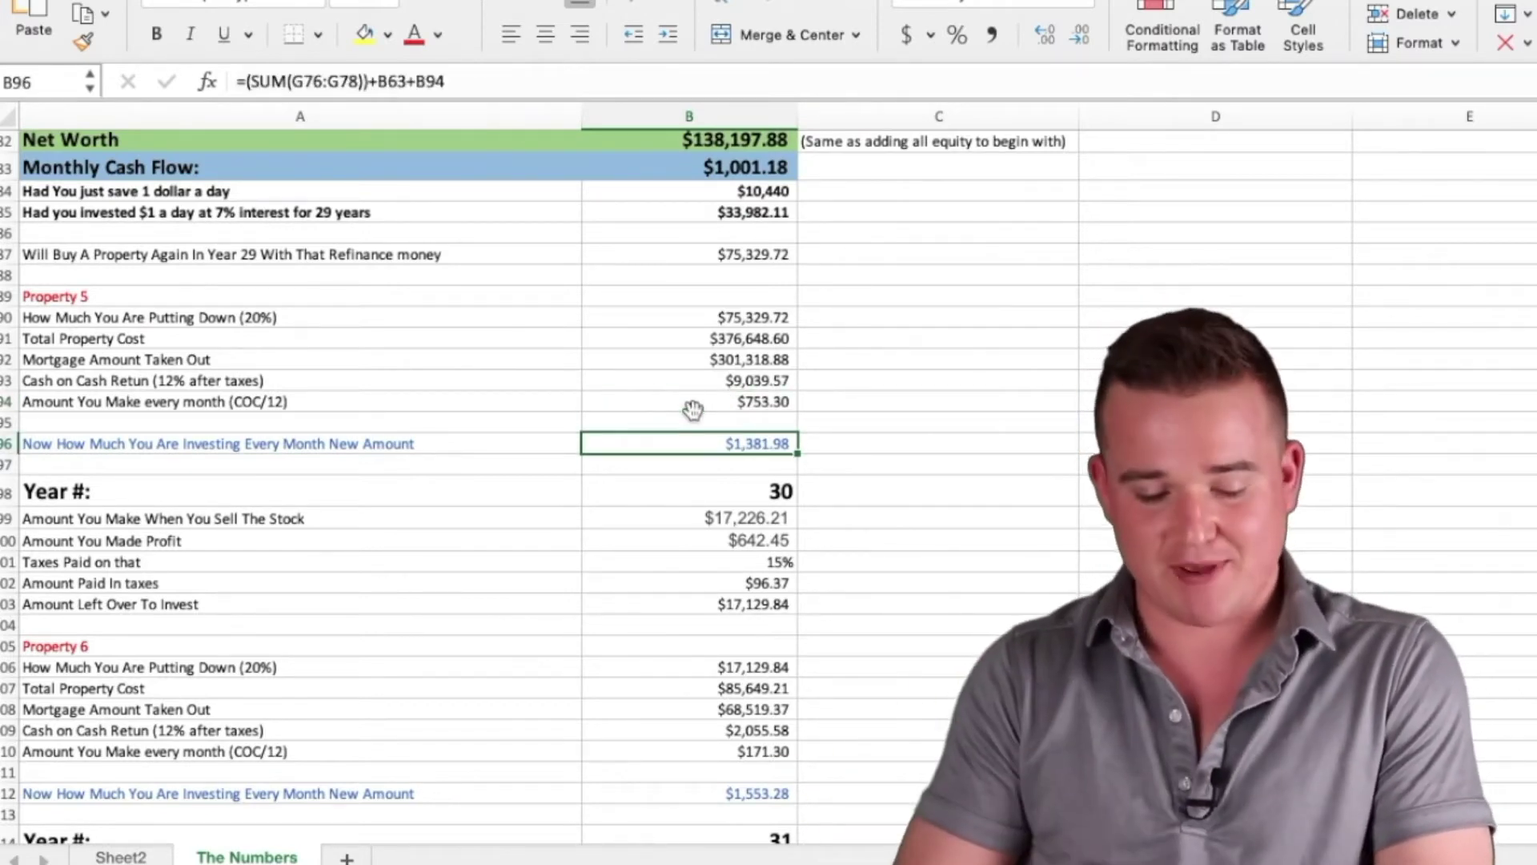
scroll(631, 454, "down", 1)
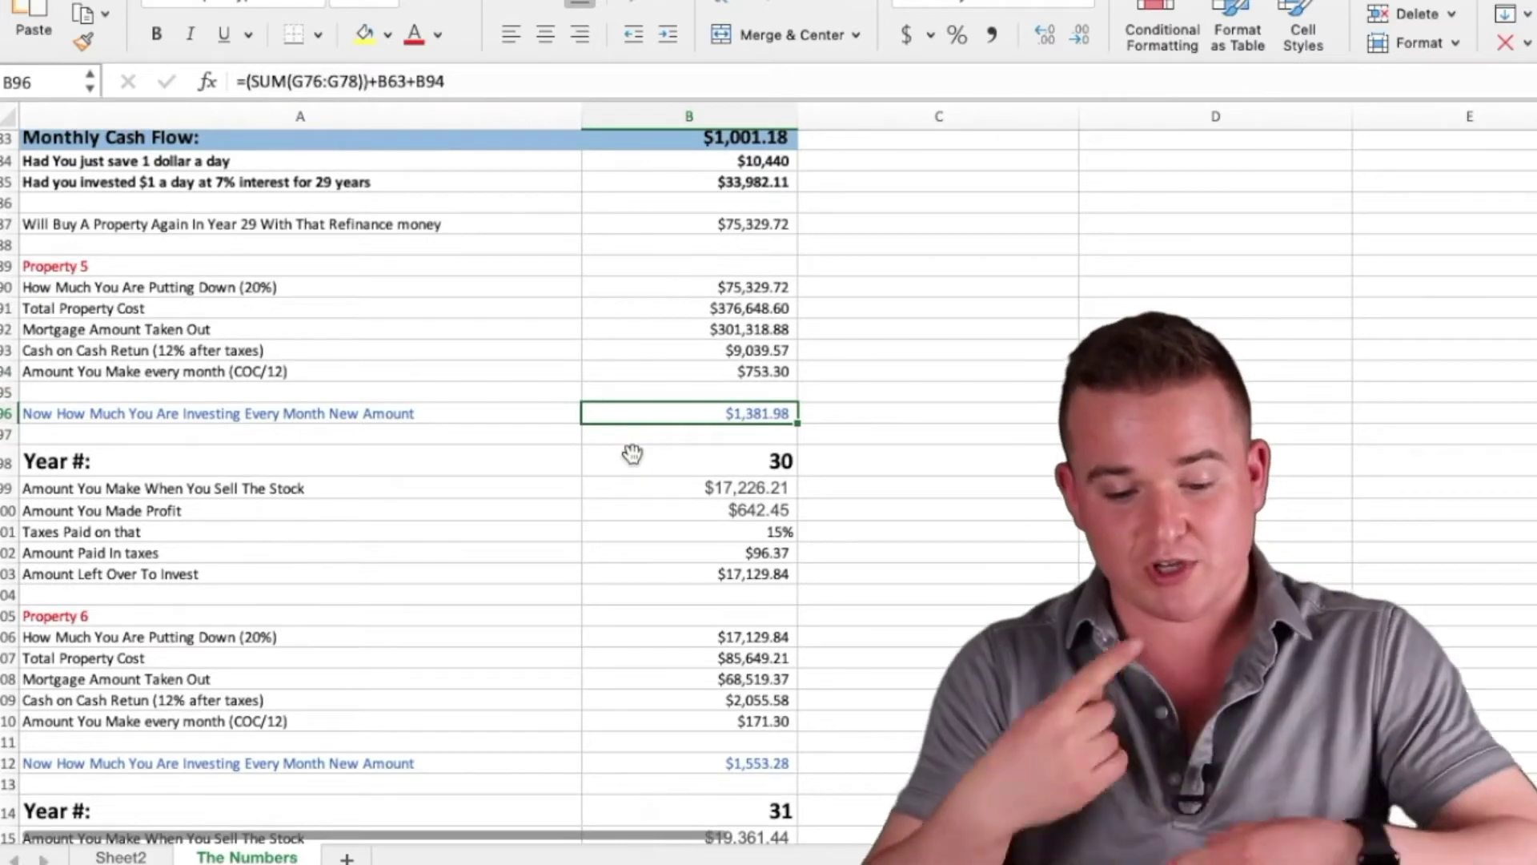
Examine the Year 30 section, including the amount made when selling the stock
scroll(632, 453, "up", 5)
scroll(632, 453, "down", 7)
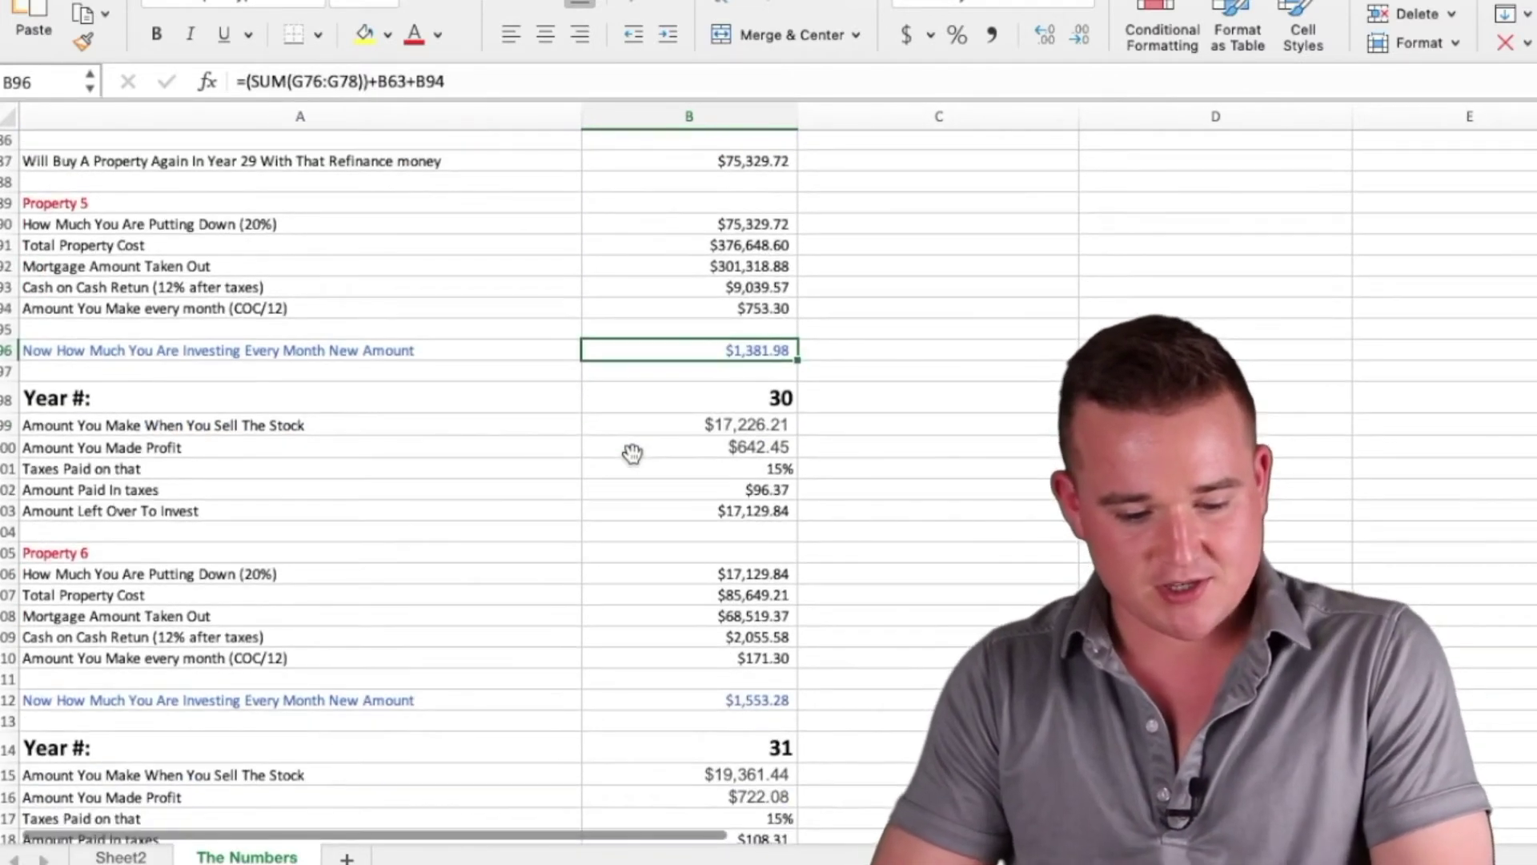
scroll(621, 325, "down", 2)
left_click(721, 334)
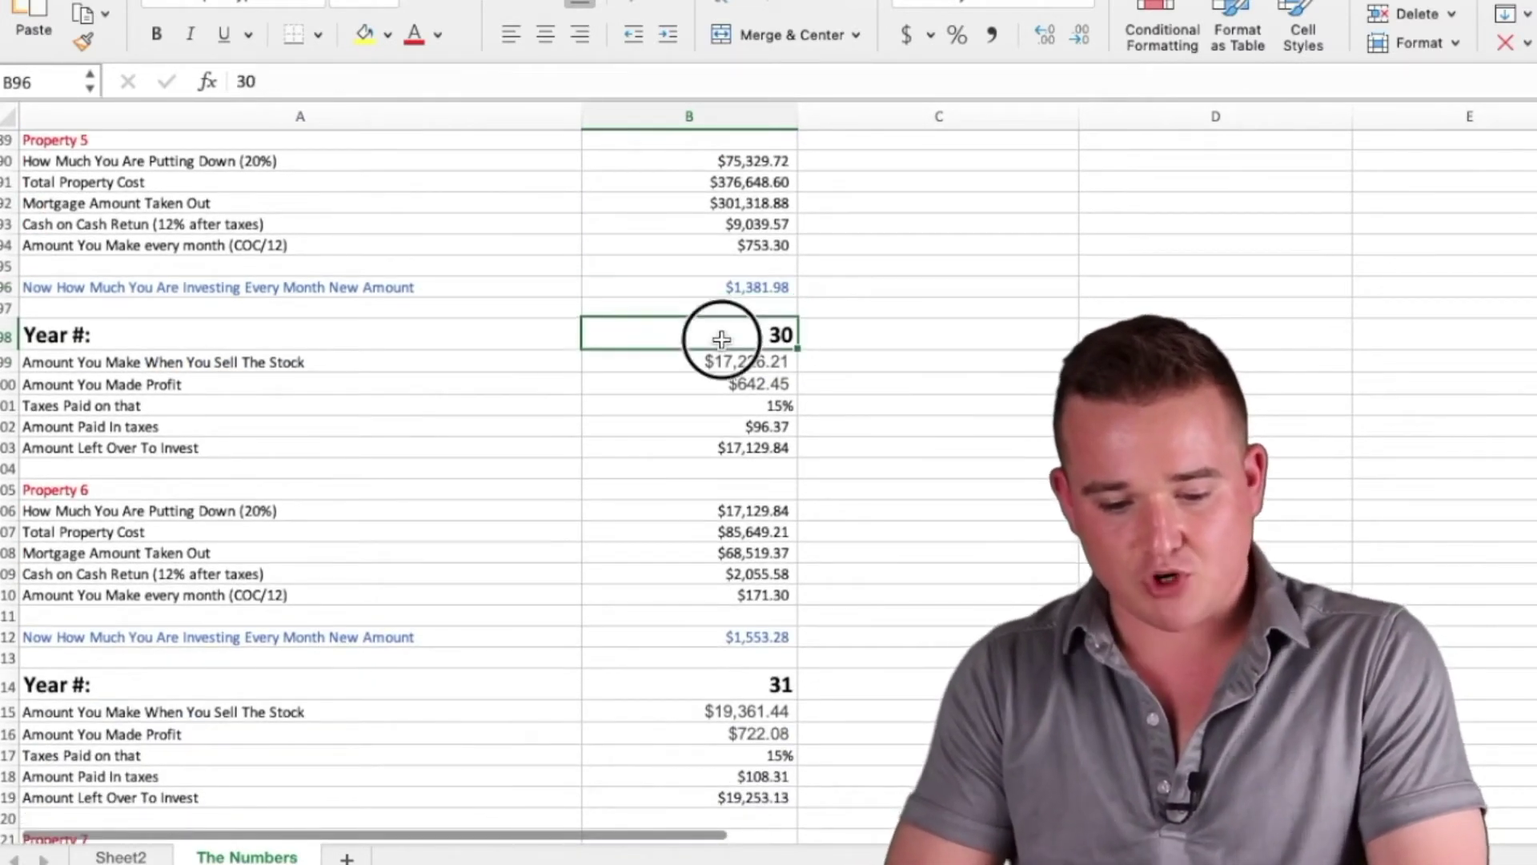
left_click(677, 361)
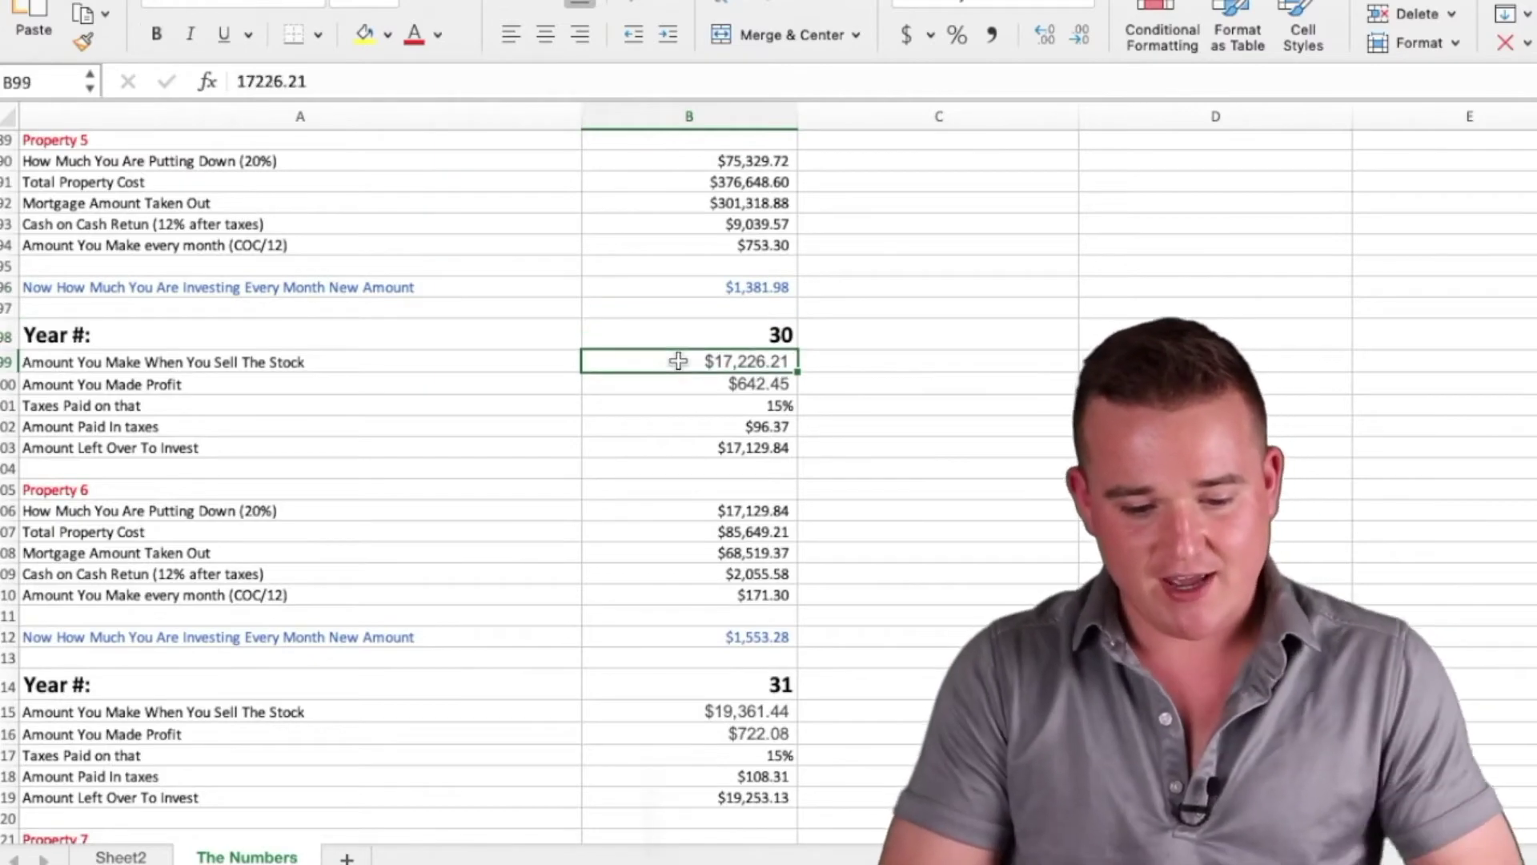
Review the year numbers and property sections from Property 1 onward to compare the time between purchases with Year 30
scroll(676, 364, "up", 6)
scroll(678, 369, "up", 15)
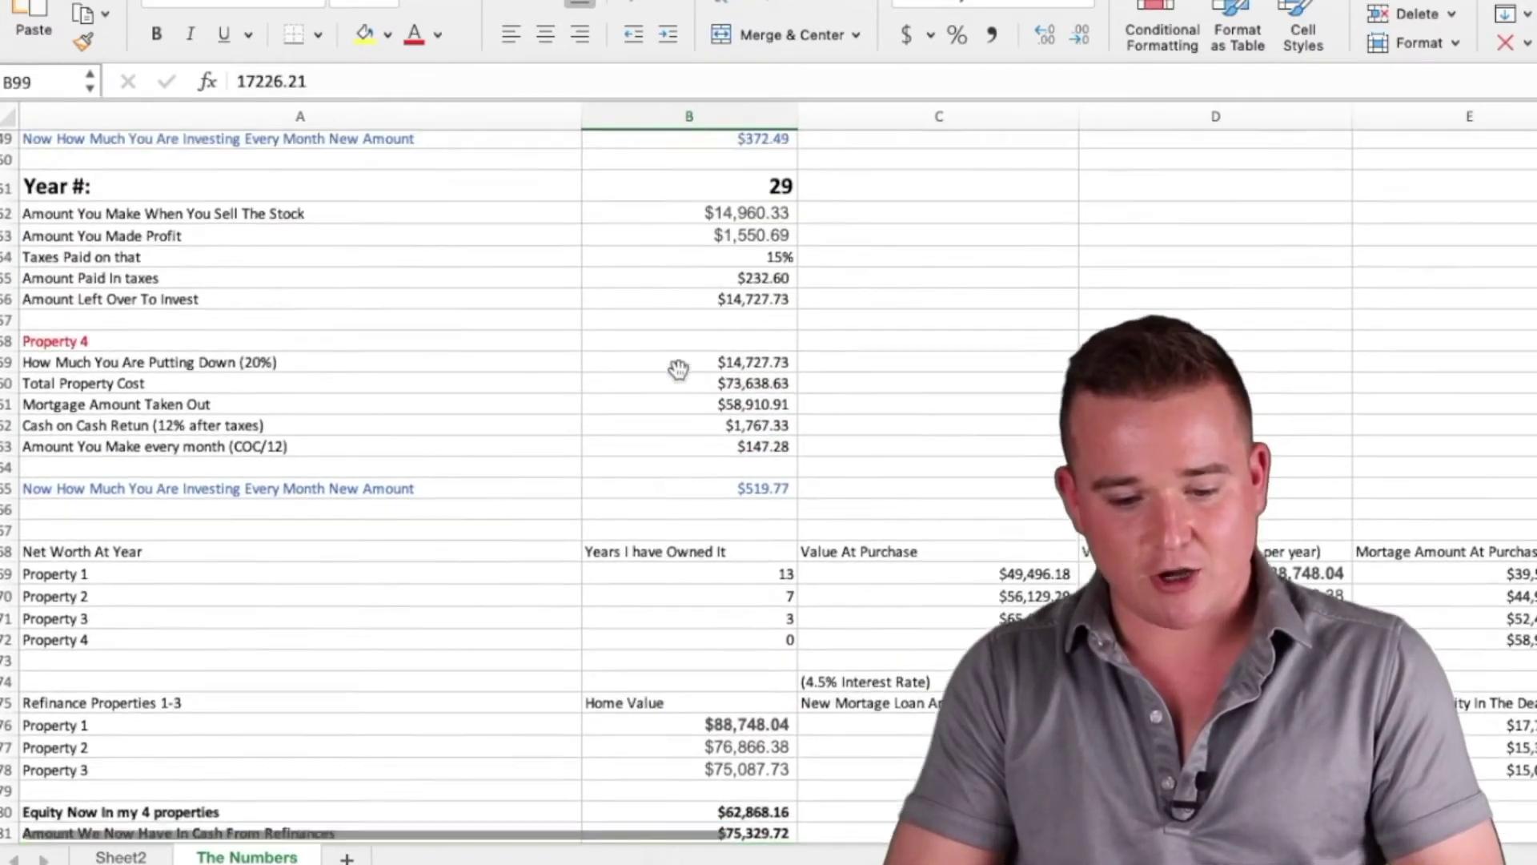
scroll(678, 369, "down", 5)
scroll(678, 369, "down", 9)
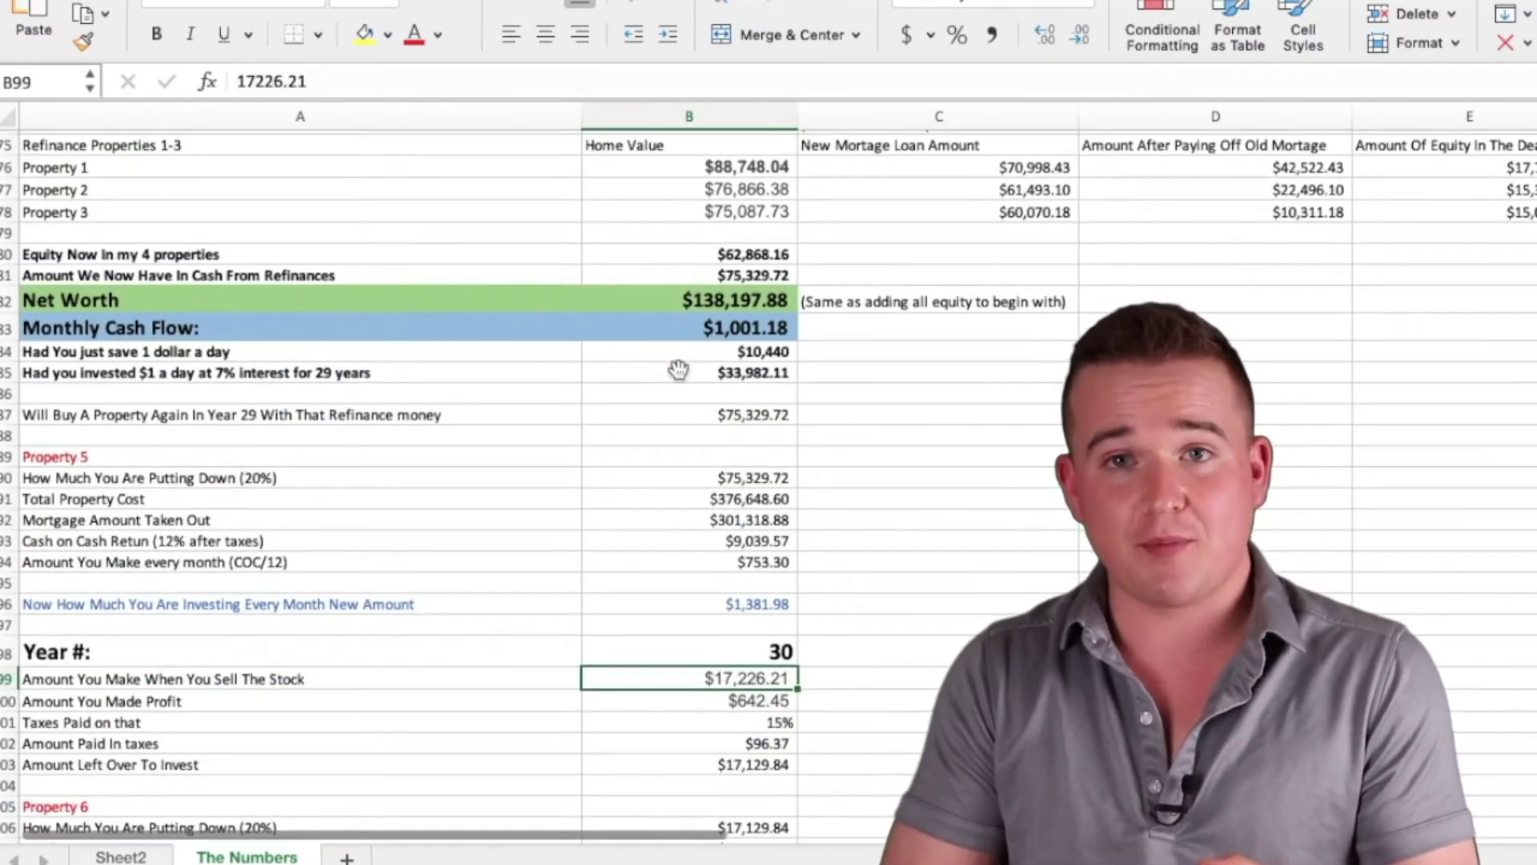
scroll(678, 369, "up", 9)
scroll(678, 369, "up", 20)
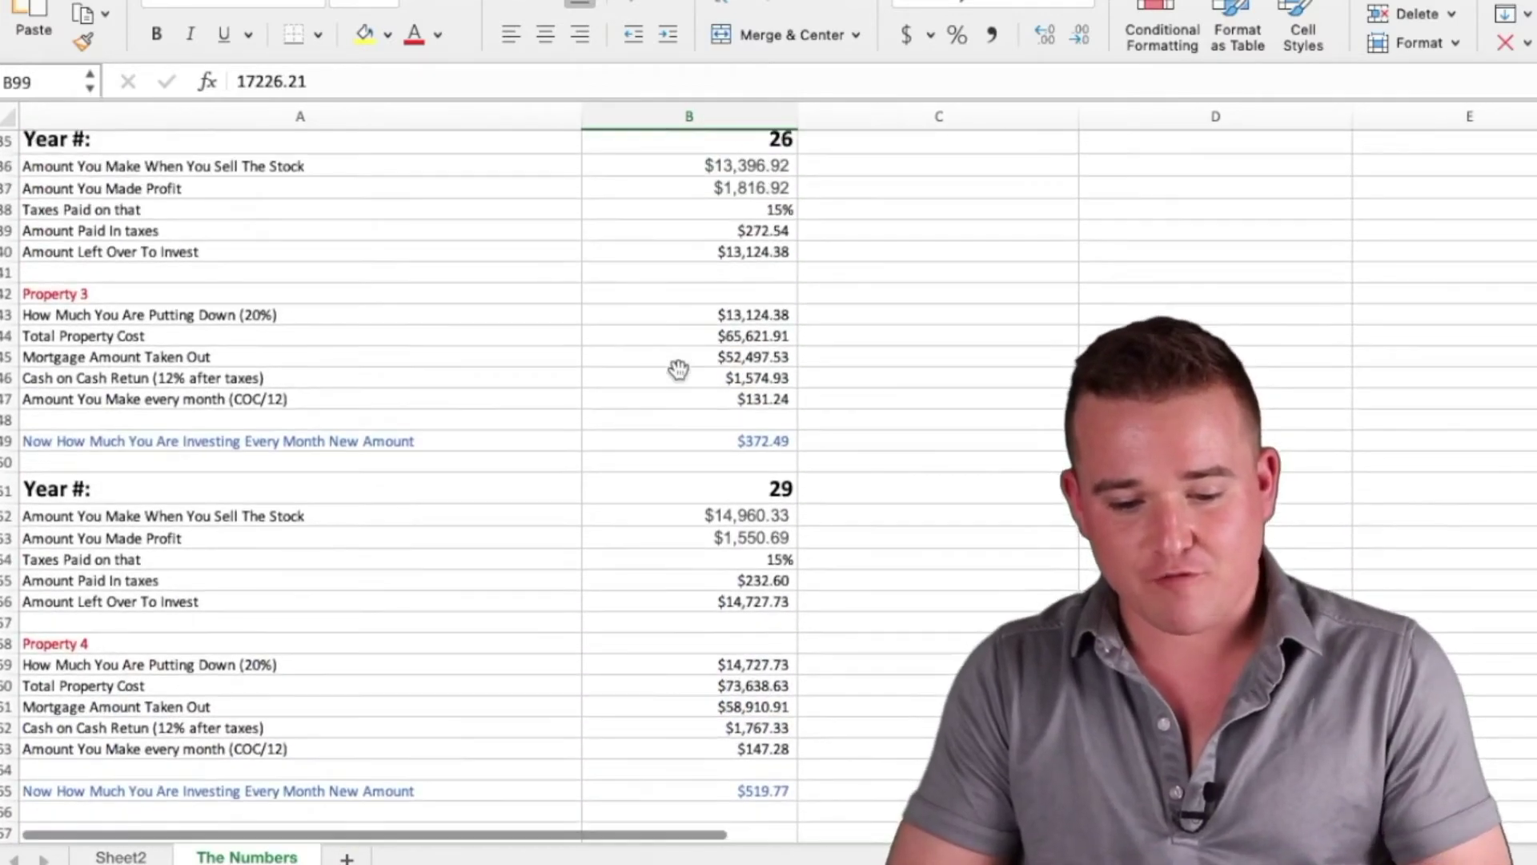
scroll(678, 369, "down", 11)
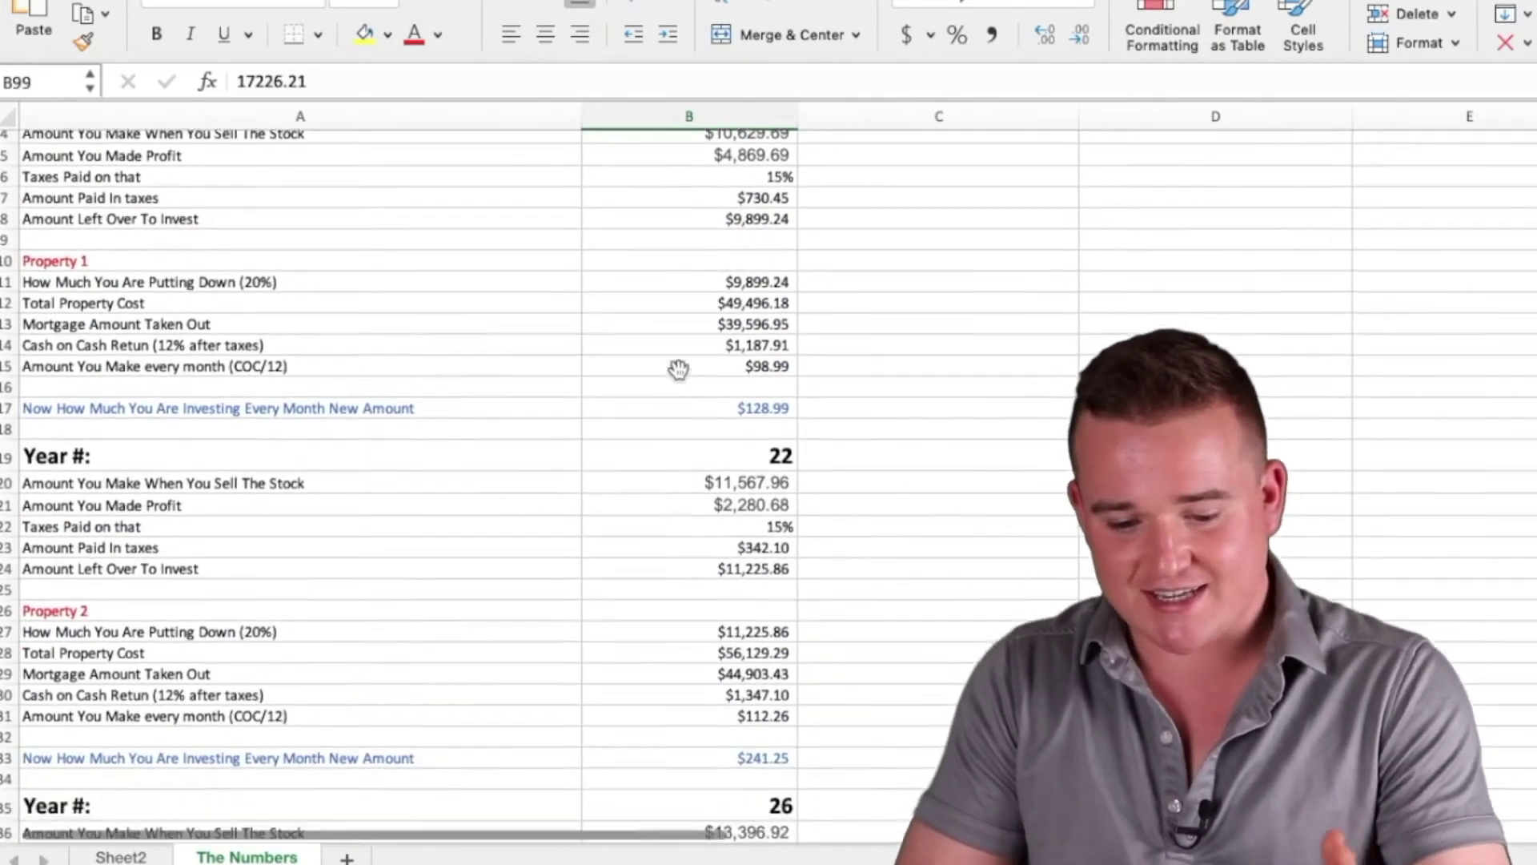
scroll(678, 369, "down", 20)
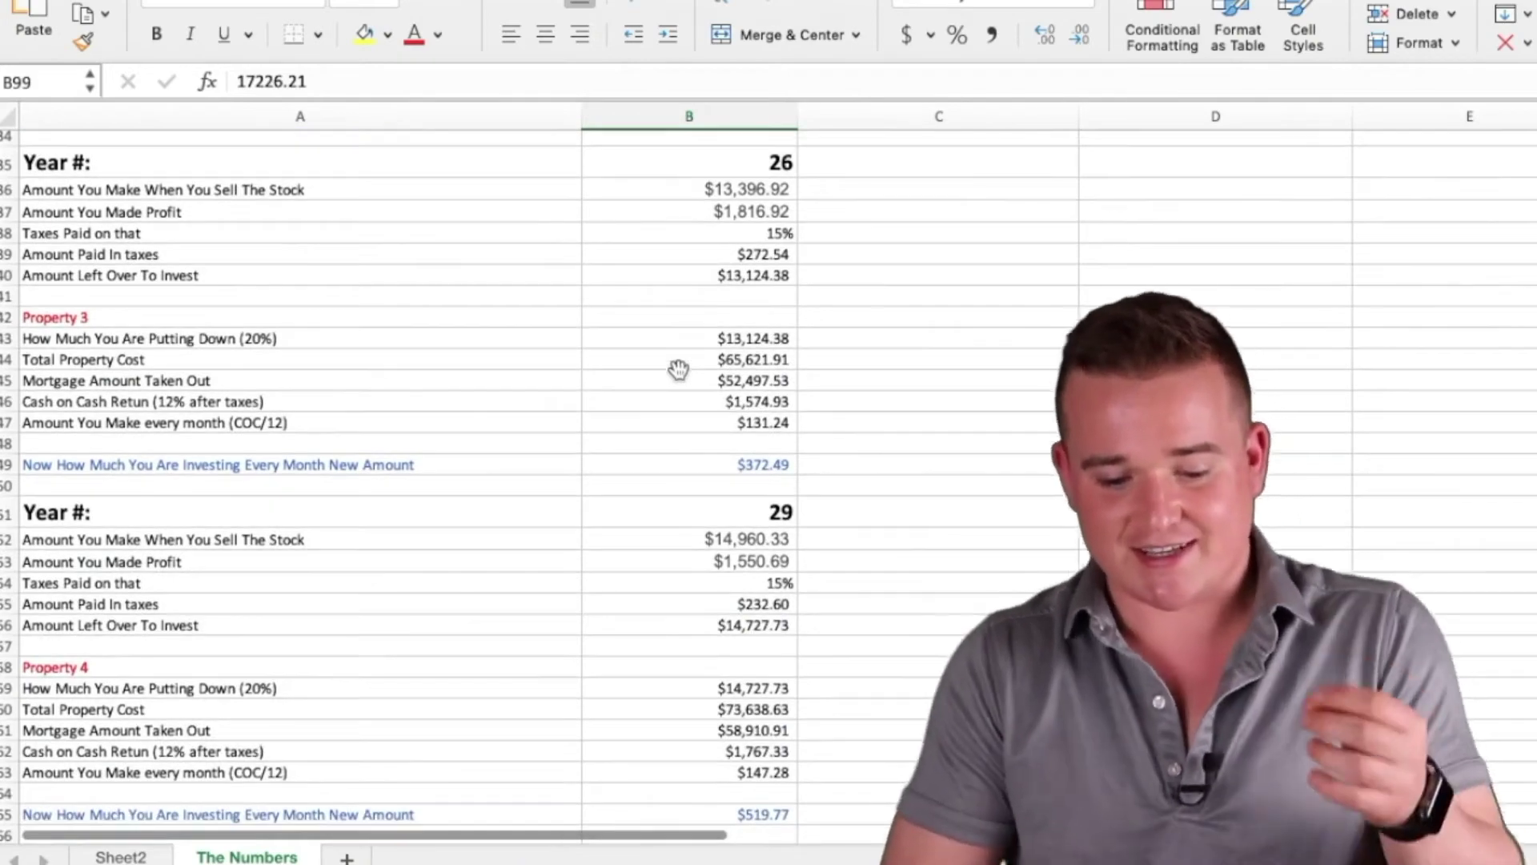
Review the year 30 stock sale figures, from the sale amount and profit through taxes to the amount left over to invest
scroll(678, 369, "down", 13)
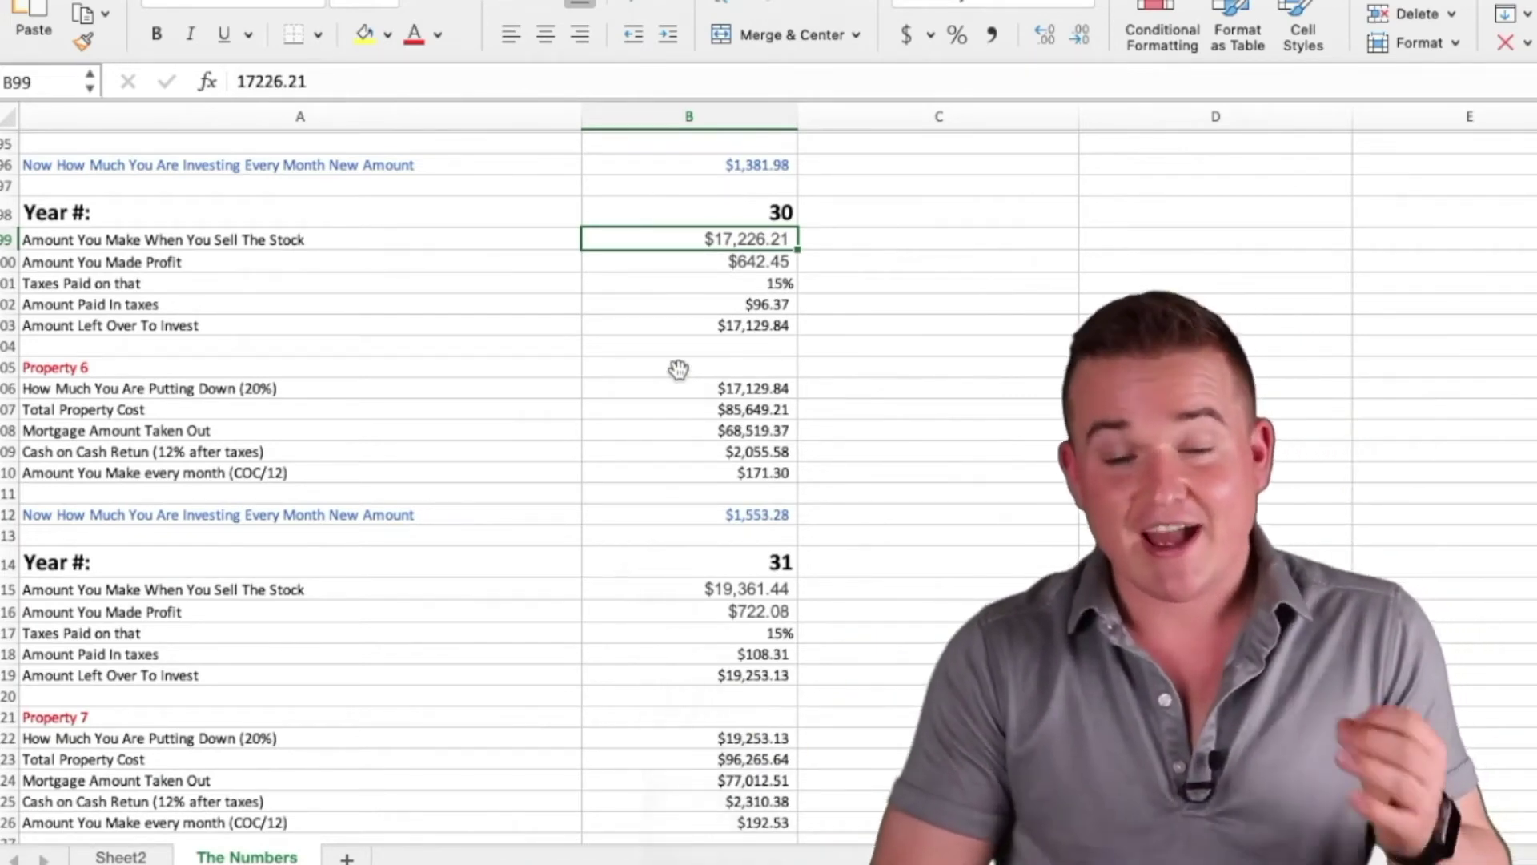
scroll(678, 369, "down", 2)
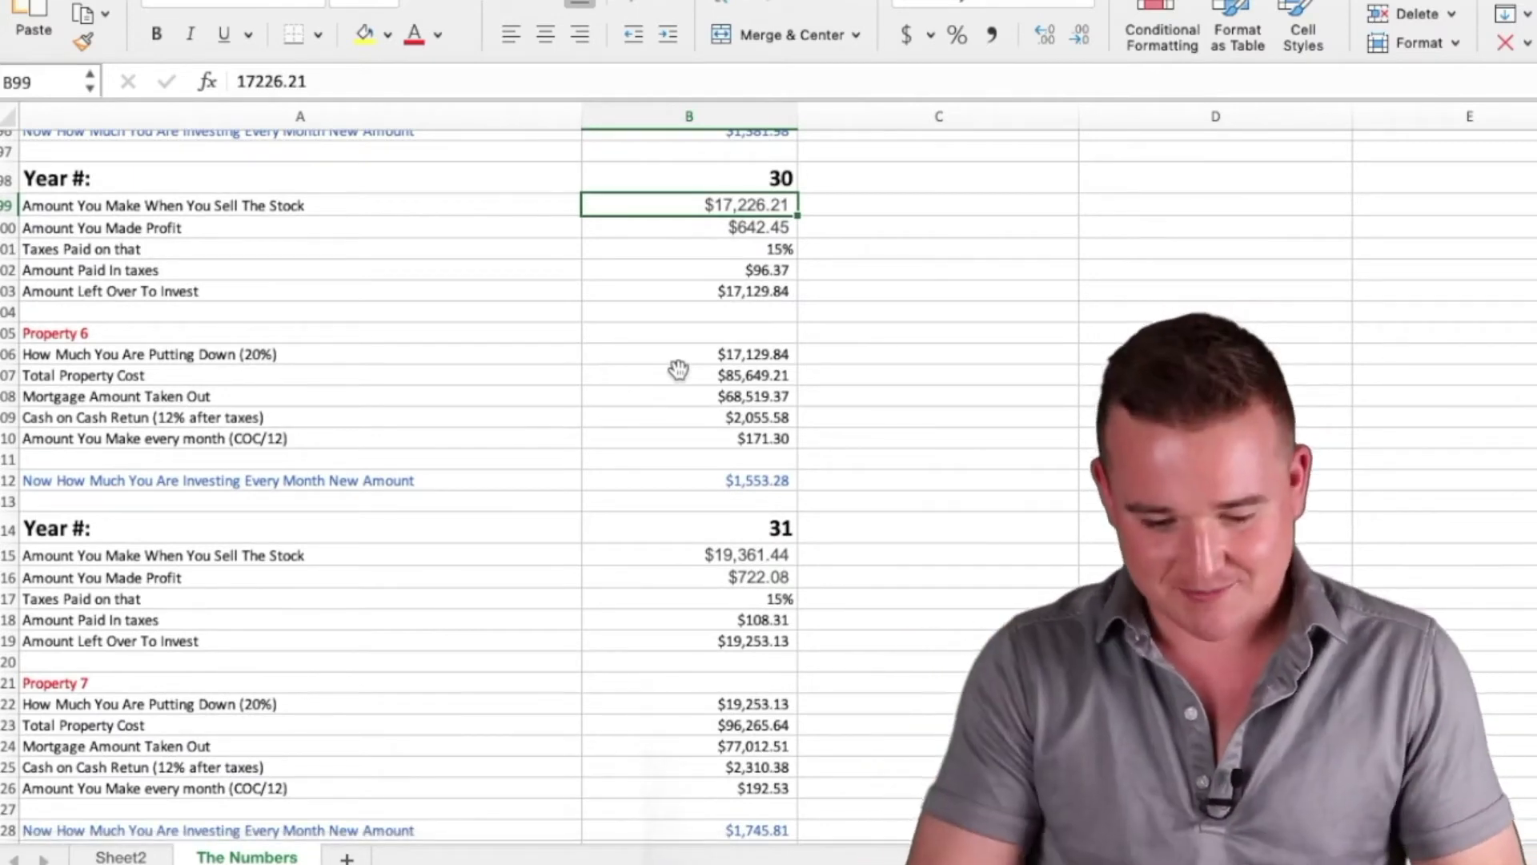
key("Up")
key("Down")
key("Down")
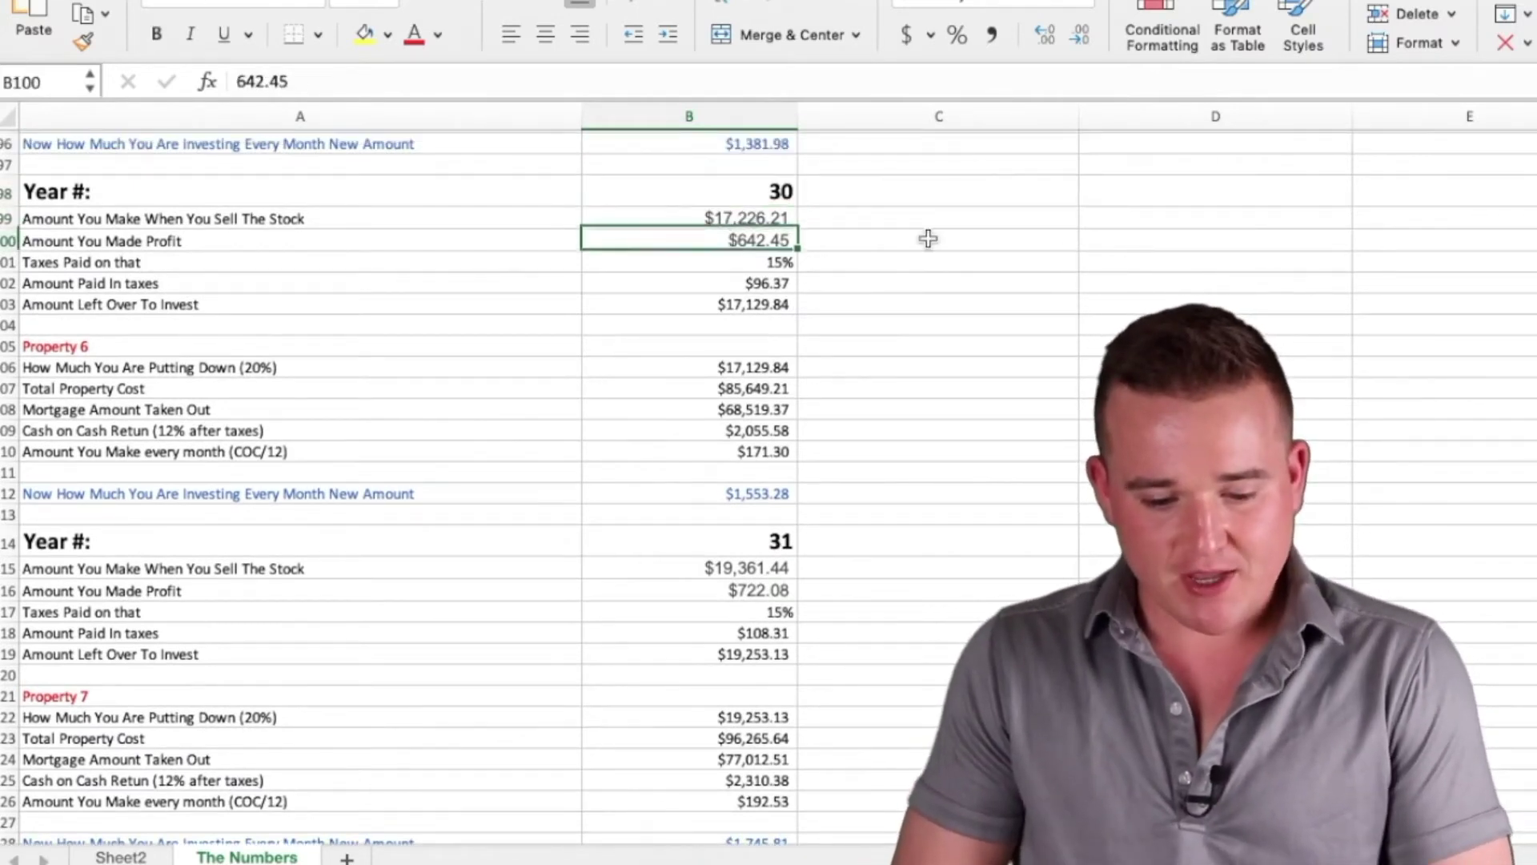
key("Up")
key("Left")
key("Down")
key("Right")
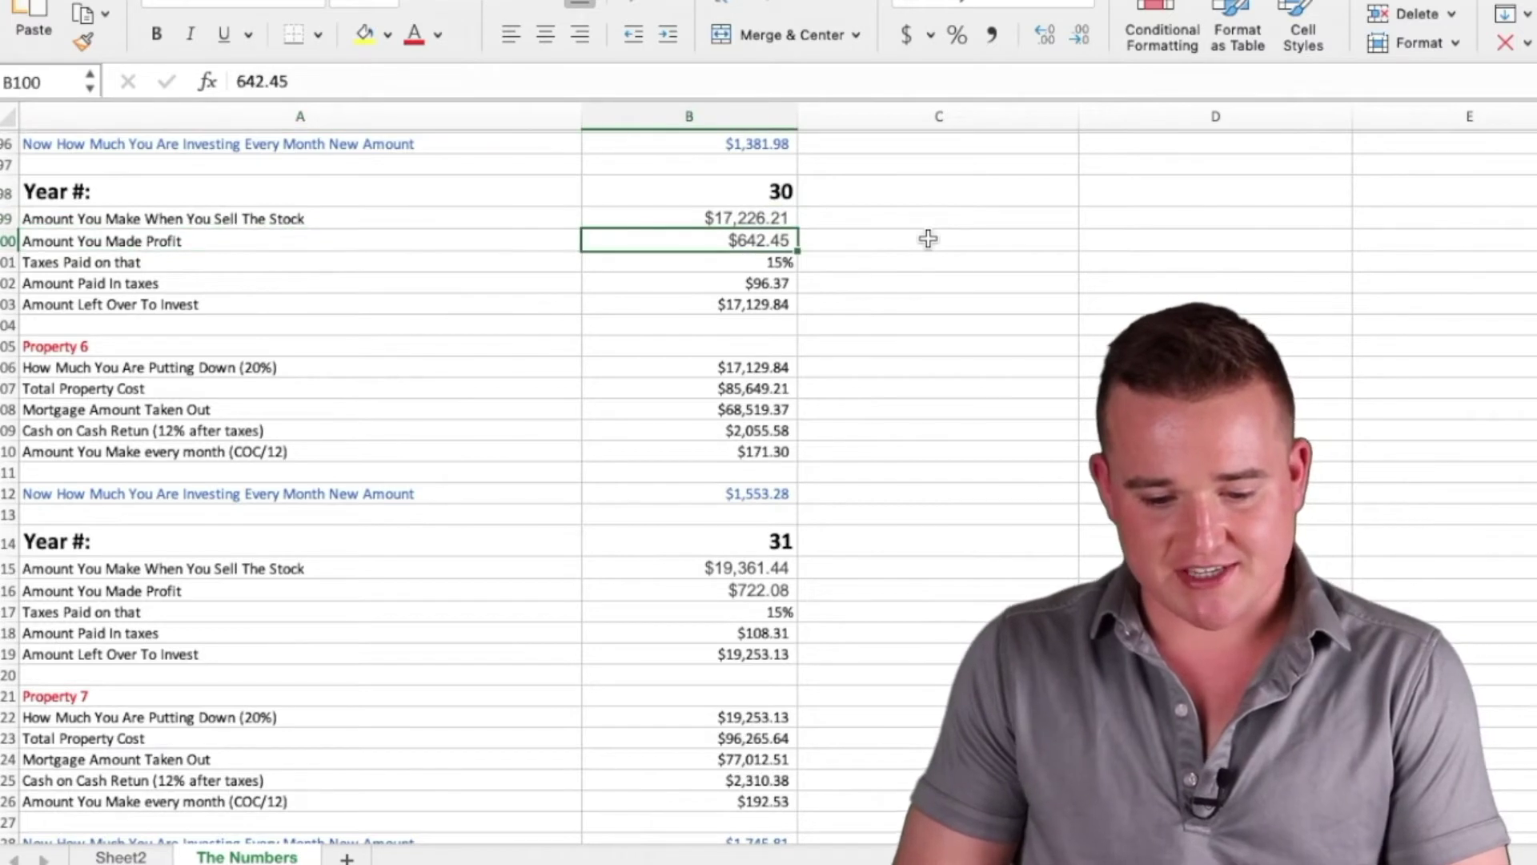
key("Down")
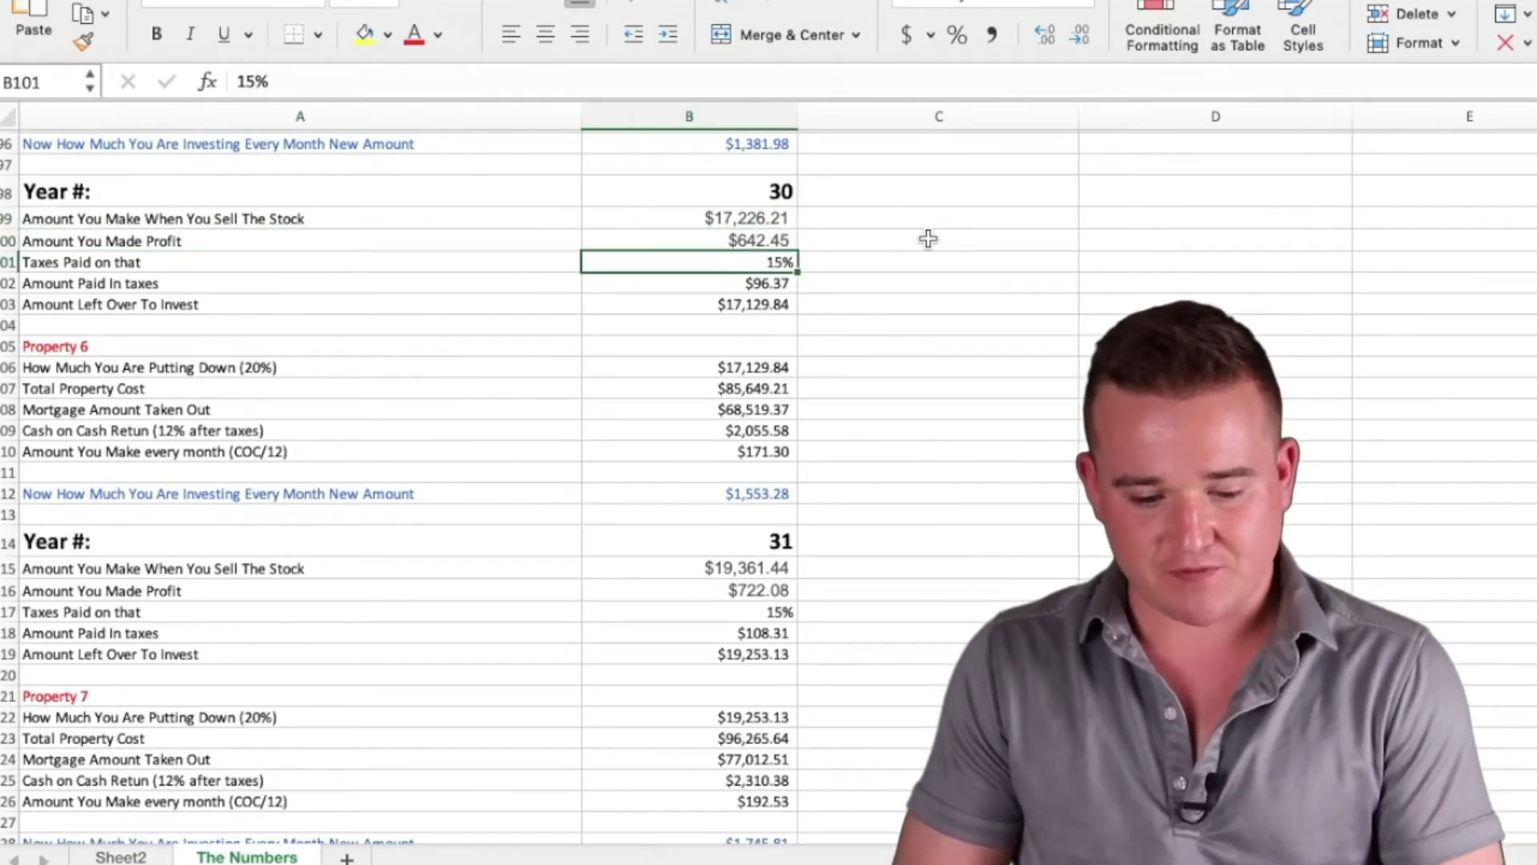
key("Down")
key("Down")
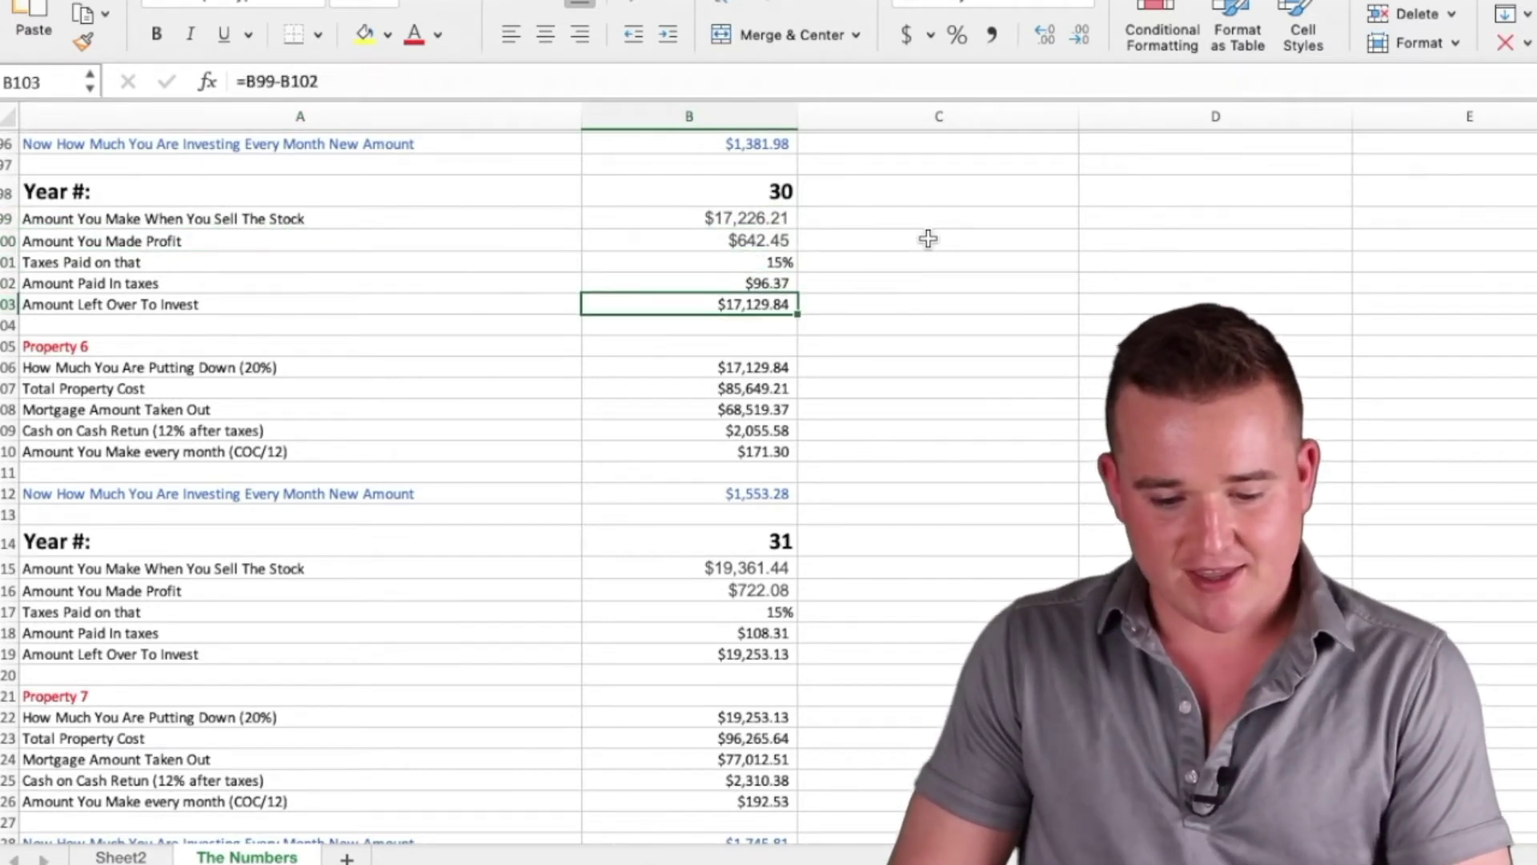
Examine Property 6's down payment, total cost, mortgage and returns, ending at the new monthly investing amount
key("Down")
key("Down")
key("Left")
key("Down")
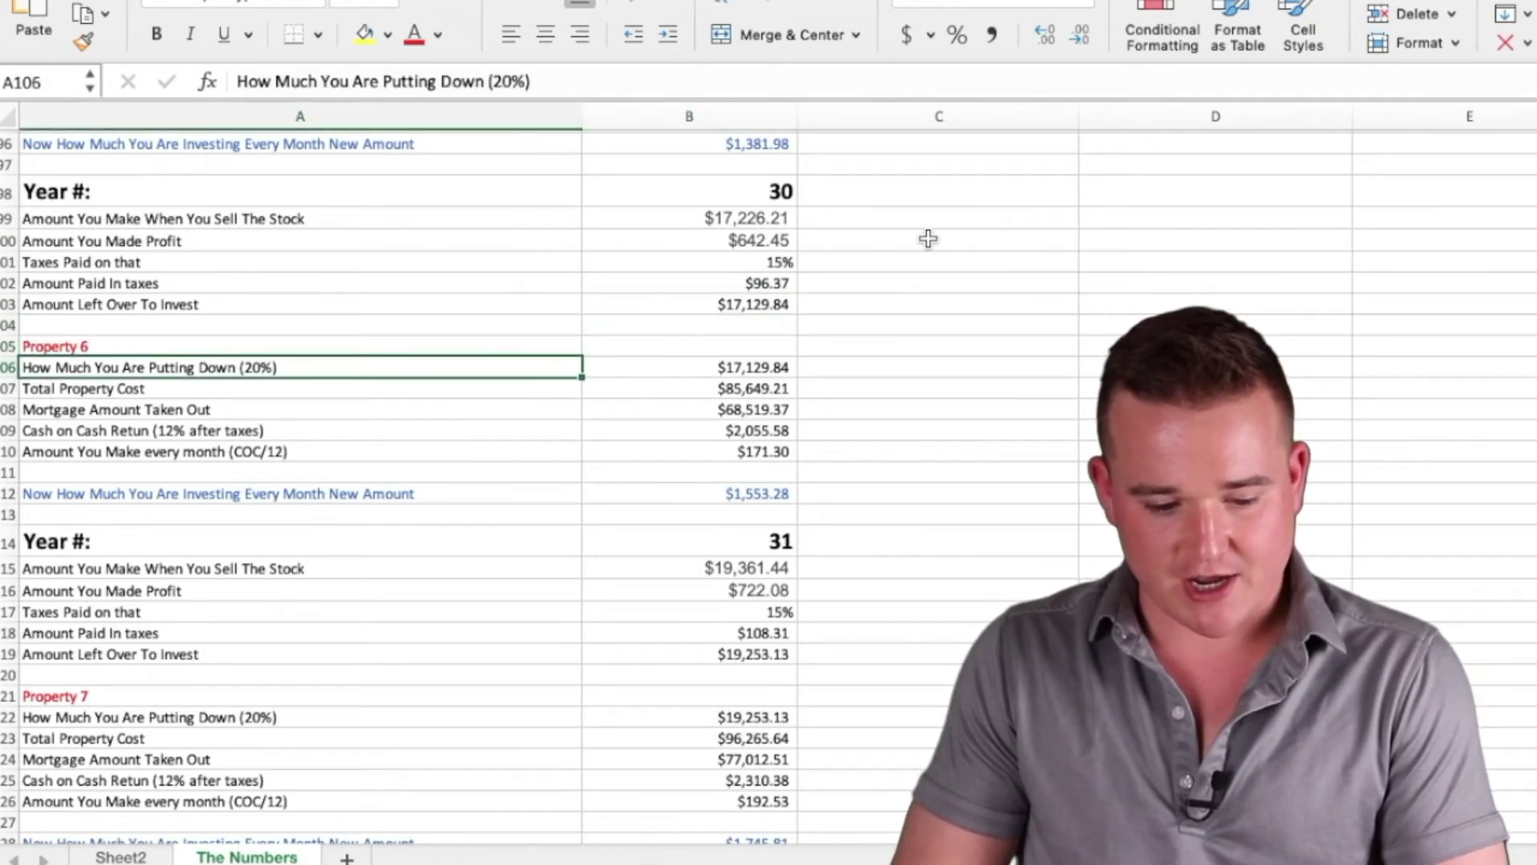
key("Right")
key("Up")
key("Down")
key("Down")
key("Down")
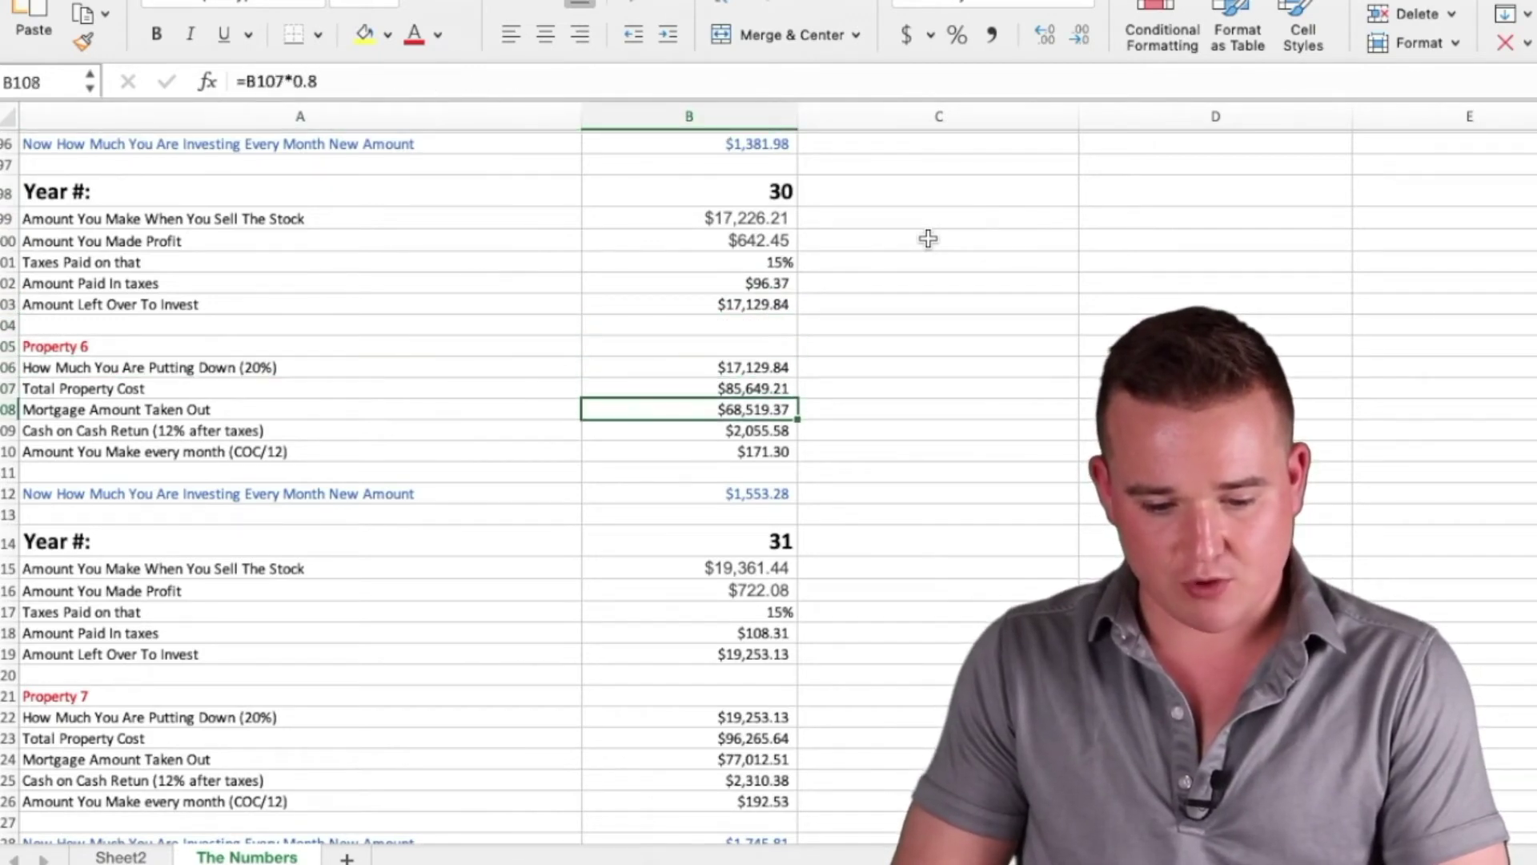
scroll(927, 238, "up", 4)
scroll(718, 483, "down", 1)
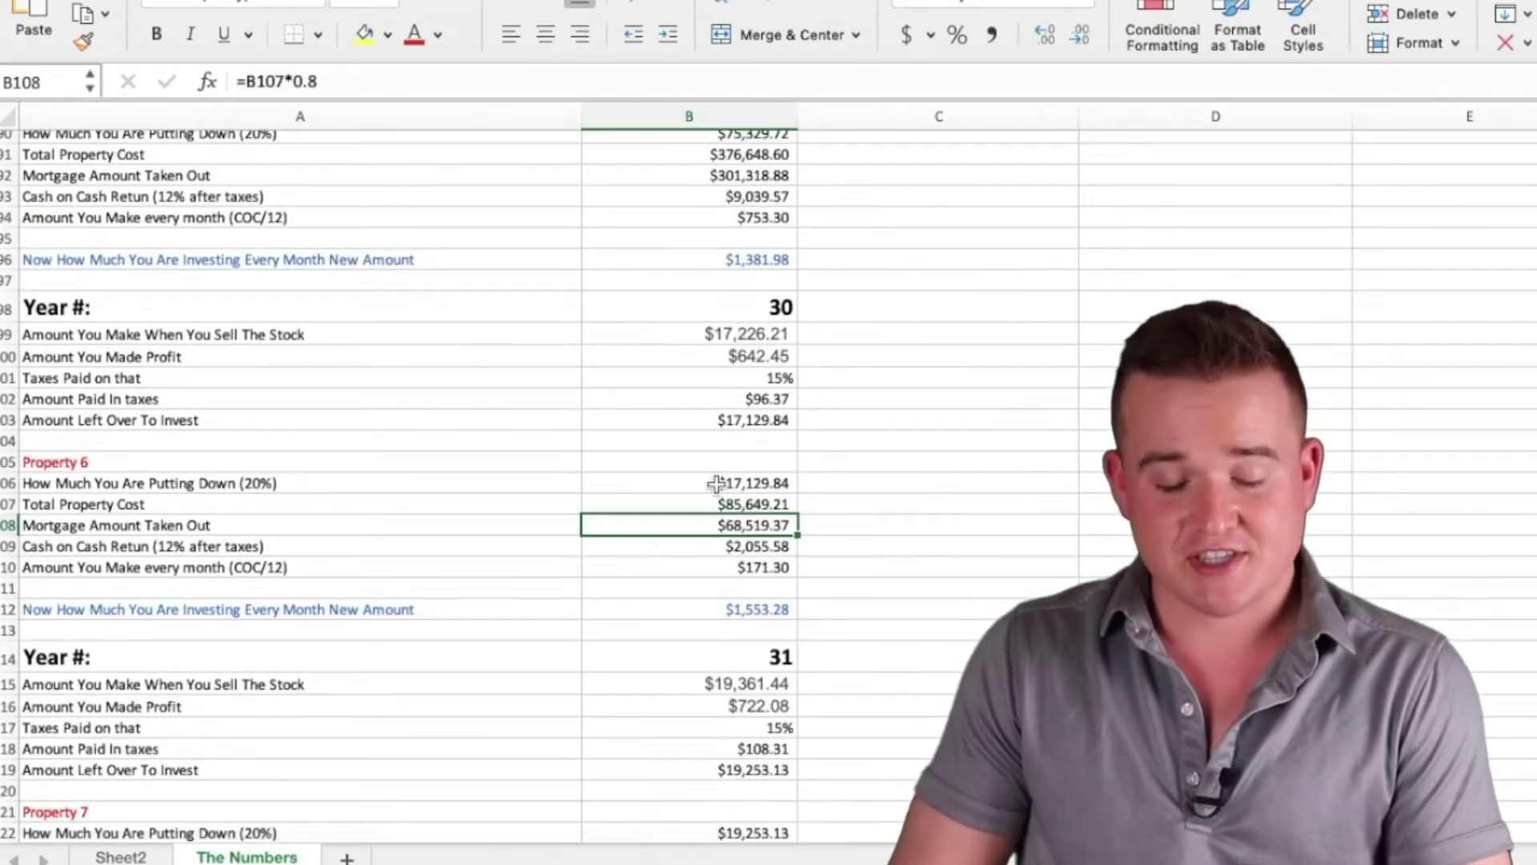
key("Down")
key("Down")
key("Down")
key("Down")
key("Left")
key("Right")
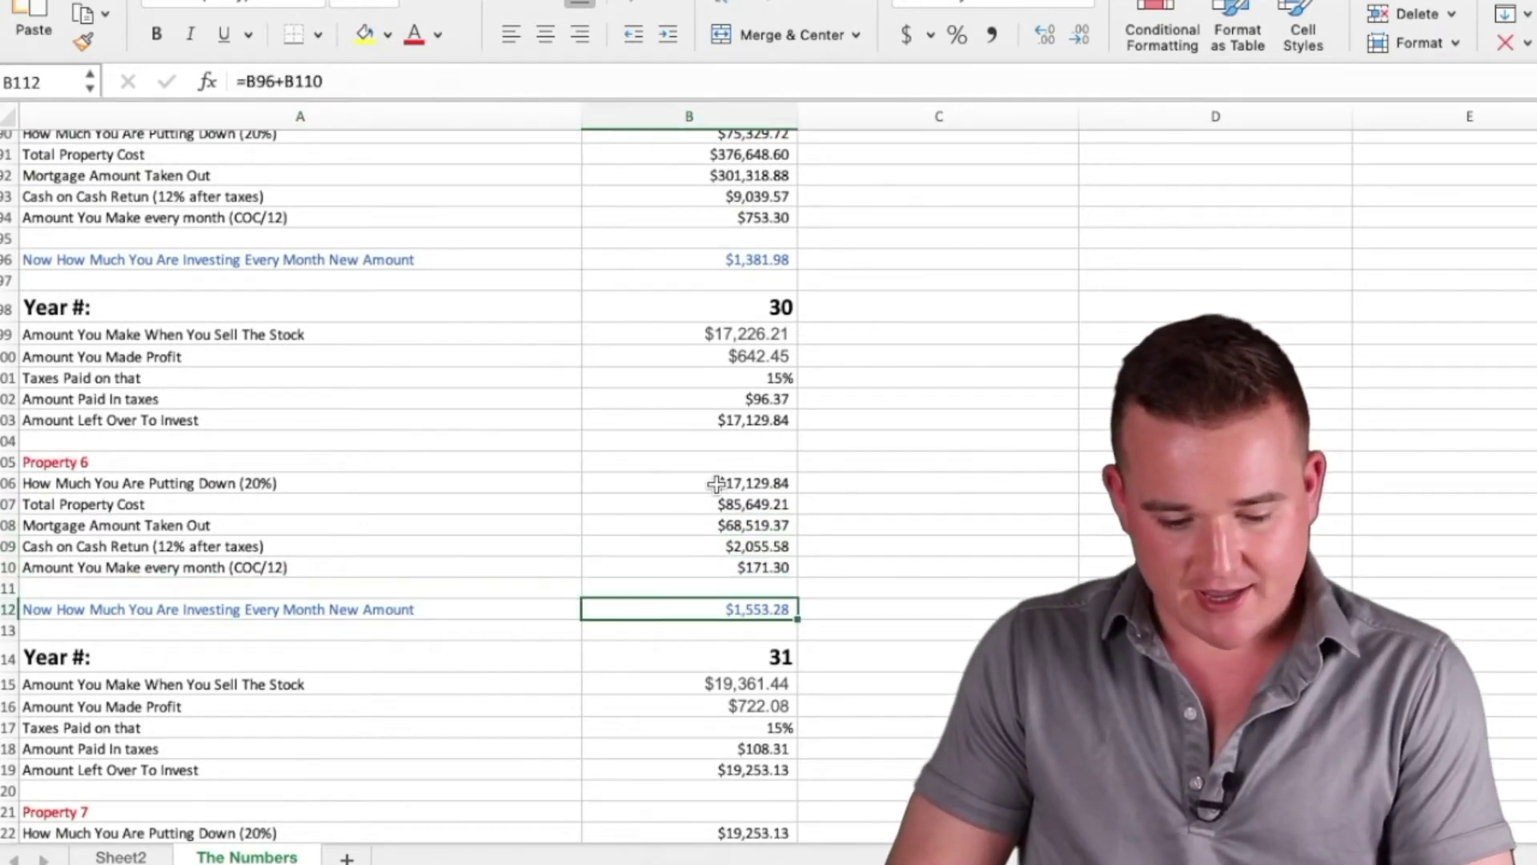
Check Property 6's total property cost against the figures of the property above and the year 31 block below
scroll(716, 483, "down", 5)
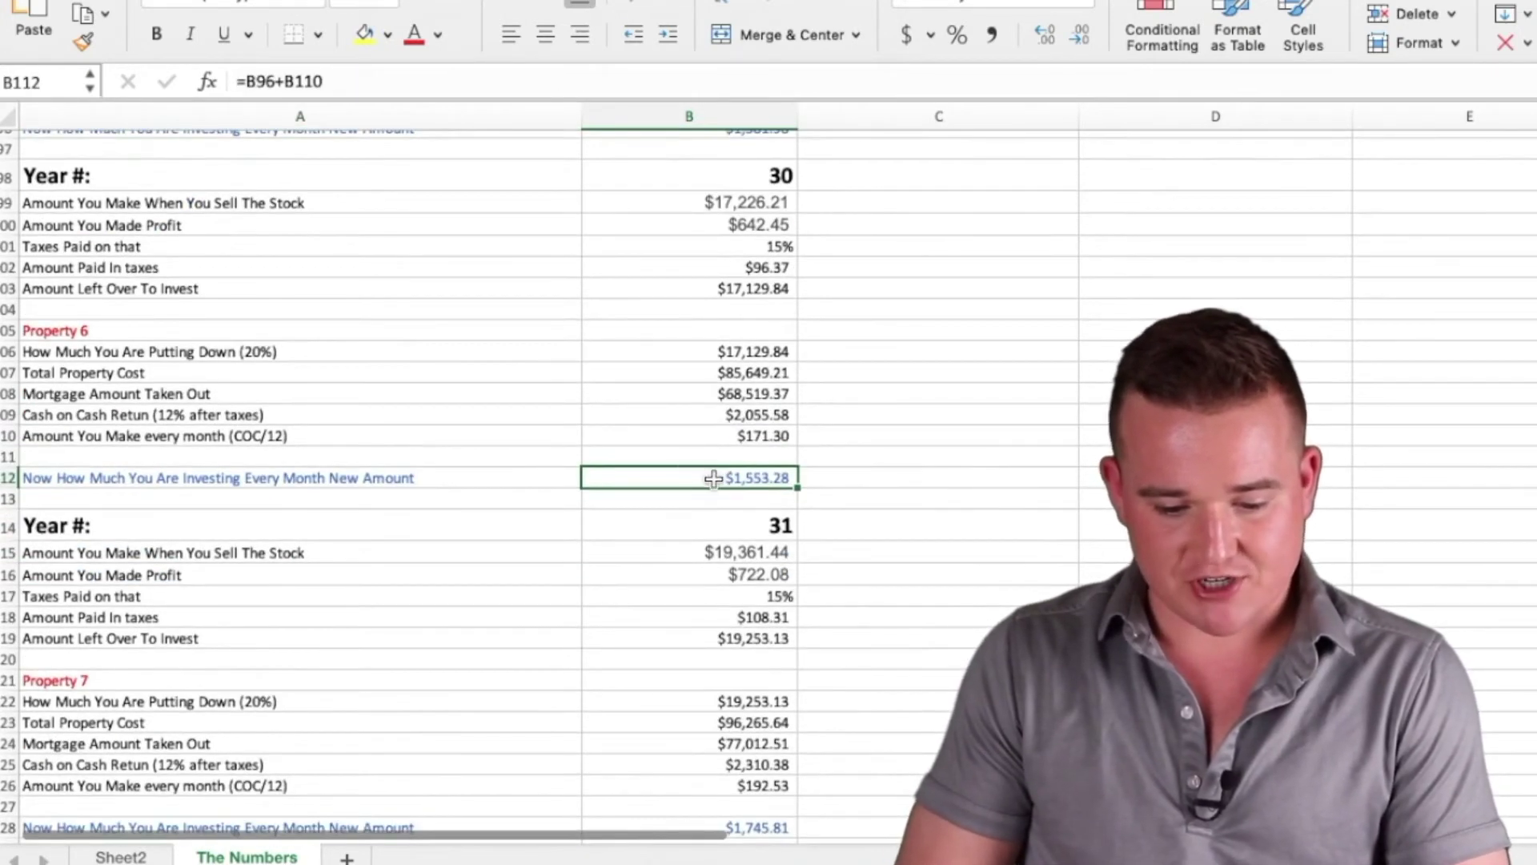
scroll(752, 461, "down", 3)
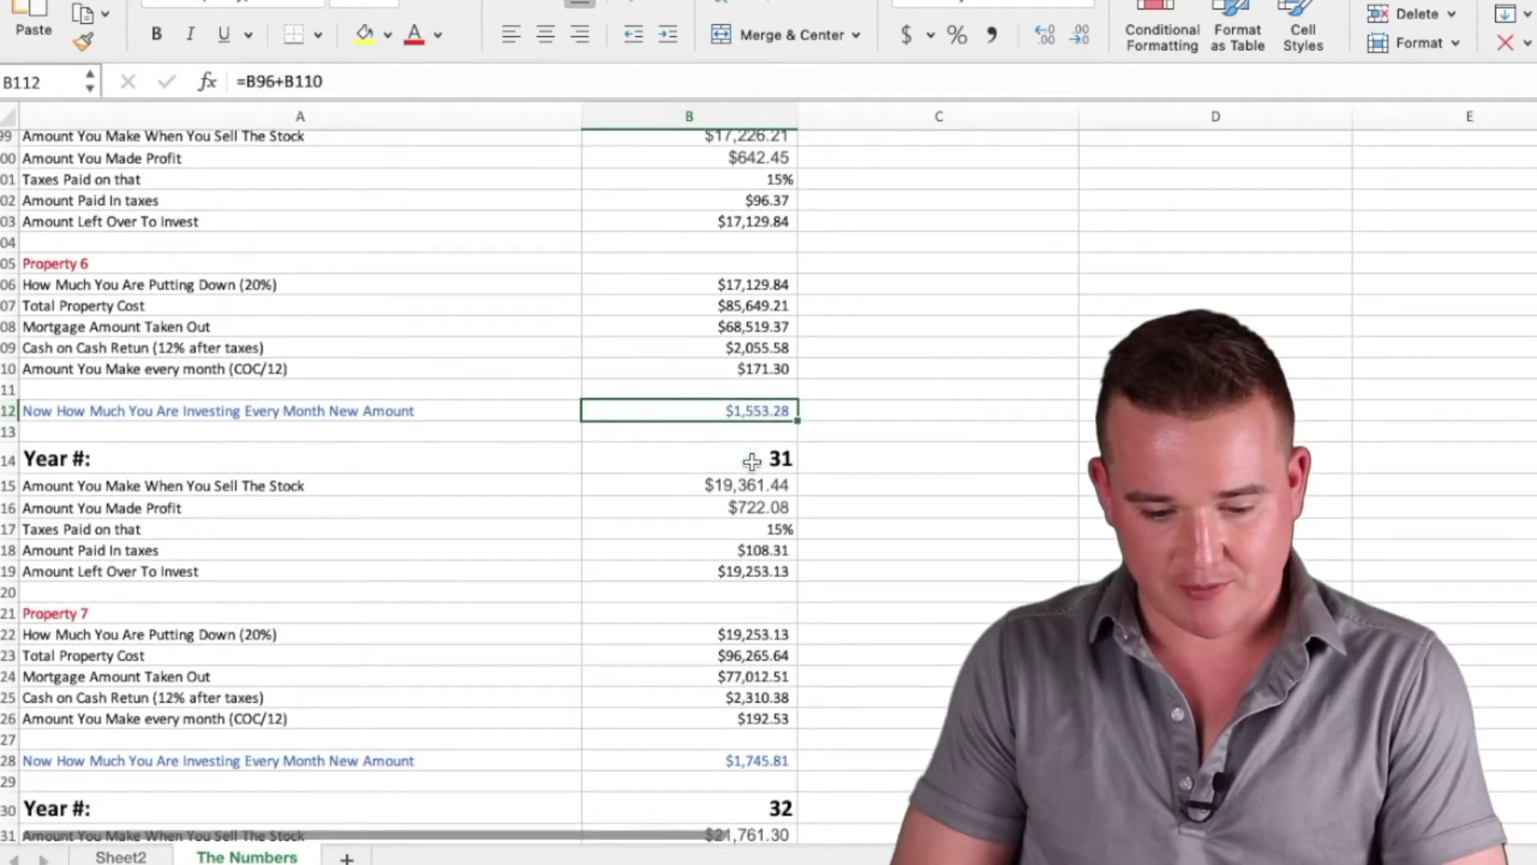
left_click(686, 304)
scroll(685, 303, "up", 4)
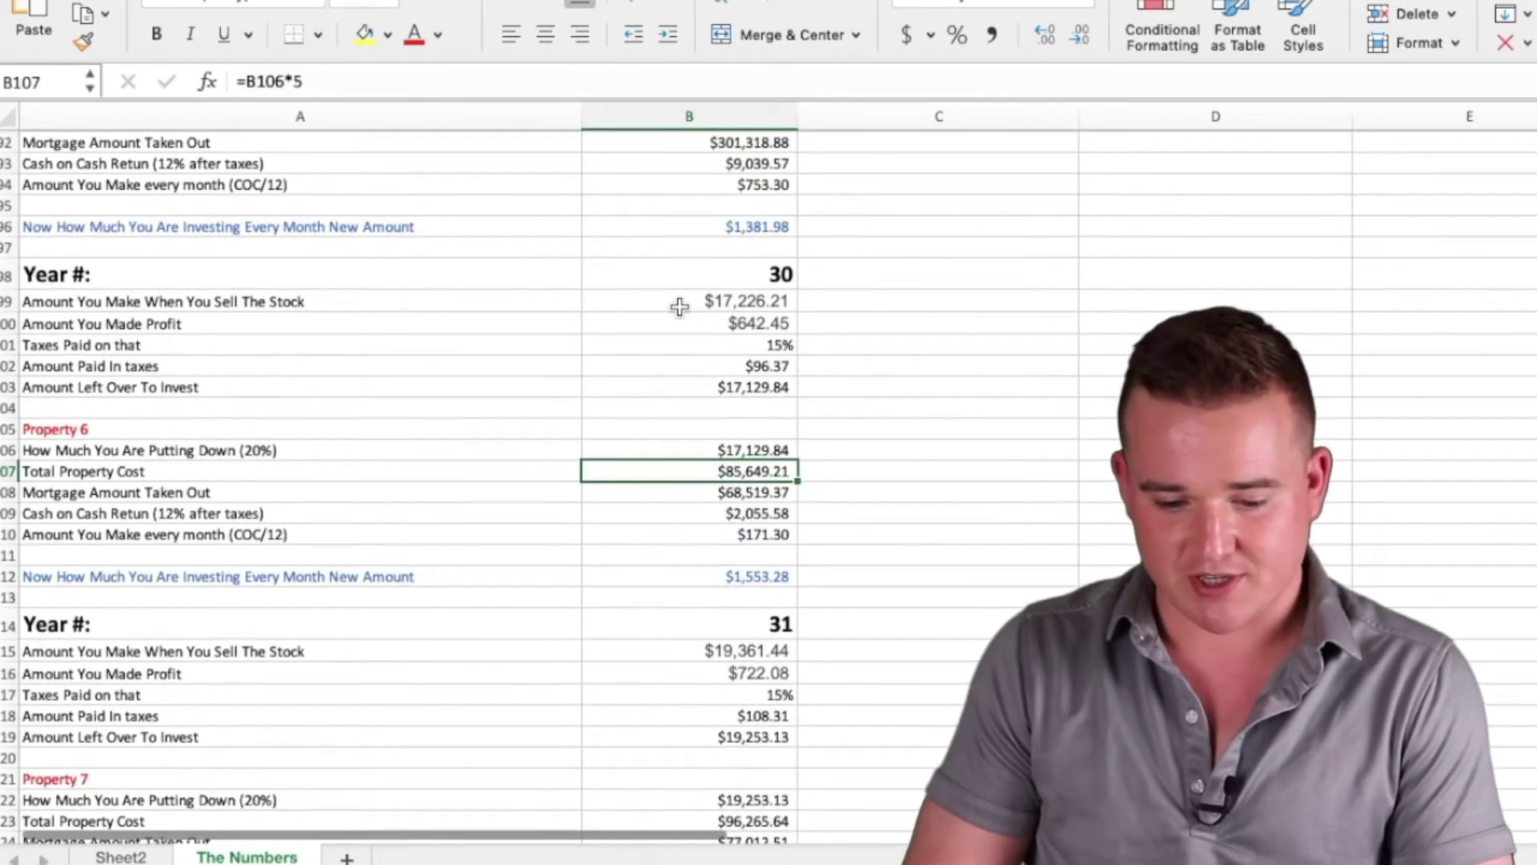
scroll(709, 332, "up", 1)
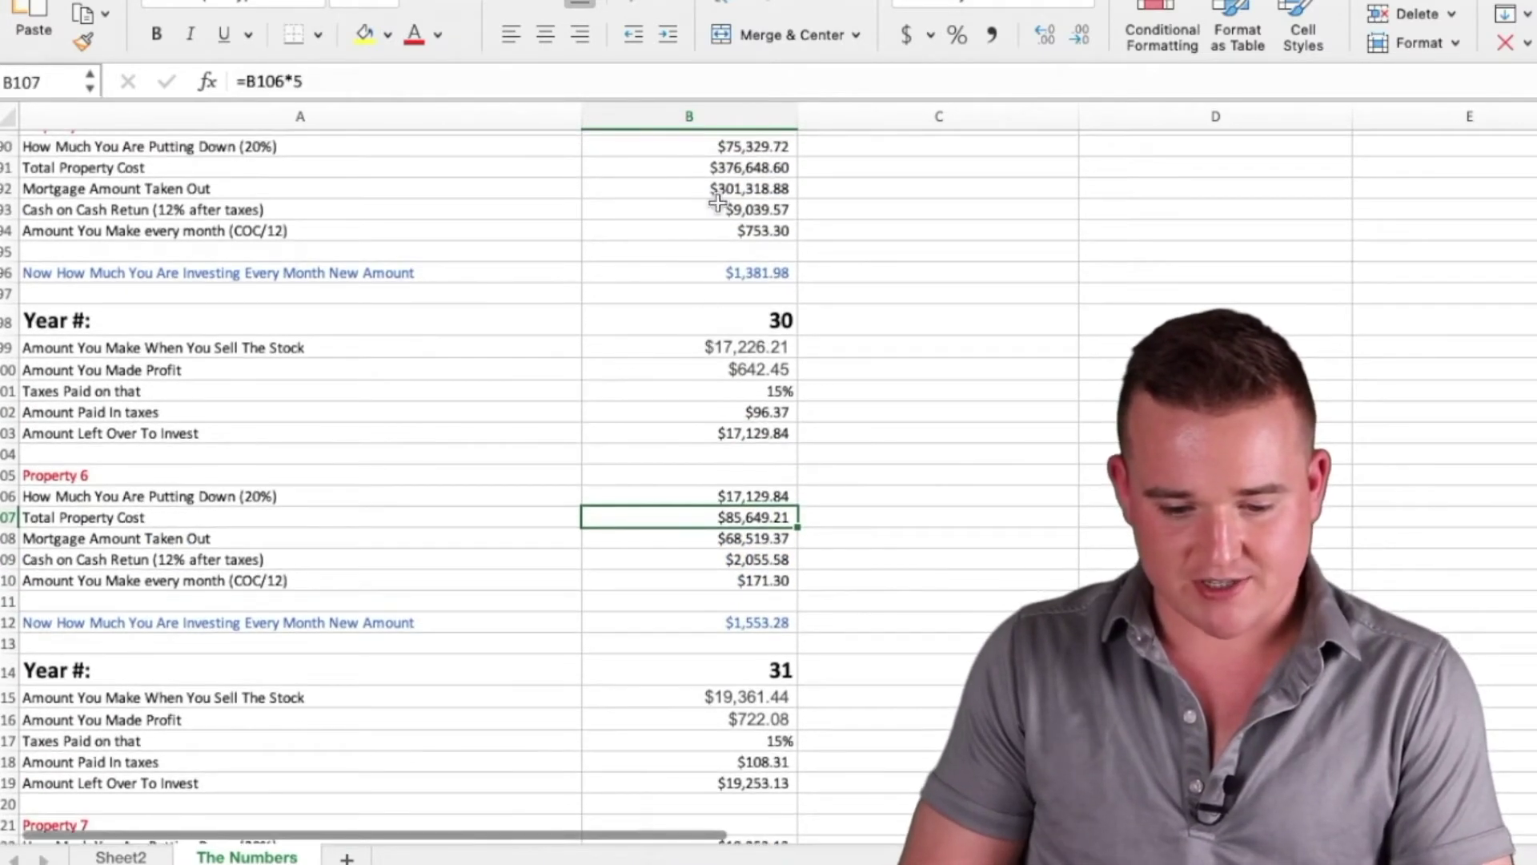
scroll(720, 192, "up", 1)
scroll(768, 284, "down", 3)
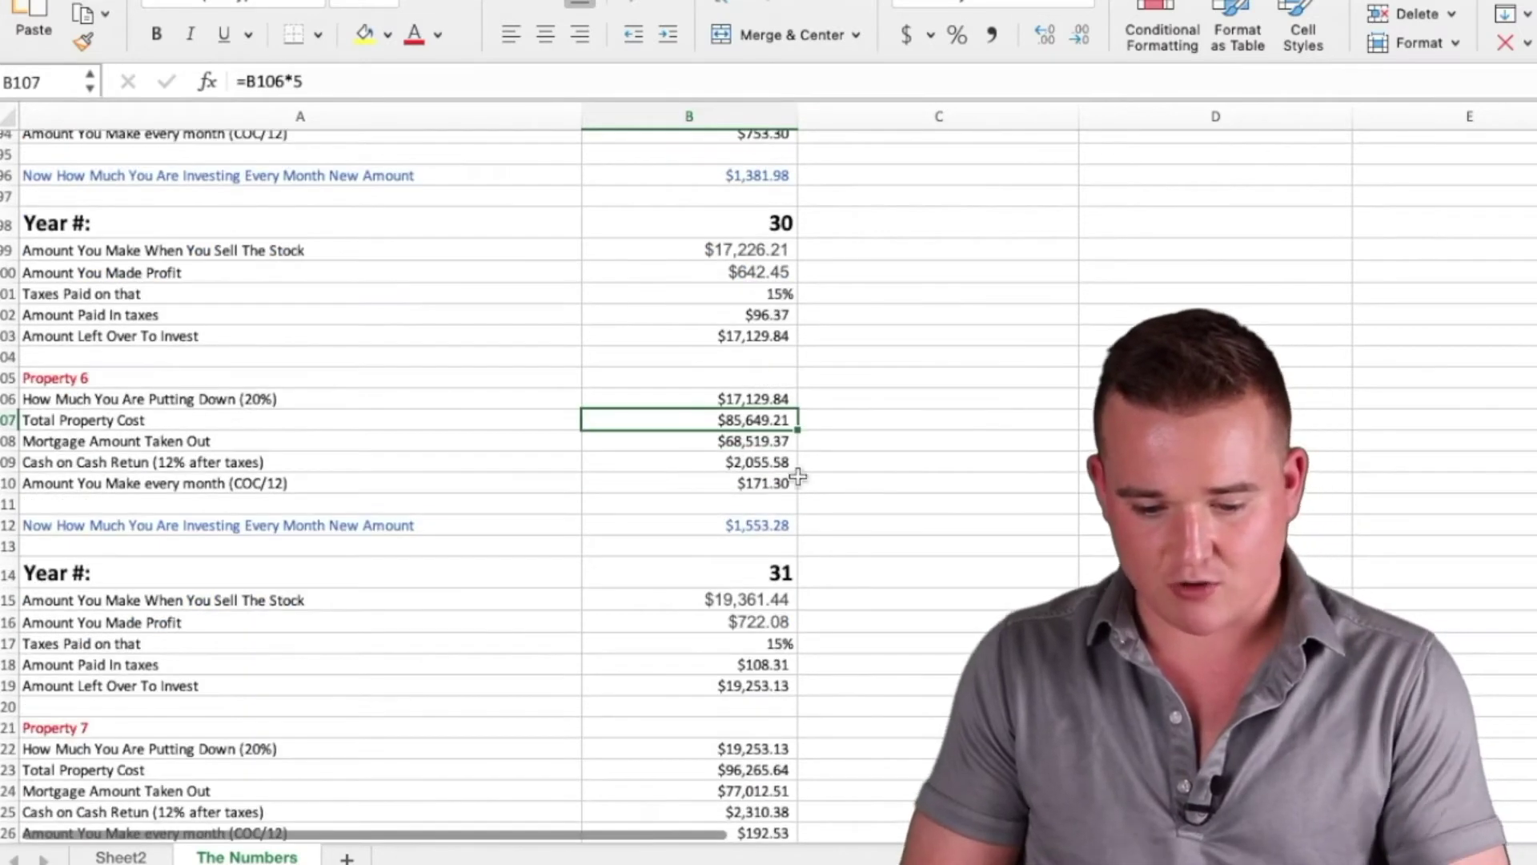
scroll(766, 482, "down", 2)
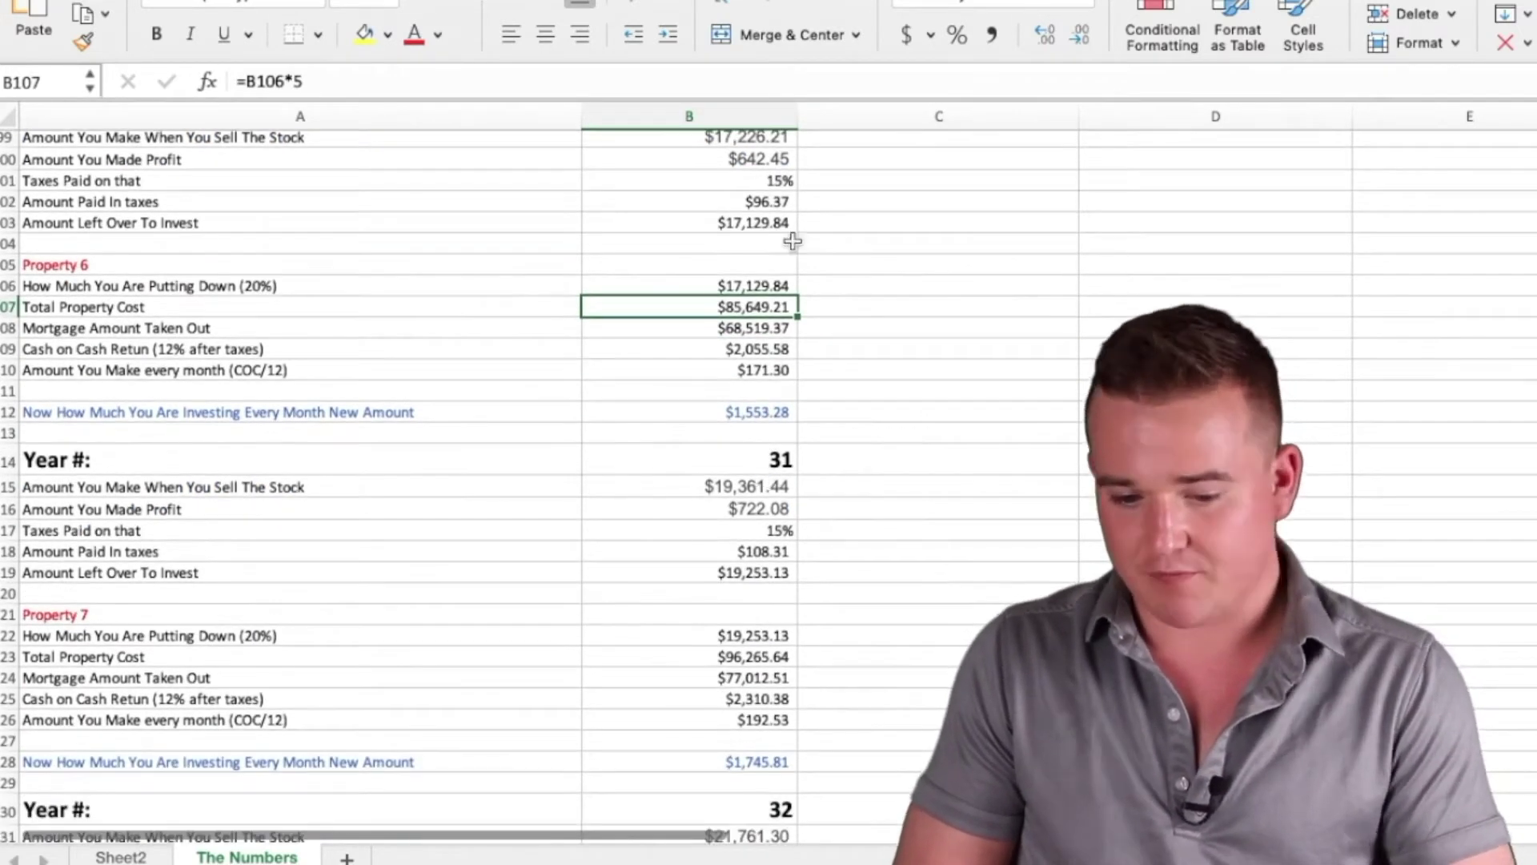
scroll(762, 326, "down", 1)
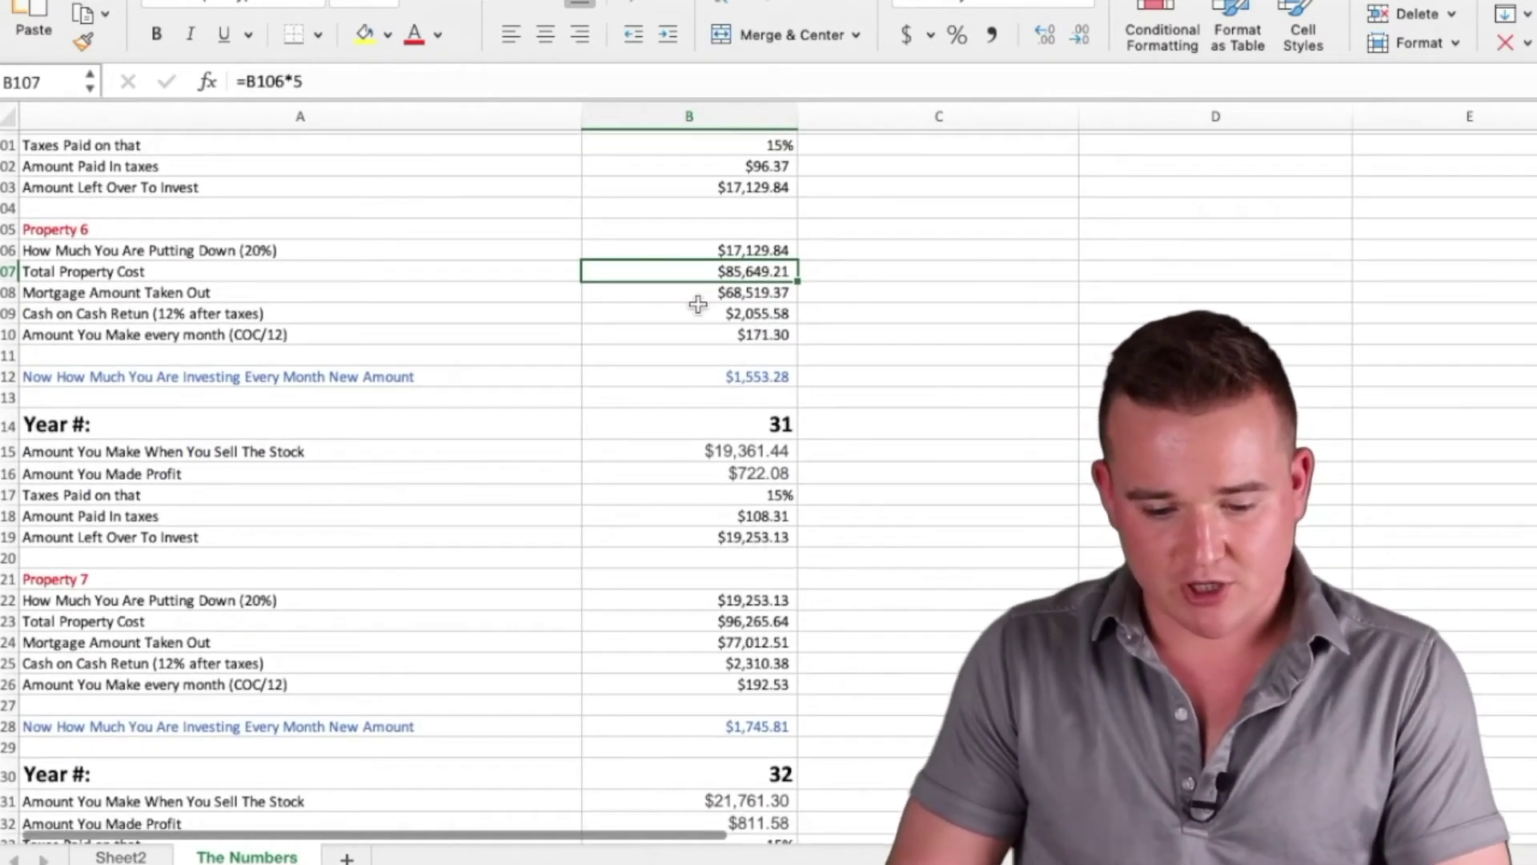
Review the year 31 stock sale figures and the resulting Property 7 down payment and total property cost
left_click(536, 424)
left_click(692, 426)
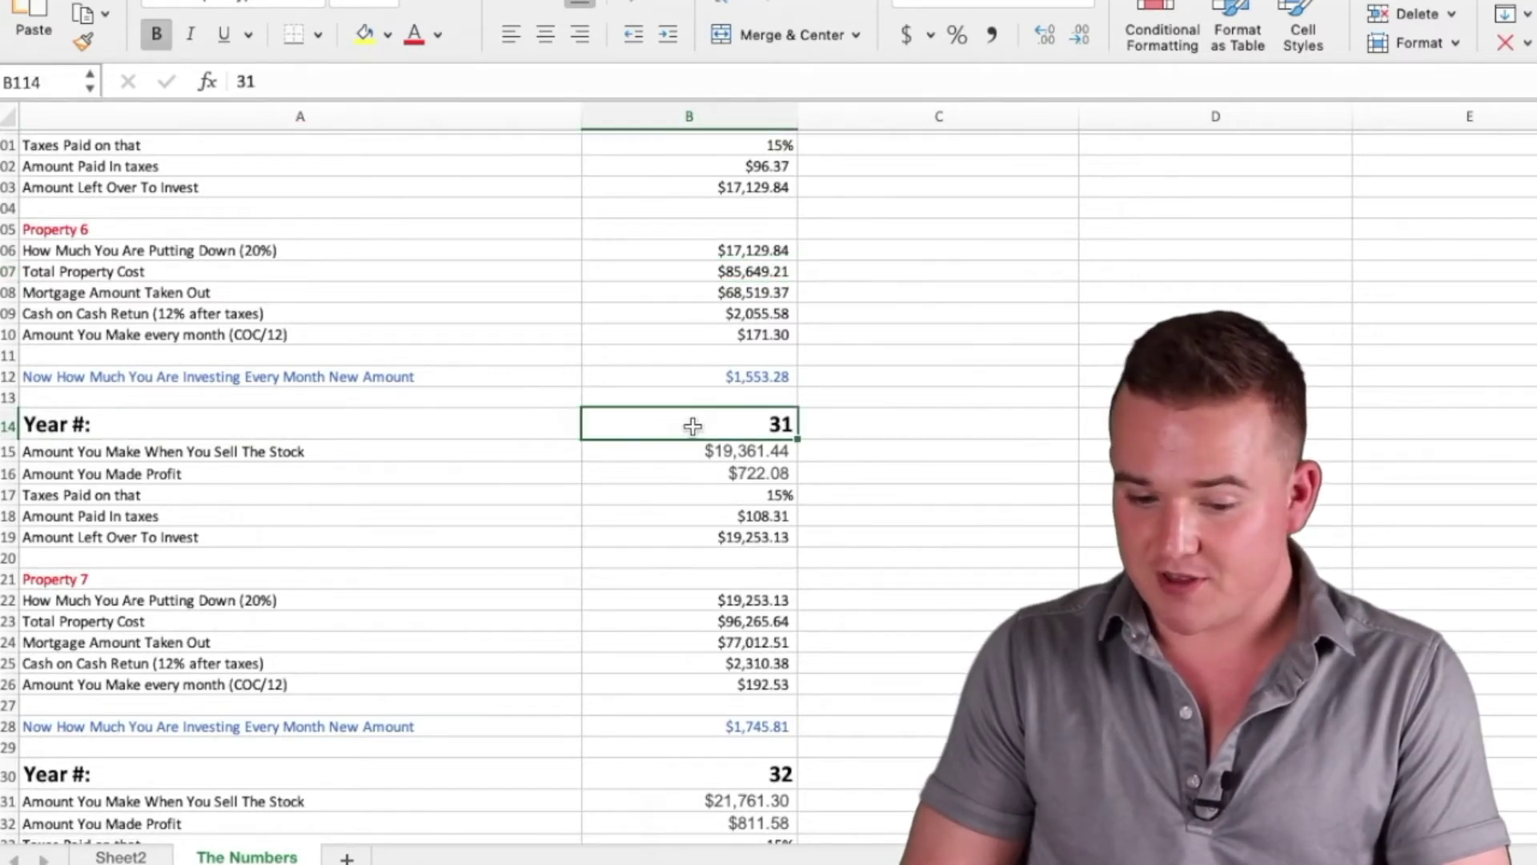
scroll(696, 432, "down", 2)
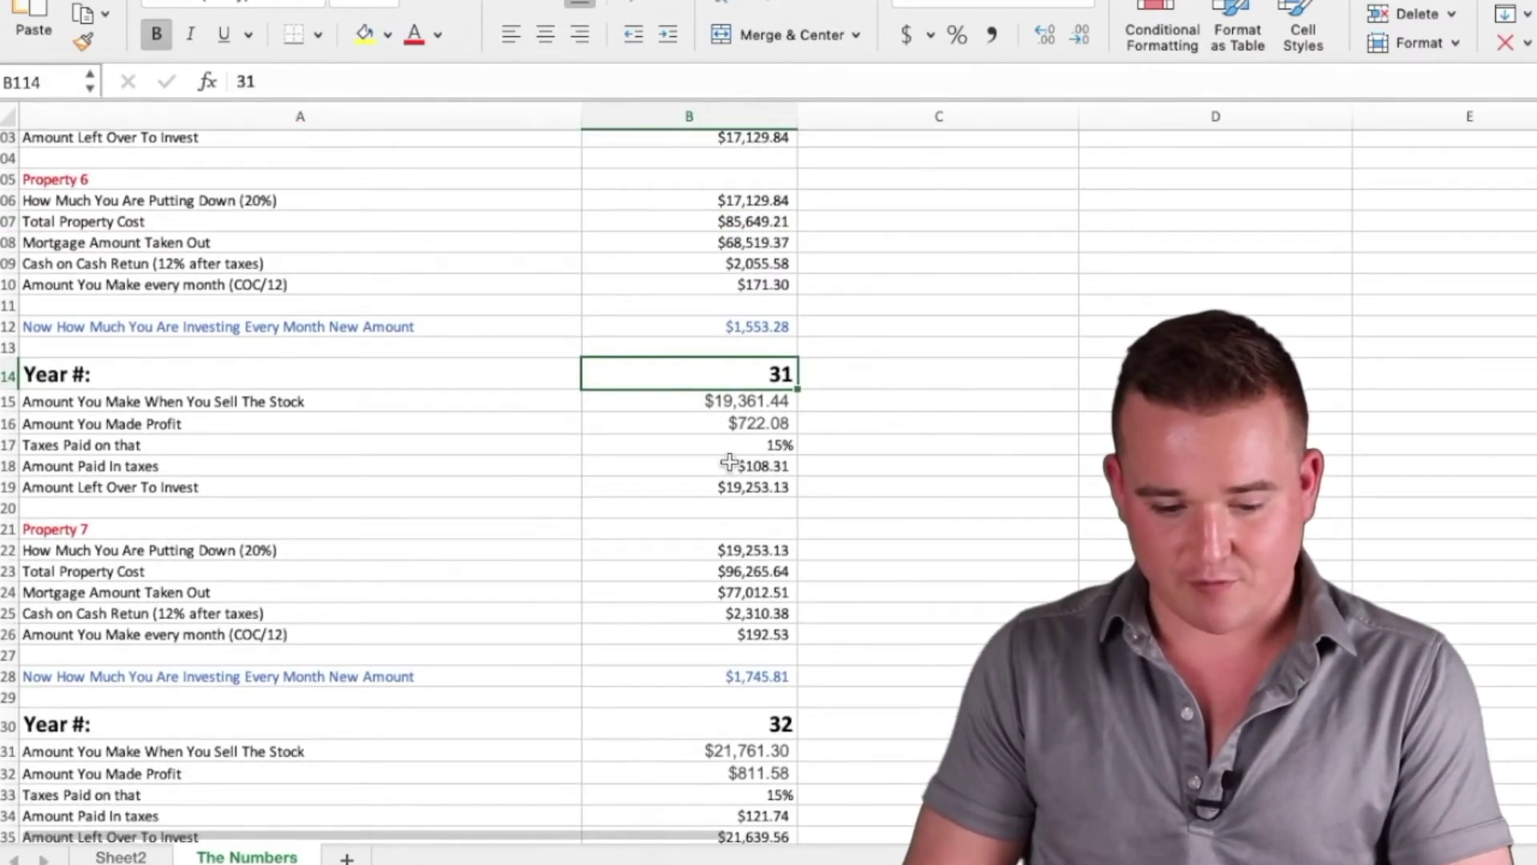
key("Down")
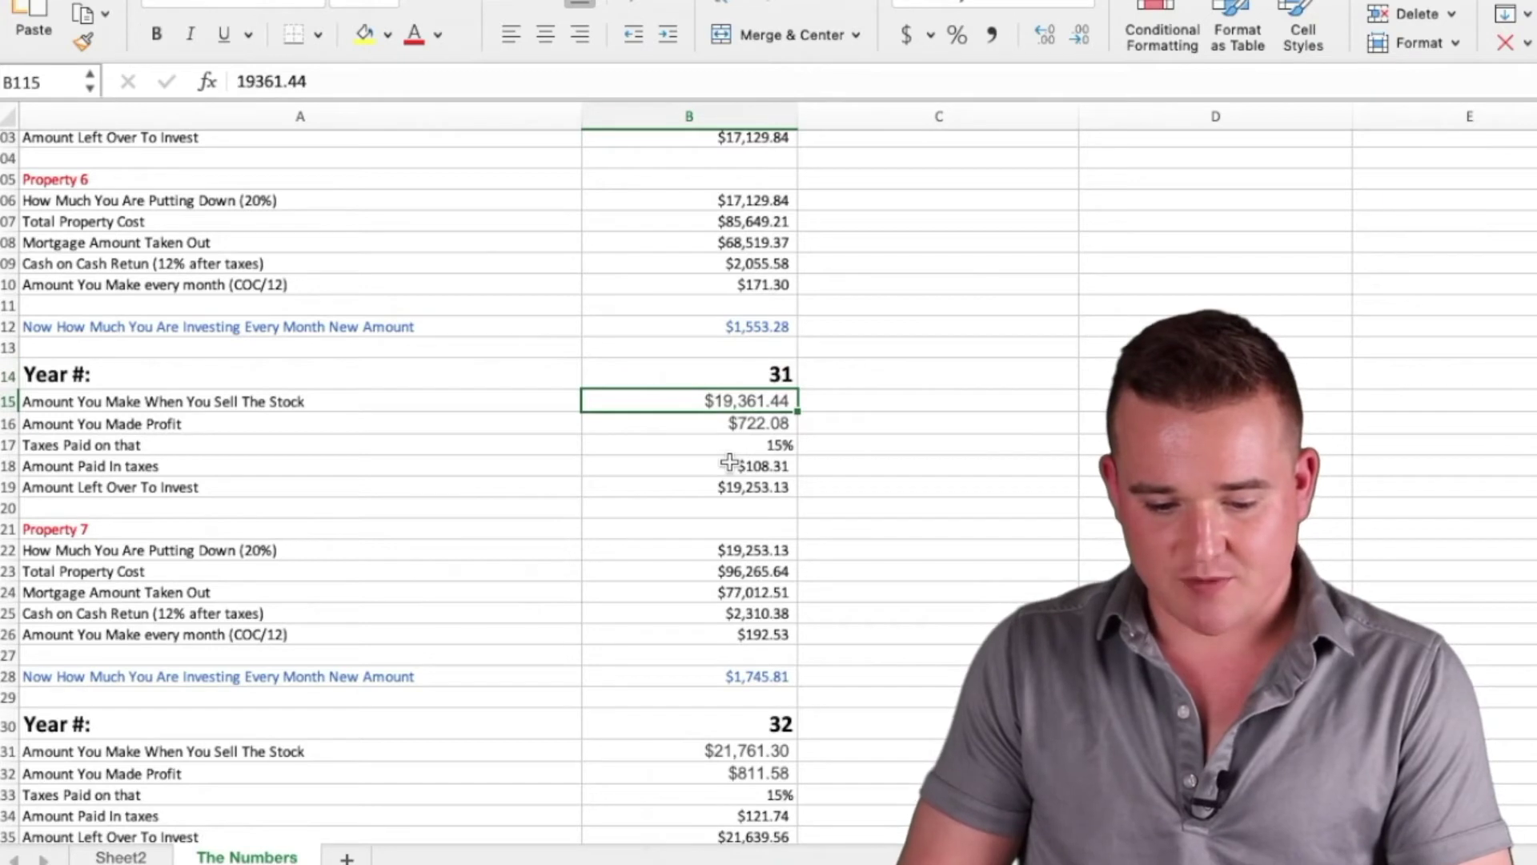
key("Down")
key("Down")
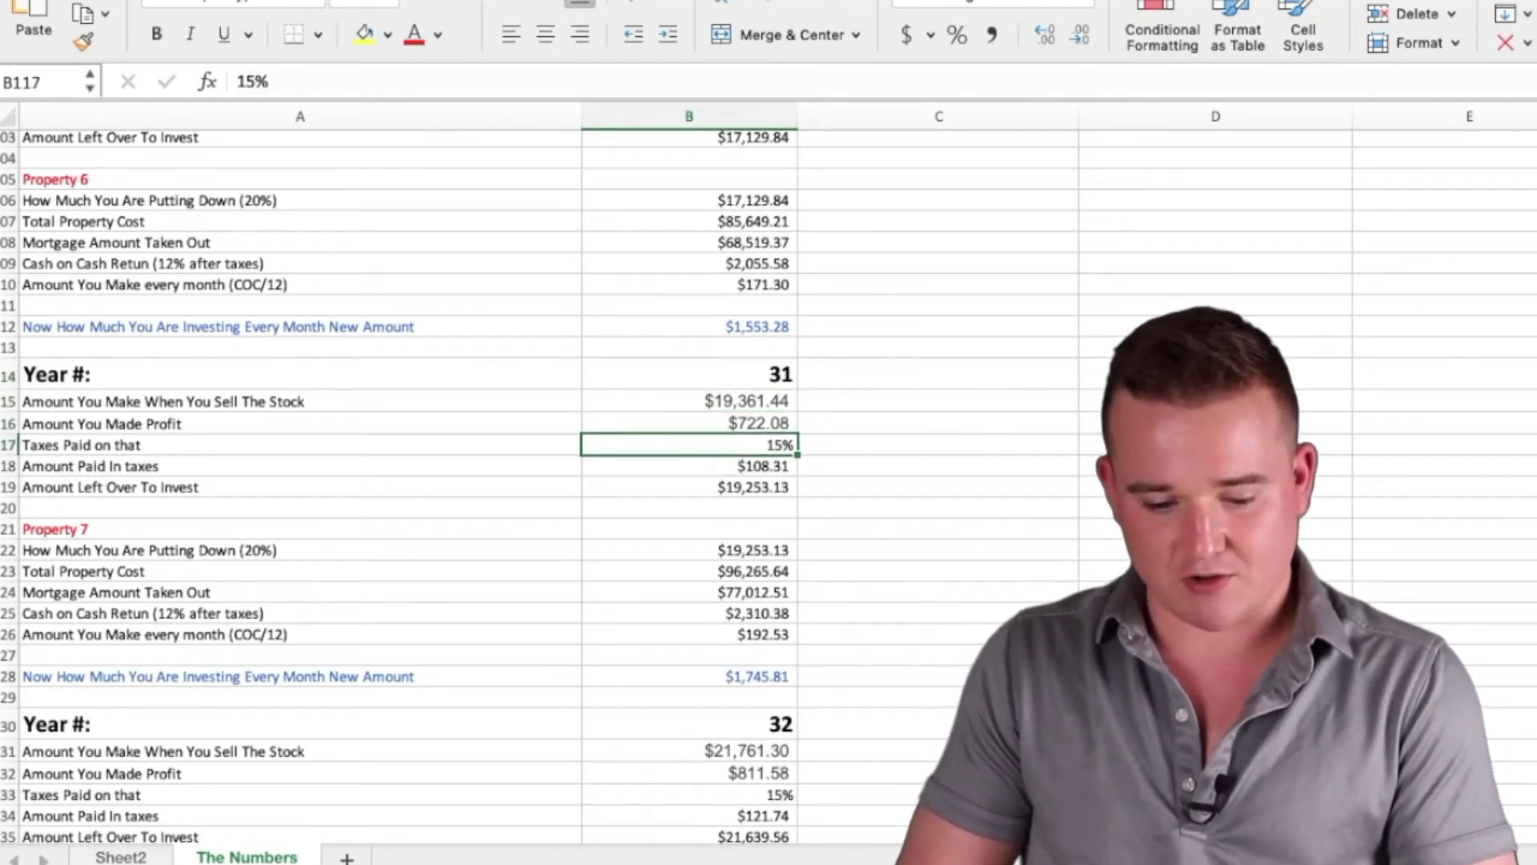
key("Down")
key("Down")
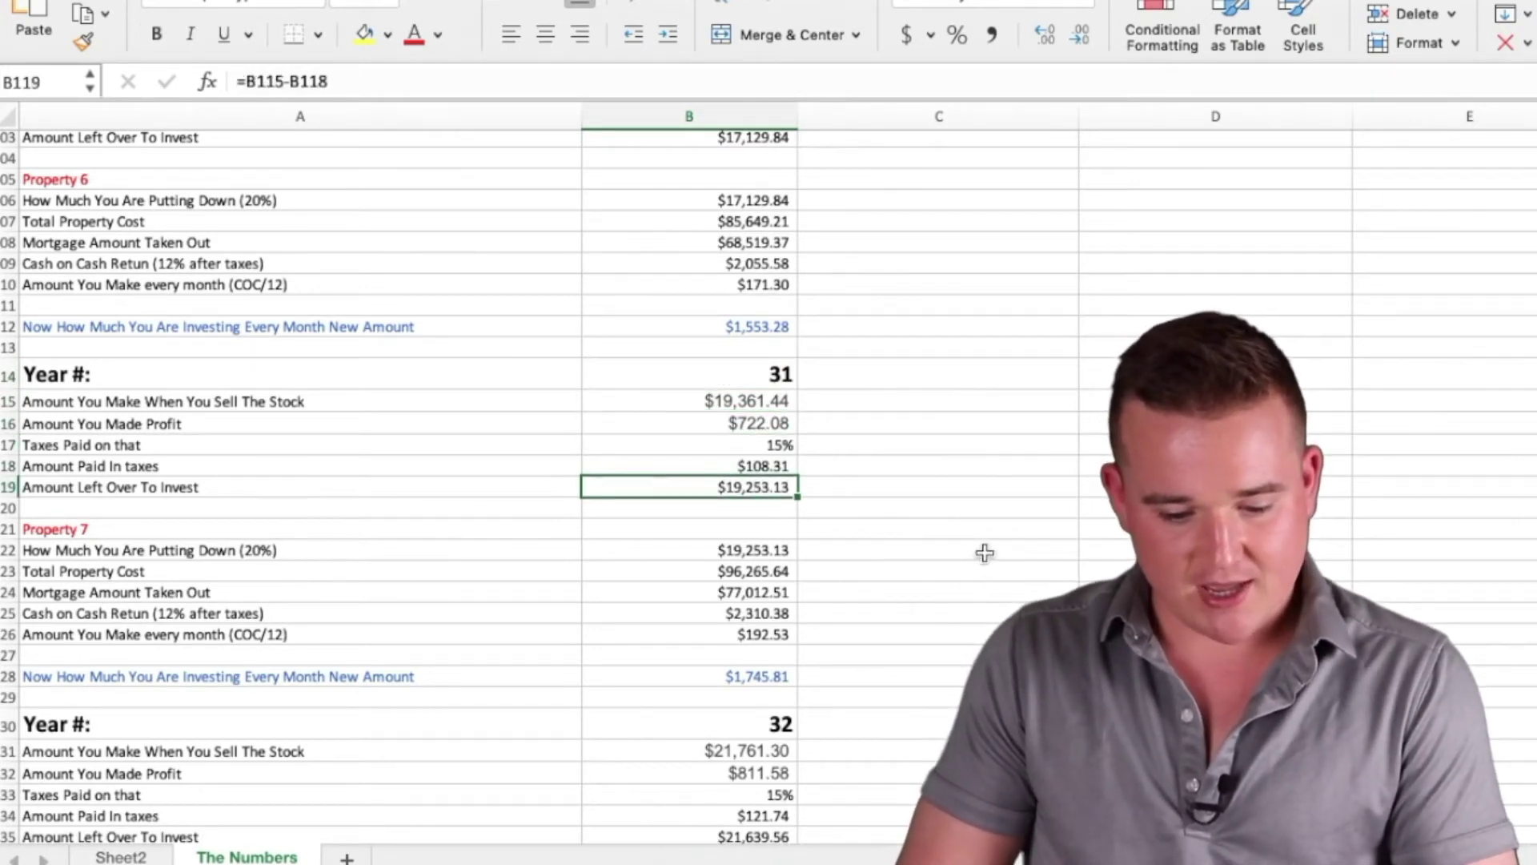
key("Down")
key("Down")
key("Down")
key("Down")
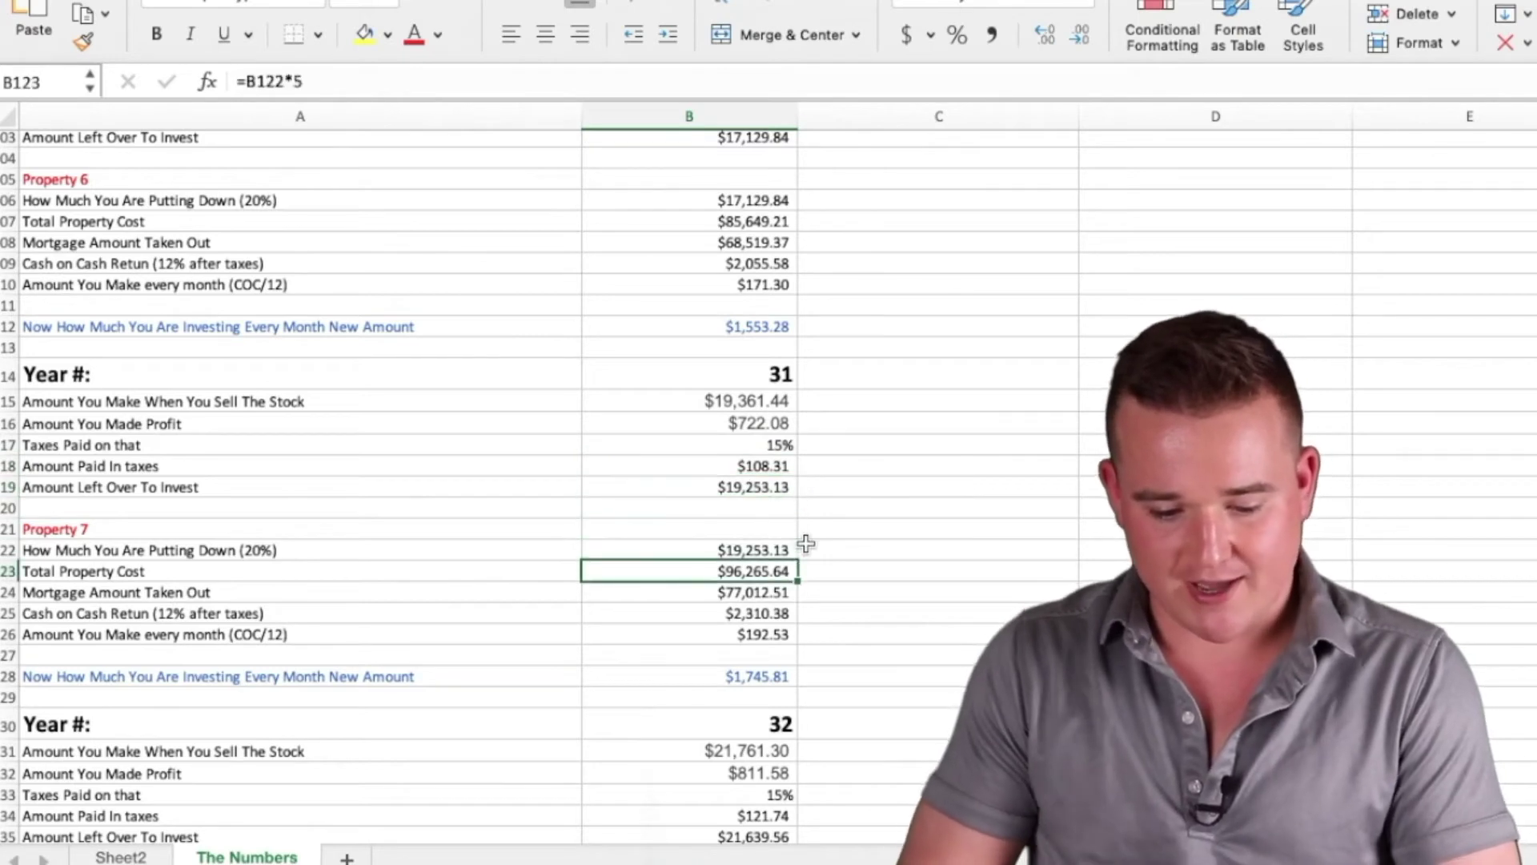
scroll(805, 543, "down", 5)
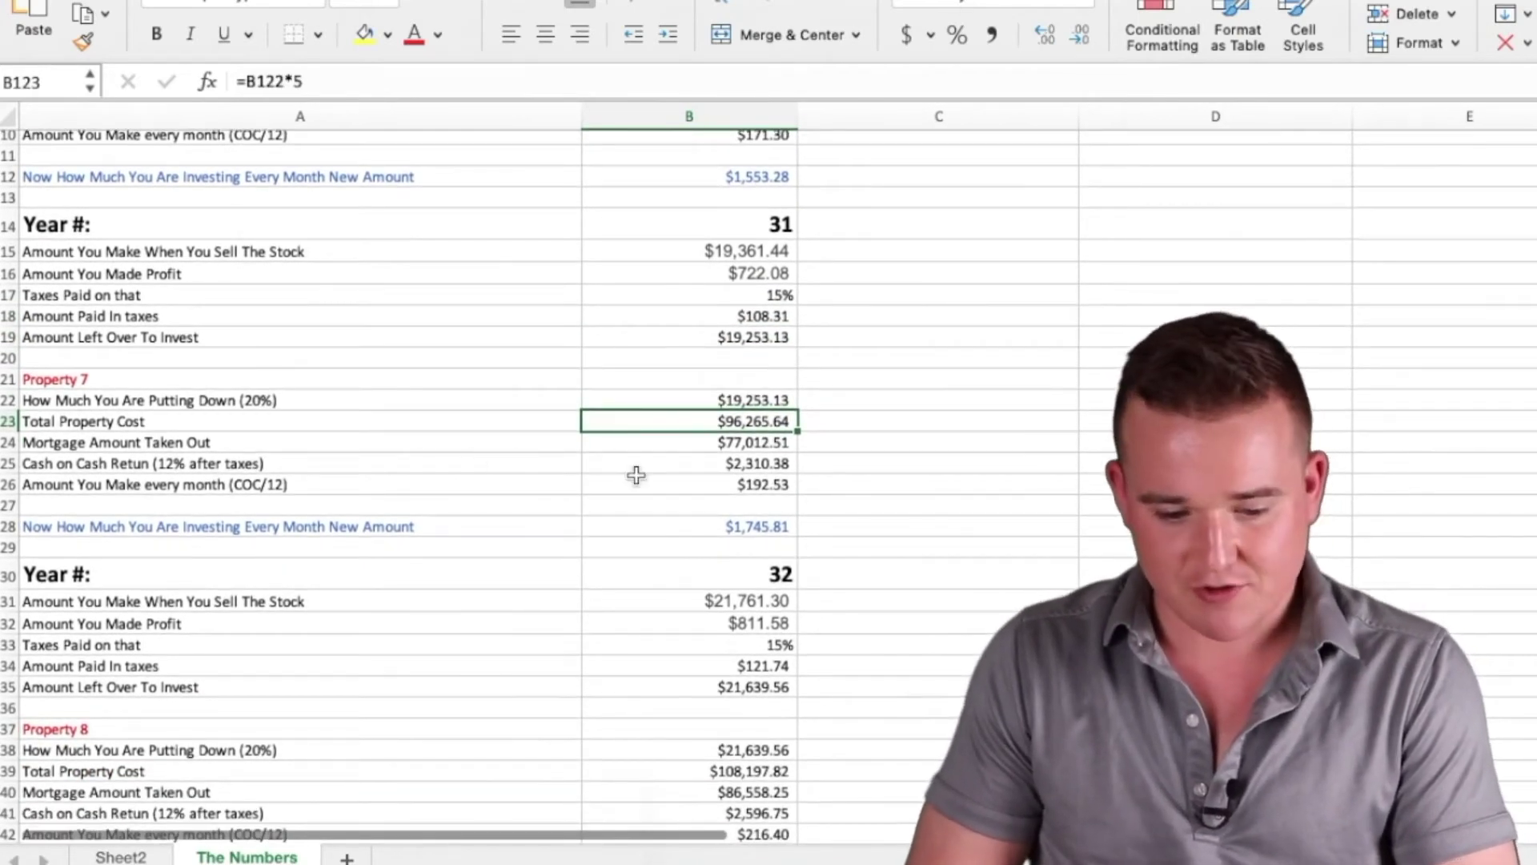
Go through the year 32 stock sale figures, covering sale amount, profit, tax rate, taxes paid and amount left over
scroll(635, 473, "down", 5)
left_click(689, 460)
scroll(711, 460, "down", 3)
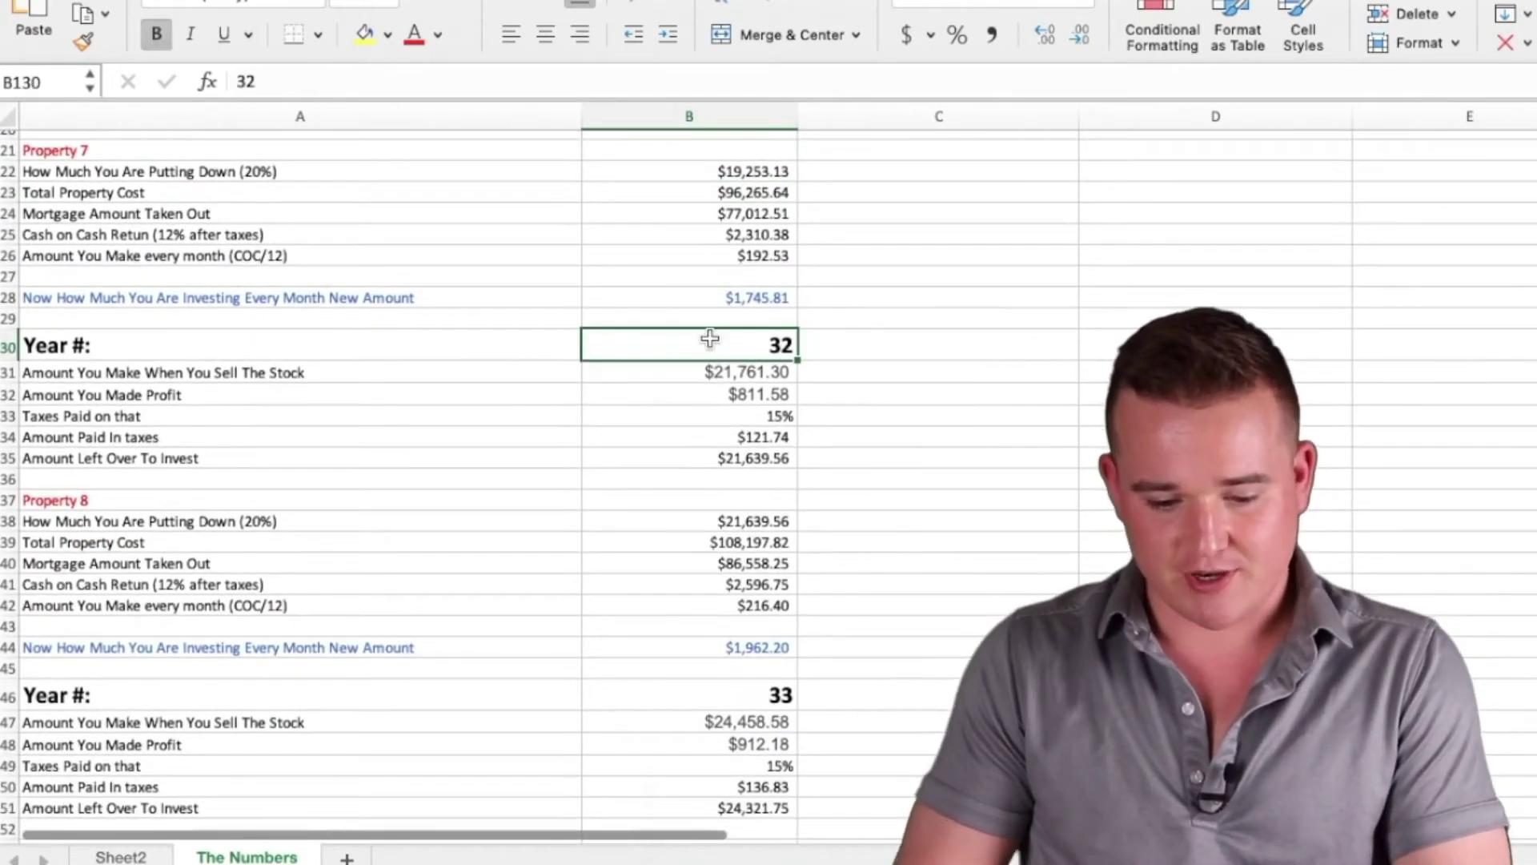
key("Down")
key("Down")
key("Down")
key("Down")
key("Down")
key("Down")
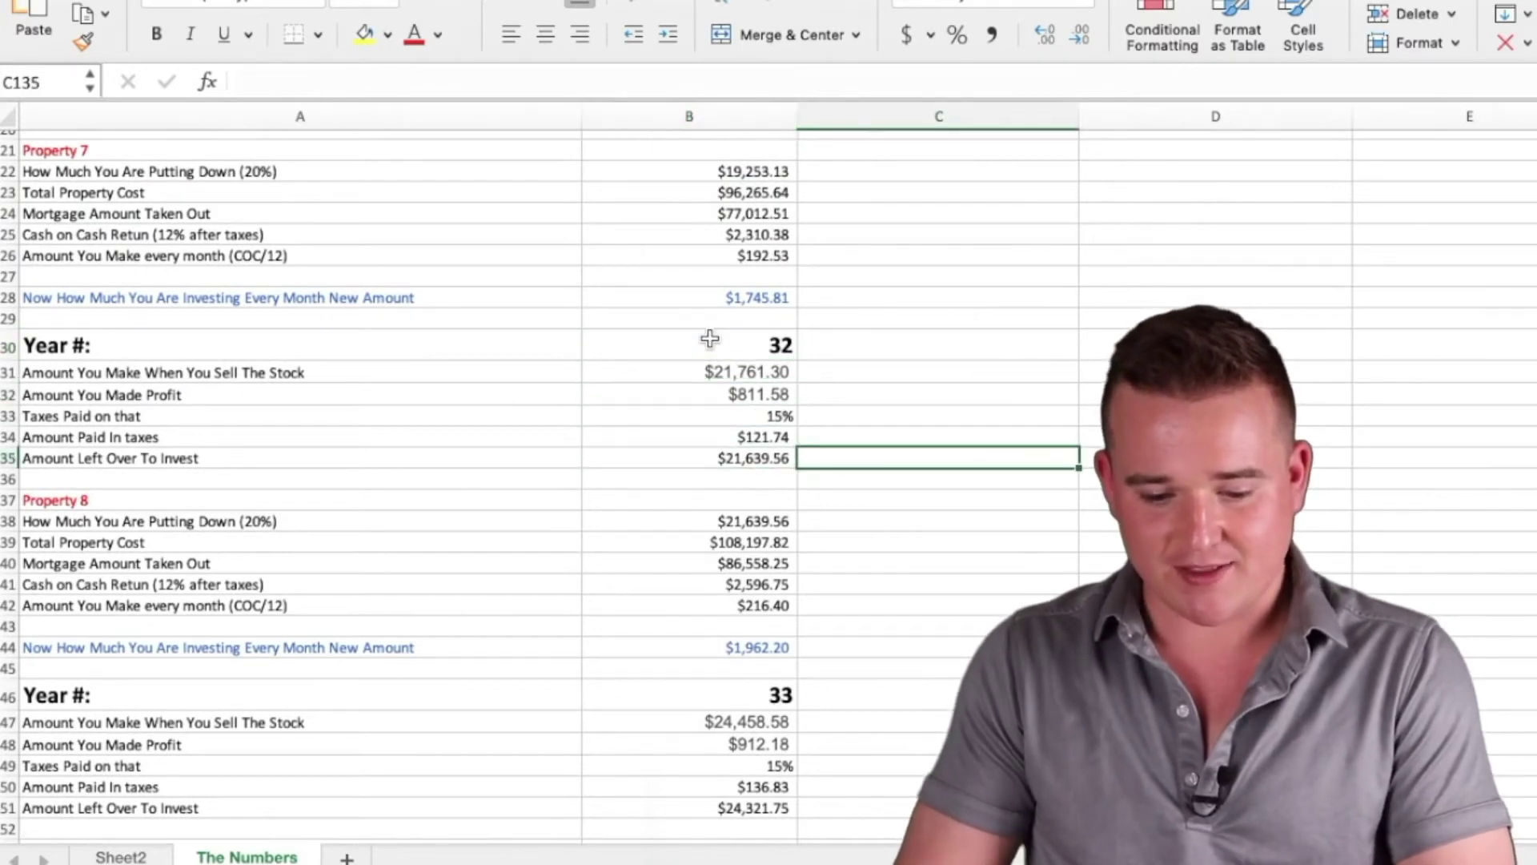
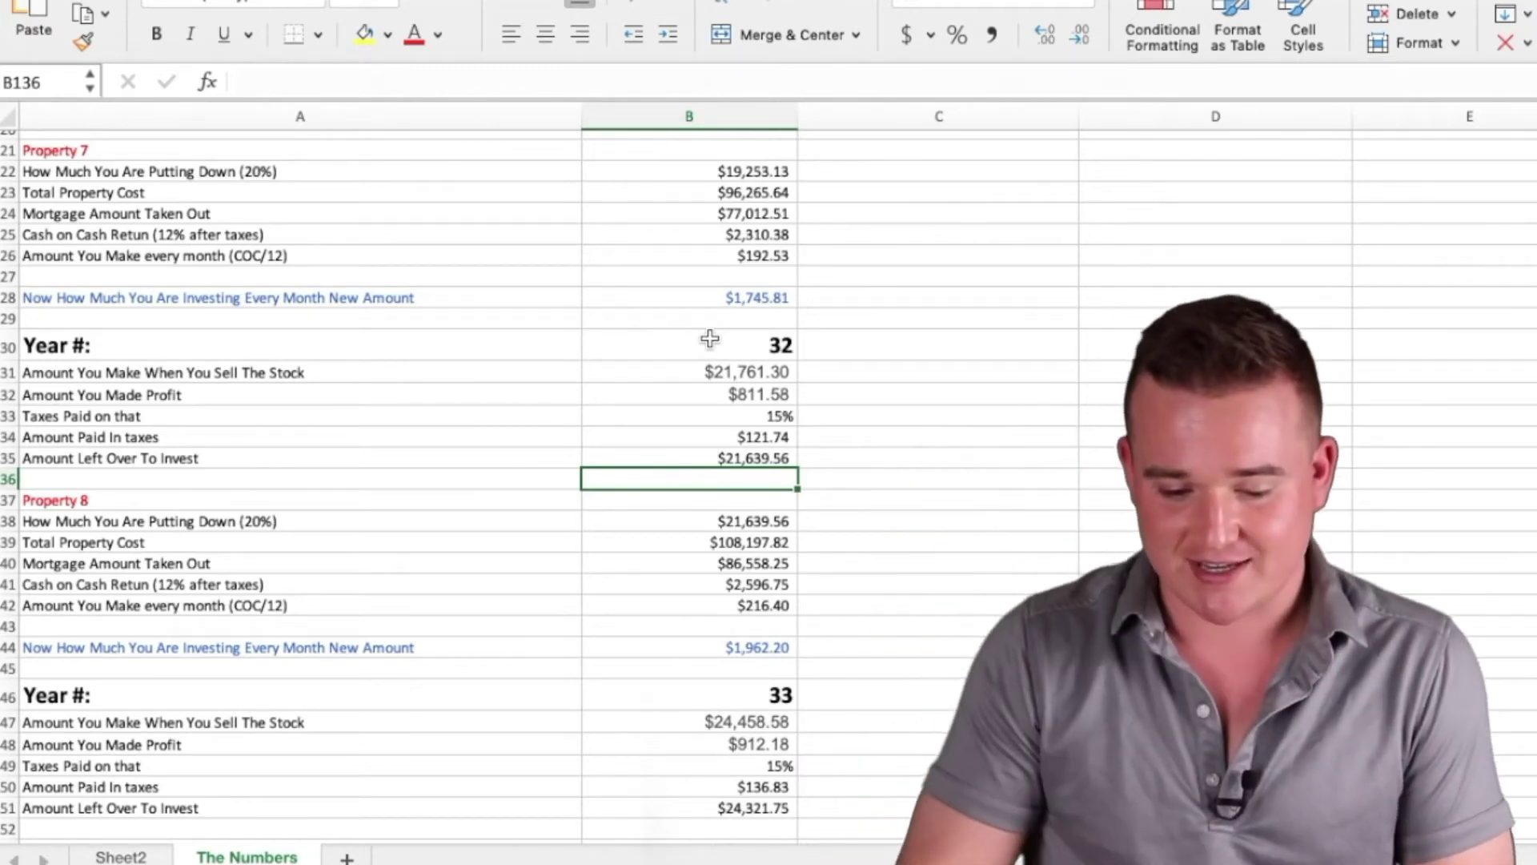
scroll(710, 339, "down", 2)
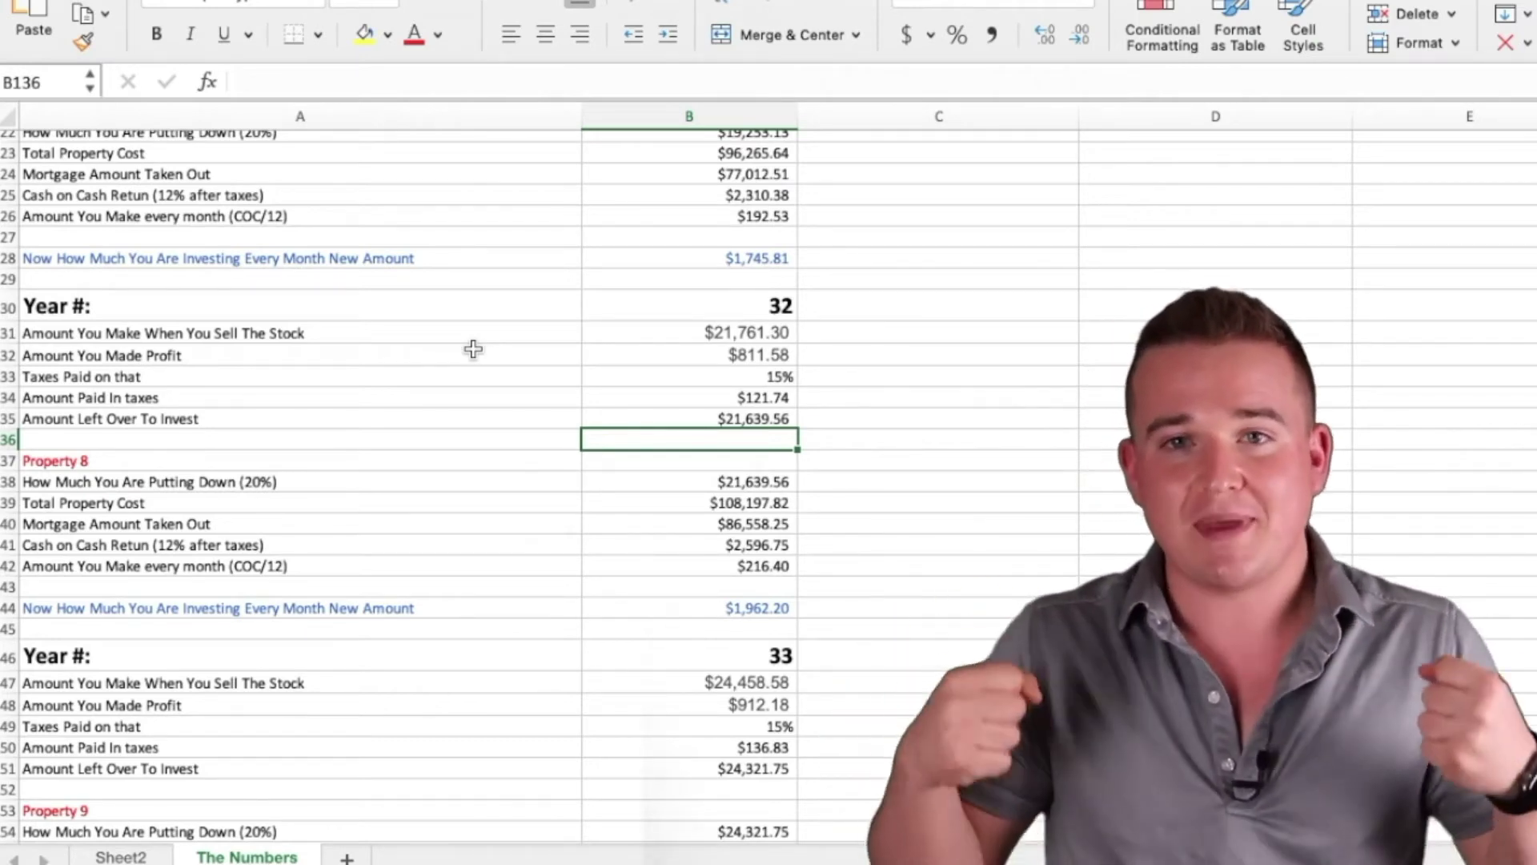
left_click(615, 341)
key("Down")
key("Right")
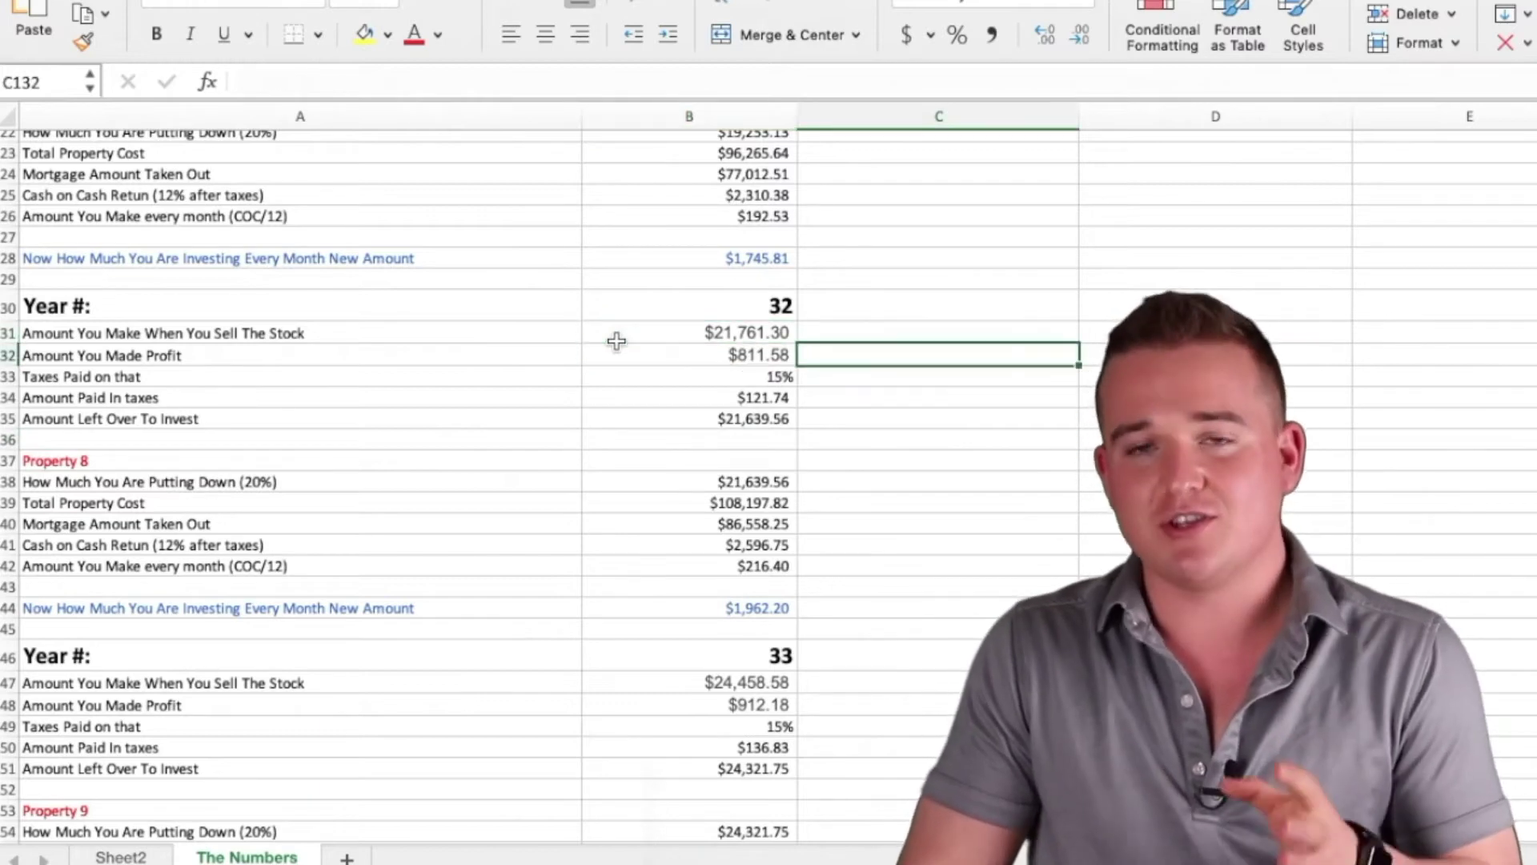
key("Down")
key("Right")
key("Down")
key("Left")
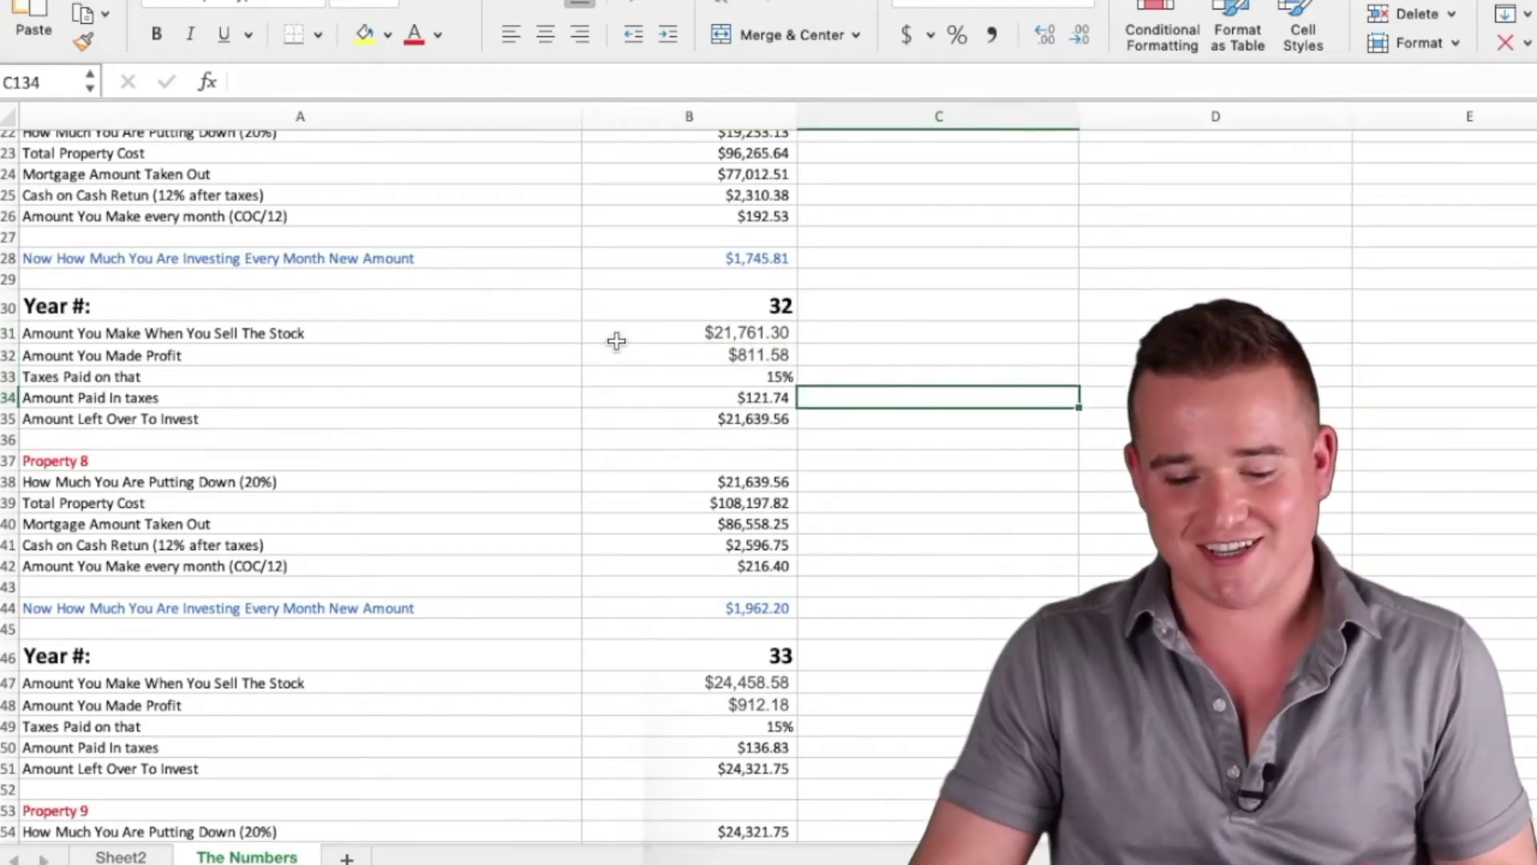
key("Left")
key("Down")
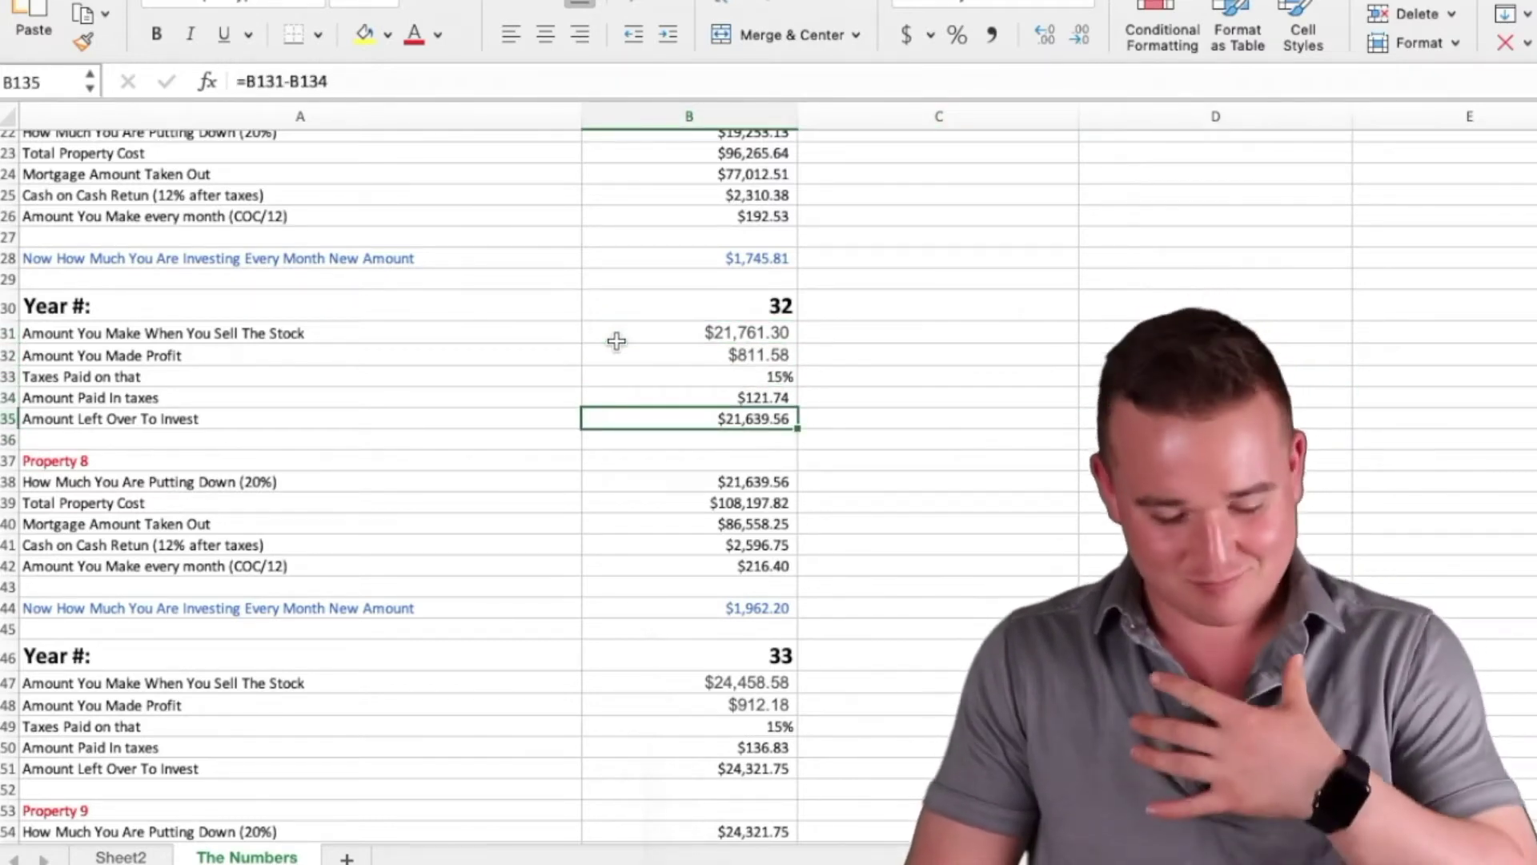
Examine Property 8's down payment, total property cost and mortgage amount below the year 32 figures
key("Left")
key("Down")
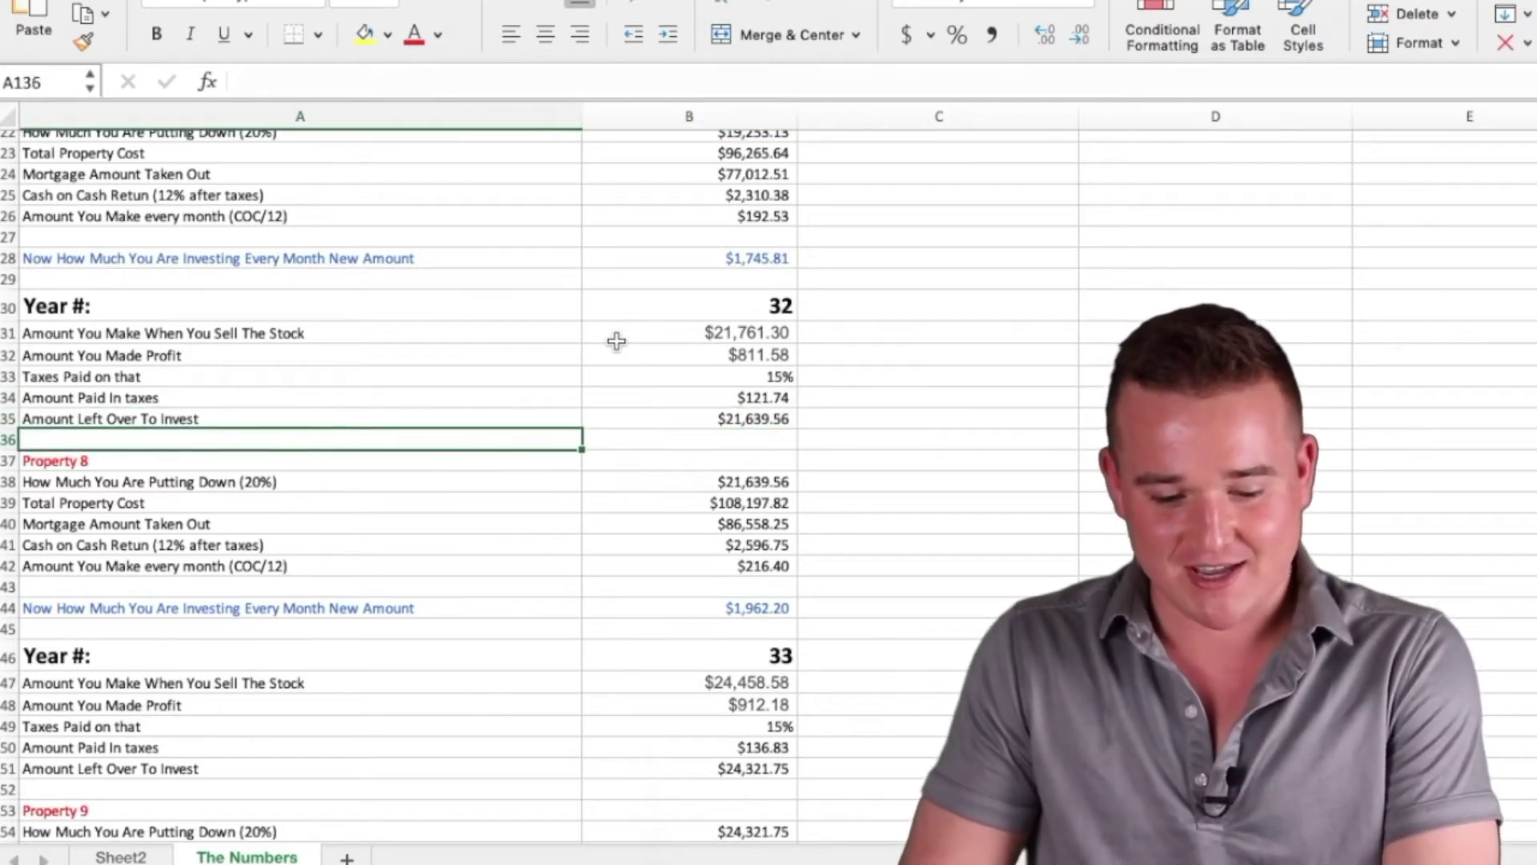
key("Right")
key("Down")
key("Left")
key("Down")
key("Down")
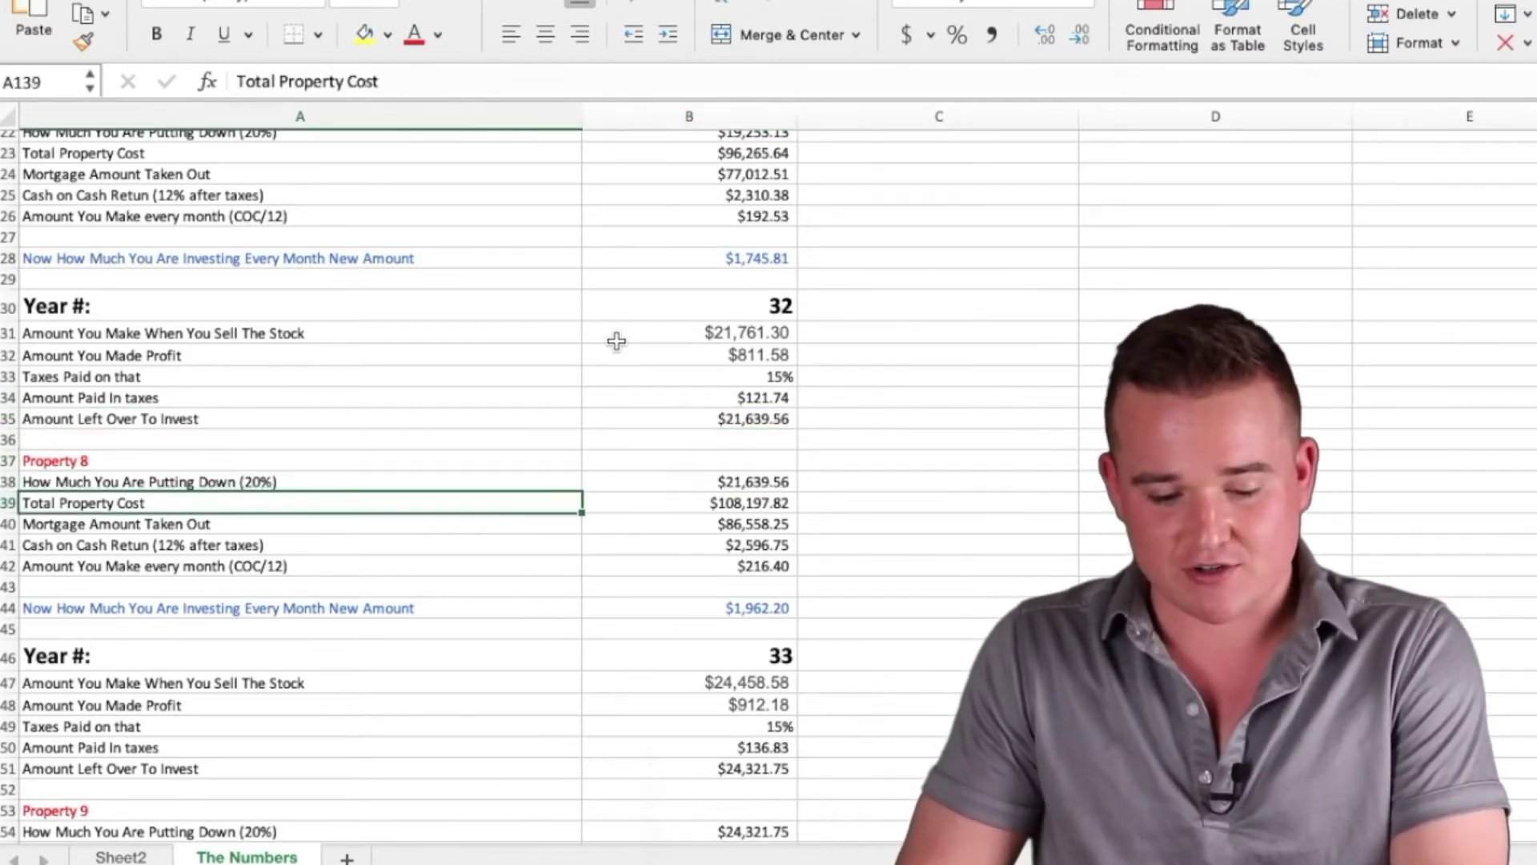
key("Right")
key("Down")
scroll(616, 340, "down", 2)
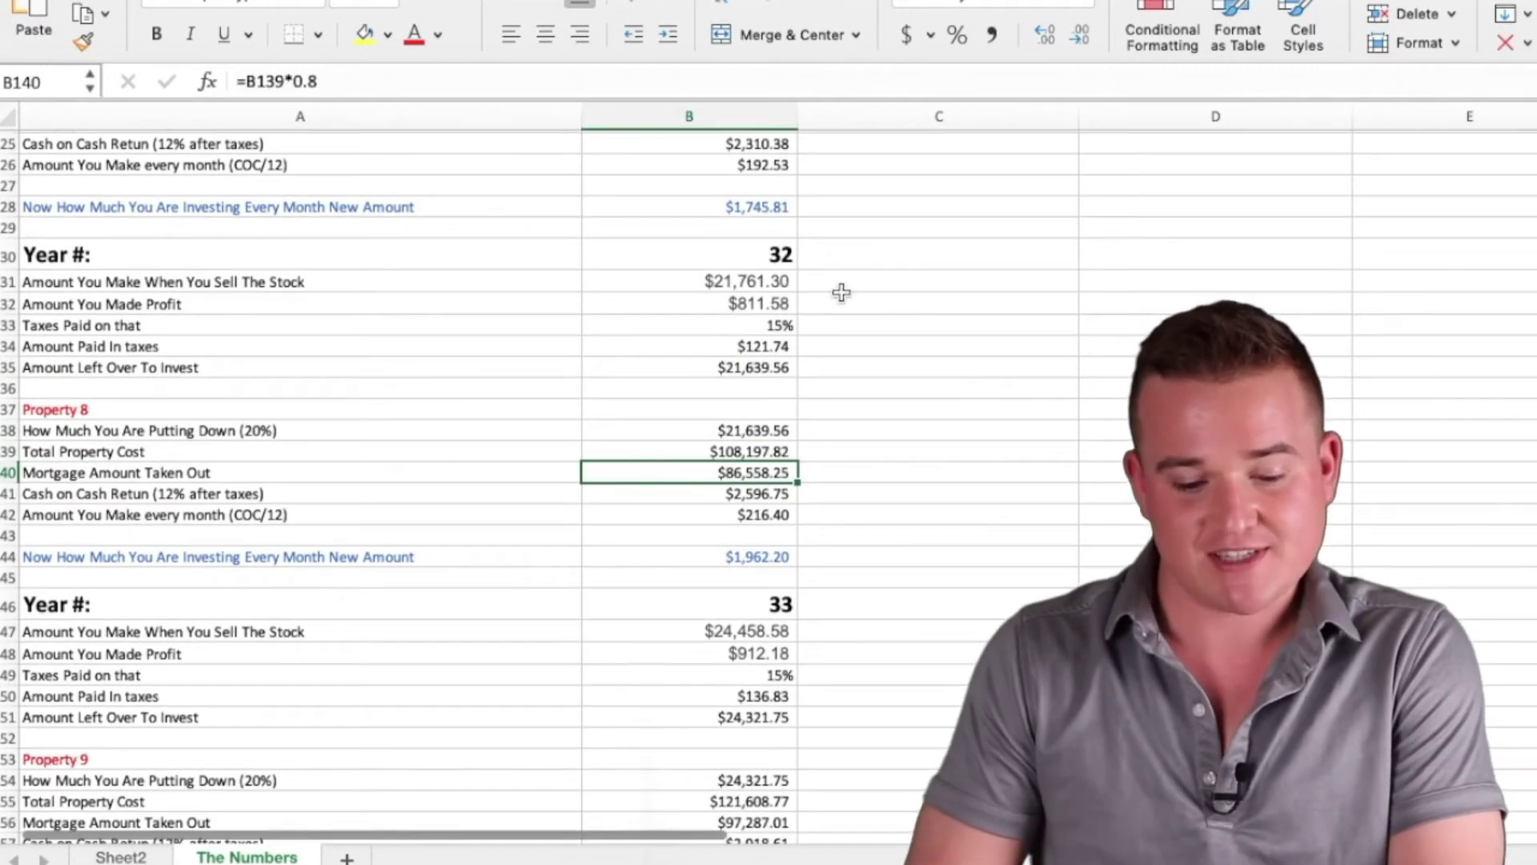
left_click(903, 337)
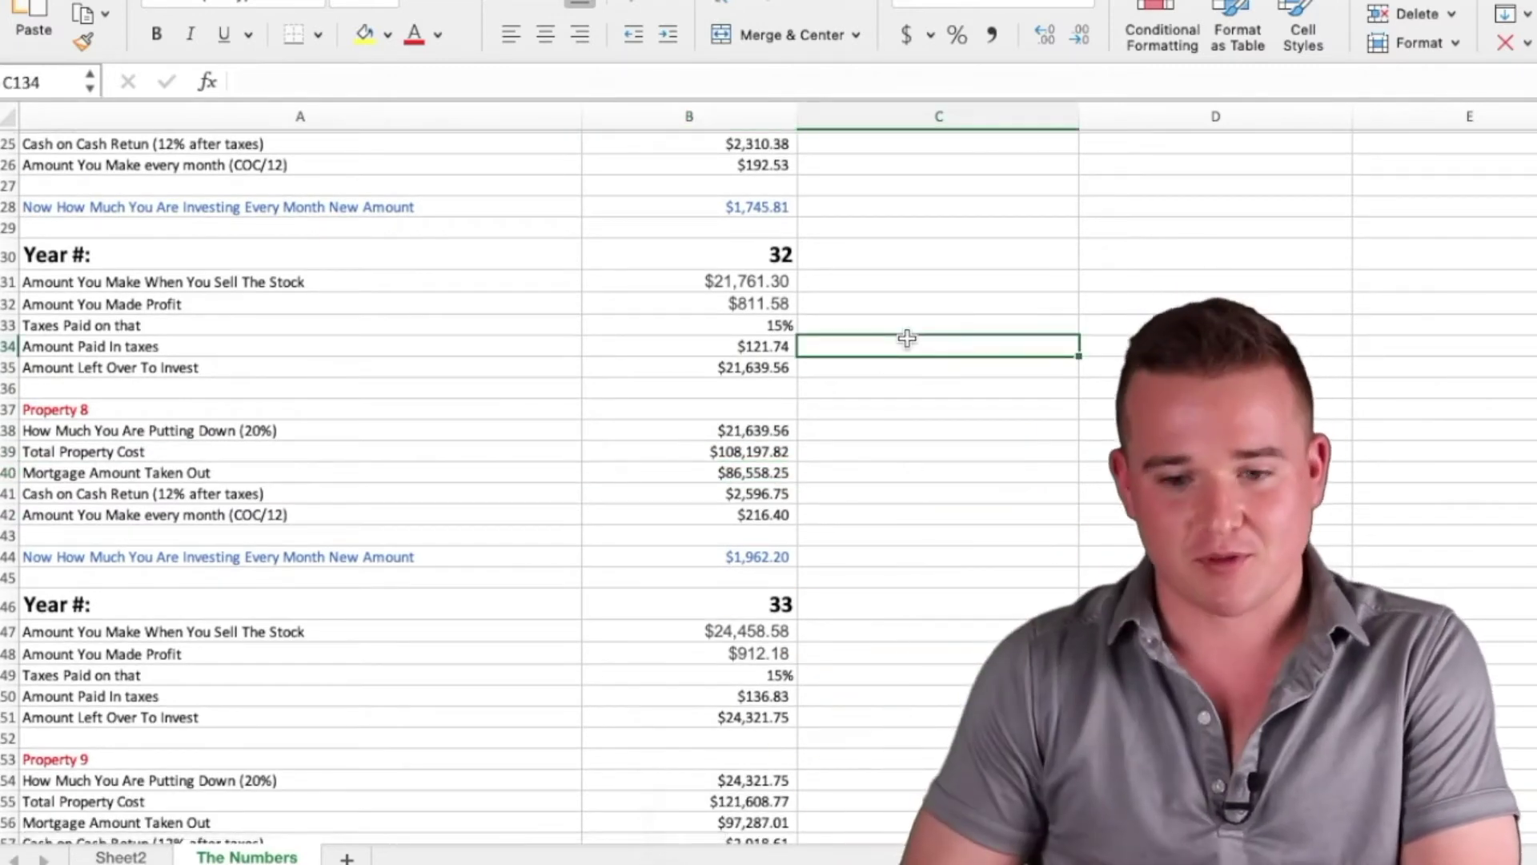
Review the amount left over in year 32 and the Property 8 down payment that comes from it
scroll(905, 340, "down", 1)
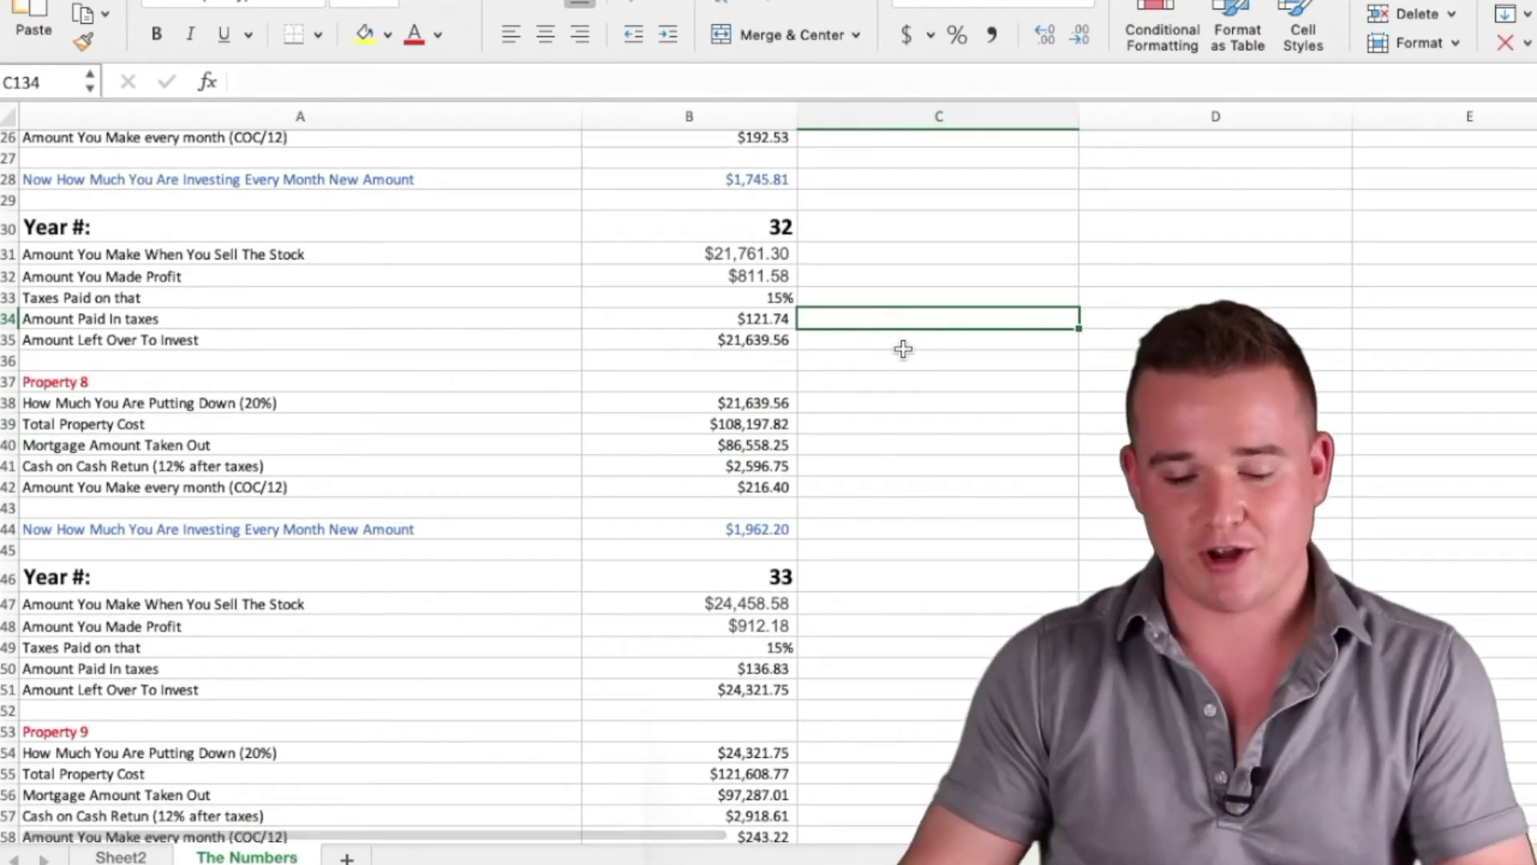
scroll(903, 348, "down", 2)
key("Down")
key("Left")
key("Down")
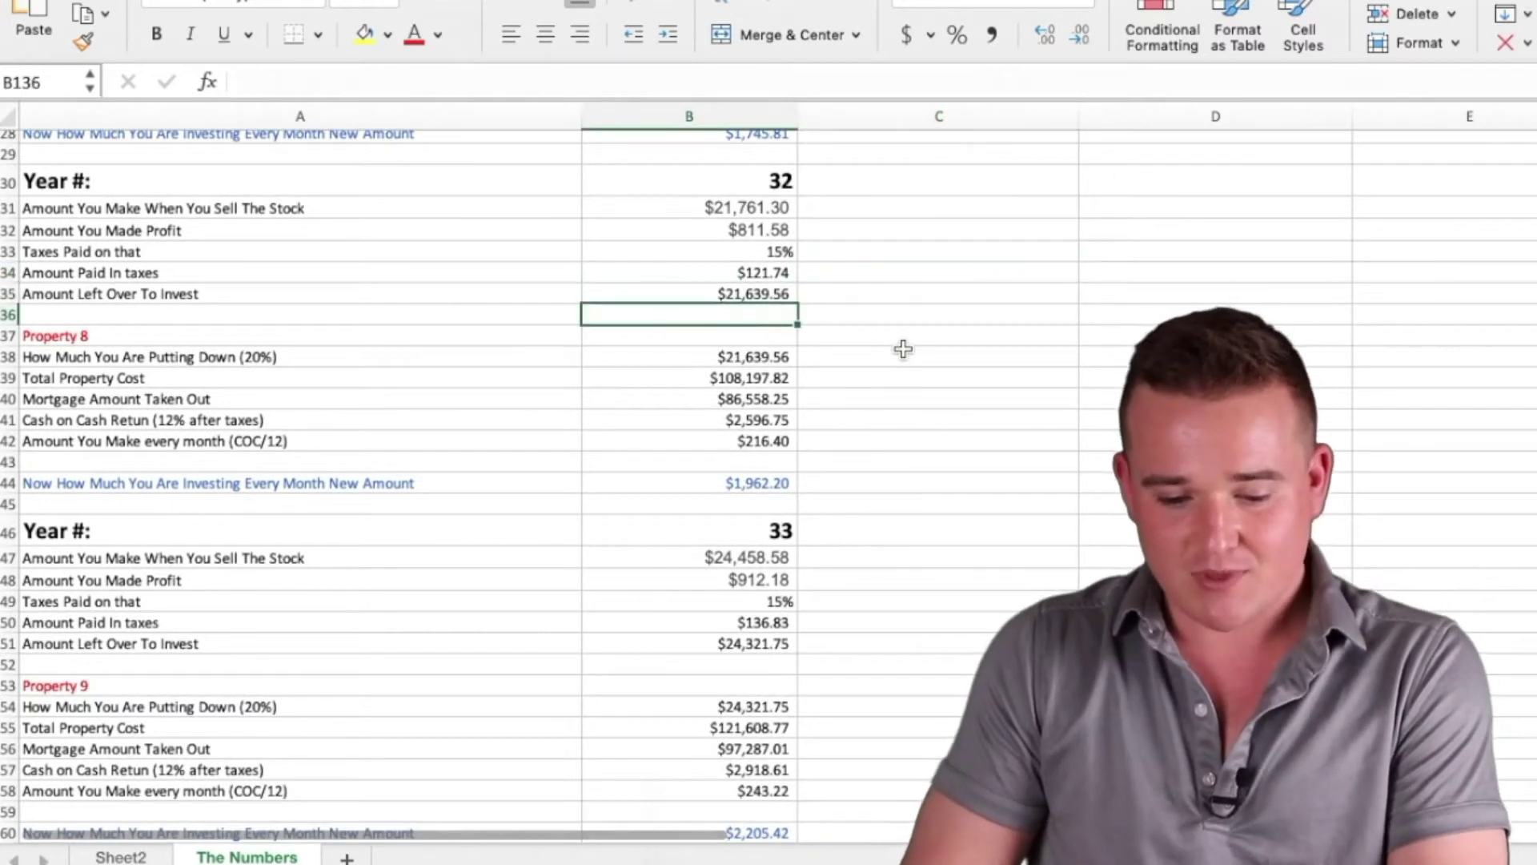
key("Left")
key("Down")
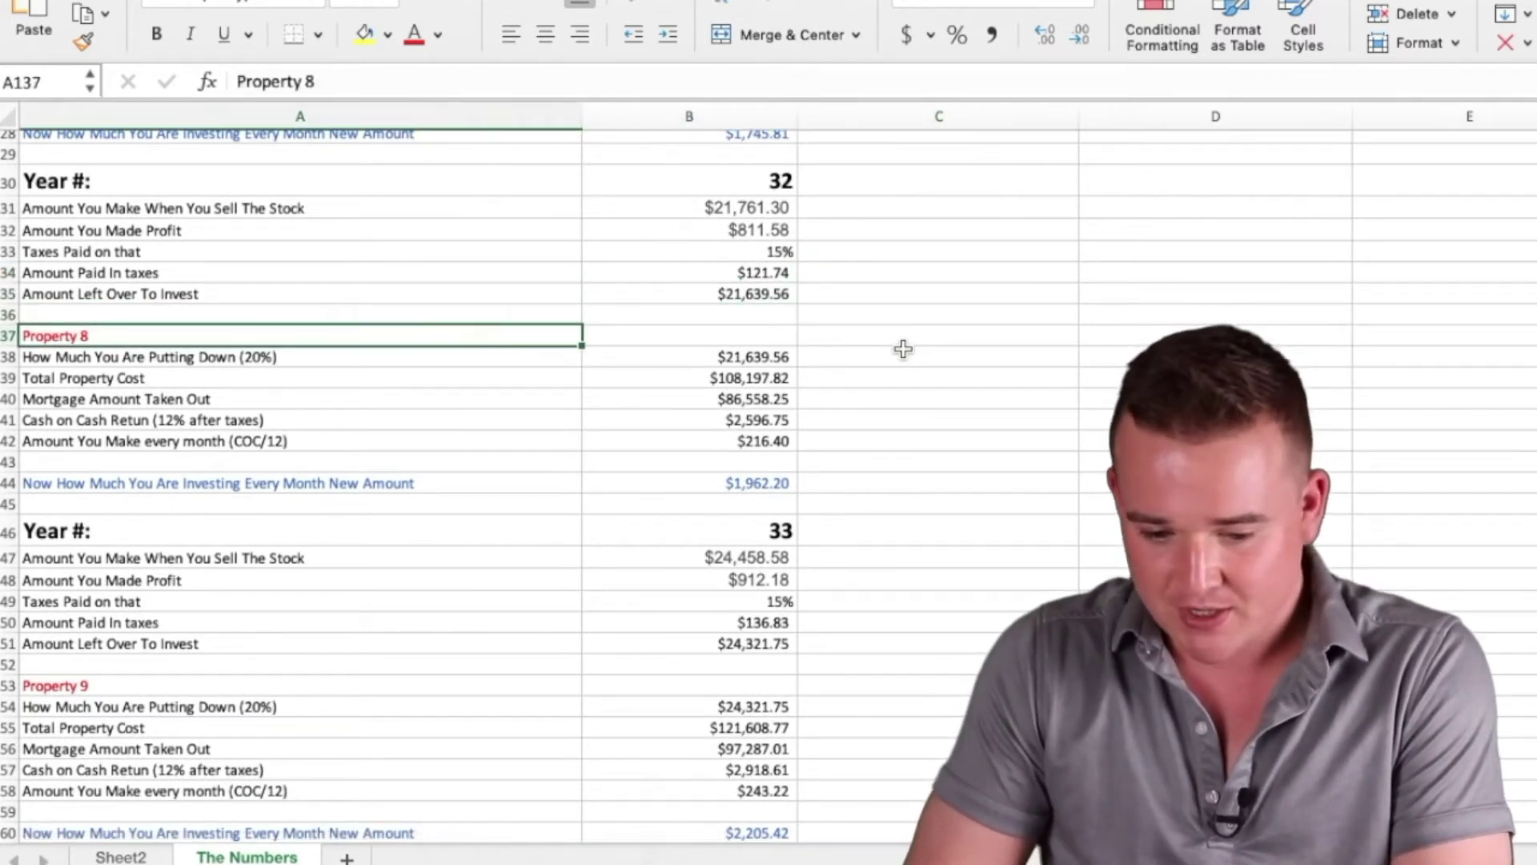
key("Down")
key("Right")
key("Up")
key("Down")
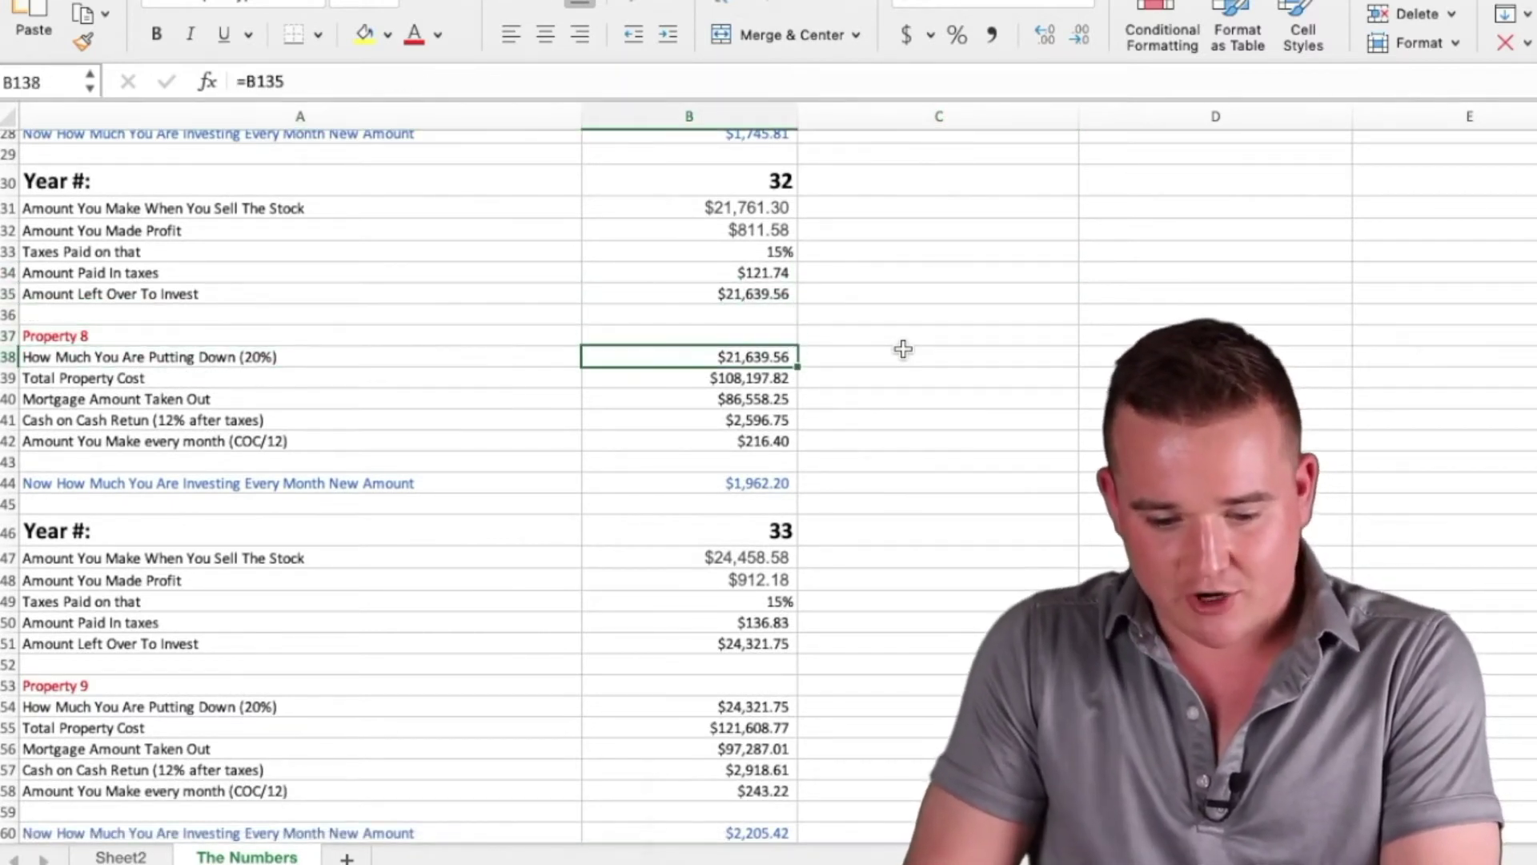
Follow Property 8's cost, mortgage and cash-on-cash figures down to the new monthly investing amount
key("Down")
key("Down")
key("Down")
key("Down")
key("Down")
key("Down")
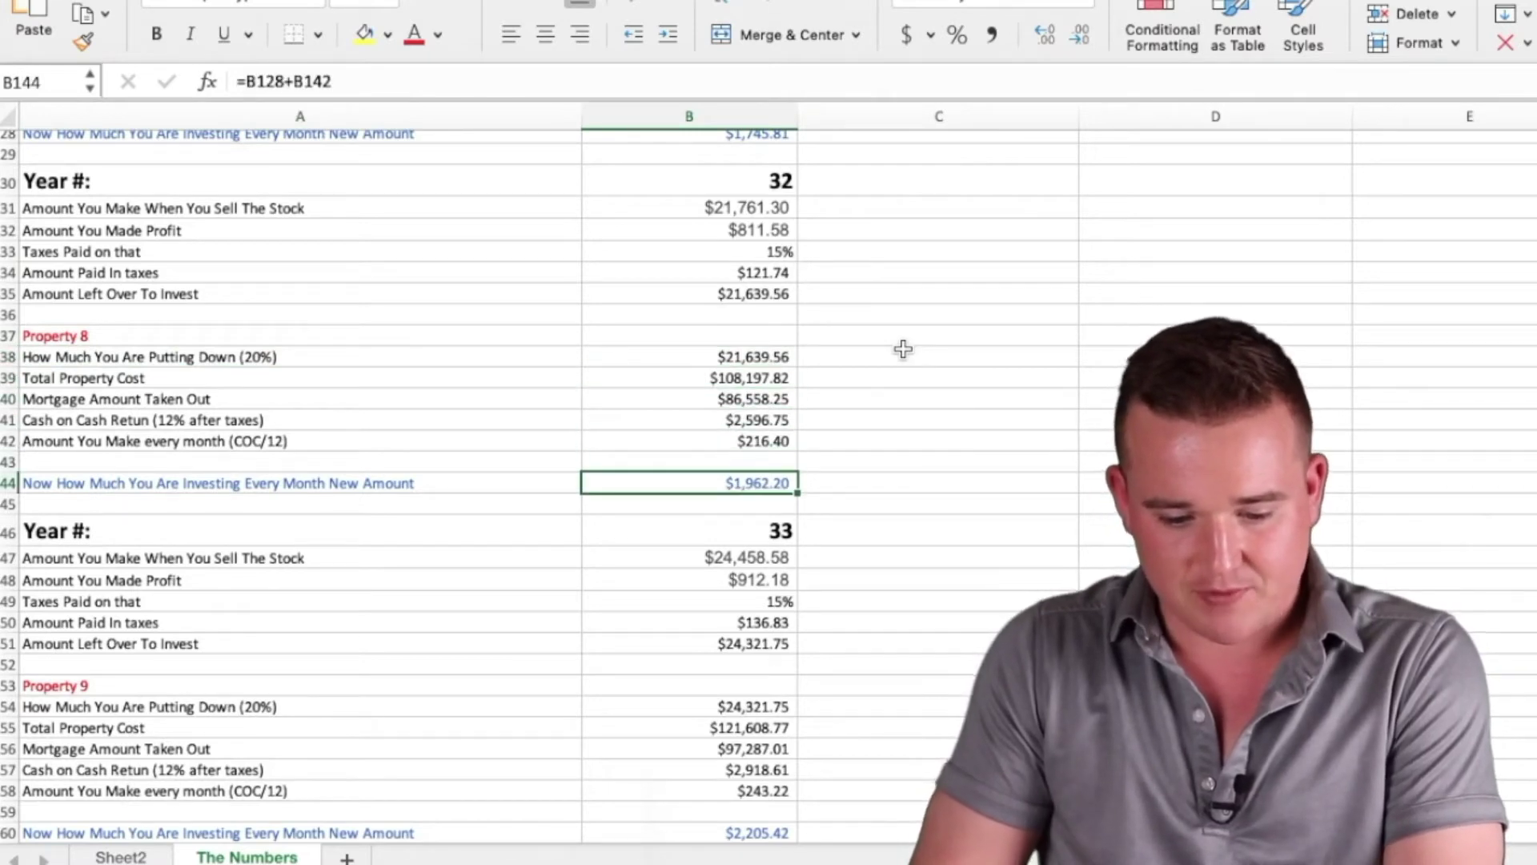
Go through the year 33 stock sale amount, profit and tax rate
scroll(903, 349, "down", 5)
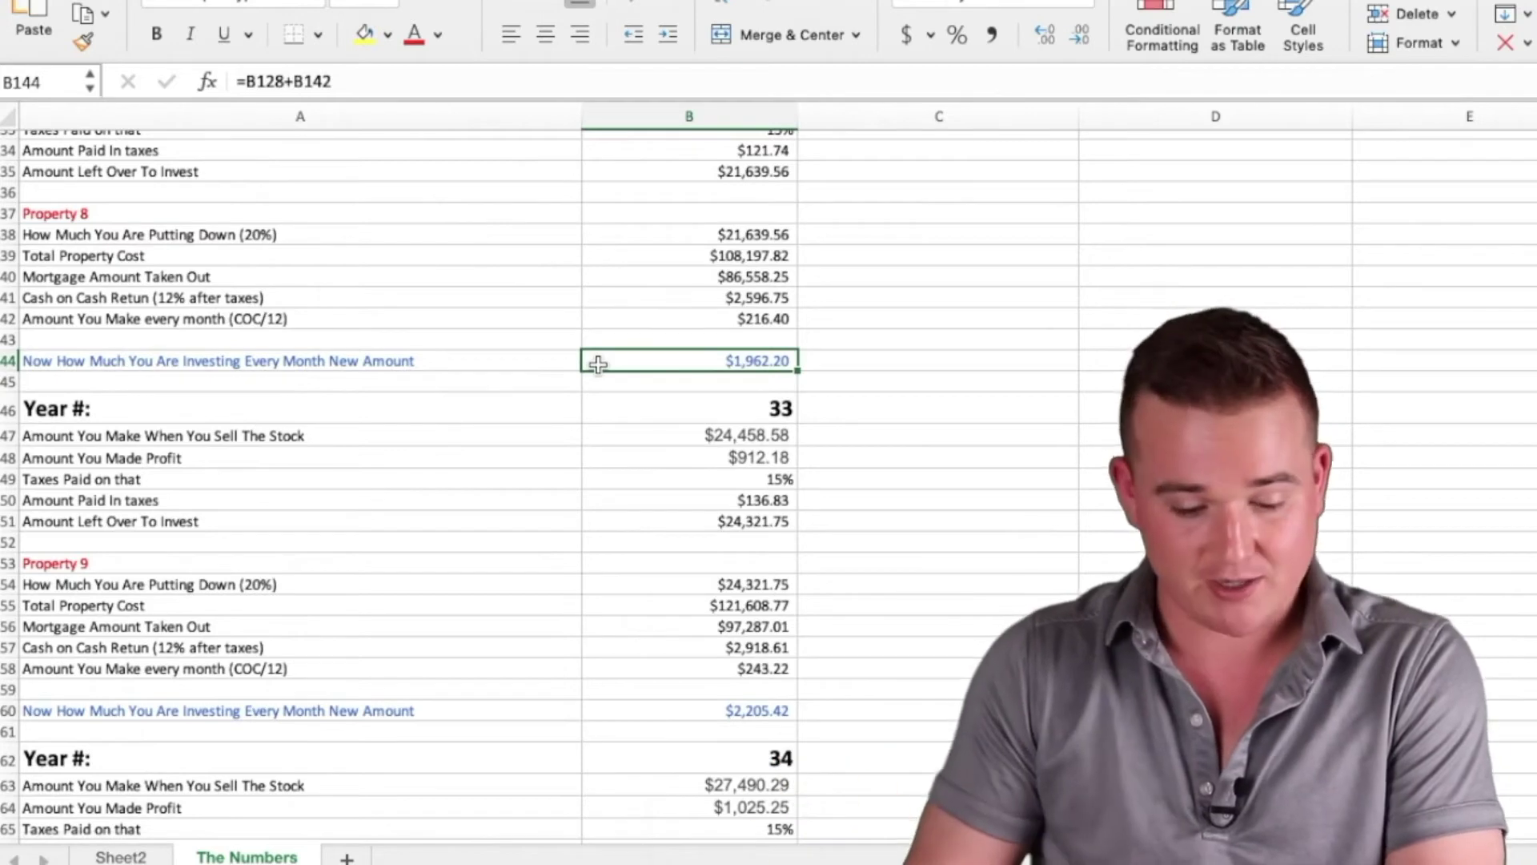
key("Down")
key("Down")
key("Down")
key("Down")
key("Down")
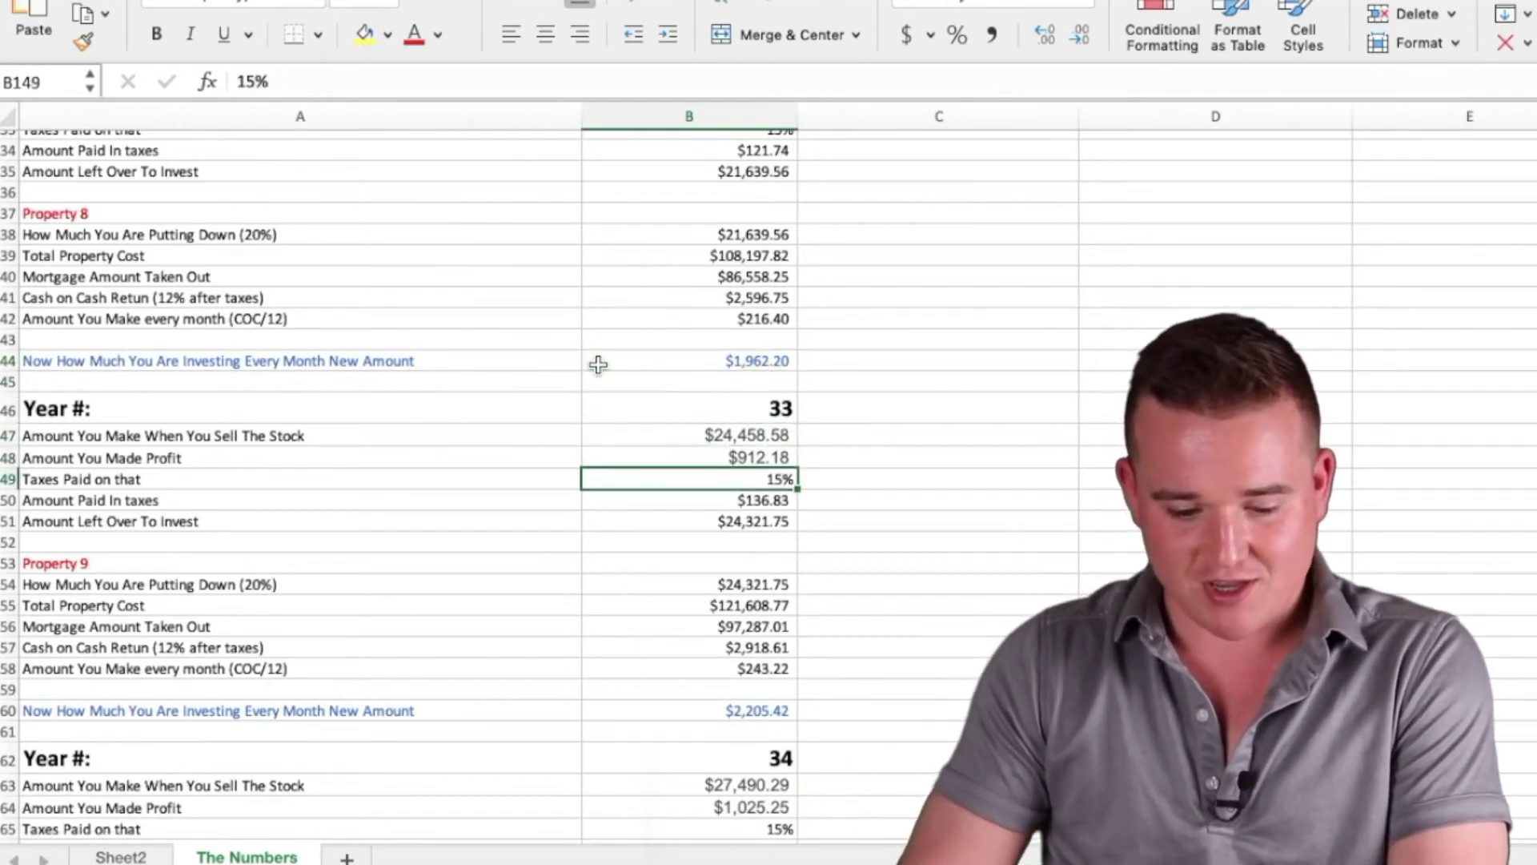
Examine the year 33 amount left over, Property 9's figures and the resulting new monthly investing amount
scroll(598, 364, "down", 7)
key("Down")
key("Down")
key("Down")
key("Down")
key("Down")
key("Down")
key("Down")
key("Down")
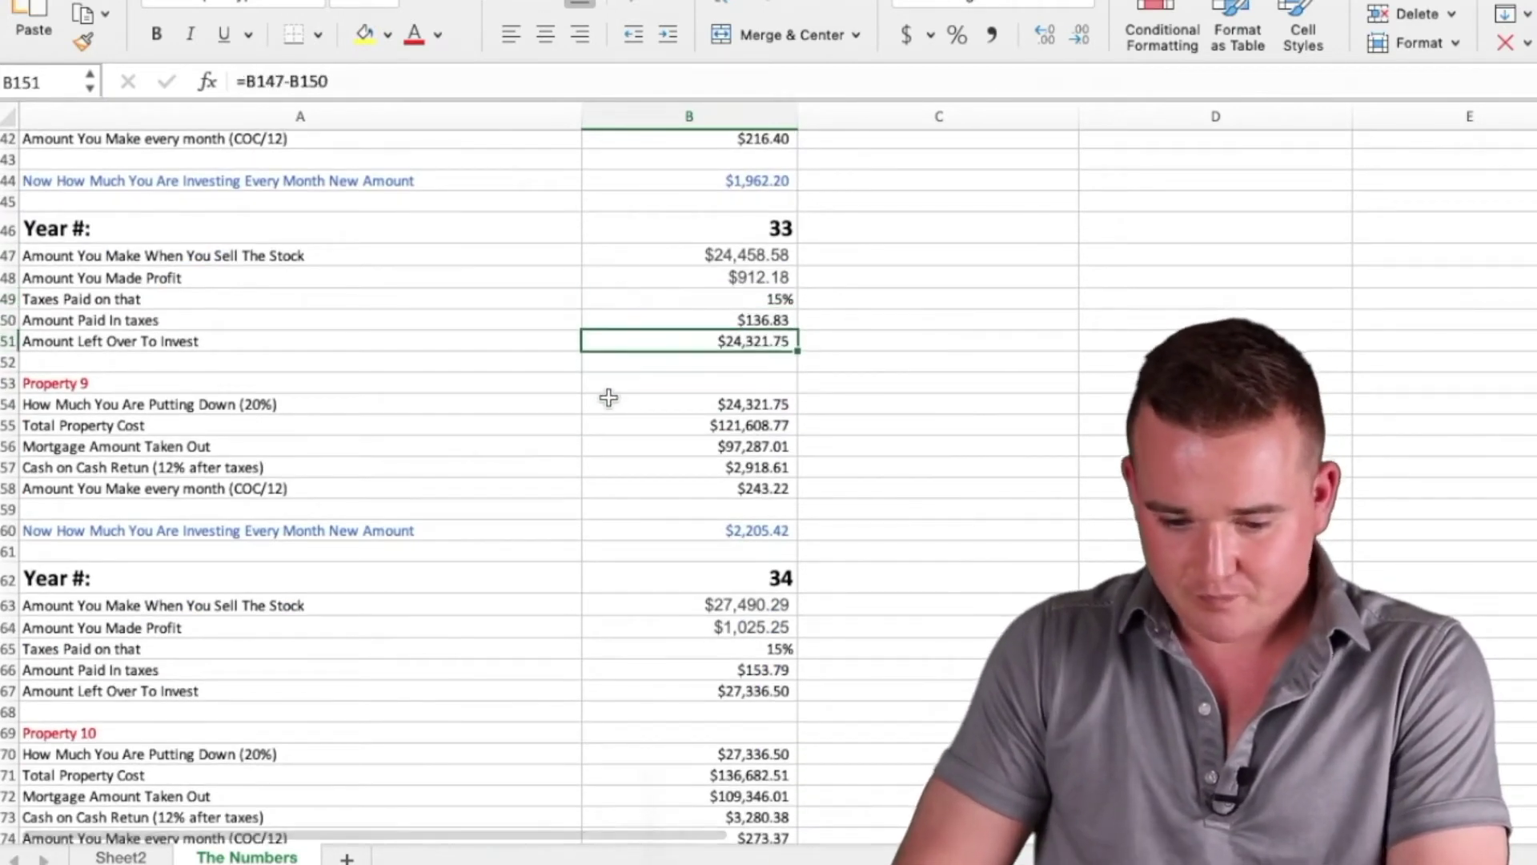
key("Down")
key("Down")
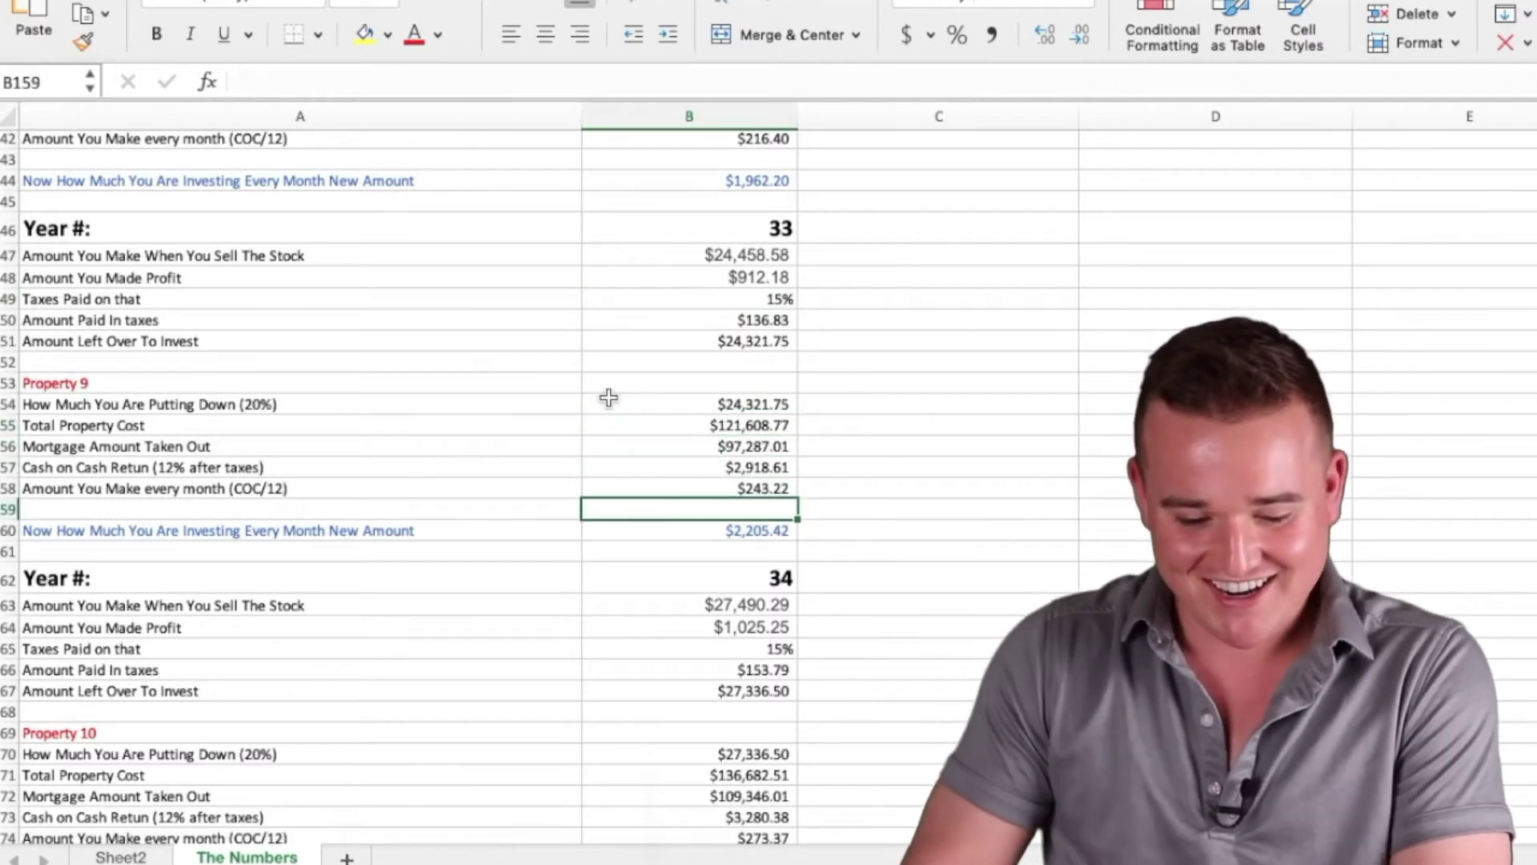
scroll(657, 453, "down", 3)
key("Down")
Go through the year 34 stock sale amount, profit, tax rate and taxes paid
scroll(680, 454, "down", 4)
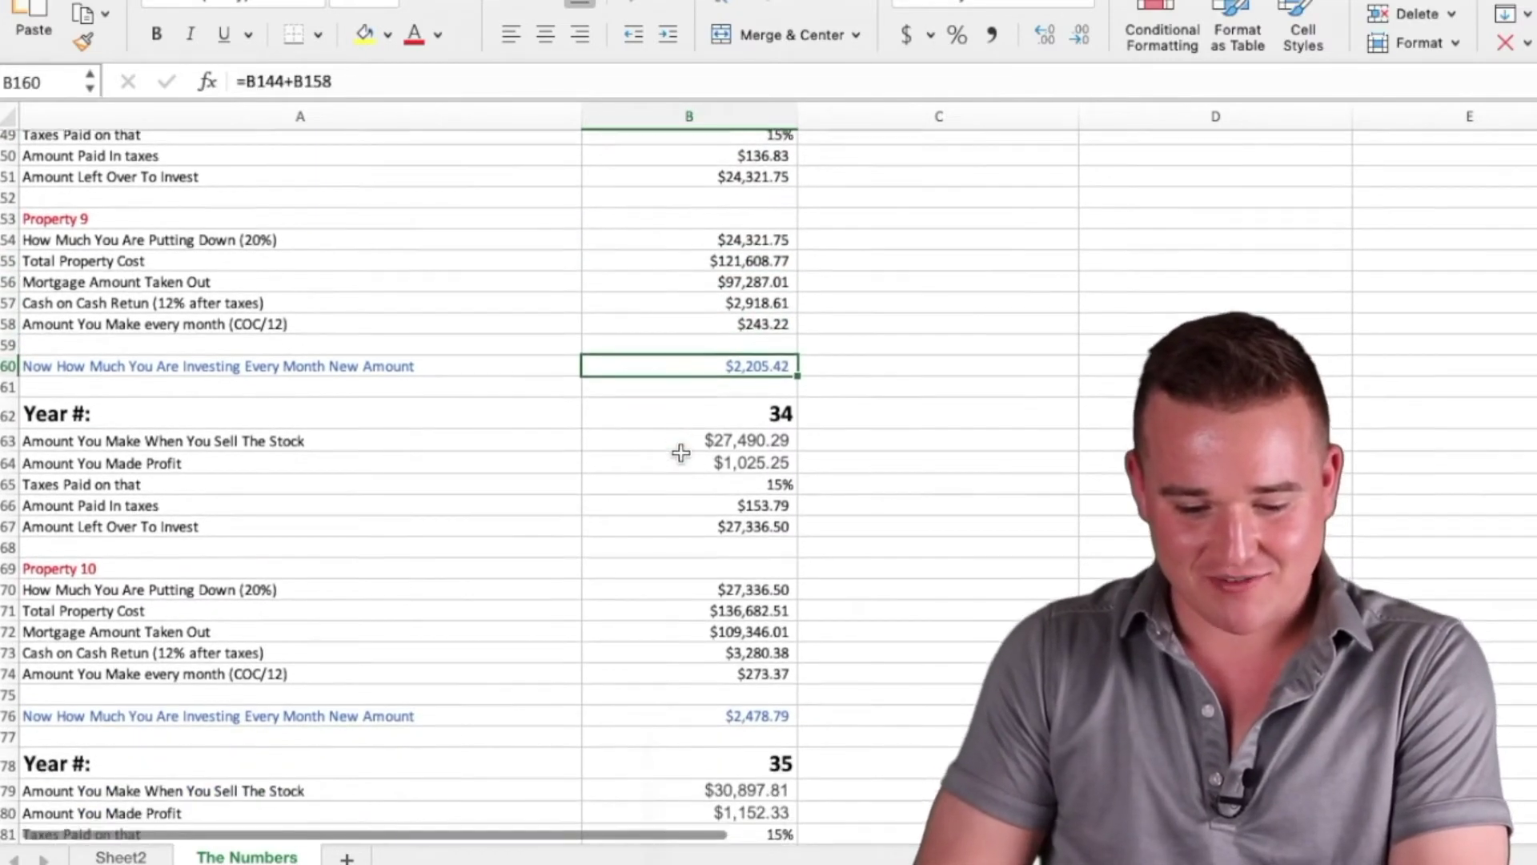
left_click(658, 378)
scroll(658, 379, "down", 4)
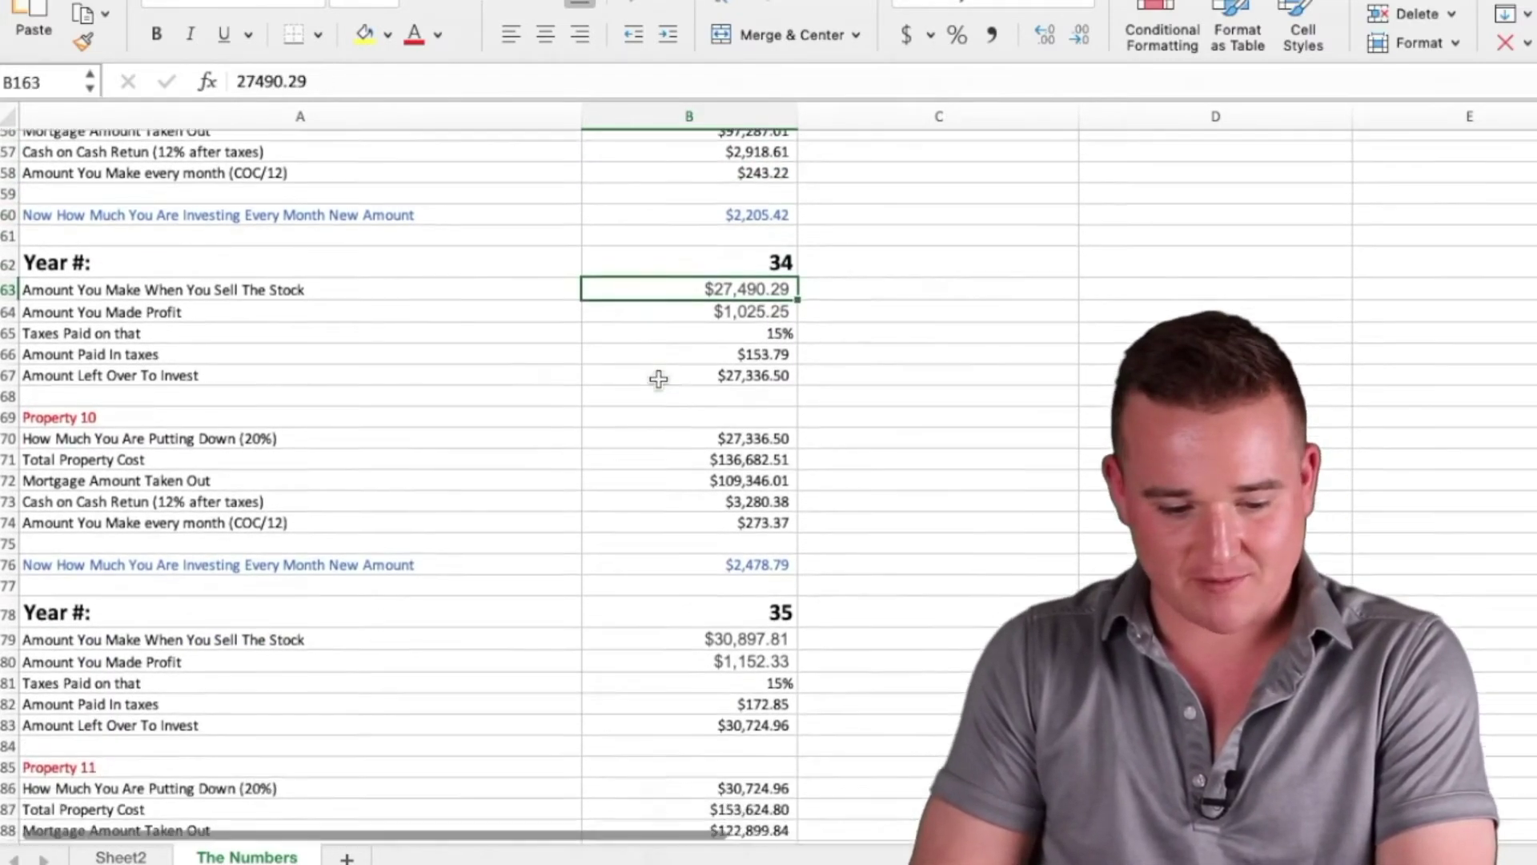
key("Down")
key("Down")
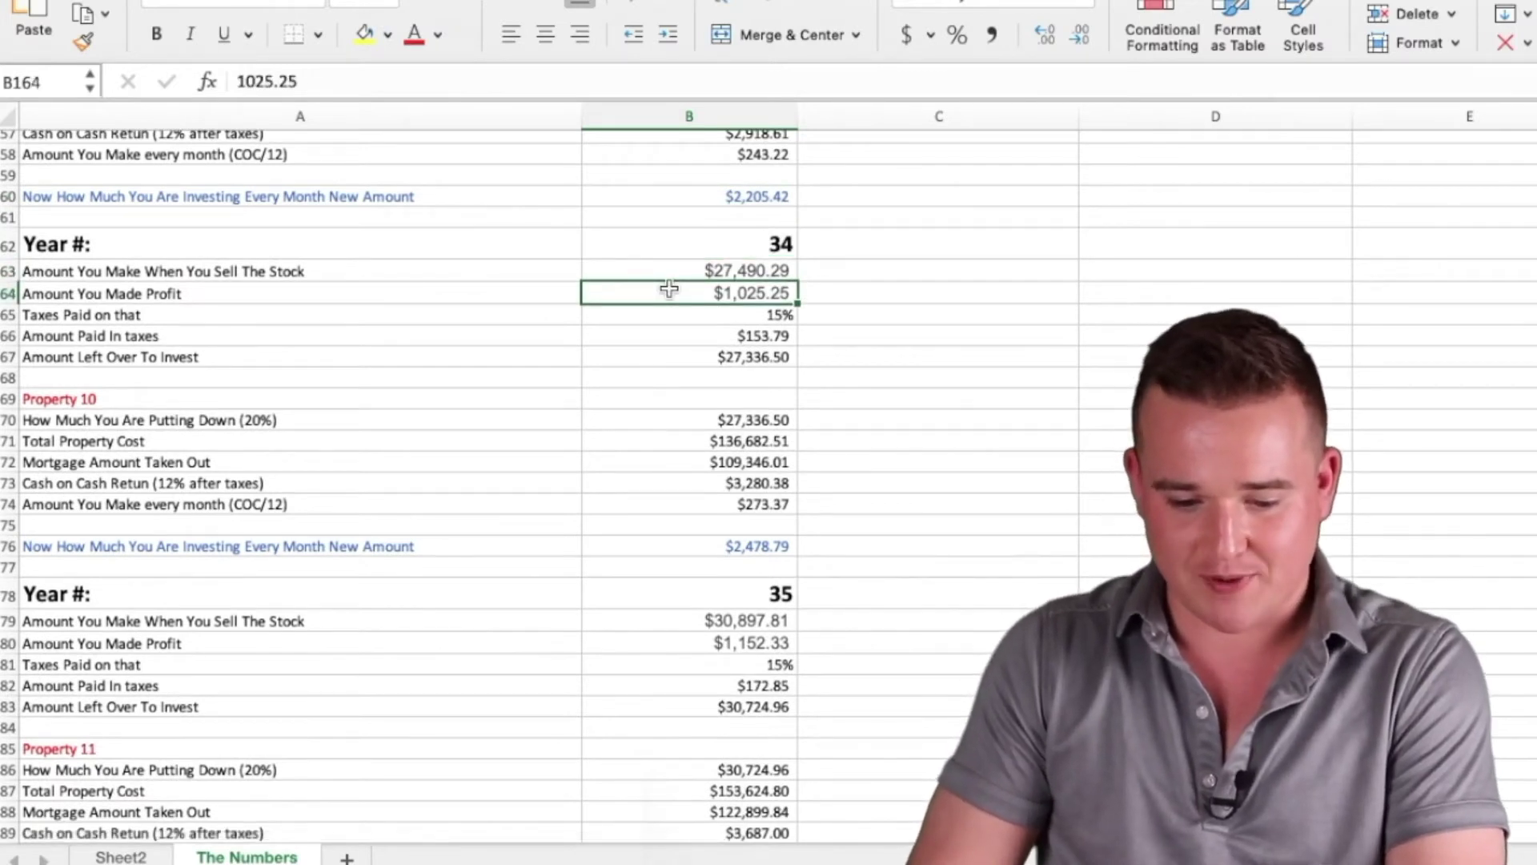
key("Down")
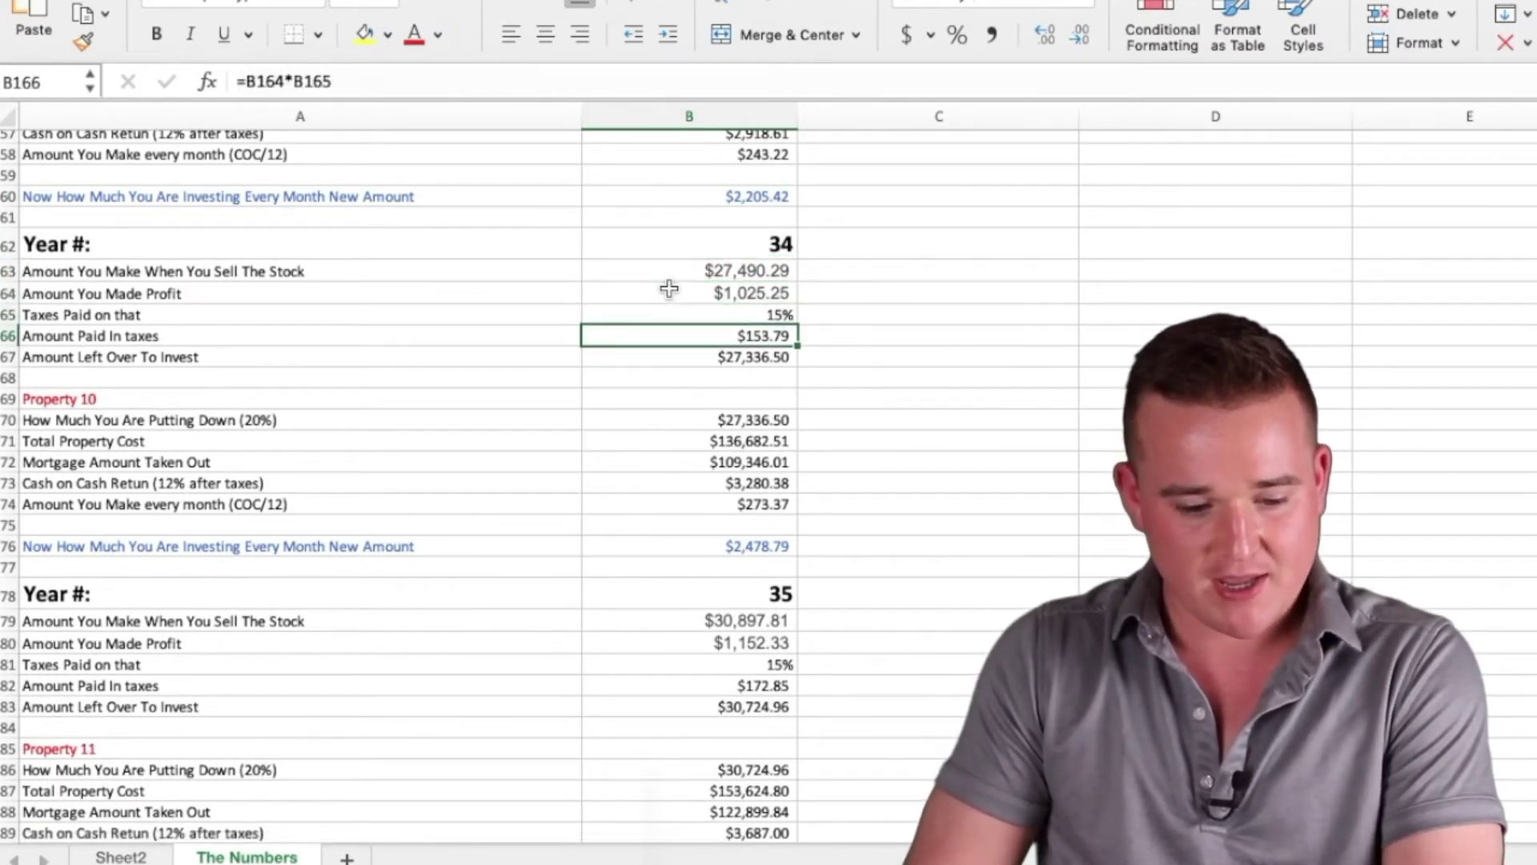
Review the year 34 amount left over and Property 10's figures down to the new monthly investing amount
key("Down")
key("Down")
key("Down")
key("Down")
key("Down")
key("Down")
key("Down")
key("Down")
key("Down")
key("Down")
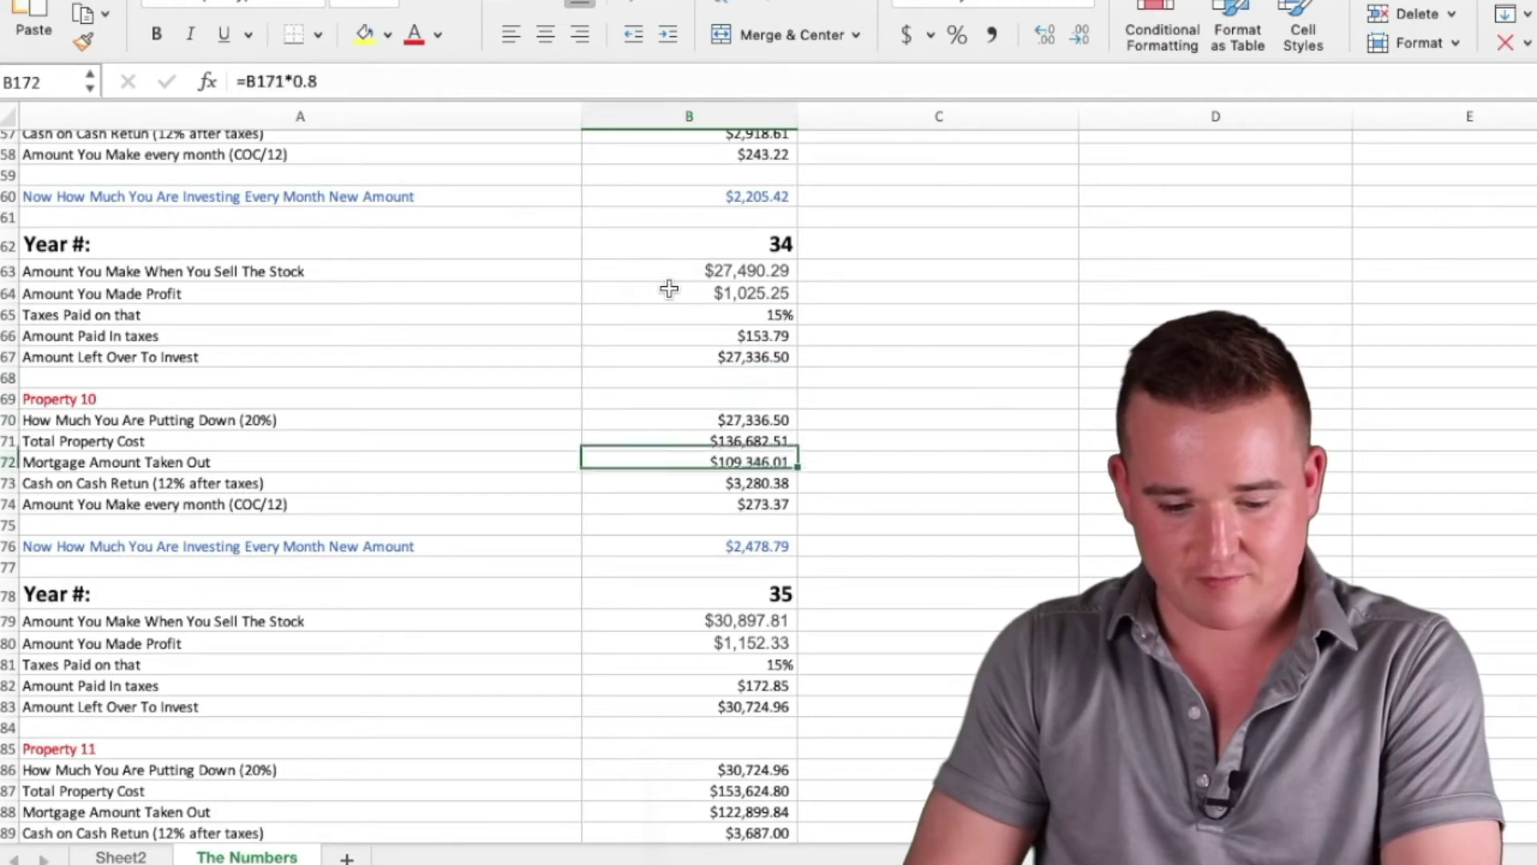
scroll(670, 288, "down", 5)
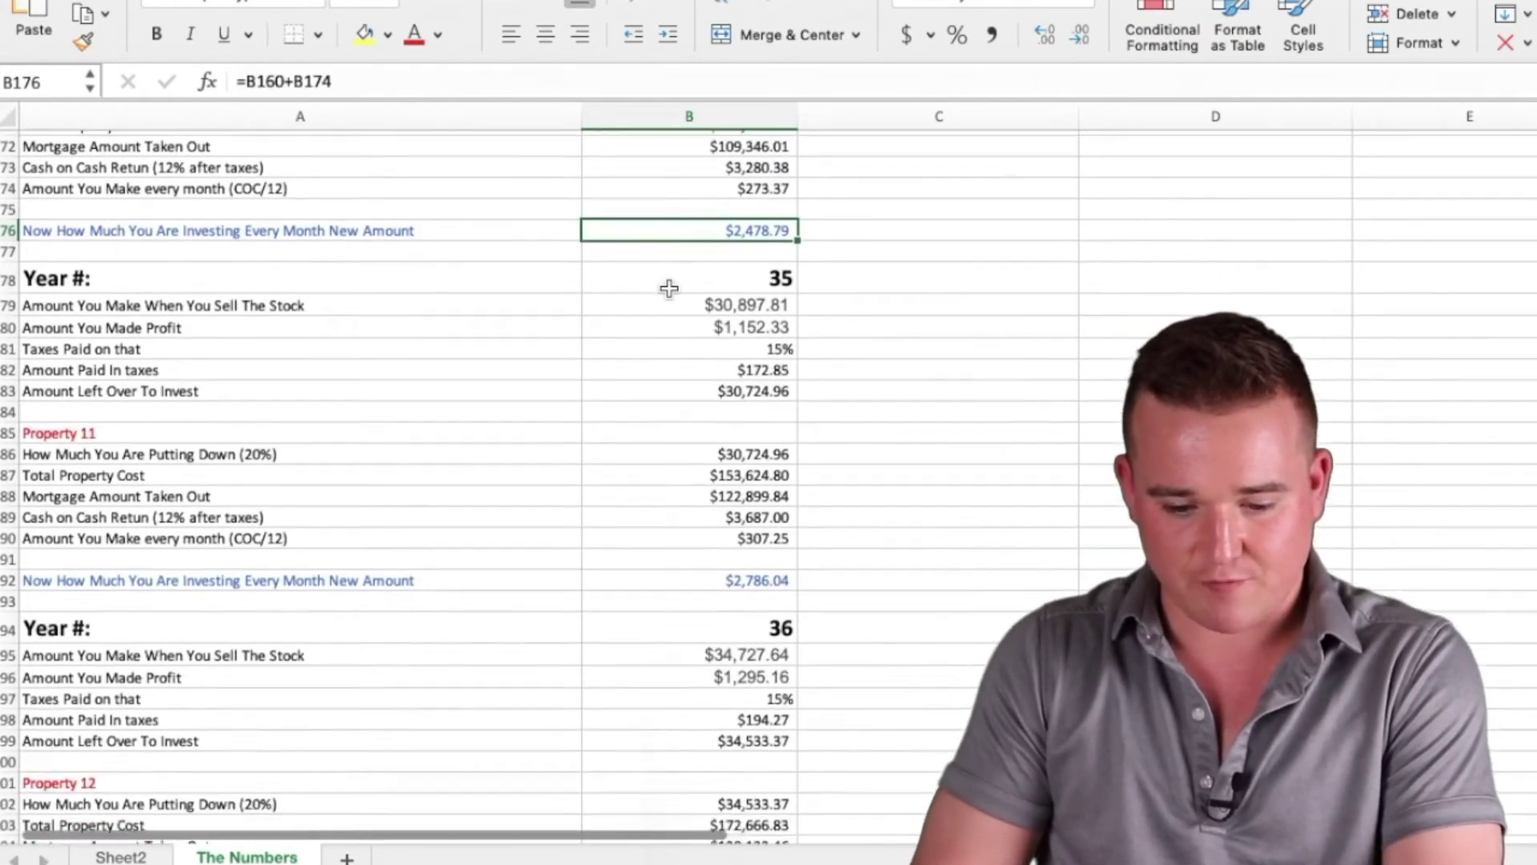
Check the year 35 stock sale amount, skim past Property 11 and inspect the year 36 tax rate
left_click(676, 298)
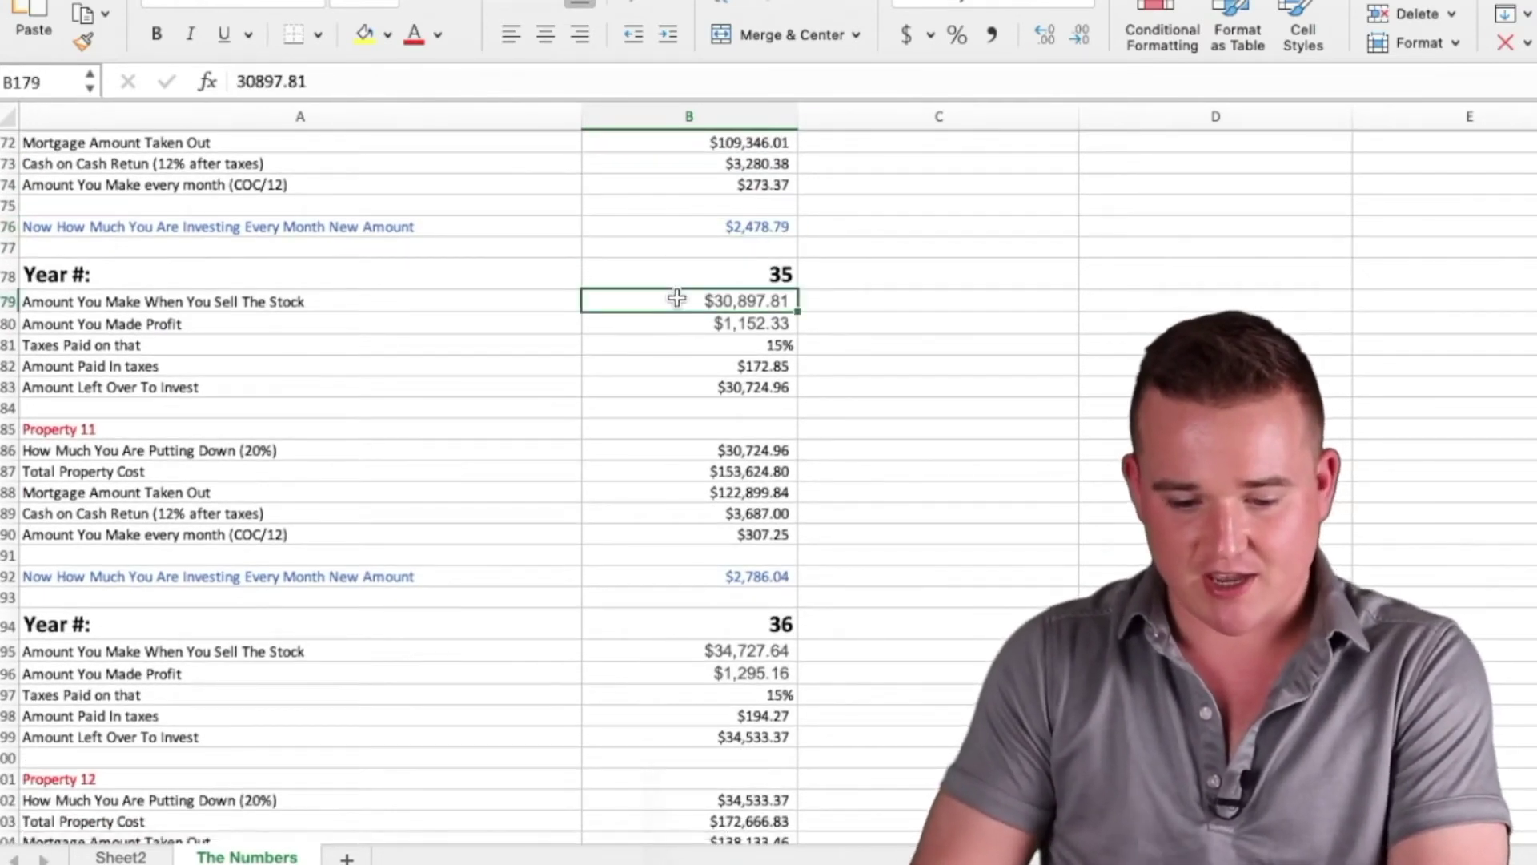
scroll(677, 297, "down", 3)
scroll(676, 513, "down", 3)
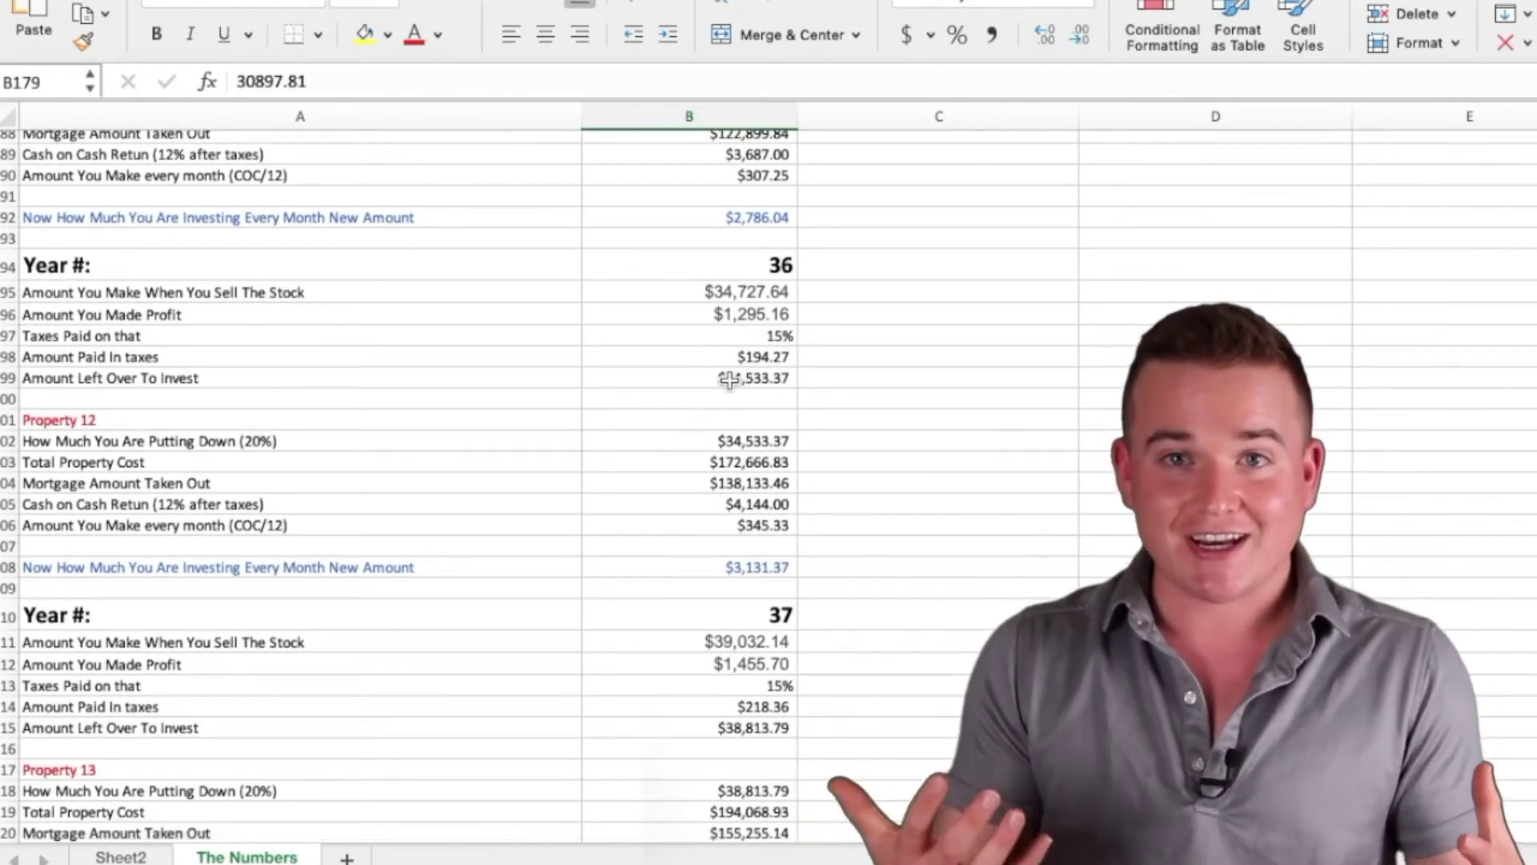
scroll(728, 380, "down", 1)
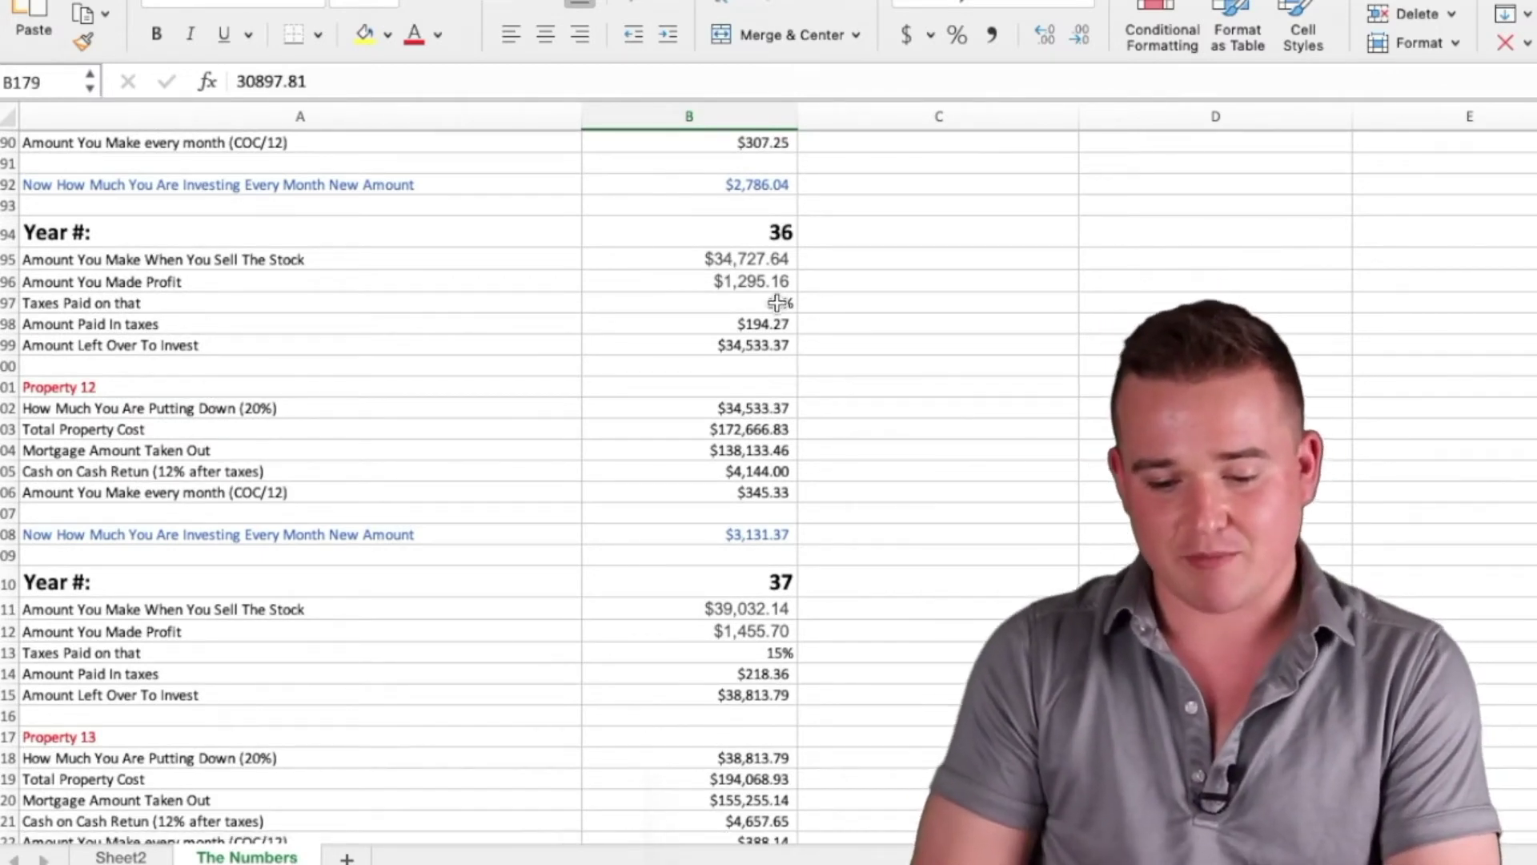
left_click(711, 305)
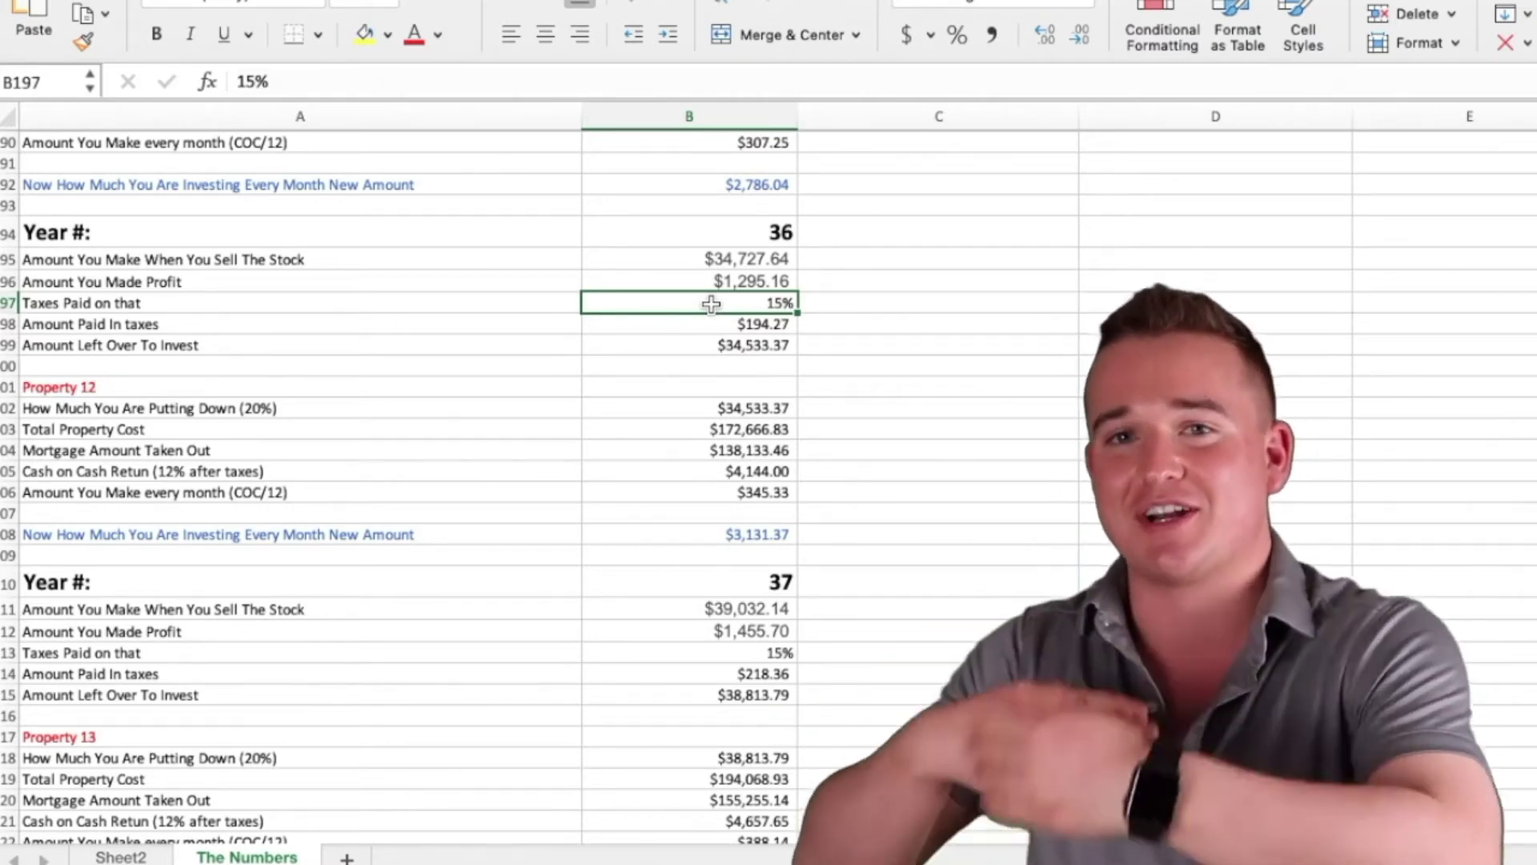
Follow the year 36 amount left over into Property 12's down payment, cost, mortgage and cash-on-cash return
key("Down")
key("Down")
key("Down")
key("Down")
key("Down")
key("Down")
key("Down")
key("Down")
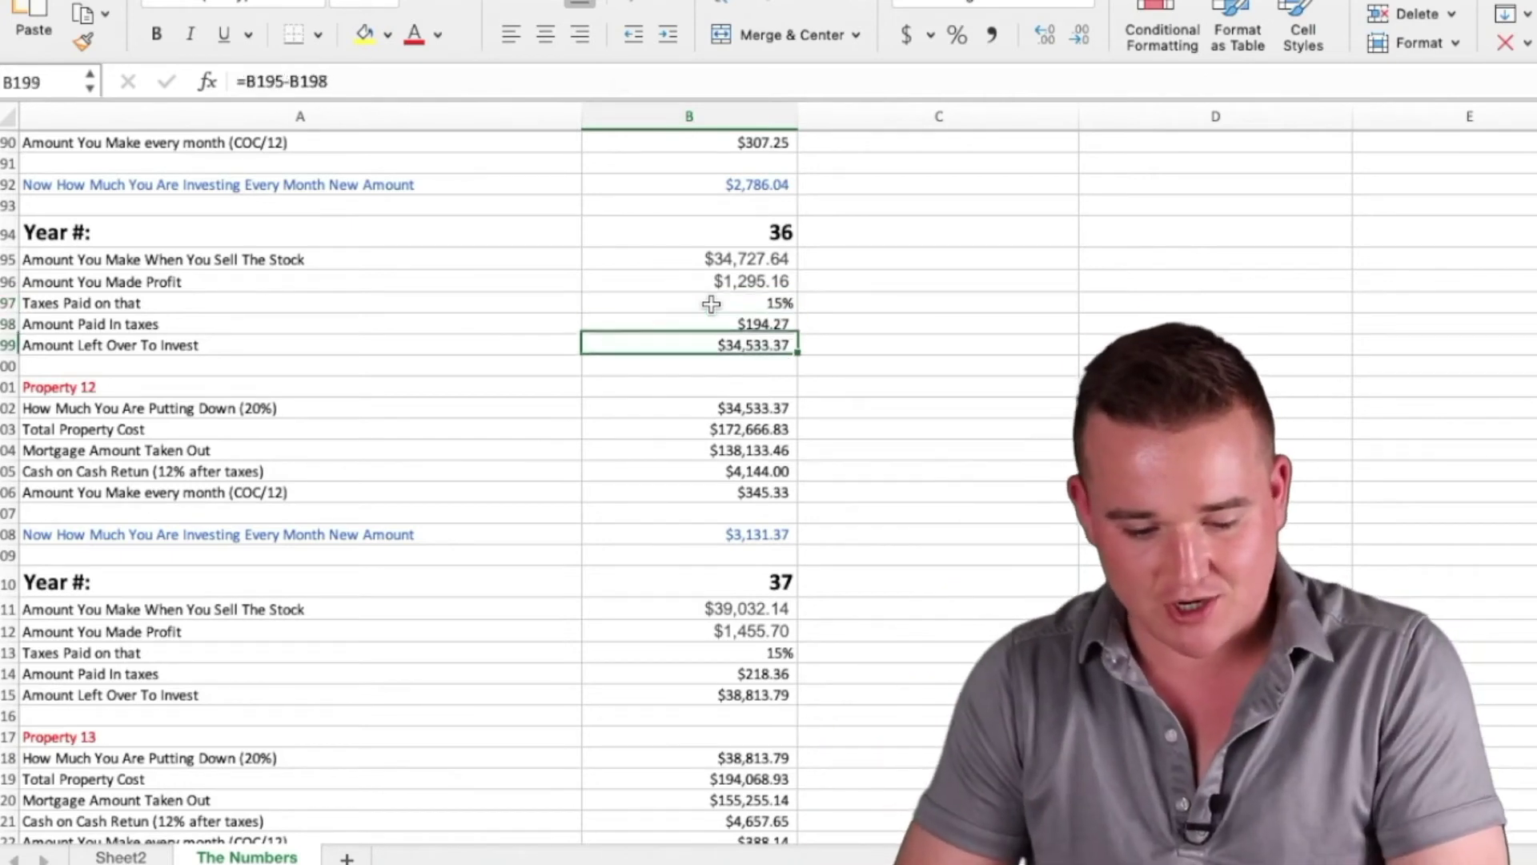
scroll(711, 303, "down", 3)
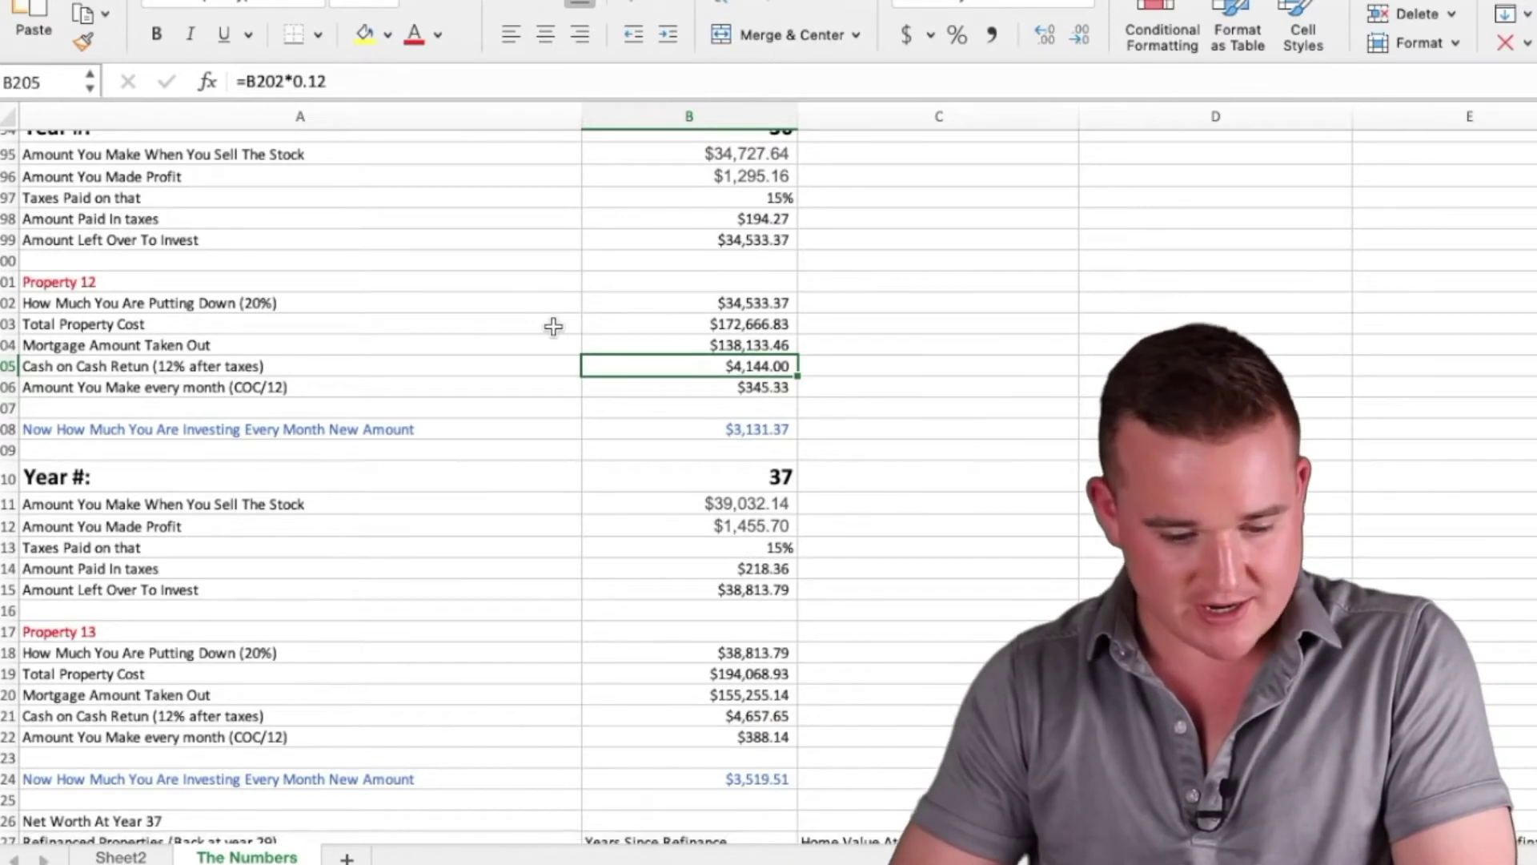
Review the year 37 and Property 13 blocks, then the net worth summary at year 37
scroll(553, 325, "down", 2)
scroll(538, 388, "down", 5)
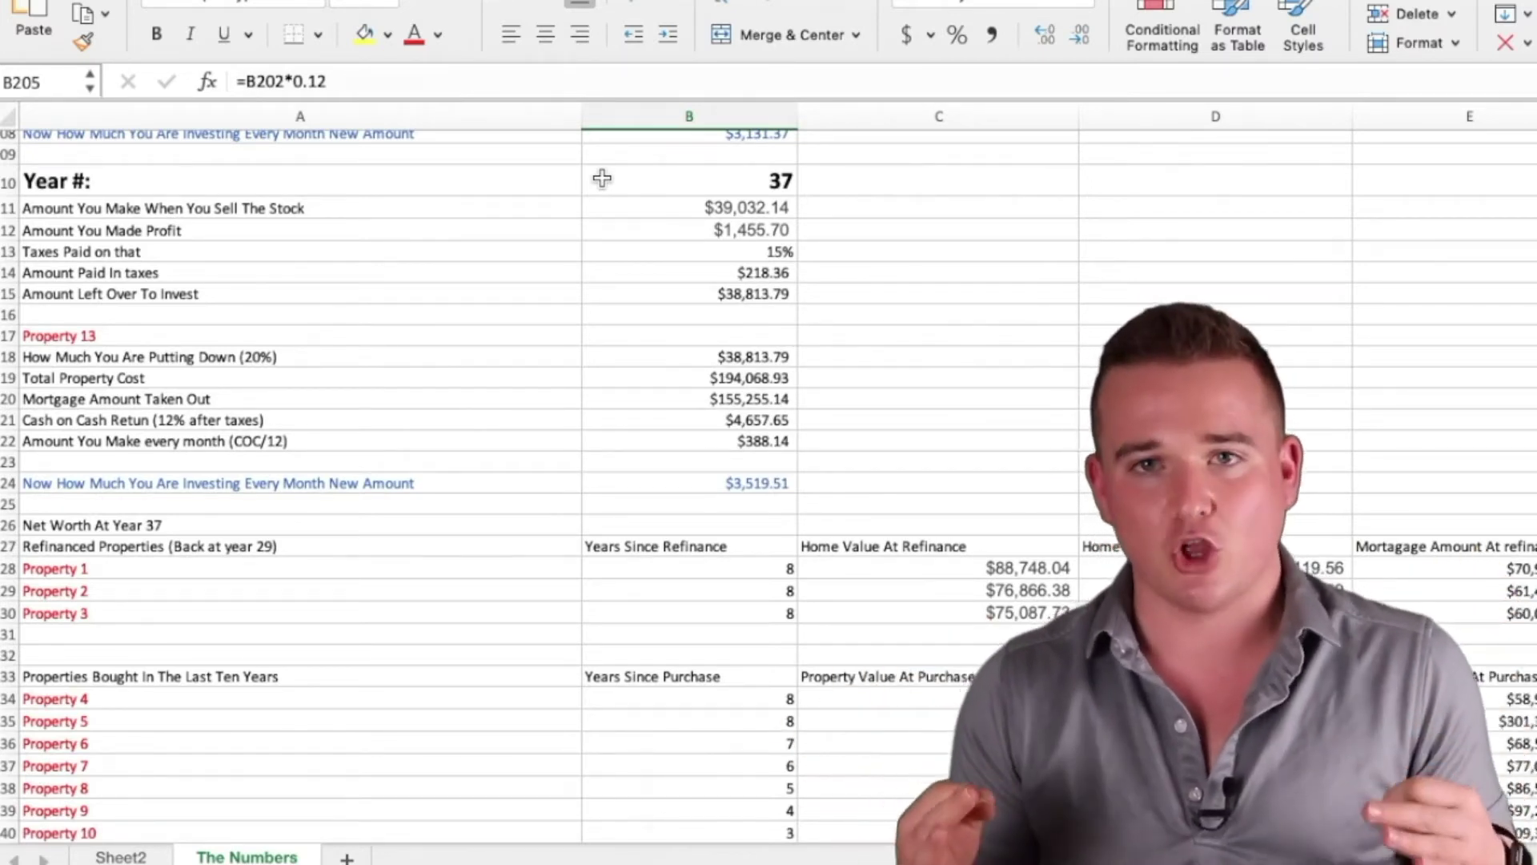
scroll(602, 178, "down", 3)
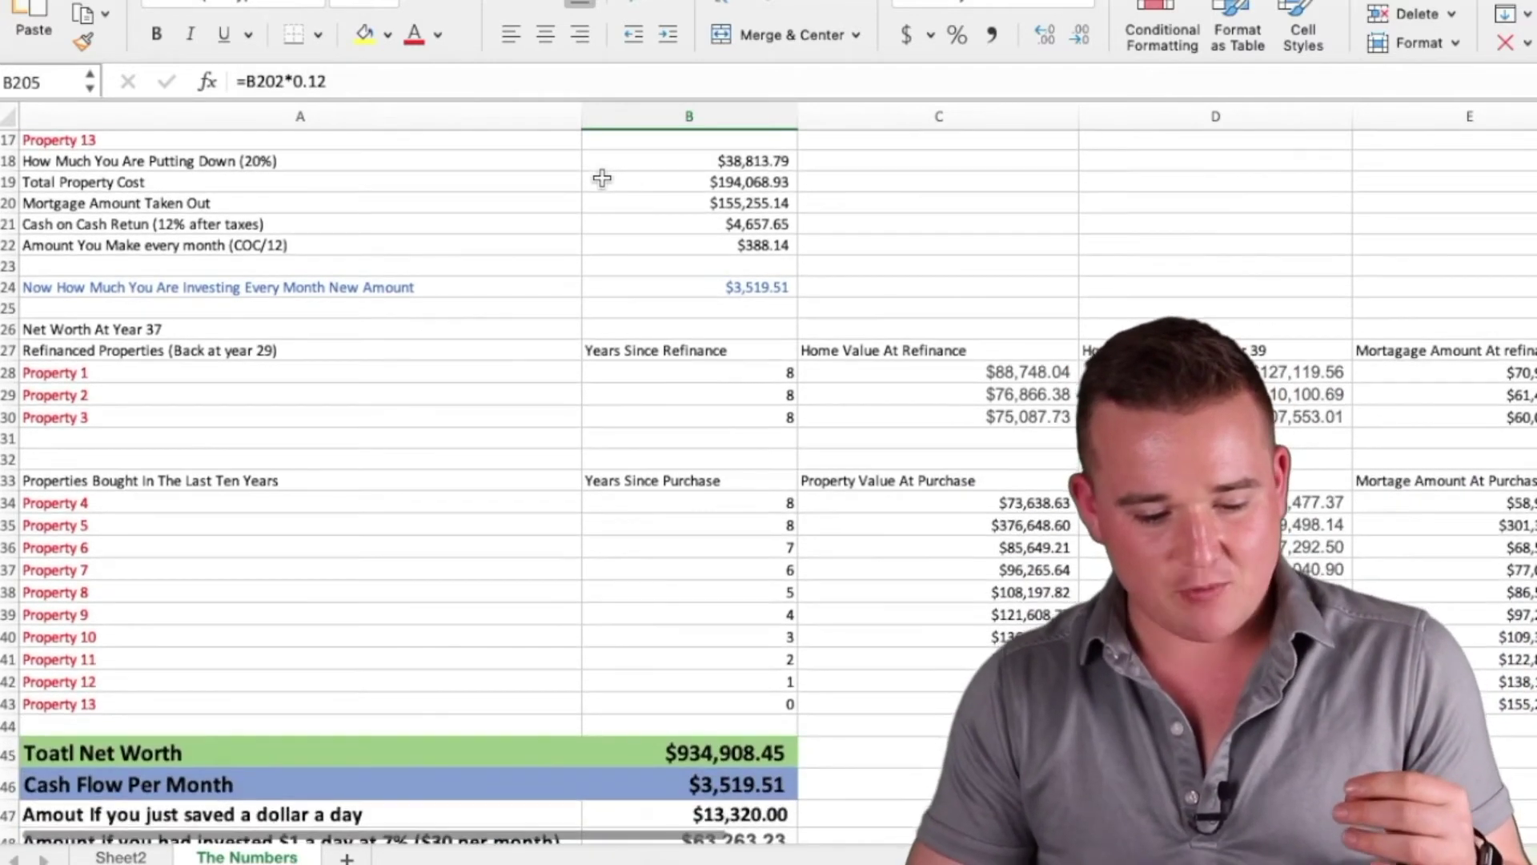
scroll(390, 390, "down", 1)
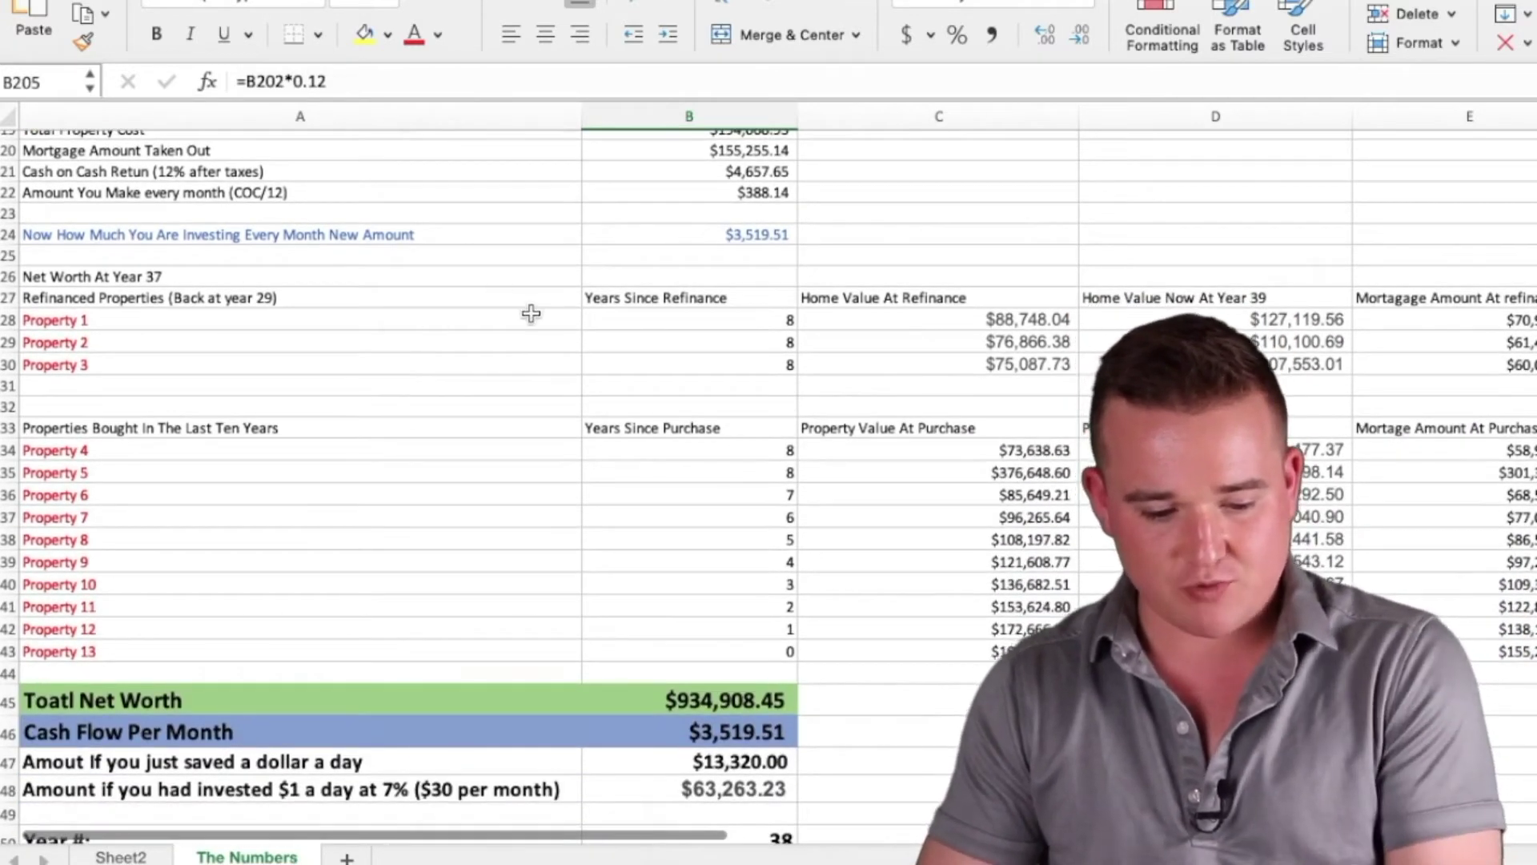
Check the years since refinance for Properties 1 to 3 in the net worth summary
key("Up")
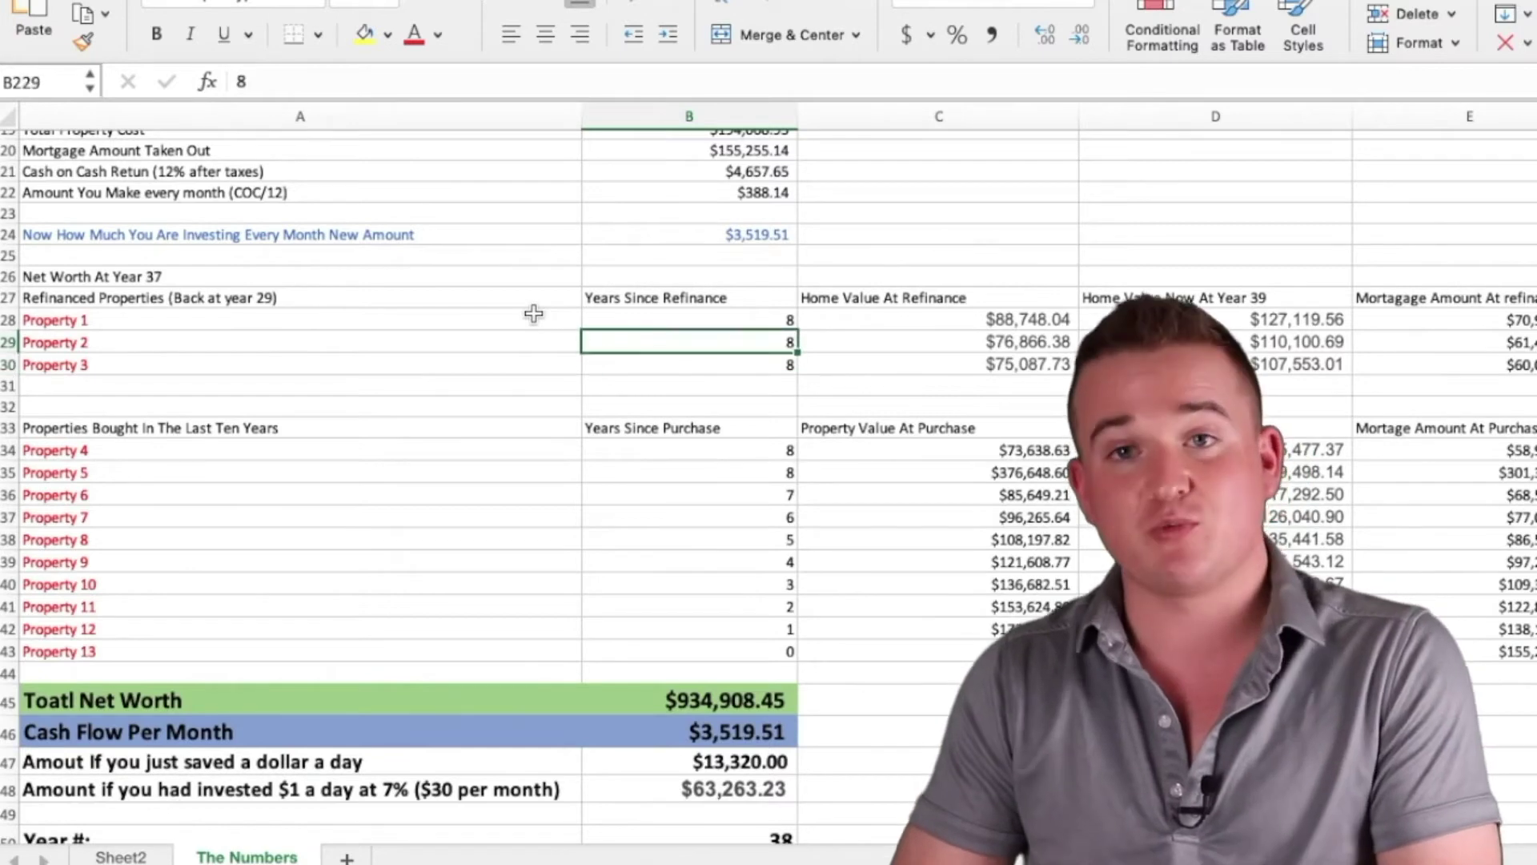
key("Up")
key("Up")
key("Down")
key("Down")
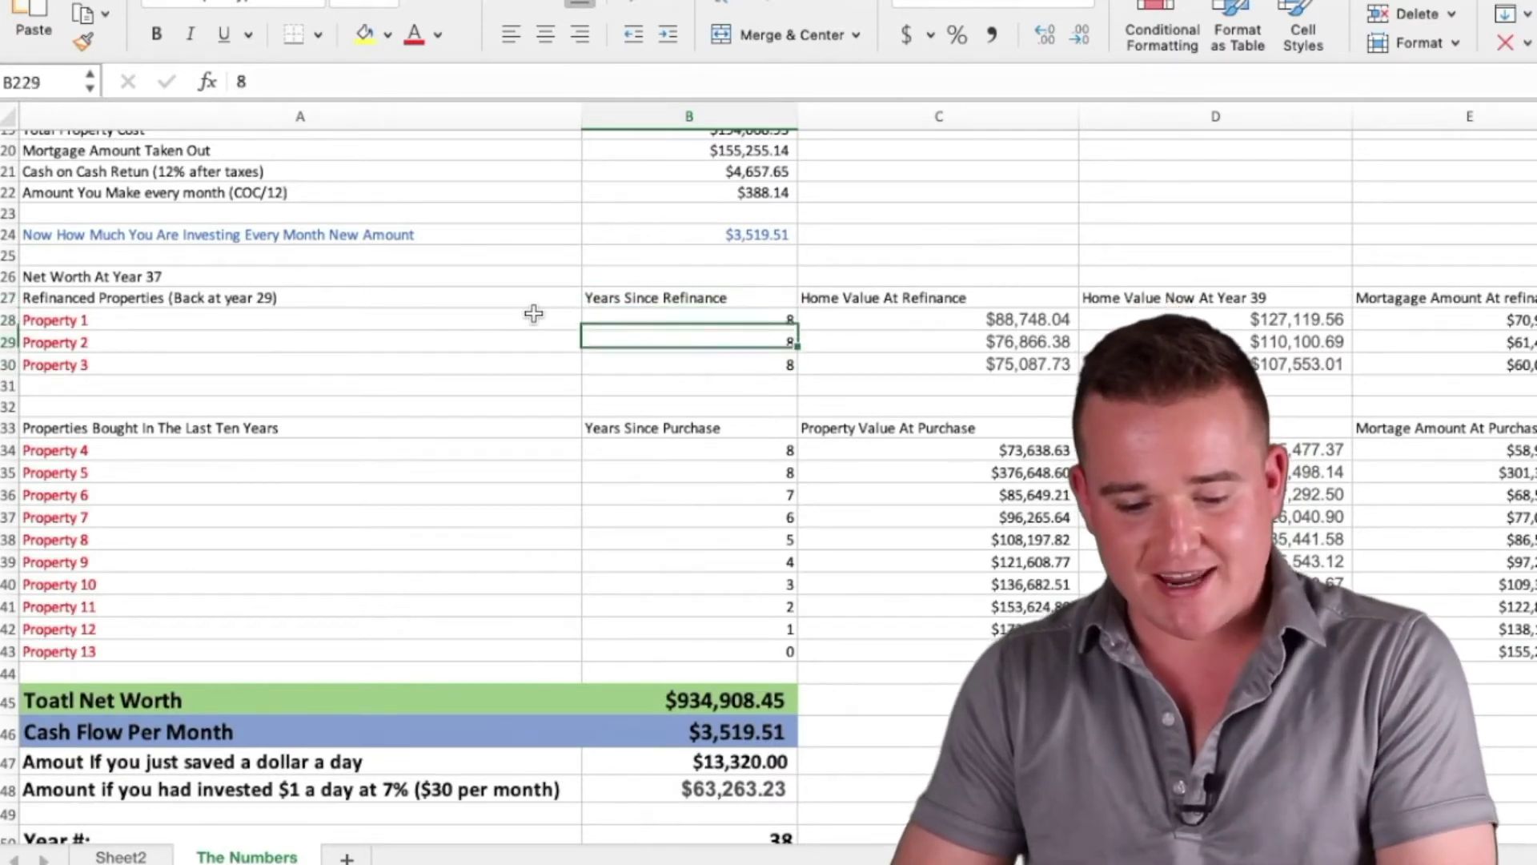
key("Down")
Compare Property 1's home value at refinance with its current home value in the refinanced properties table
key("Right")
key("Up")
key("Up")
key("Right")
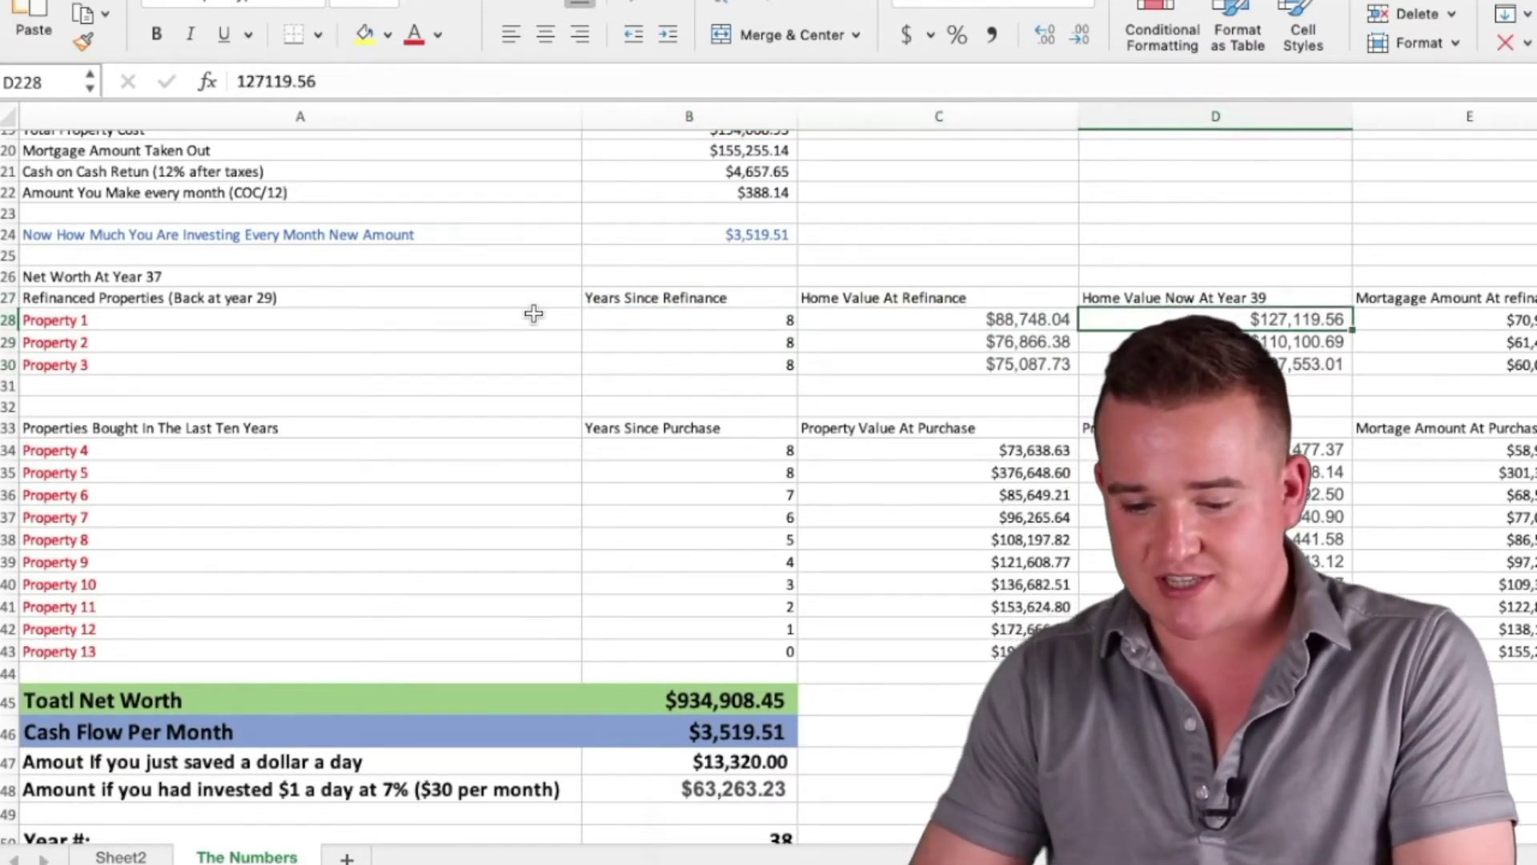
scroll(534, 313, "right", 3)
scroll(800, 296, "right", 2)
scroll(801, 296, "down", 1)
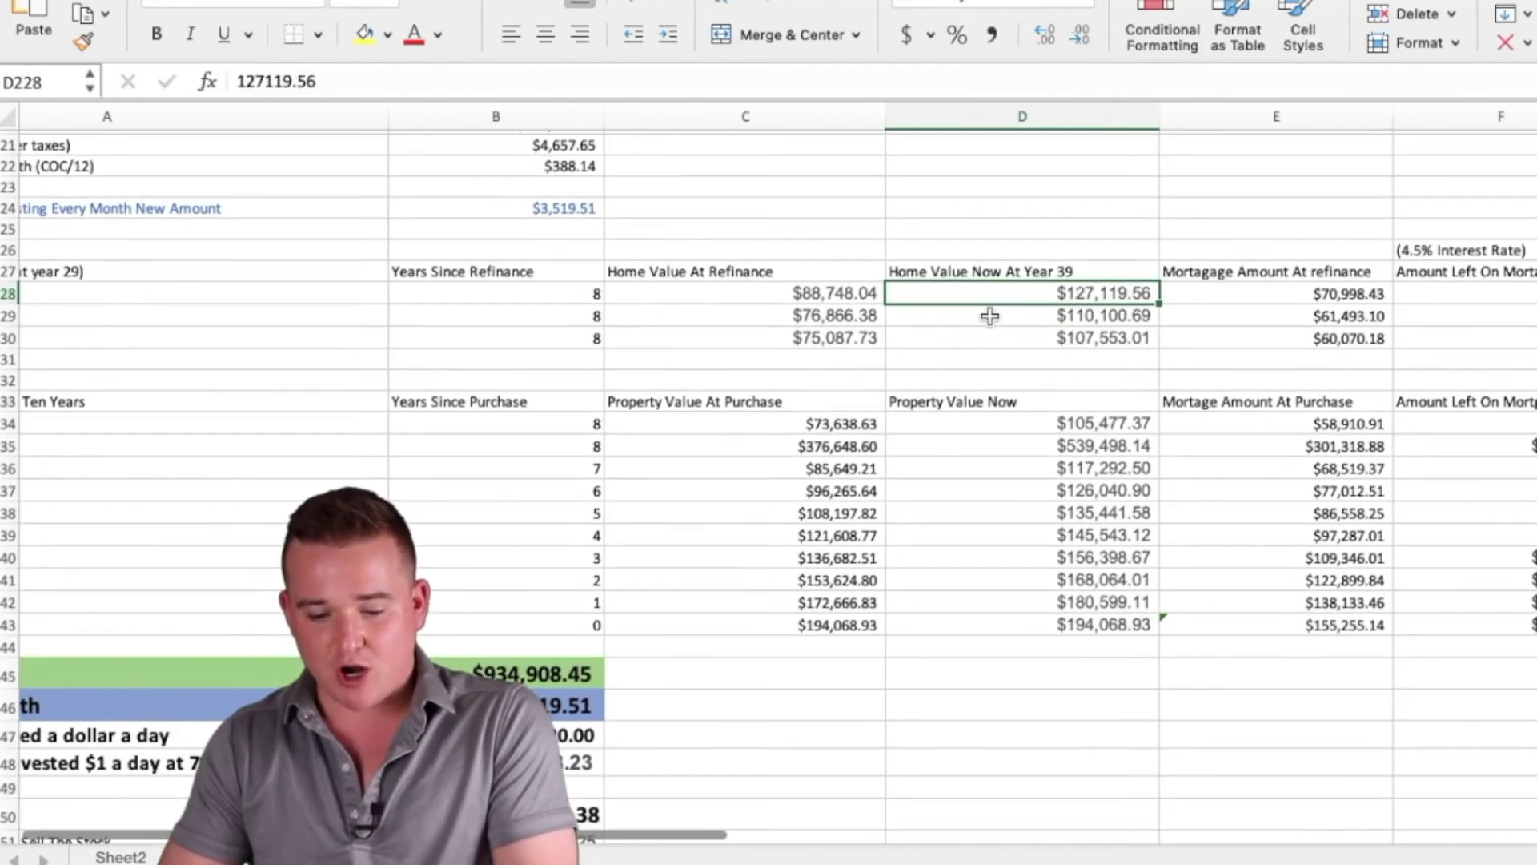
scroll(999, 306, "right", 2)
scroll(999, 306, "up", 1)
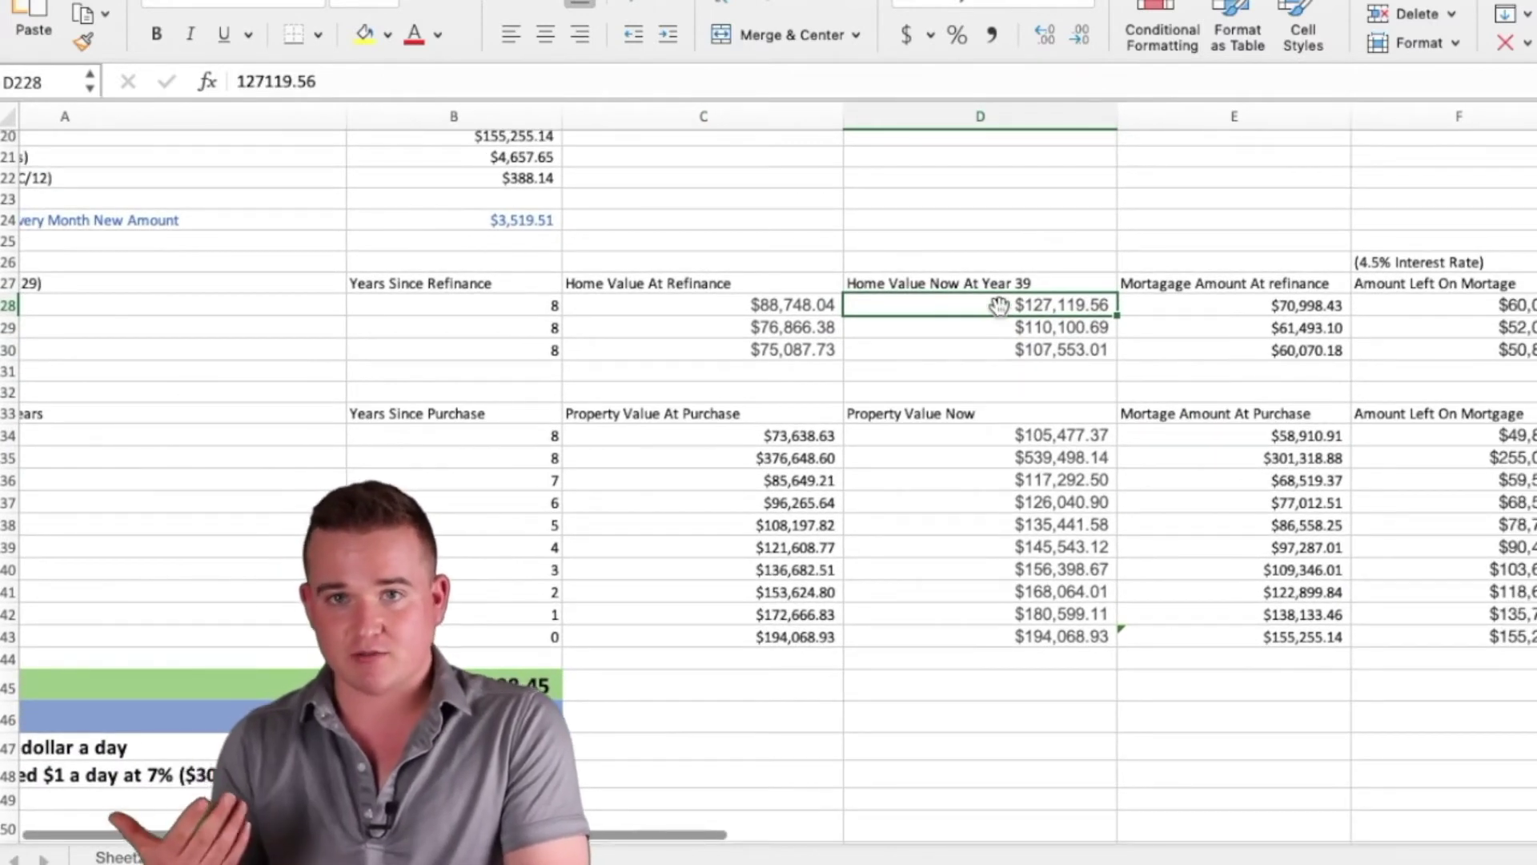
Examine Property 1's mortgage amount at refinance, amount left on the mortgage and equity
scroll(999, 306, "right", 5)
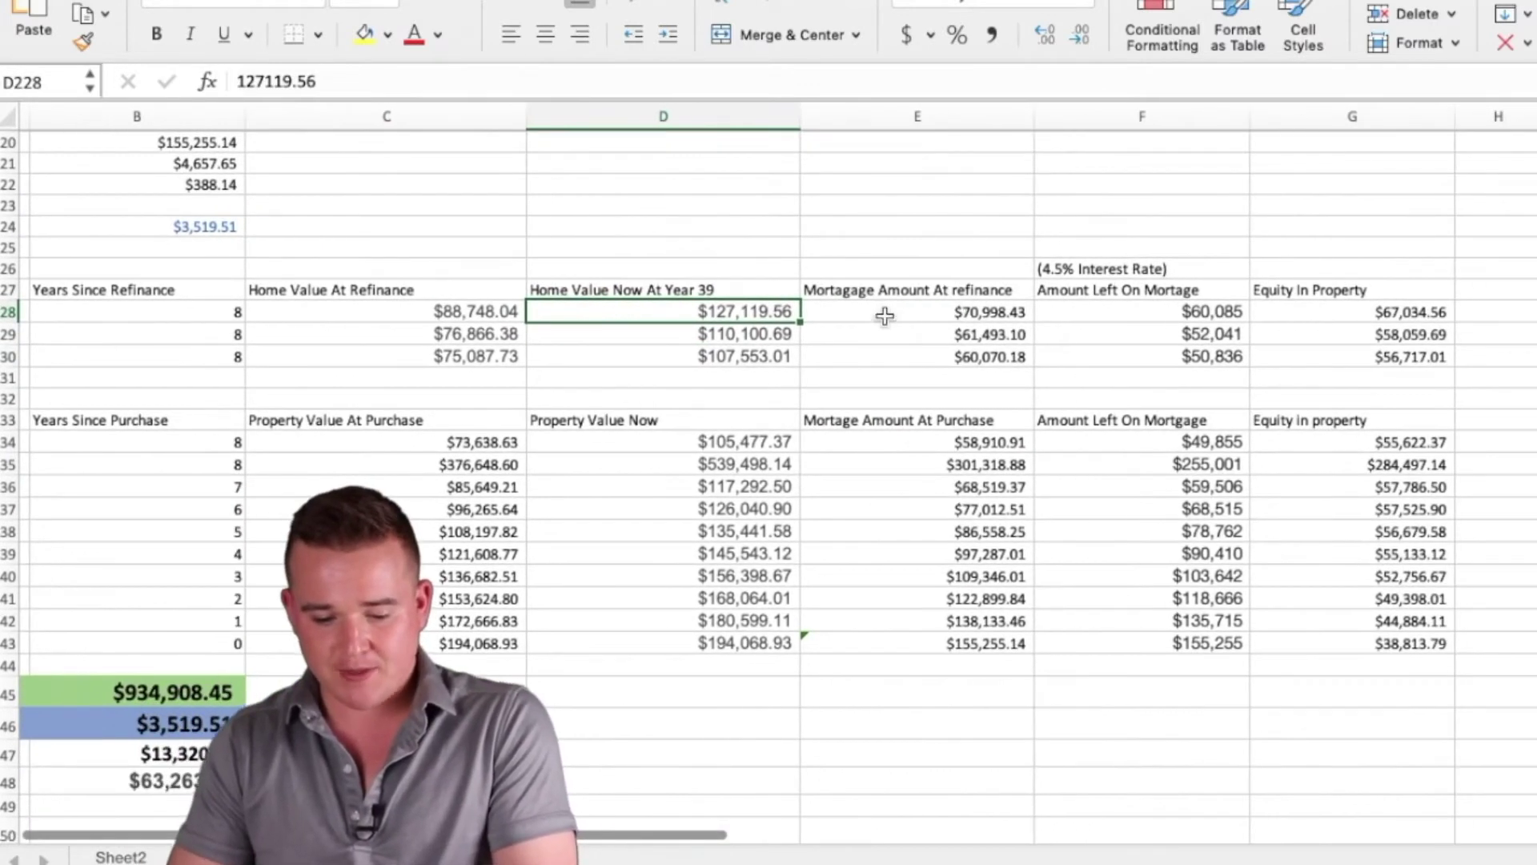
left_click(911, 314)
key("Right")
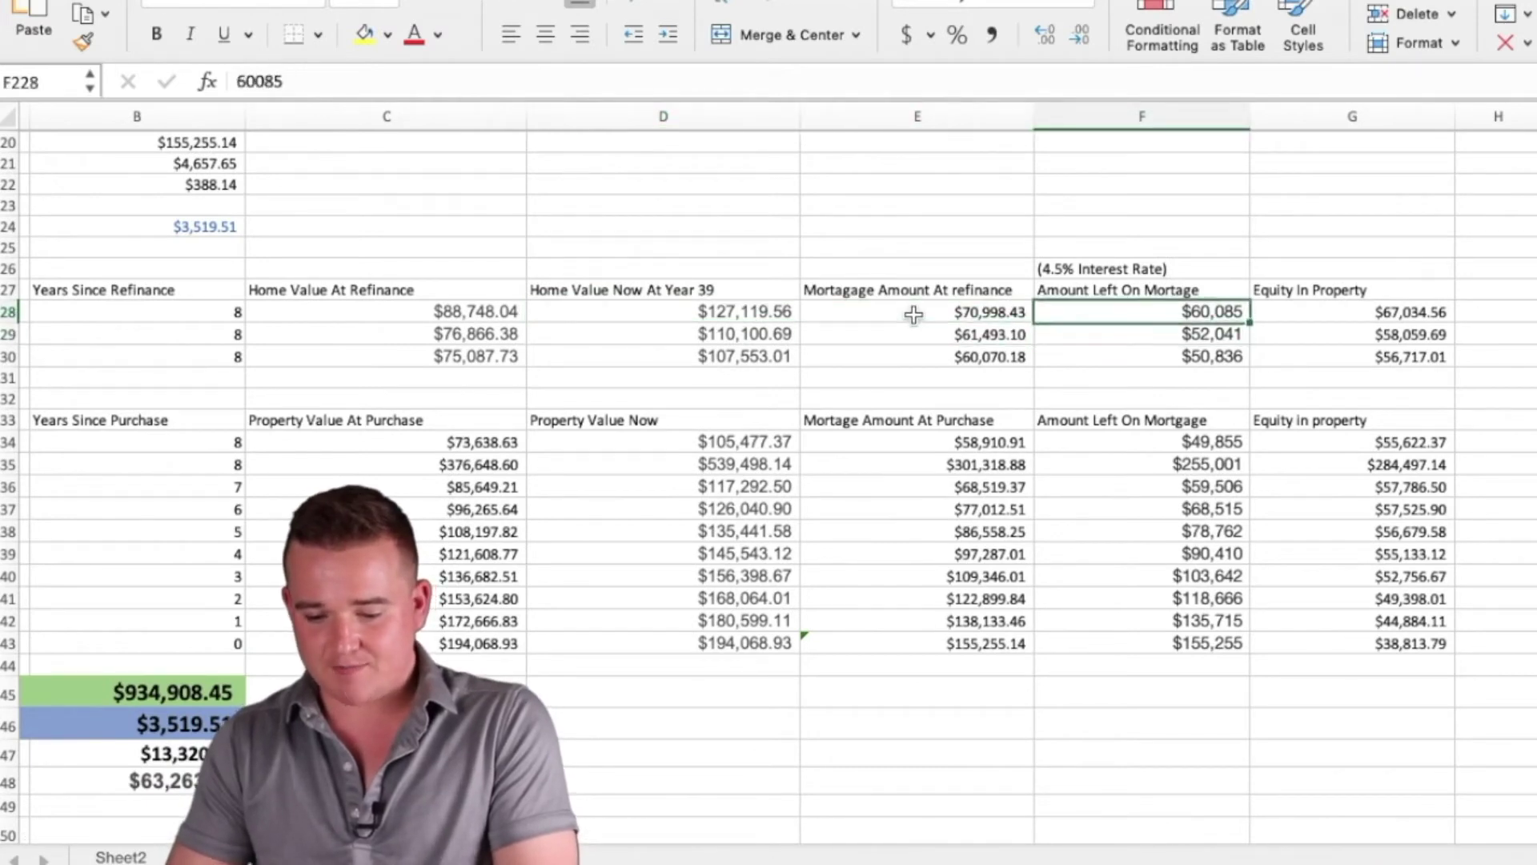
key("Right")
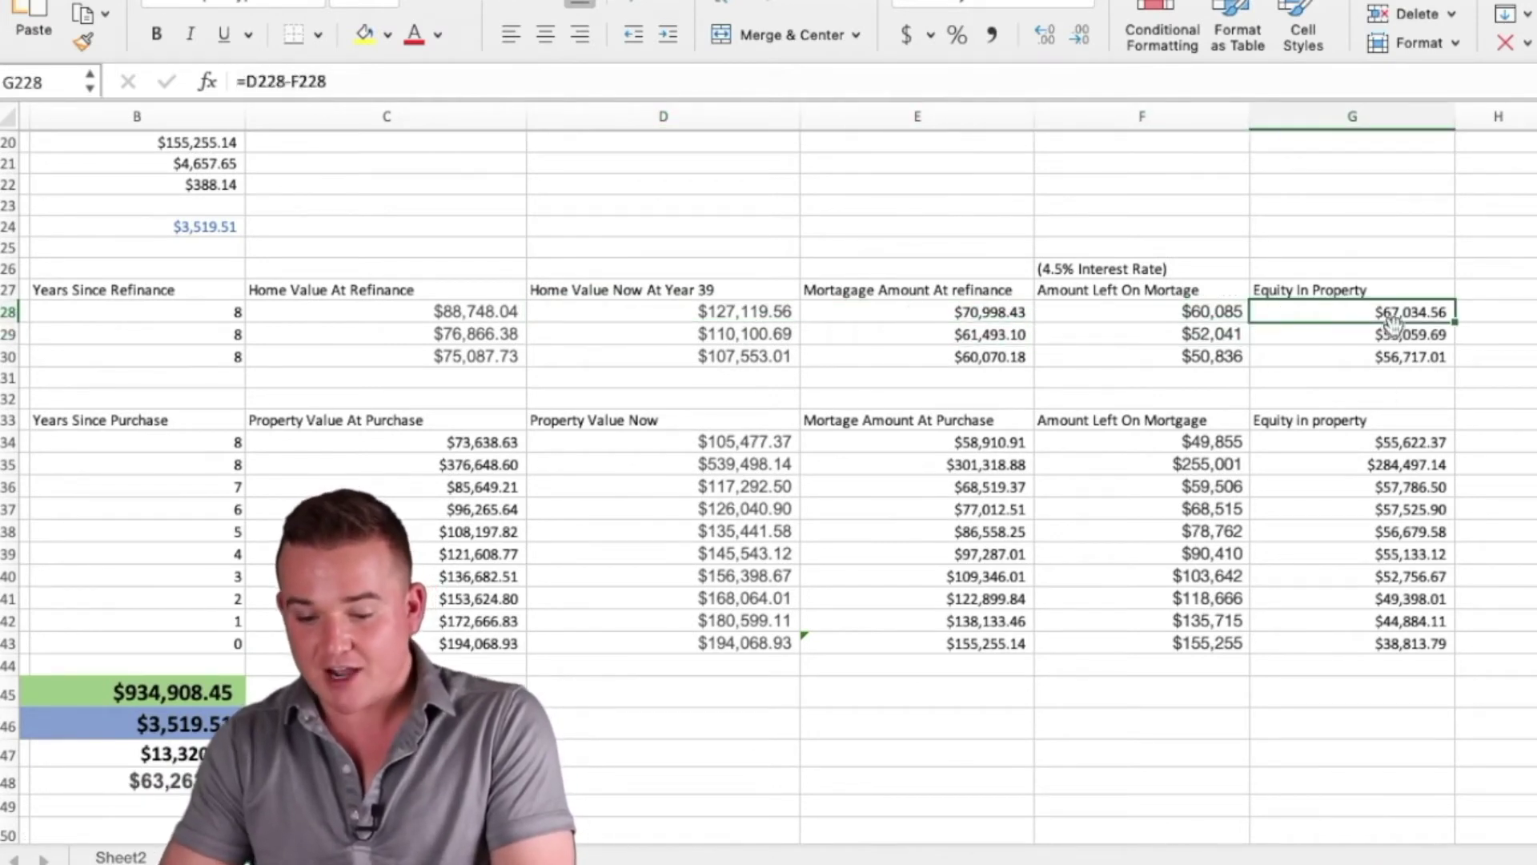
Check the years since purchase for Properties 4 to 7 in the table of properties bought in the last ten years
scroll(1364, 367, "left", 5)
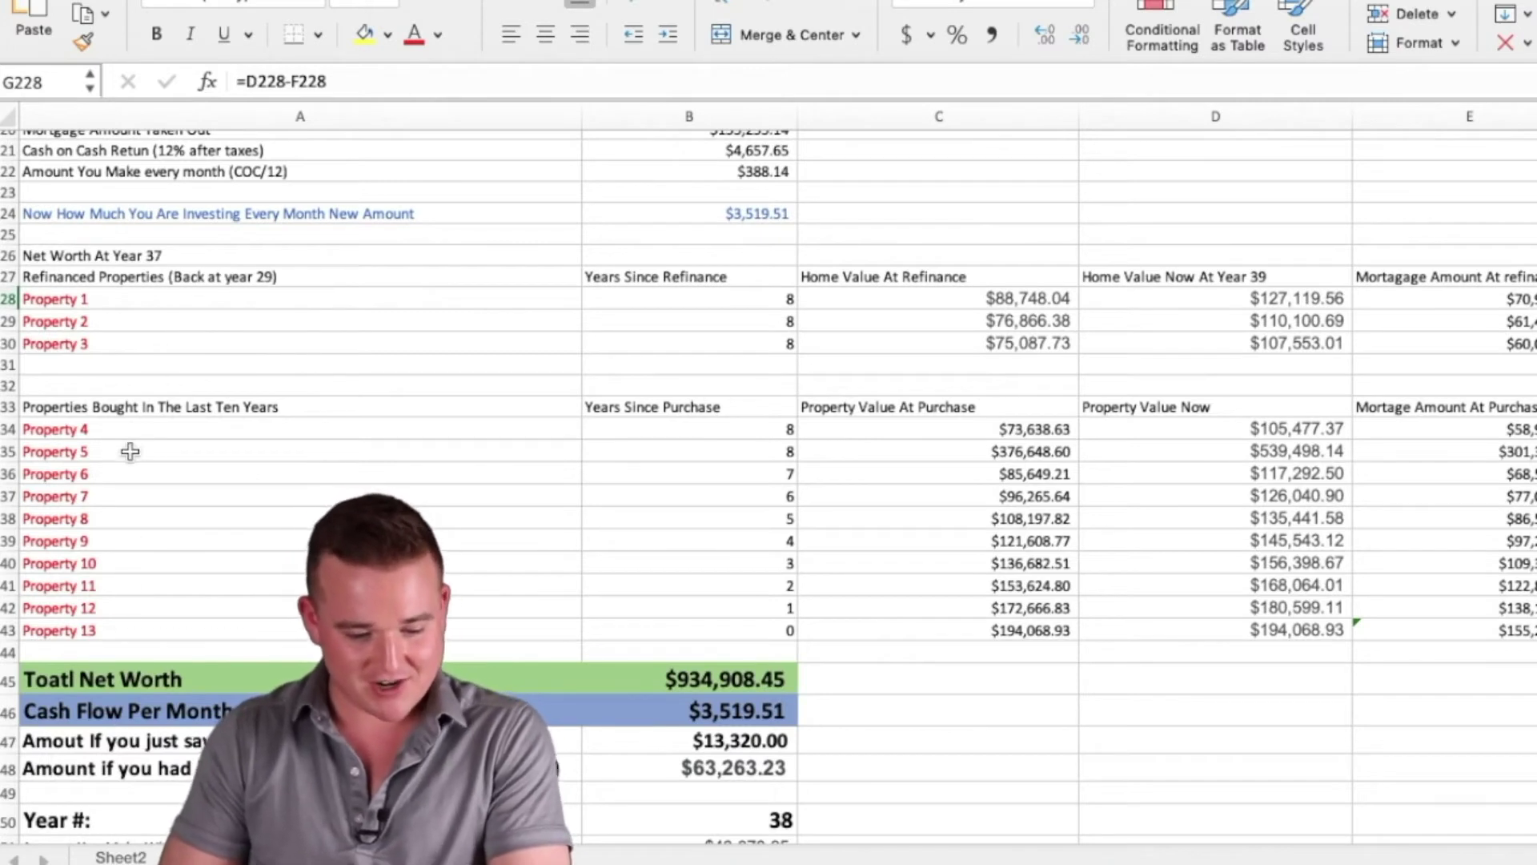
left_click(732, 430)
key("Down")
key("Down")
key("Down")
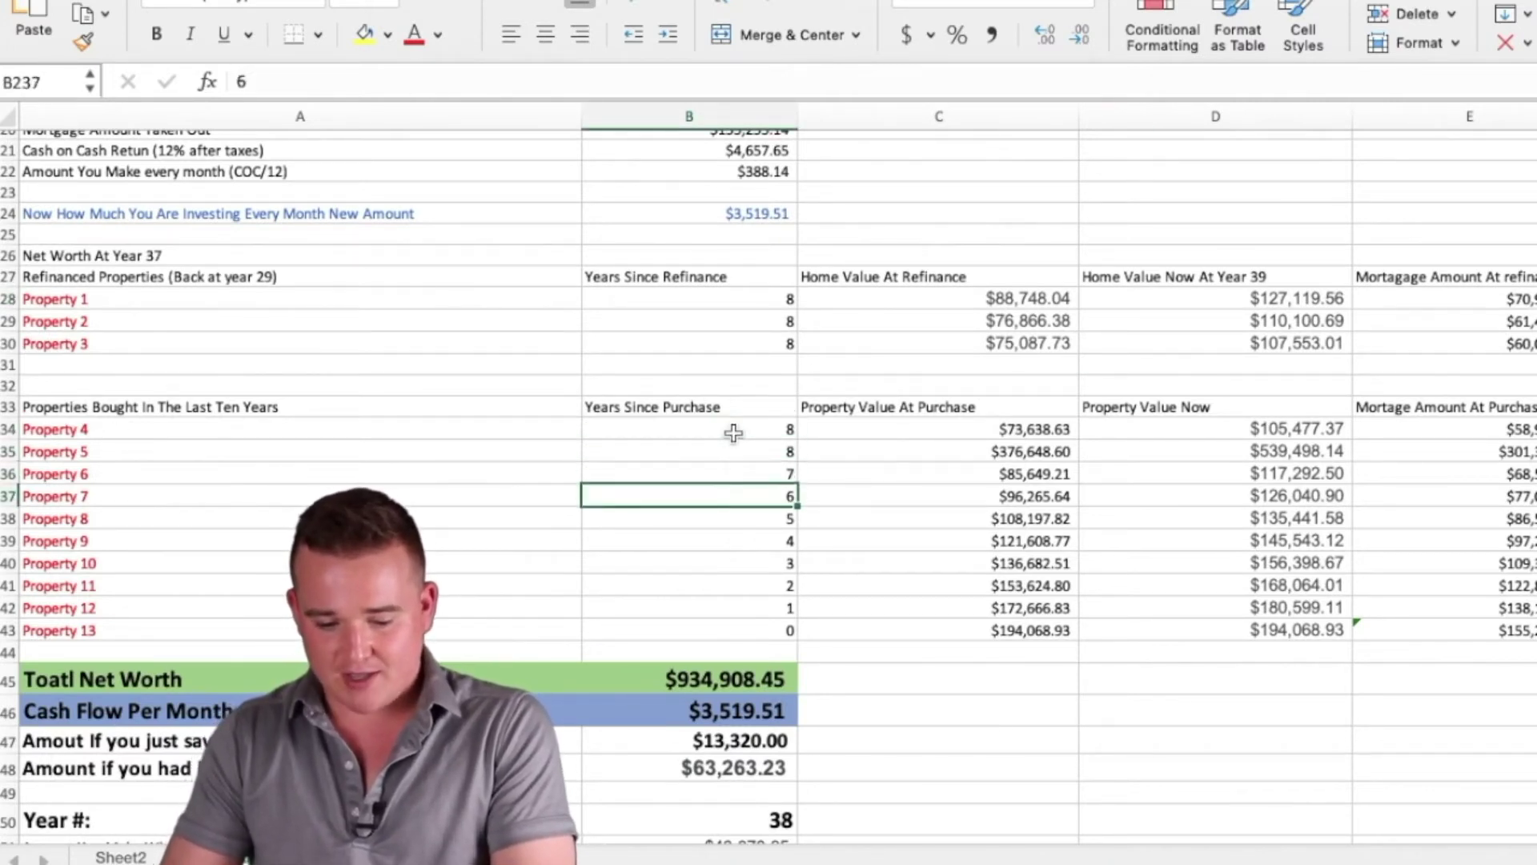
Review the property values at purchase for Properties 4 and 5
key("Right")
key("Up")
key("Up")
key("Up")
key("Down")
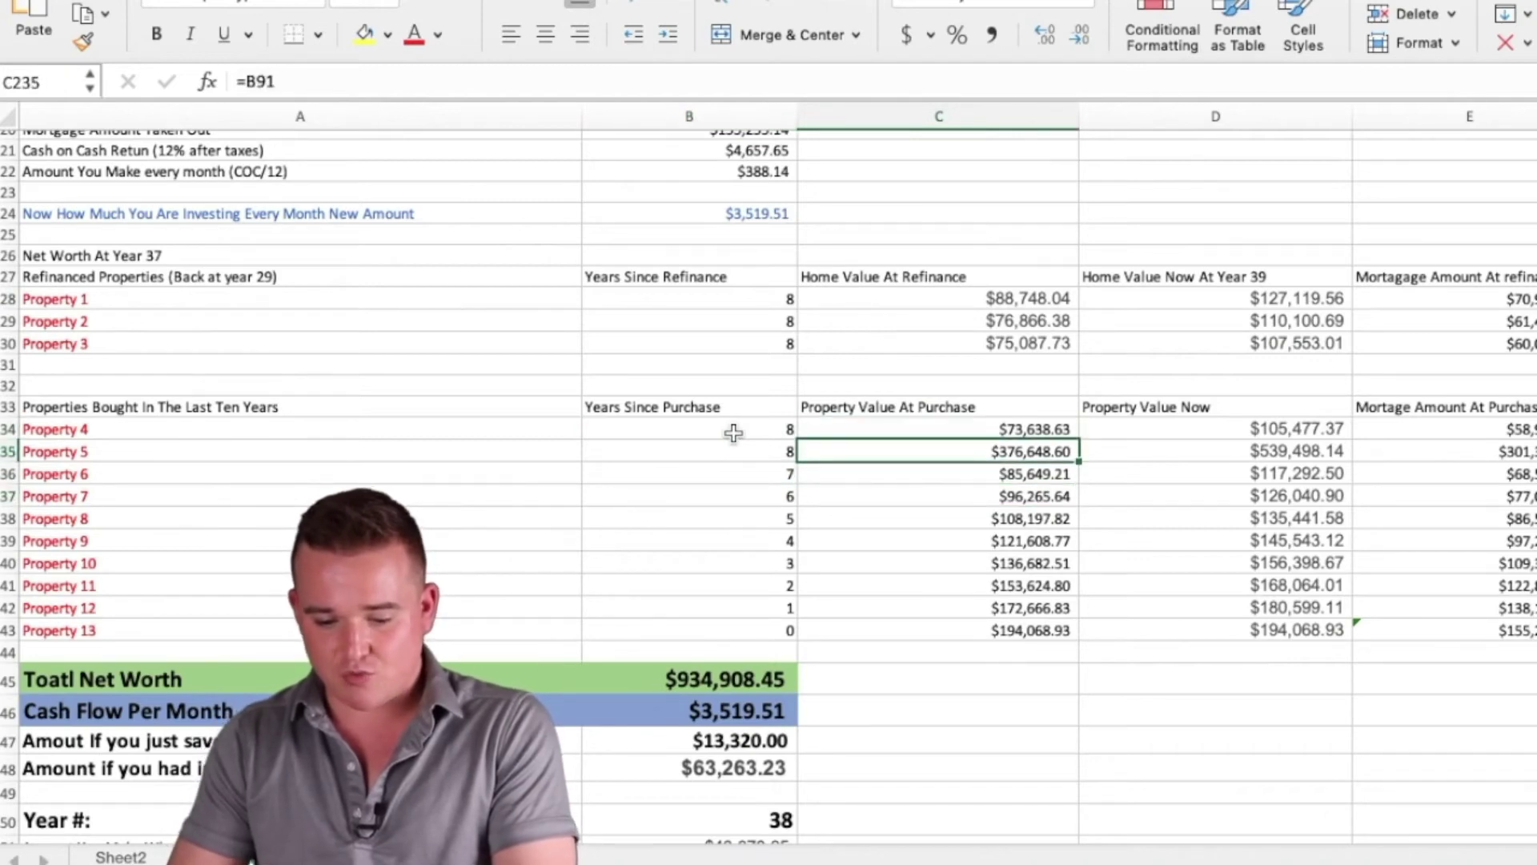
Check Property 5's current value and mortgage amount at purchase in the table of properties bought in the last ten years
key("Right")
scroll(734, 432, "right", 3)
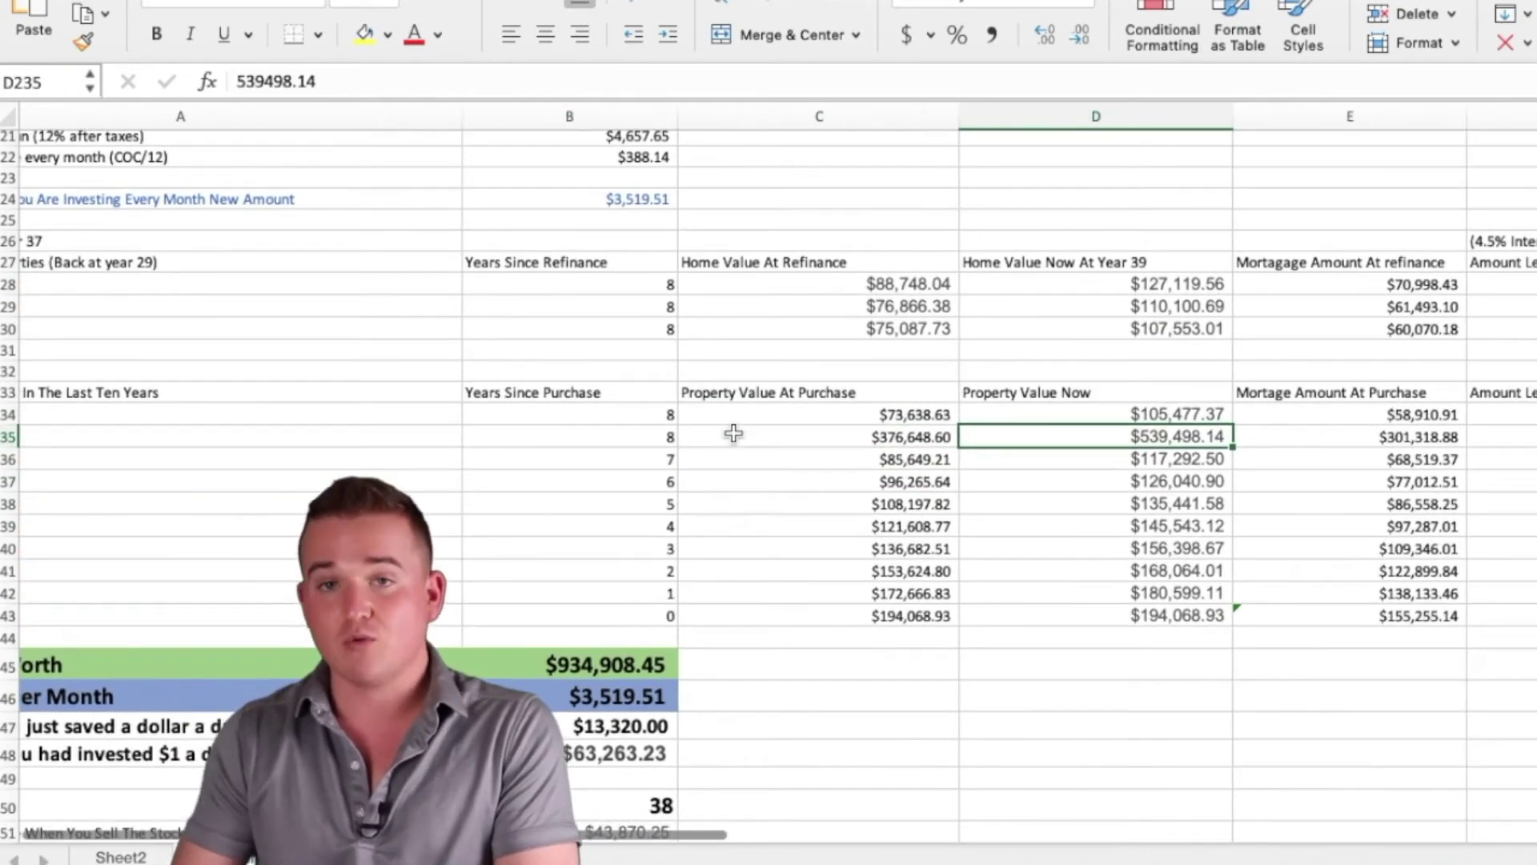
scroll(733, 433, "right", 3)
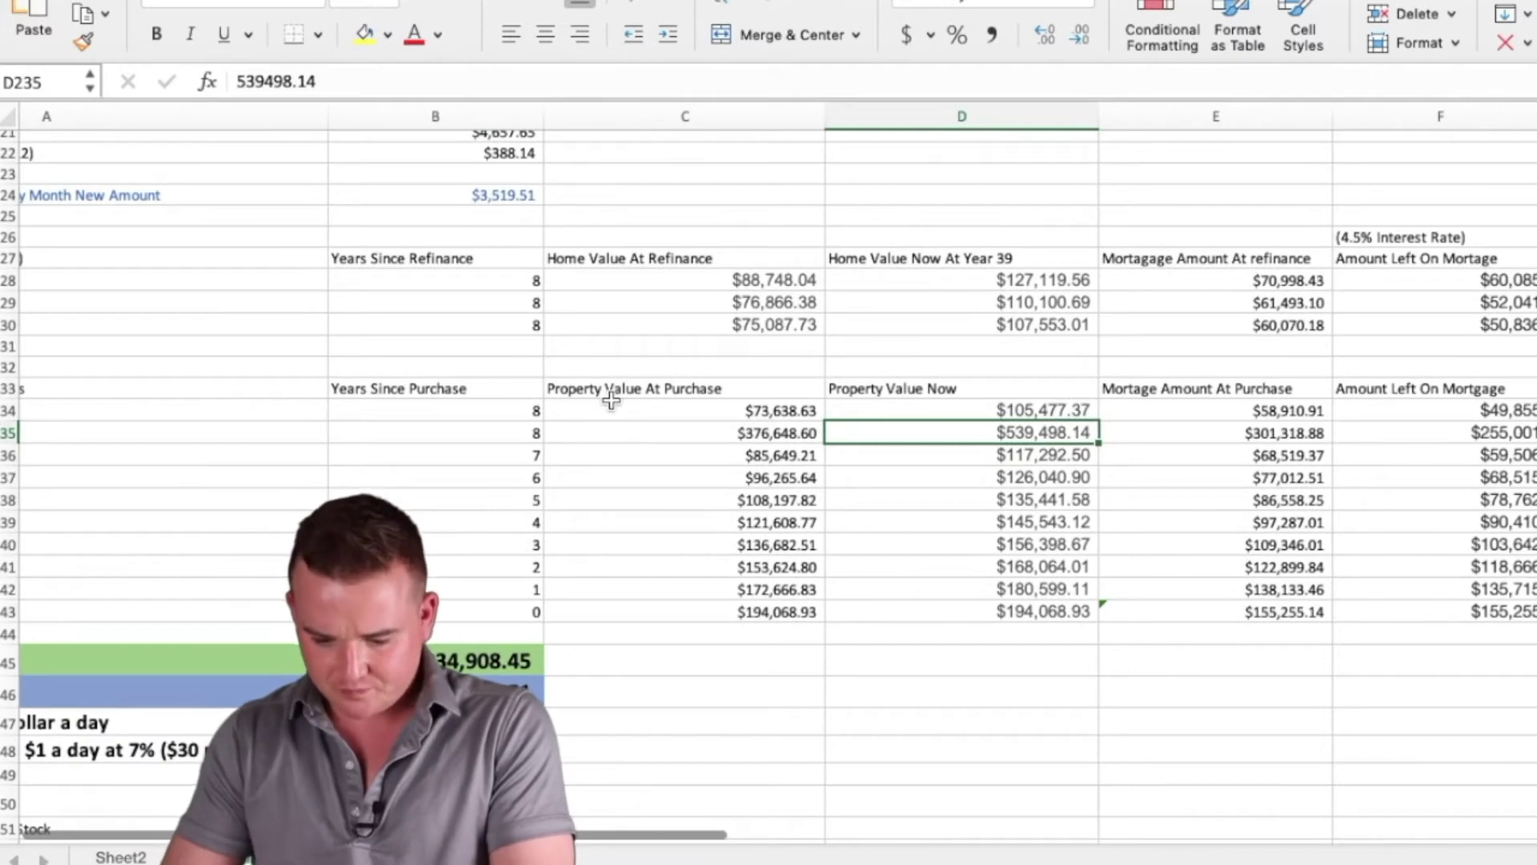
key("Right")
scroll(1066, 514, "right", 3)
scroll(1066, 515, "right", 1)
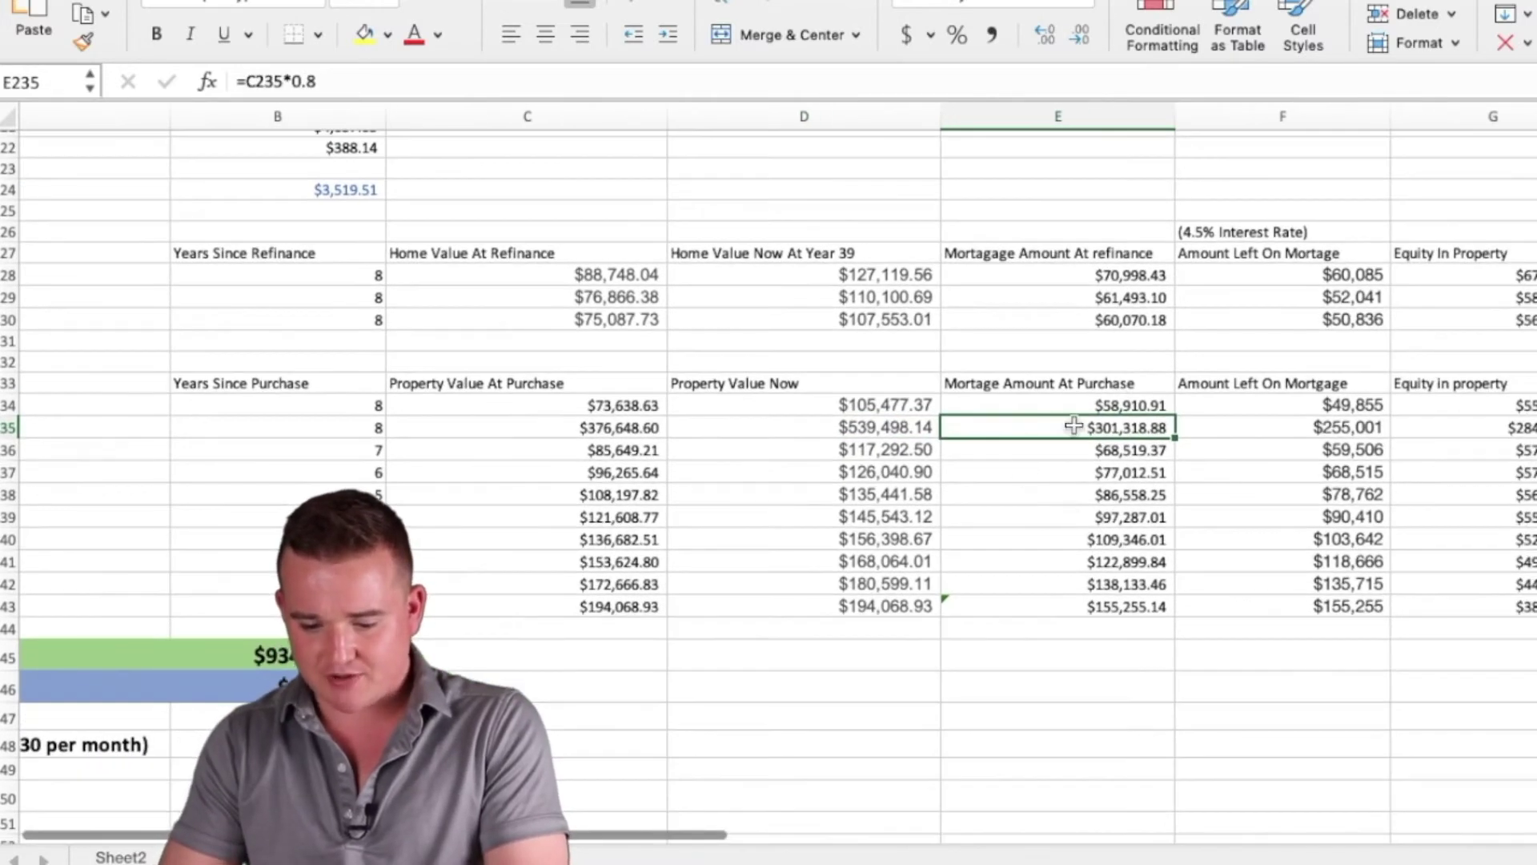
Check the amount left on Property 5's mortgage and the equity in that property
left_click(1321, 432)
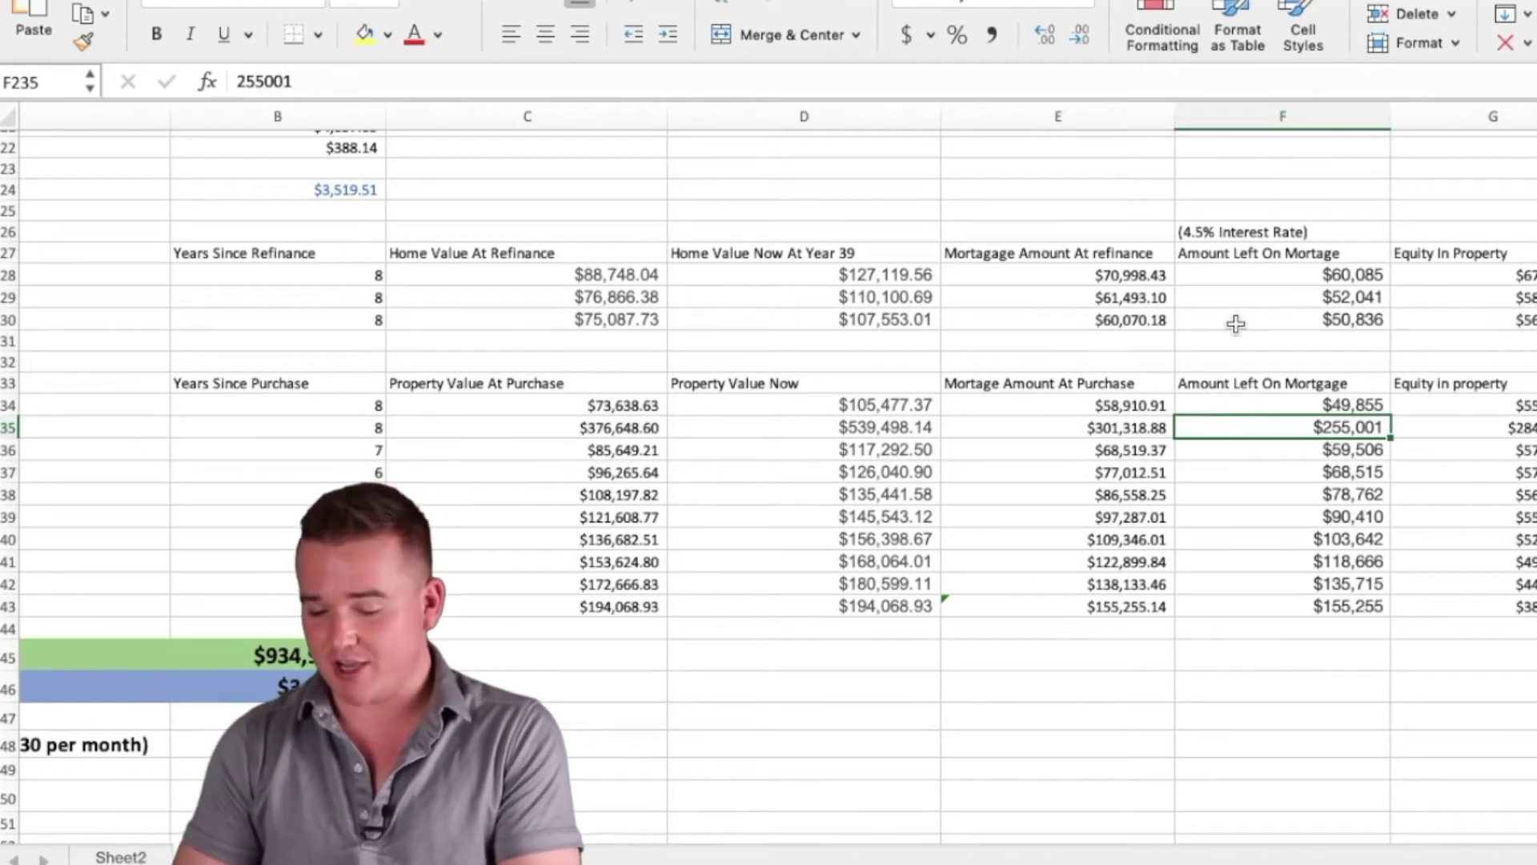
scroll(1236, 323, "right", 2)
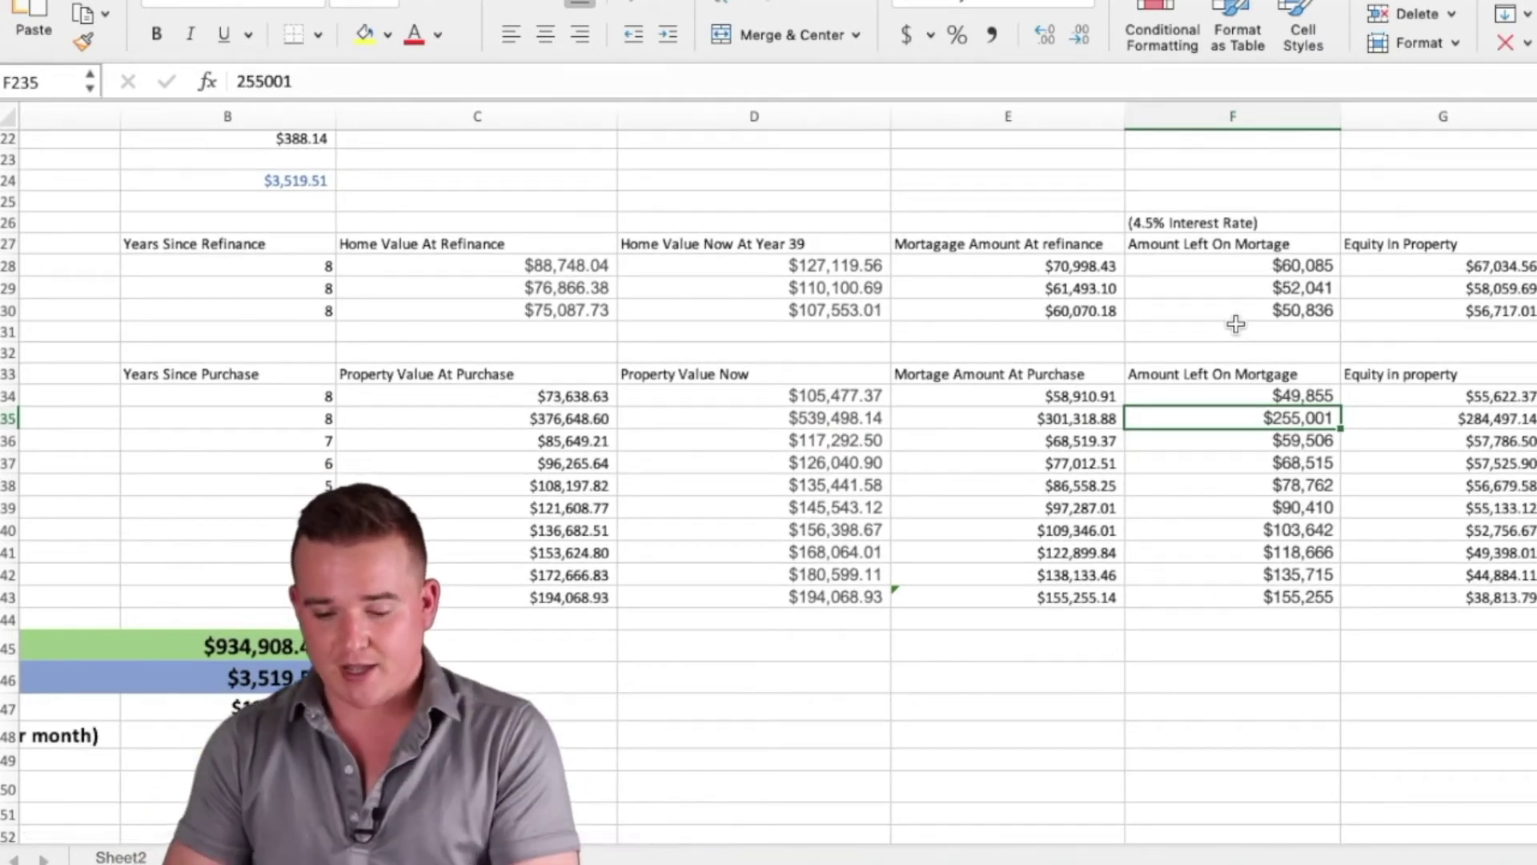
scroll(1217, 331, "right", 2)
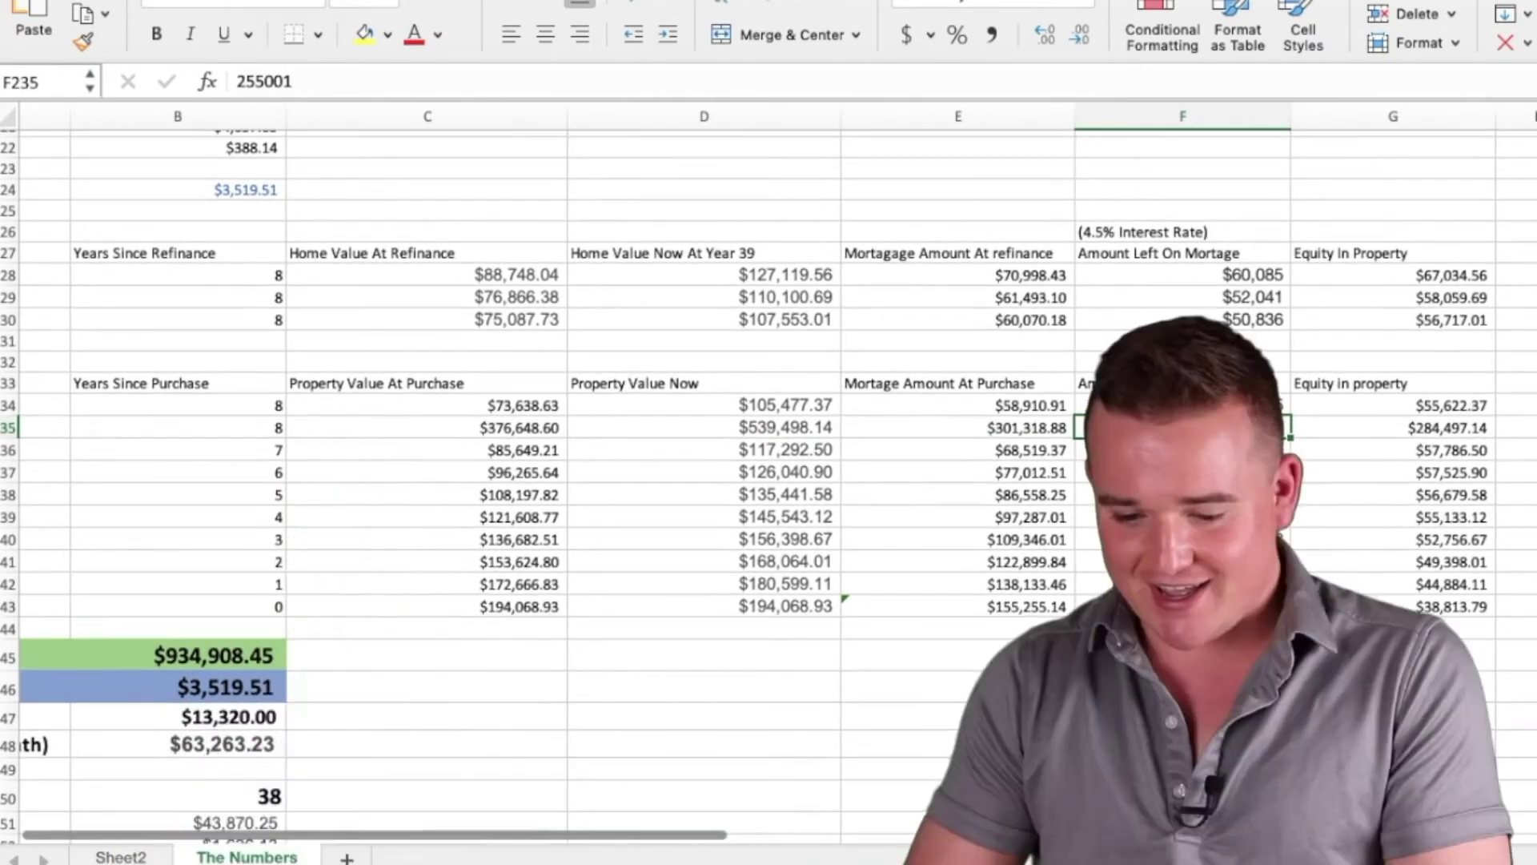
left_click(1393, 427)
Review the total net worth at year 37 and the formula behind it
scroll(768, 481, "left", 20)
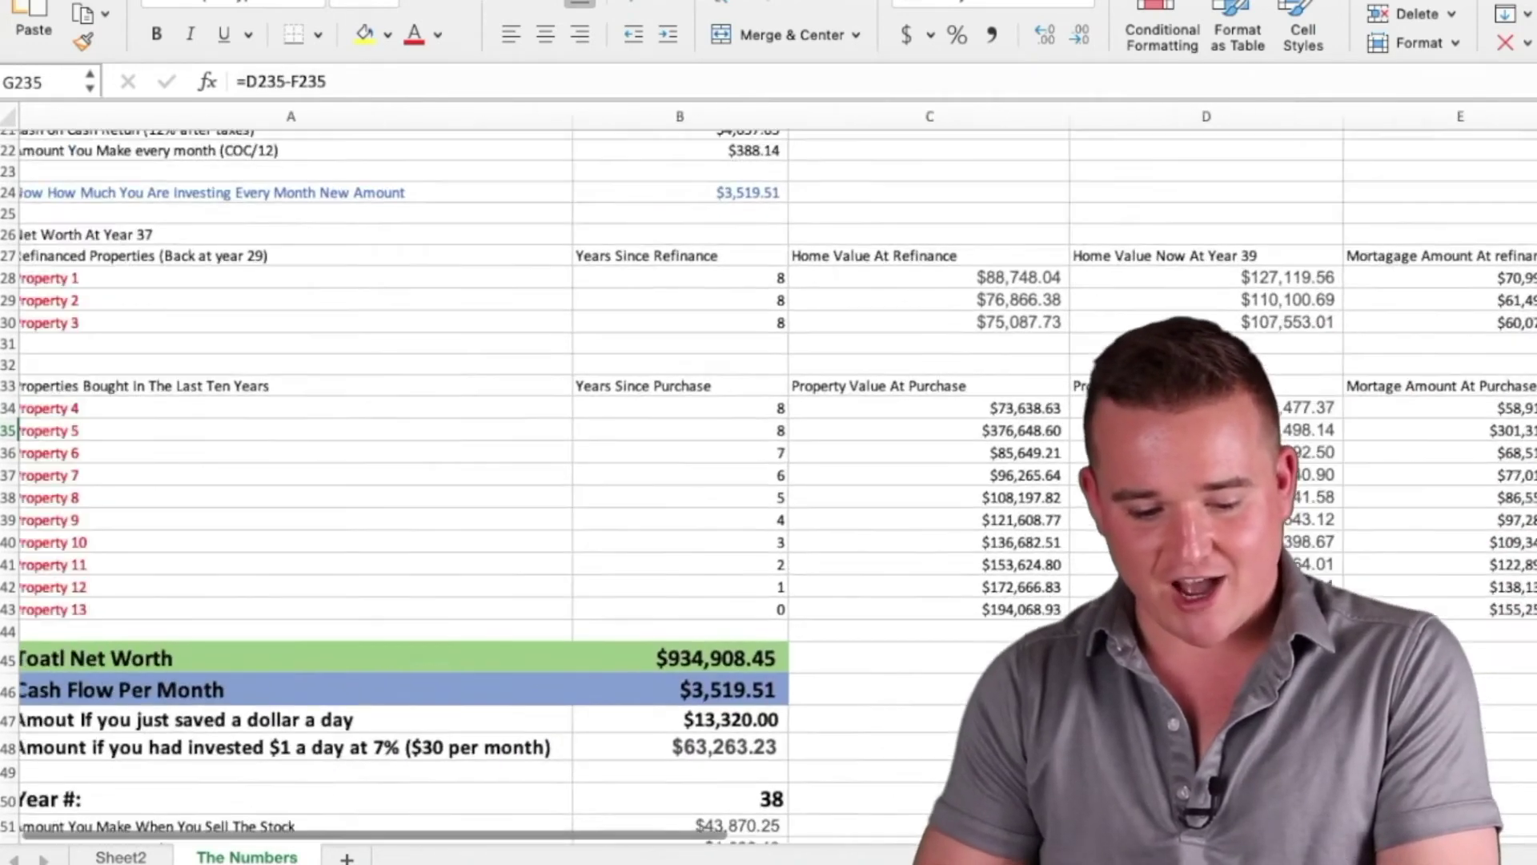
scroll(768, 480, "up", 1)
left_click(304, 680)
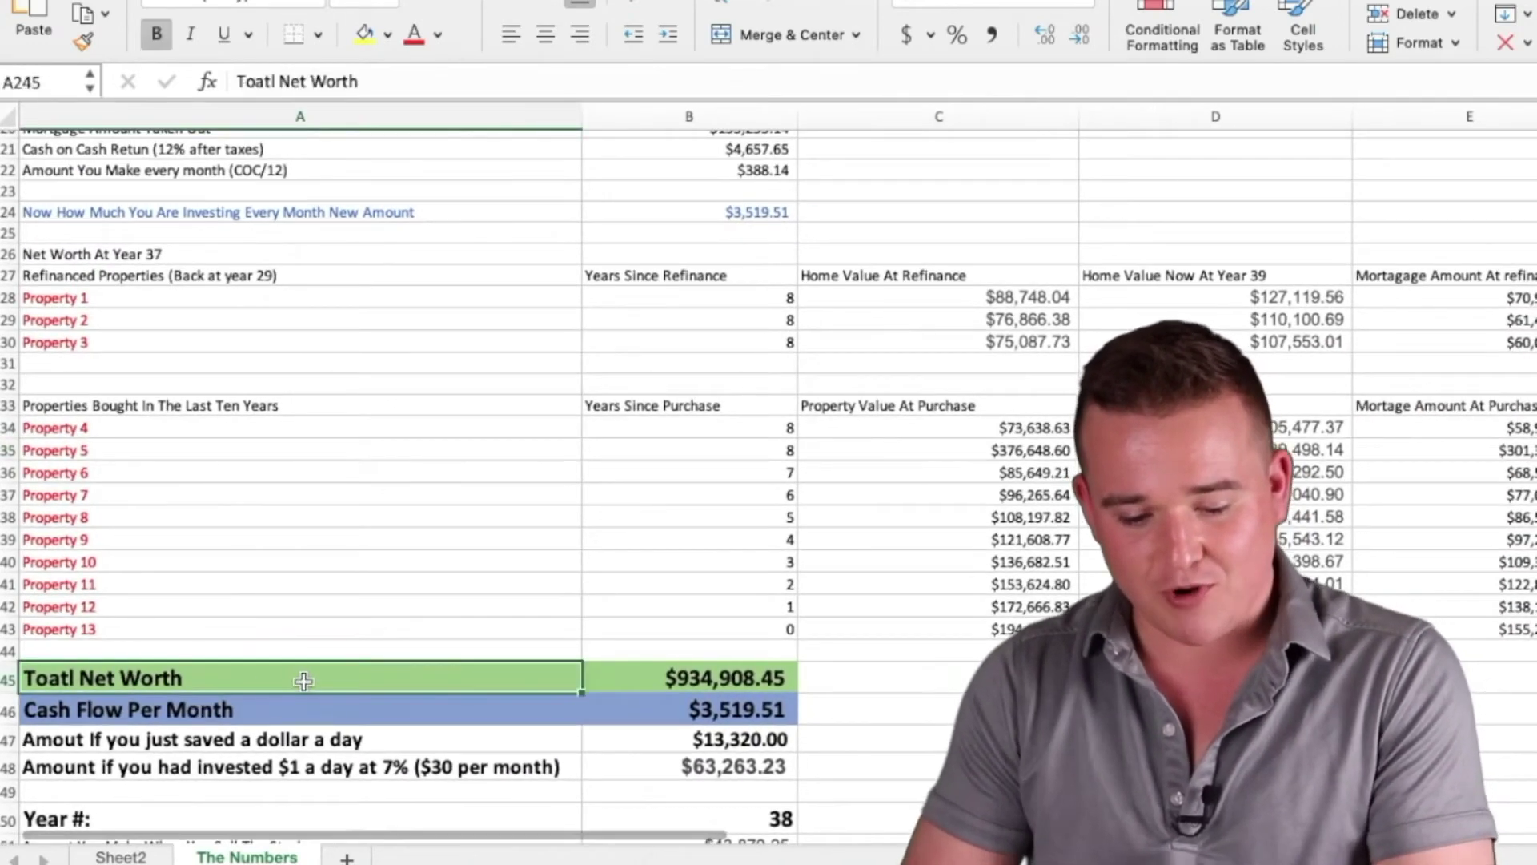
key("Right")
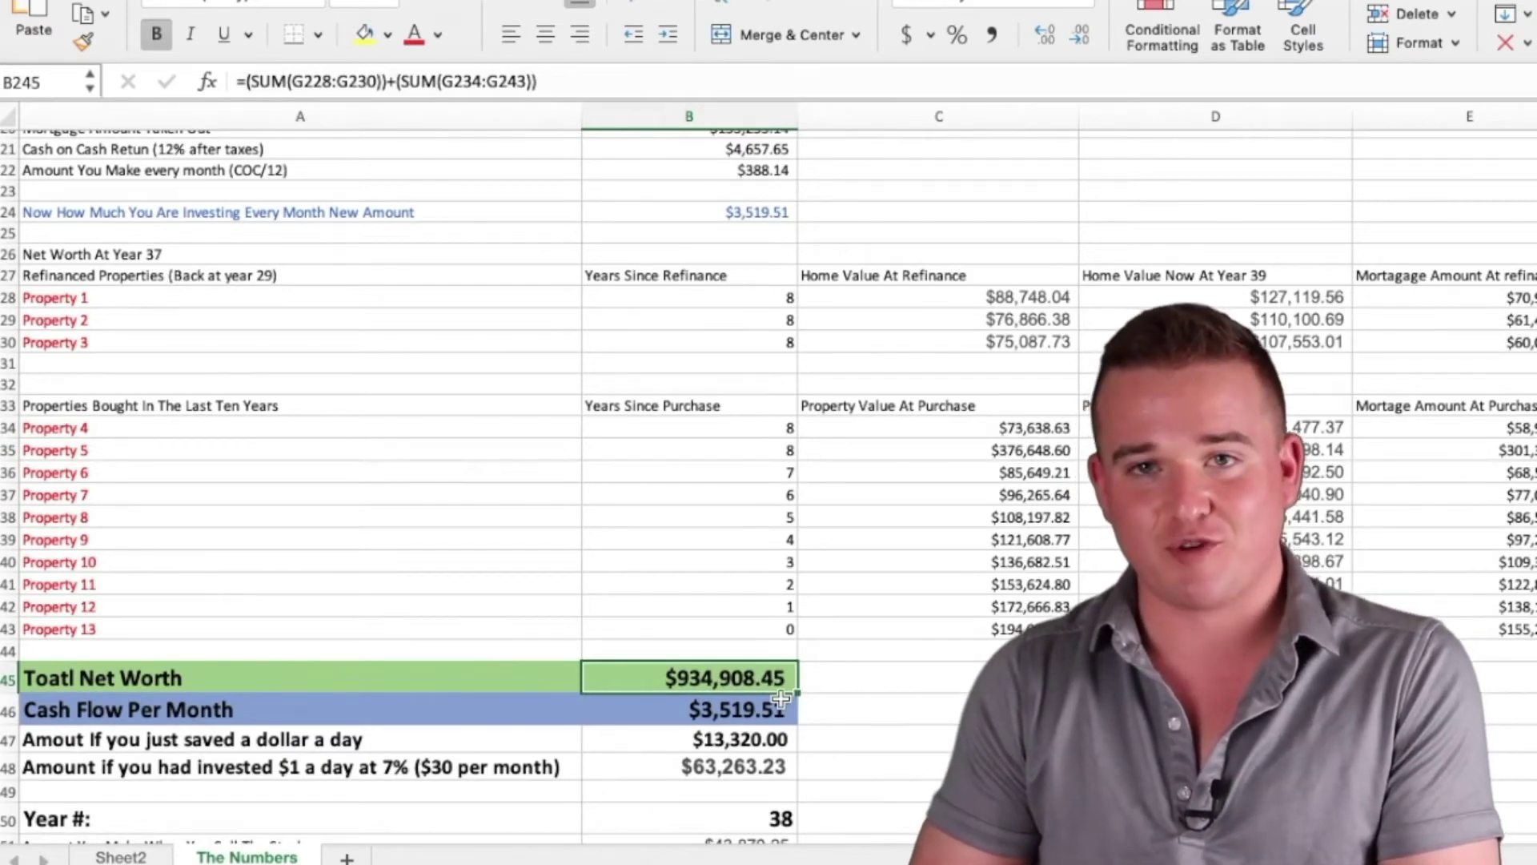
scroll(819, 687, "down", 2)
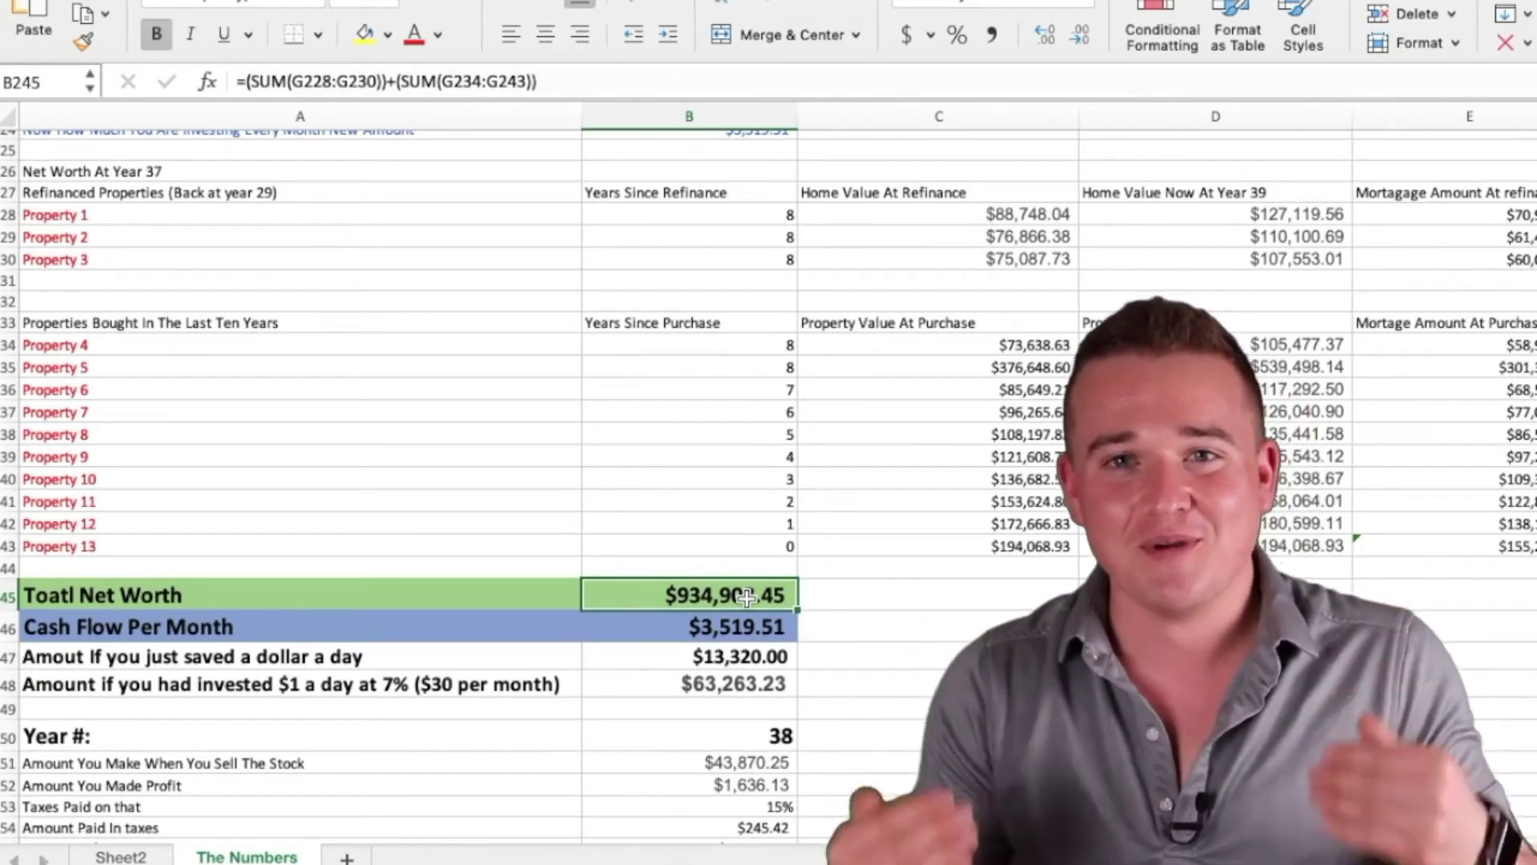
Trace Property 1's refinance figures across its row and check the amounts left on the mortgages of Properties 1 and 2
scroll(659, 385, "up", 1)
scroll(659, 384, "right", 3)
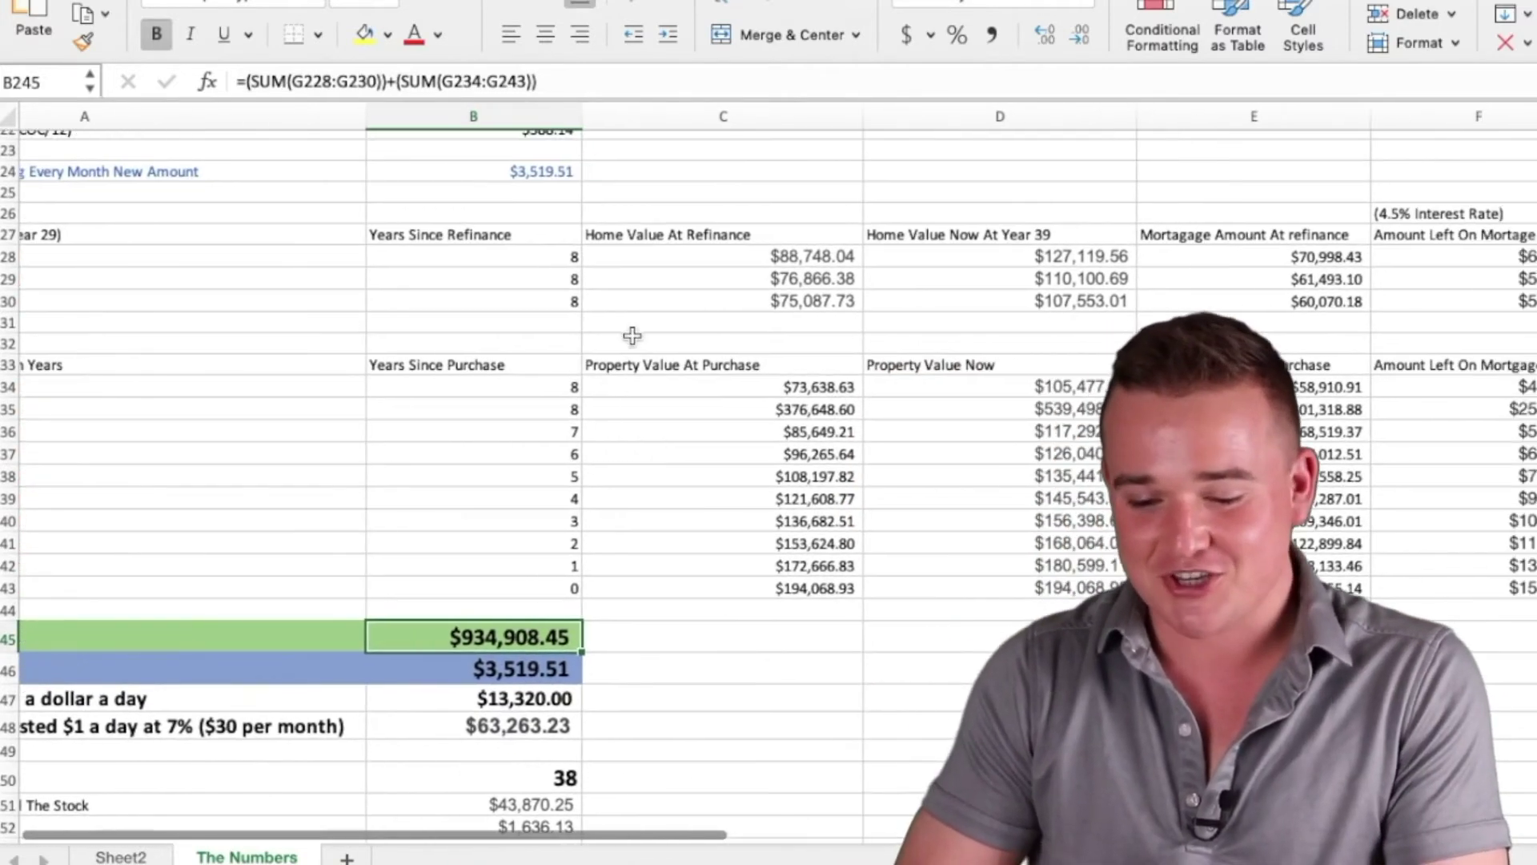
left_click(761, 265)
key("Right")
key("Right")
key("Right")
key("Right")
key("Right")
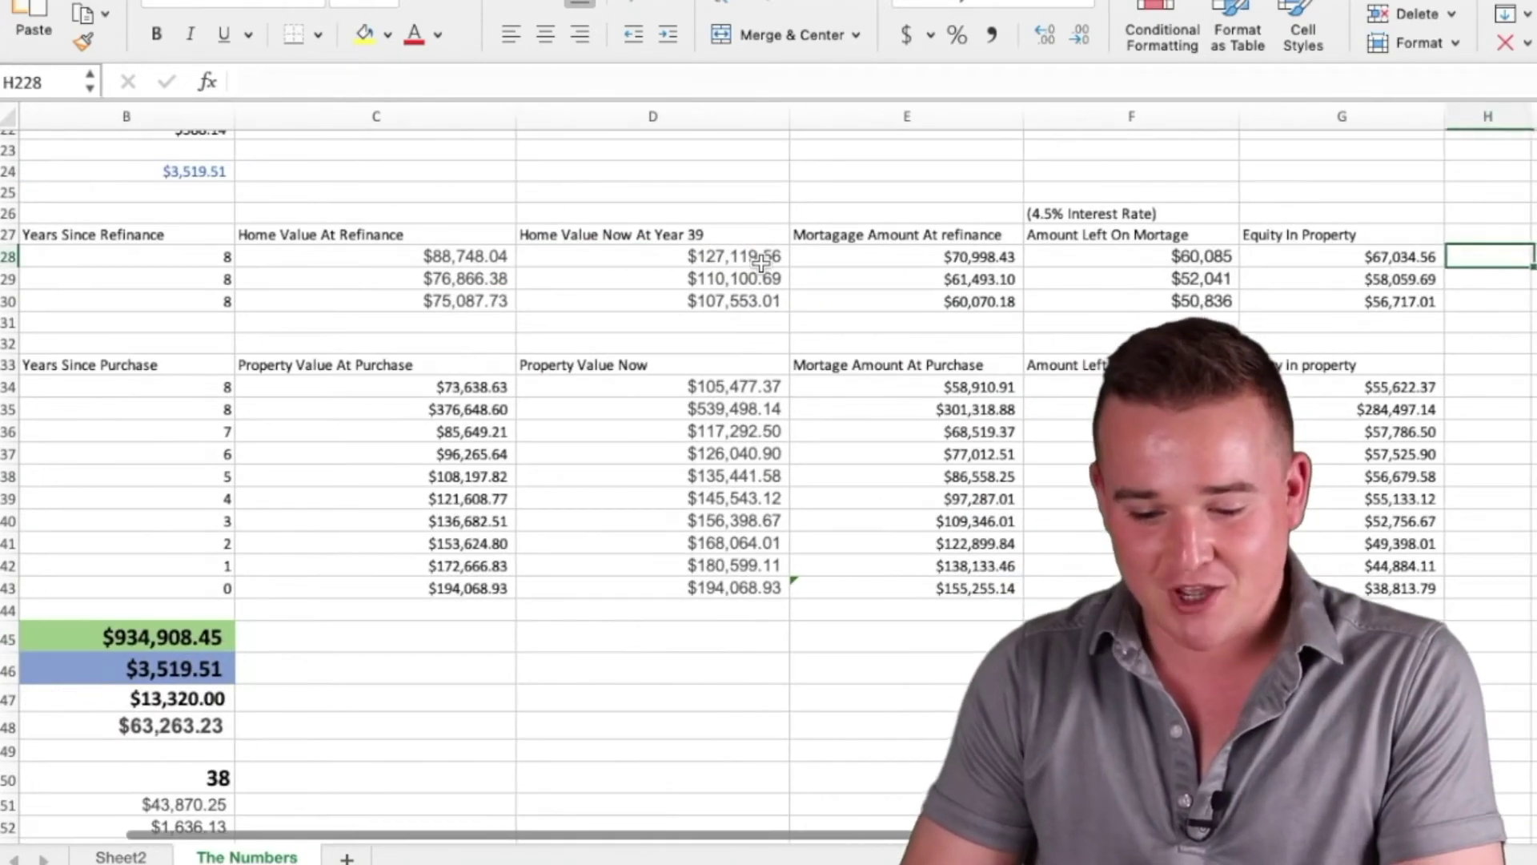
key("Left")
key("Left")
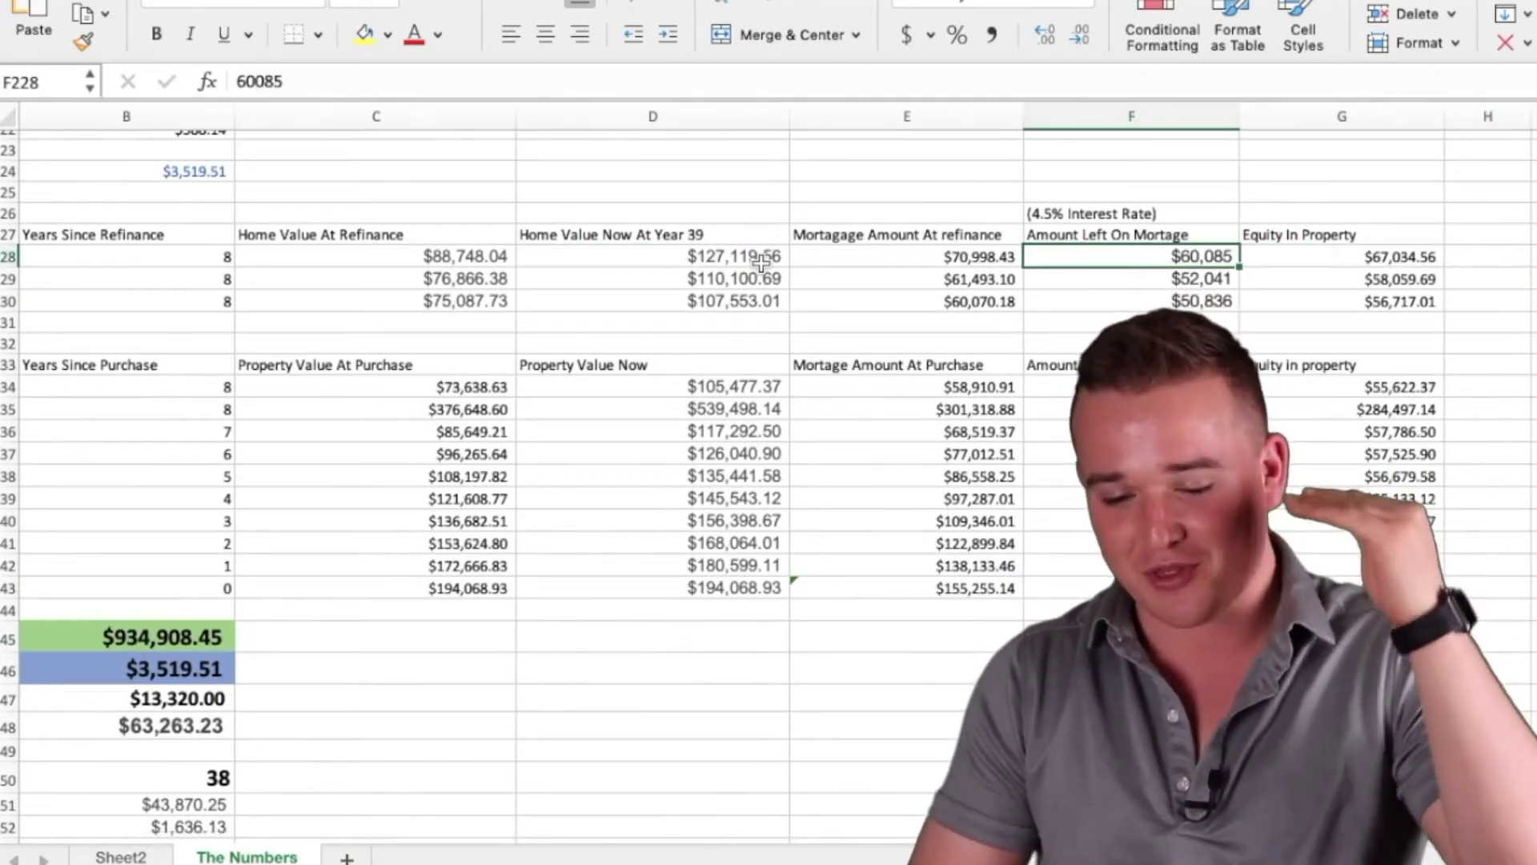
key("Down")
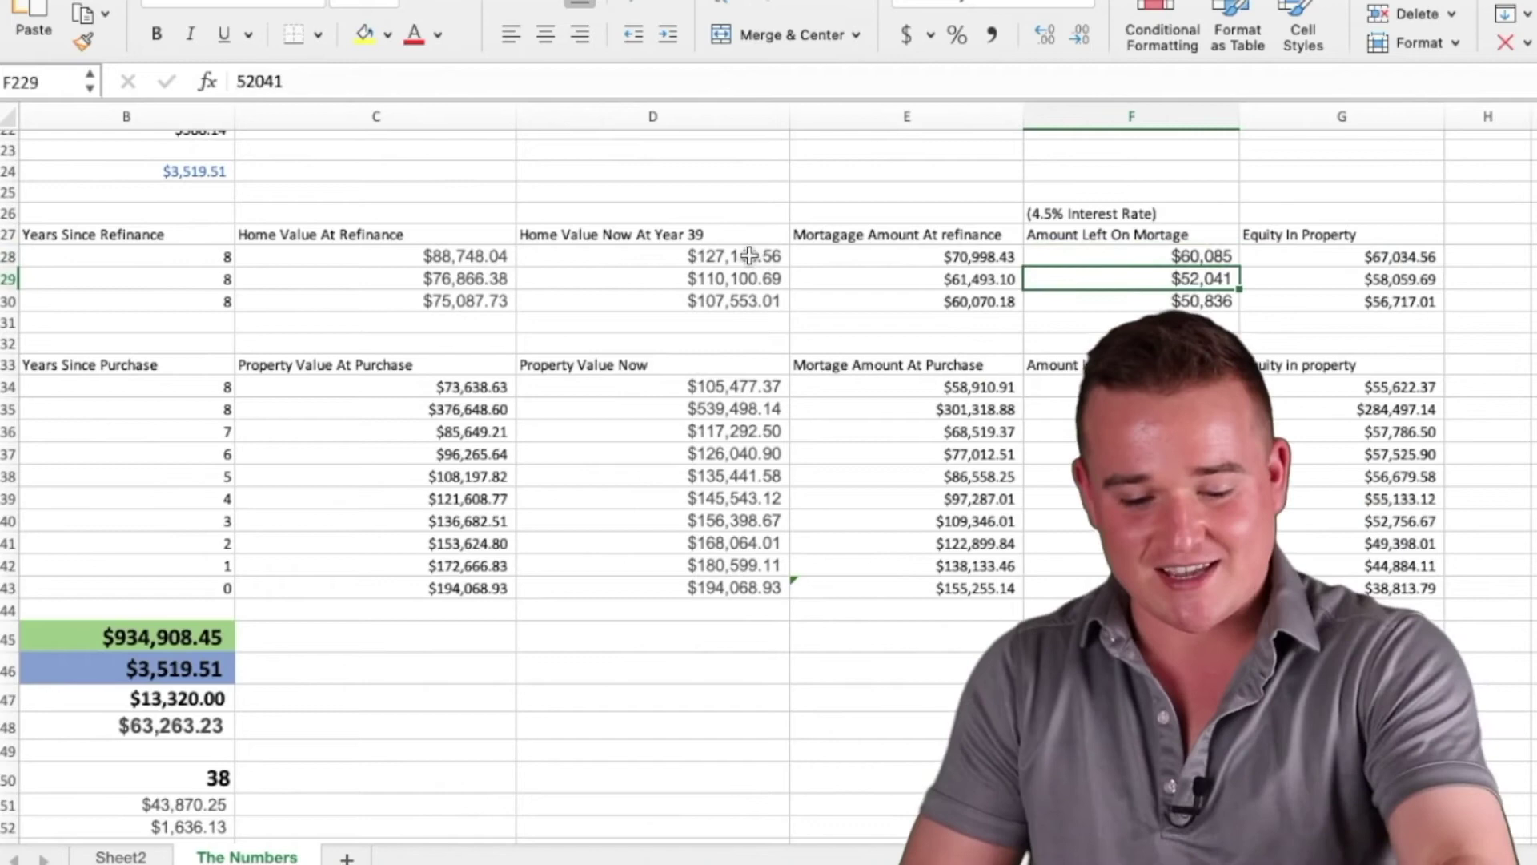
Recheck the current values of Properties 4 and 5 and Property 5's mortgage amount at purchase
left_click(640, 386)
key("Down")
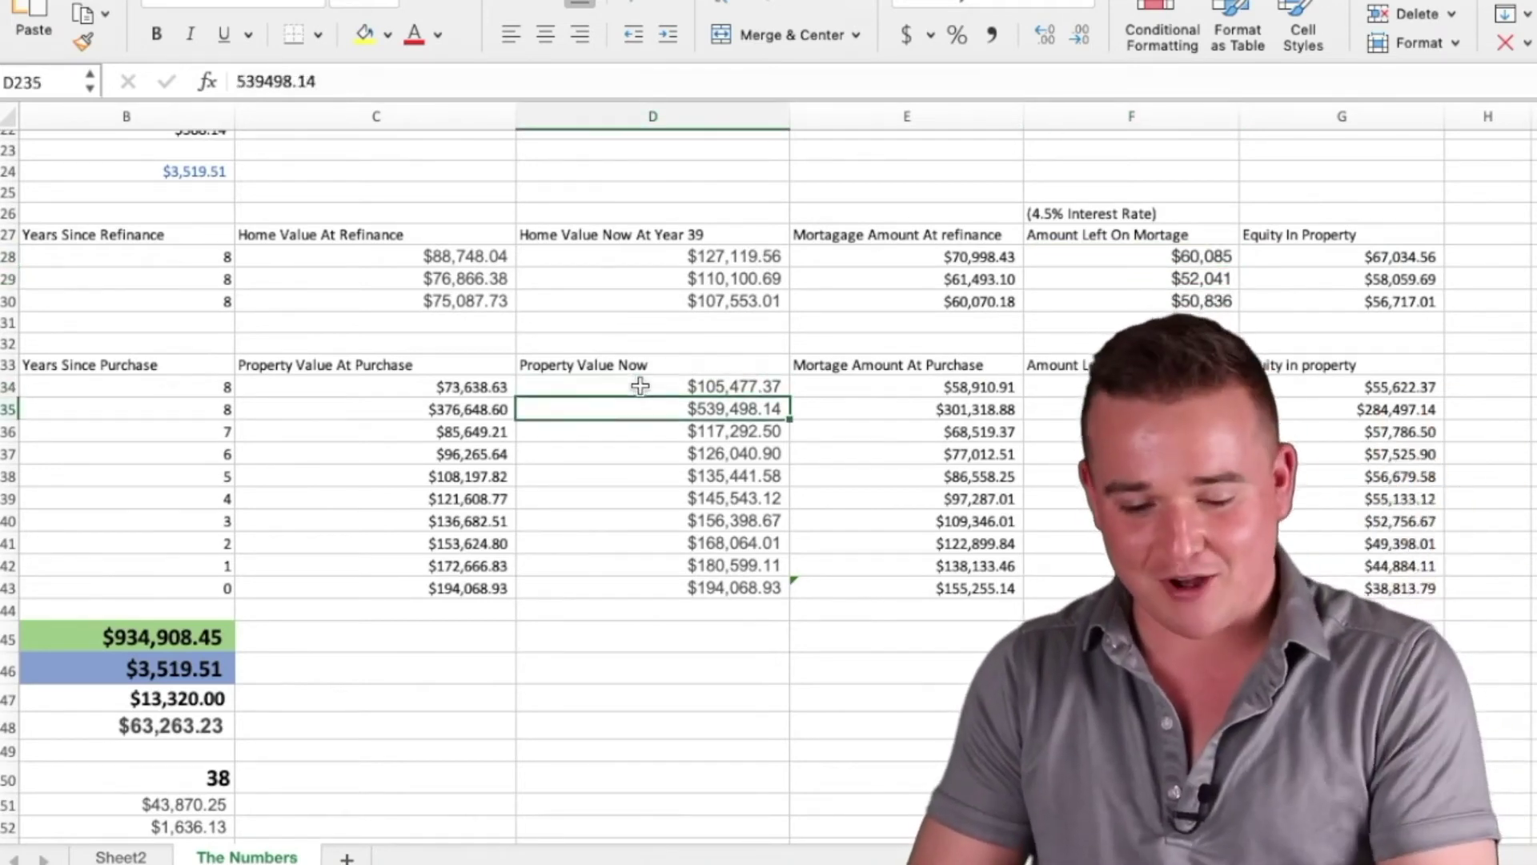
key("Right")
Review the total net worth and cash flow per month in the year 37 summary
scroll(638, 385, "left", 5)
scroll(716, 426, "left", 2)
scroll(717, 425, "down", 5)
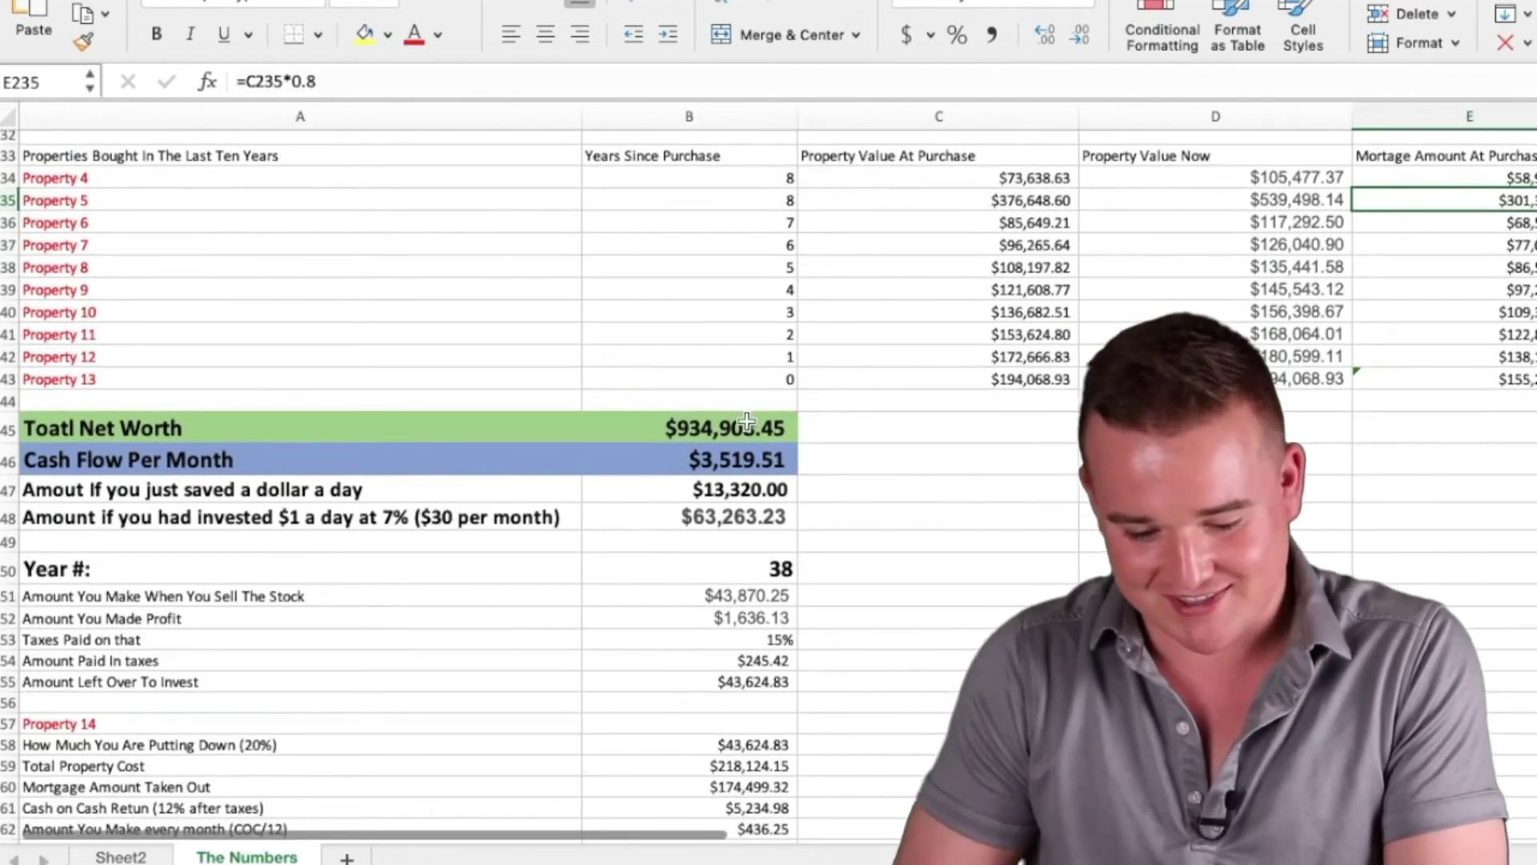
scroll(653, 437, "down", 3)
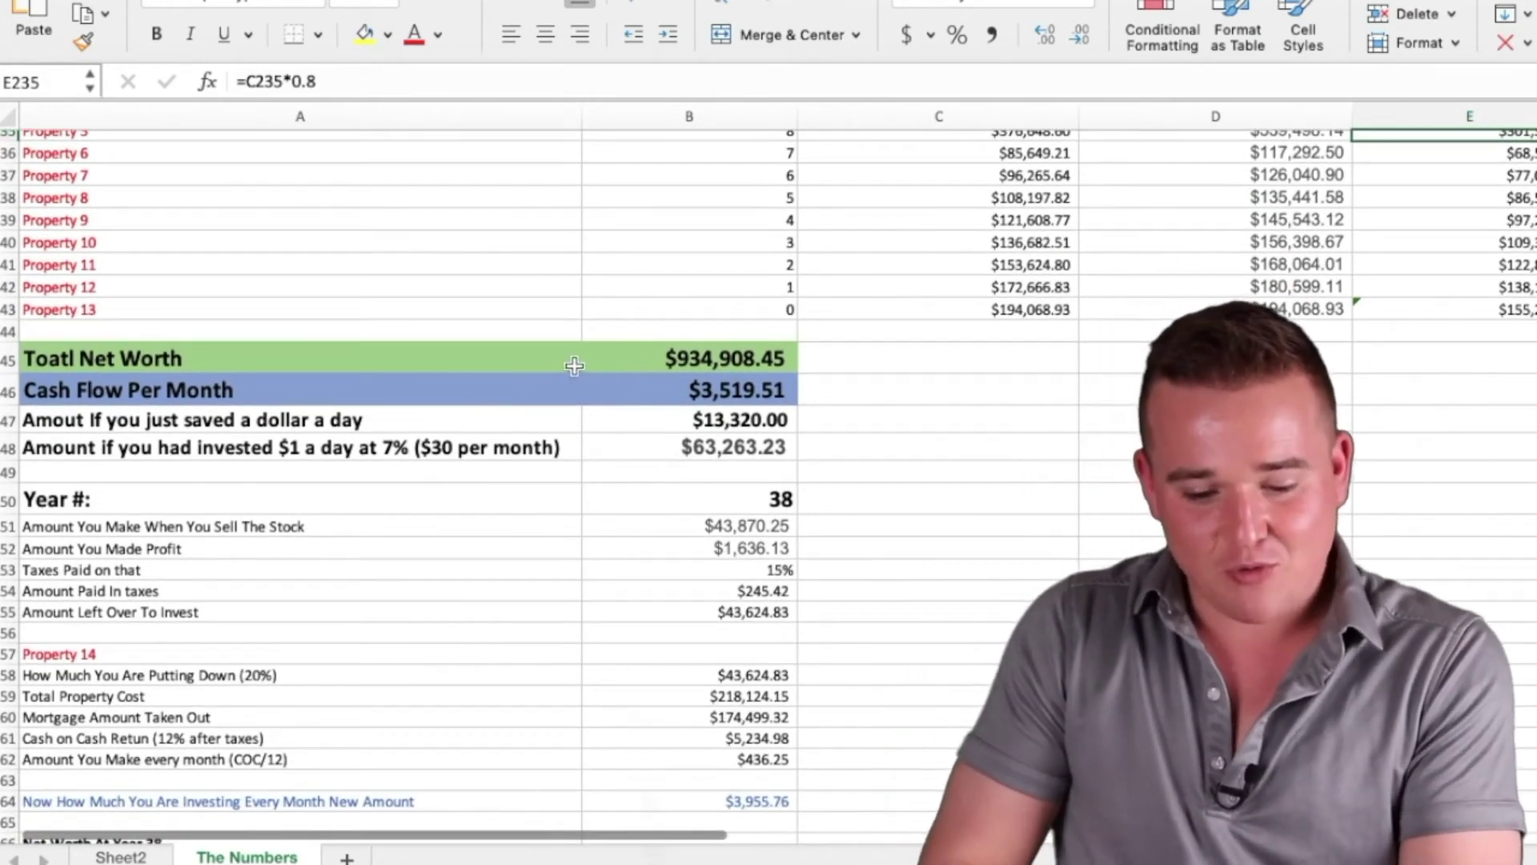
left_click(653, 365)
left_click(650, 389)
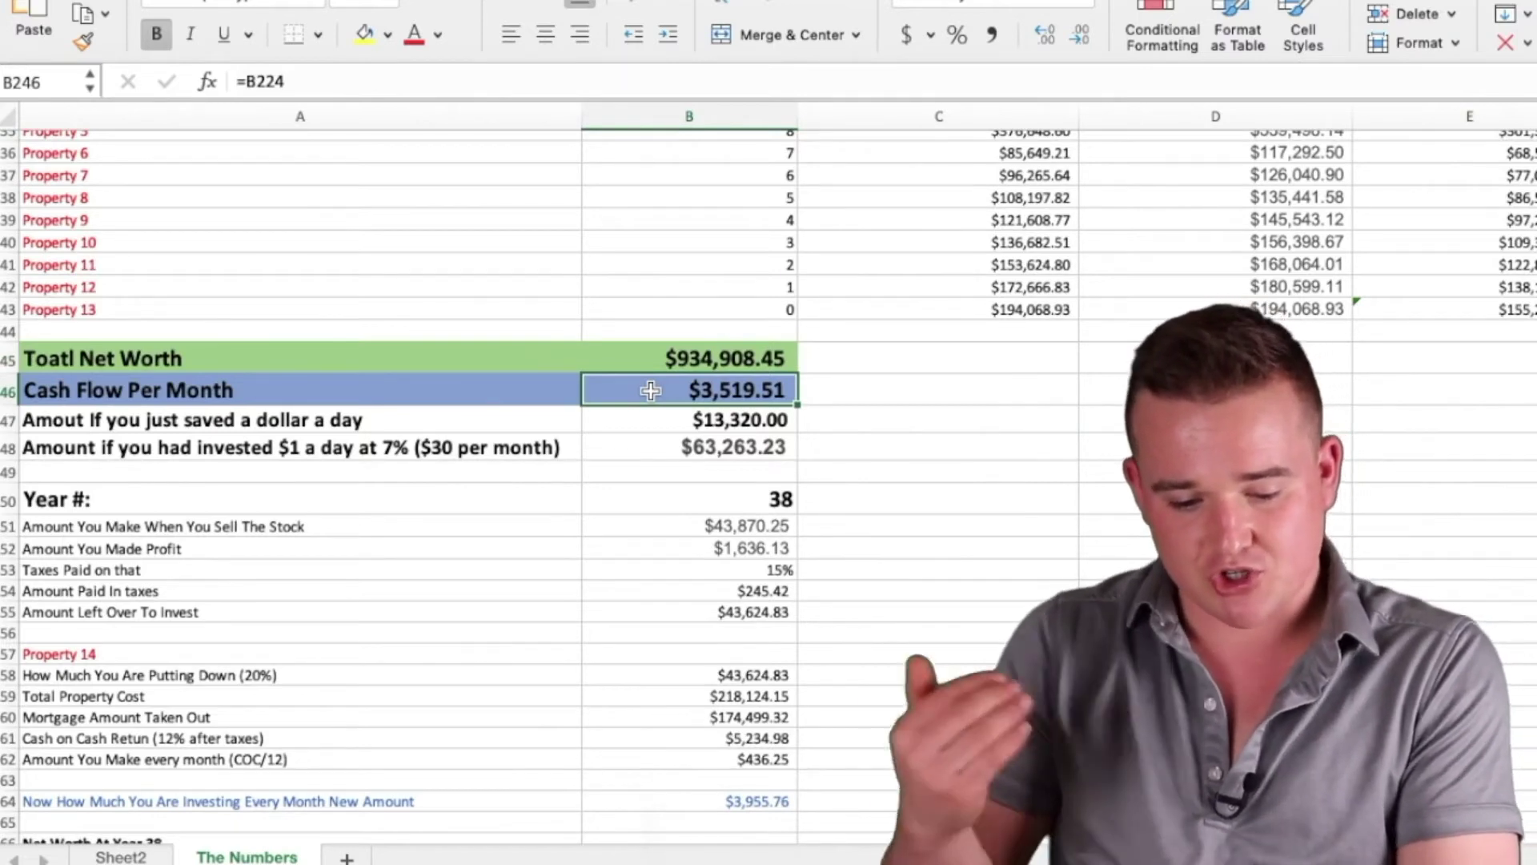
Compare the amount from just saving a dollar a day with the amount from investing $1 a day at 7%
scroll(590, 450, "down", 1)
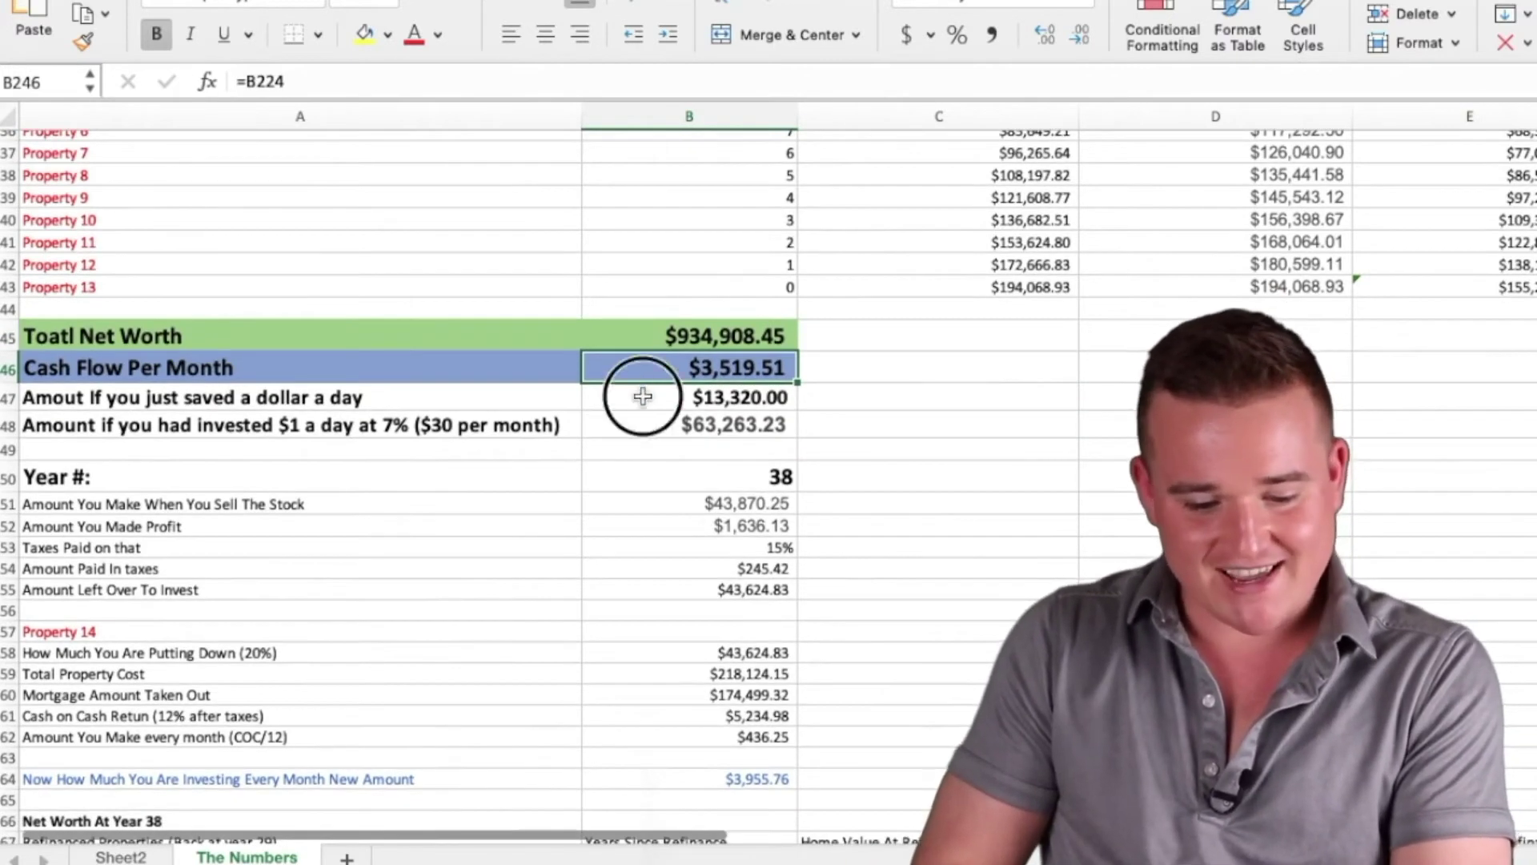
left_click(643, 396)
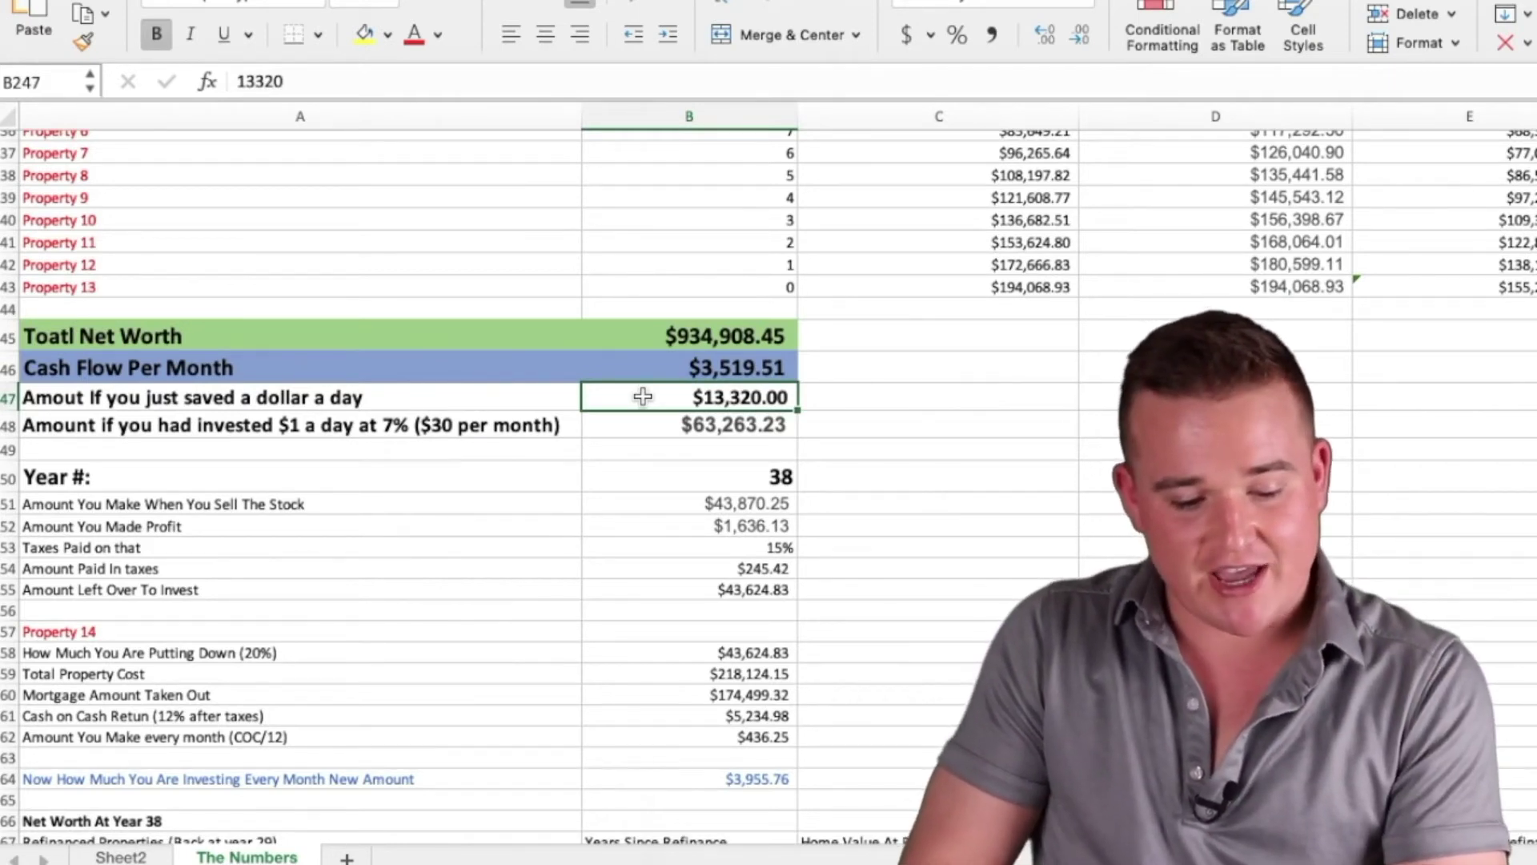
key("Down")
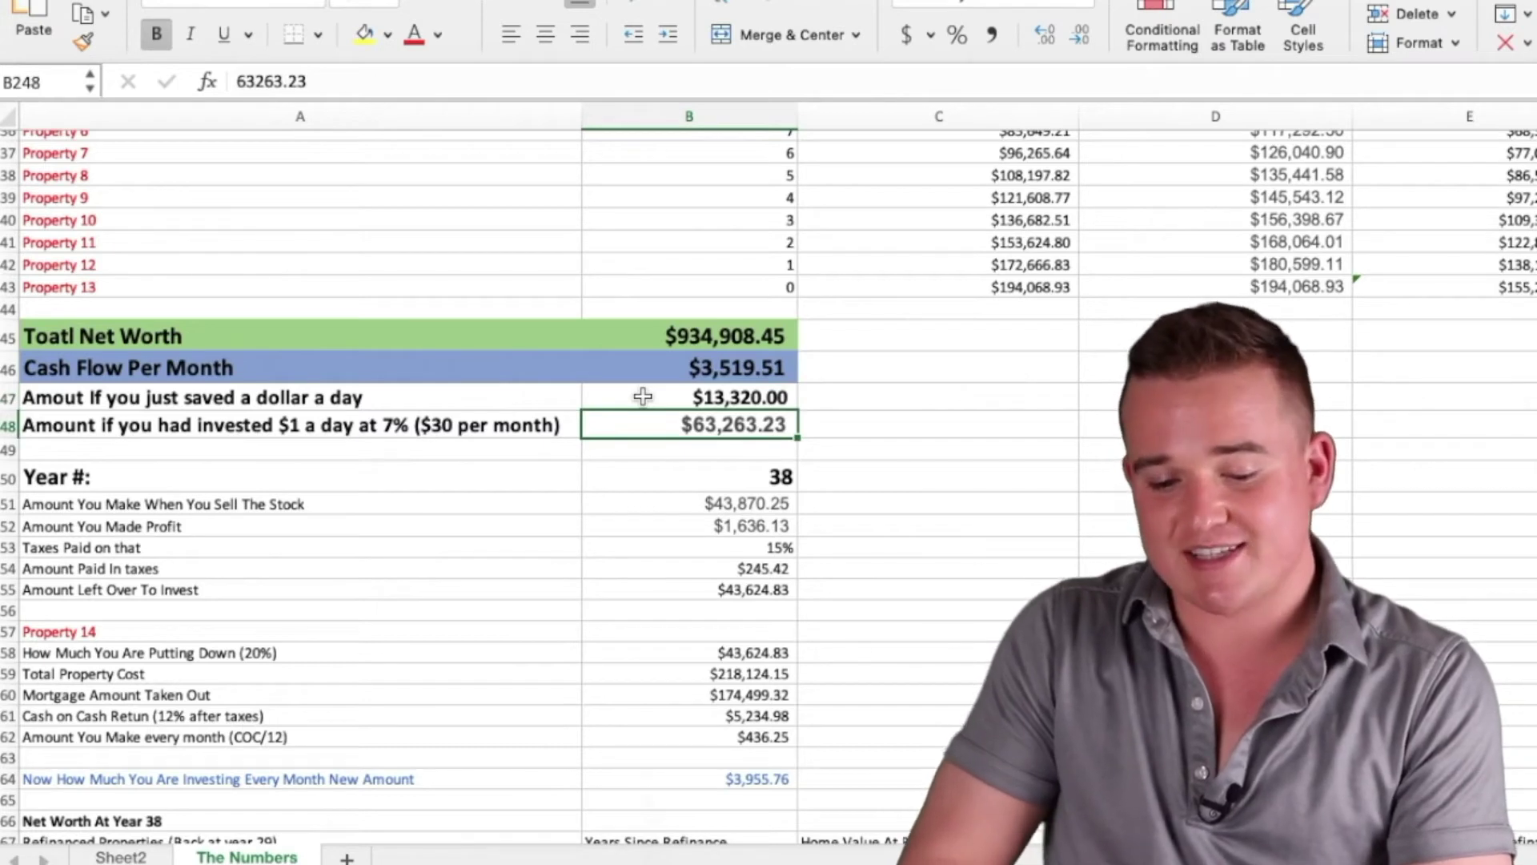
key("Up")
key("Up")
key("Up")
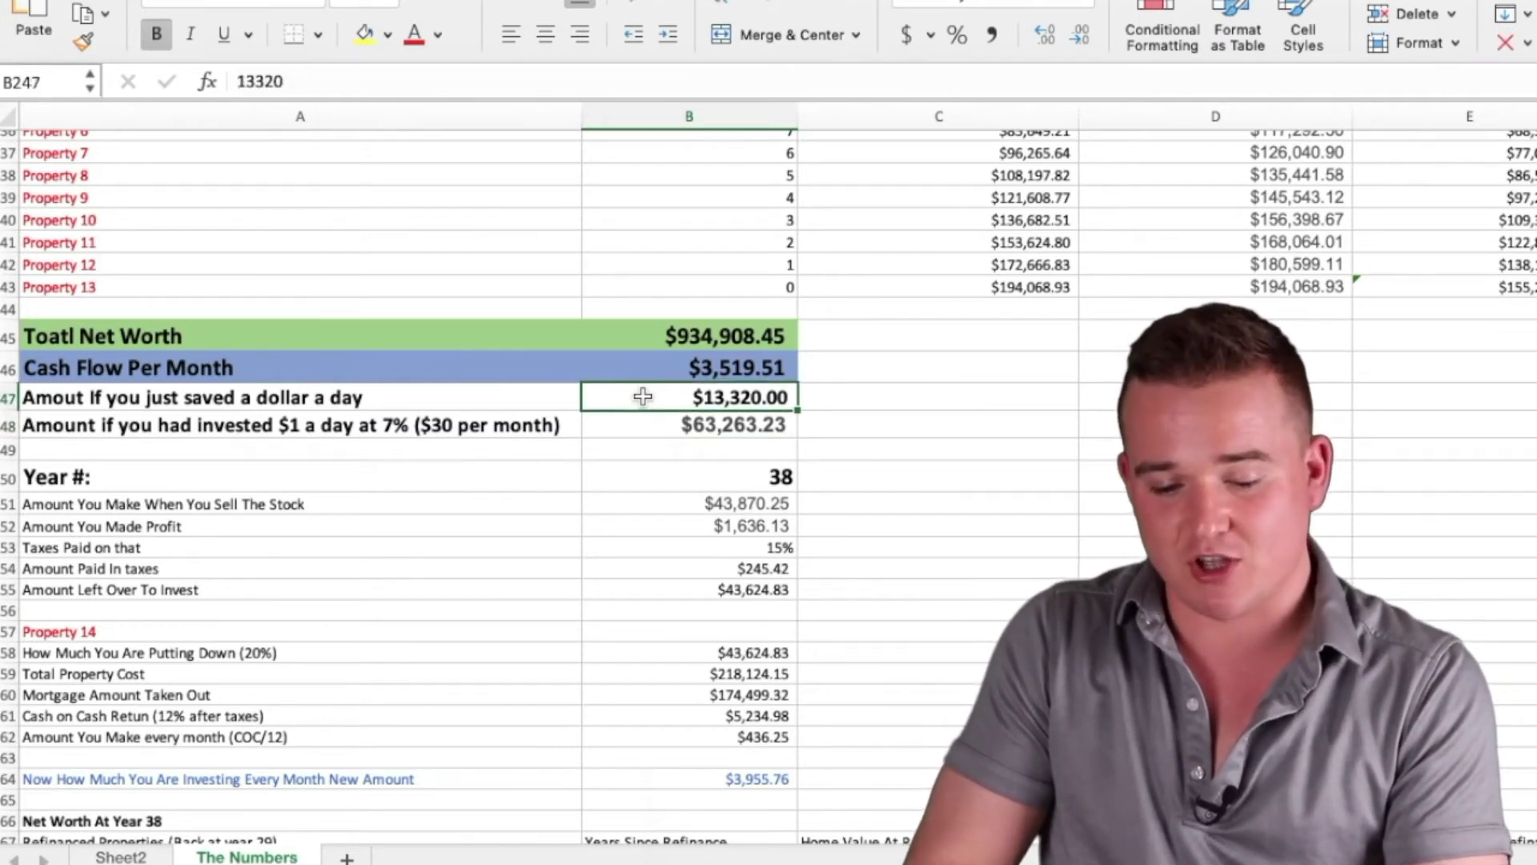
key("Down")
key("Down")
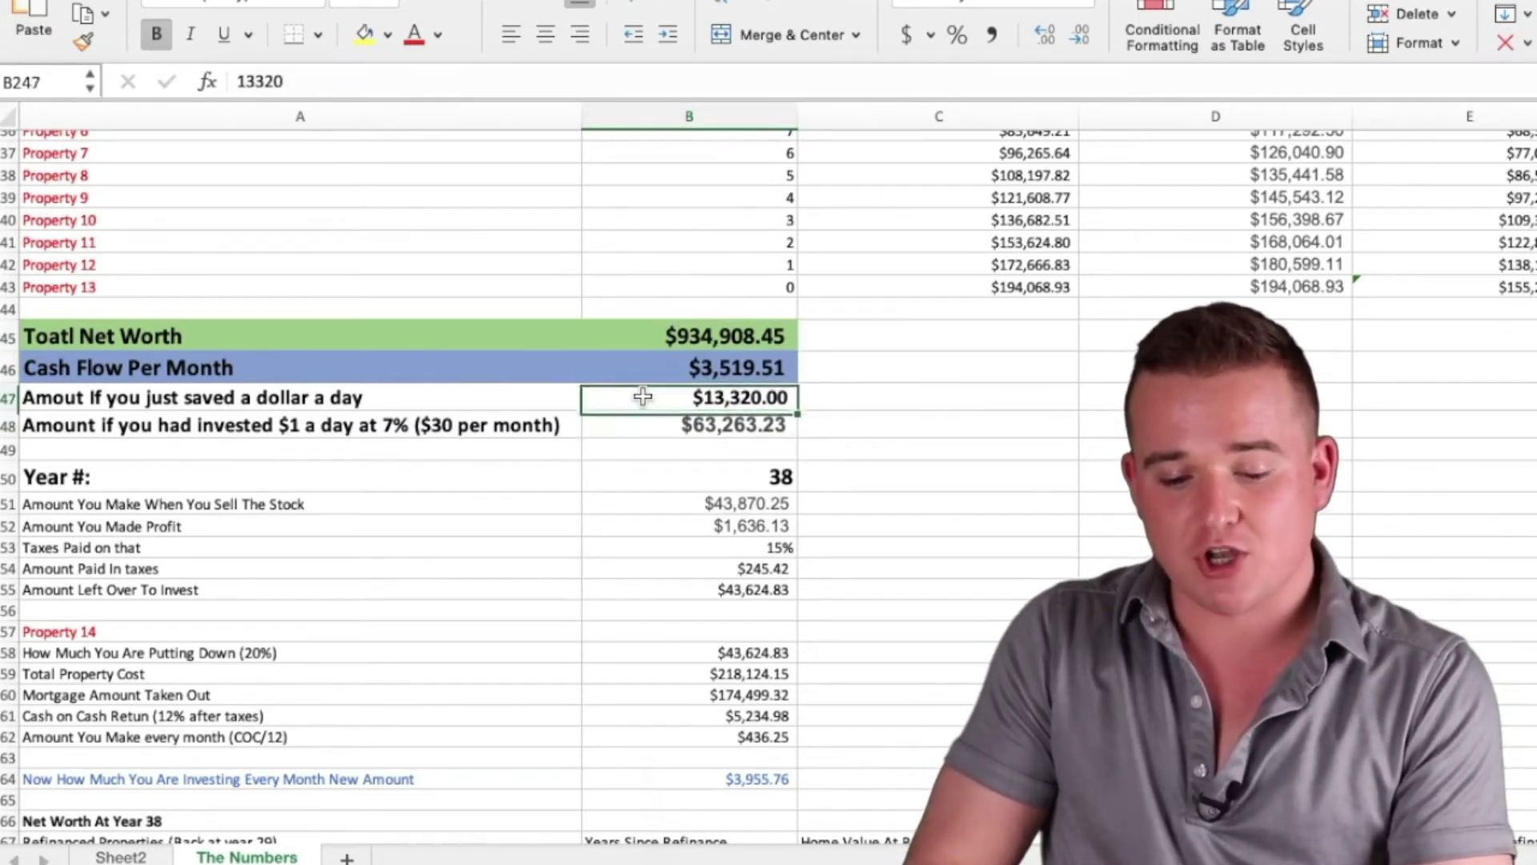
Revisit the total net worth and its label, plus the cash flow per month in the summary
key("Up")
key("Up")
key("Left")
key("Right")
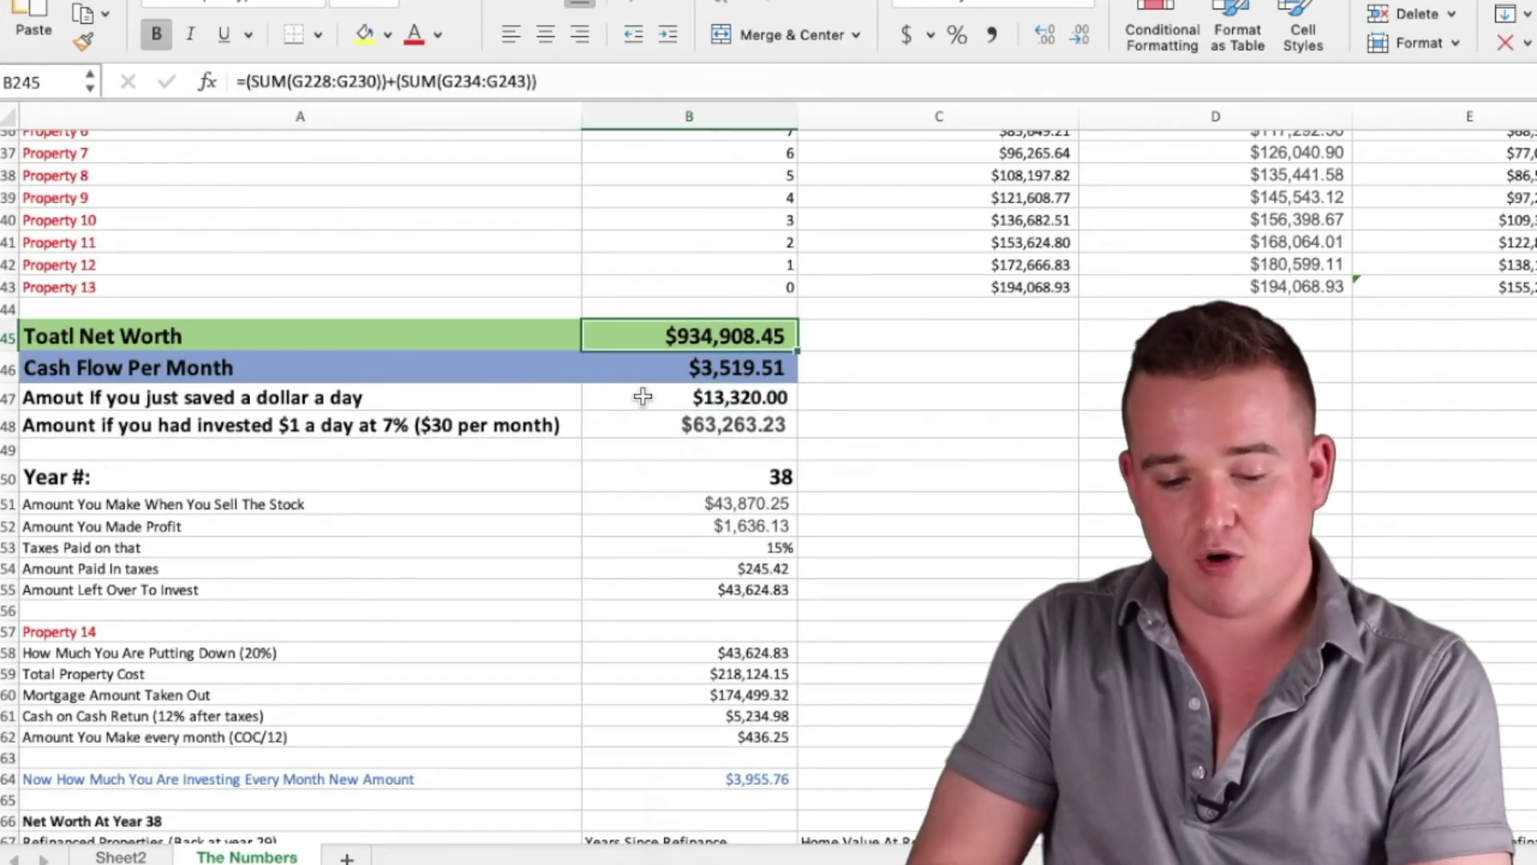
key("Left")
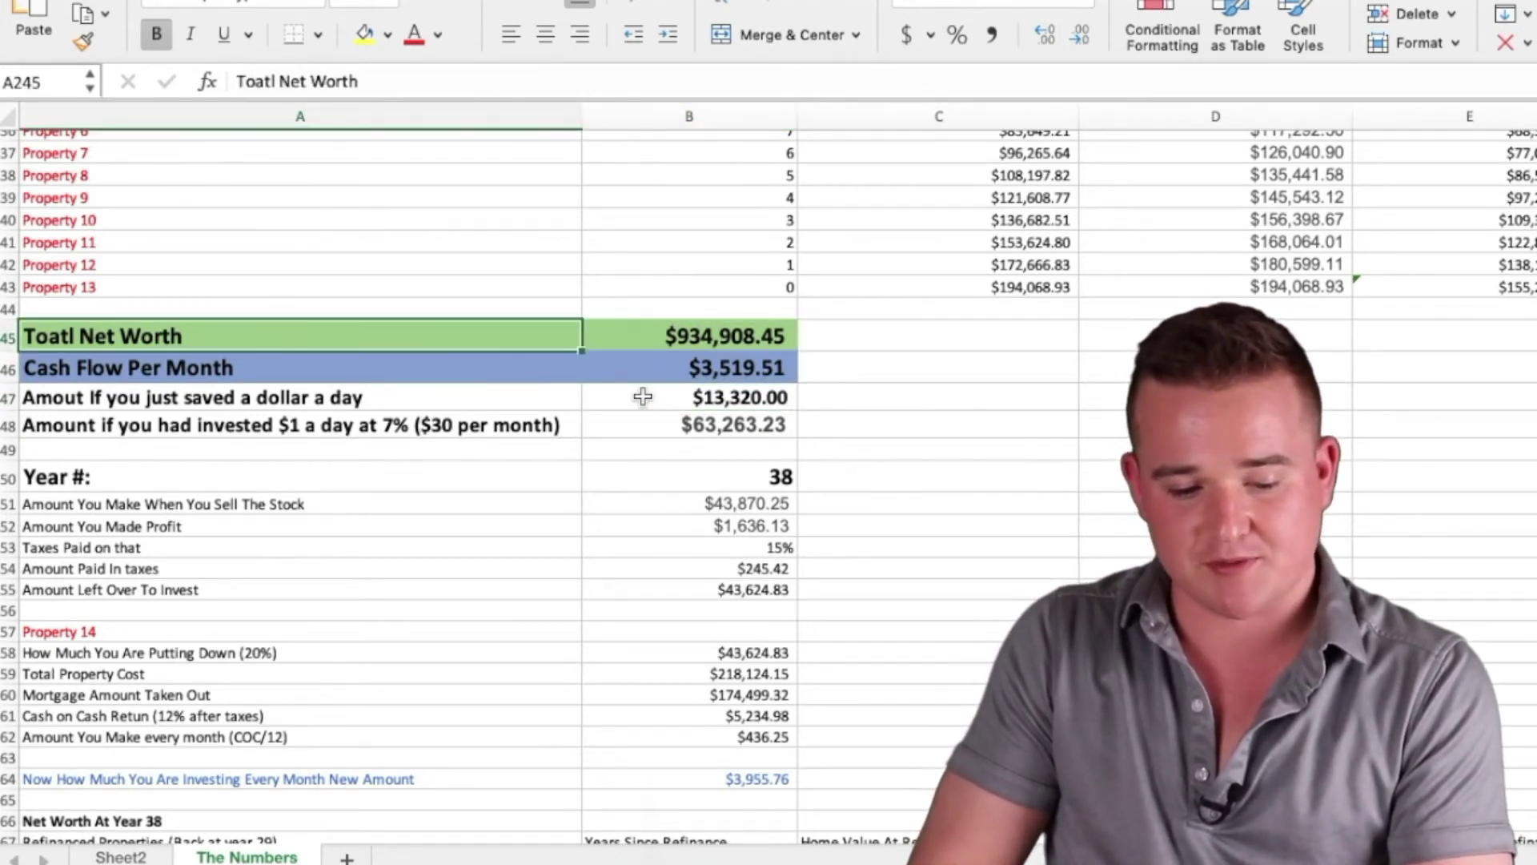
key("Right")
key("Down")
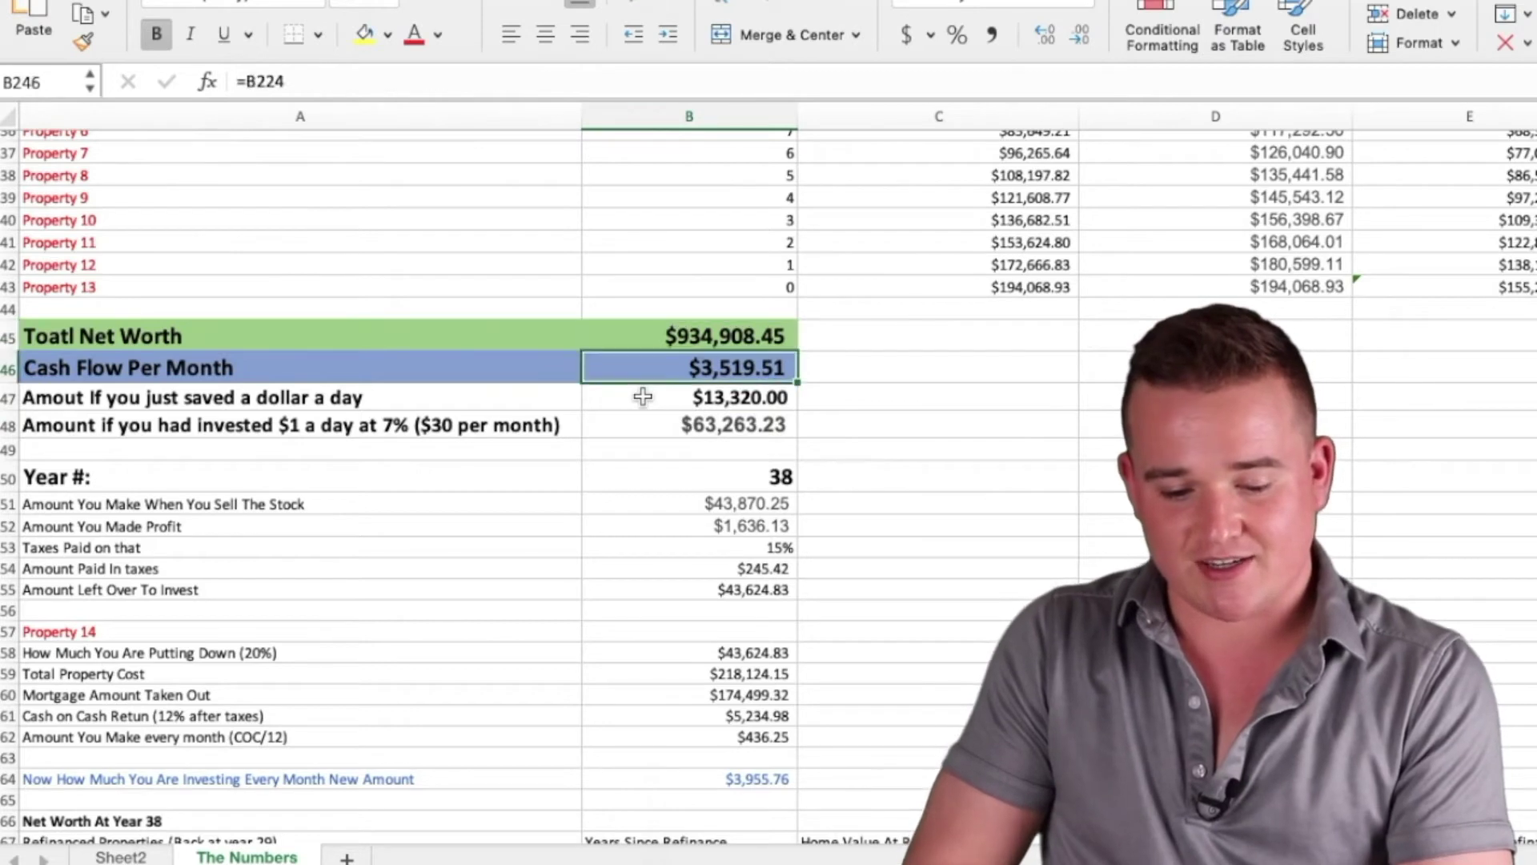
Compare the dollar-a-day savings and 7% investment amounts against the year 37 total net worth and monthly cash flow
key("Down")
key("Down")
key("Up")
key("Up")
key("Up")
key("Down")
key("Down")
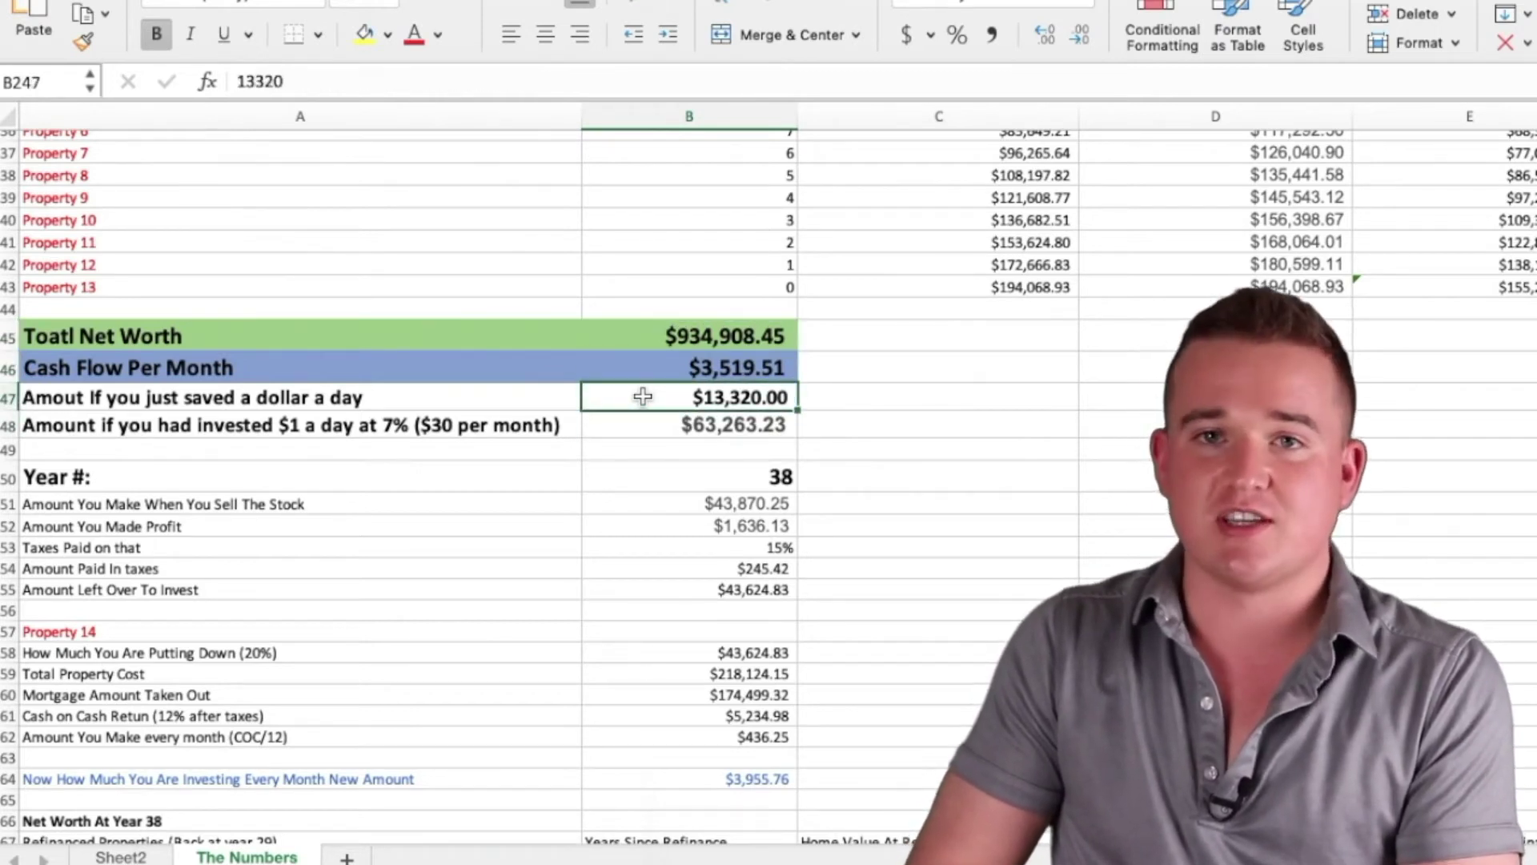
key("Up")
key("Up")
key("Up")
key("Down")
key("Down")
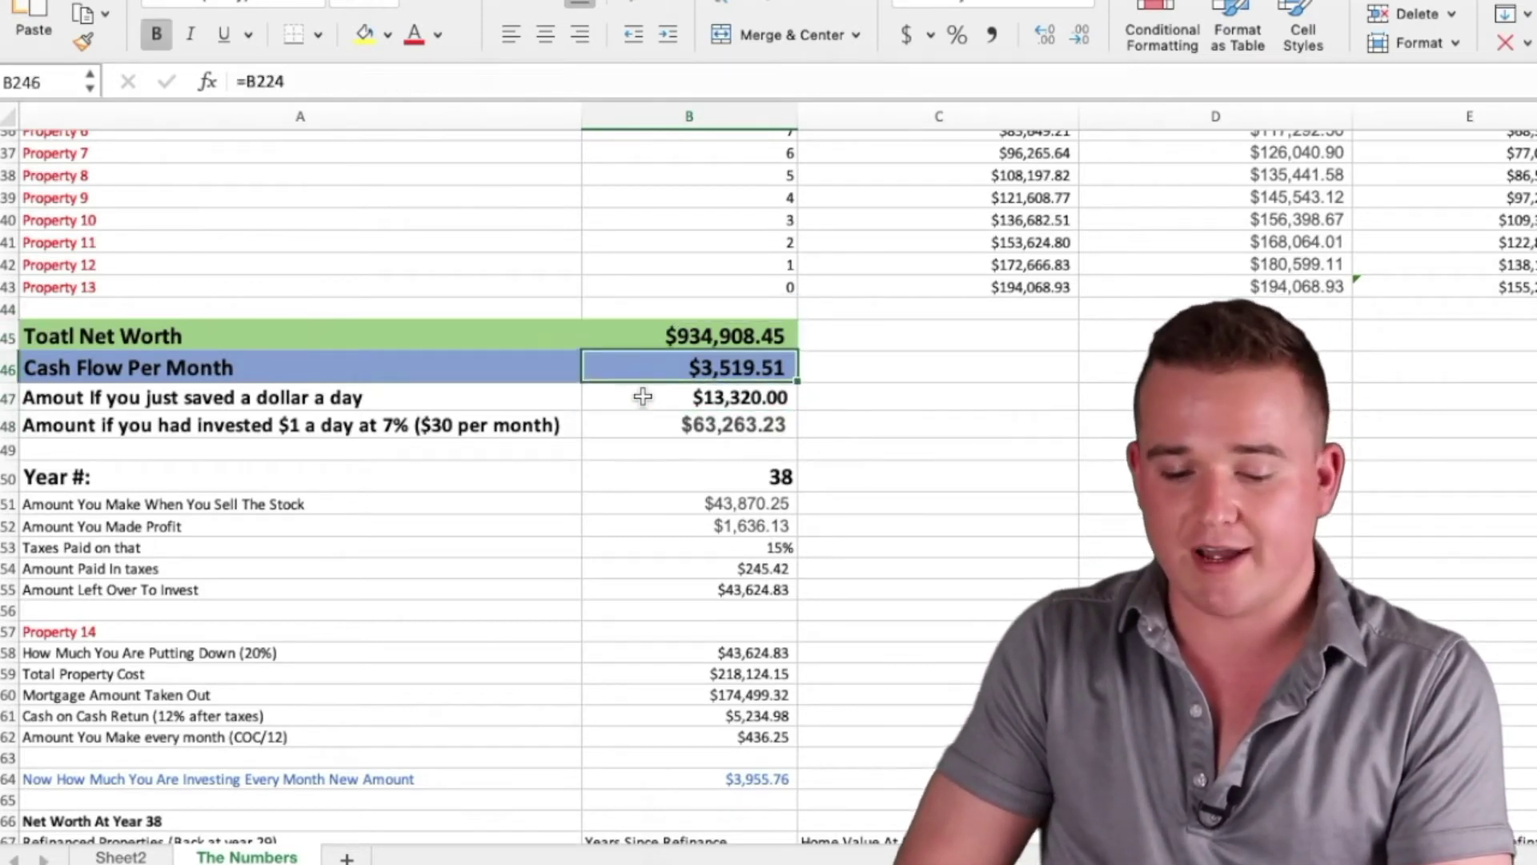
key("Down")
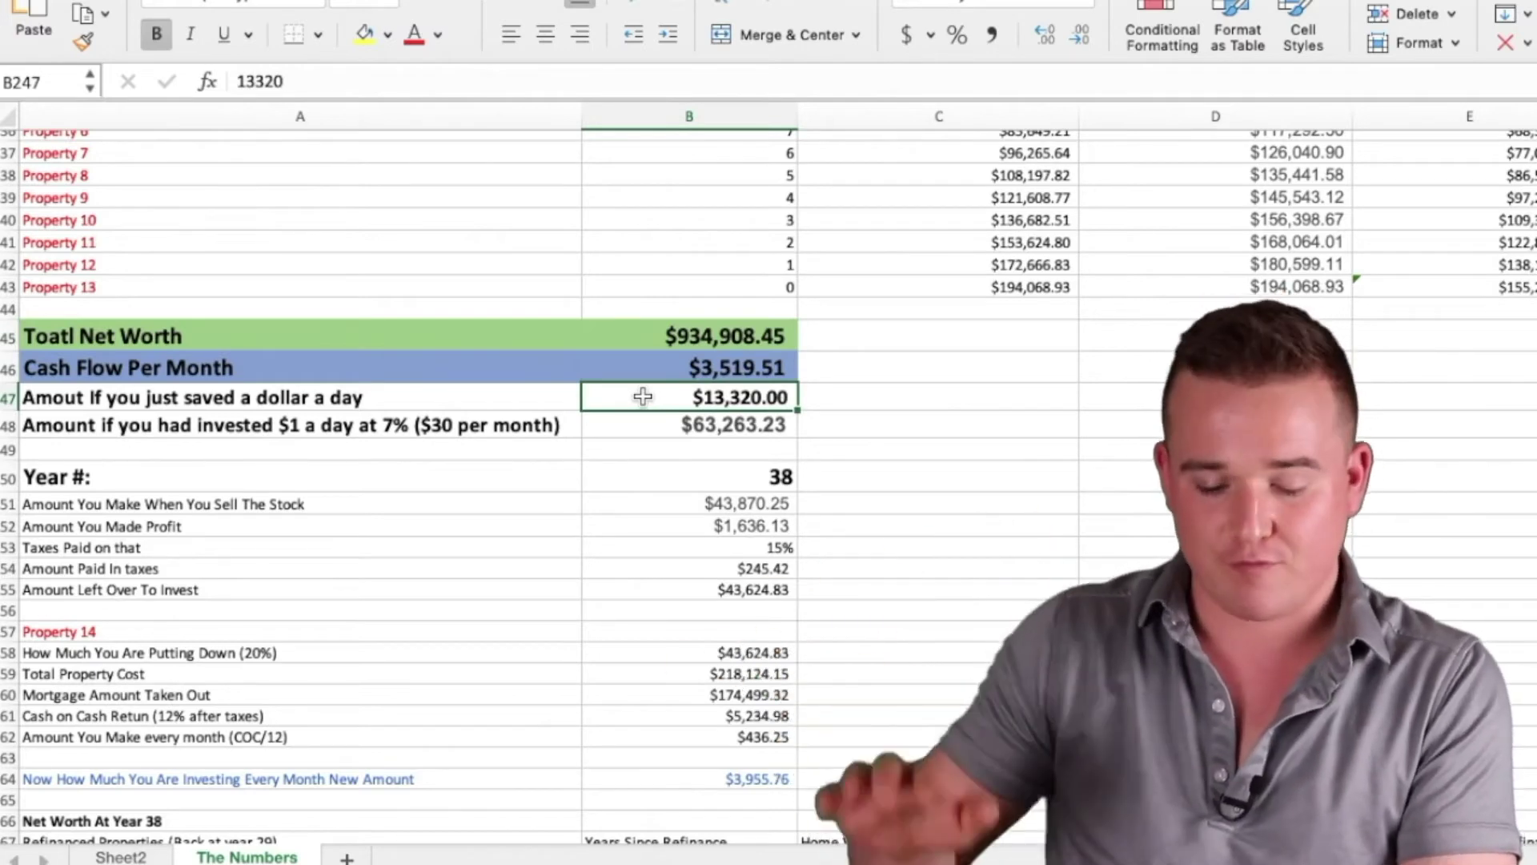
key("Down")
key("Up")
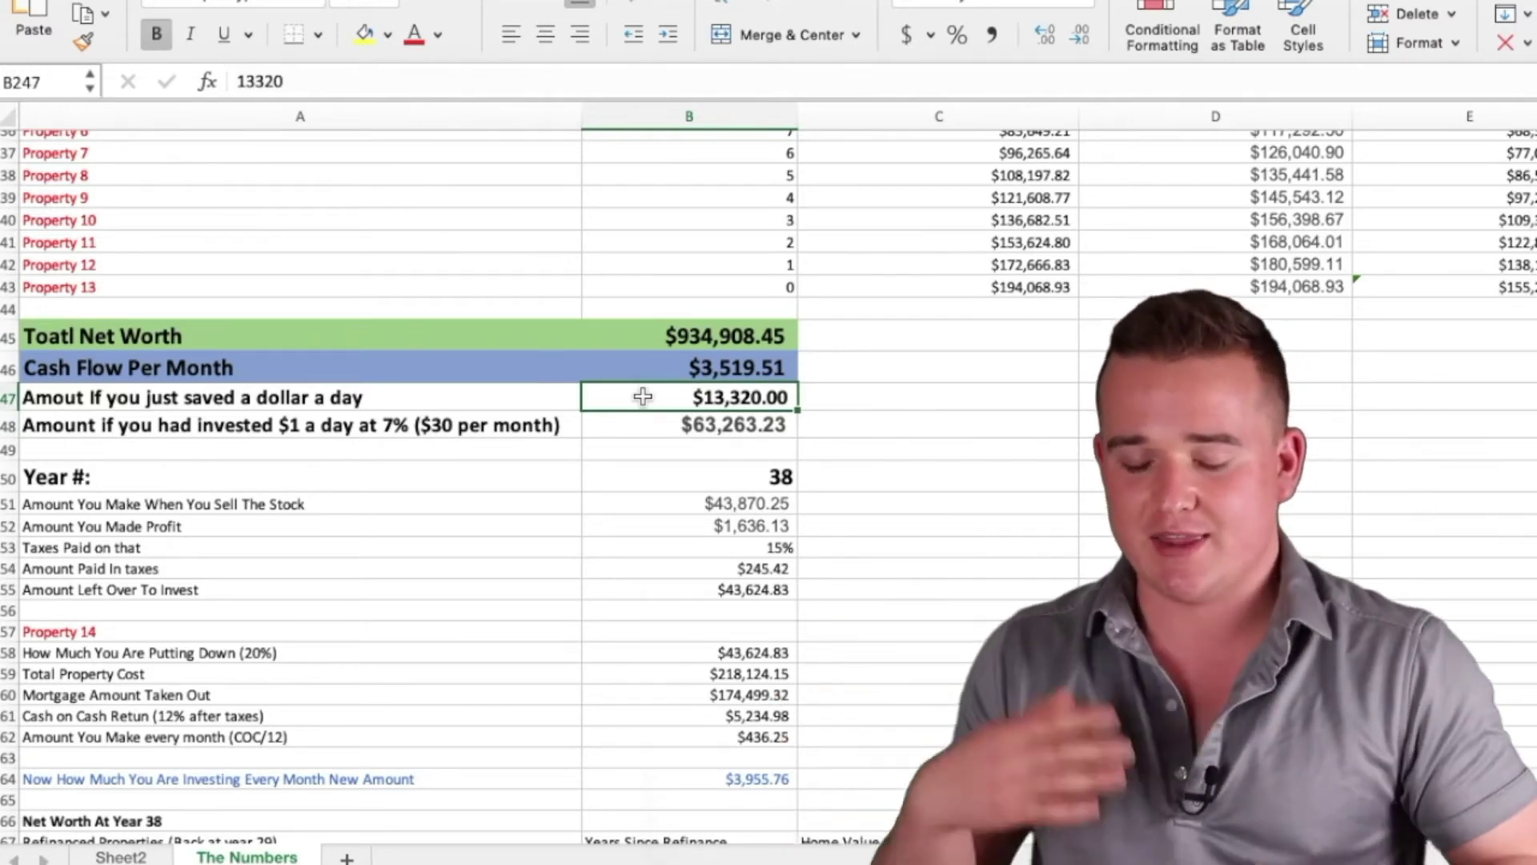
key("Up")
key("Up")
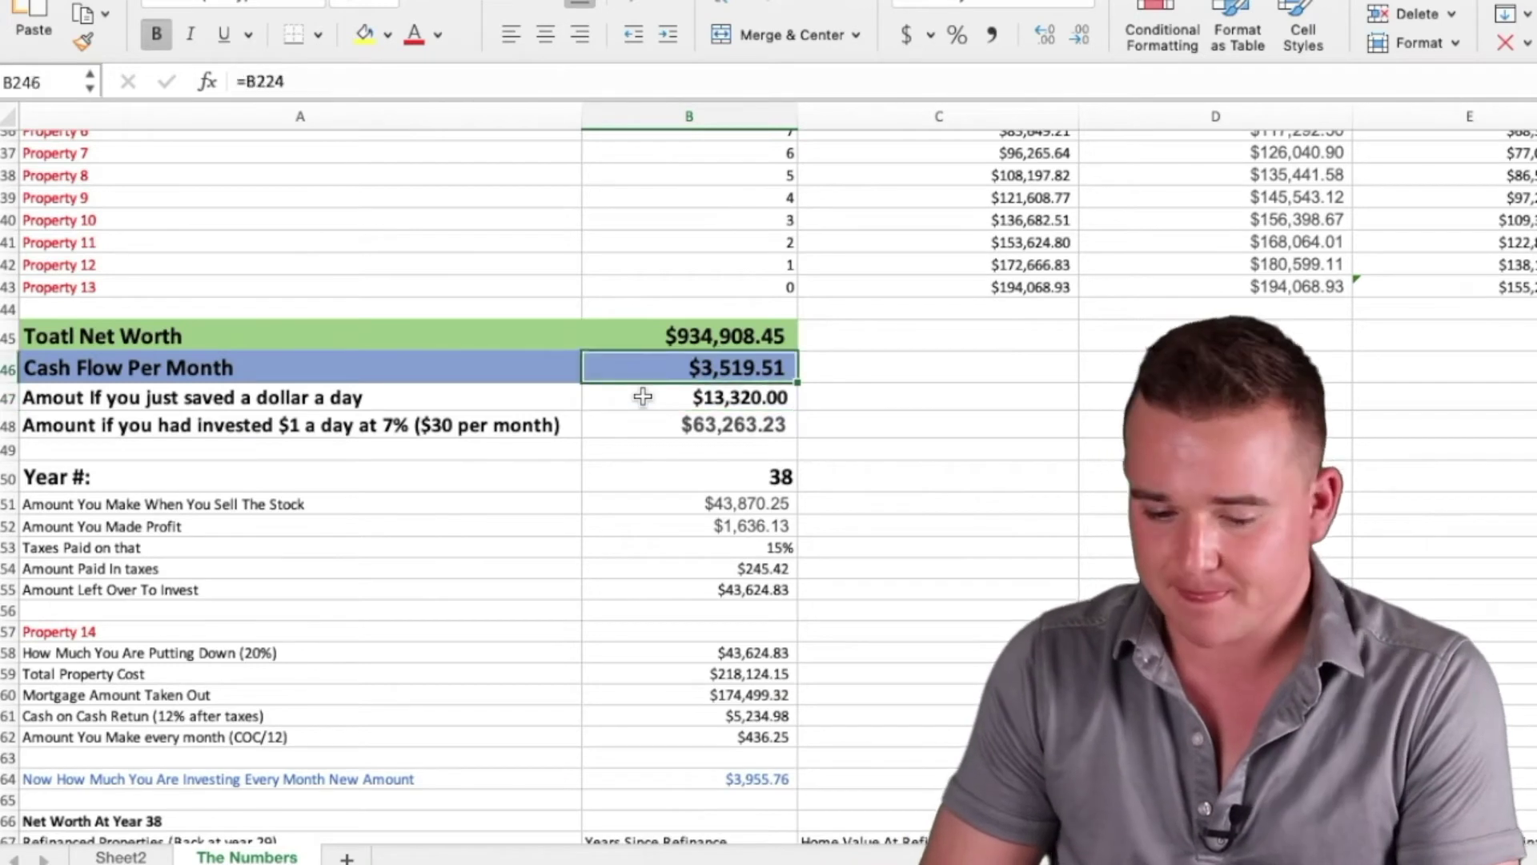
Go through the year 38 stock sale figures from the year number down to the amount paid in taxes
key("Down")
key("Down")
key("Down")
key("Down")
key("Down")
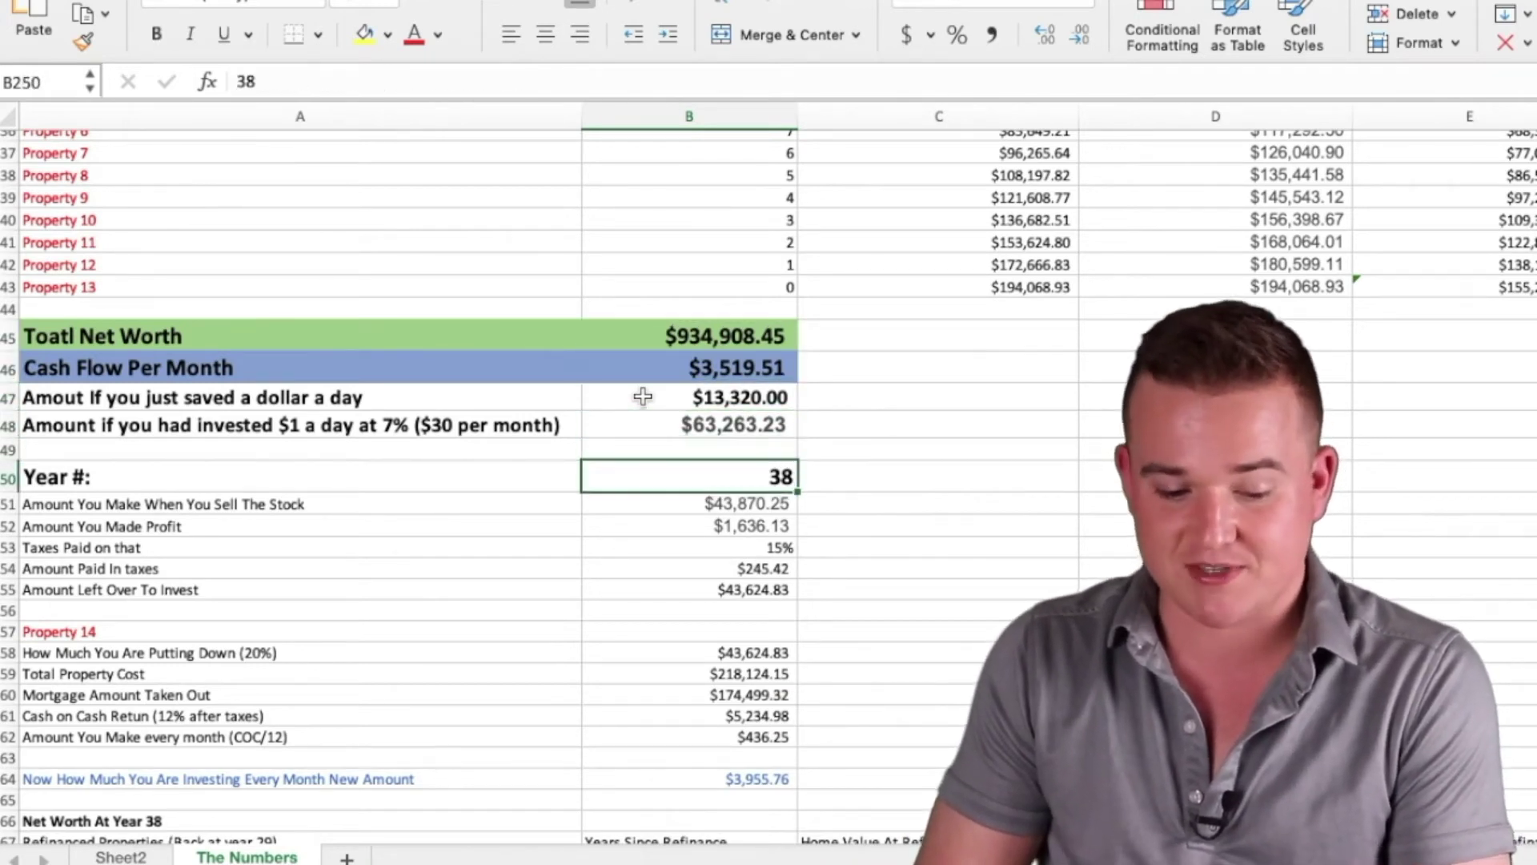
key("Down")
key("Down")
key("Down")
key("Down")
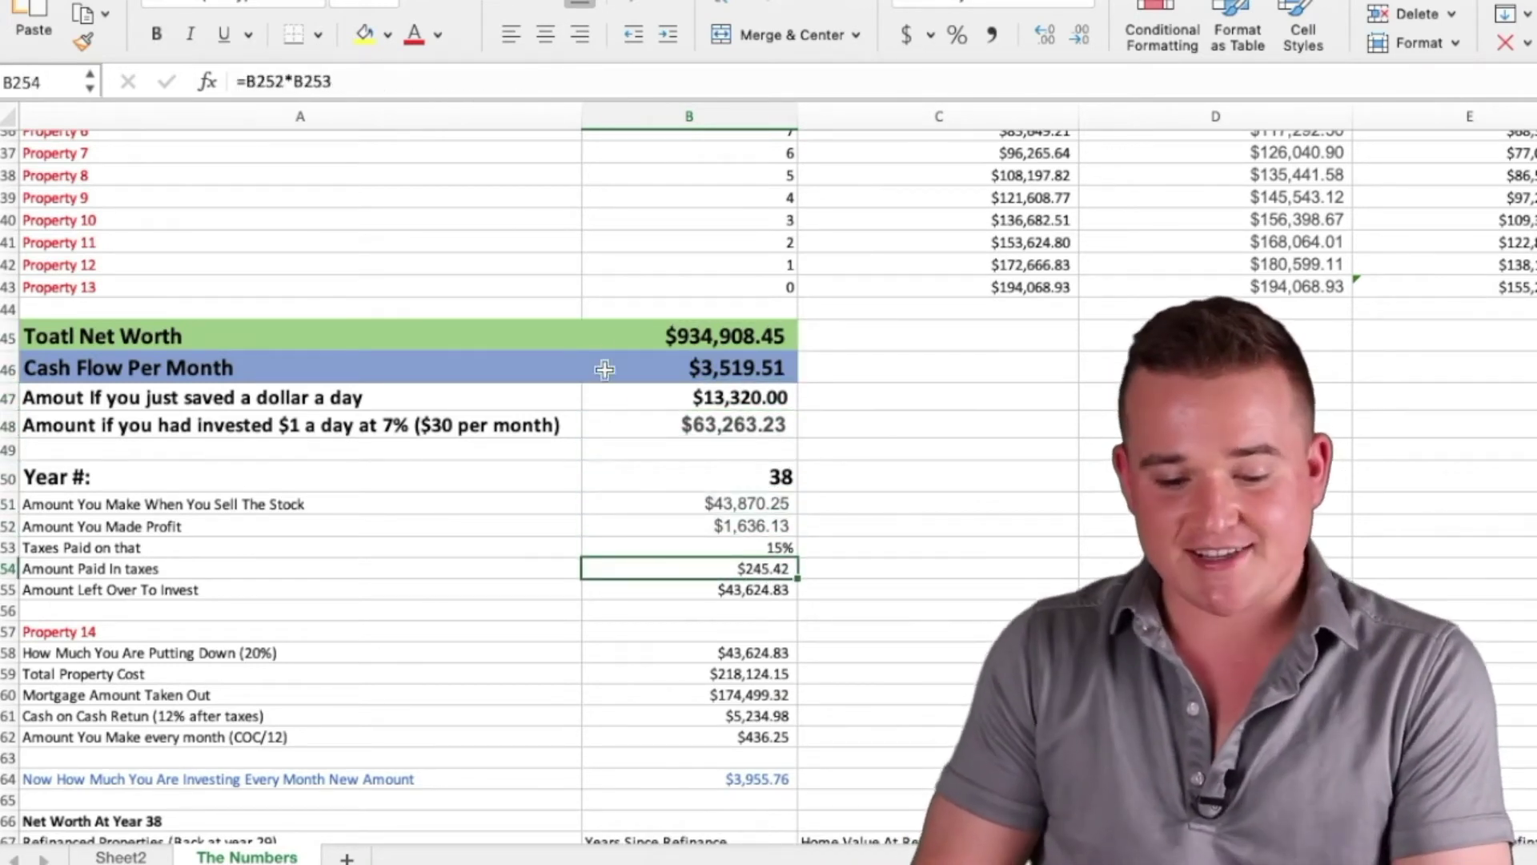
Recheck the year 37 total net worth and return to the year number heading the year 38 section
left_click(645, 335)
scroll(670, 453, "down", 3)
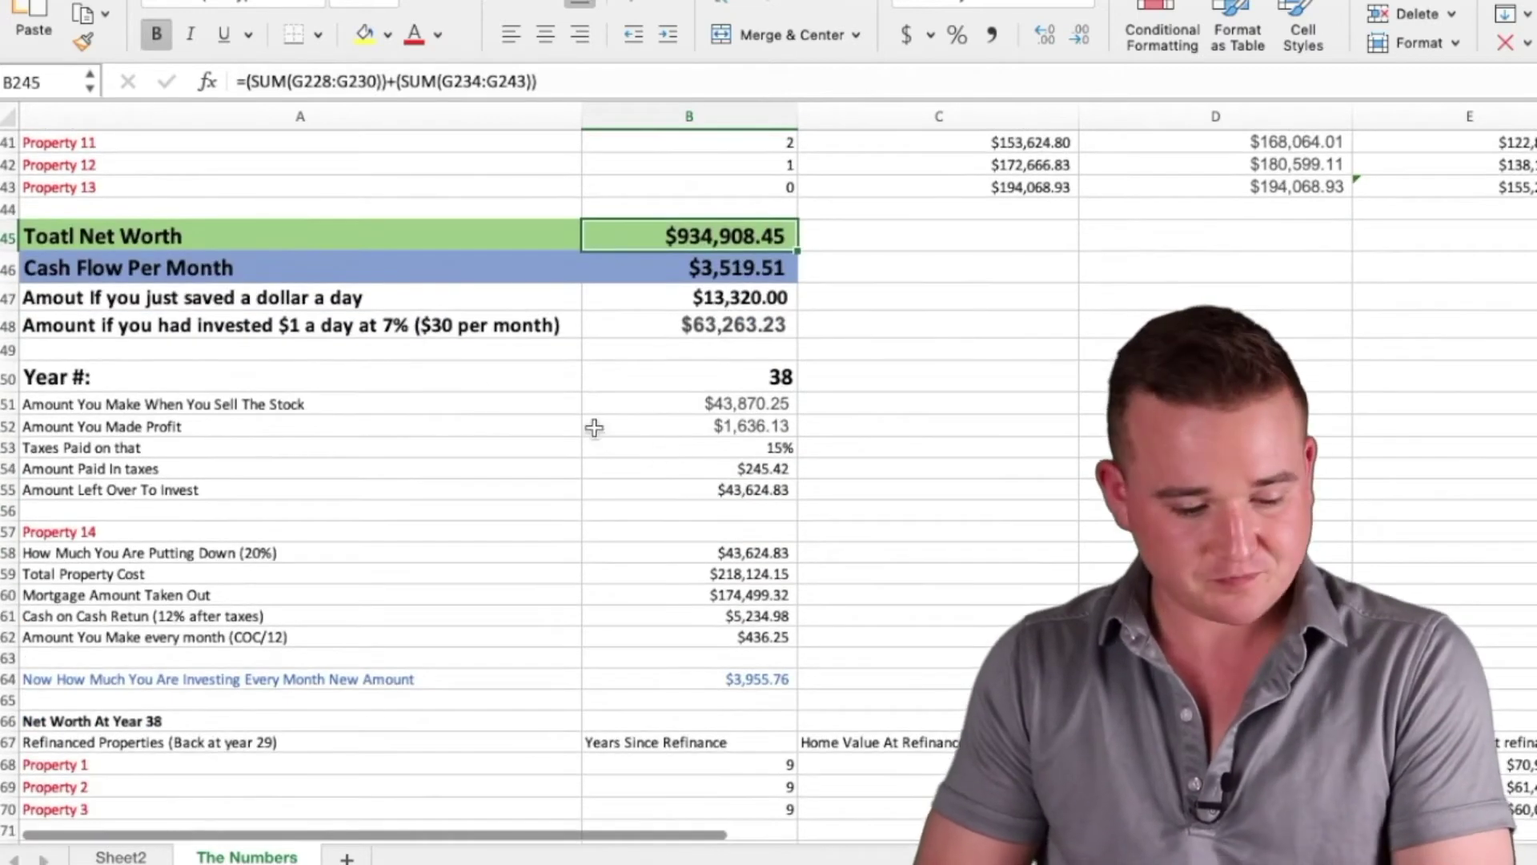
left_click(470, 386)
key("Right")
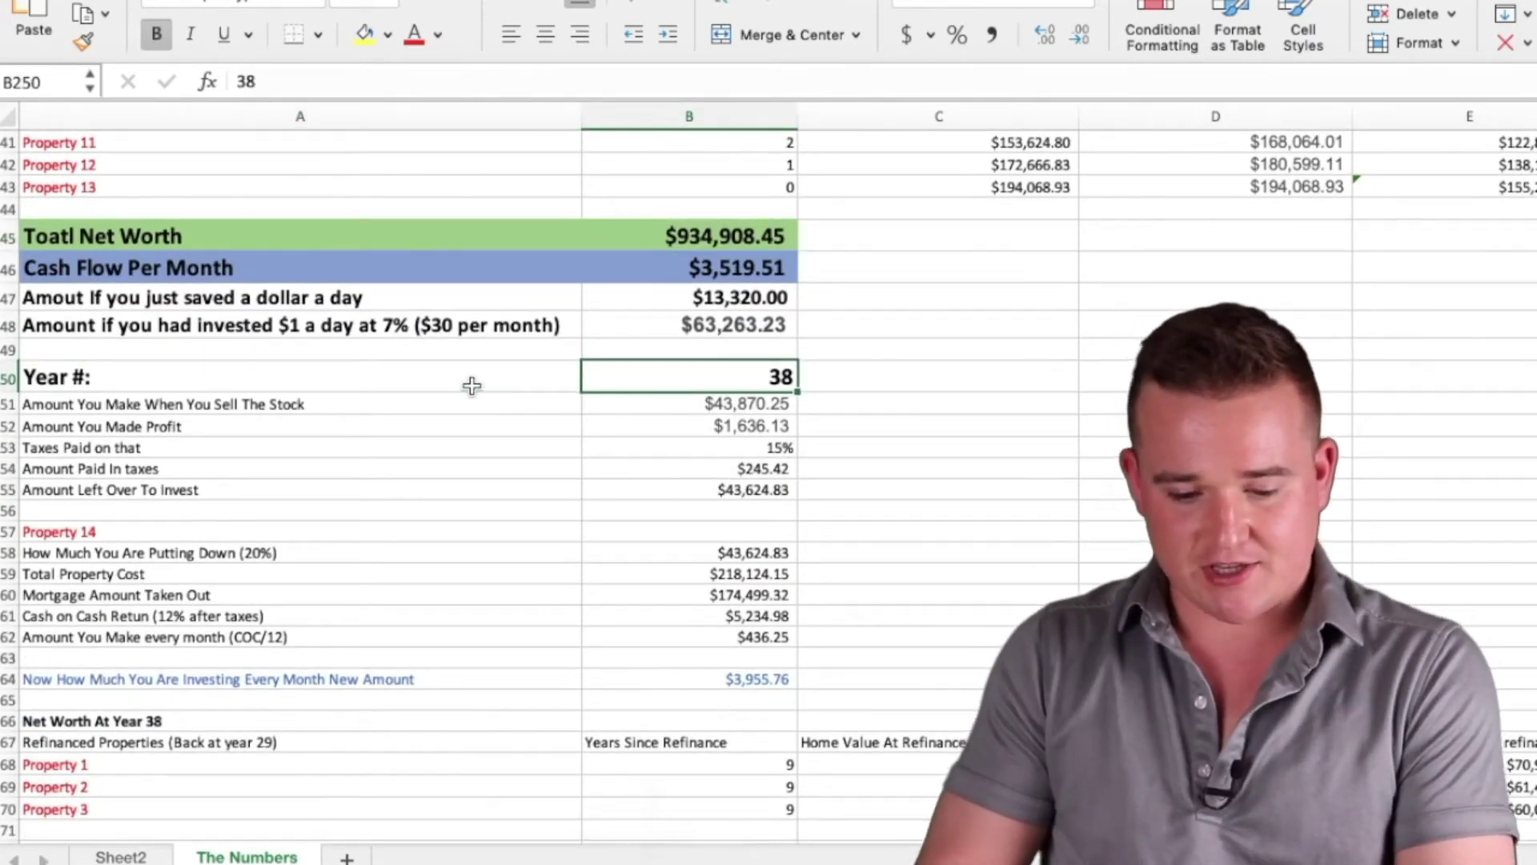
Look over the year 38 section from the stock sale figures through Property 14 to the net worth tables
scroll(472, 386, "down", 3)
scroll(704, 352, "down", 2)
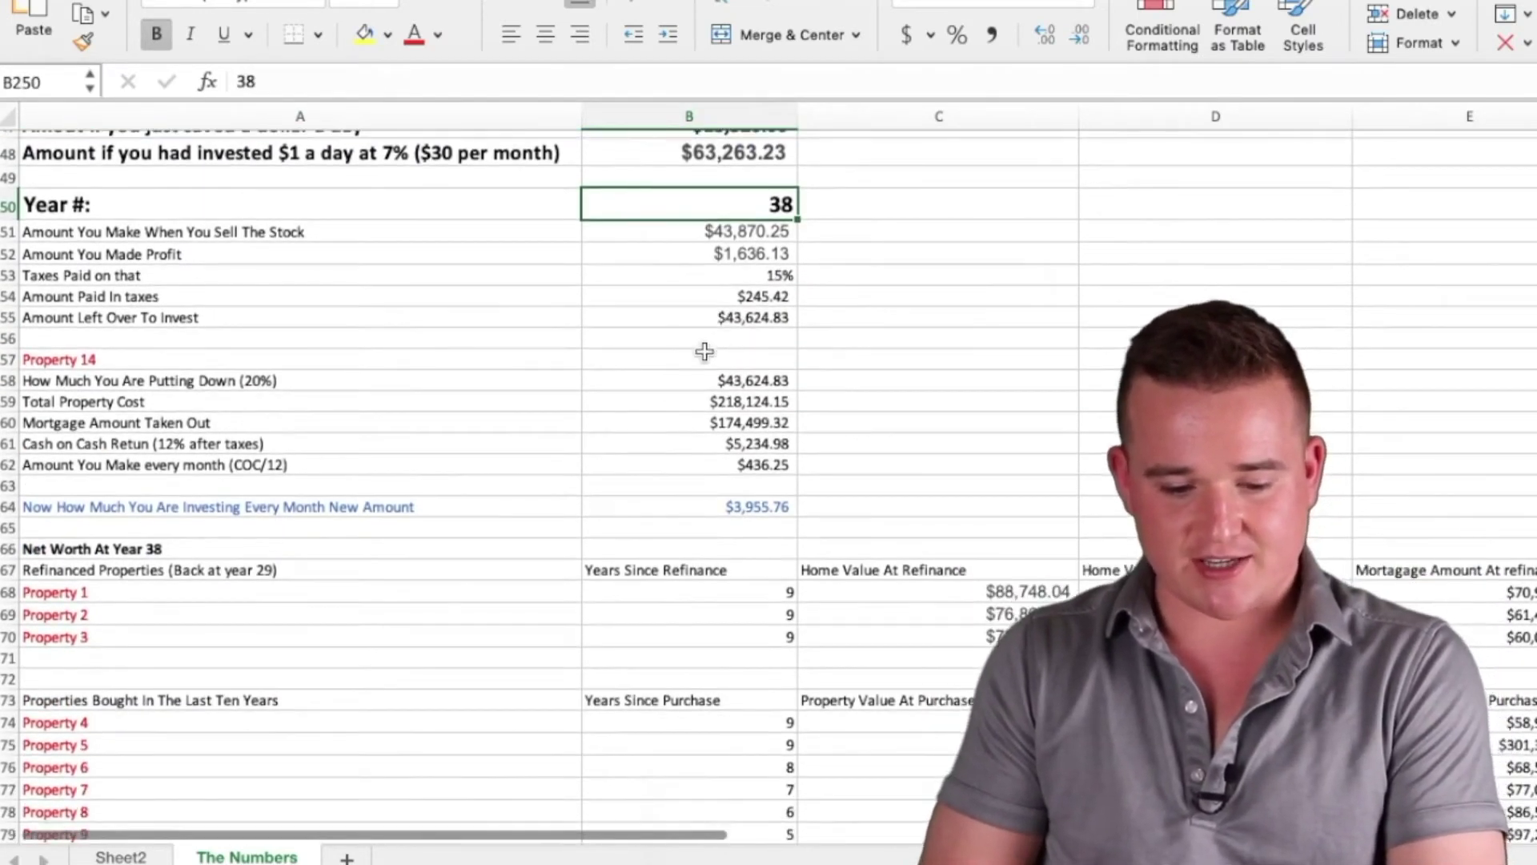
scroll(705, 351, "up", 4)
scroll(705, 352, "down", 2)
scroll(685, 394, "down", 2)
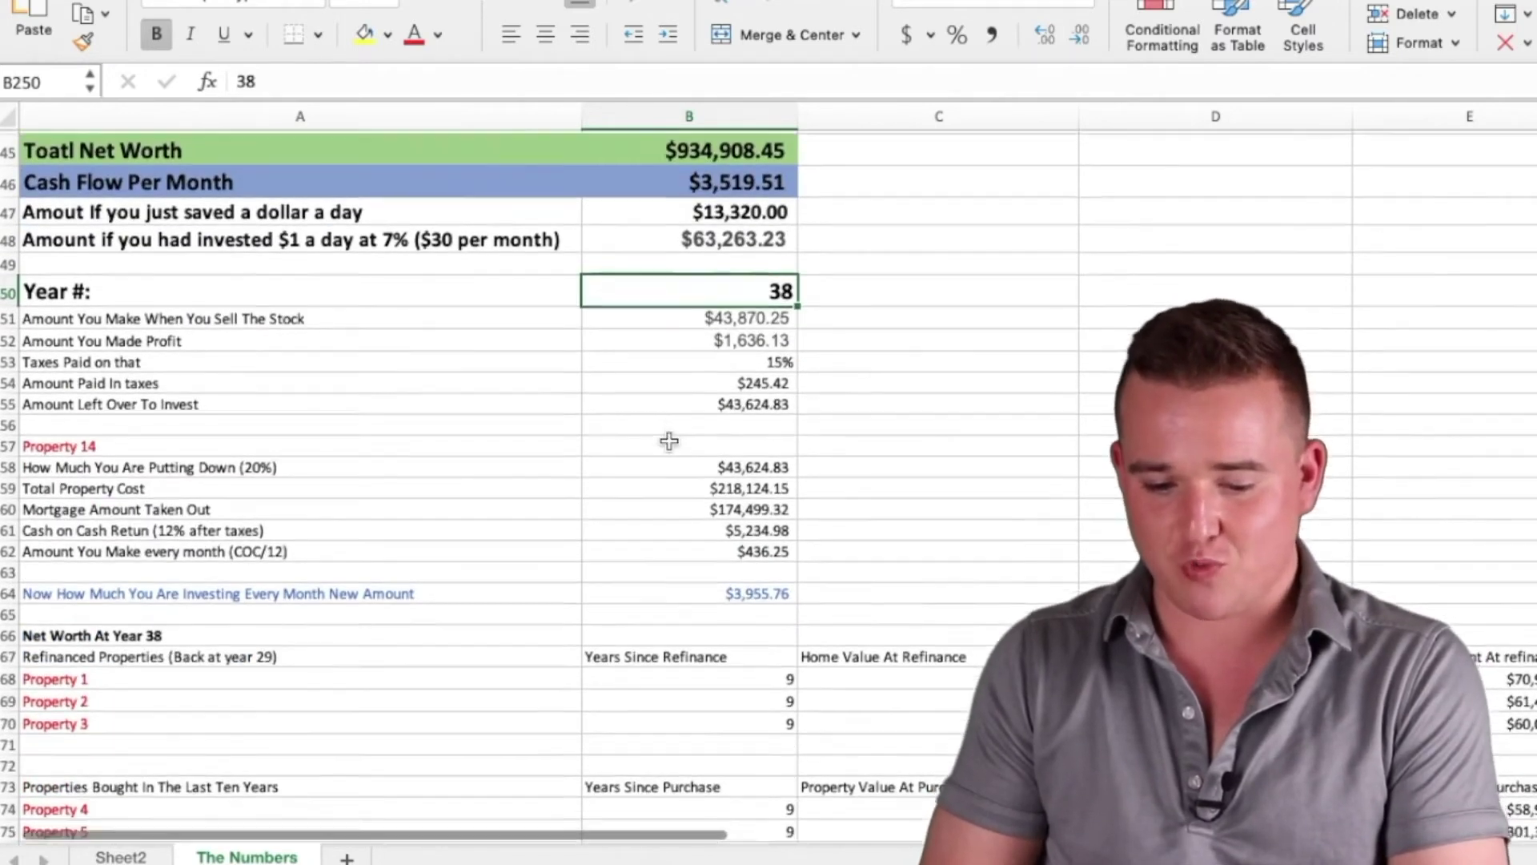
scroll(668, 441, "down", 3)
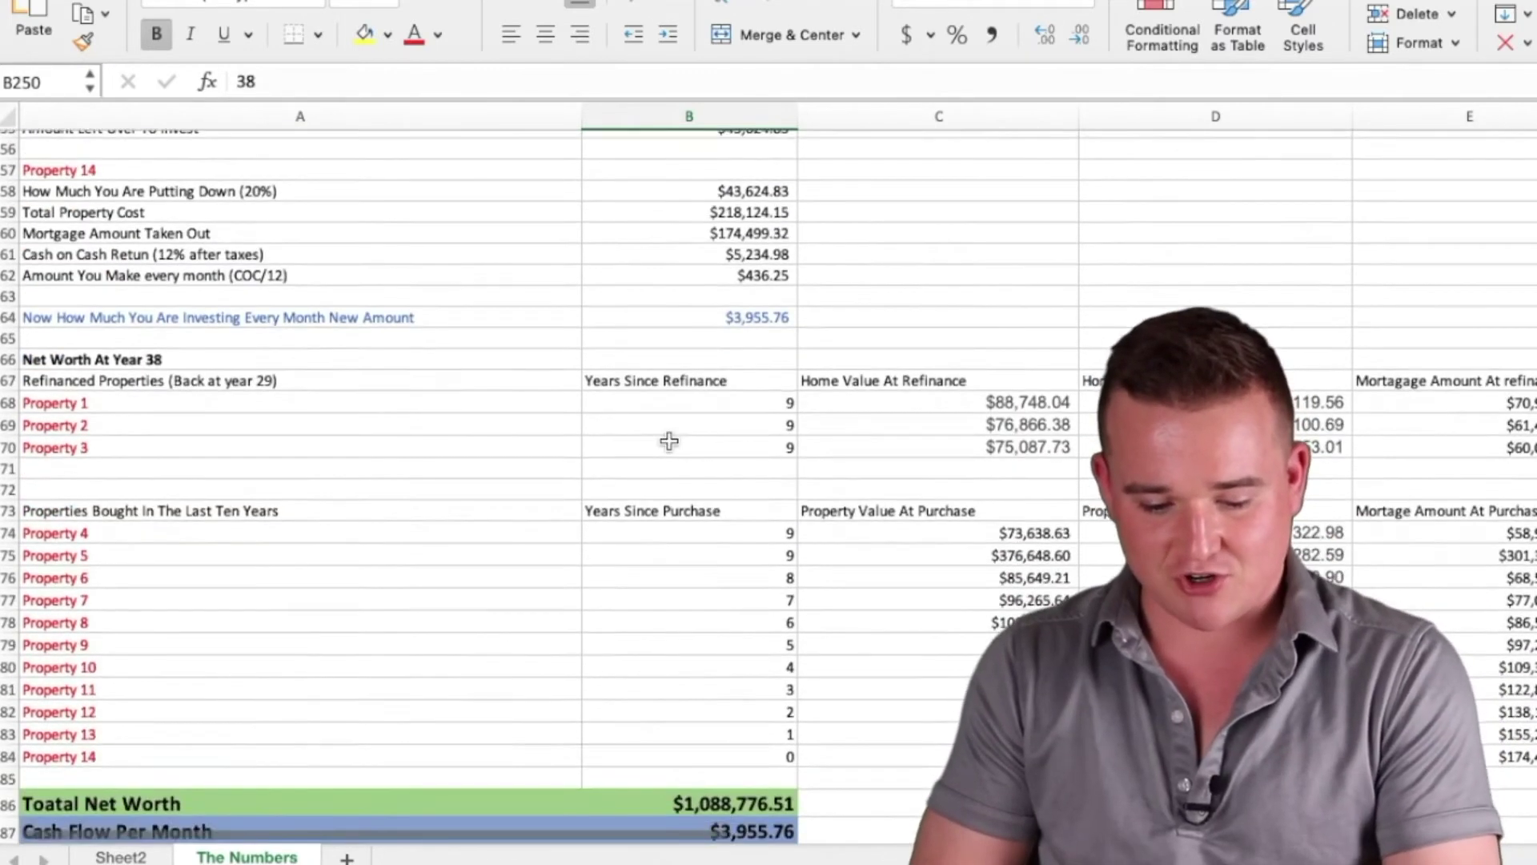
scroll(668, 442, "up", 3)
scroll(669, 441, "up", 1)
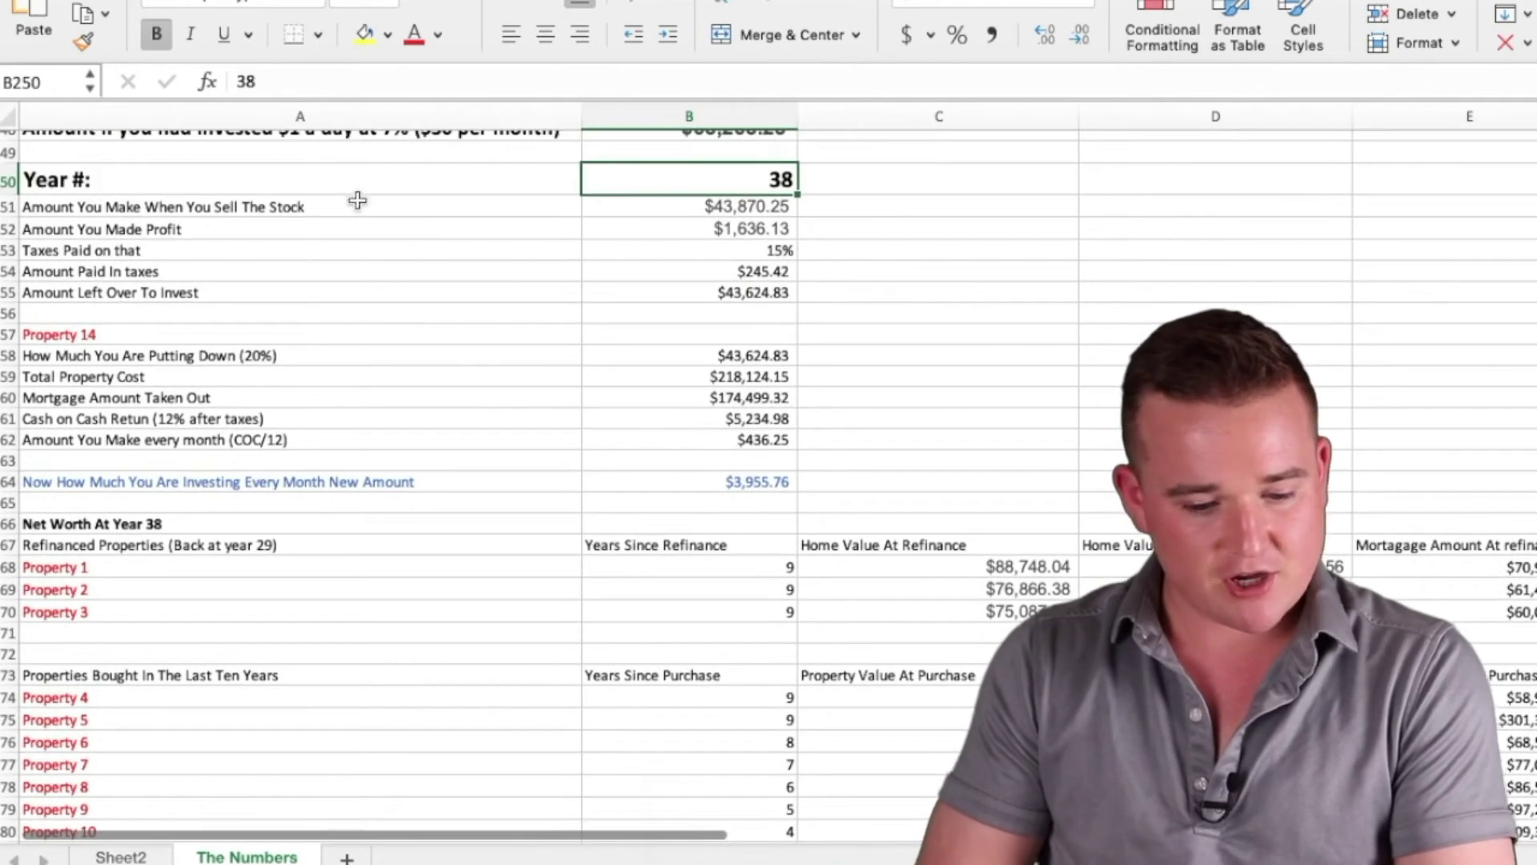
Point out the year 38 amount made from selling the stock and the profit label beneath it
left_click(393, 207)
key("Right")
scroll(392, 208, "up", 1)
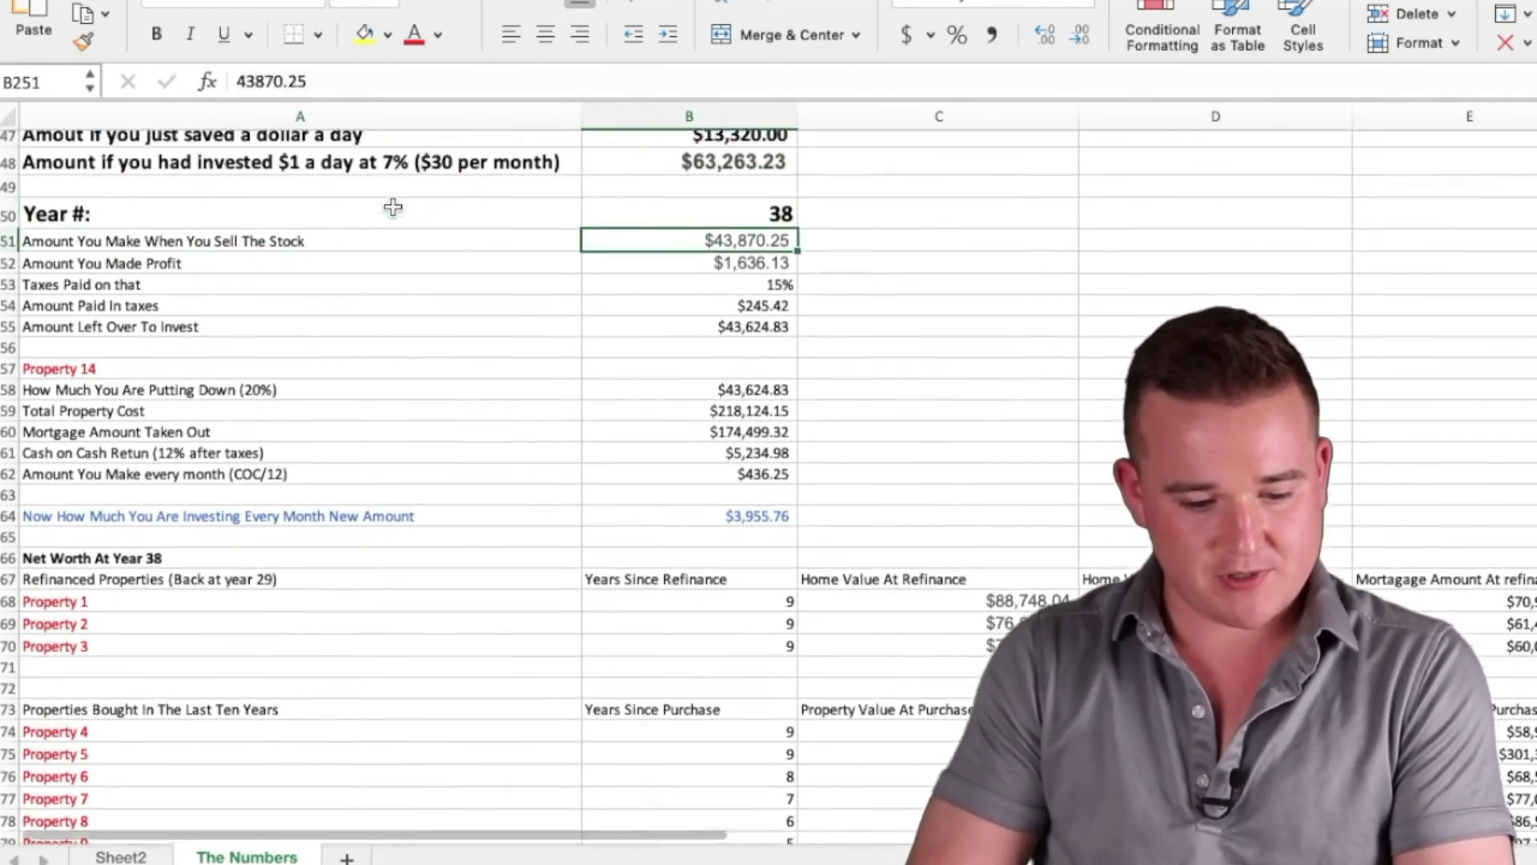
scroll(392, 208, "up", 1)
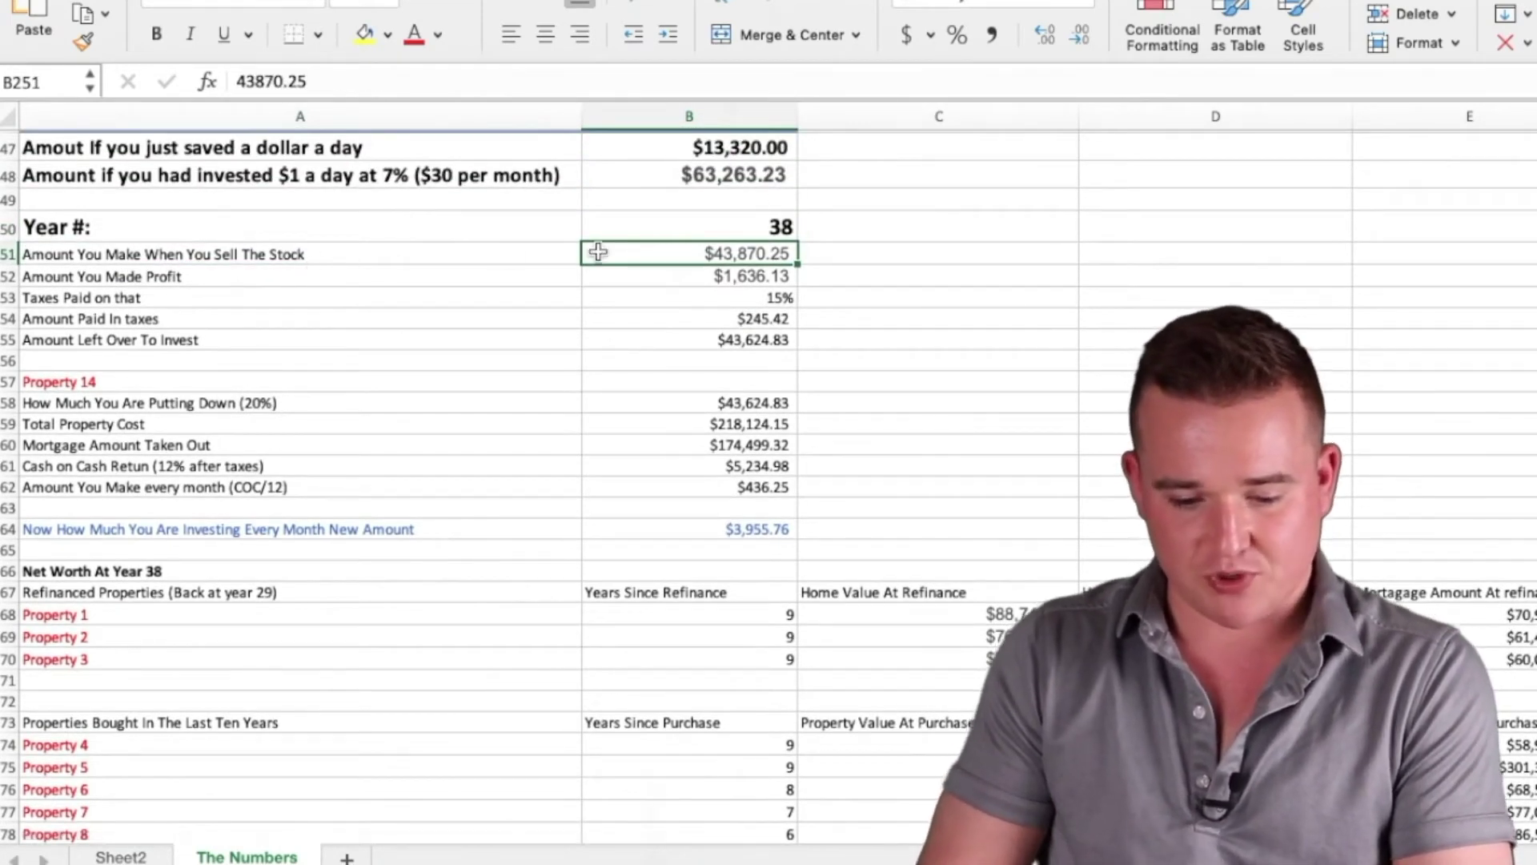
key("Down")
key("Left")
Review the year 37 net worth tables across property values, mortgage amounts and equity for the refinanced and recently bought properties
scroll(598, 252, "up", 8)
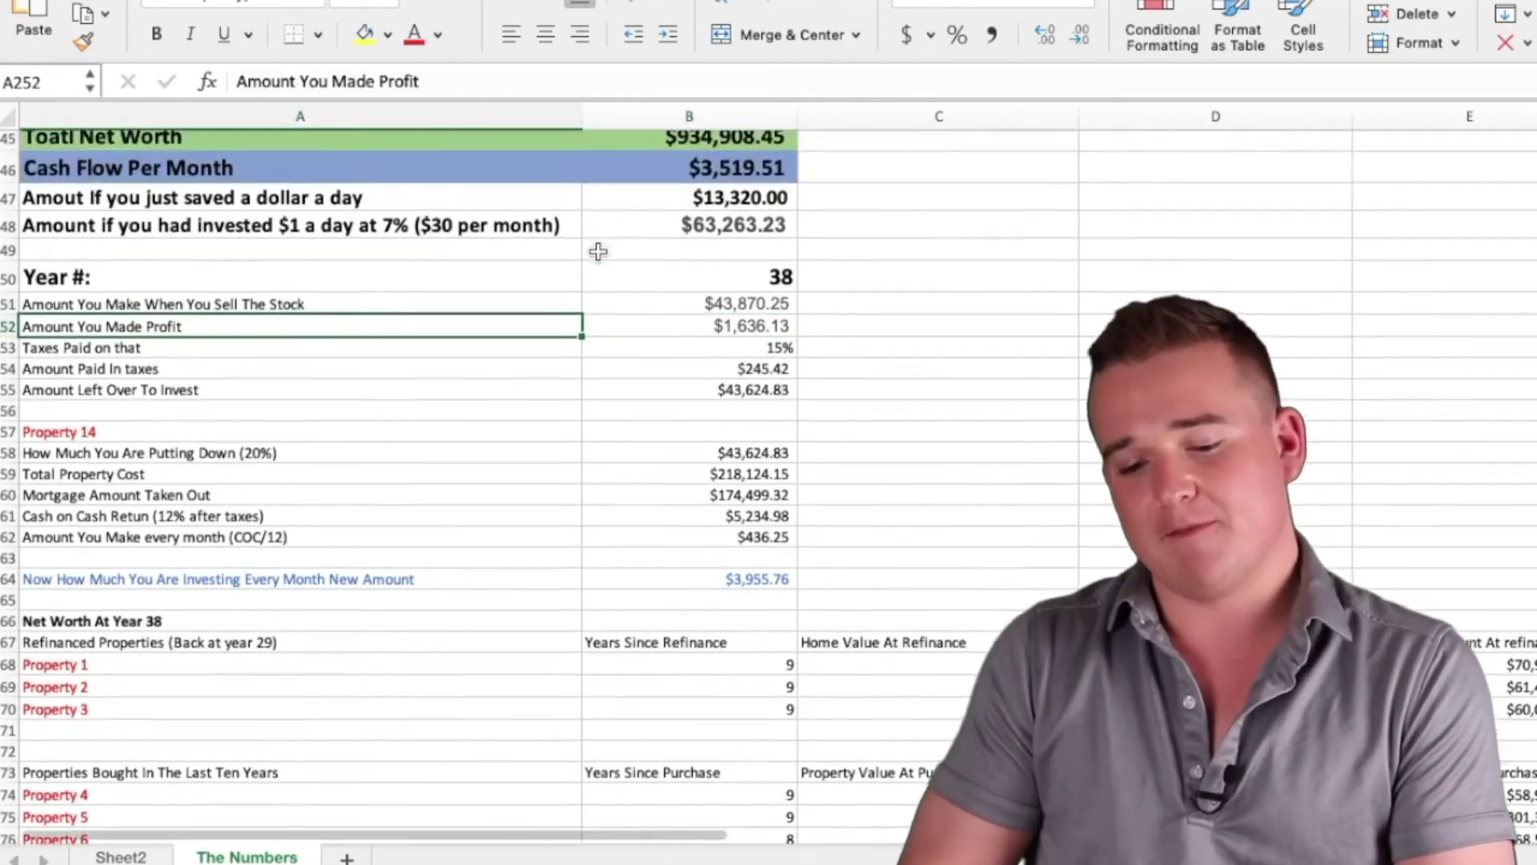
scroll(598, 252, "up", 1)
scroll(640, 360, "right", 2)
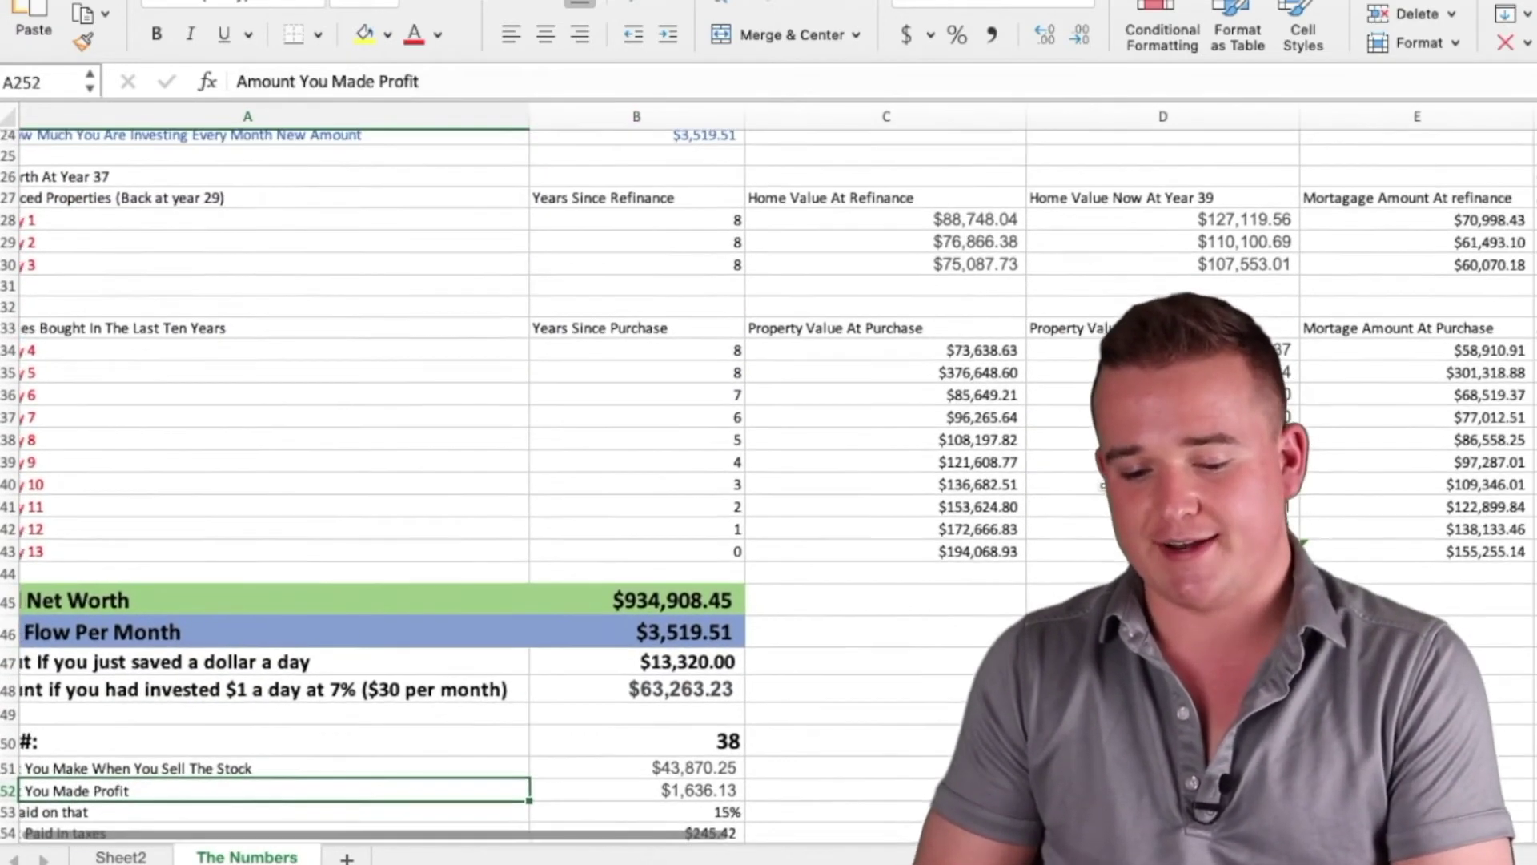
scroll(737, 456, "up", 1)
scroll(737, 457, "right", 2)
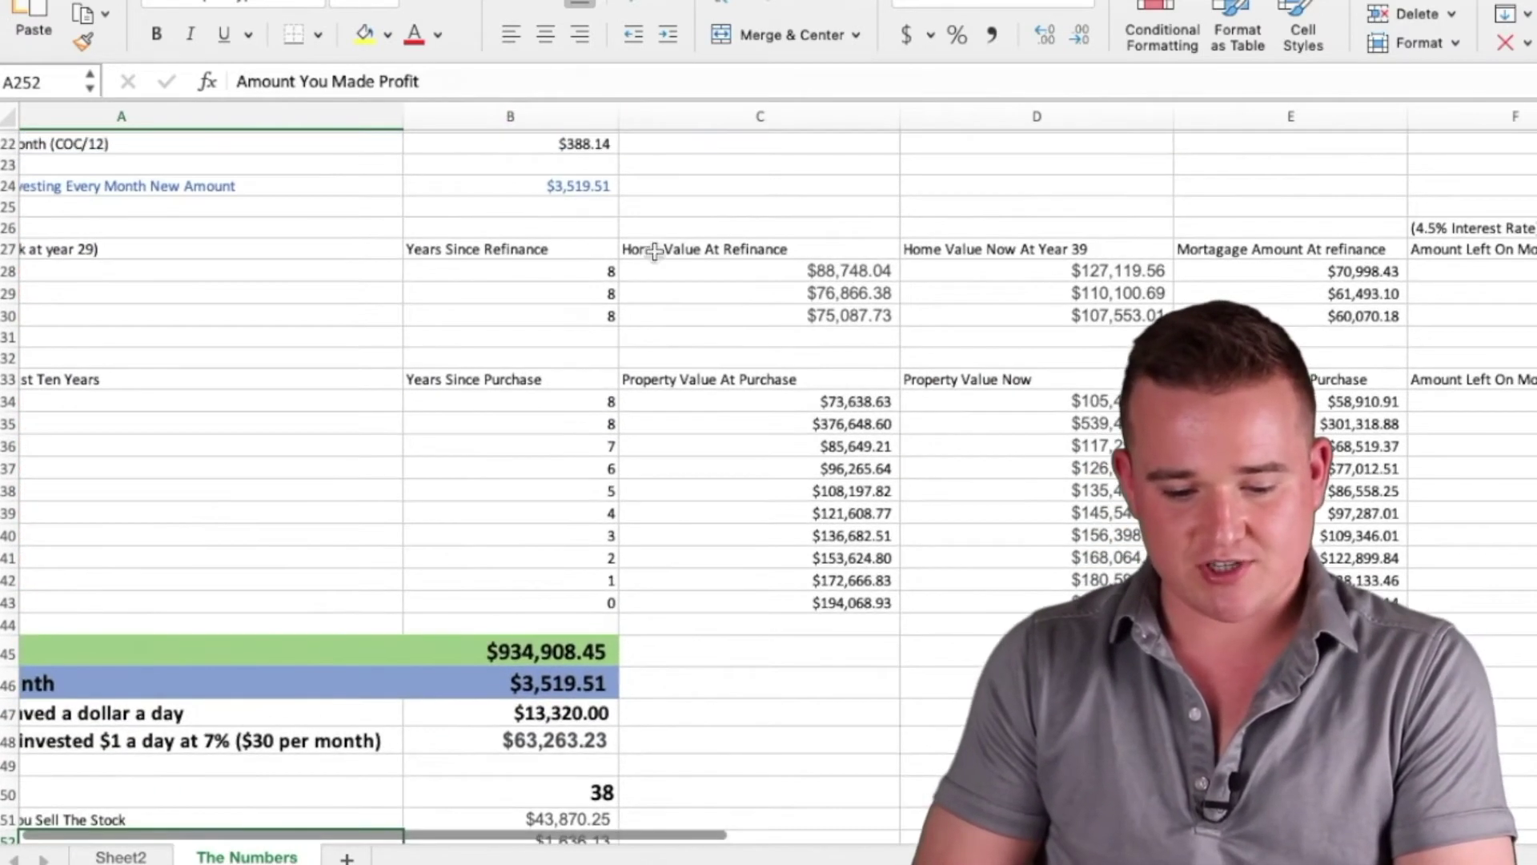
scroll(589, 303, "left", 2)
scroll(589, 302, "up", 1)
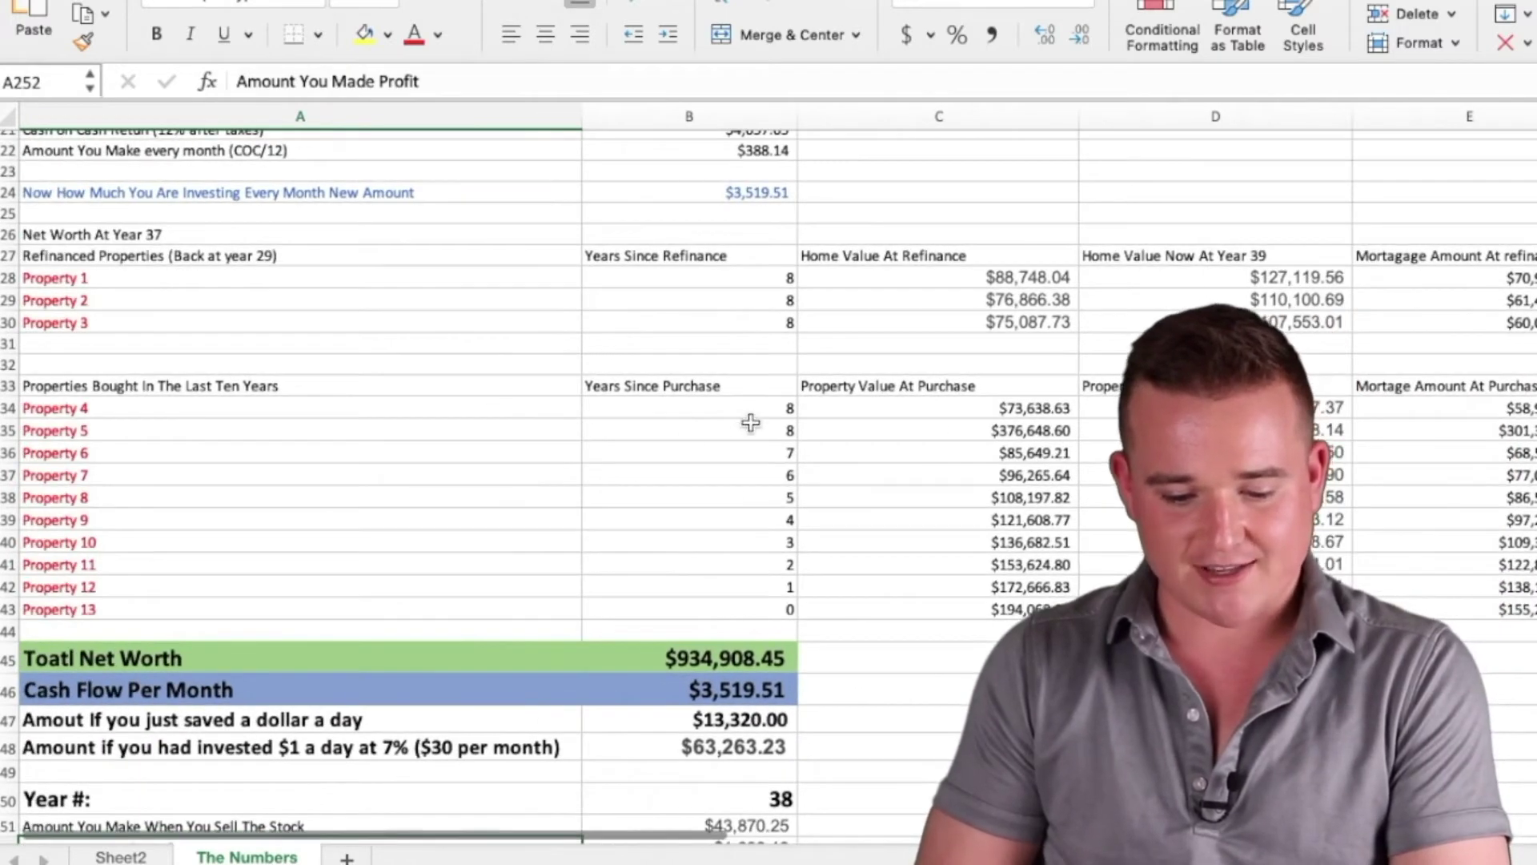
scroll(757, 485, "right", 5)
scroll(757, 485, "up", 1)
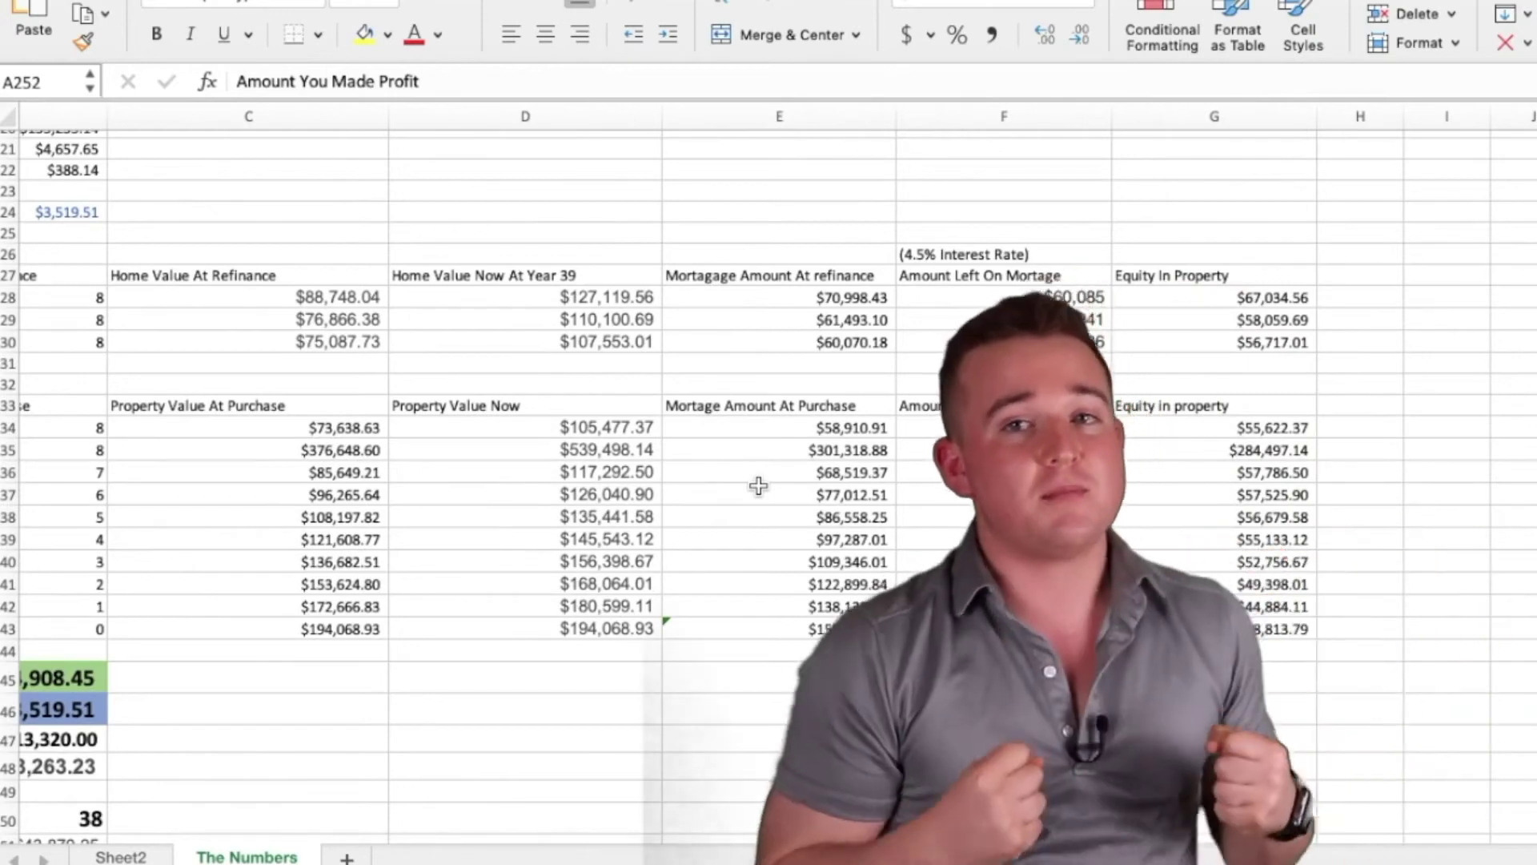
scroll(758, 485, "down", 2)
scroll(758, 485, "left", 5)
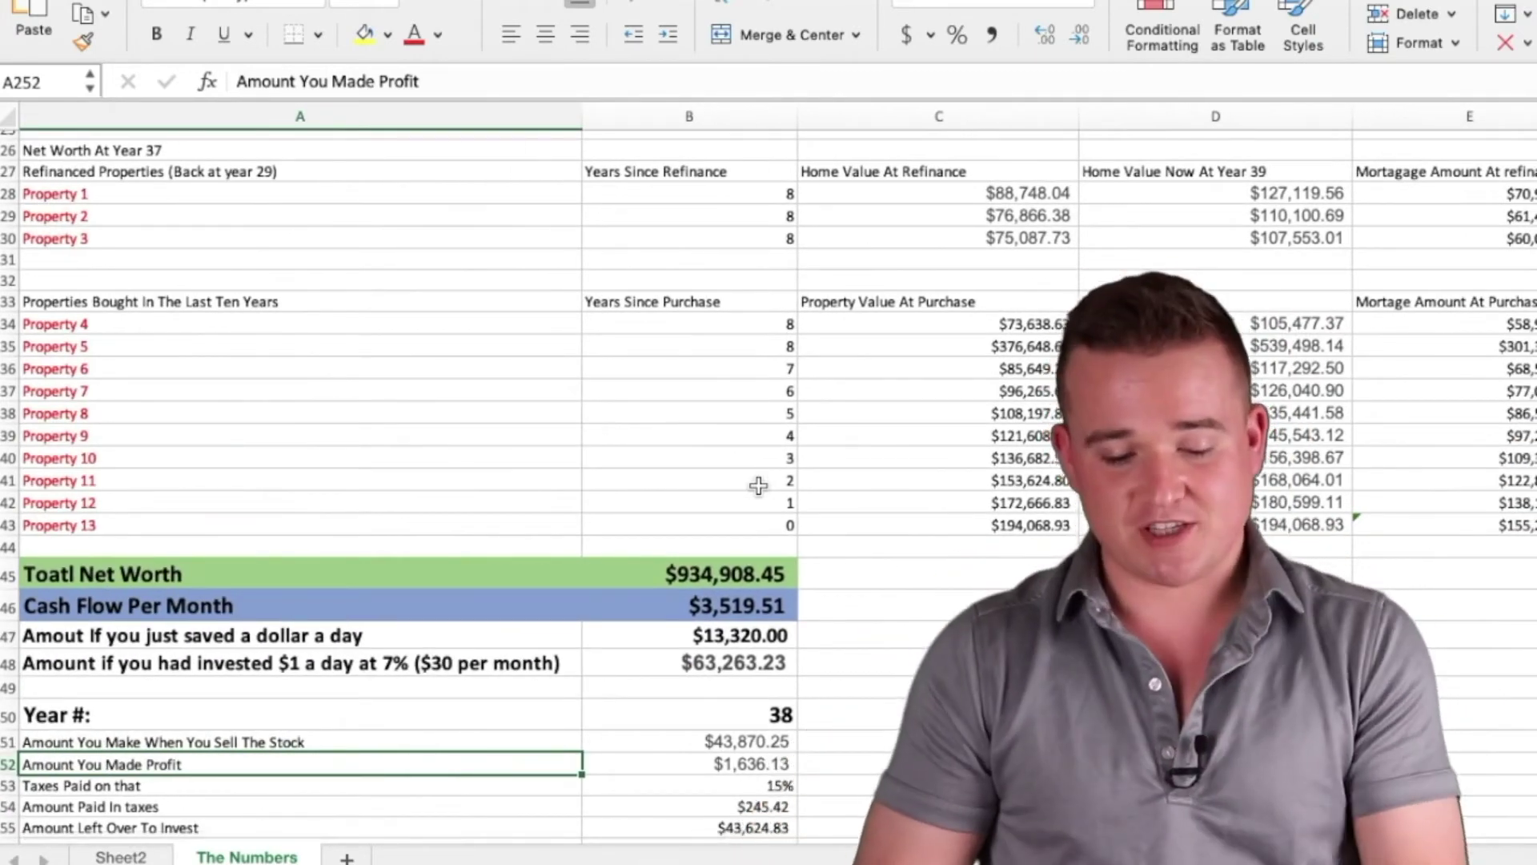
Review the earlier yearly sections back to year 33 and return to the year 37 summary and year 38 section
scroll(758, 485, "down", 3)
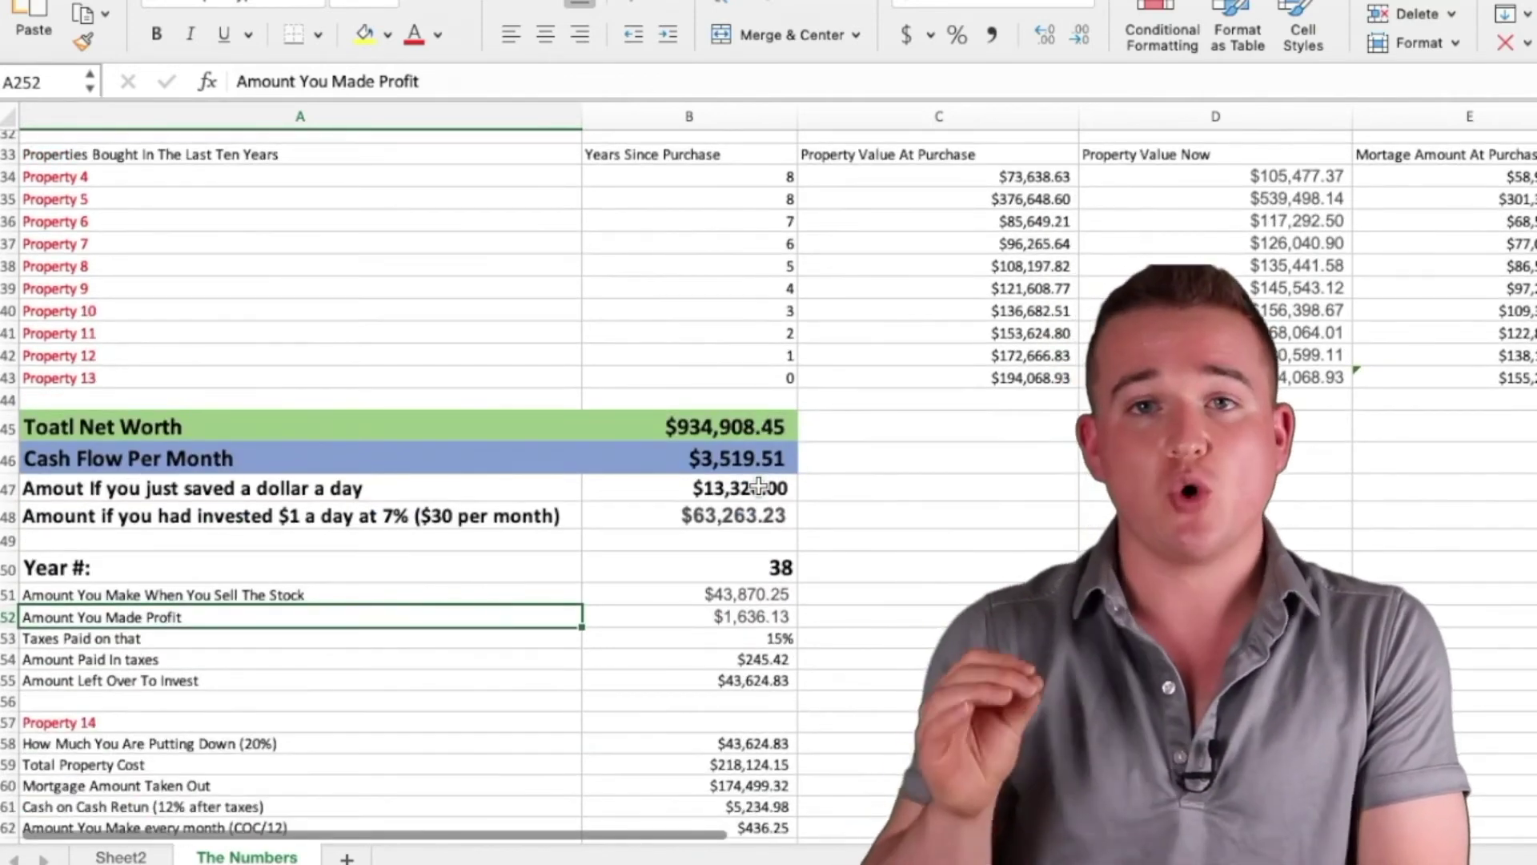
scroll(758, 485, "down", 2)
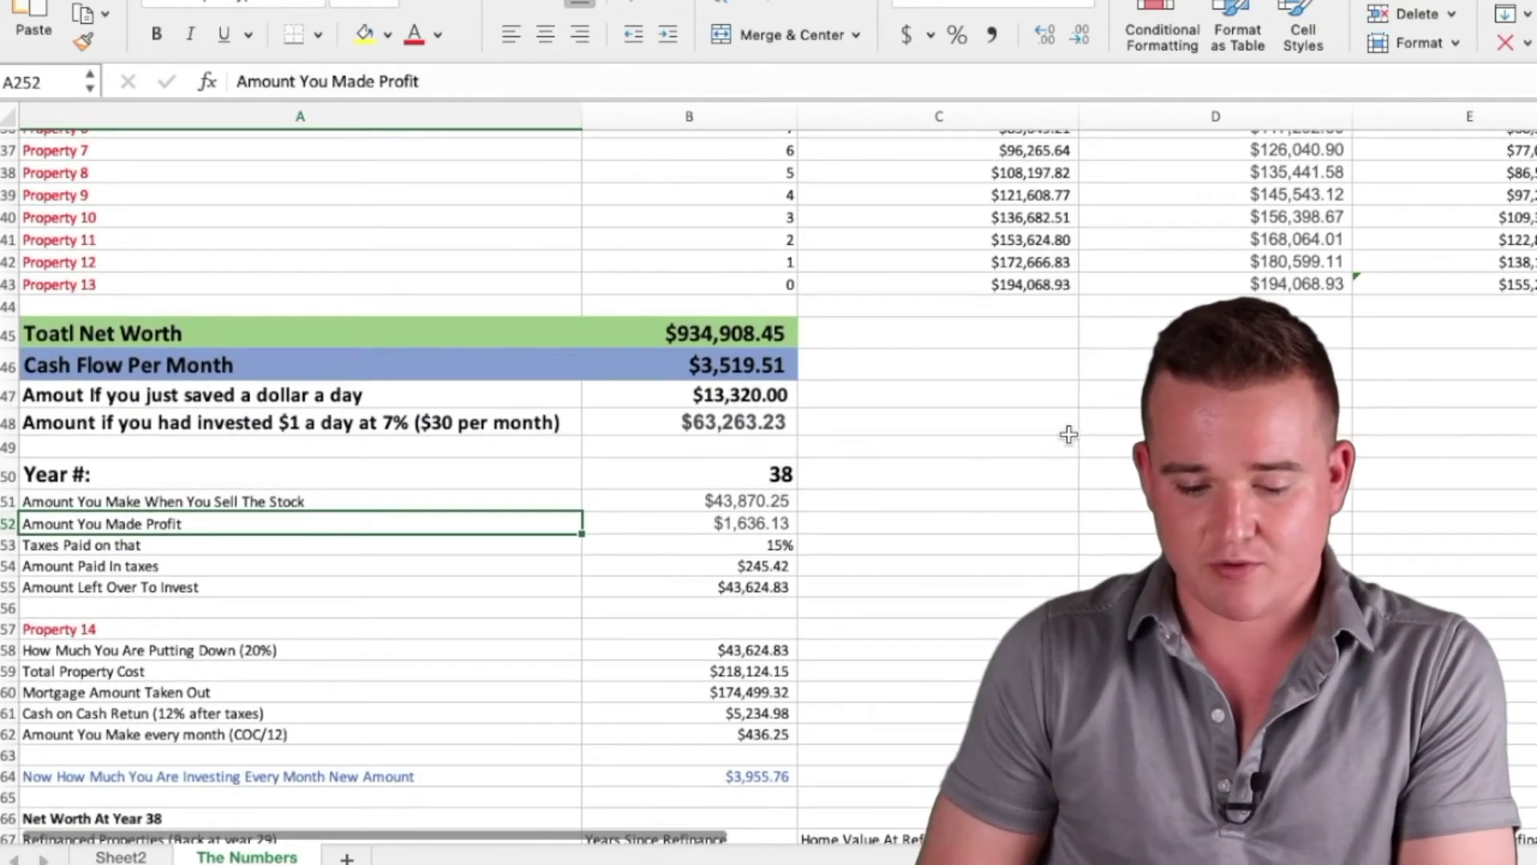
scroll(1069, 434, "up", 15)
scroll(1069, 434, "down", 15)
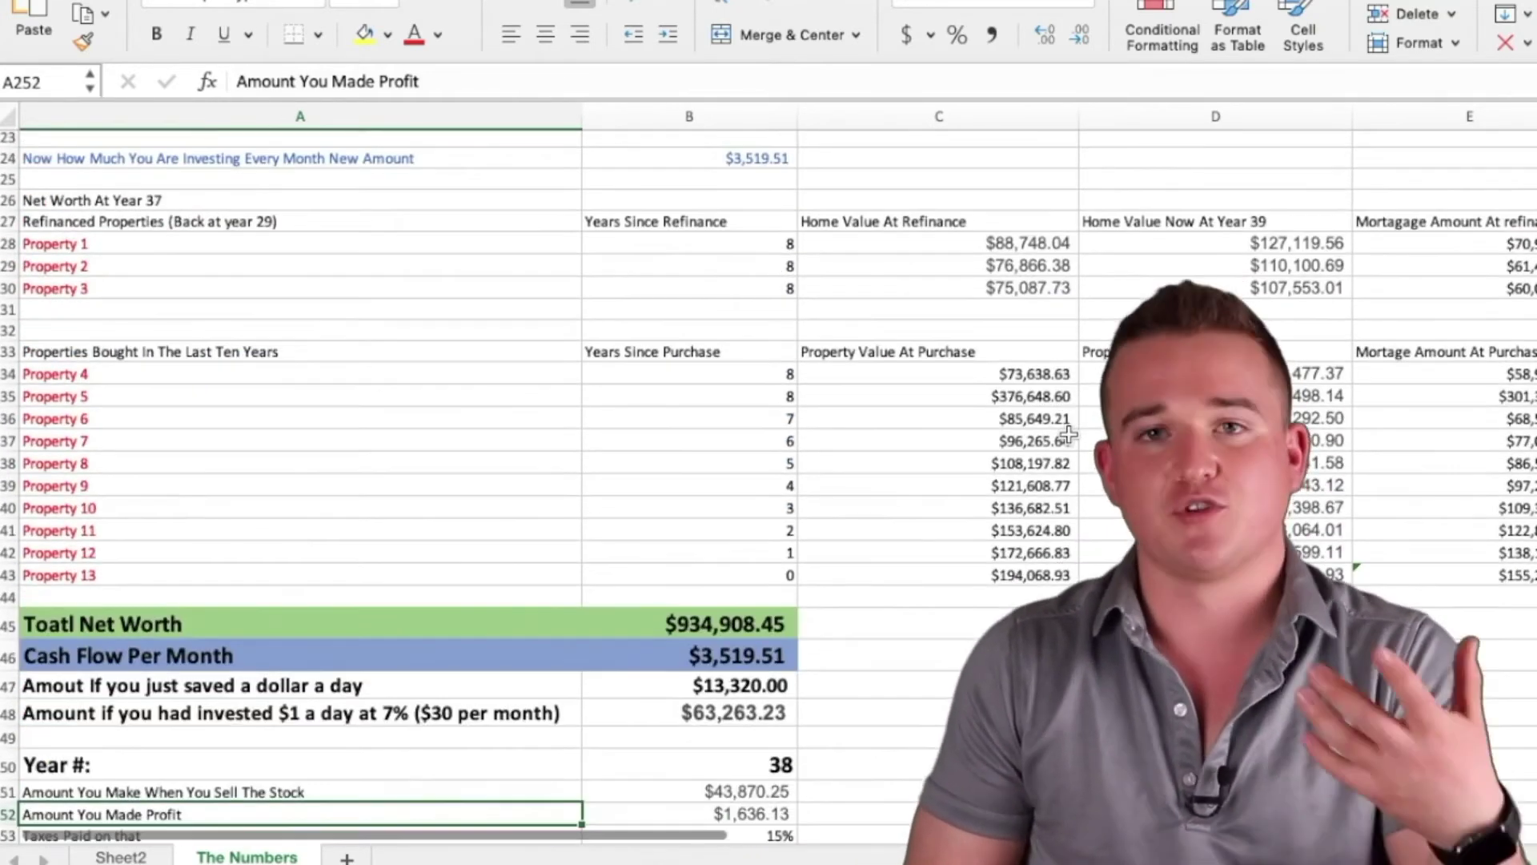
scroll(1068, 433, "up", 5)
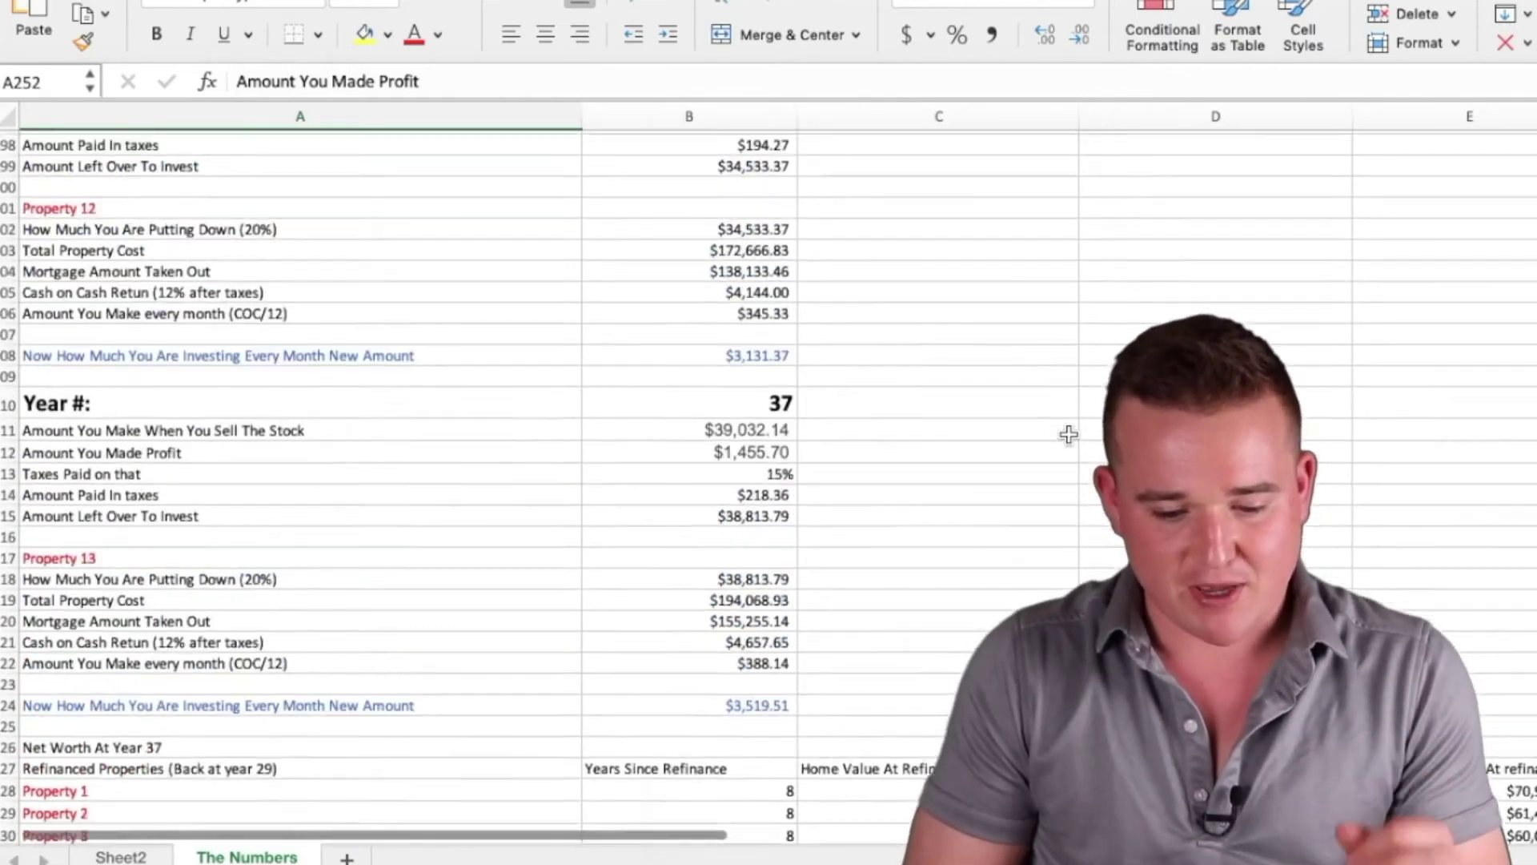
scroll(1068, 434, "up", 4)
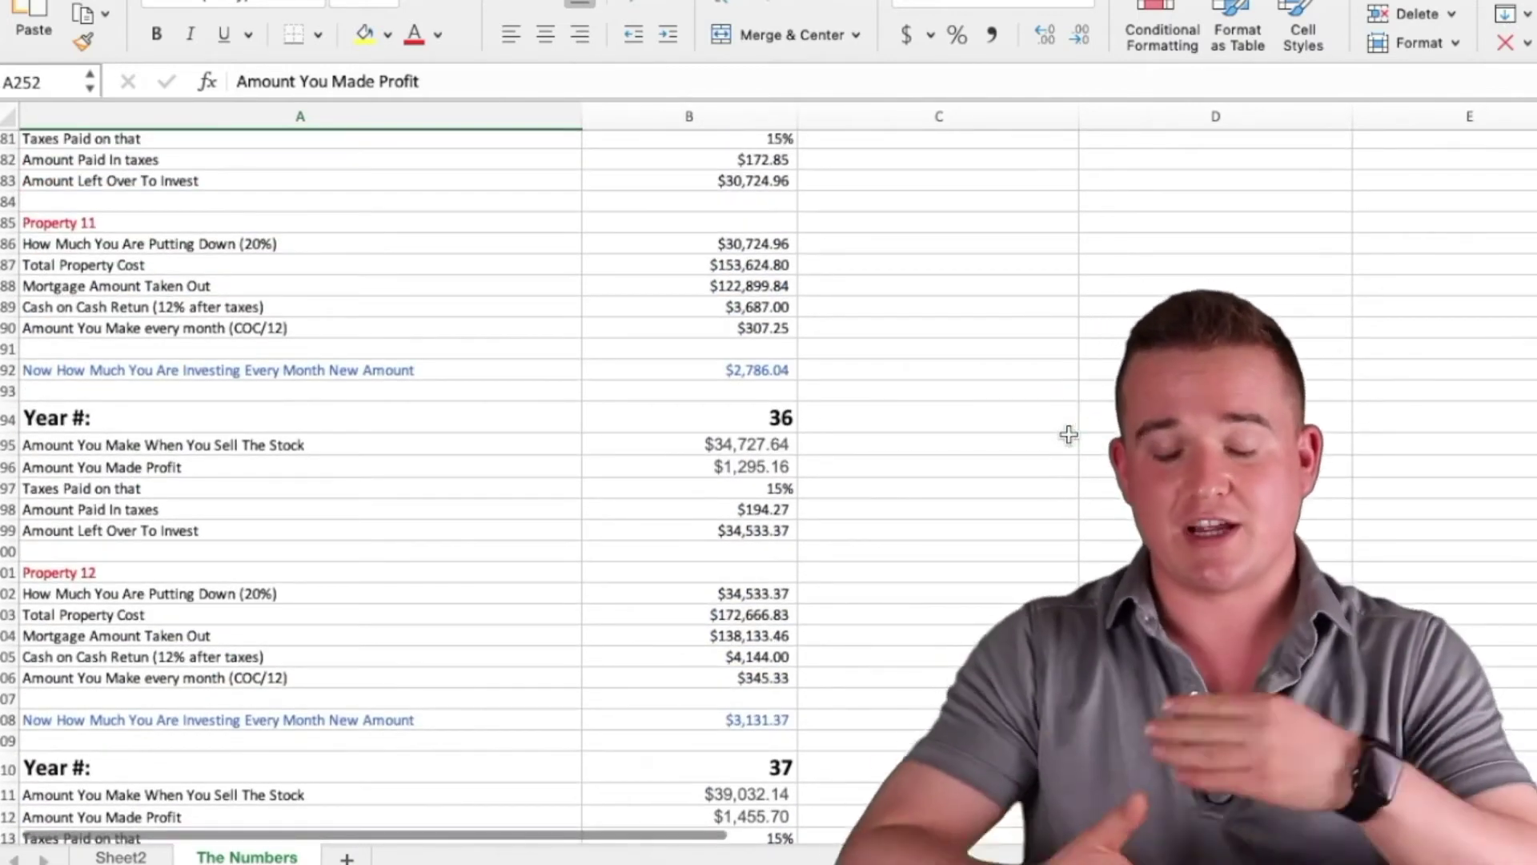
scroll(1068, 433, "up", 6)
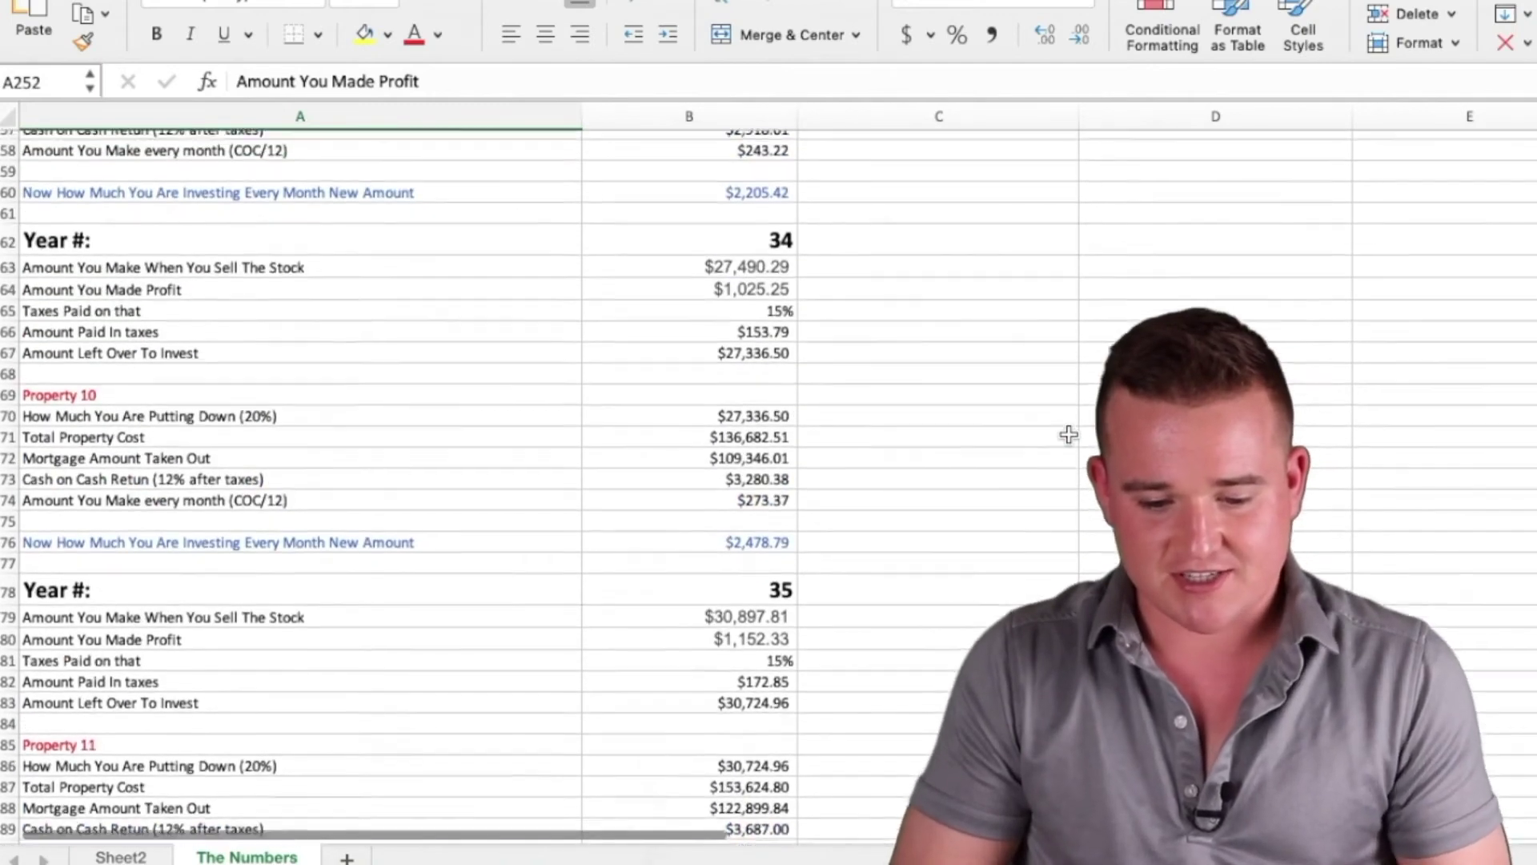
scroll(1068, 434, "up", 1)
scroll(711, 377, "up", 3)
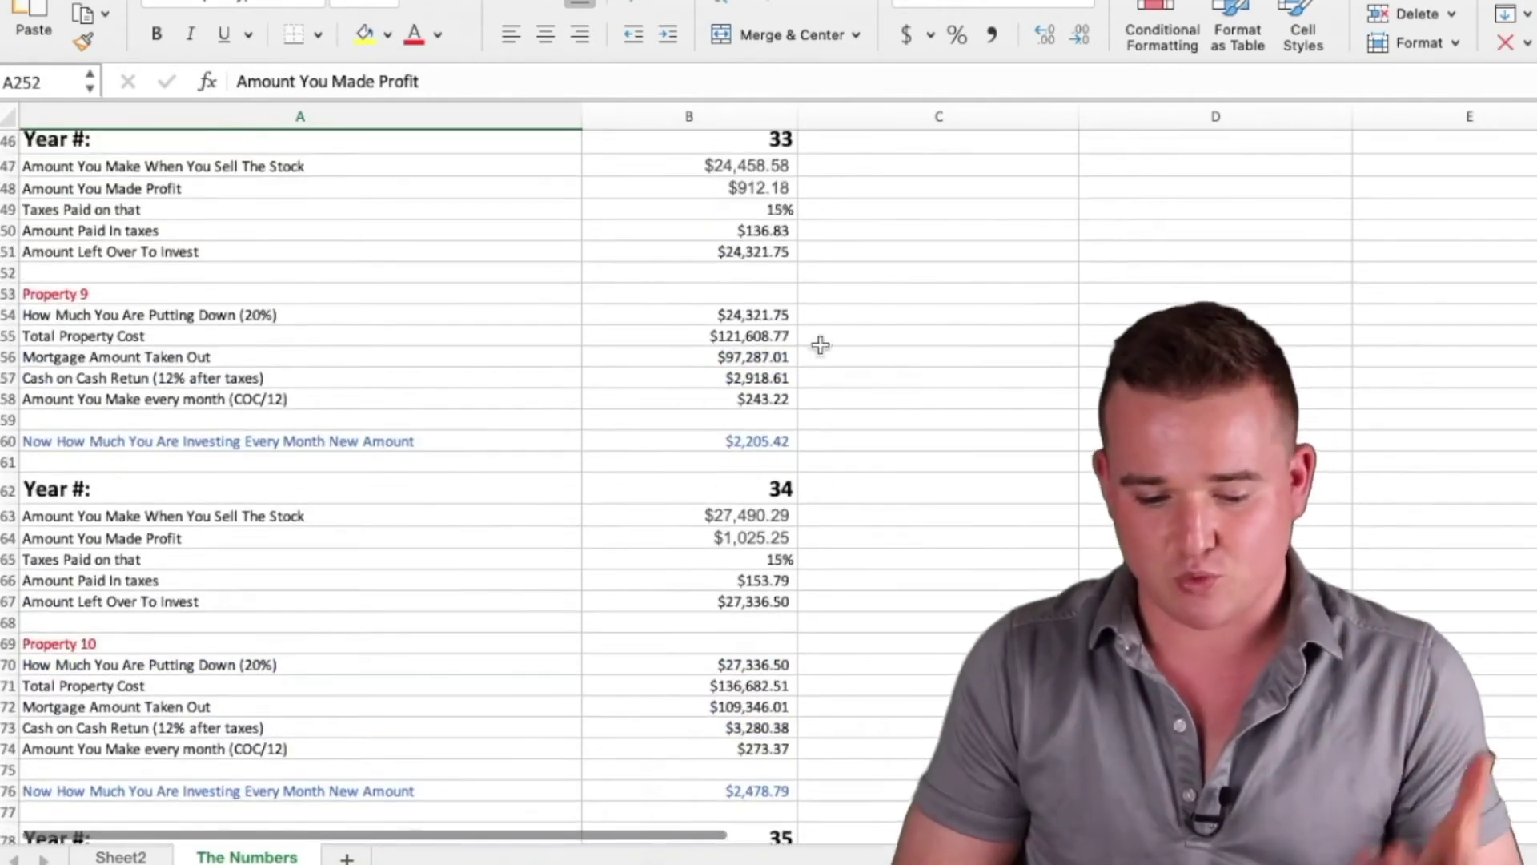
scroll(928, 442, "down", 20)
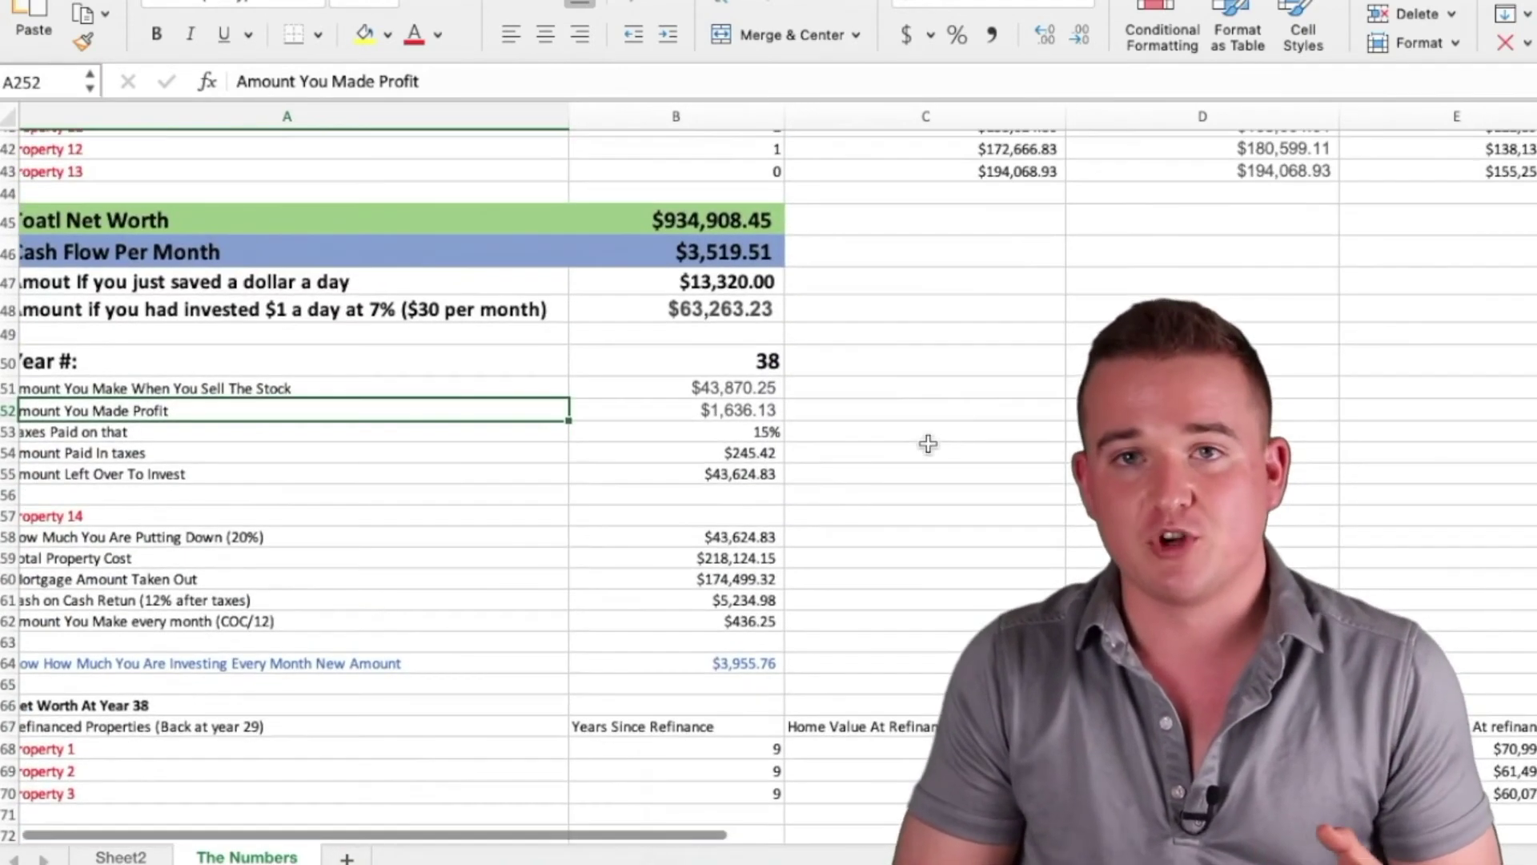
scroll(928, 443, "up", 1)
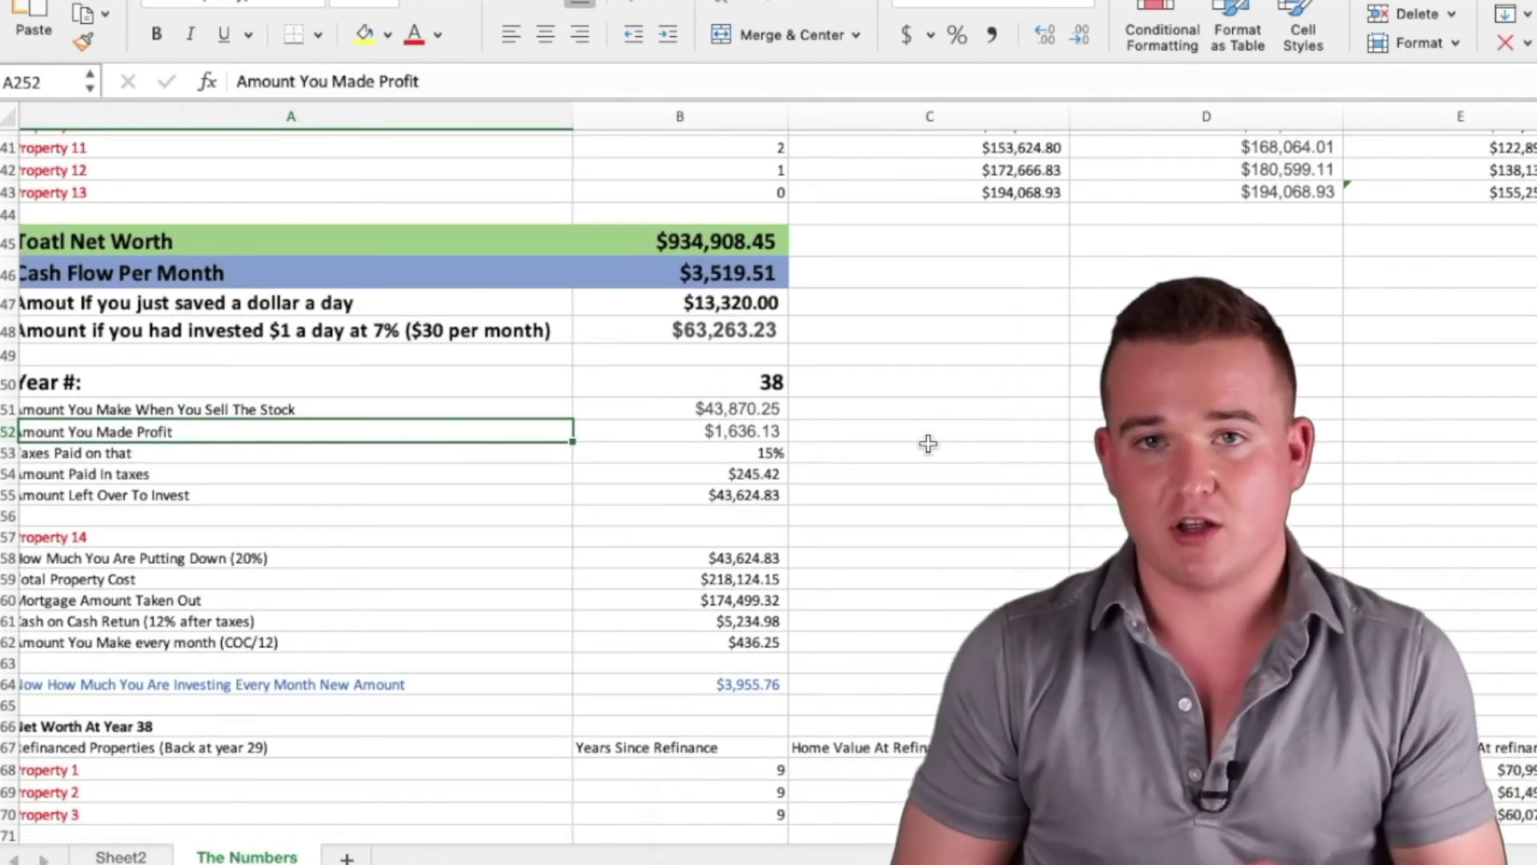
Go over the year 38 heading and the stock sale amount and profit rows directly below it
scroll(927, 443, "down", 3)
left_click(427, 318)
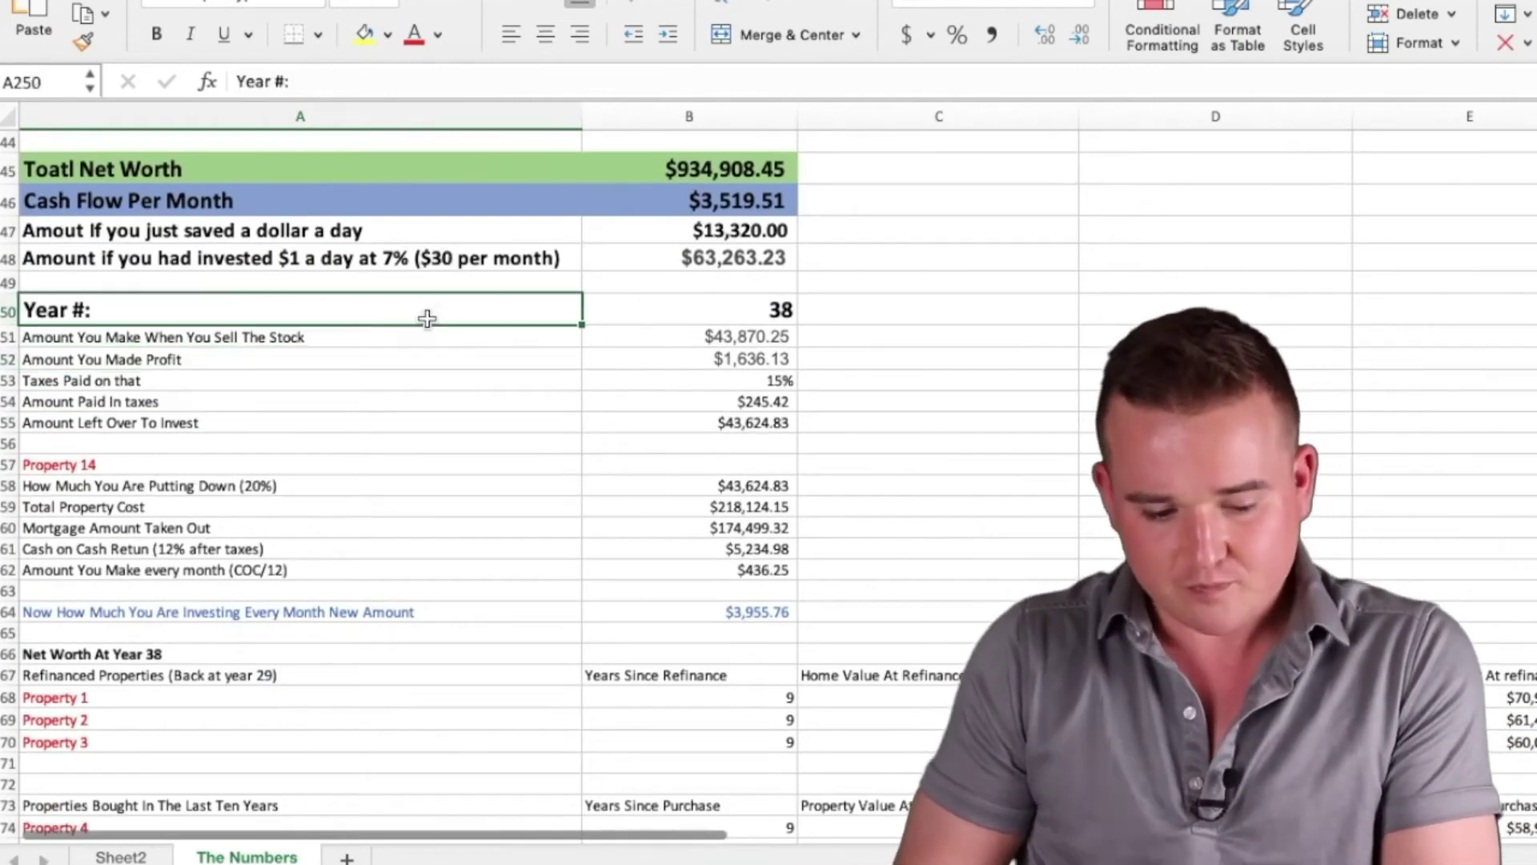
key("Tab")
key("Return")
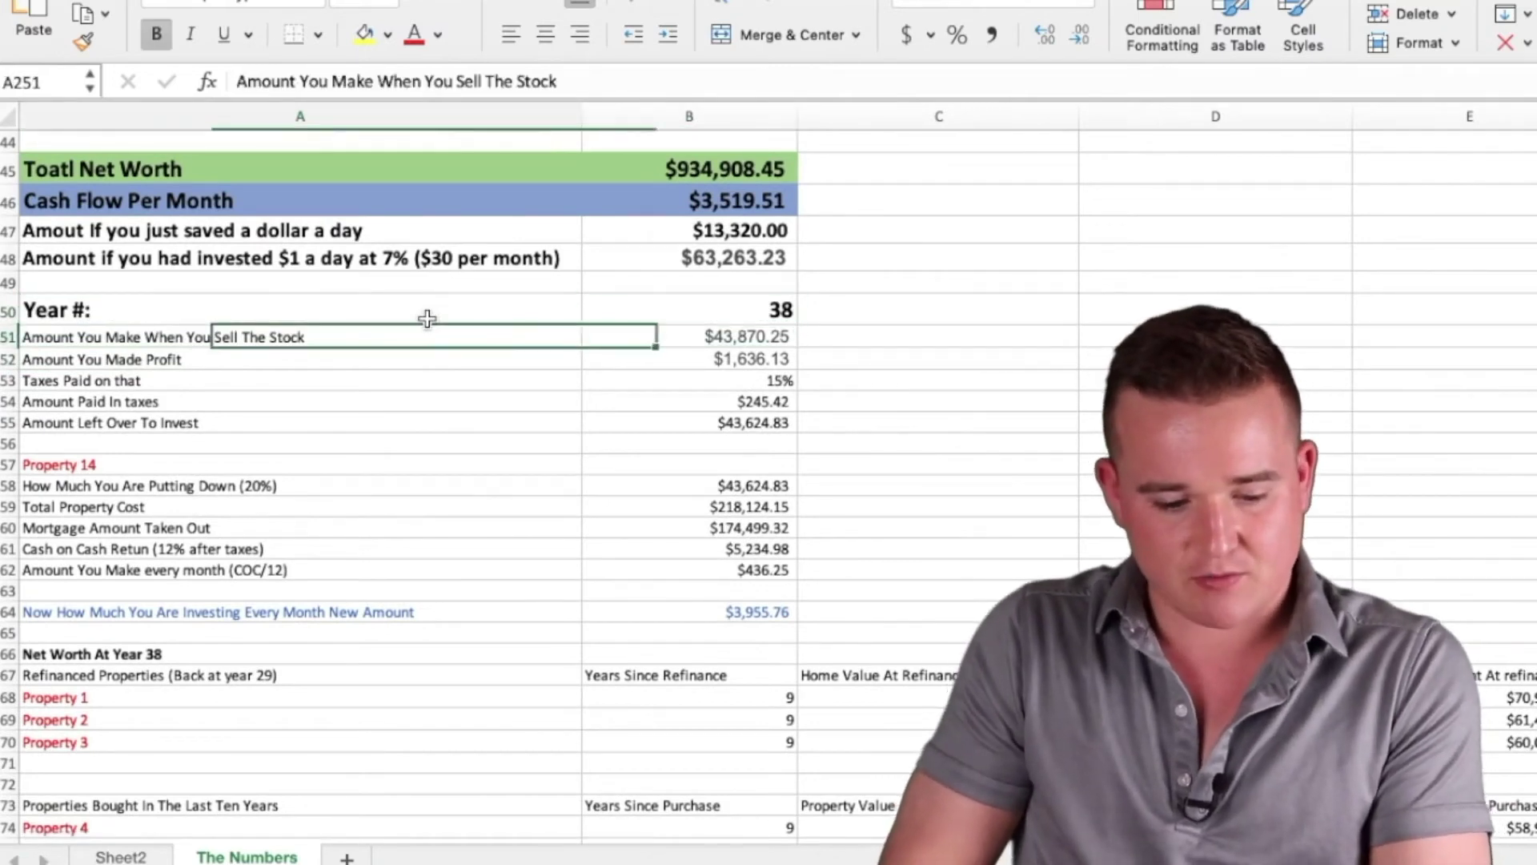
key("Return")
key("Tab")
key("Up")
key("Up")
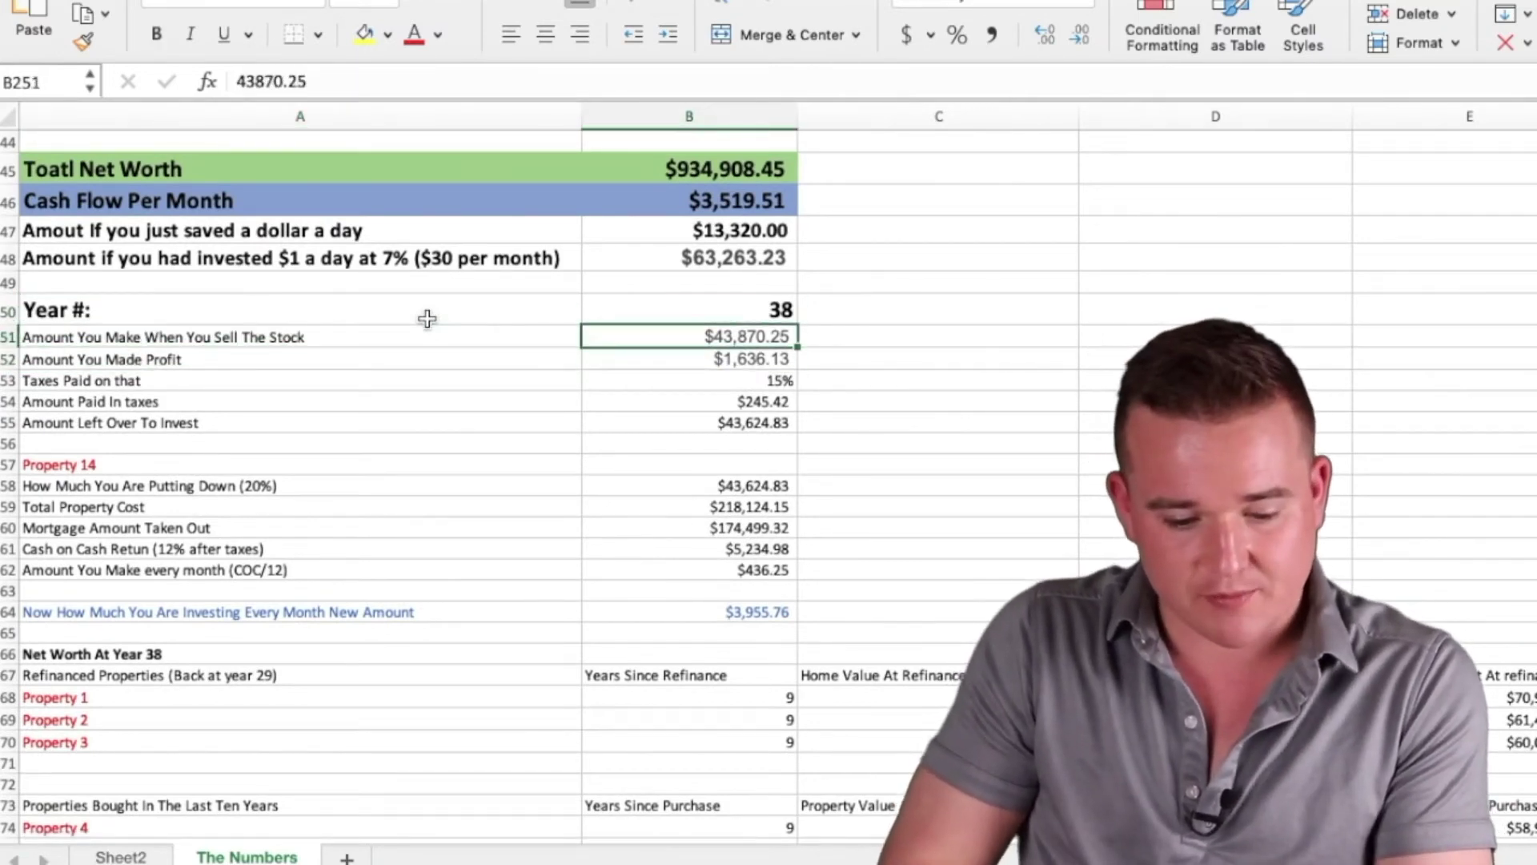
key("Left")
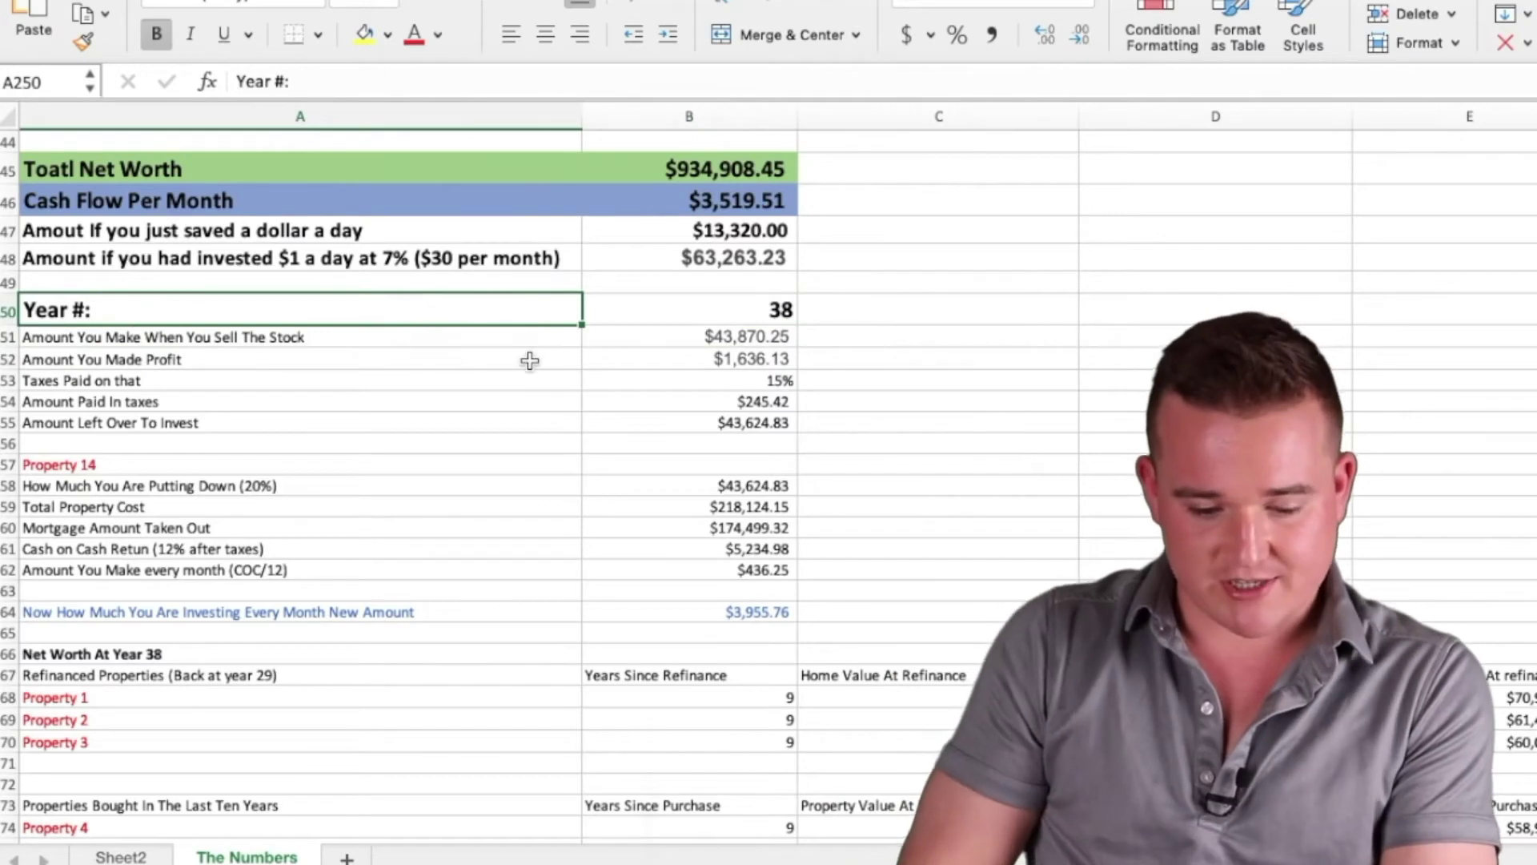
Step through the year 38 stock sale amount, profit, tax rate and taxes paid to the amount left over to invest
scroll(529, 361, "down", 1)
key("Down")
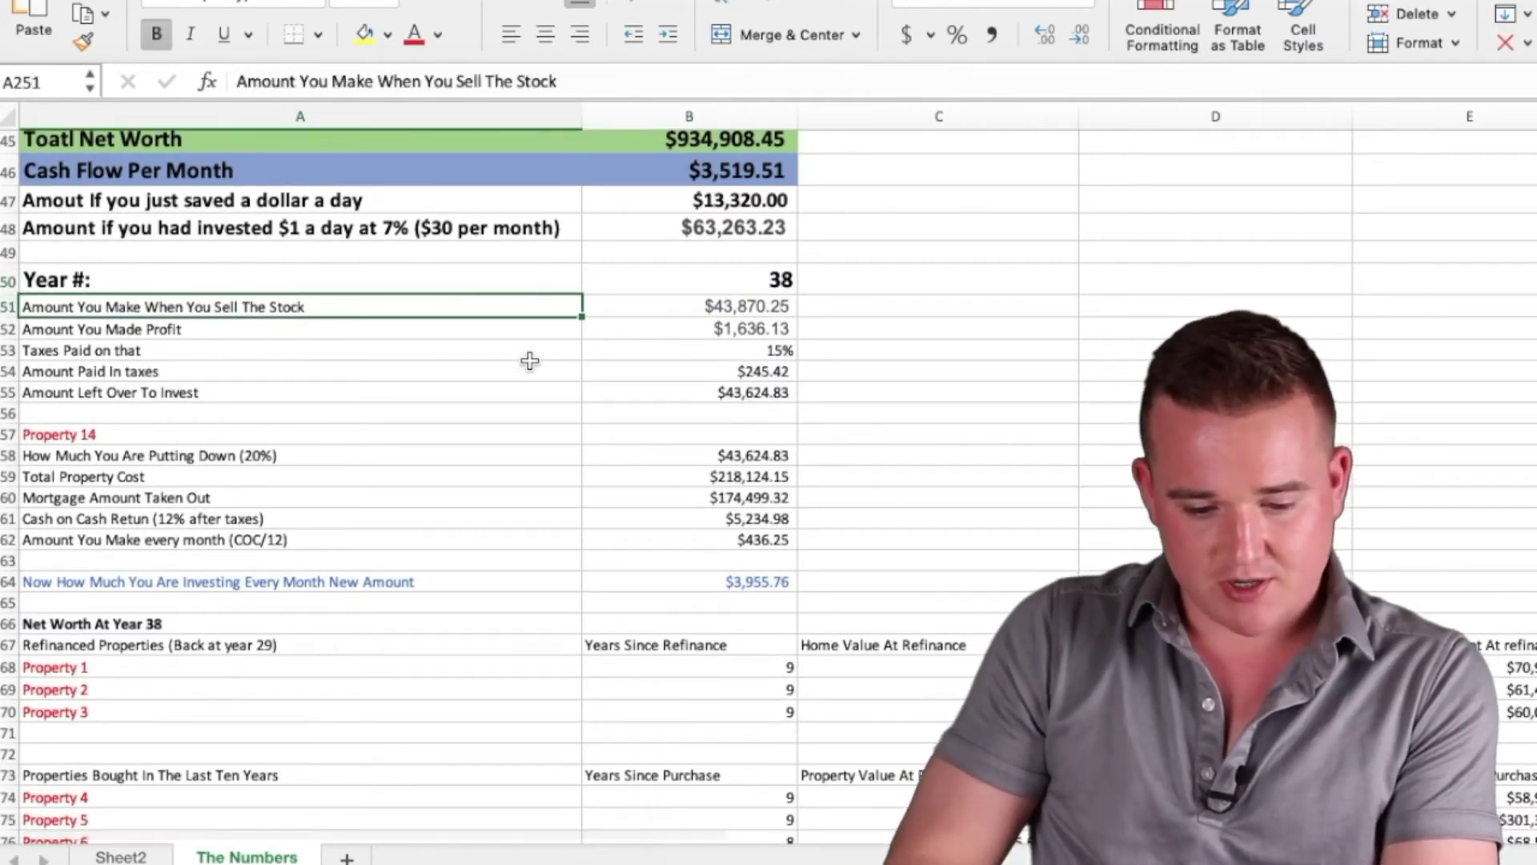
key("Right")
key("Down")
key("Up")
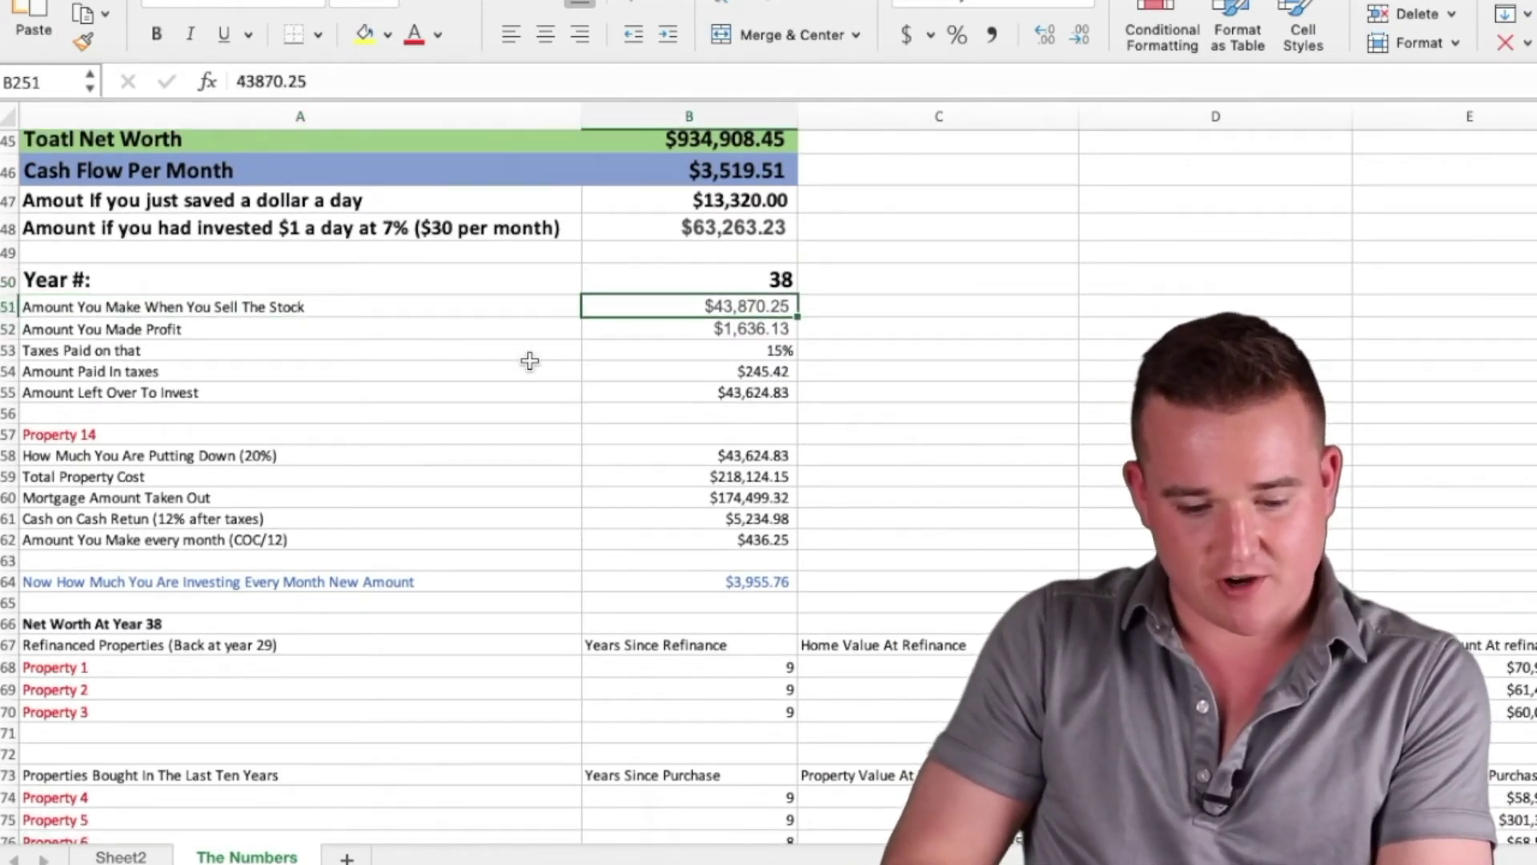
key("Down")
key("Down")
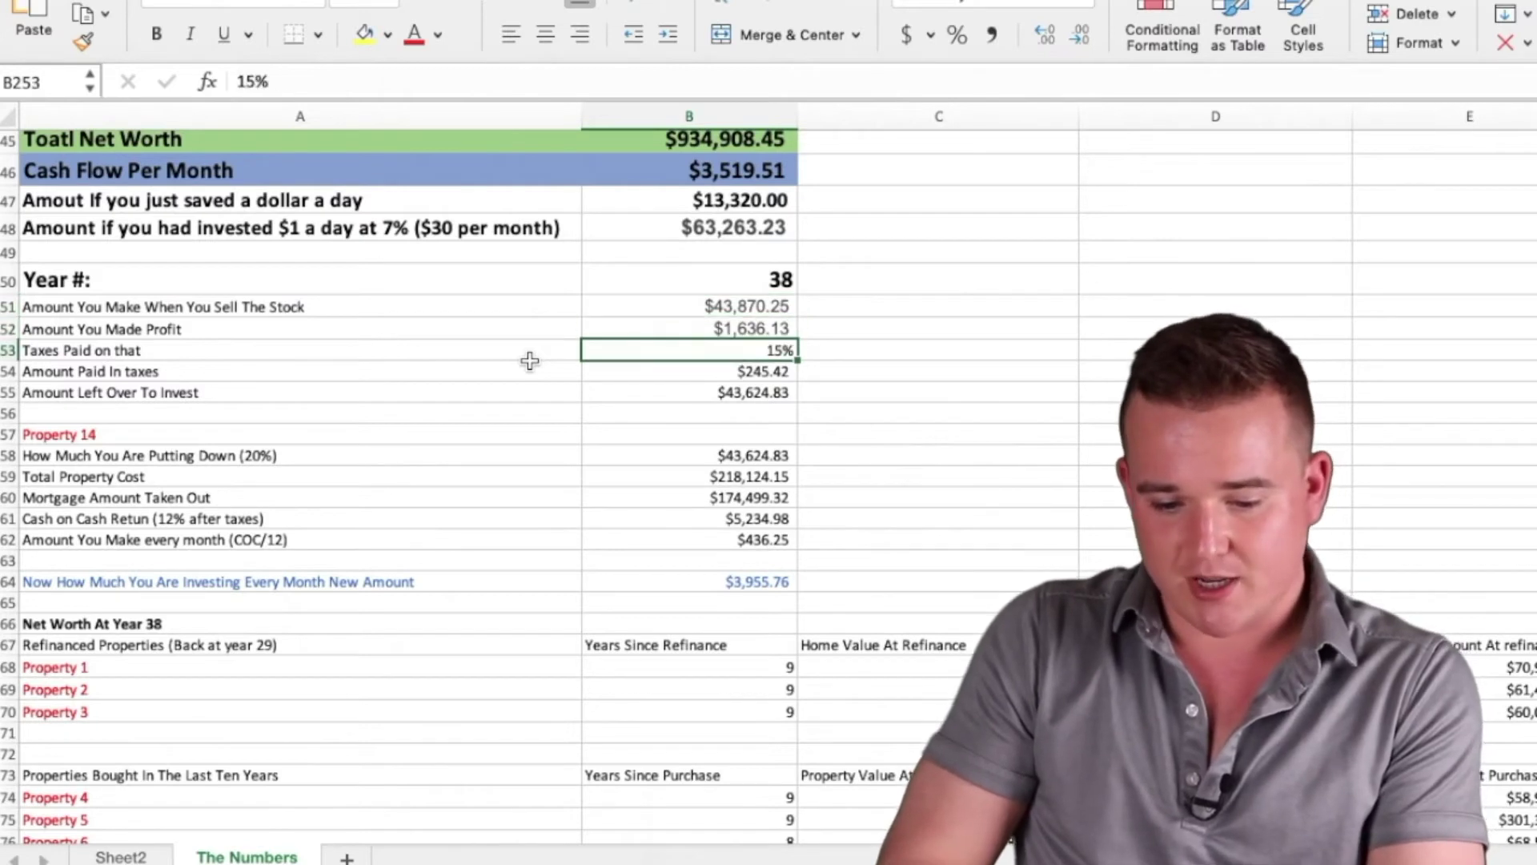
key("Down")
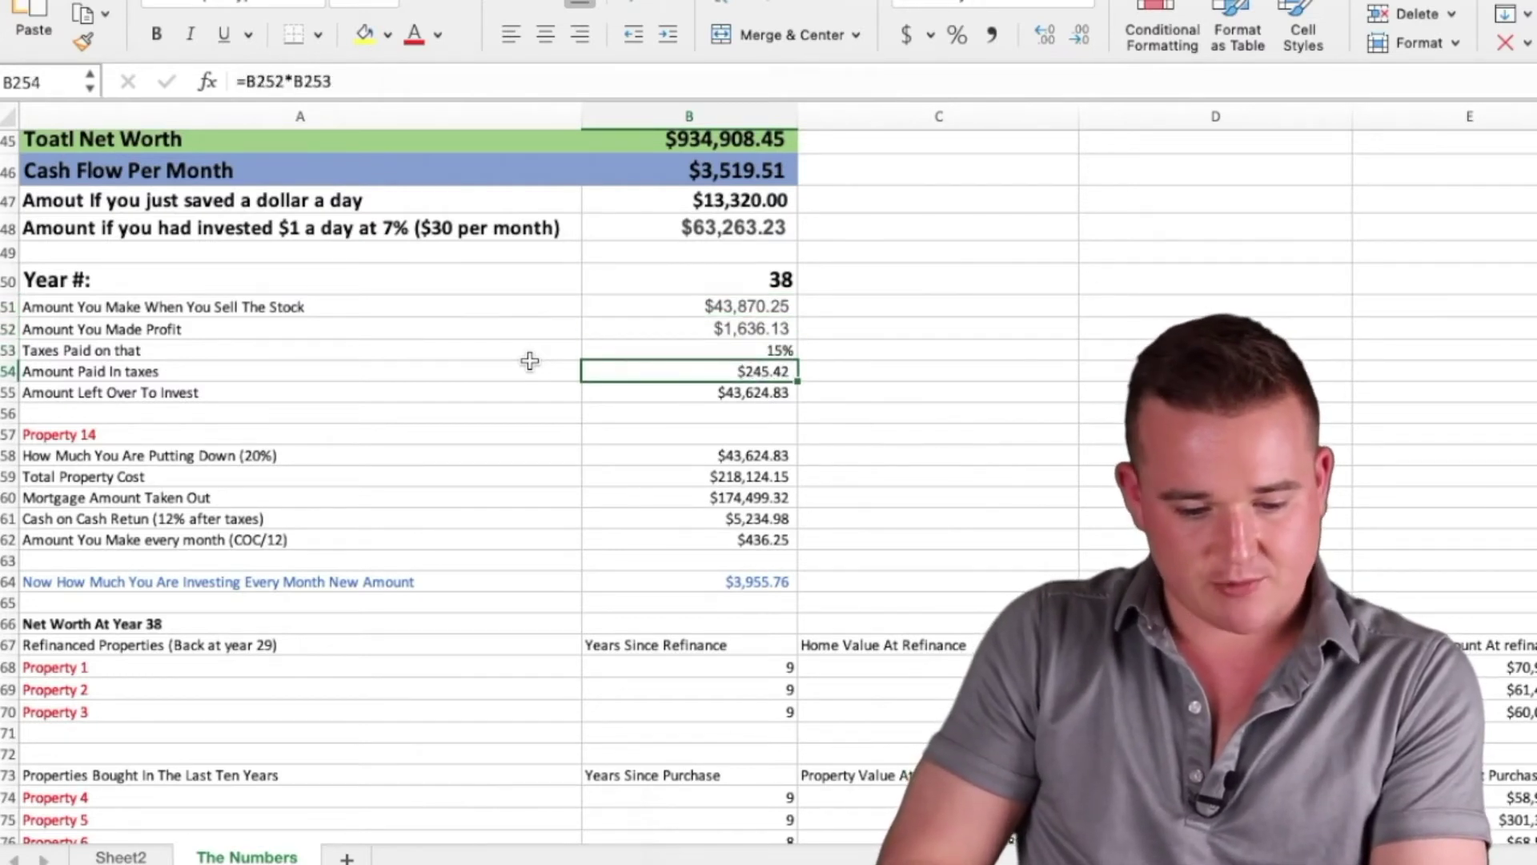
key("Down")
scroll(530, 360, "down", 1)
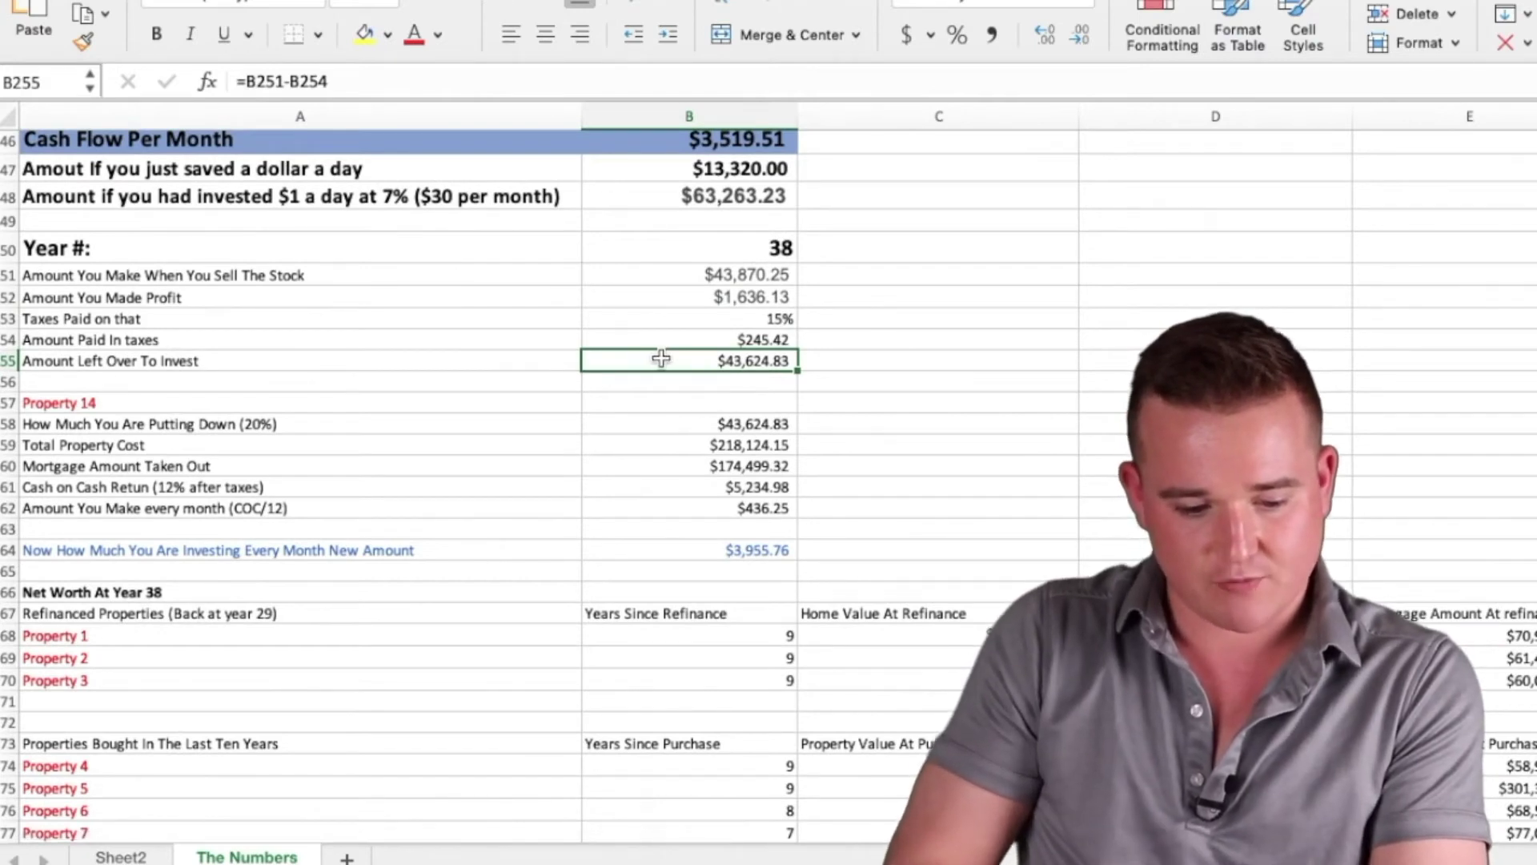
Step through the Property 14 figures from the down payment to the amount made every month
key("Down")
key("Down")
key("Down")
key("Down")
scroll(660, 358, "down", 4)
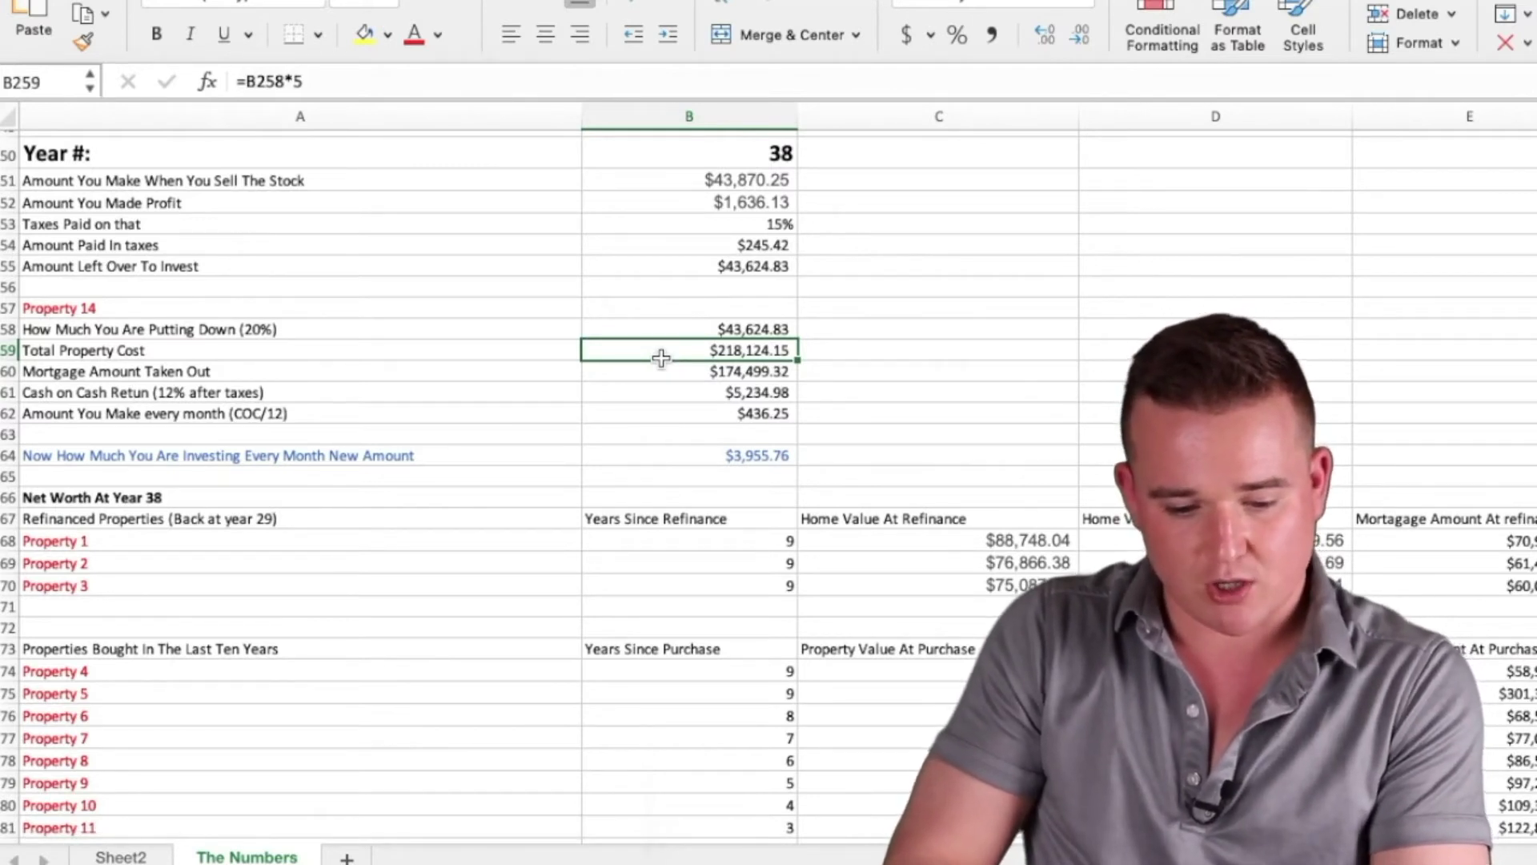
key("Down")
key("Down")
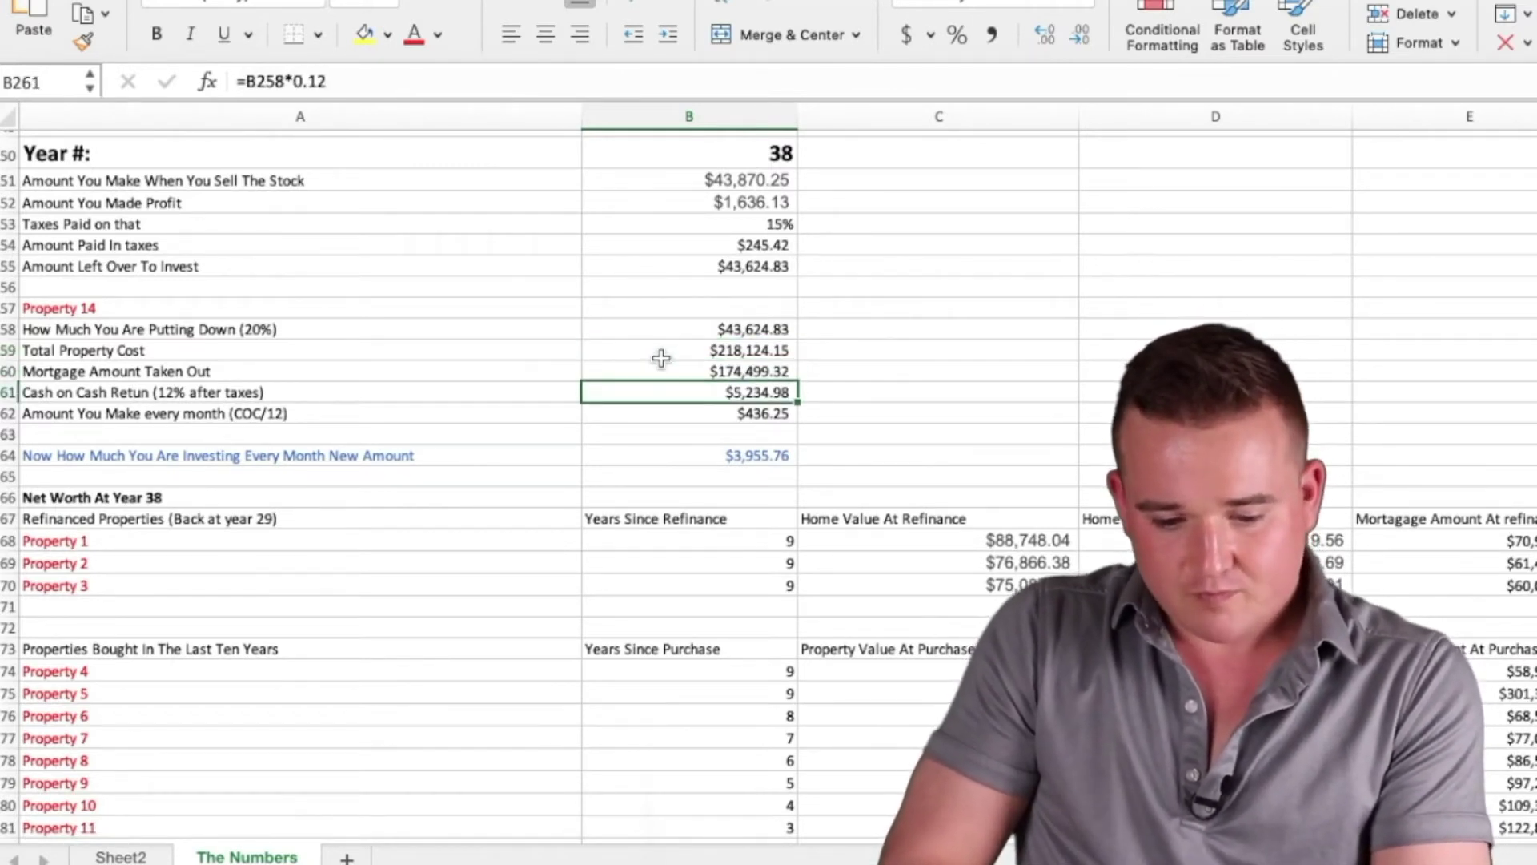
key("Left")
key("Right")
key("Down")
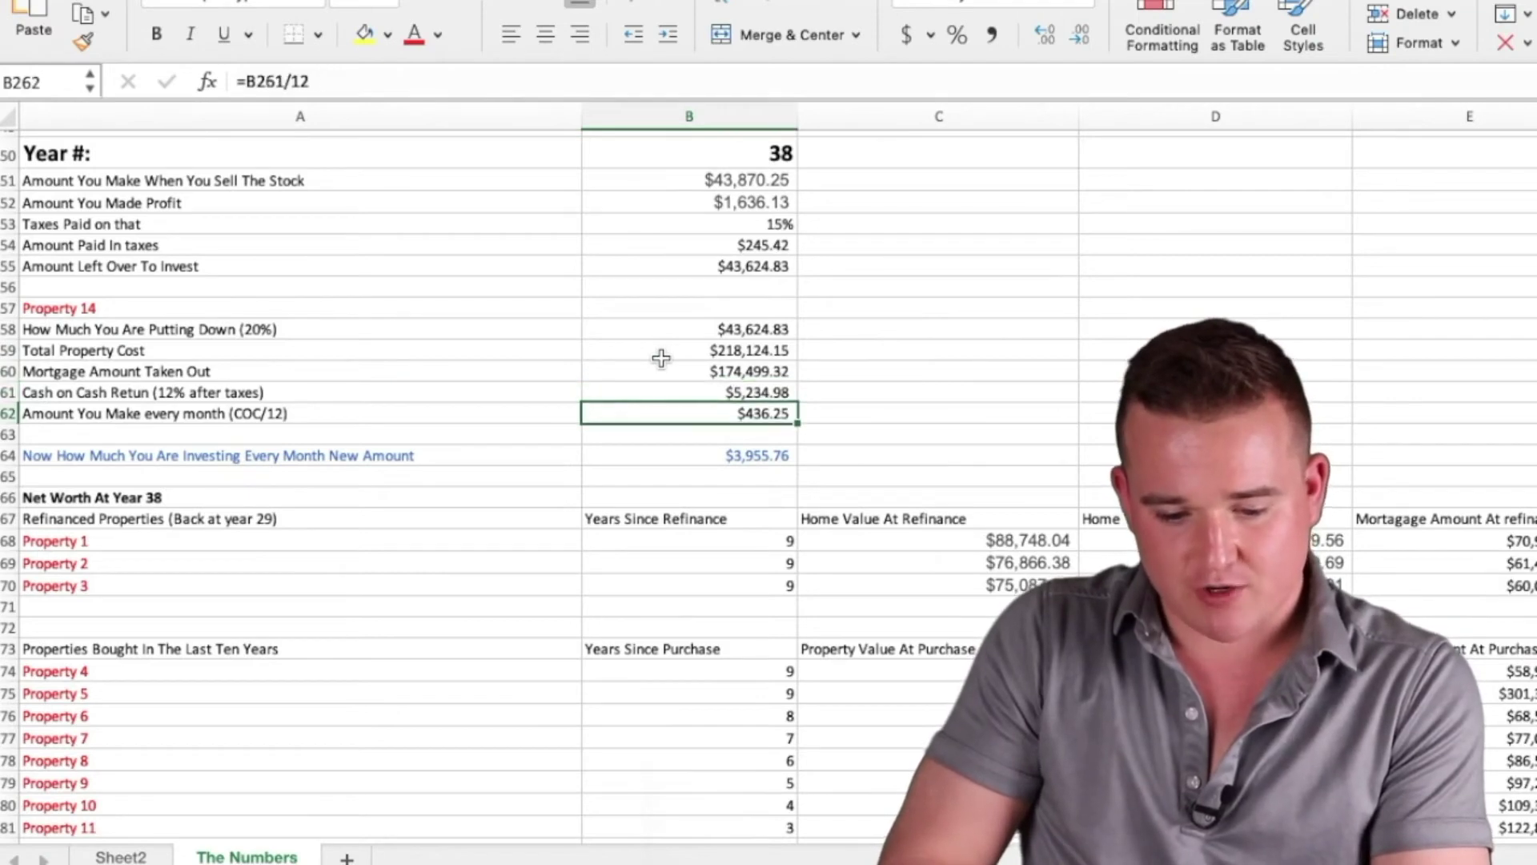
Inspect the new monthly investing amount below the Property 14 figures
scroll(660, 358, "down", 1)
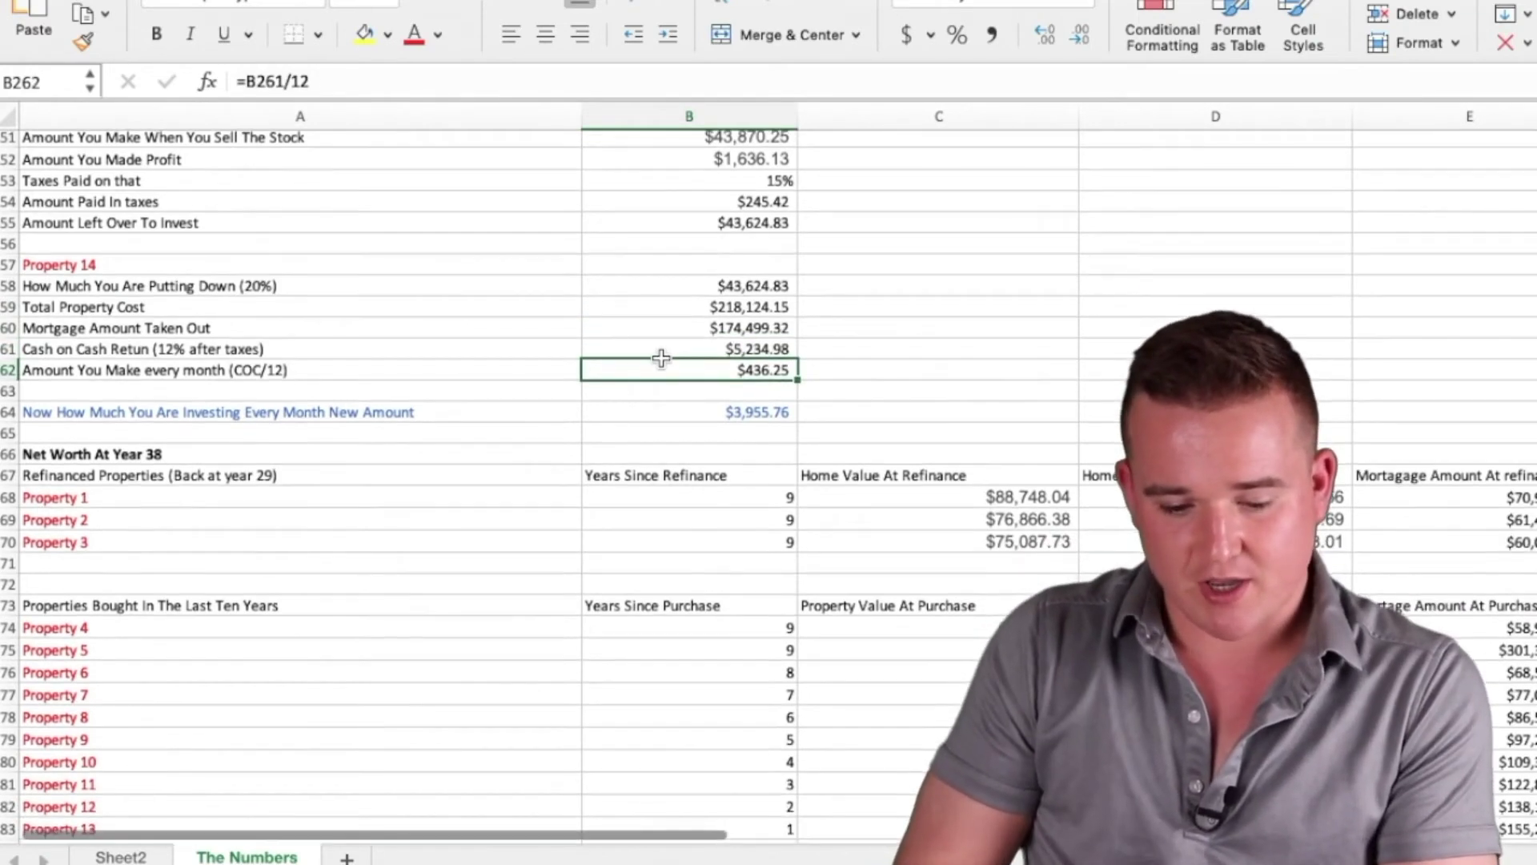
scroll(747, 385, "down", 1)
left_click(672, 391)
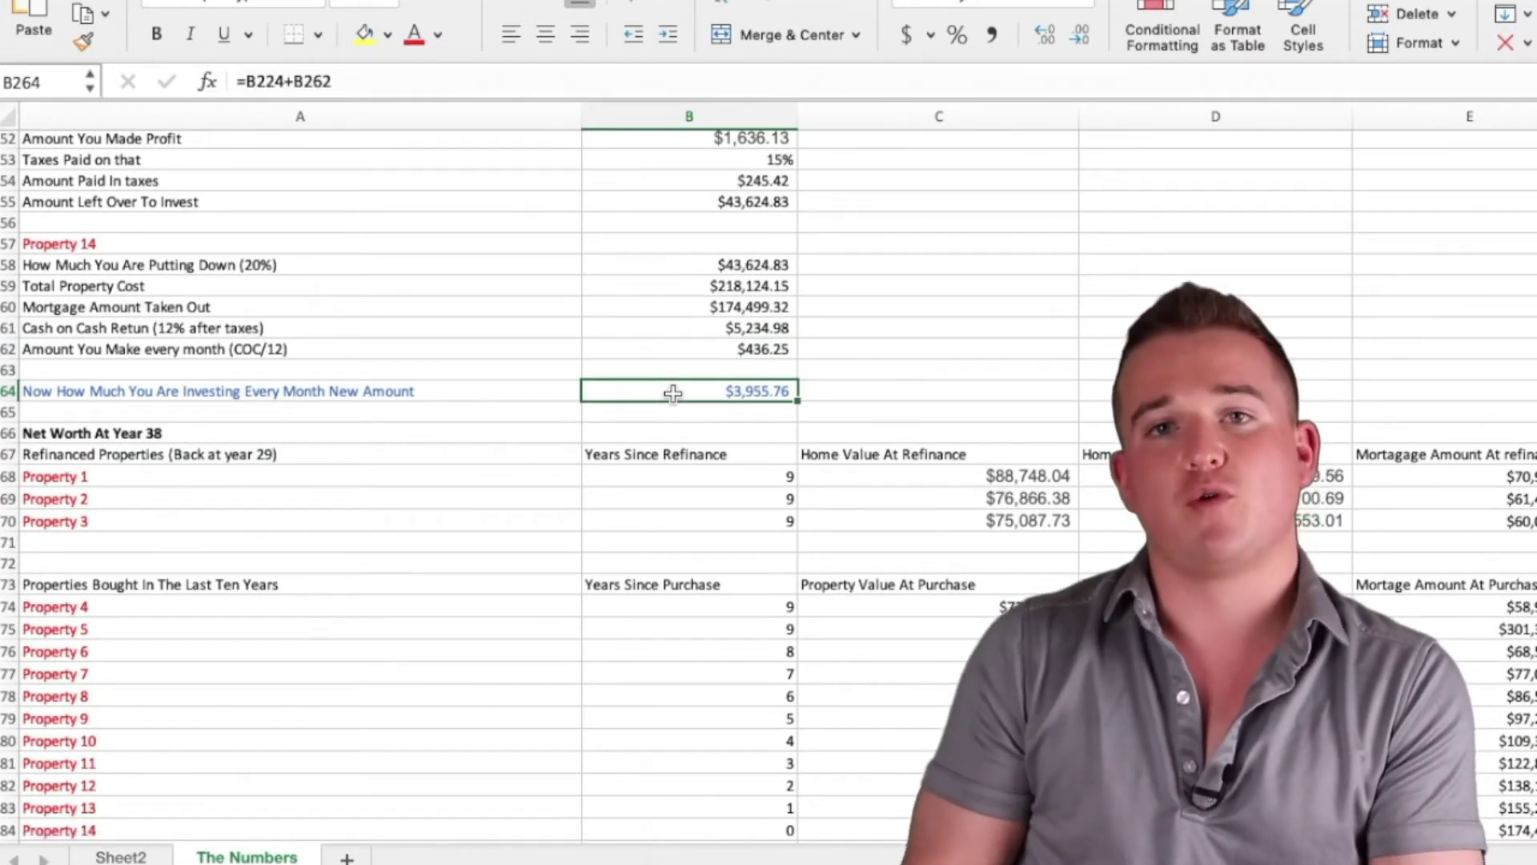
Look over the Net Worth At Year 38 section, covering the refinanced properties and those bought in the last ten years
scroll(673, 393, "down", 7)
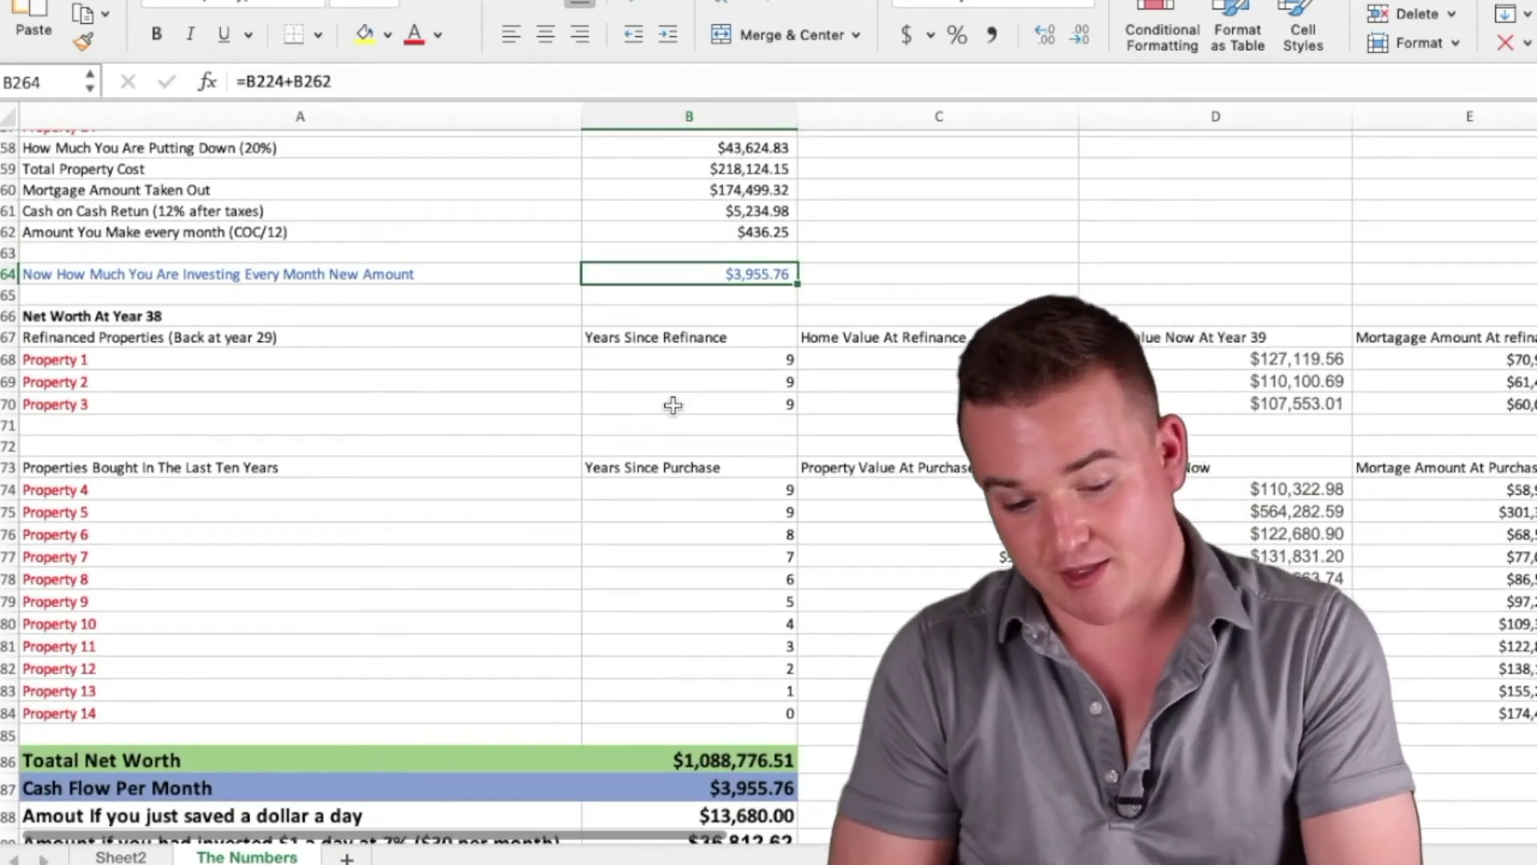
scroll(438, 368, "down", 2)
scroll(439, 368, "up", 17)
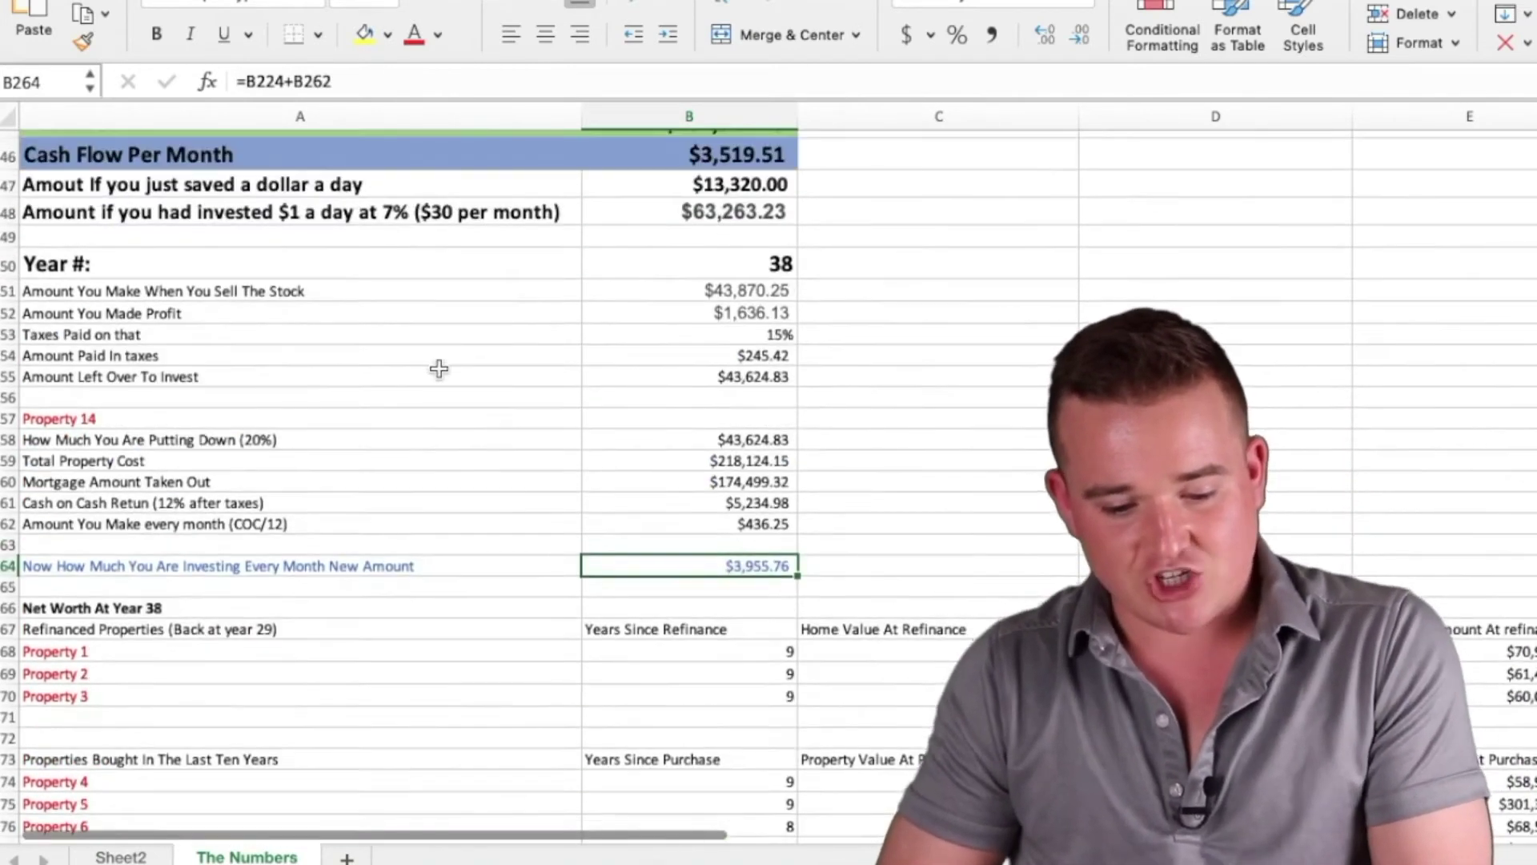
scroll(438, 368, "down", 13)
scroll(342, 407, "up", 1)
scroll(342, 407, "down", 8)
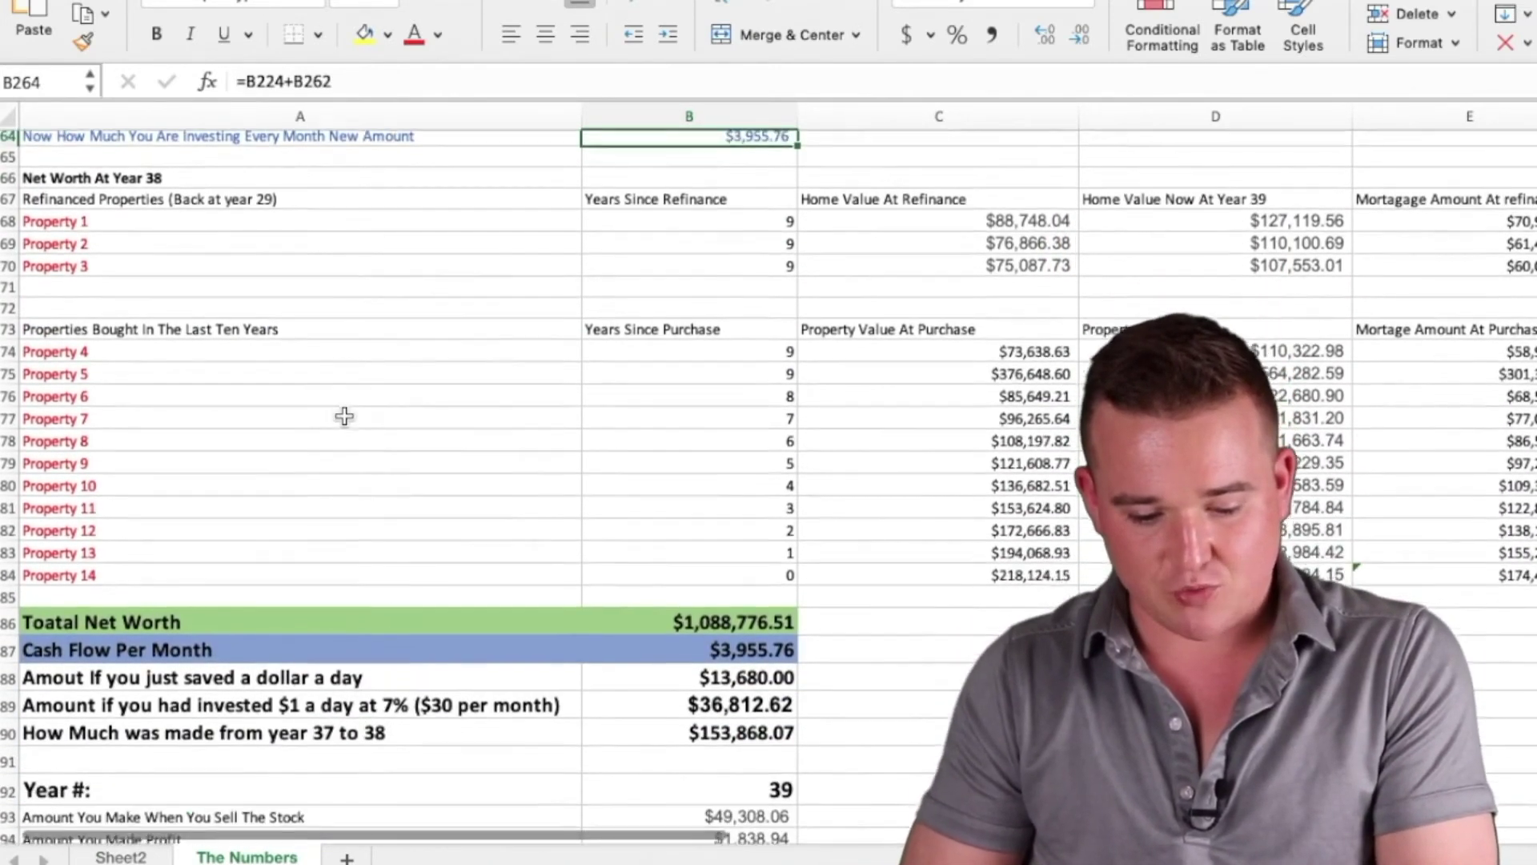
scroll(343, 410, "right", 5)
scroll(344, 415, "up", 2)
scroll(345, 416, "right", 2)
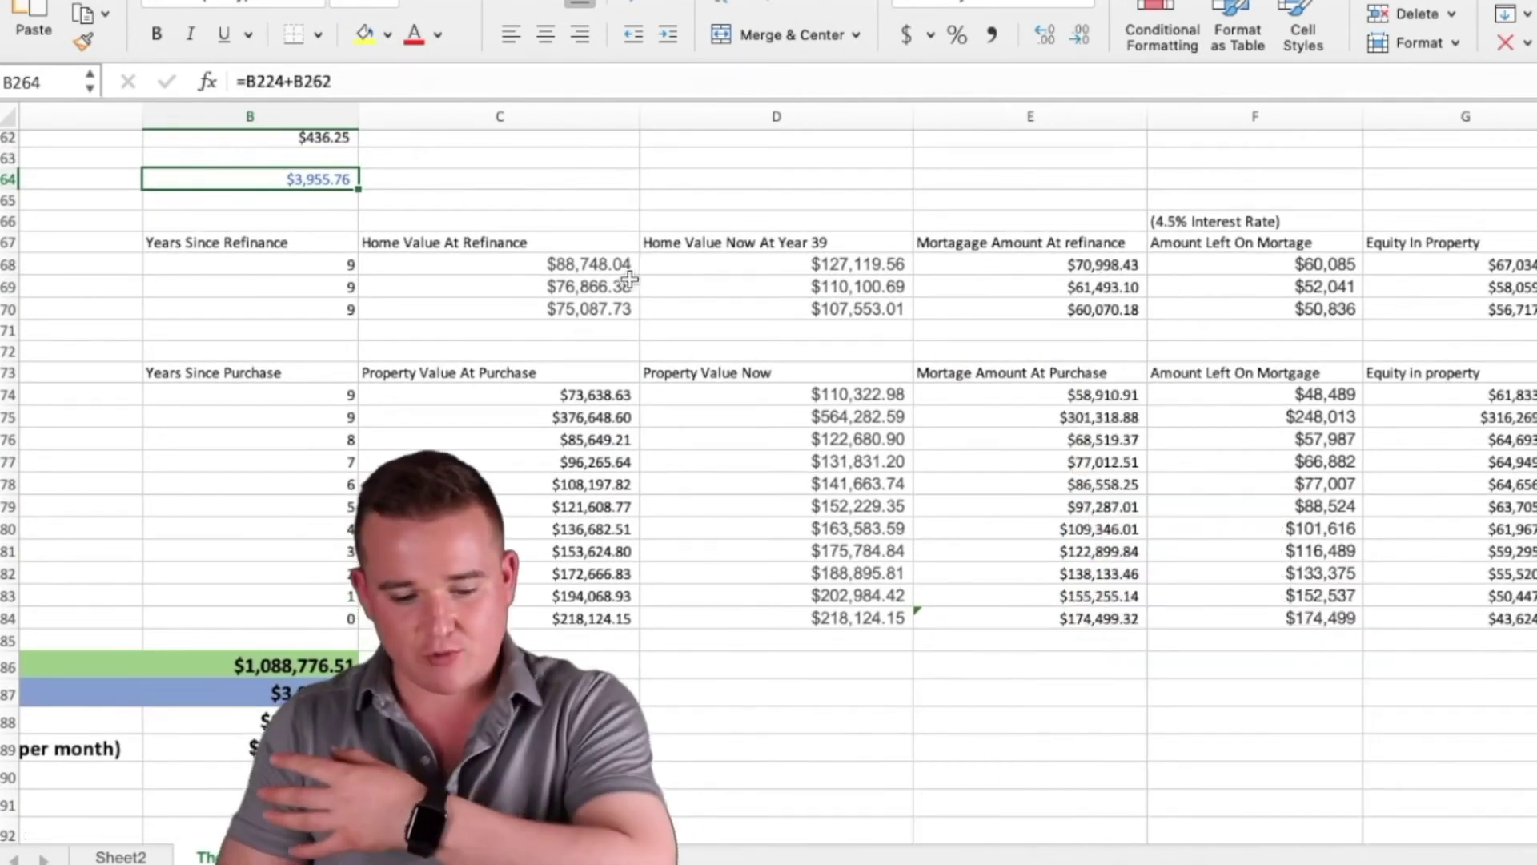
Go through Property 2's home value at refinance, current home value, mortgage amount at refinance and years since refinance
left_click(497, 287)
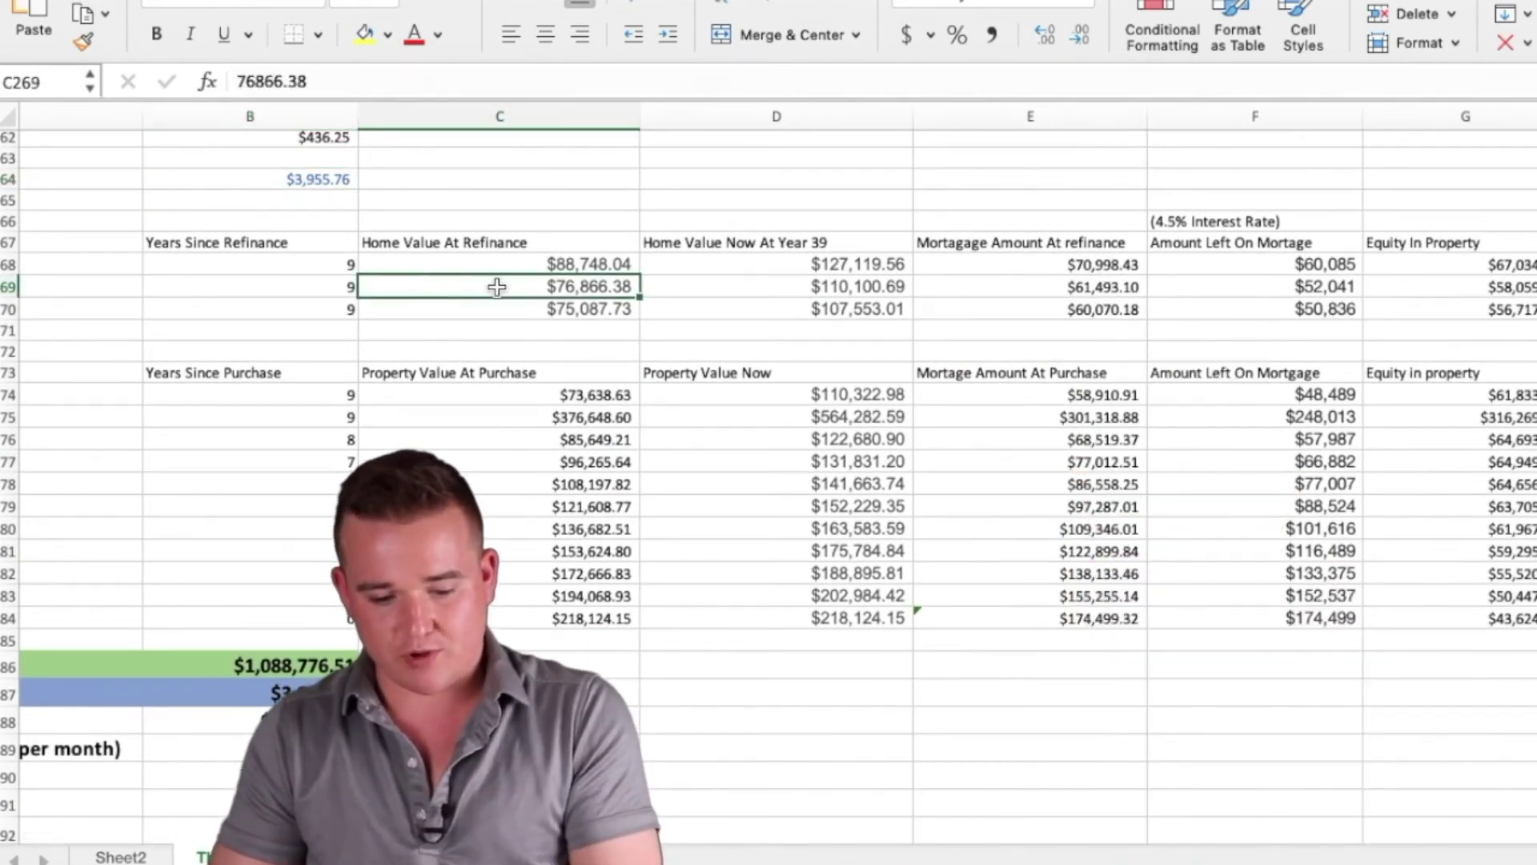
key("Right")
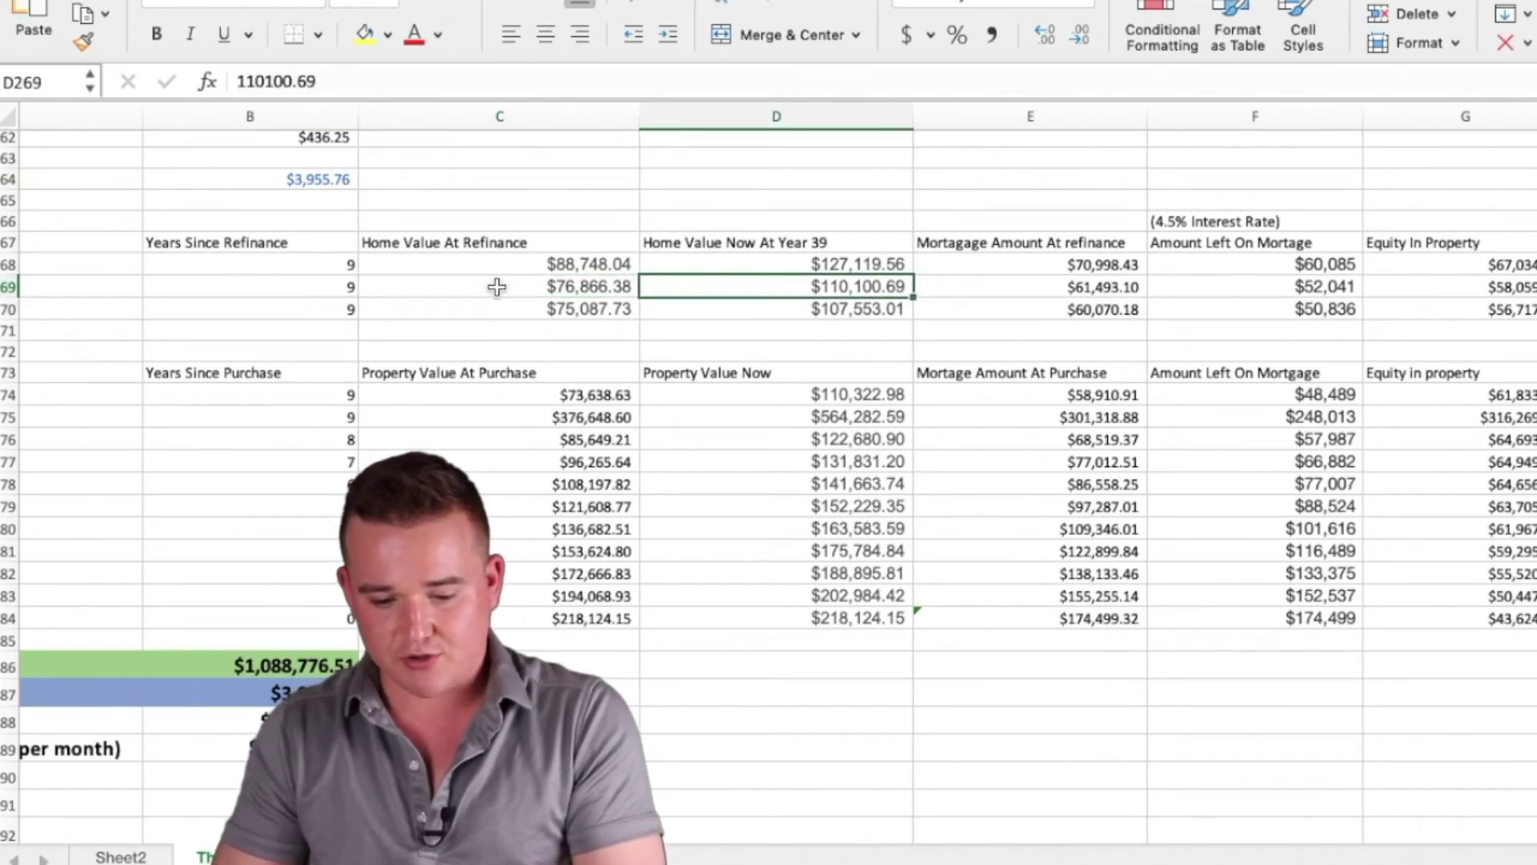
key("Right")
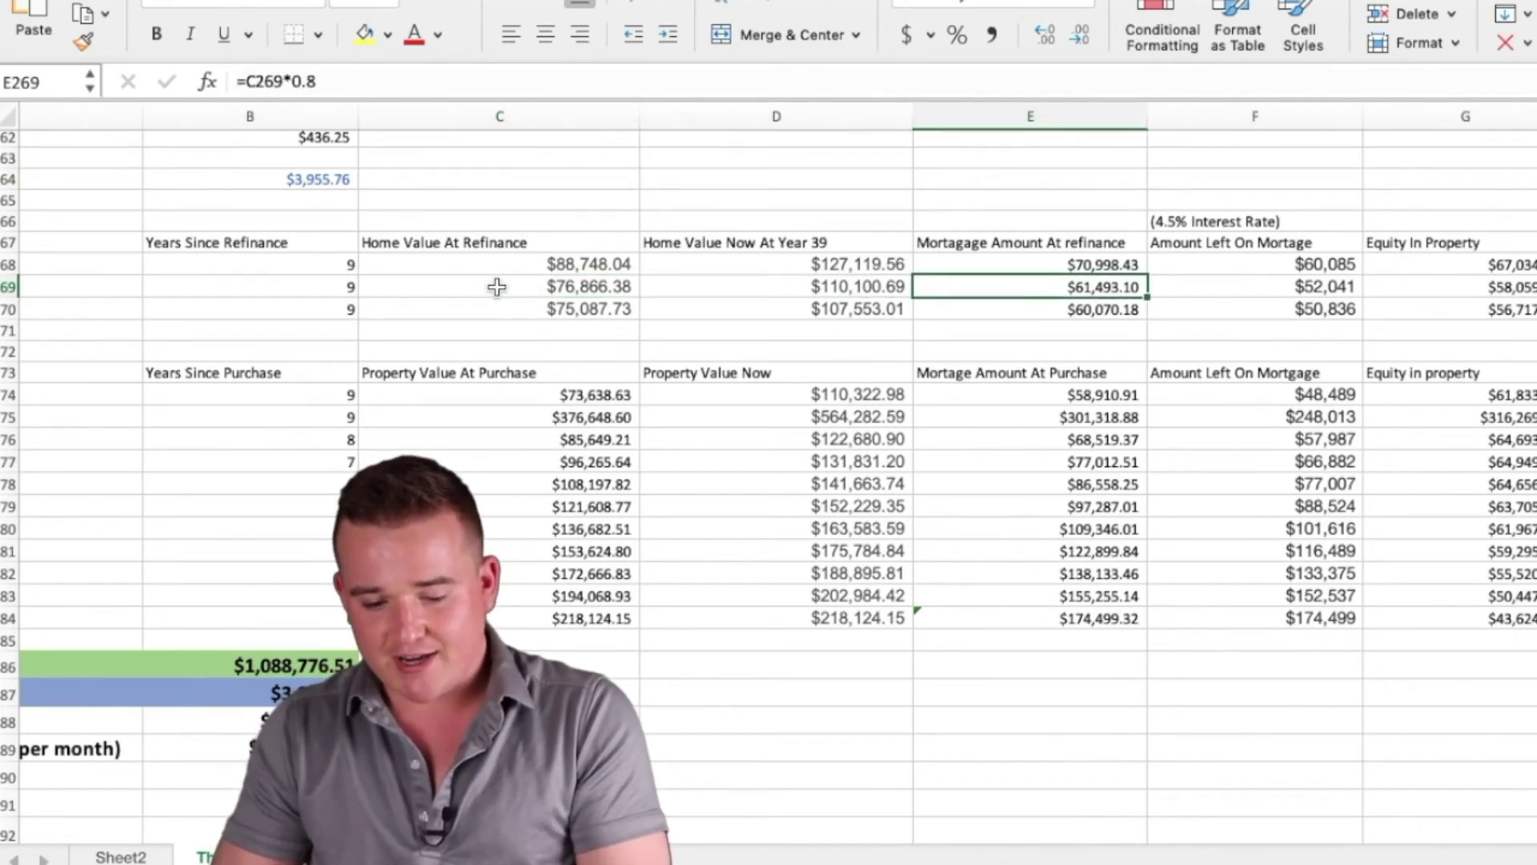
key("Left")
key("Left")
key("Left")
key("Right")
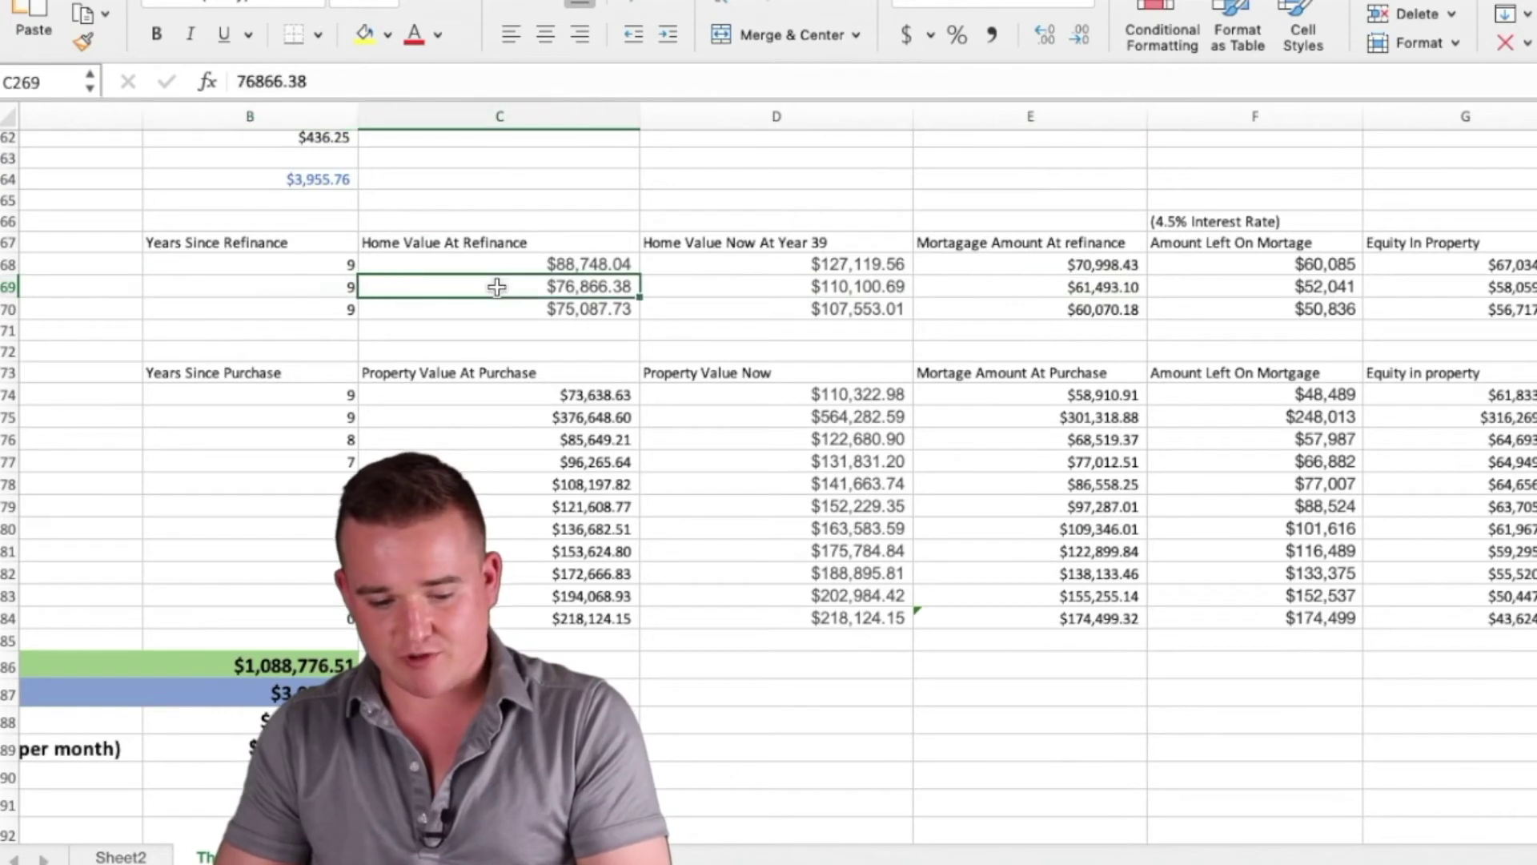
key("Left")
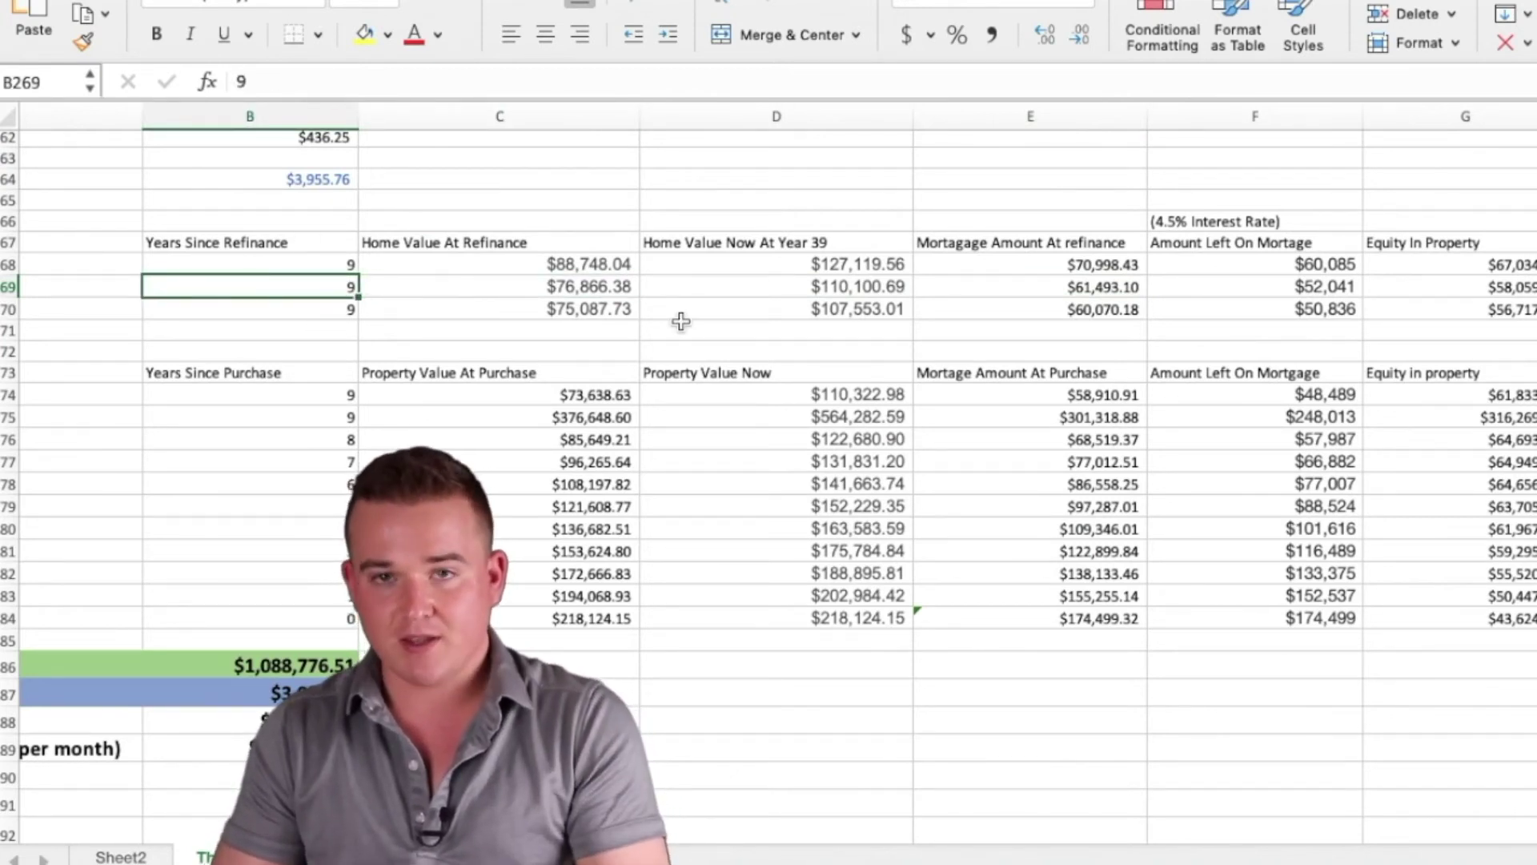
Step across Property 2's row from the years since refinance to the equity in the property
key("Right")
key("Right")
key("Right")
key("Right")
key("Right")
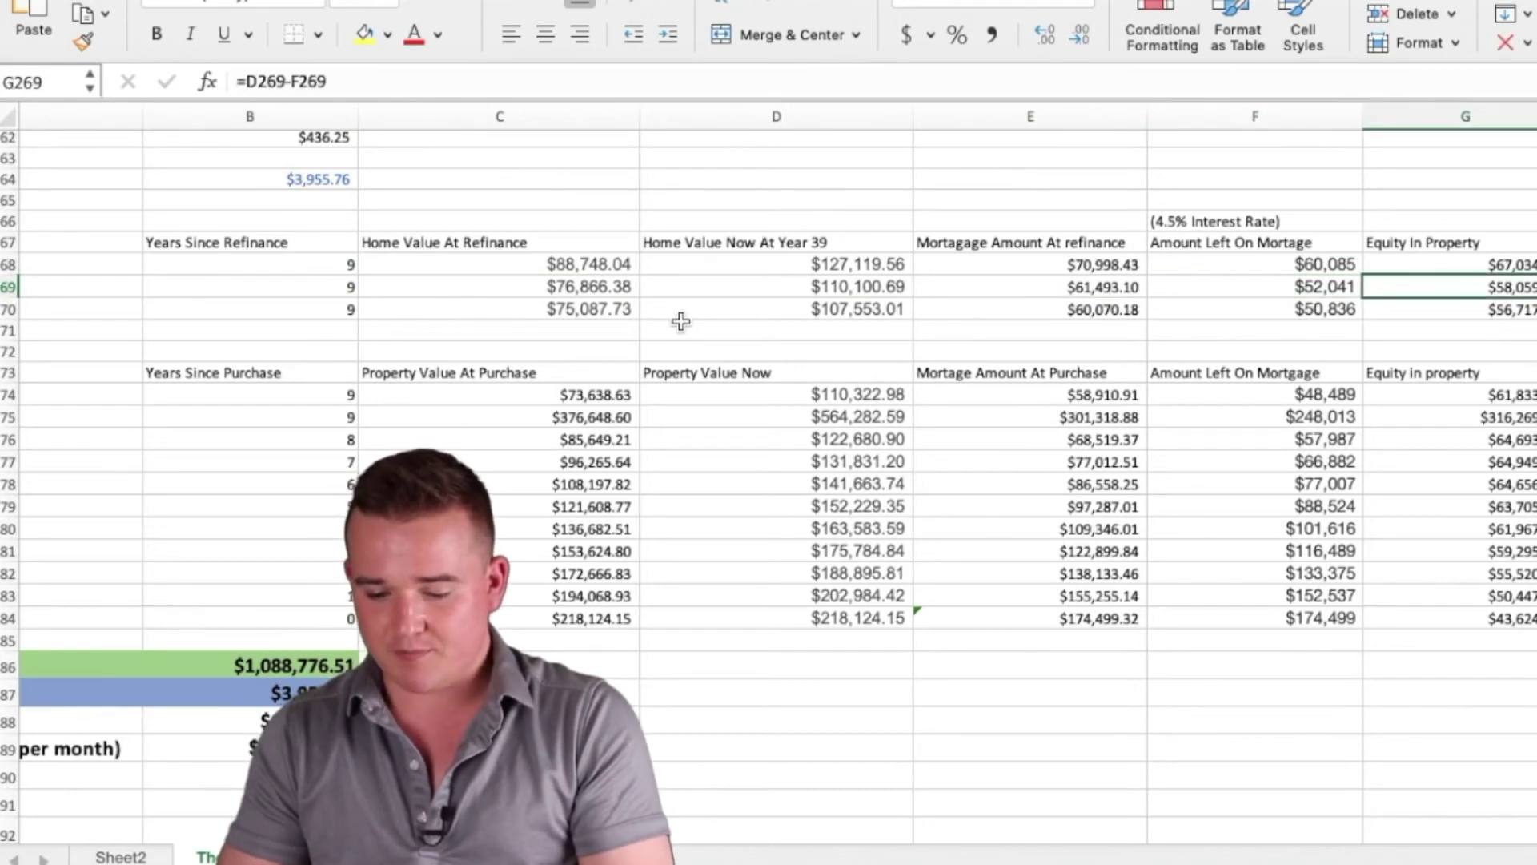
Step through Property 4's years since purchase, property value at purchase and property value now
scroll(824, 368, "left", 10)
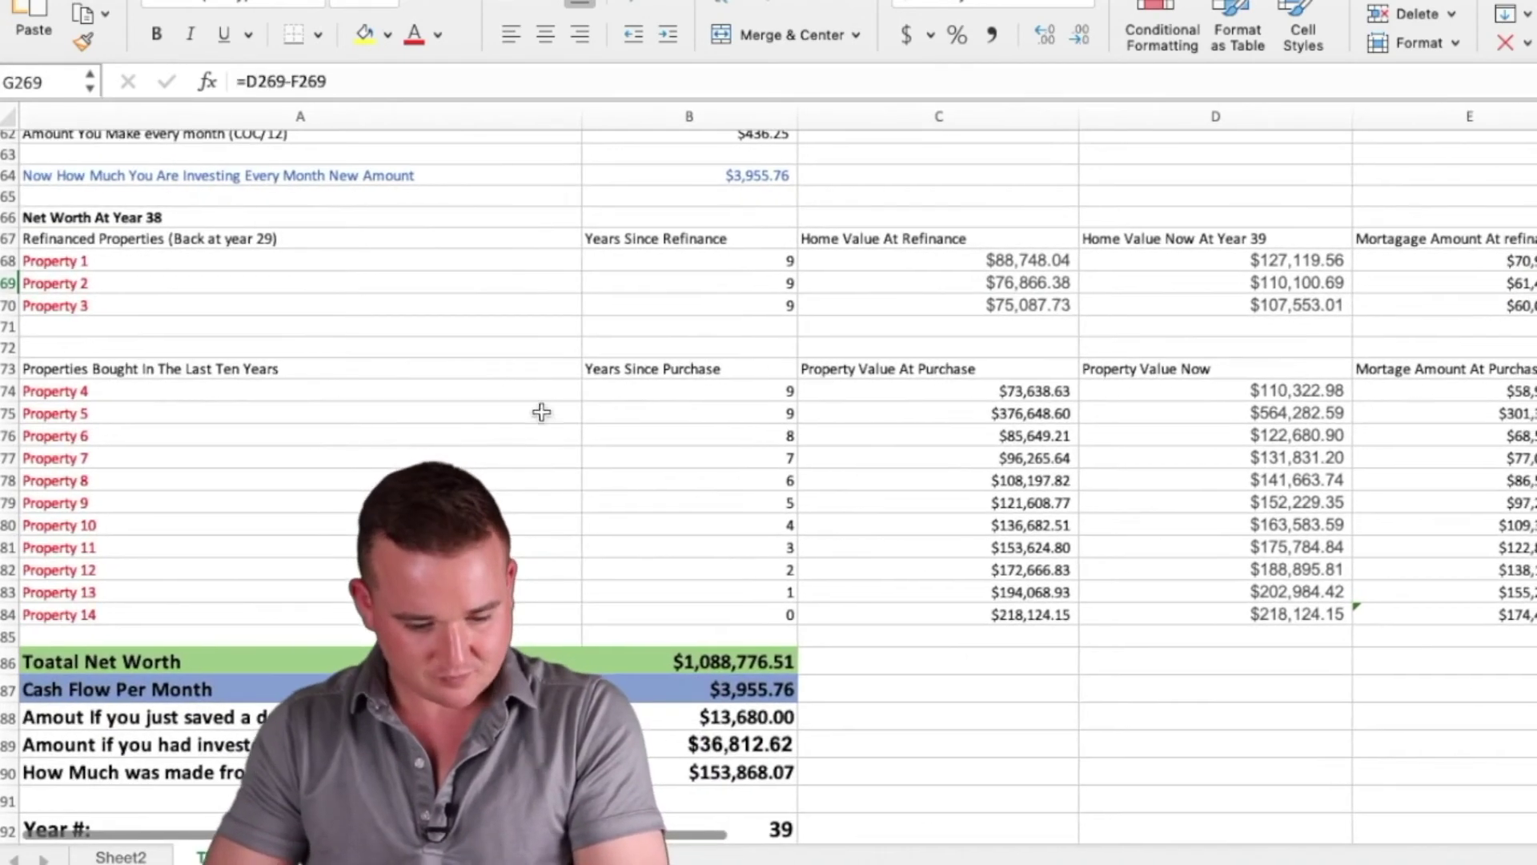
left_click(496, 390)
key("Right")
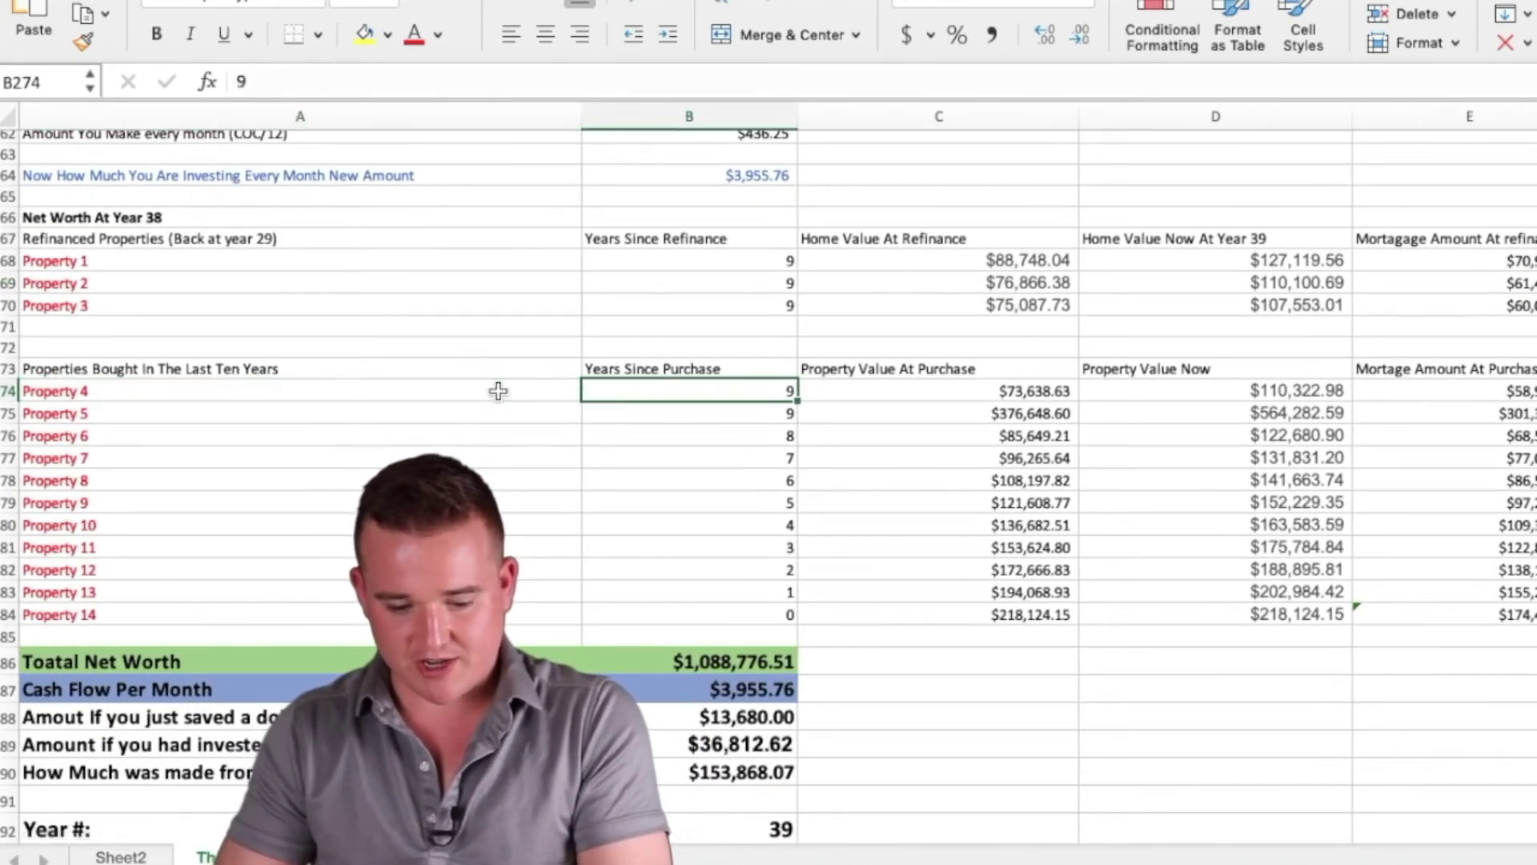
key("Right")
key("Left")
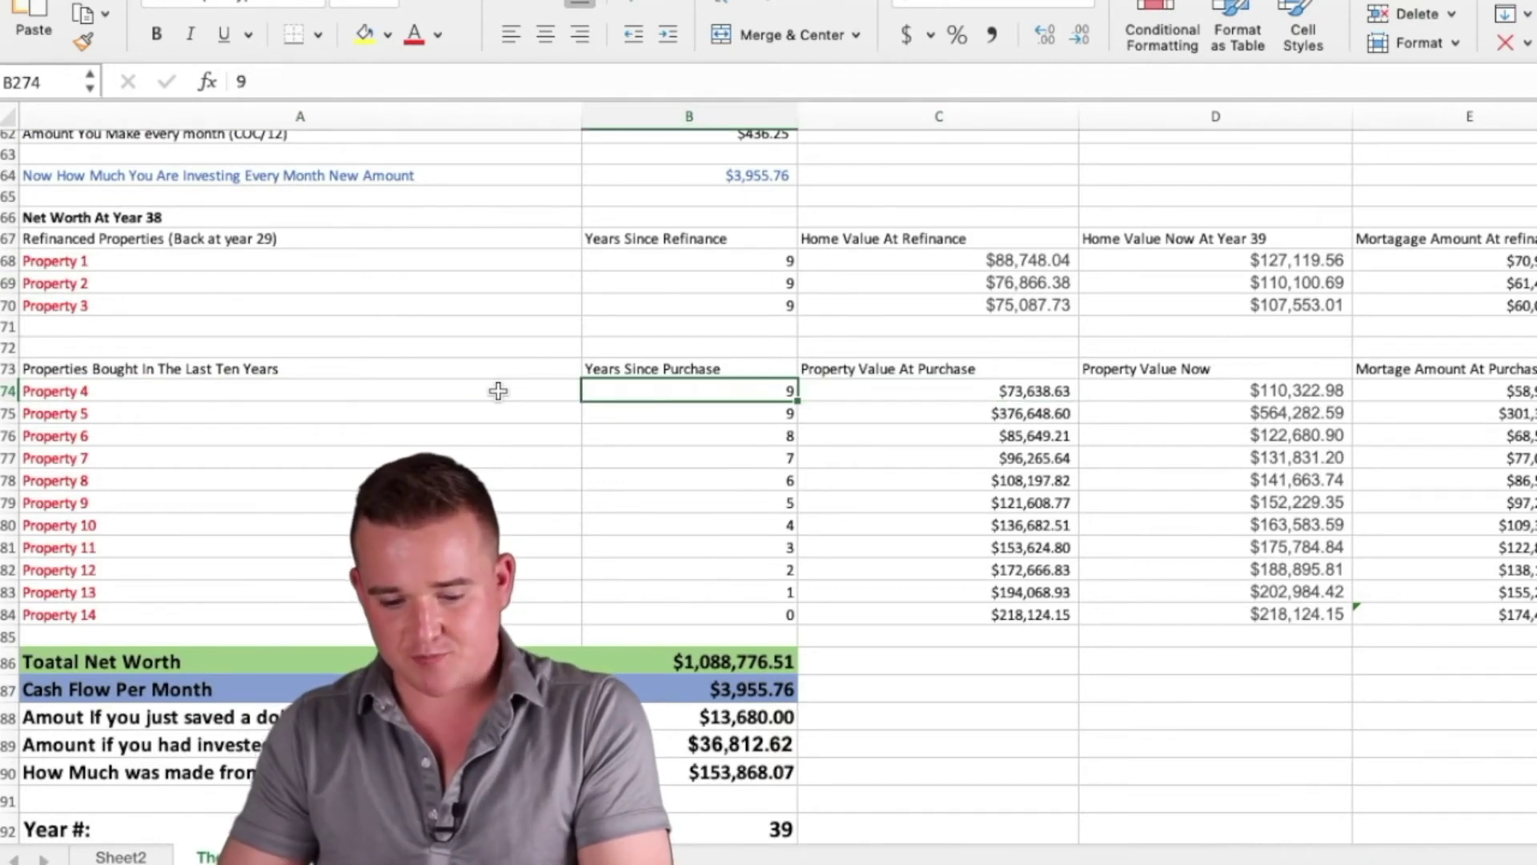
key("Right")
key("Right")
scroll(497, 391, "right", 3)
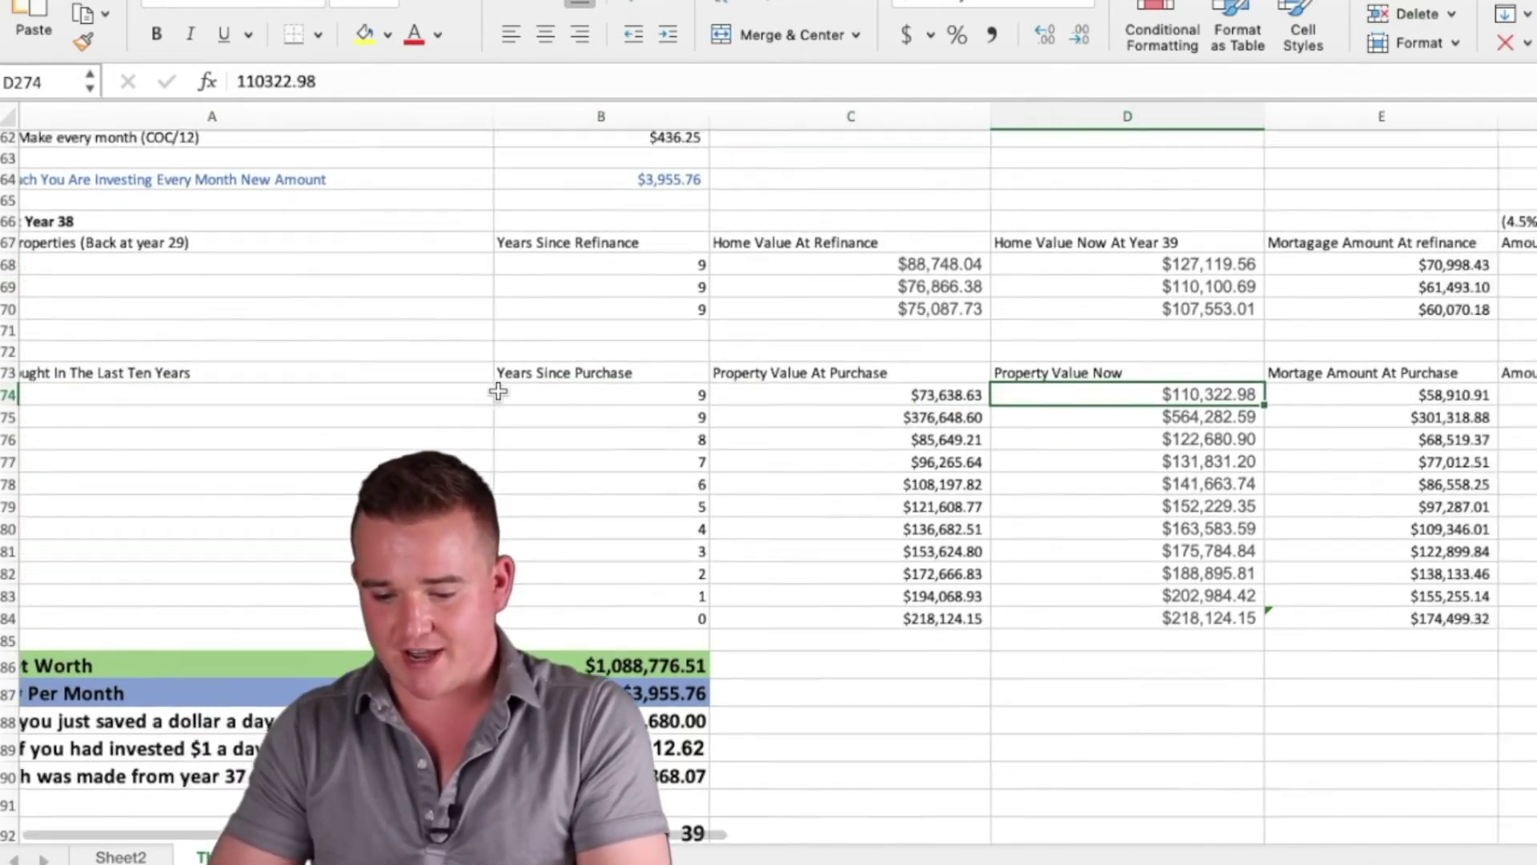
Inspect the amount left on the mortgage and the equity for Property 7 in the recently bought properties
scroll(1291, 432, "right", 3)
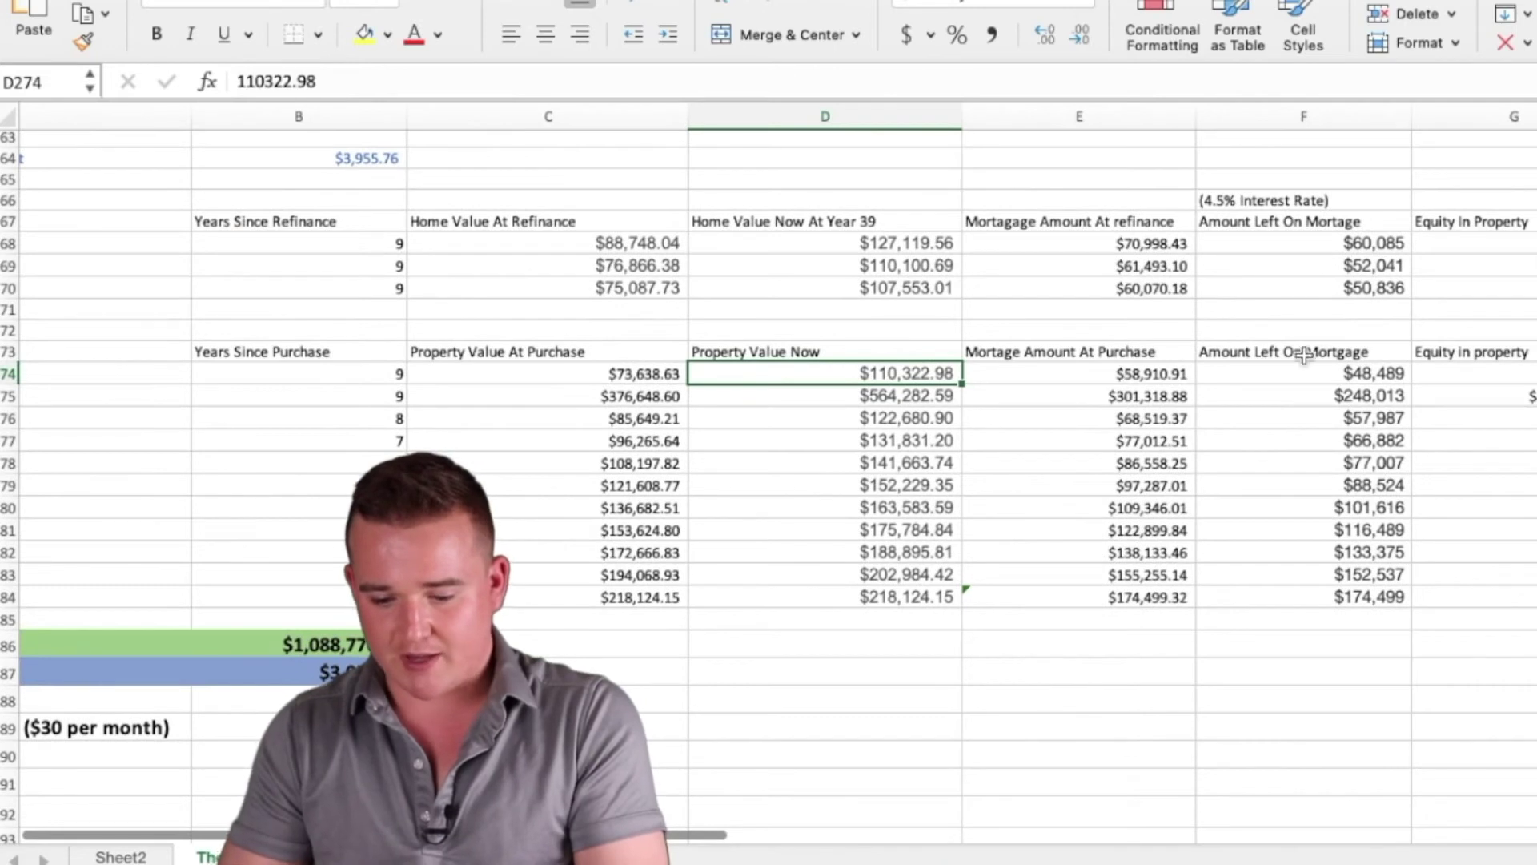
left_click(1294, 443)
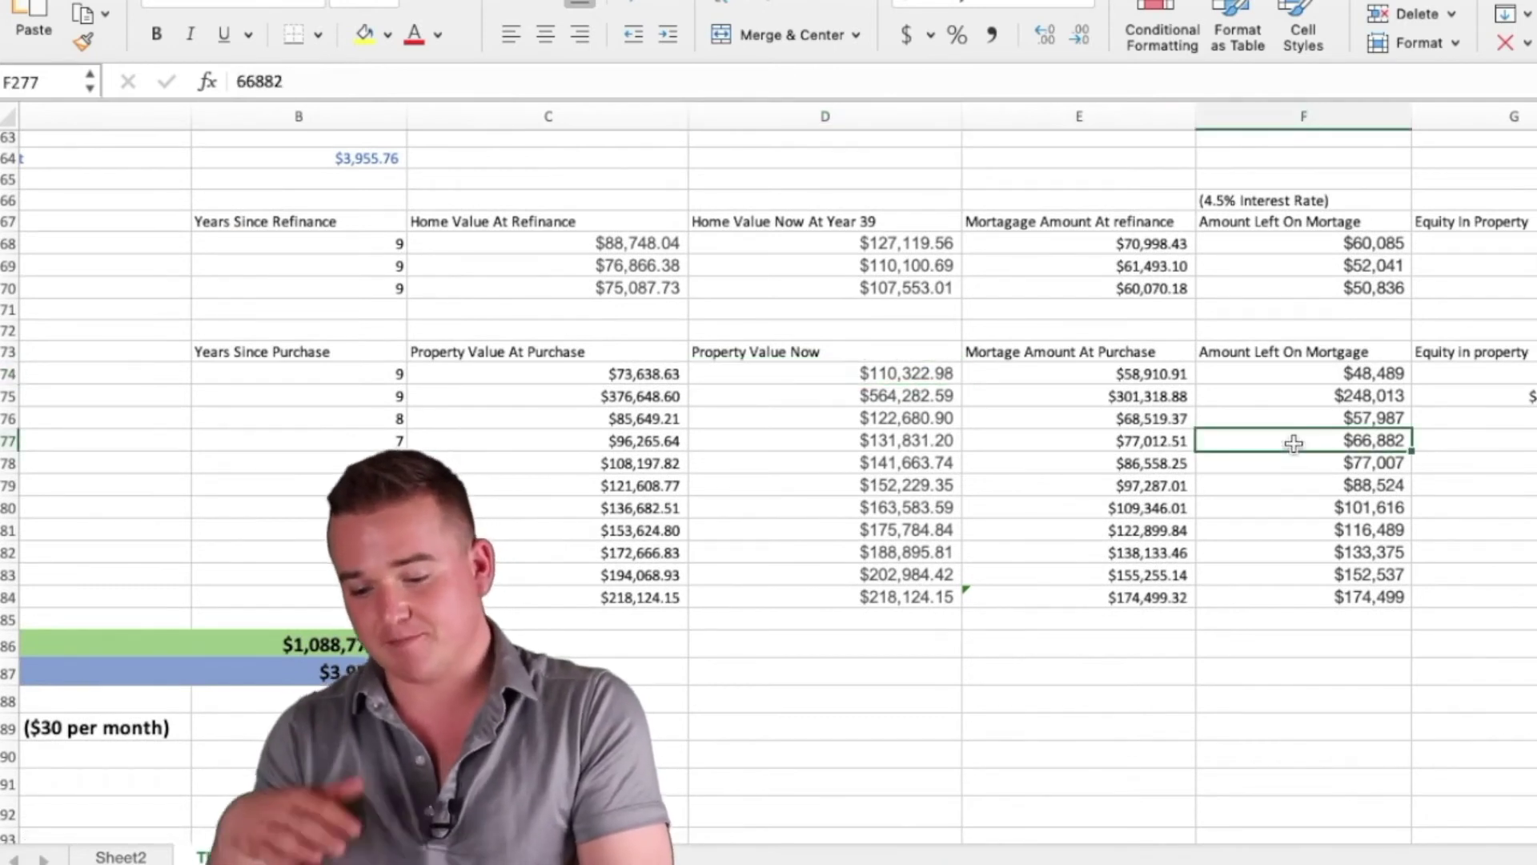
key("Right")
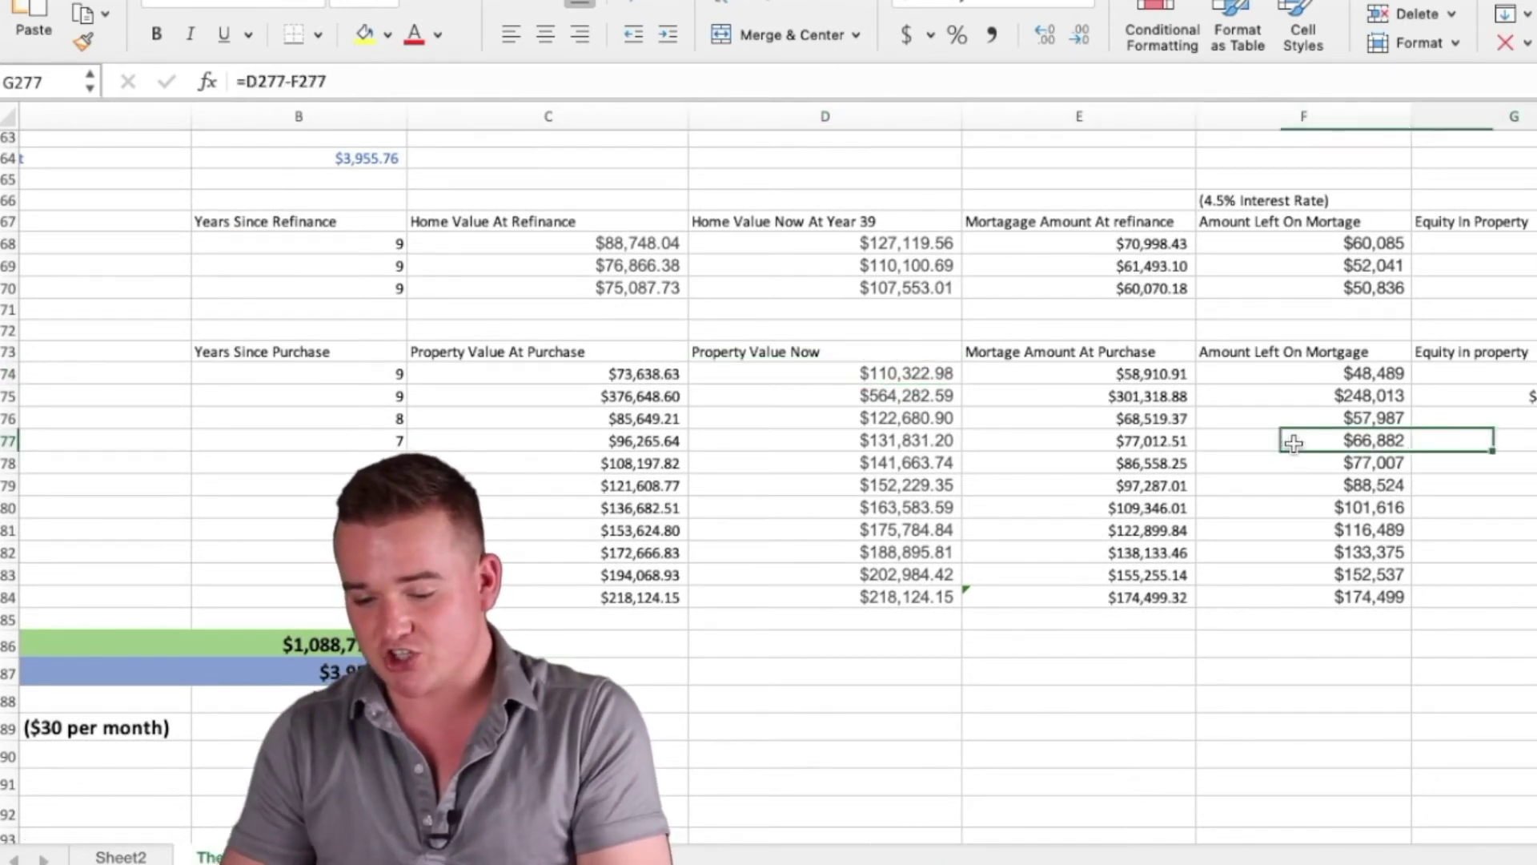
Inspect the year 38 total net worth and review the property tables and Property 14 figures behind it
scroll(1290, 443, "left", 5)
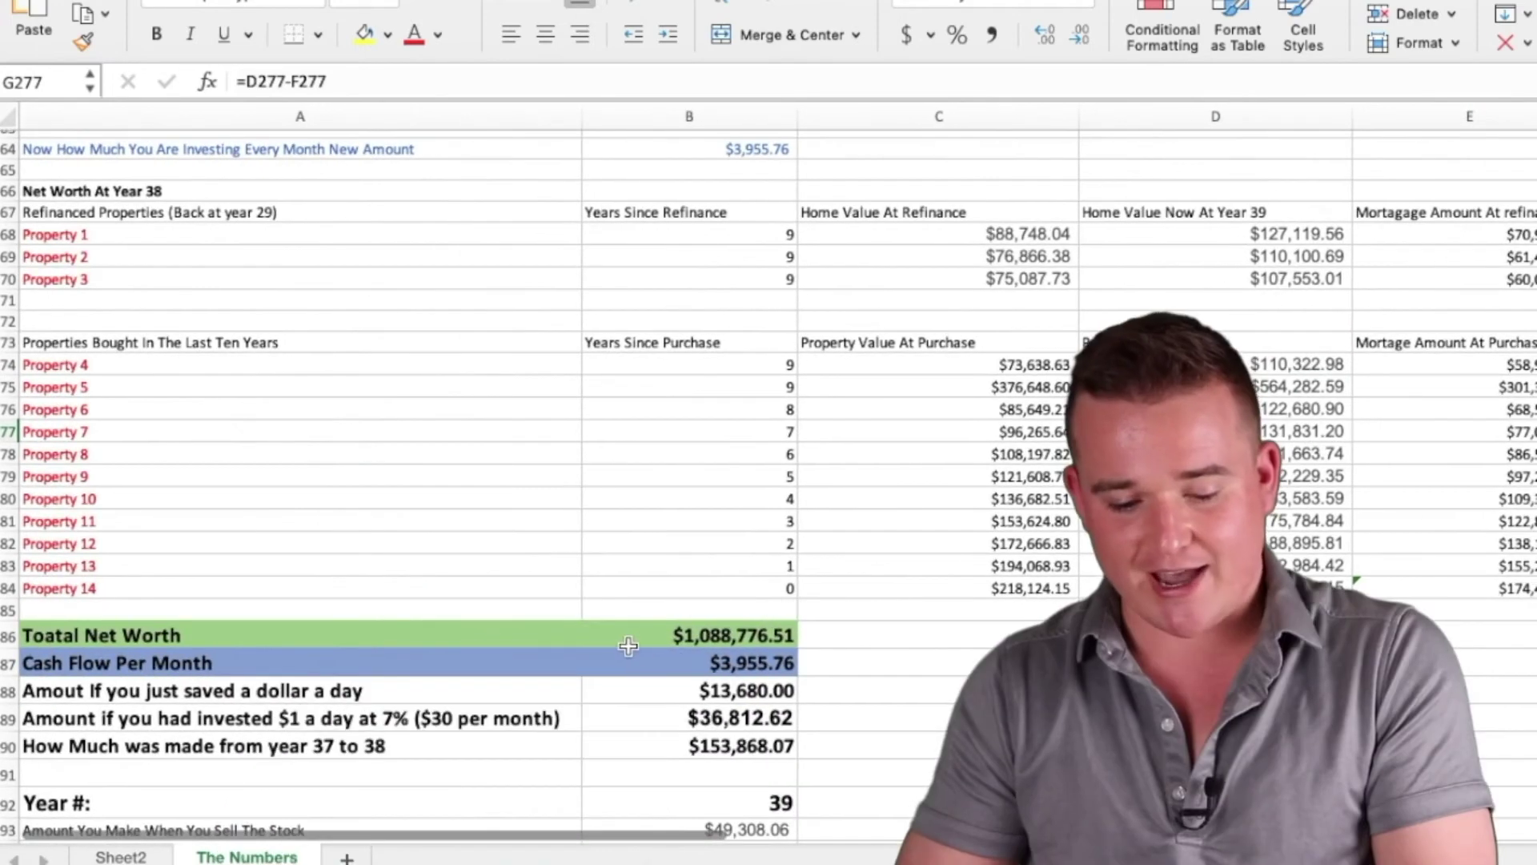
left_click(650, 635)
scroll(650, 635, "right", 3)
scroll(768, 469, "right", 1)
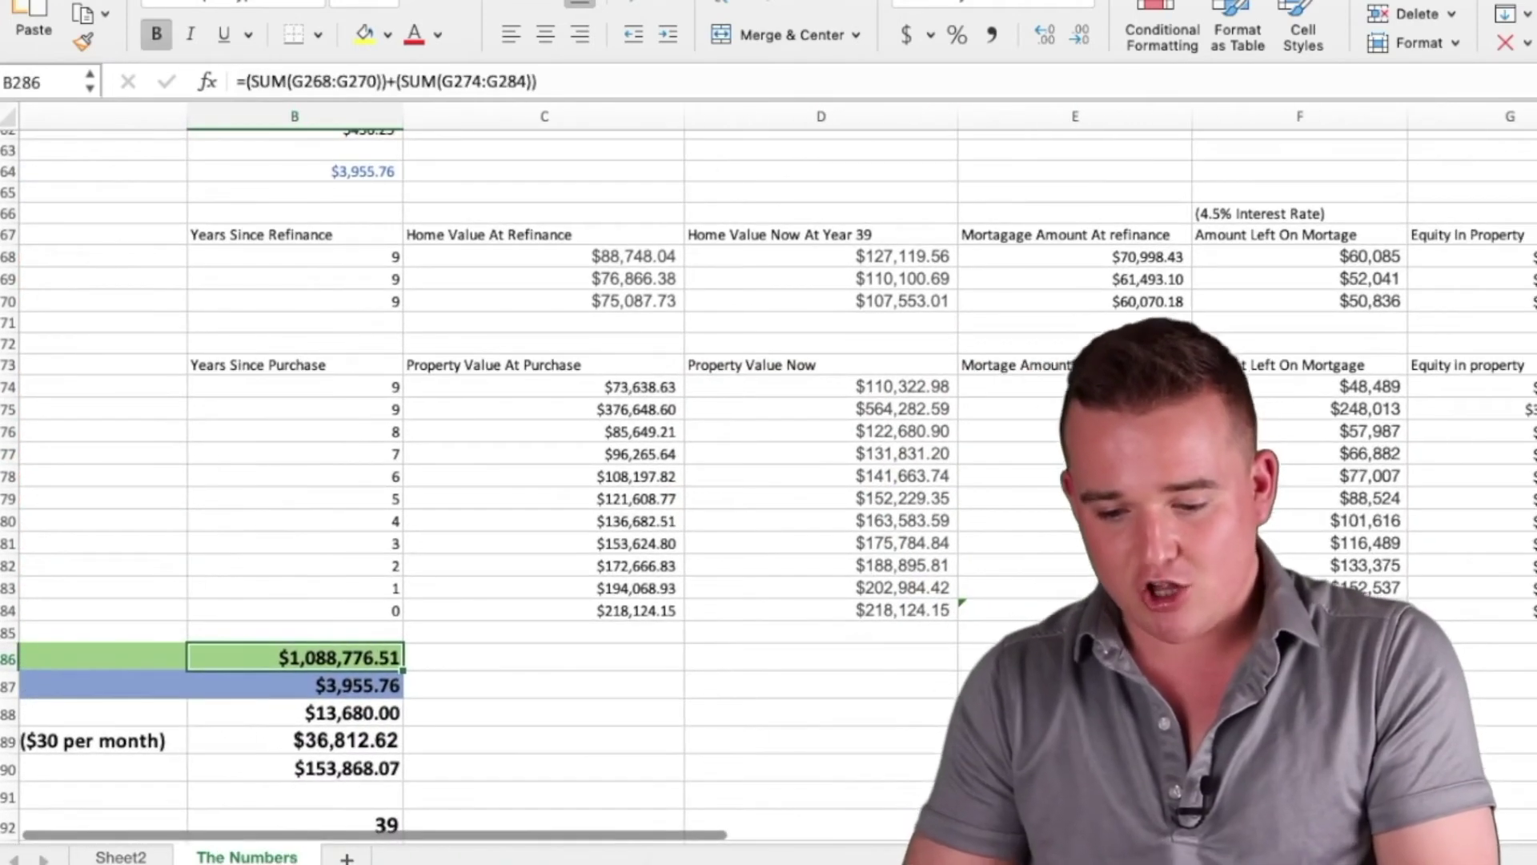
scroll(824, 548, "left", 5)
scroll(825, 548, "down", 2)
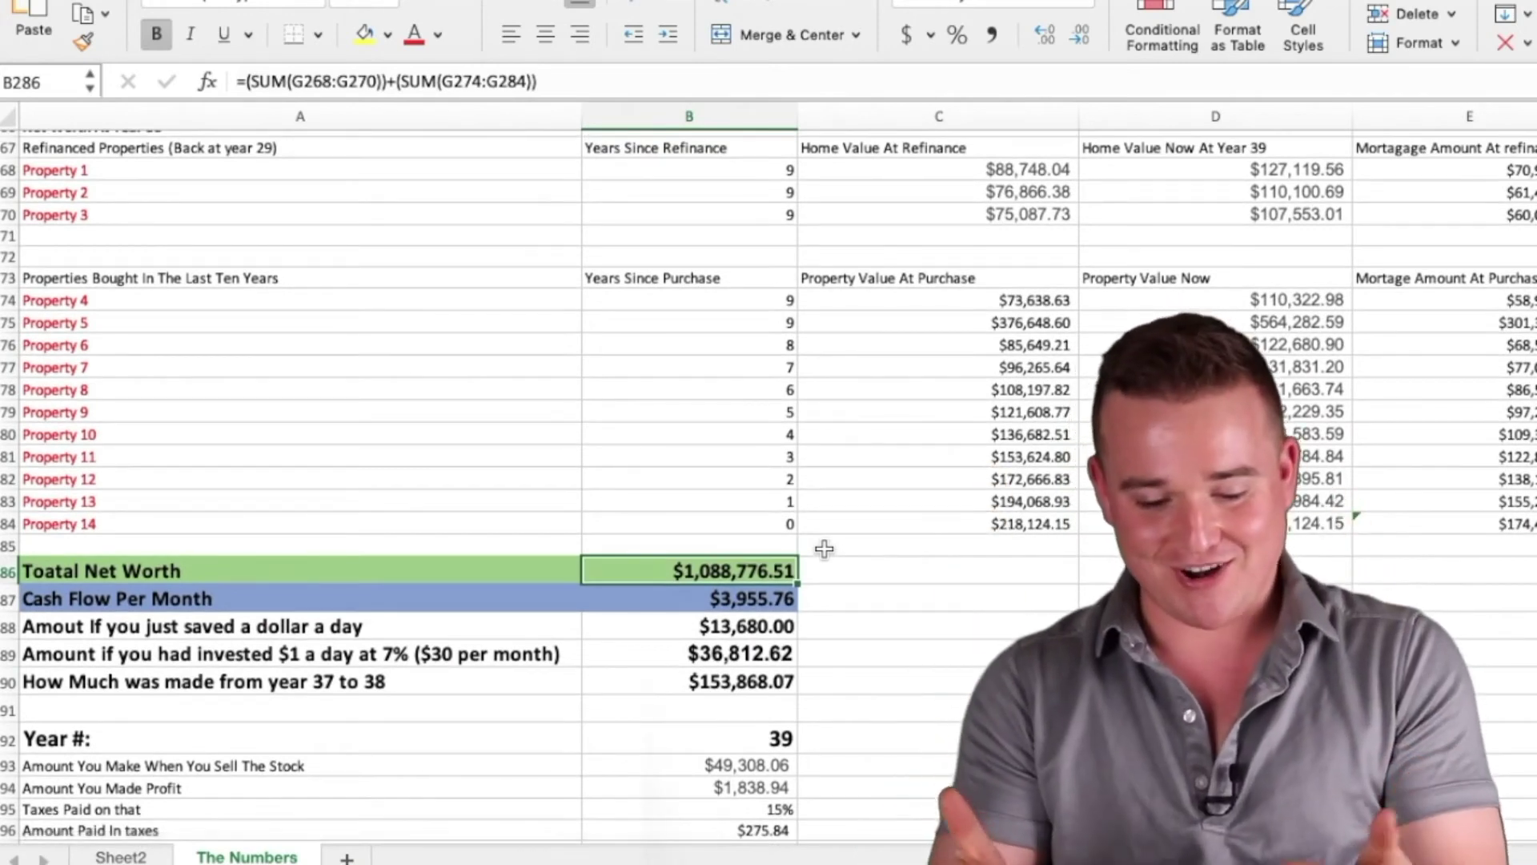
scroll(635, 516, "down", 3)
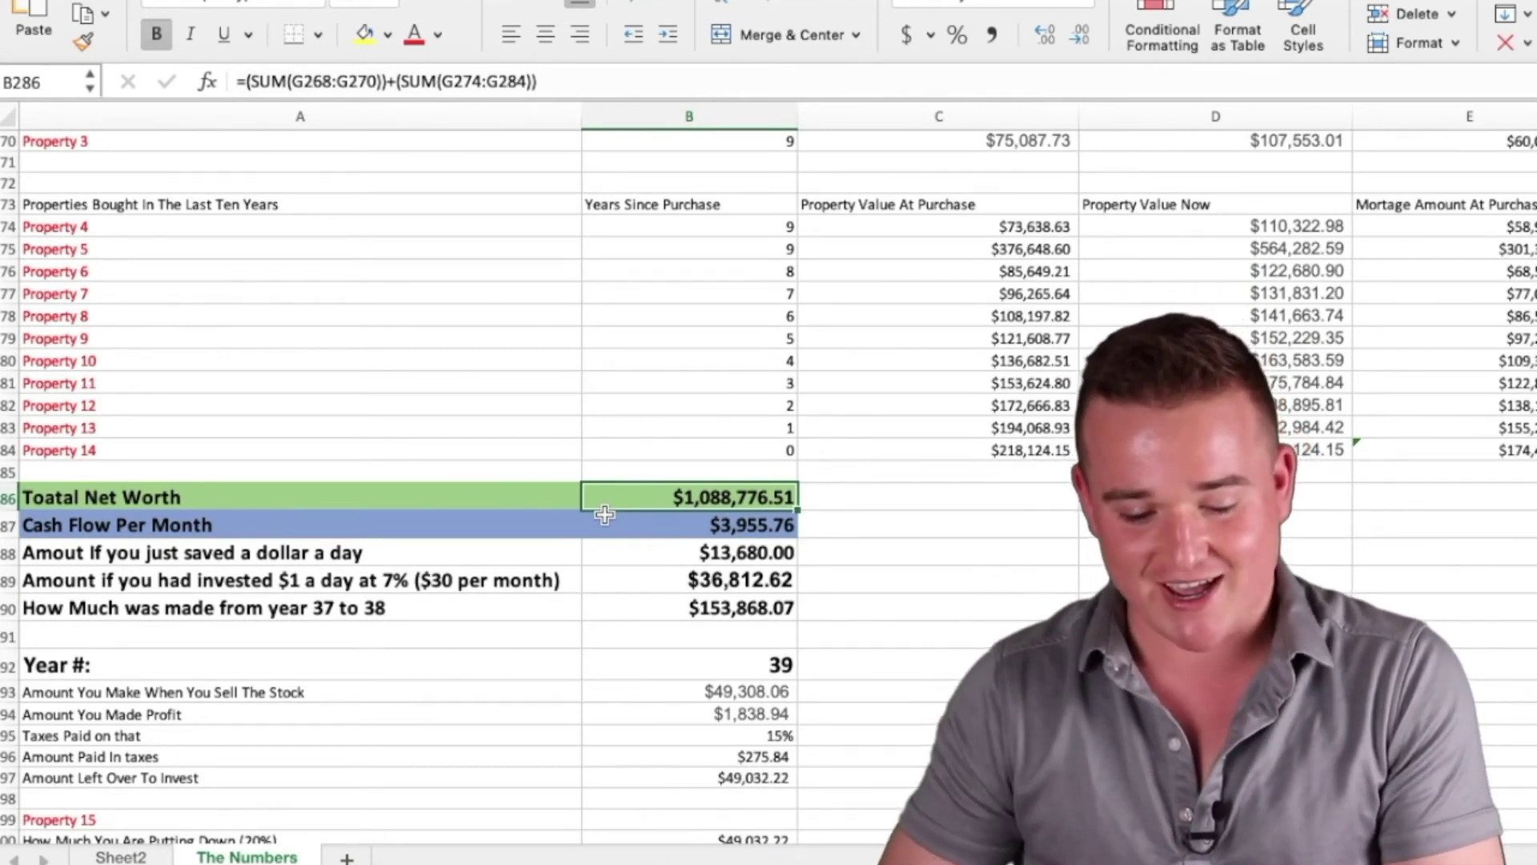
scroll(605, 514, "up", 8)
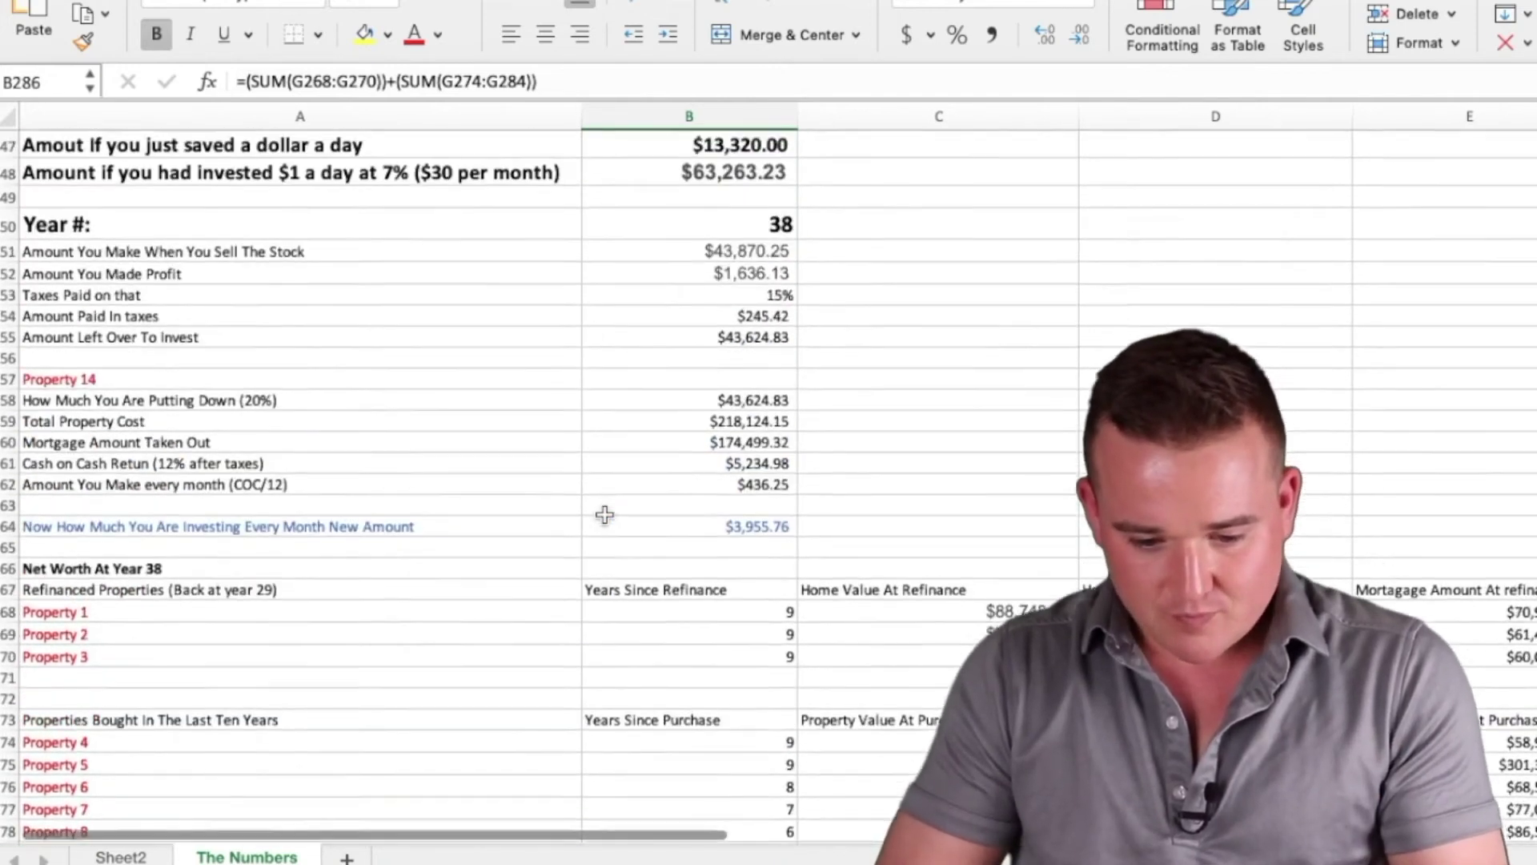
scroll(604, 514, "down", 8)
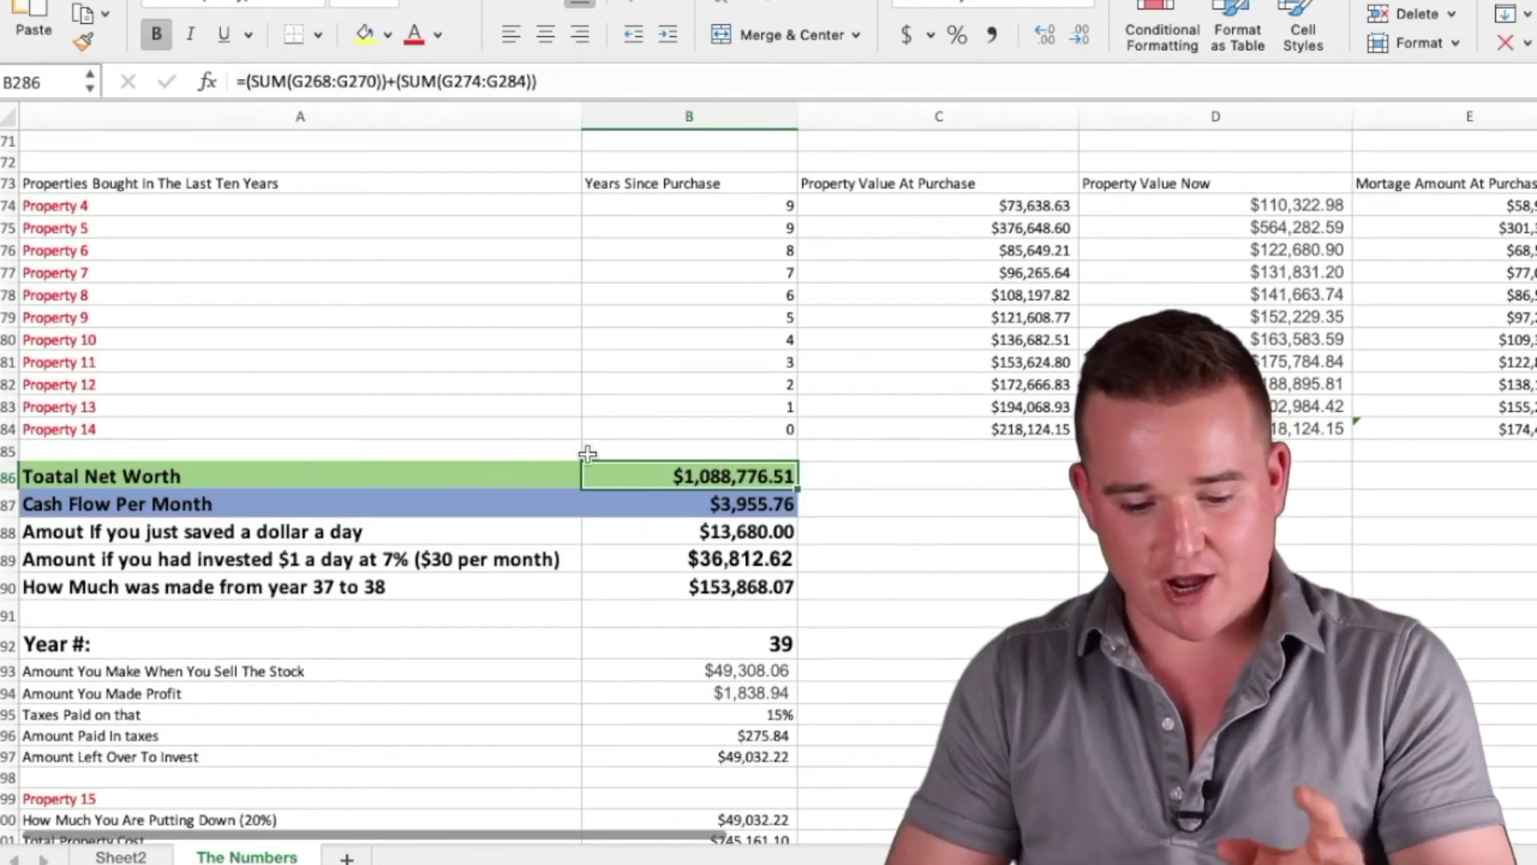
Go over the year 38 cash flow per month and the amount from just saving a dollar a day
key("Down")
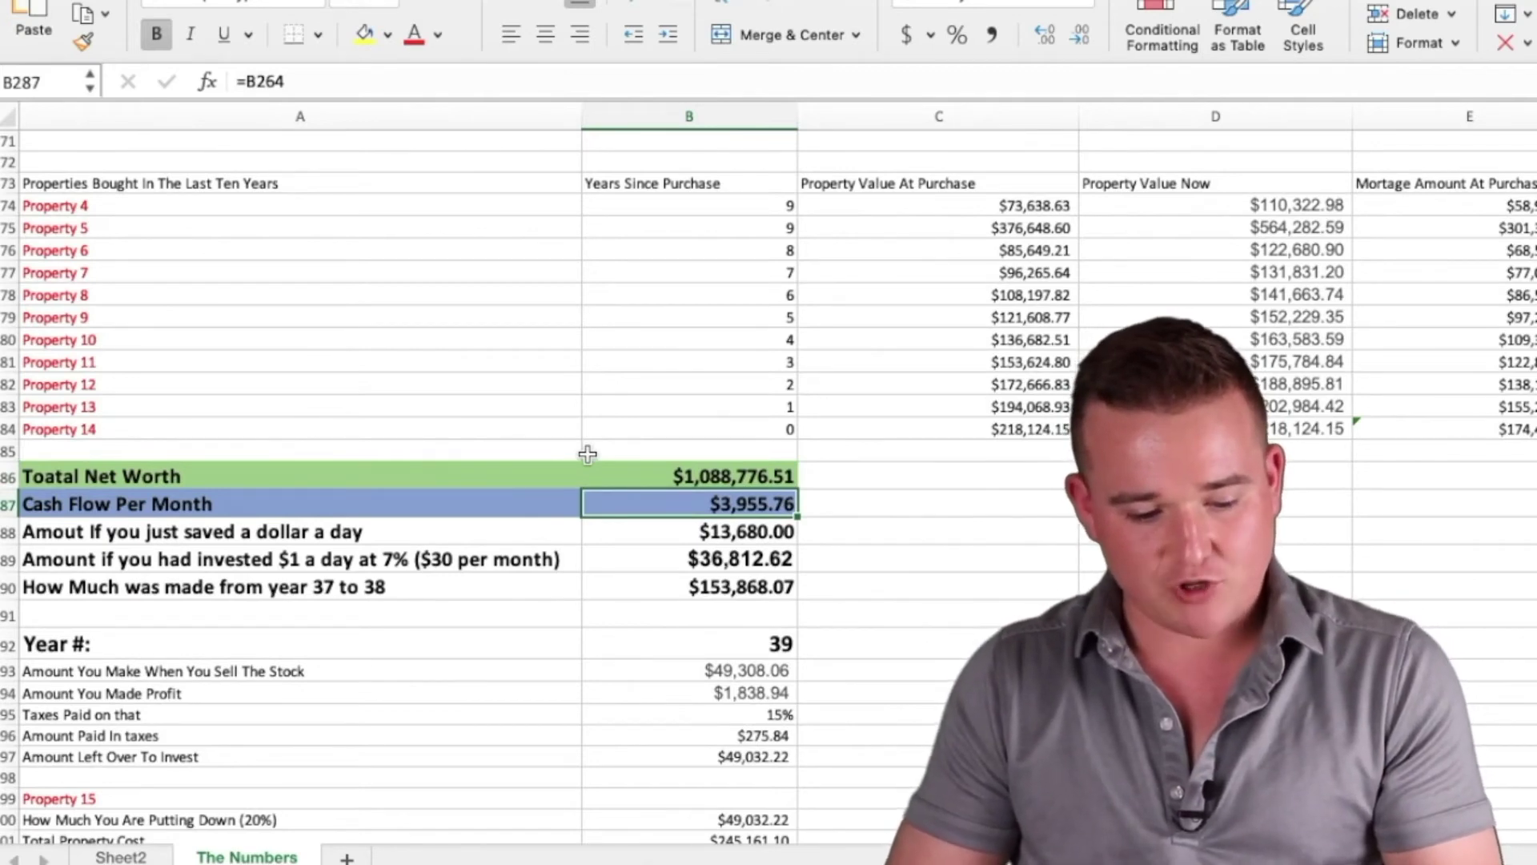
key("Down")
scroll(600, 448, "down", 3)
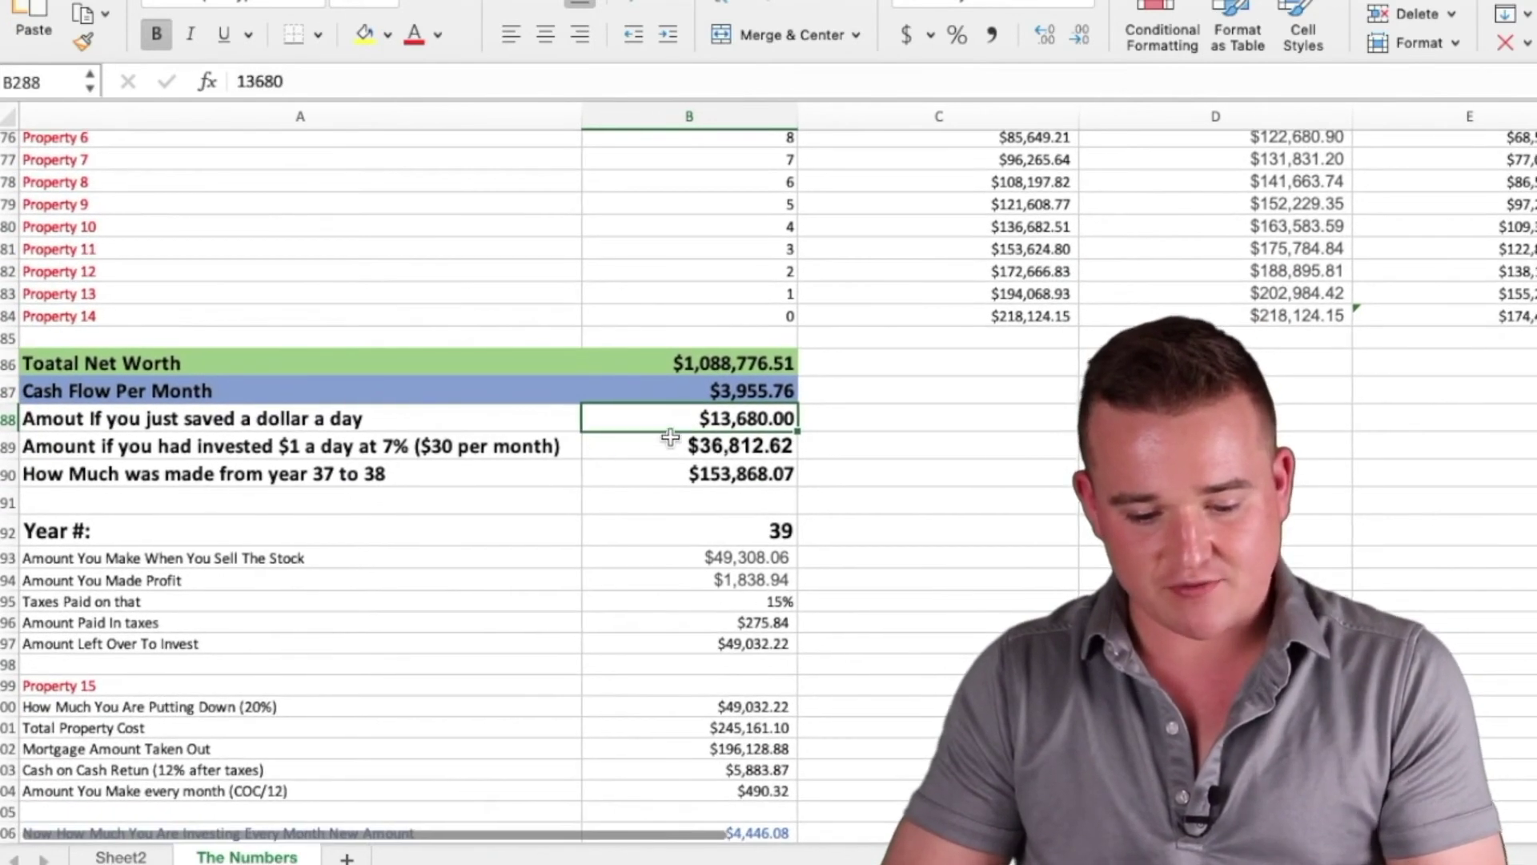
key("Down")
left_click(512, 433)
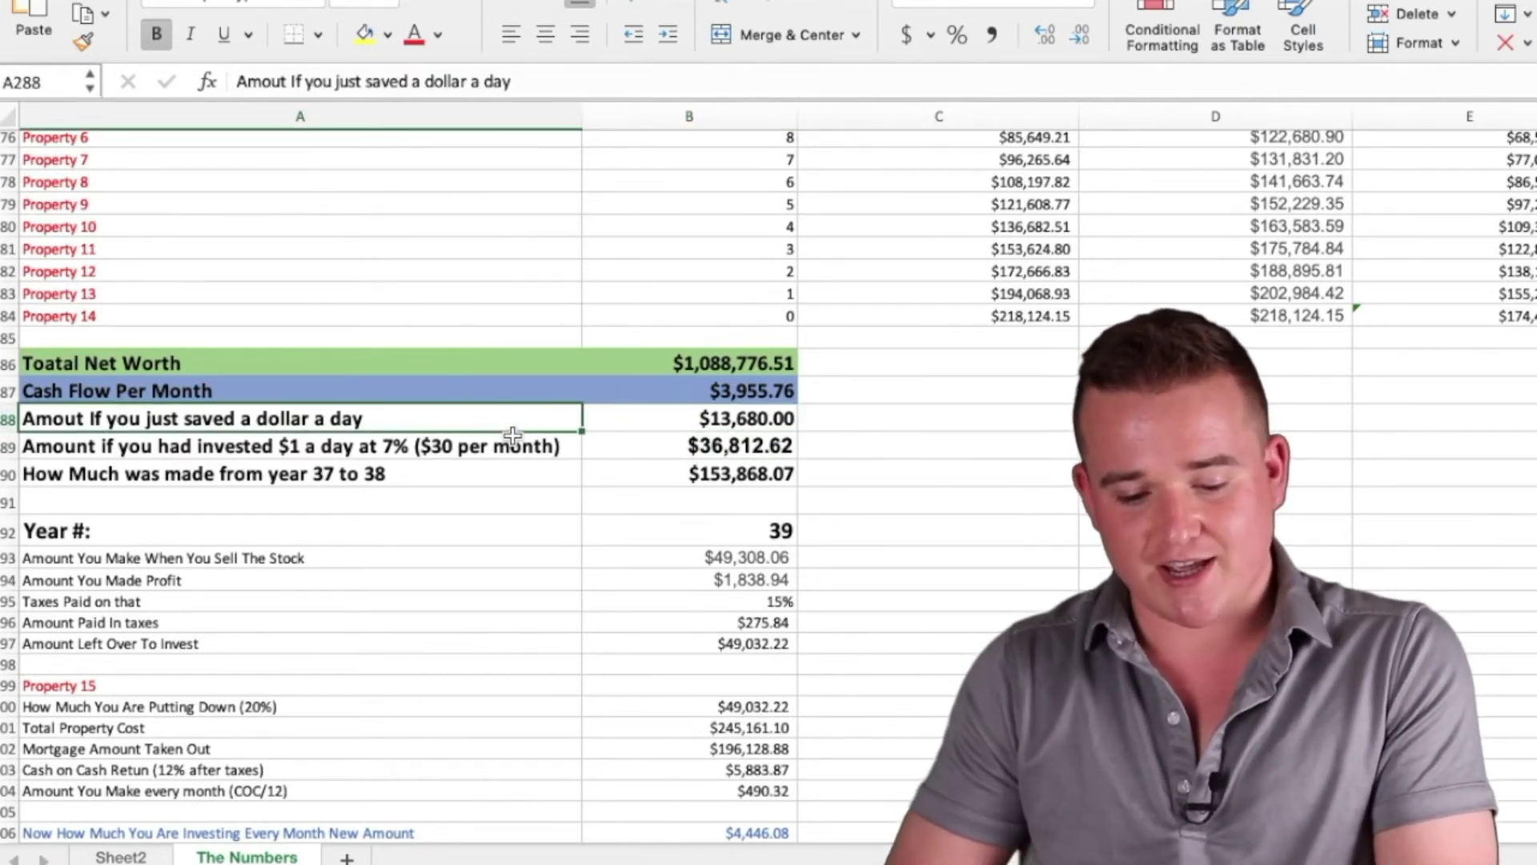
key("Right")
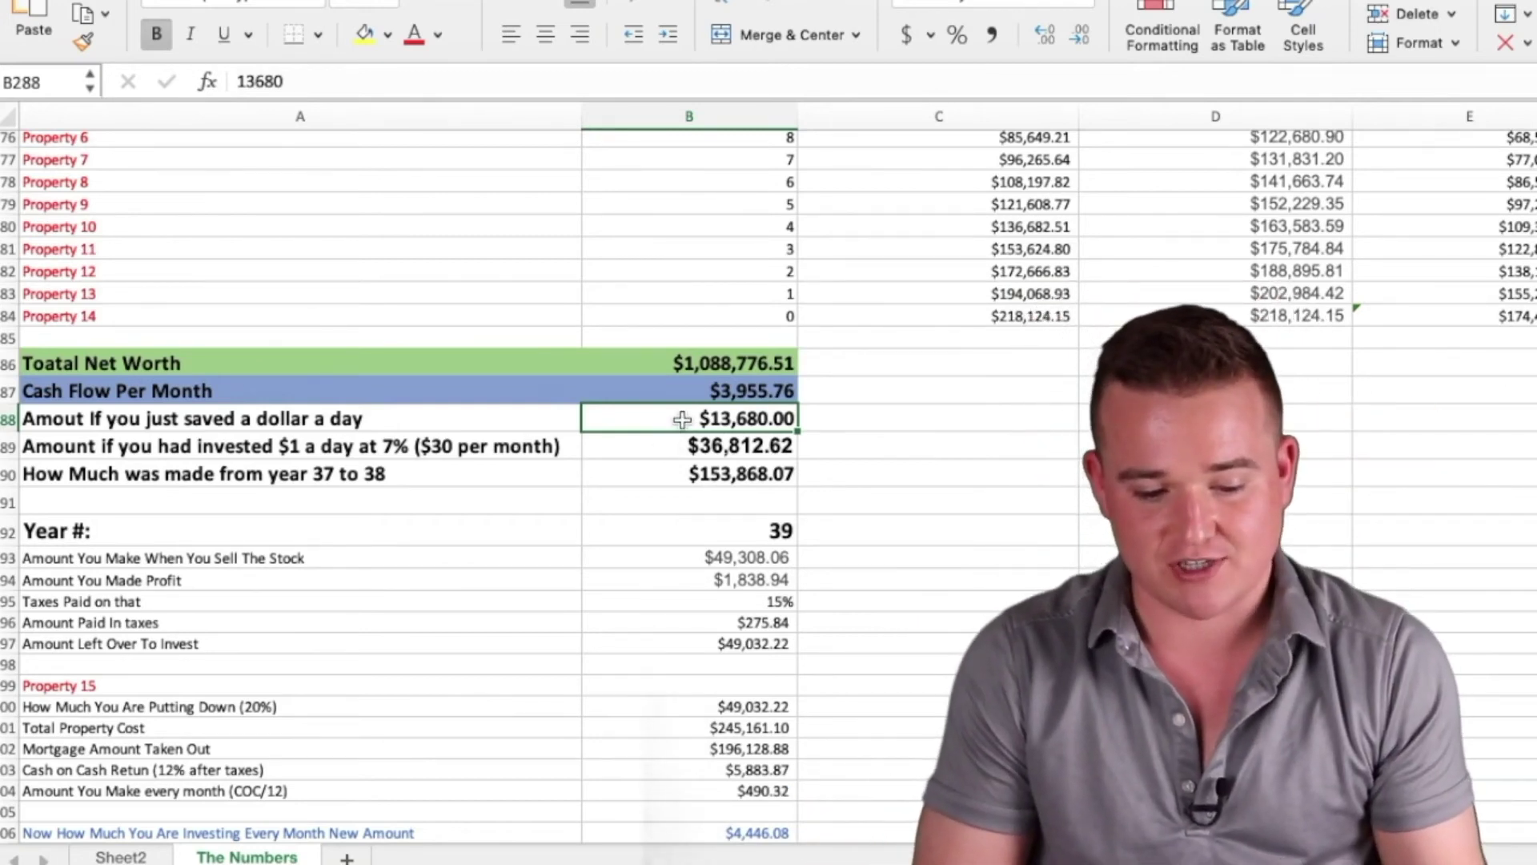
Go over the amount from investing $1 a day at 7% and how much was made from year 37 to 38
left_click(662, 450)
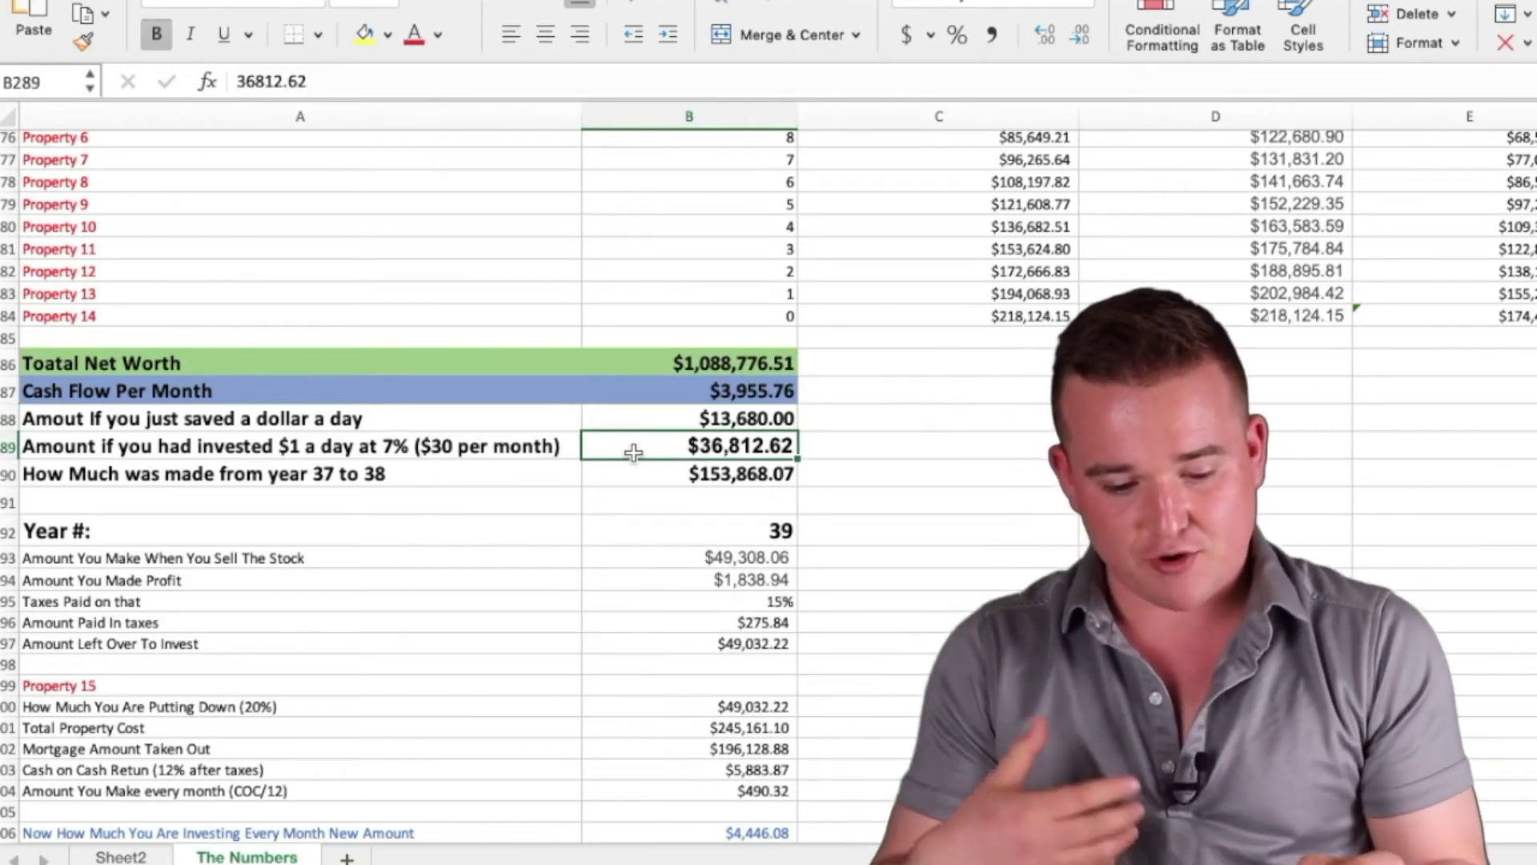
left_click(423, 478)
left_click(679, 474)
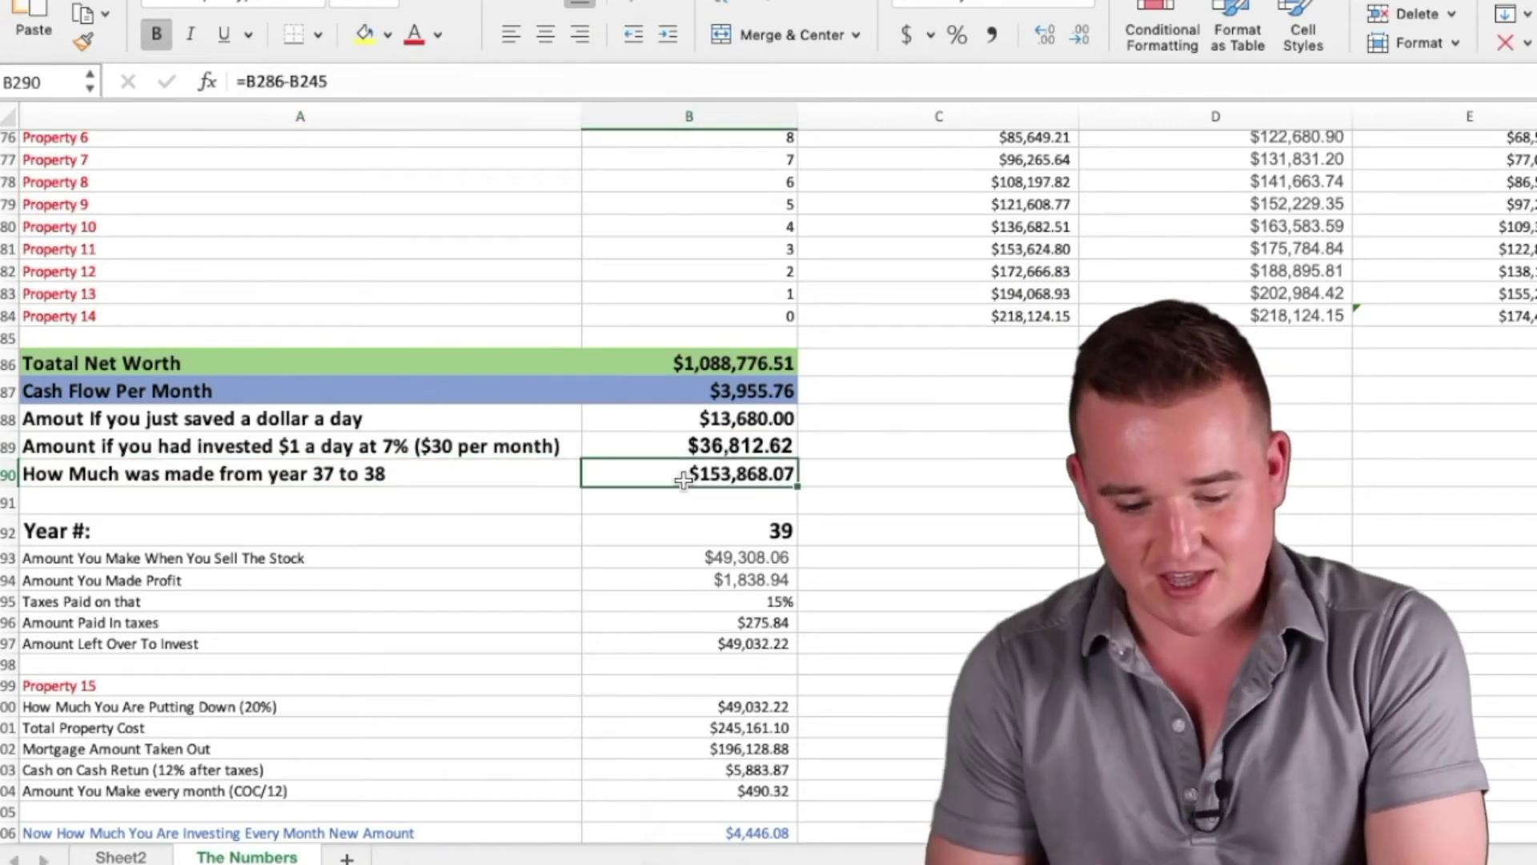
scroll(672, 480, "up", 1)
left_click(667, 483)
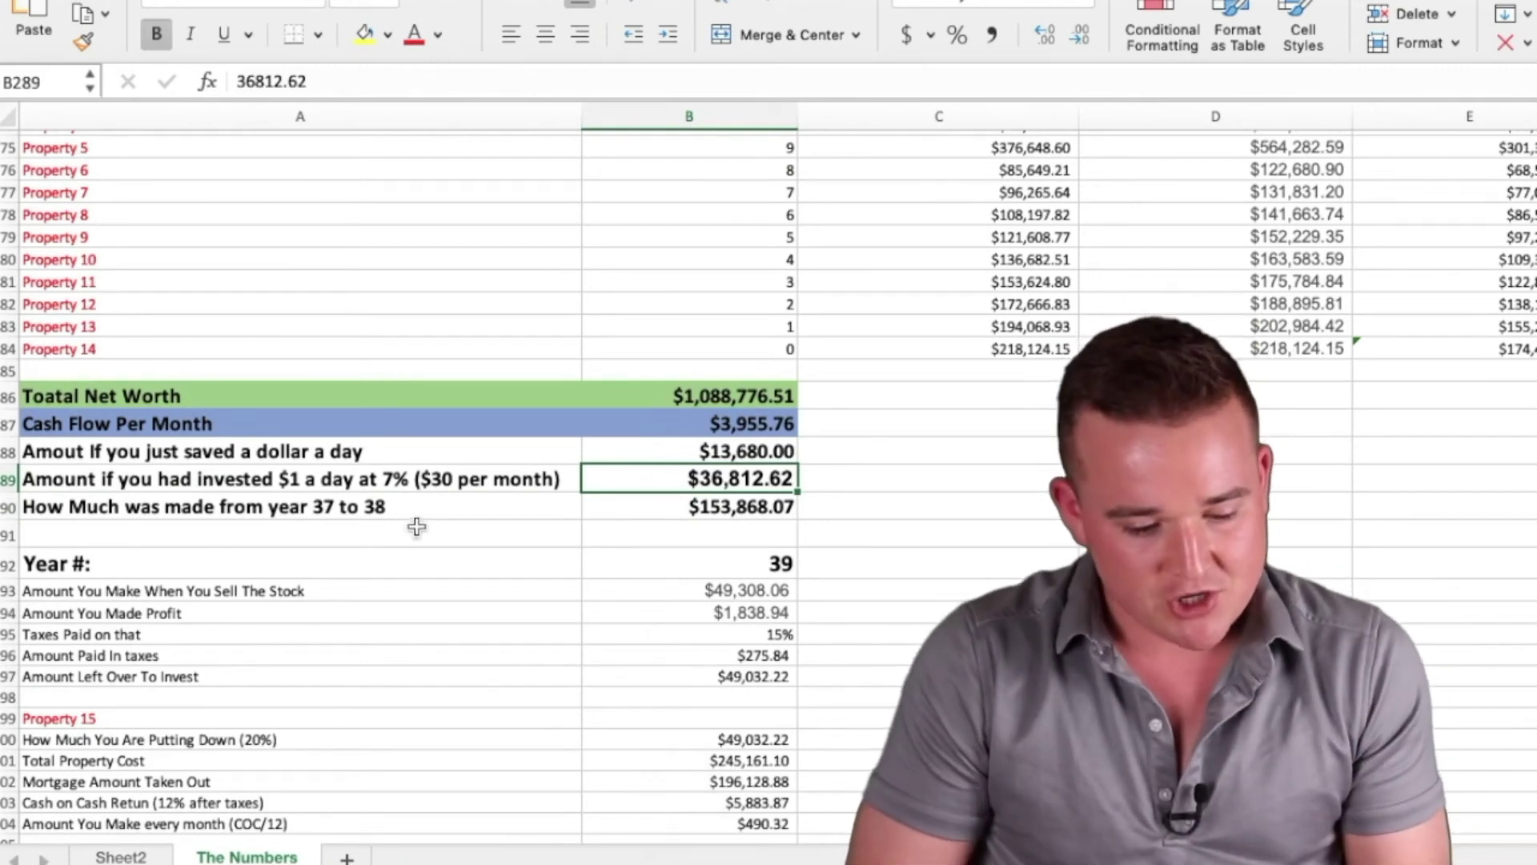
left_click(437, 513)
scroll(560, 528, "up", 1)
left_click(626, 543)
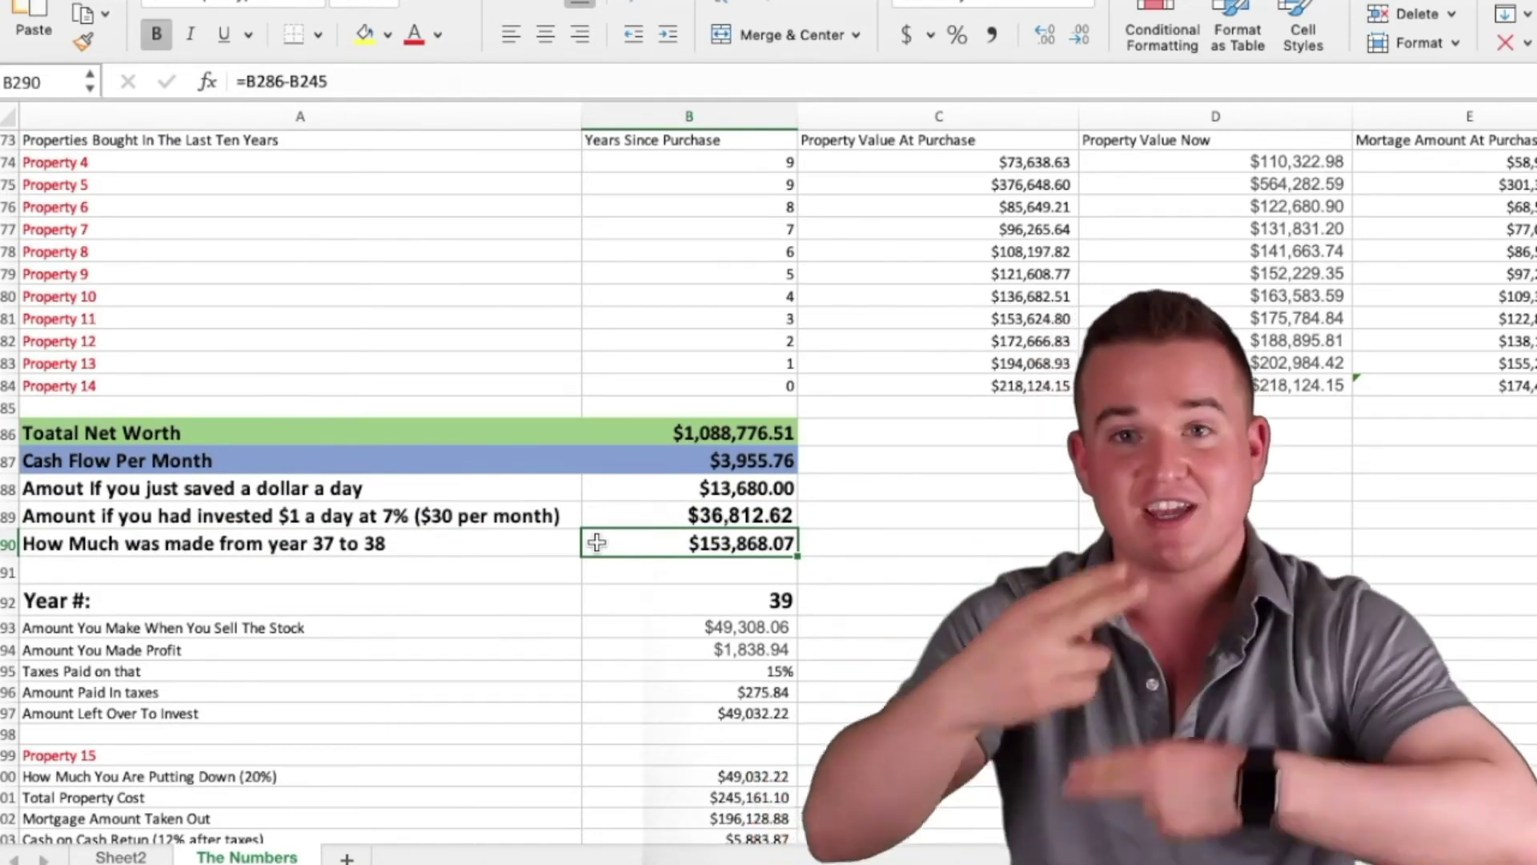
Check the year 37 total net worth against the year 38 results and return to the year 37 to 38 gain
scroll(597, 543, "up", 6)
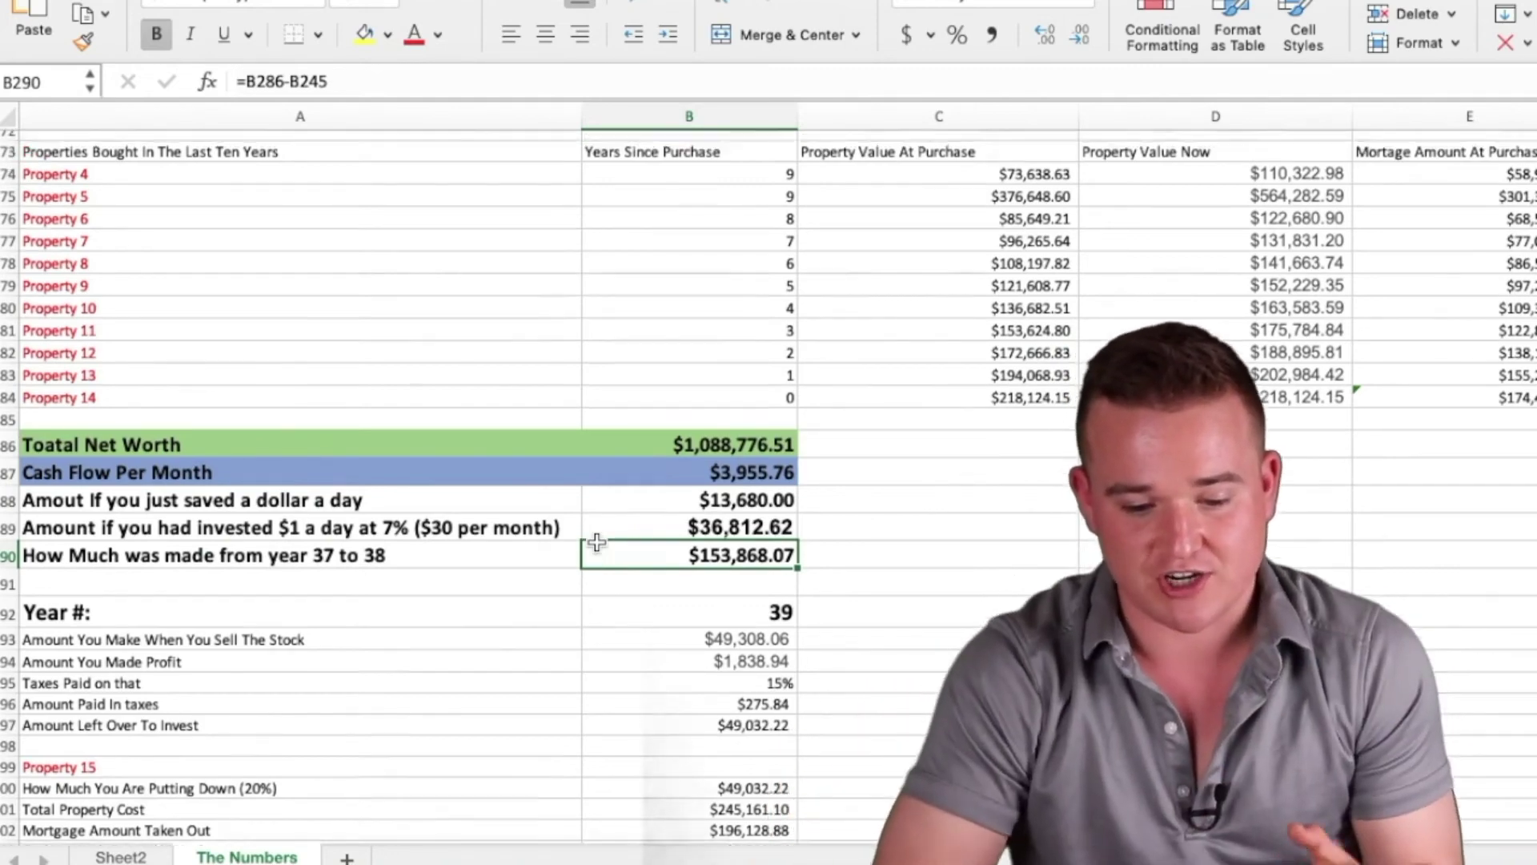
scroll(596, 542, "up", 9)
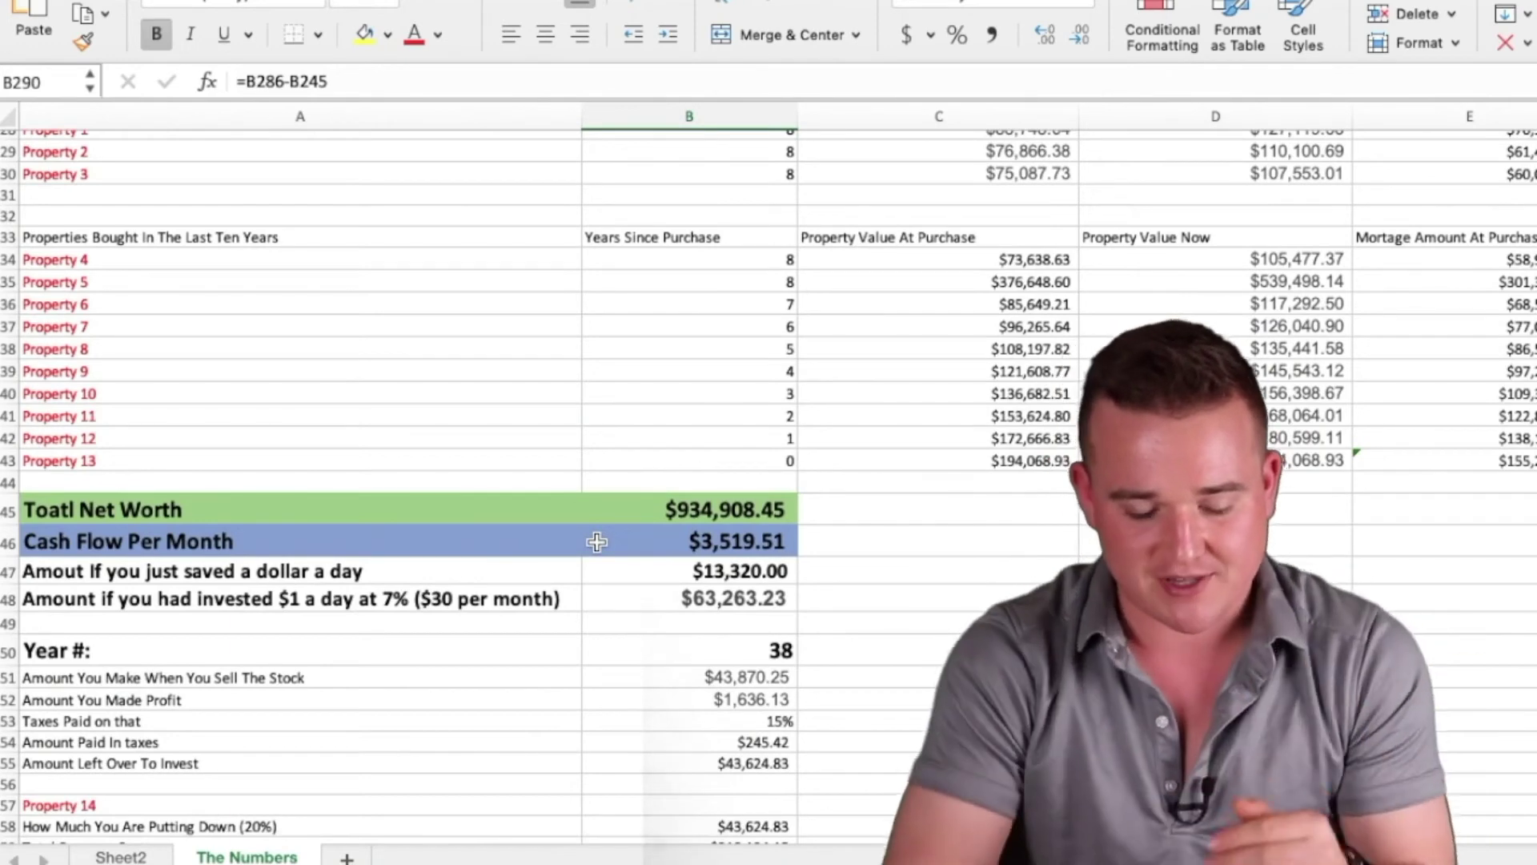
scroll(597, 542, "down", 14)
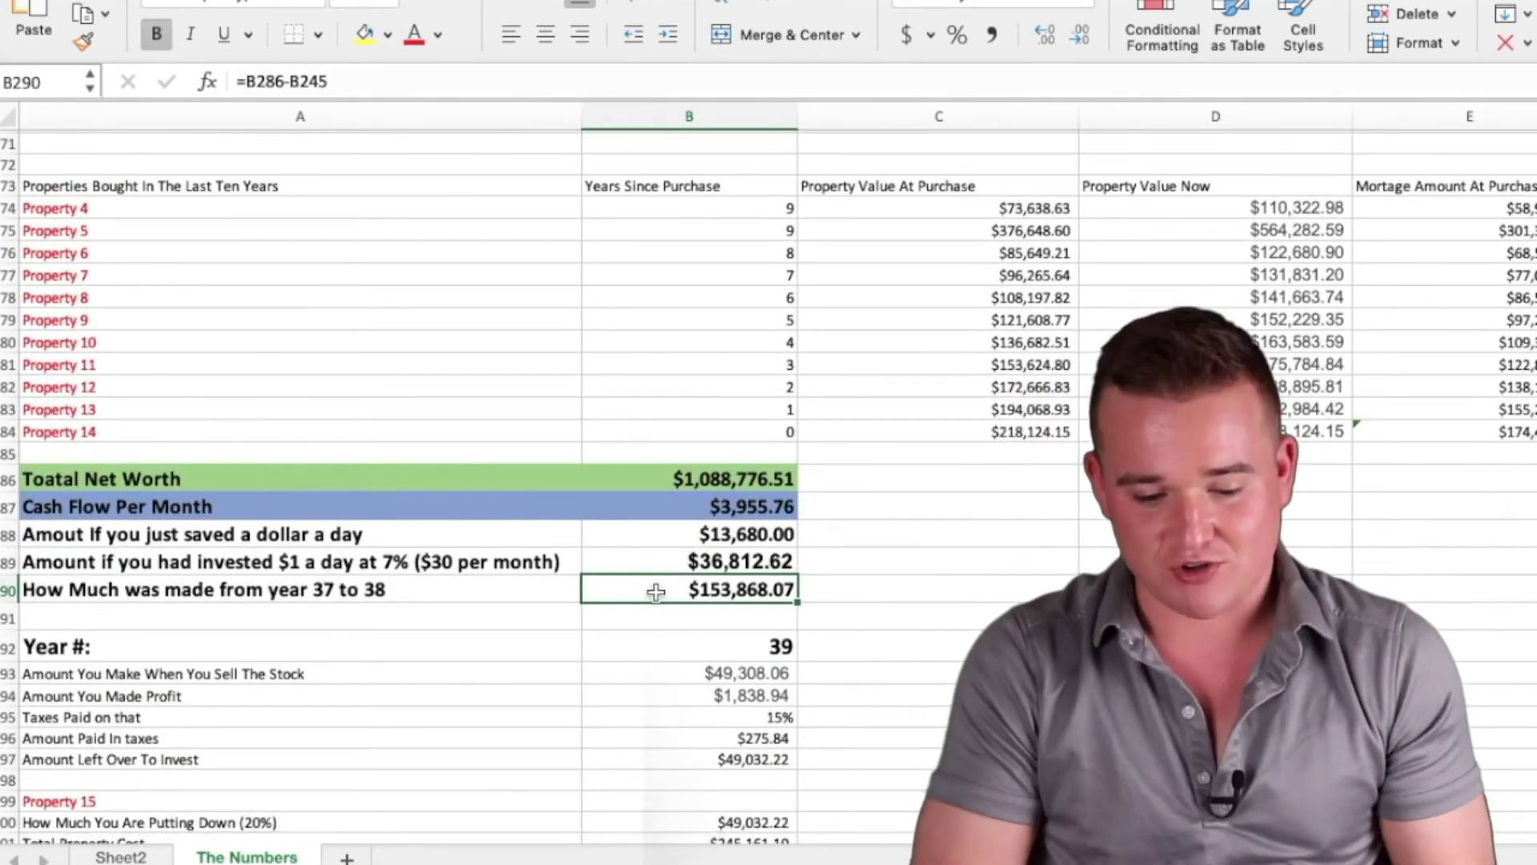
left_click(652, 569)
left_click(652, 588)
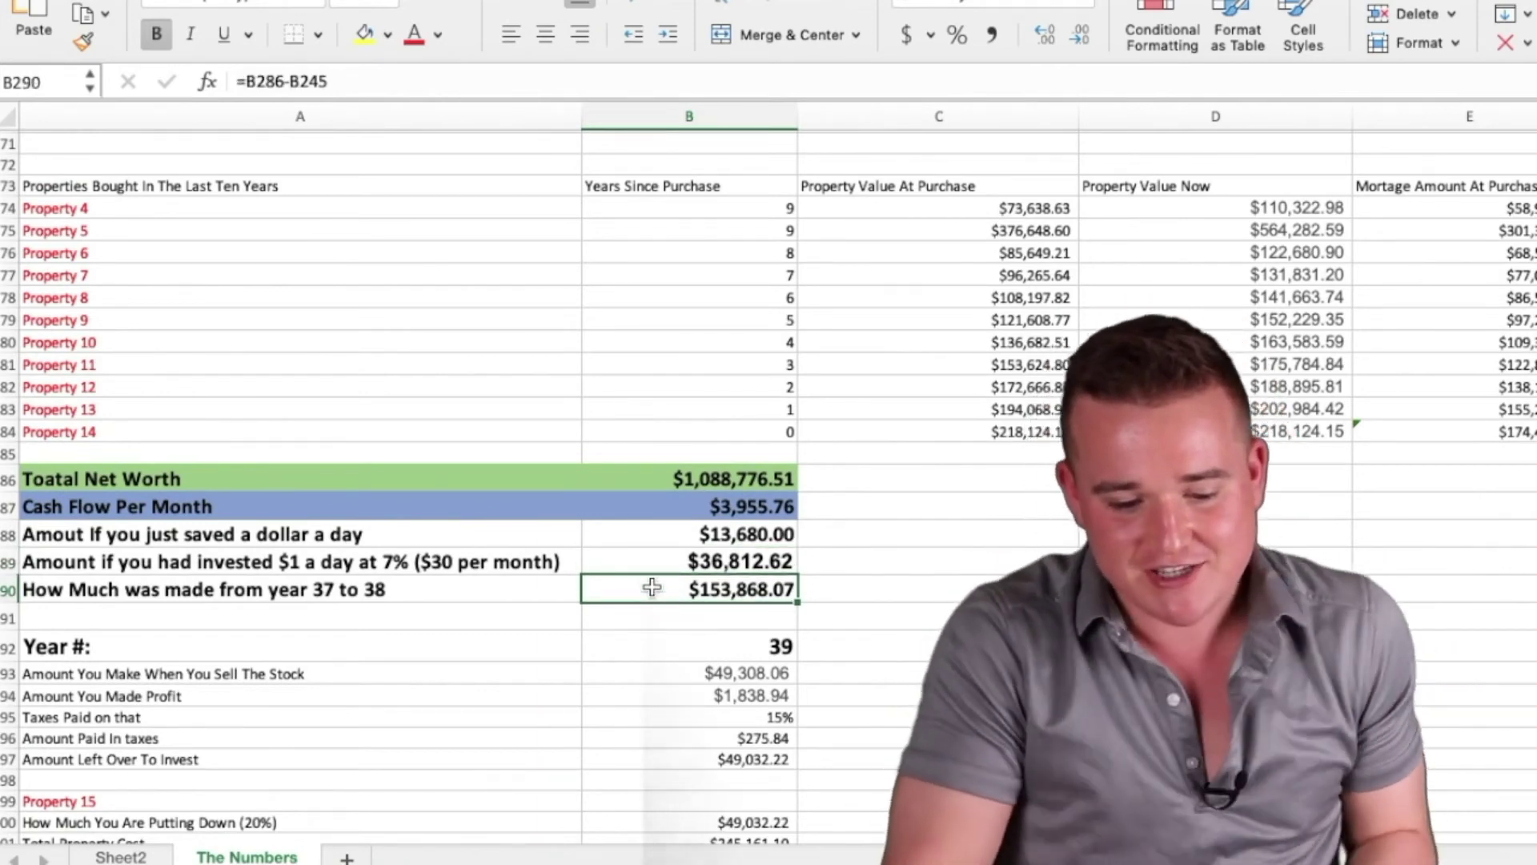
Compare the year 38 amounts from investing $1 a day at 7% and from just saving it with the year 37 to 38 gain
left_click(653, 563)
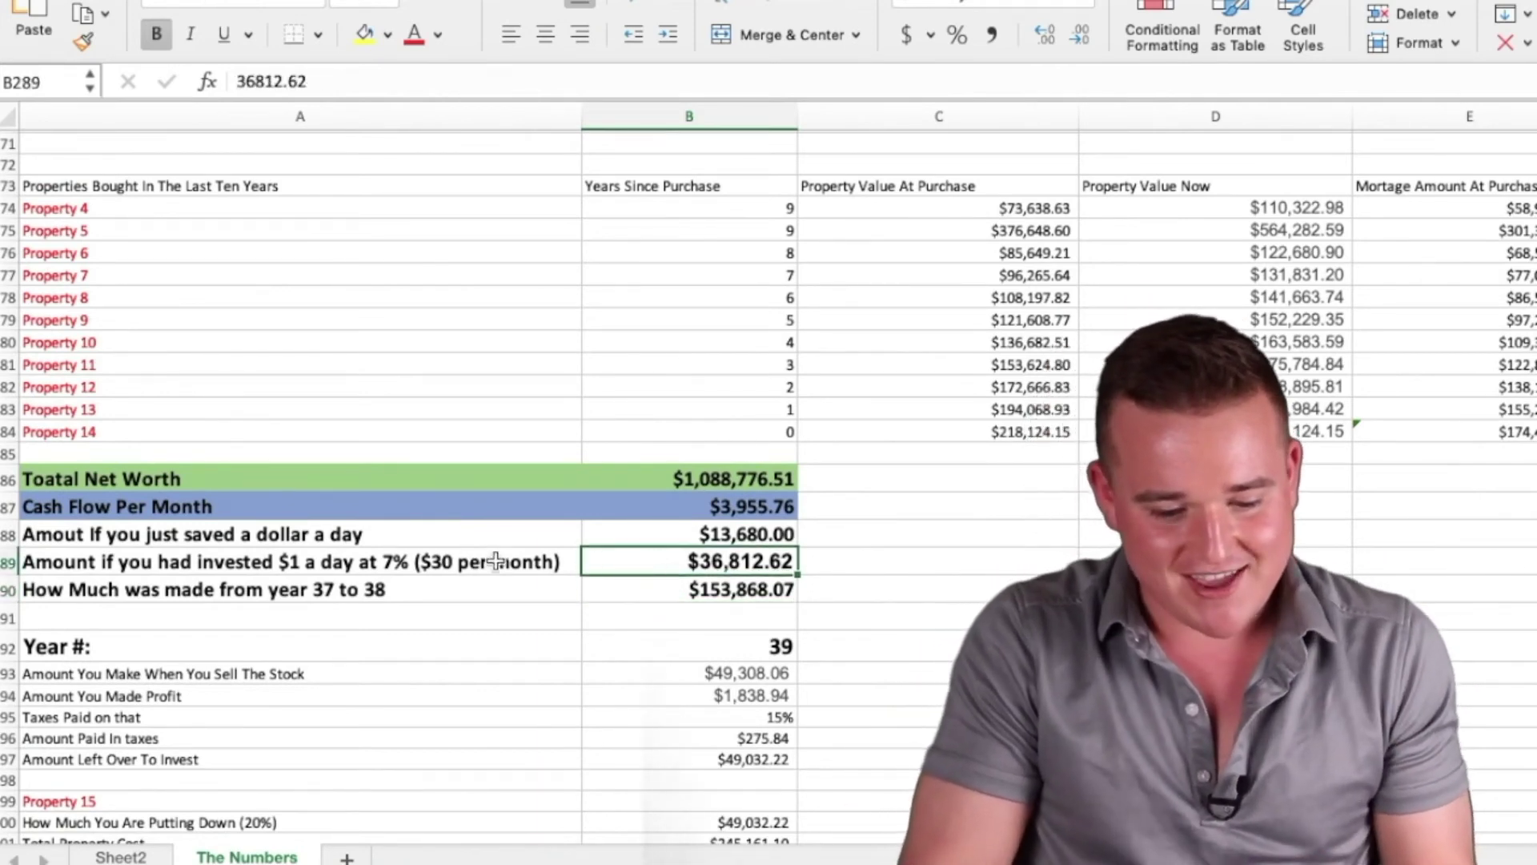
left_click(498, 563)
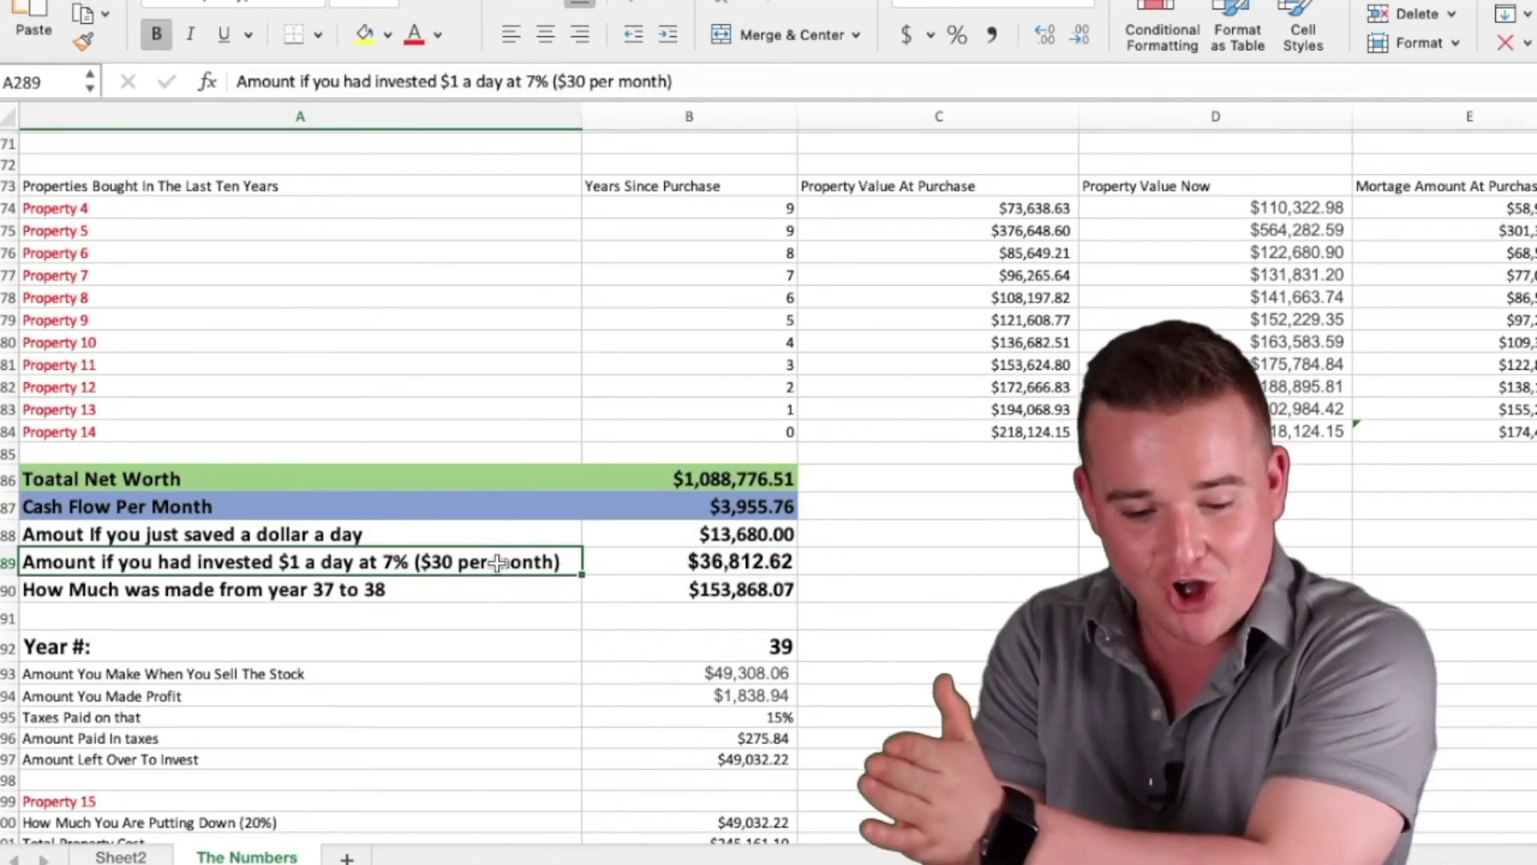
left_click(411, 536)
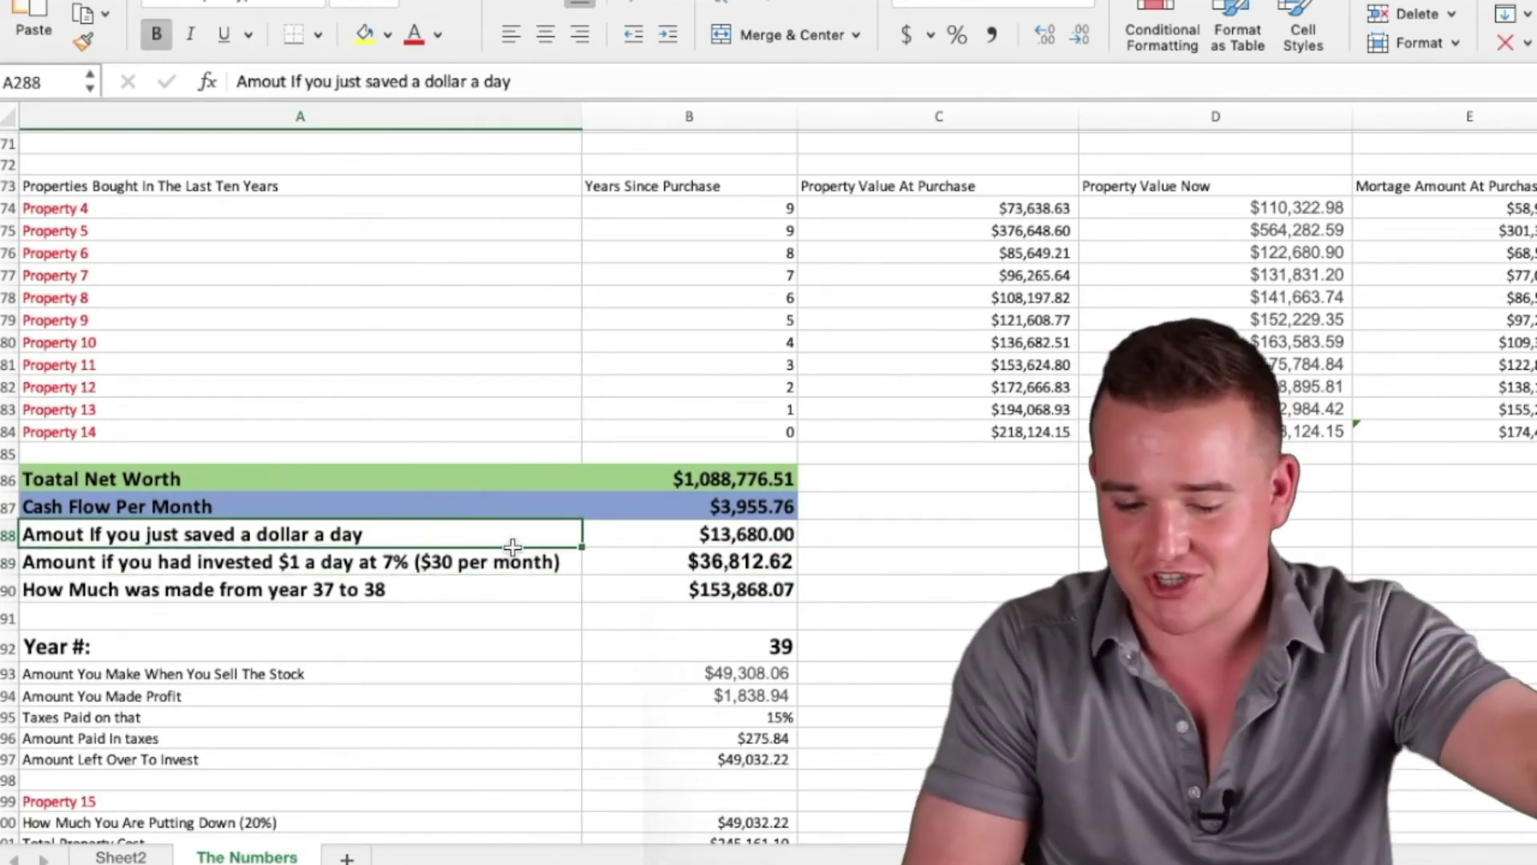
left_click(640, 596)
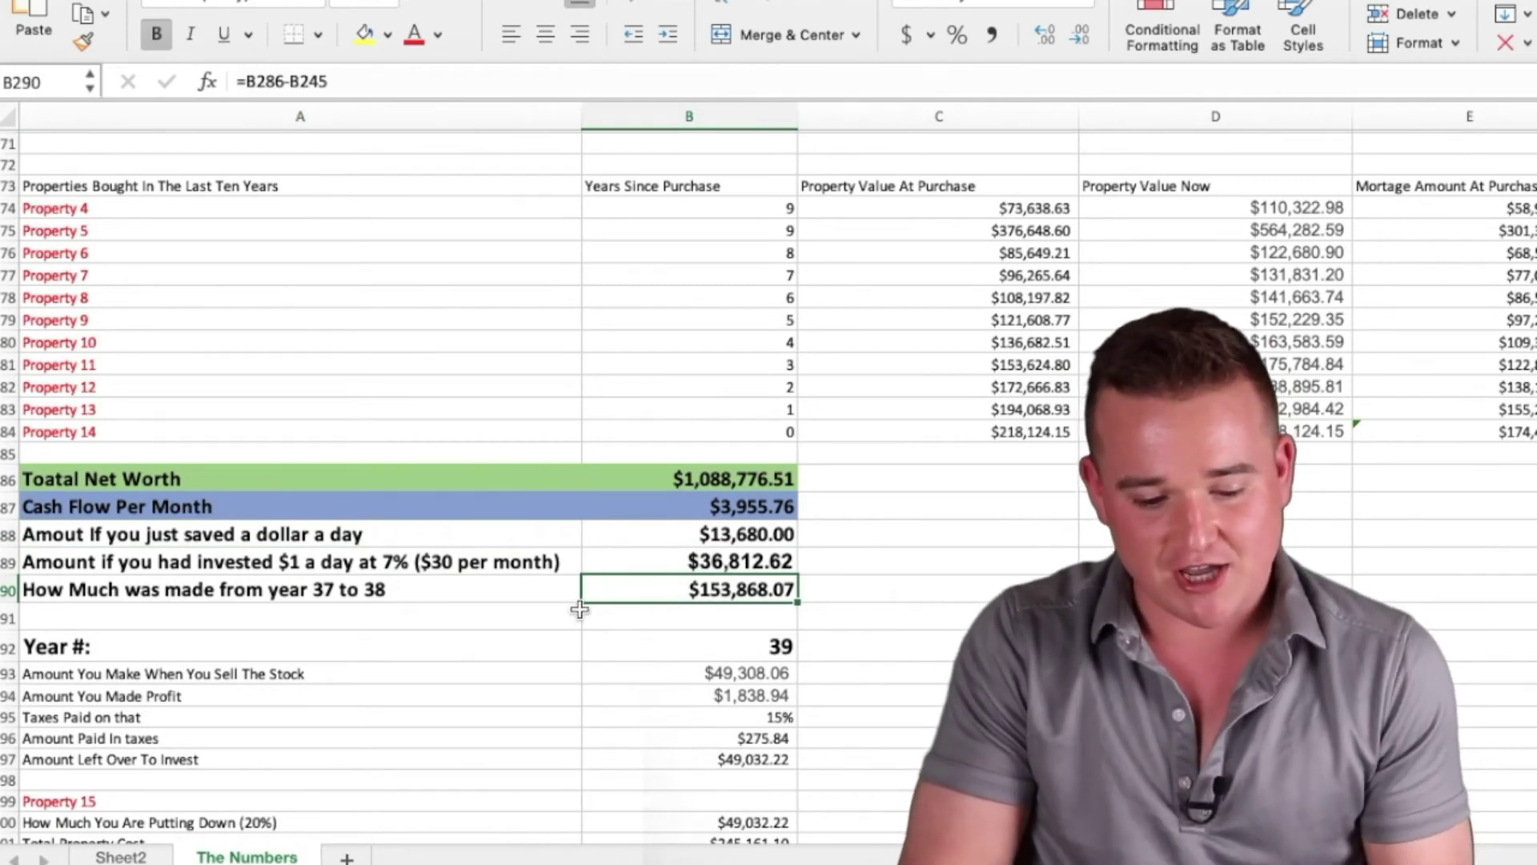
left_click(538, 562)
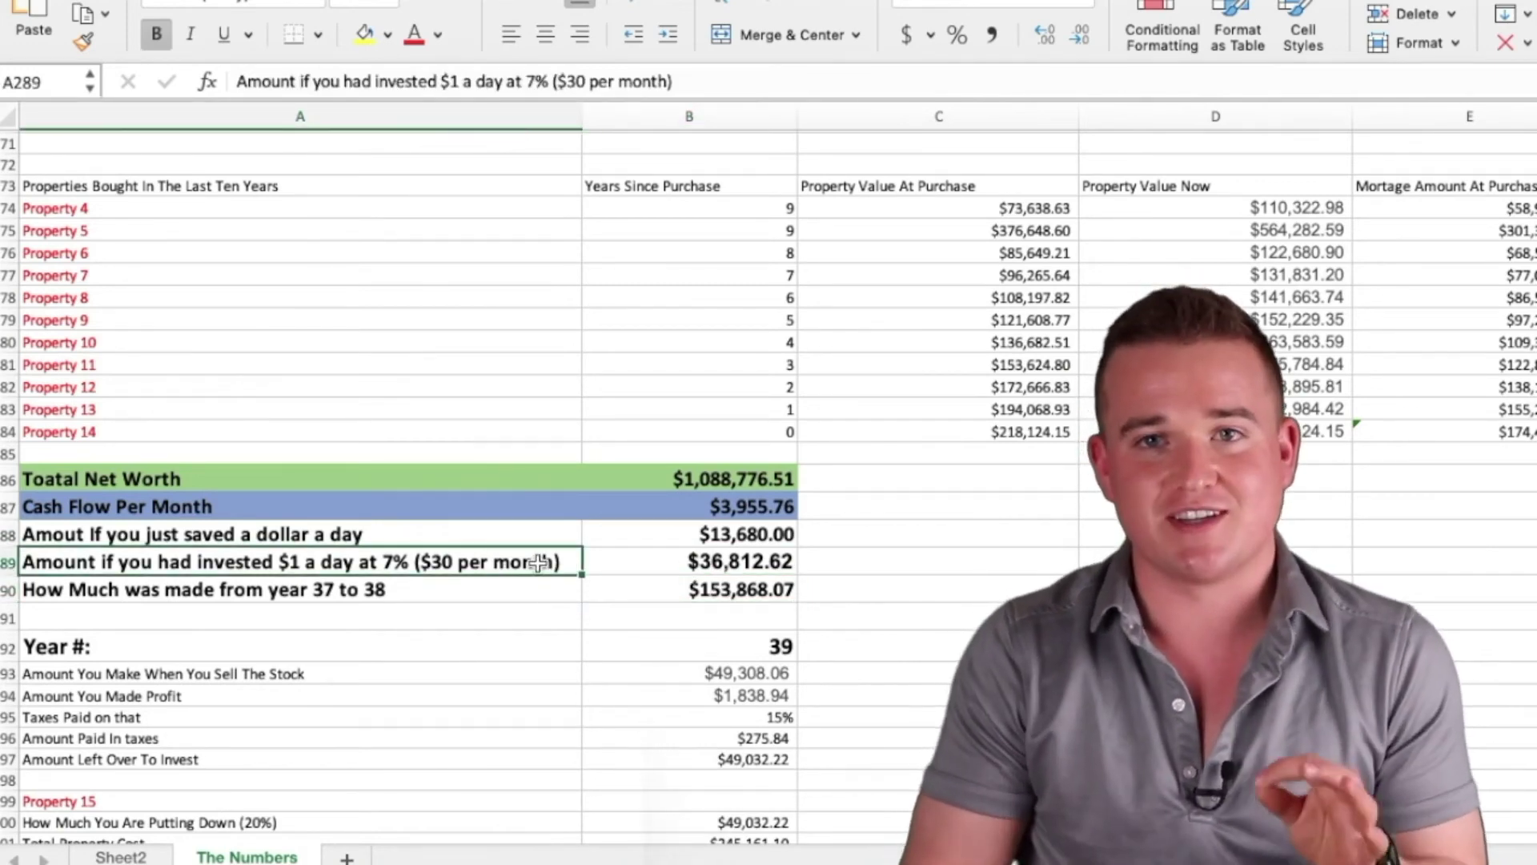
key("Right")
key("Down")
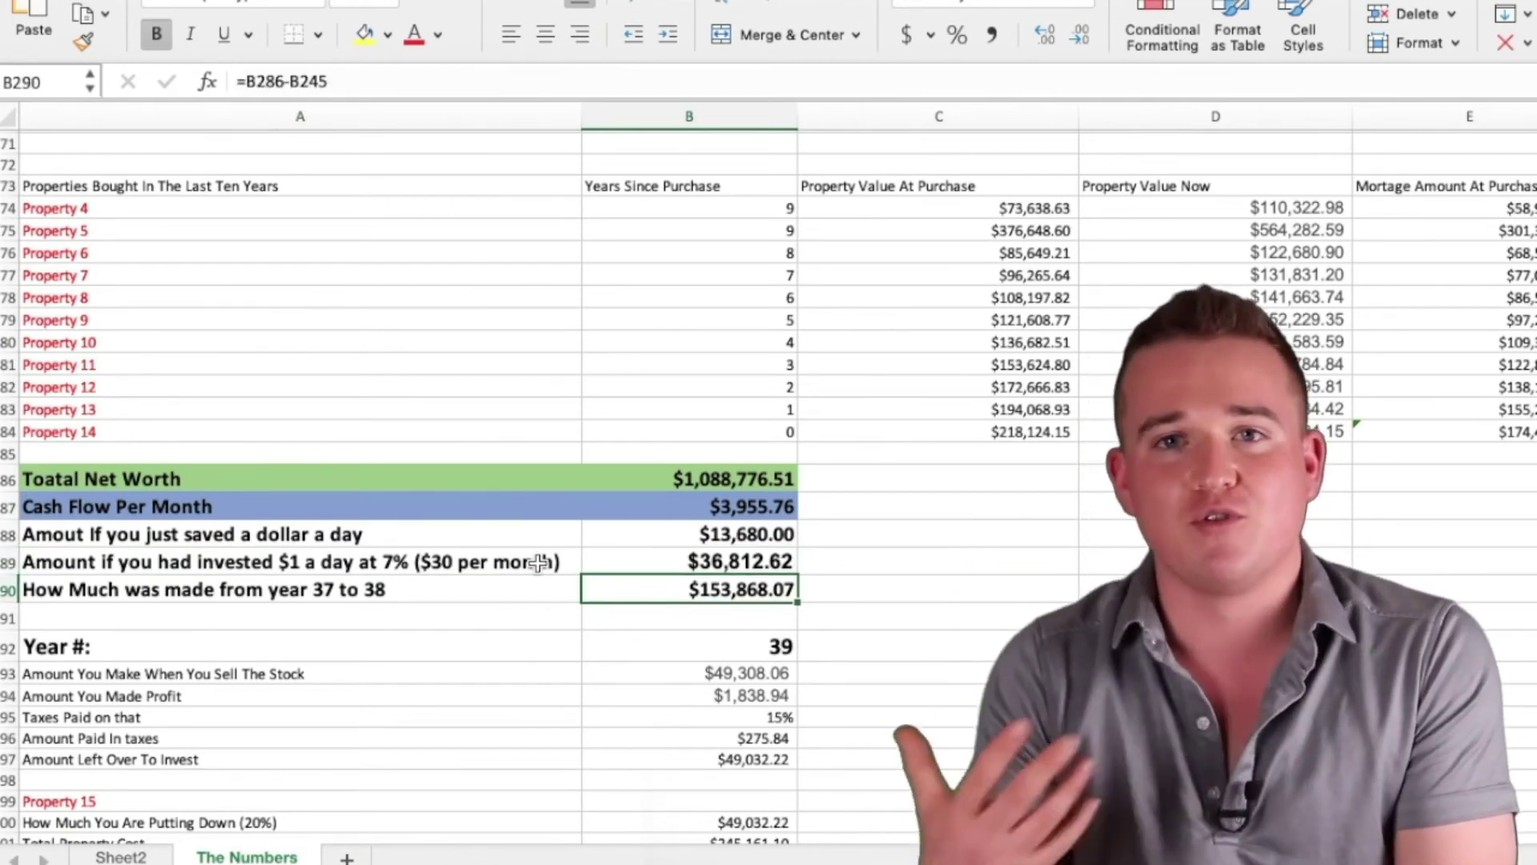
Move on to the year 39 section and go over its stock sale amount and profit
scroll(538, 563, "down", 2)
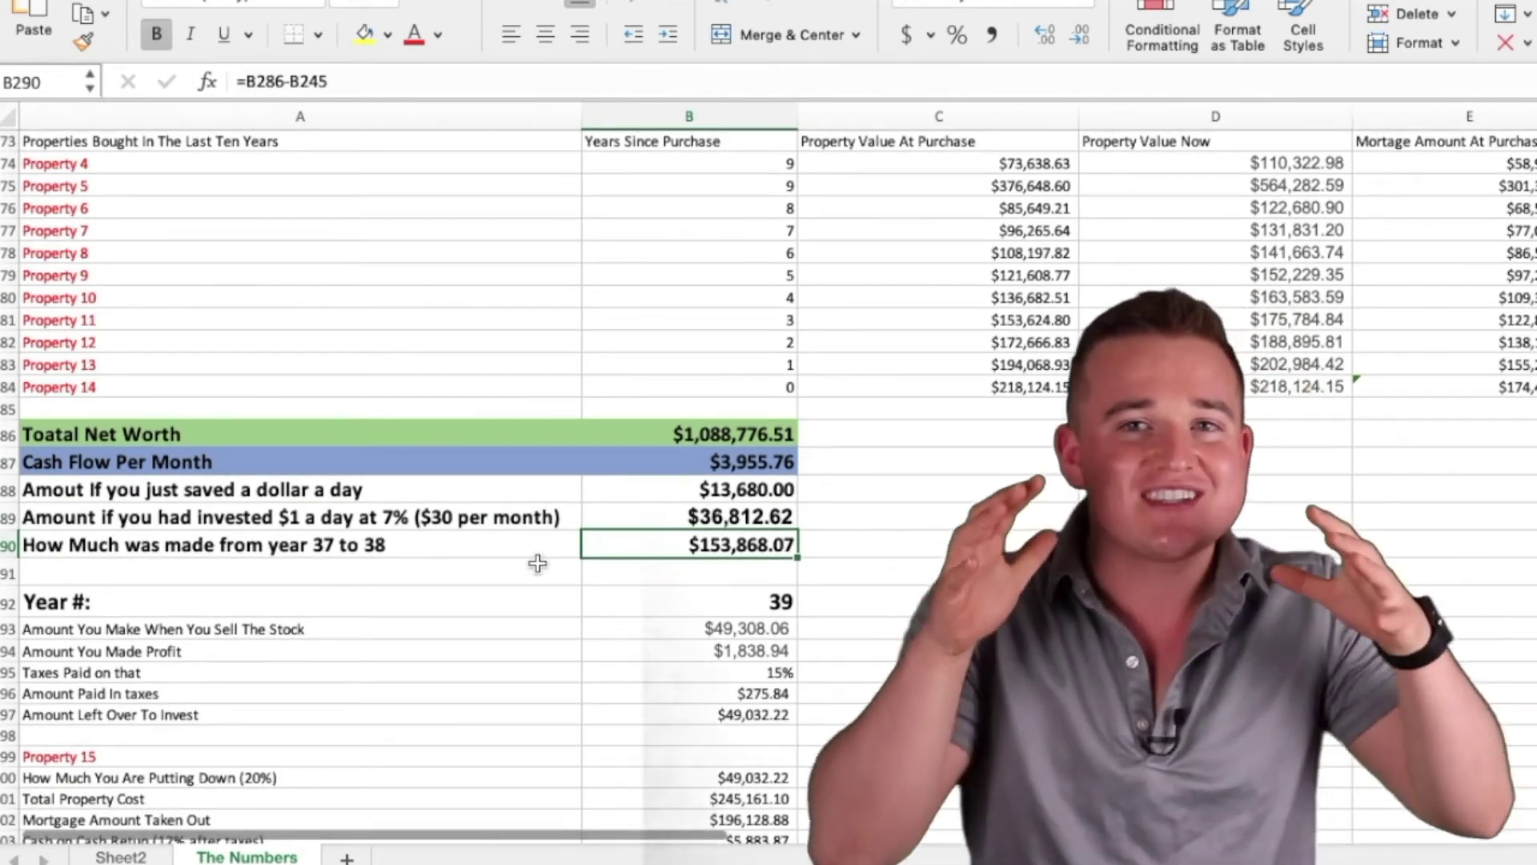
scroll(538, 562, "down", 7)
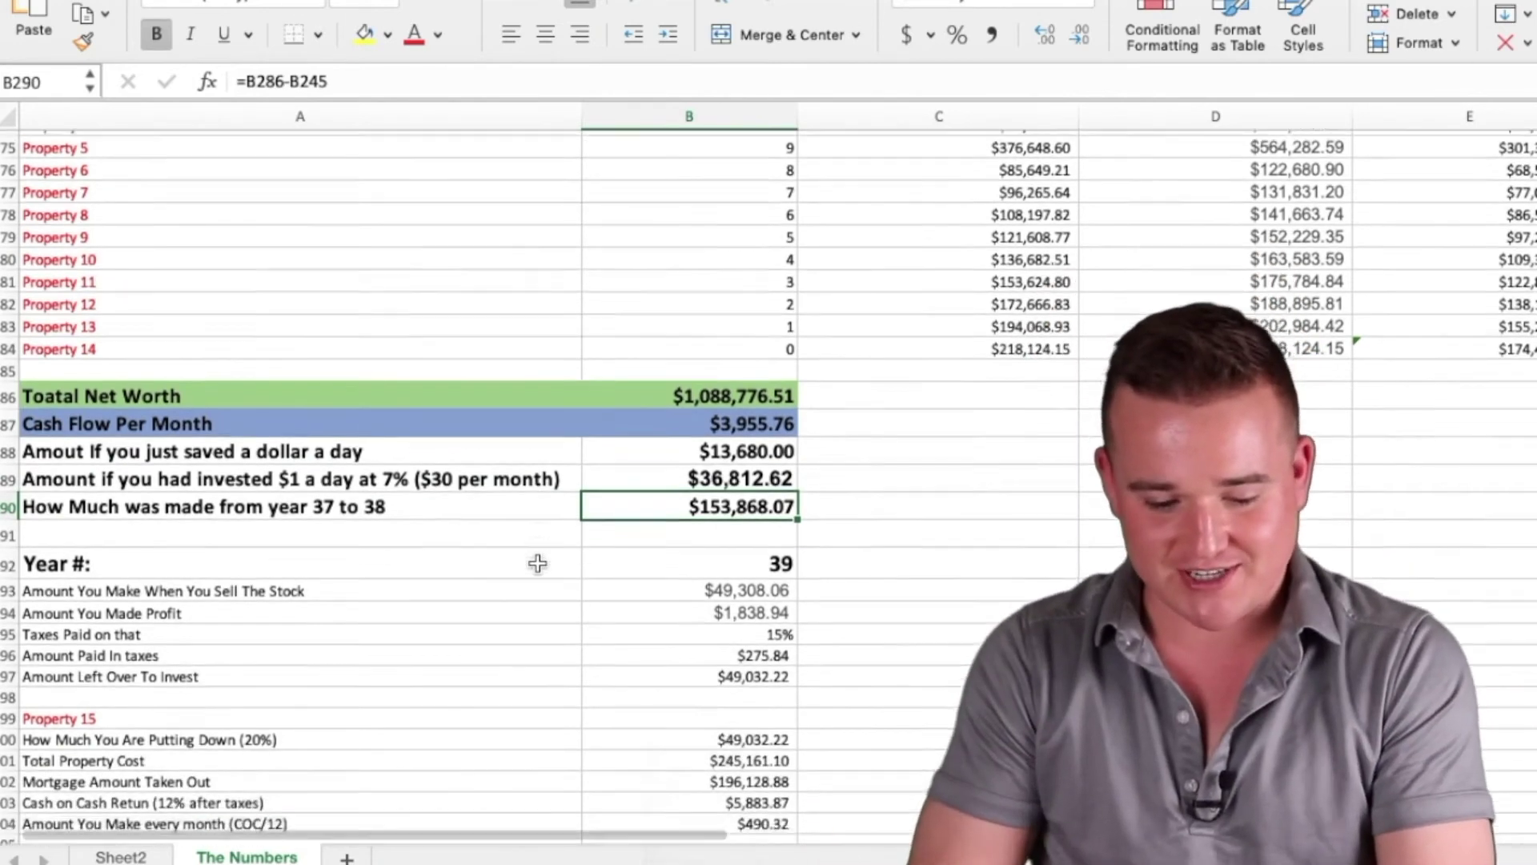
scroll(538, 562, "down", 3)
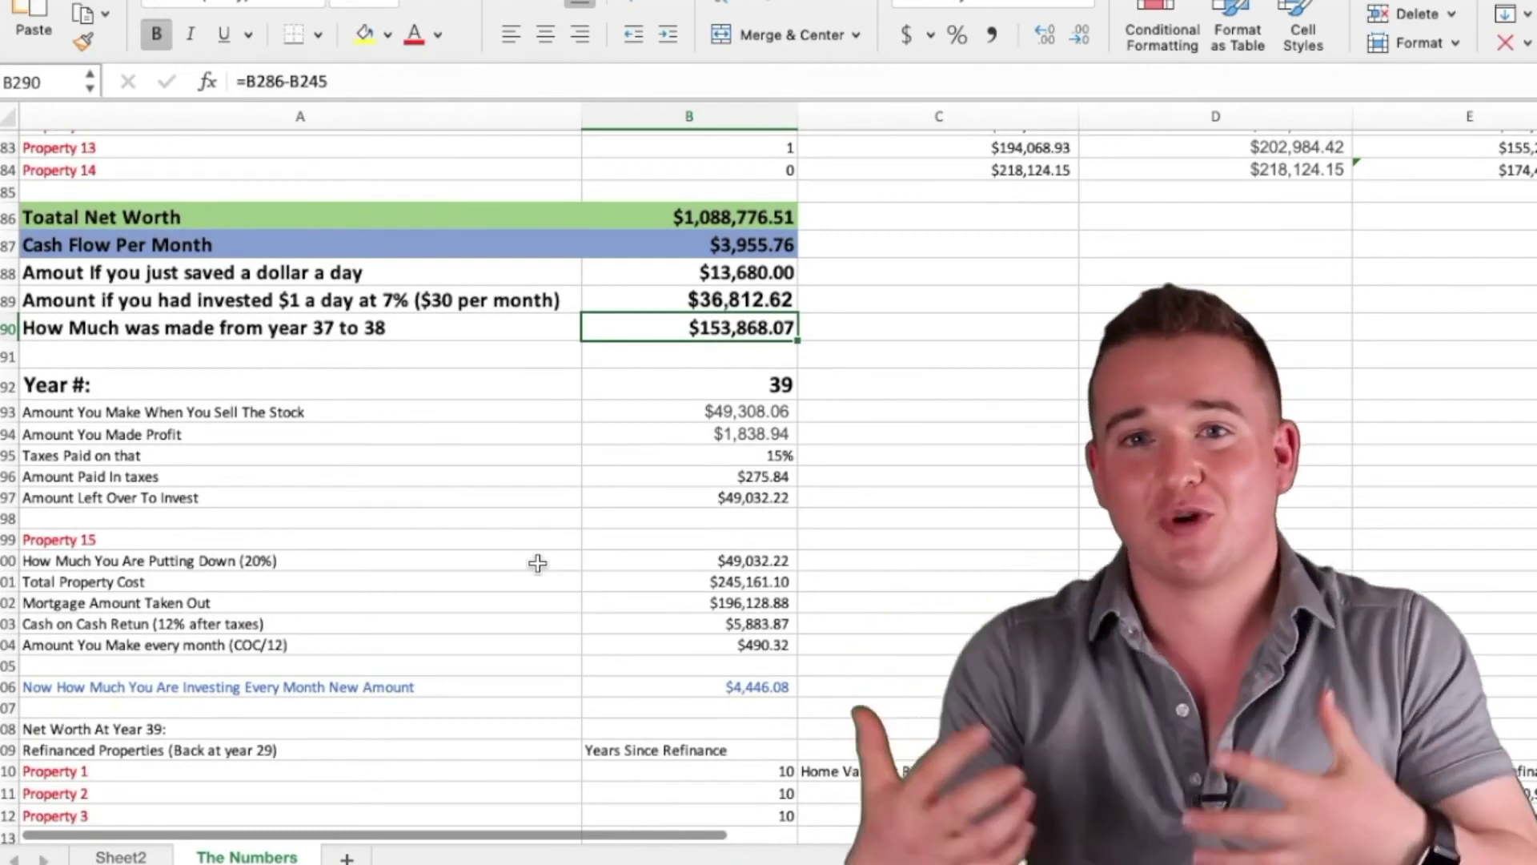
scroll(538, 563, "down", 10)
scroll(538, 562, "up", 6)
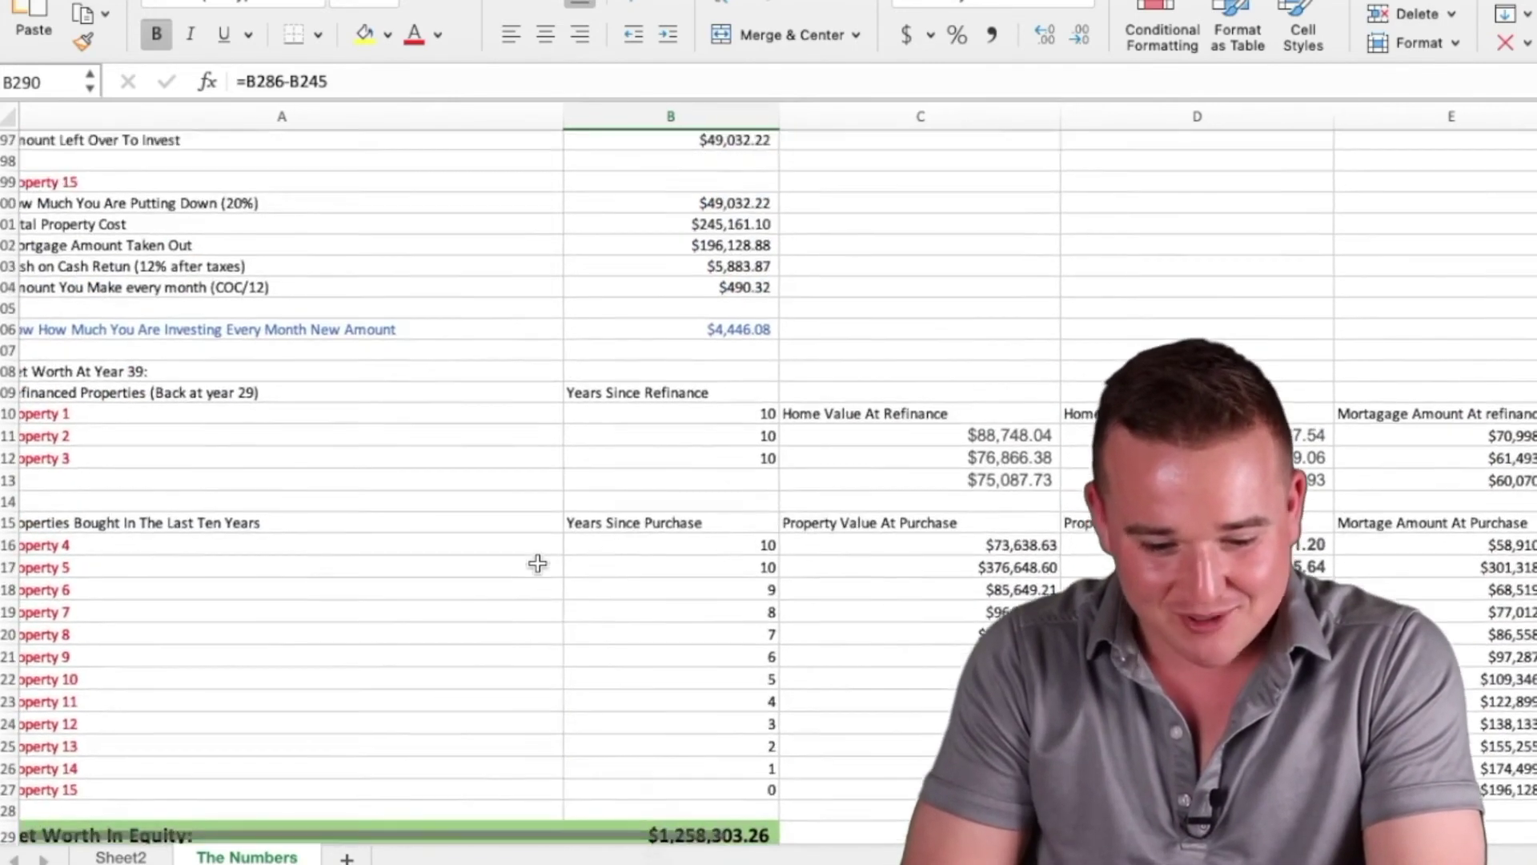
left_click(692, 218)
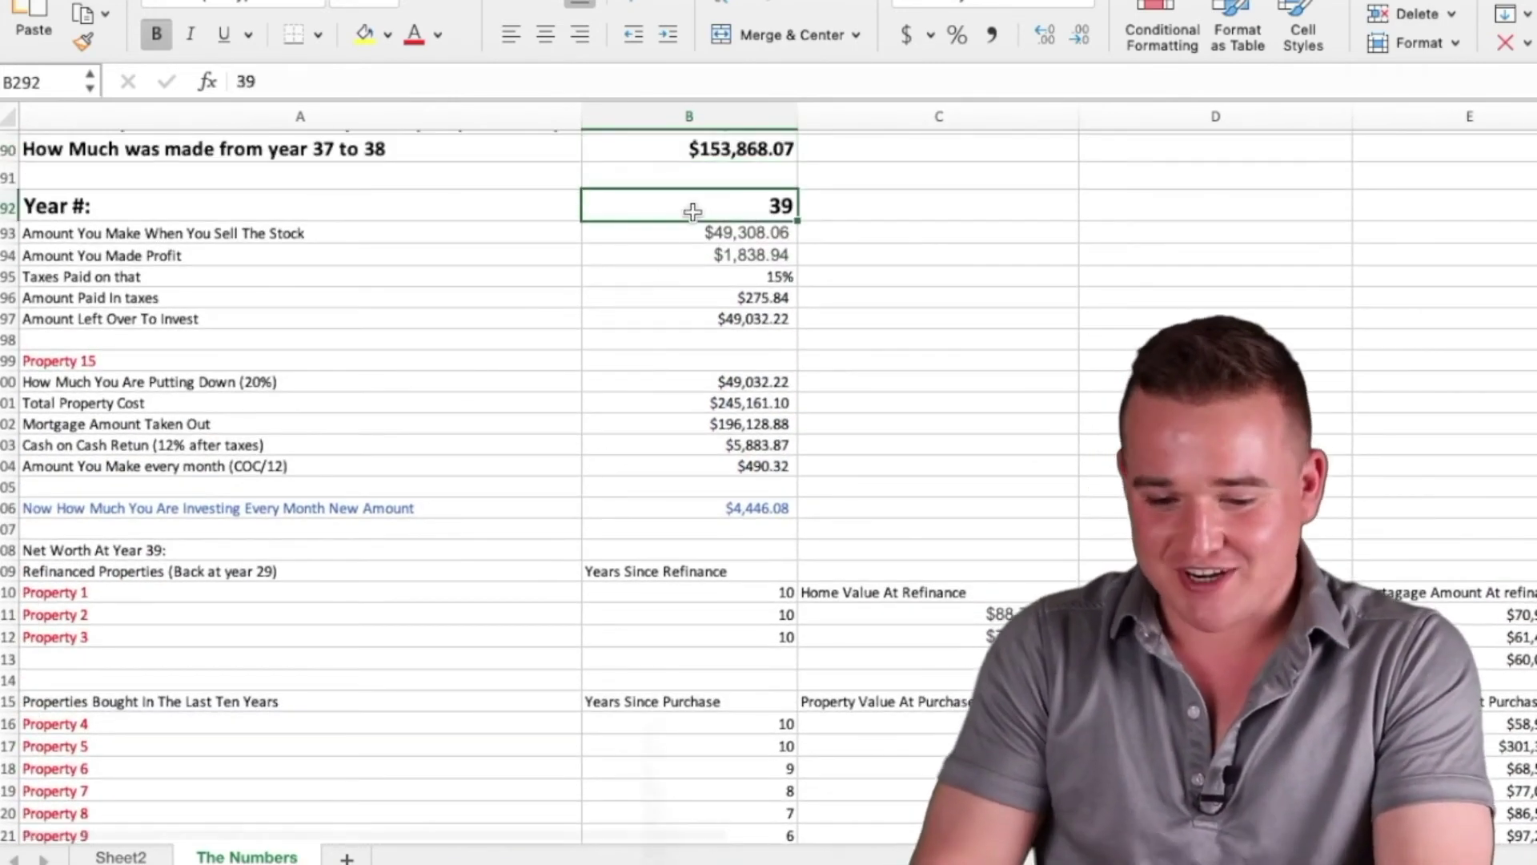
key("Down")
key("Down")
Look through the year 39 net worth section, covering the refinanced properties and those bought in the last ten years
scroll(691, 214, "down", 6)
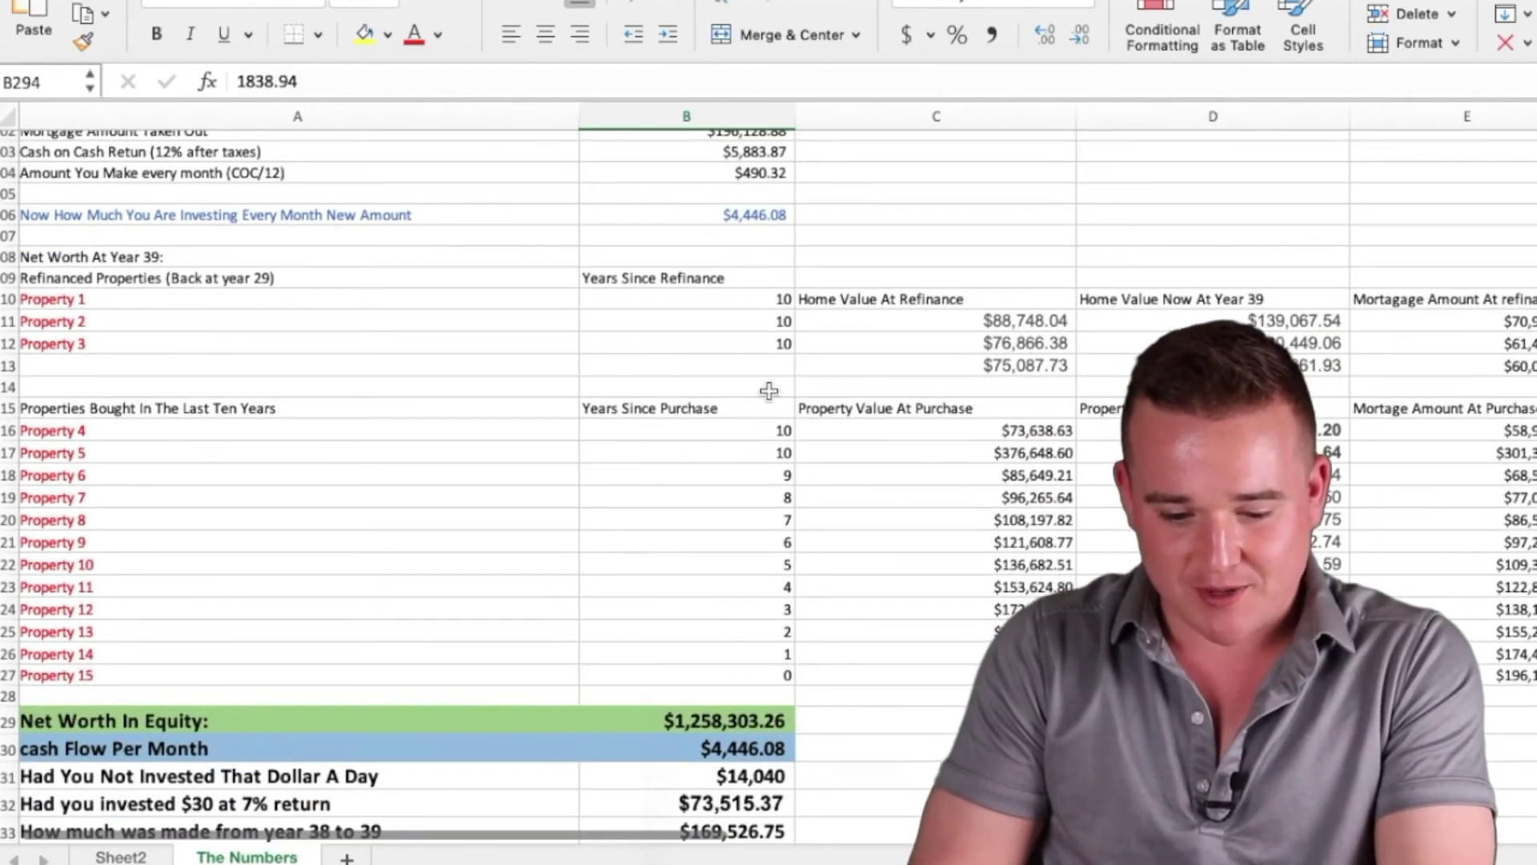
scroll(769, 389, "down", 4)
scroll(773, 274, "right", 2)
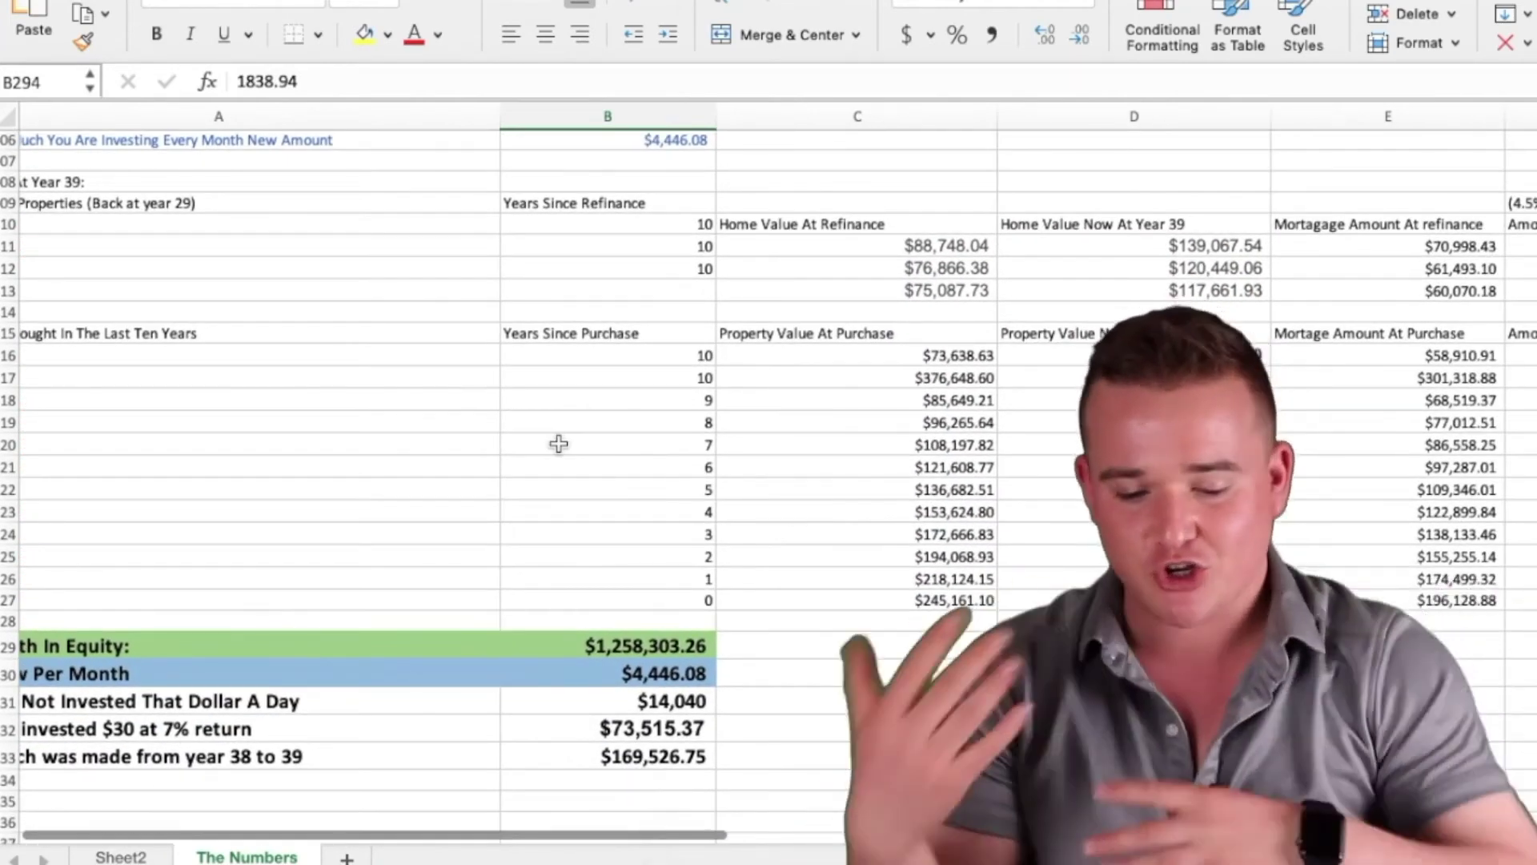
scroll(559, 443, "up", 15)
scroll(559, 443, "down", 12)
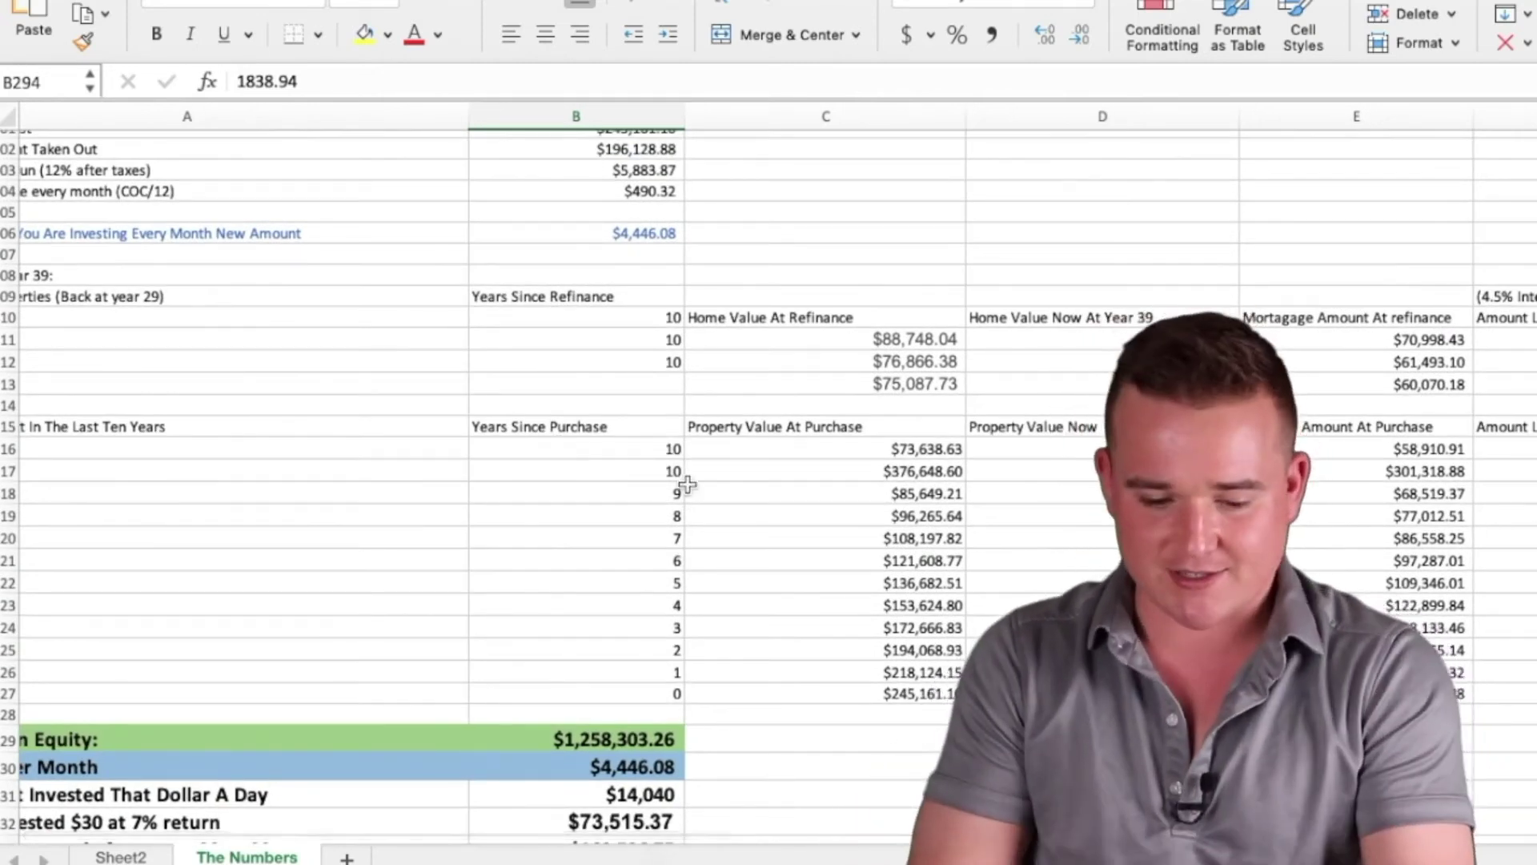
scroll(684, 482, "down", 4)
scroll(684, 482, "right", 3)
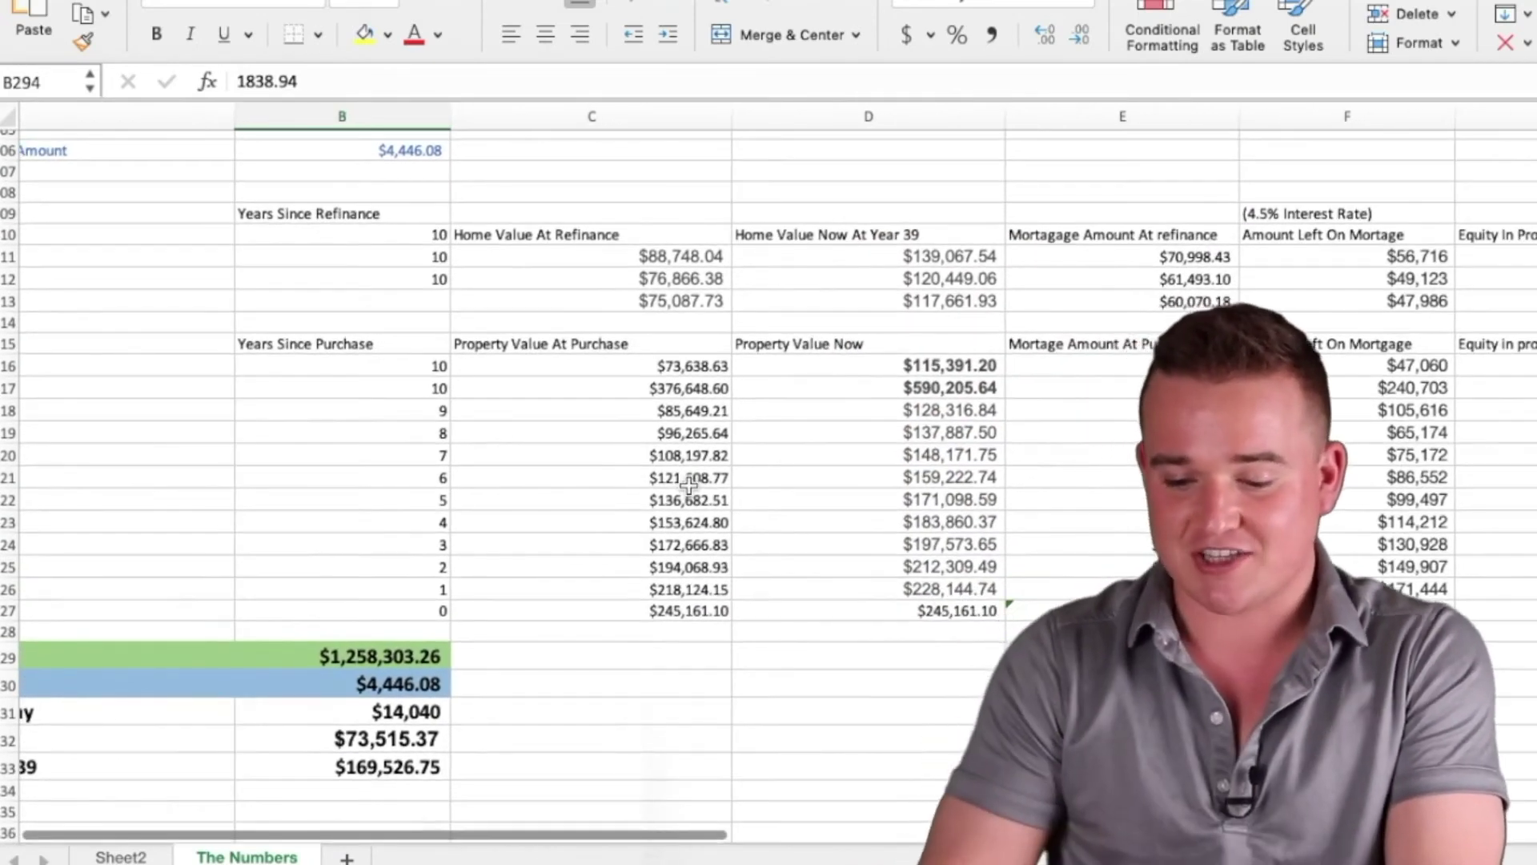
Inspect the purchase values and current values of the properties bought in the last ten years as of year 39
scroll(689, 484, "right", 1)
left_click(506, 426)
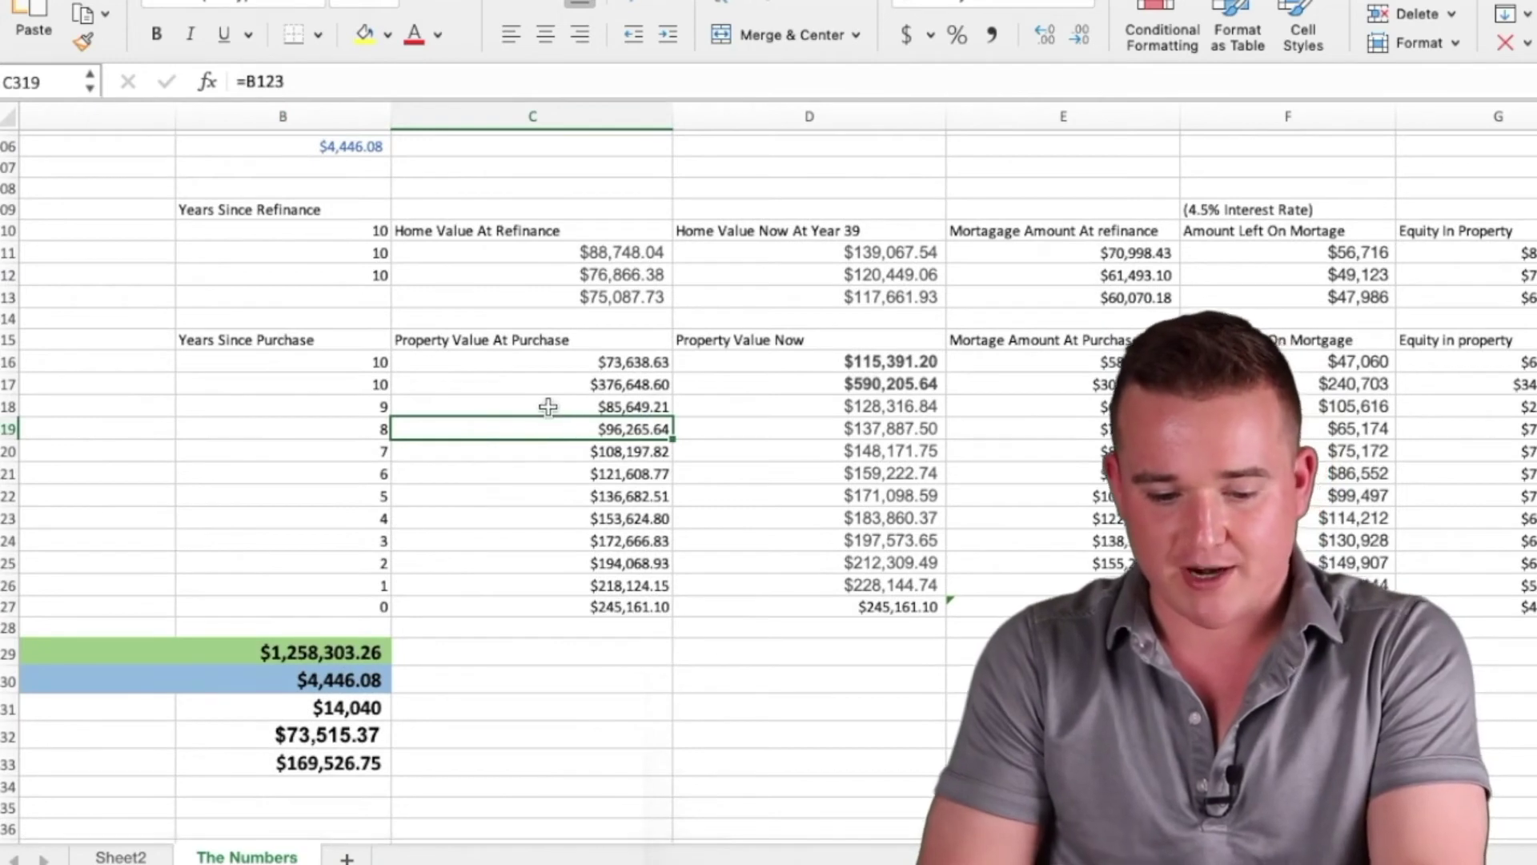
left_click(548, 406)
scroll(540, 405, "right", 1)
left_click(710, 431)
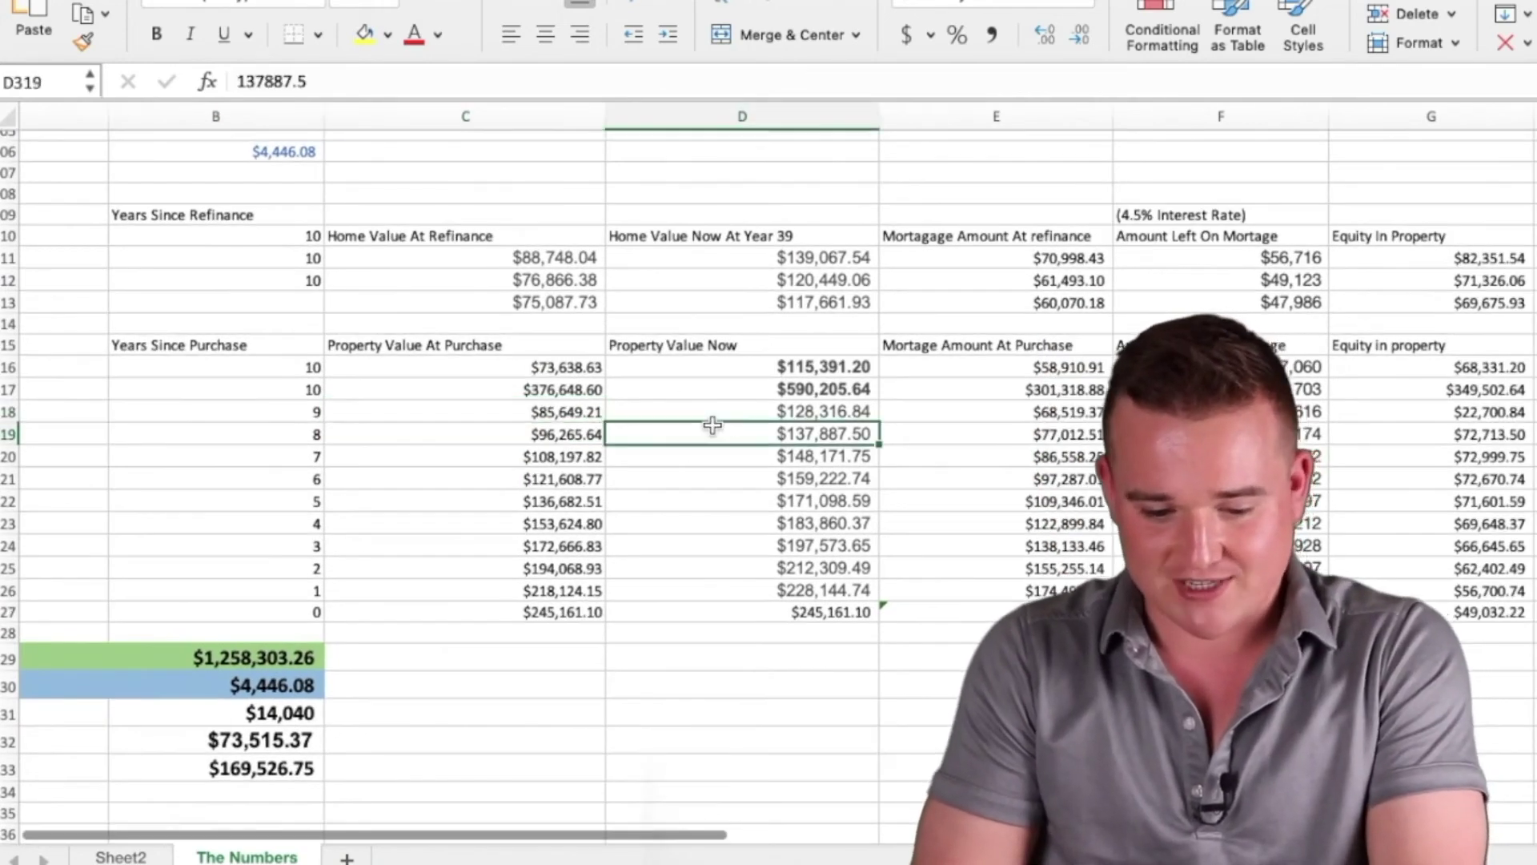
scroll(753, 432, "right", 1)
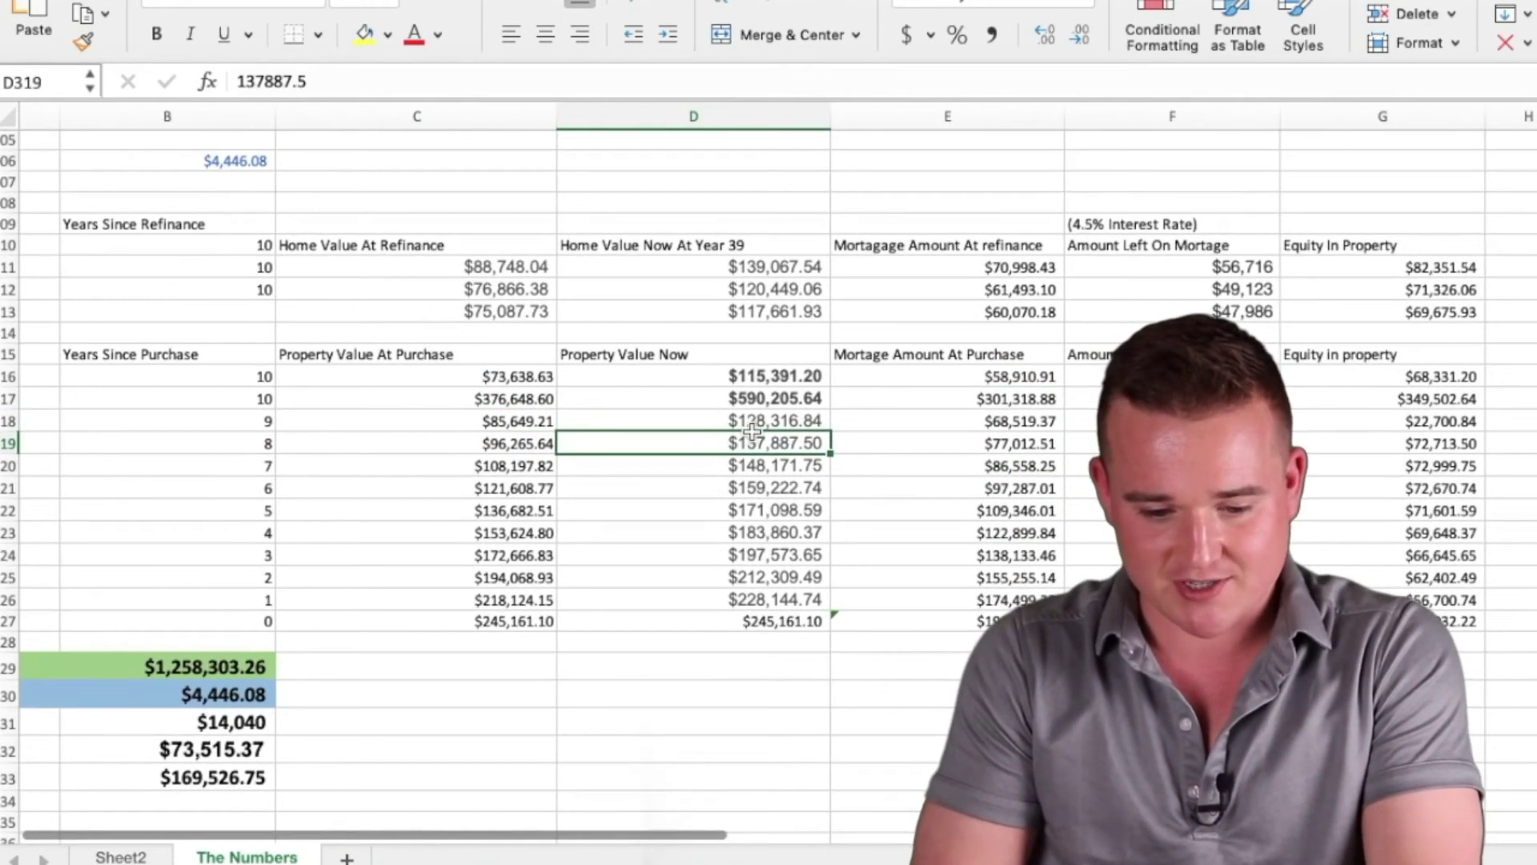
Trace Property 2's row in the year 39 refinance table from mortgage amount to amount left and equity in property
left_click(698, 299)
key("Right")
key("Right")
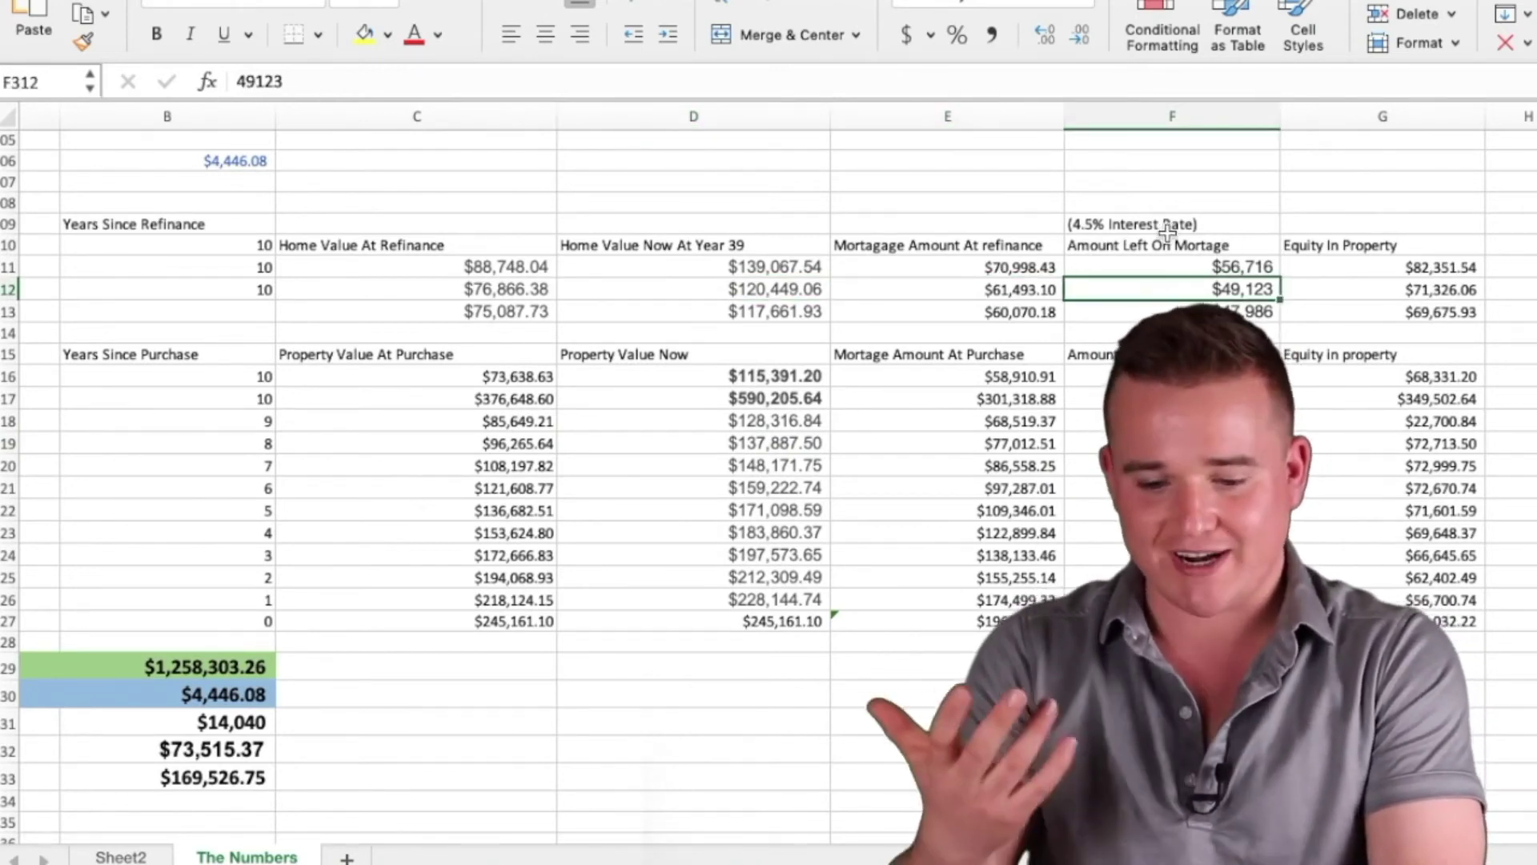
left_click(1349, 287)
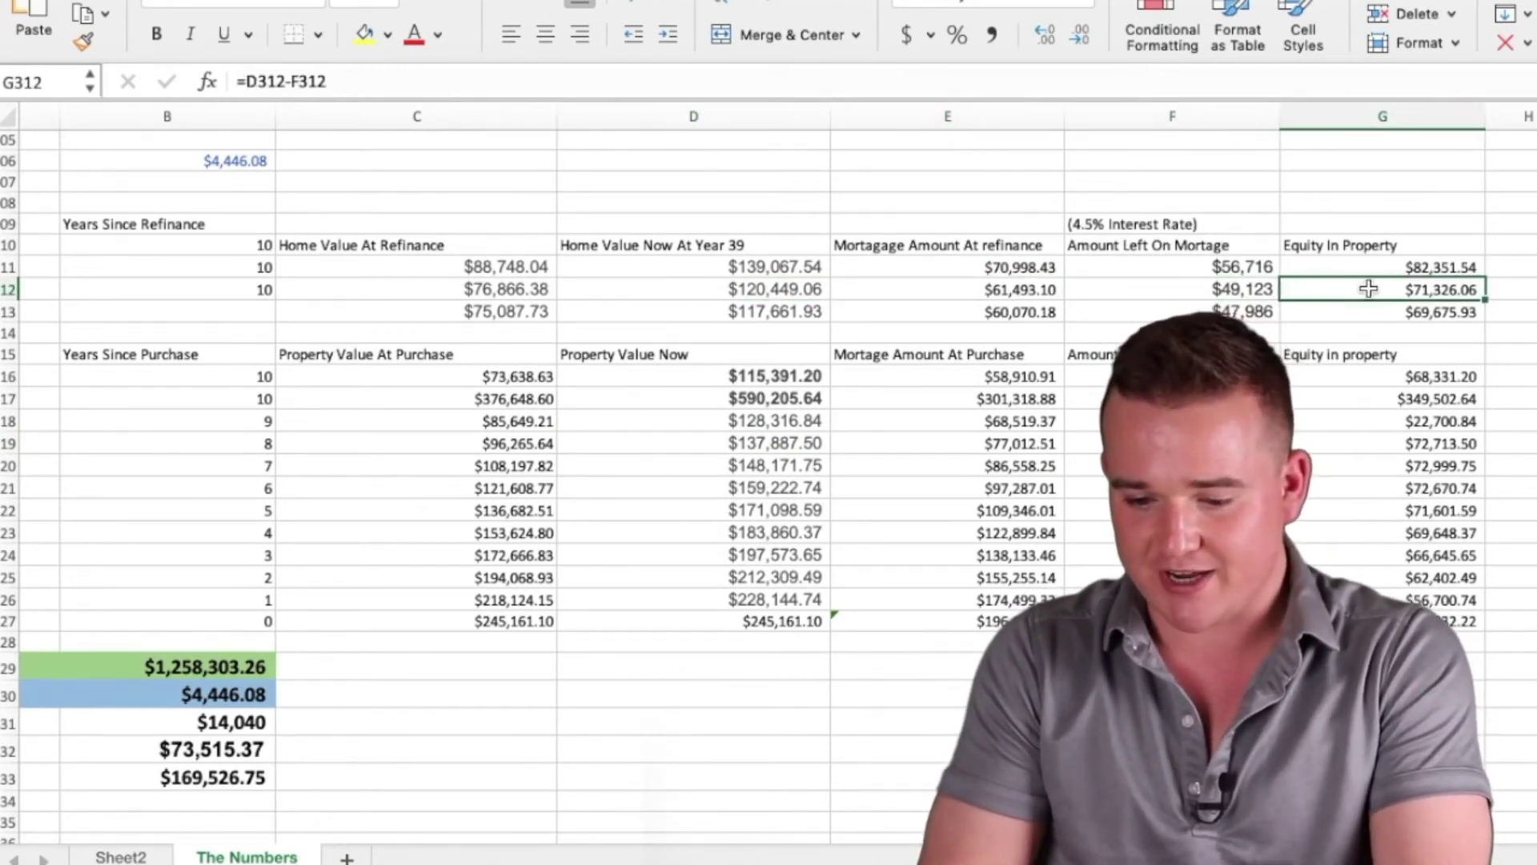
Check the year 39 net worth in equity against the year 38 total net worth
scroll(639, 517, "down", 2)
scroll(639, 517, "left", 3)
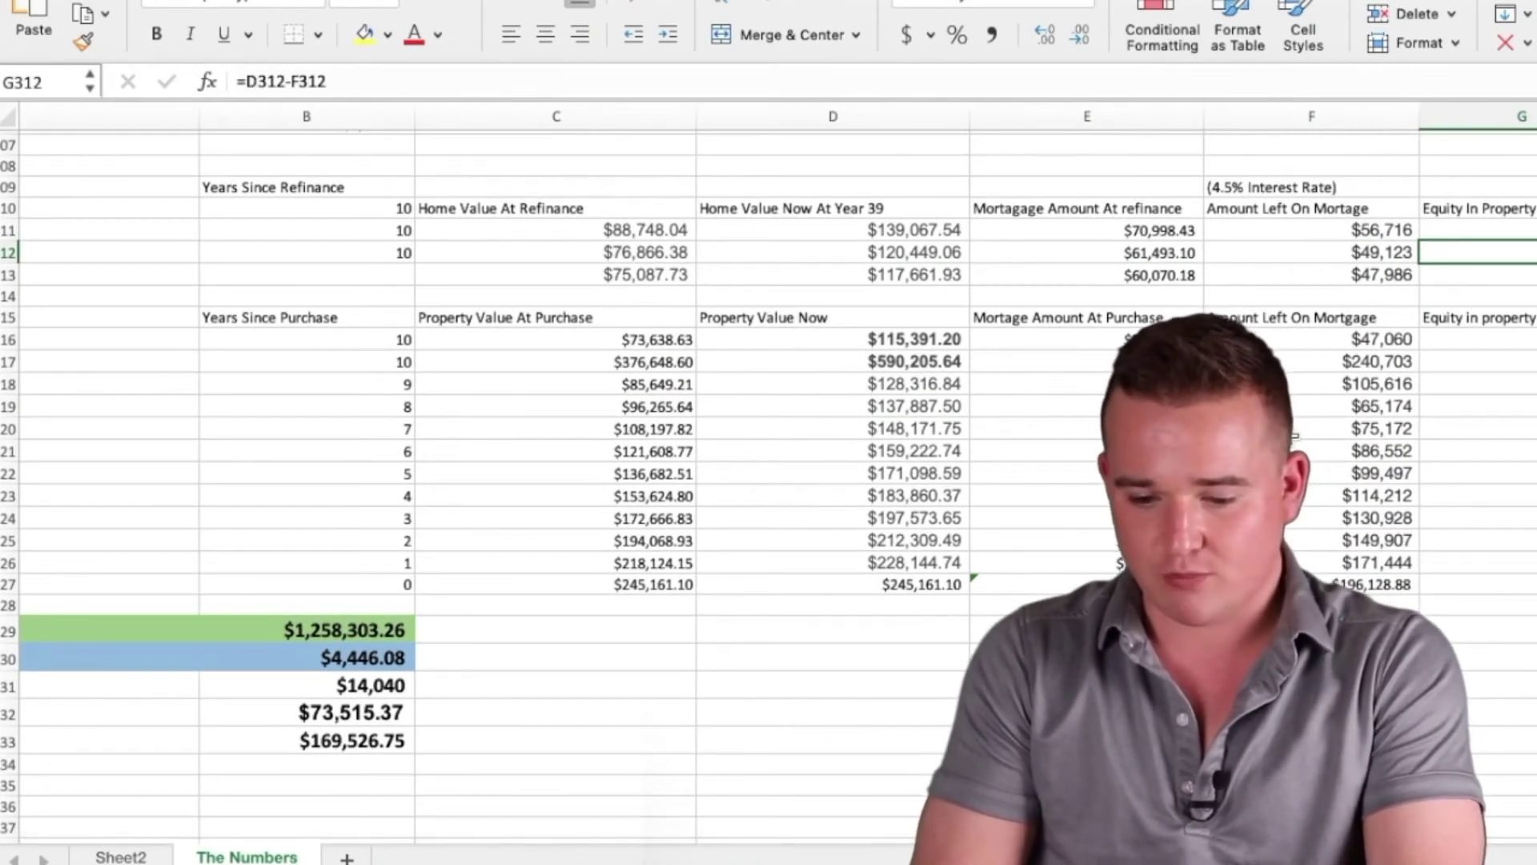
scroll(1517, 584, "left", 3)
scroll(1517, 584, "down", 1)
scroll(1517, 584, "left", 2)
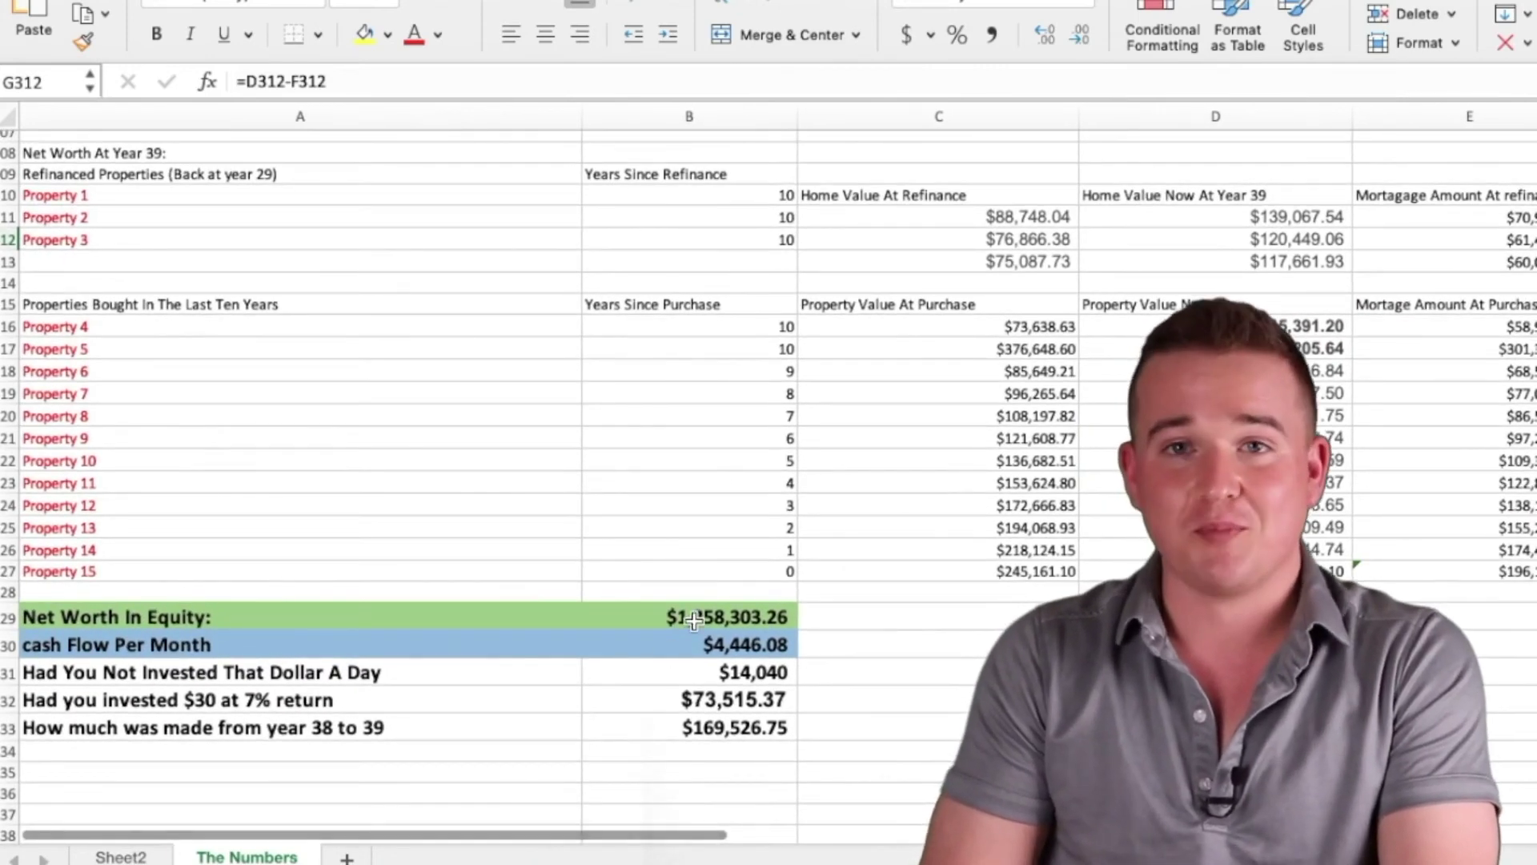
scroll(693, 621, "up", 8)
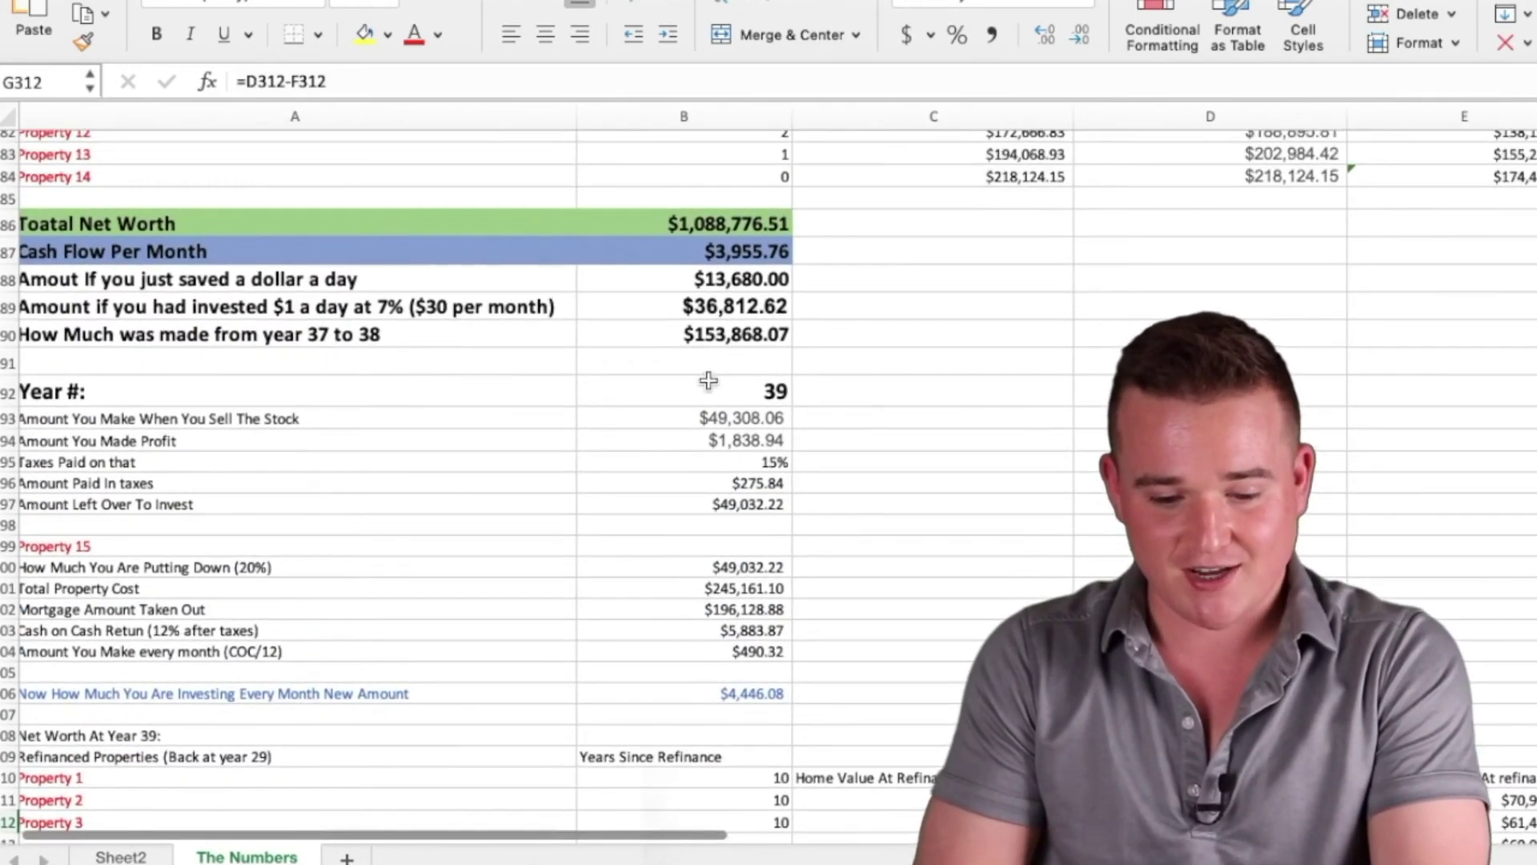
scroll(683, 226, "down", 10)
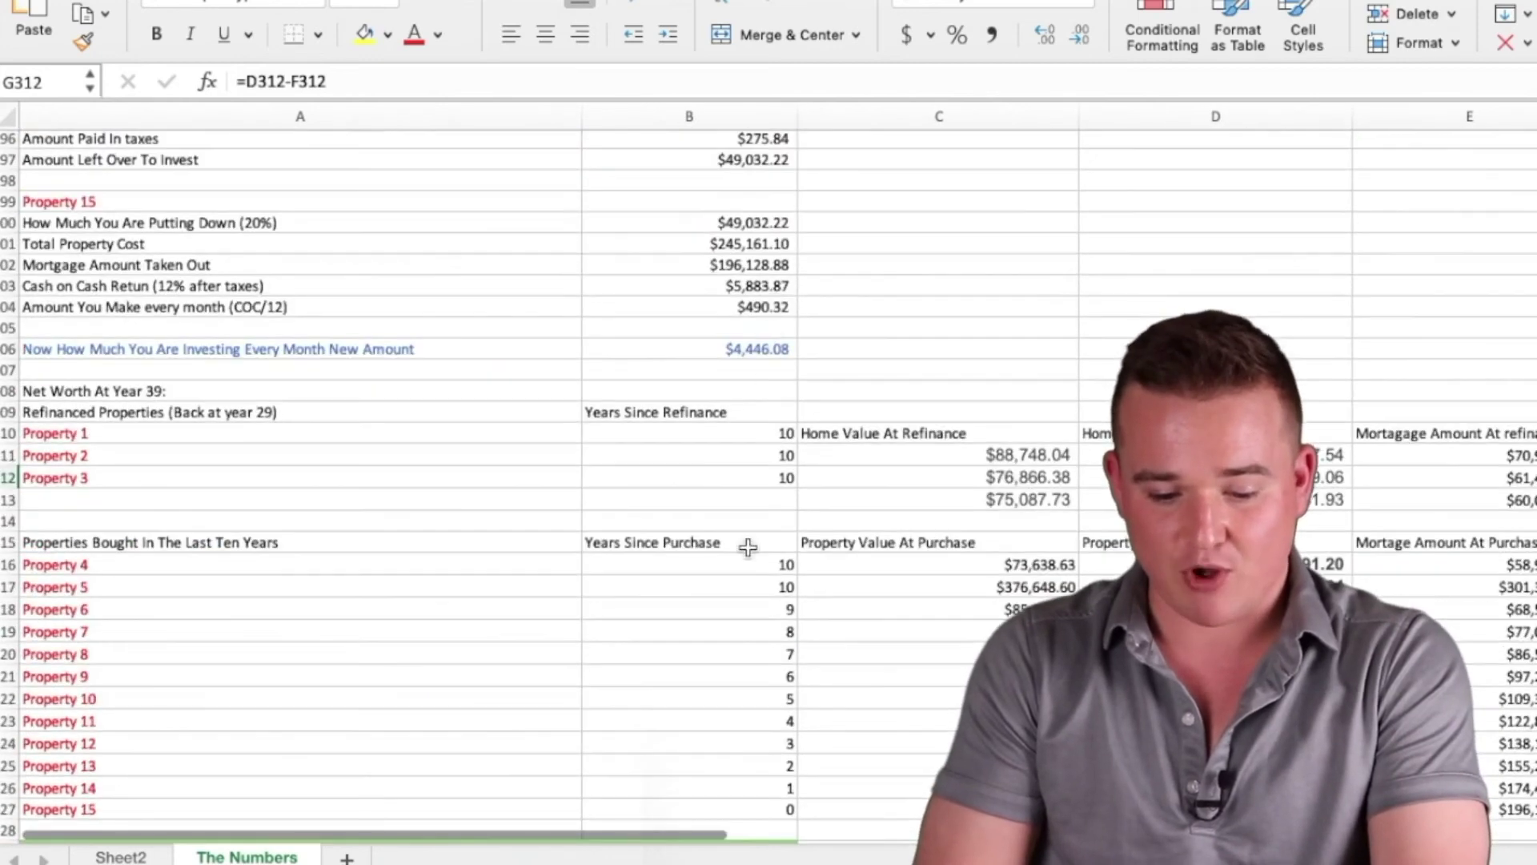
Compare how much was made from year 38 to 39 with the gain from year 37 to 38
left_click(631, 624)
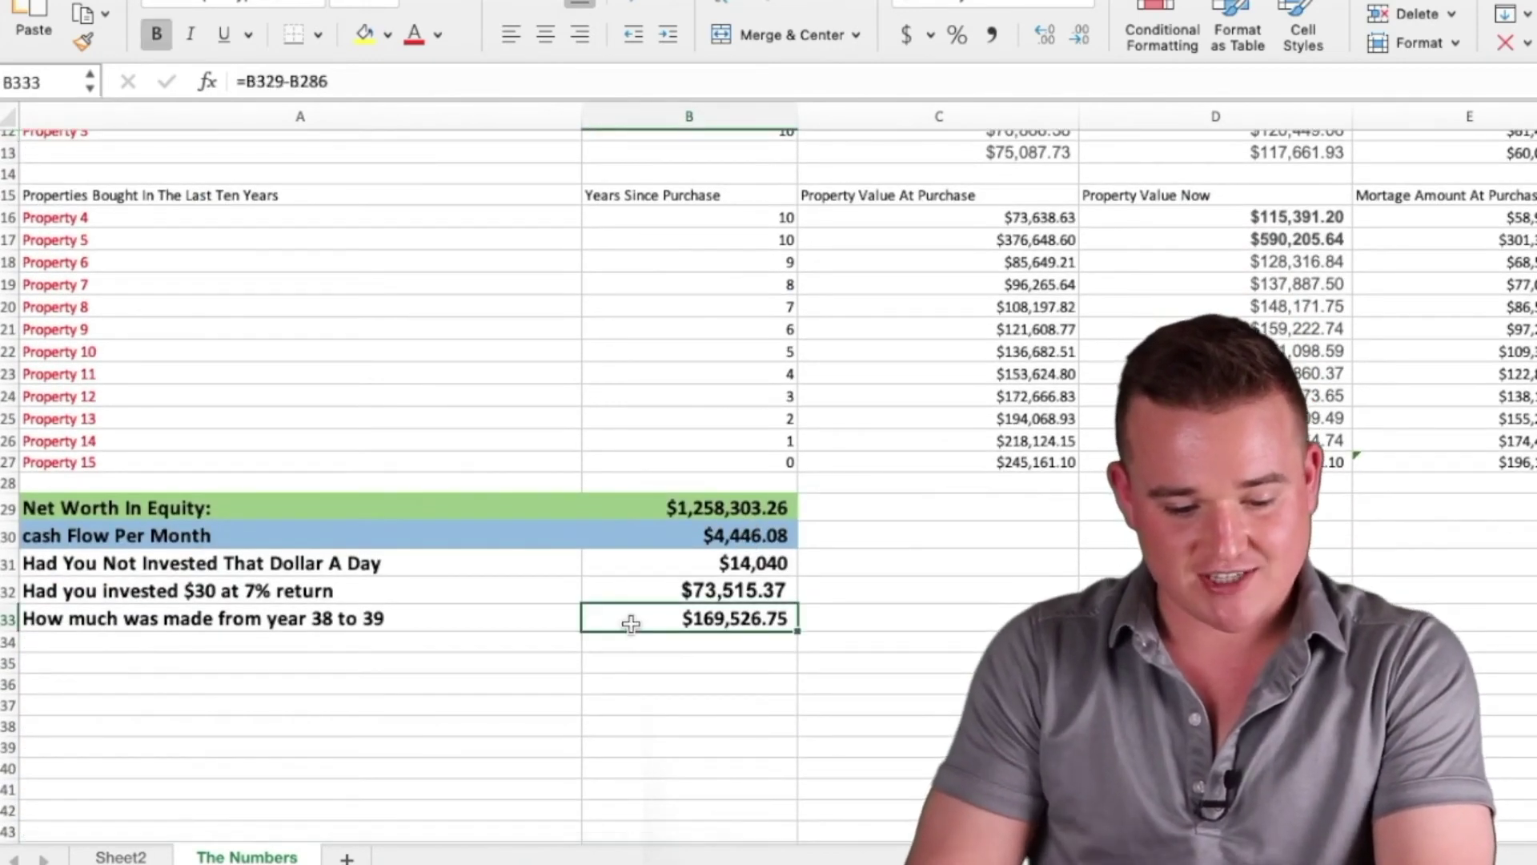
scroll(631, 624, "up", 12)
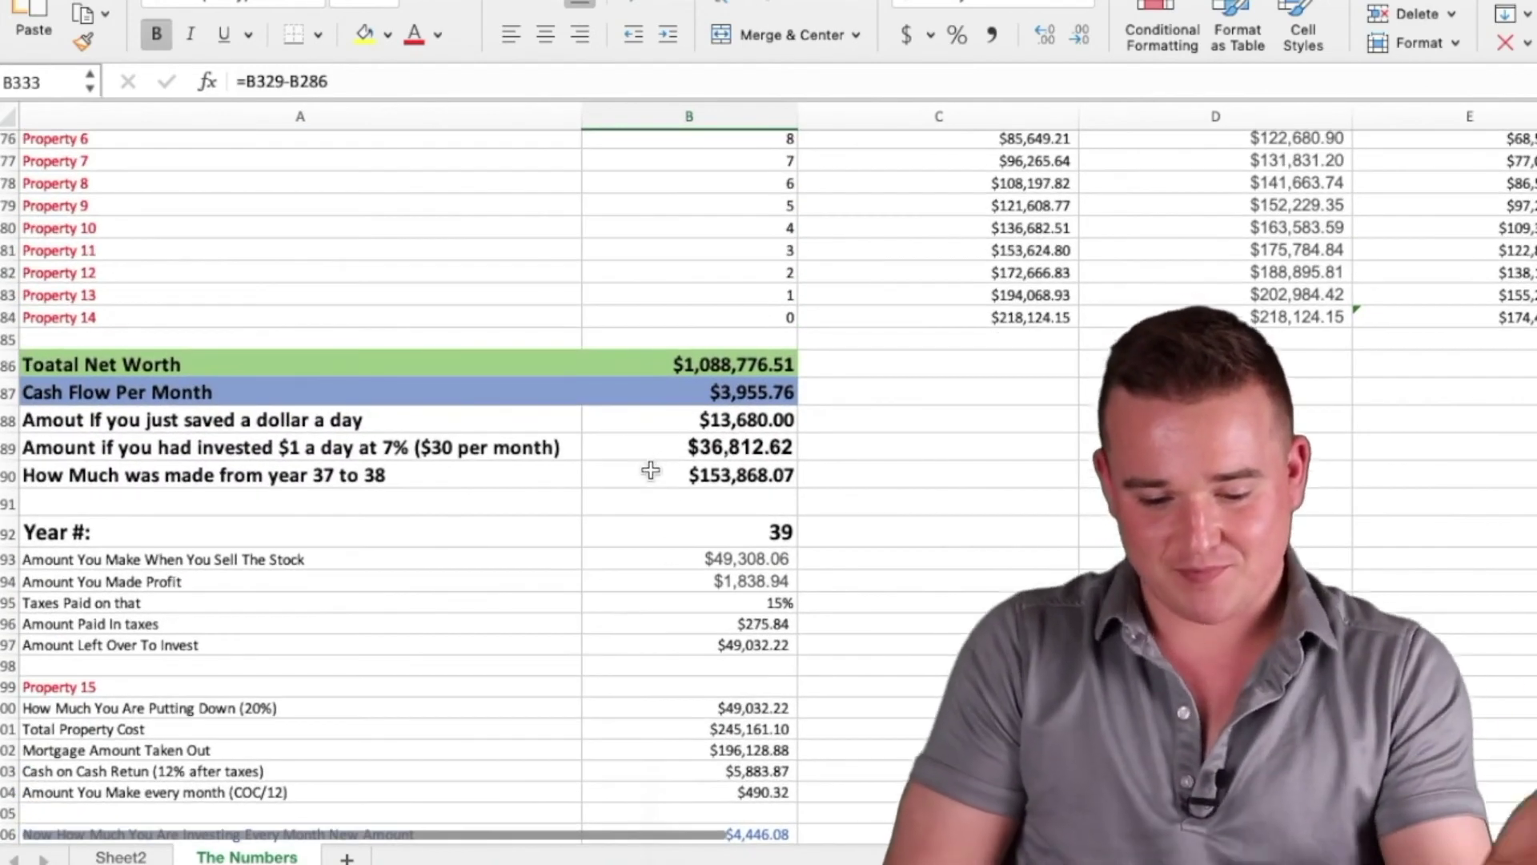
left_click(650, 470)
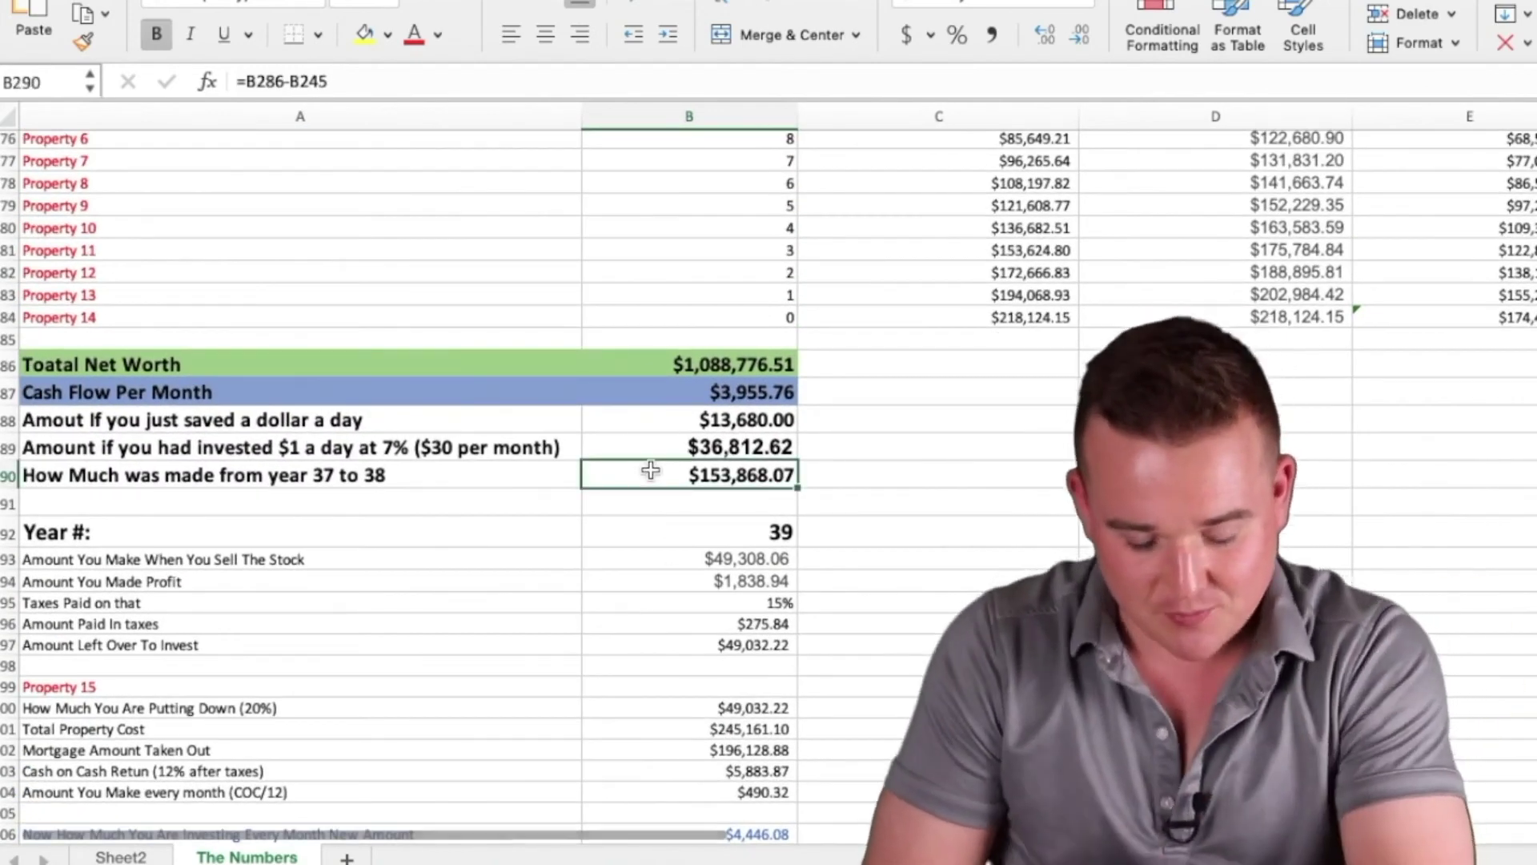
scroll(664, 488, "down", 12)
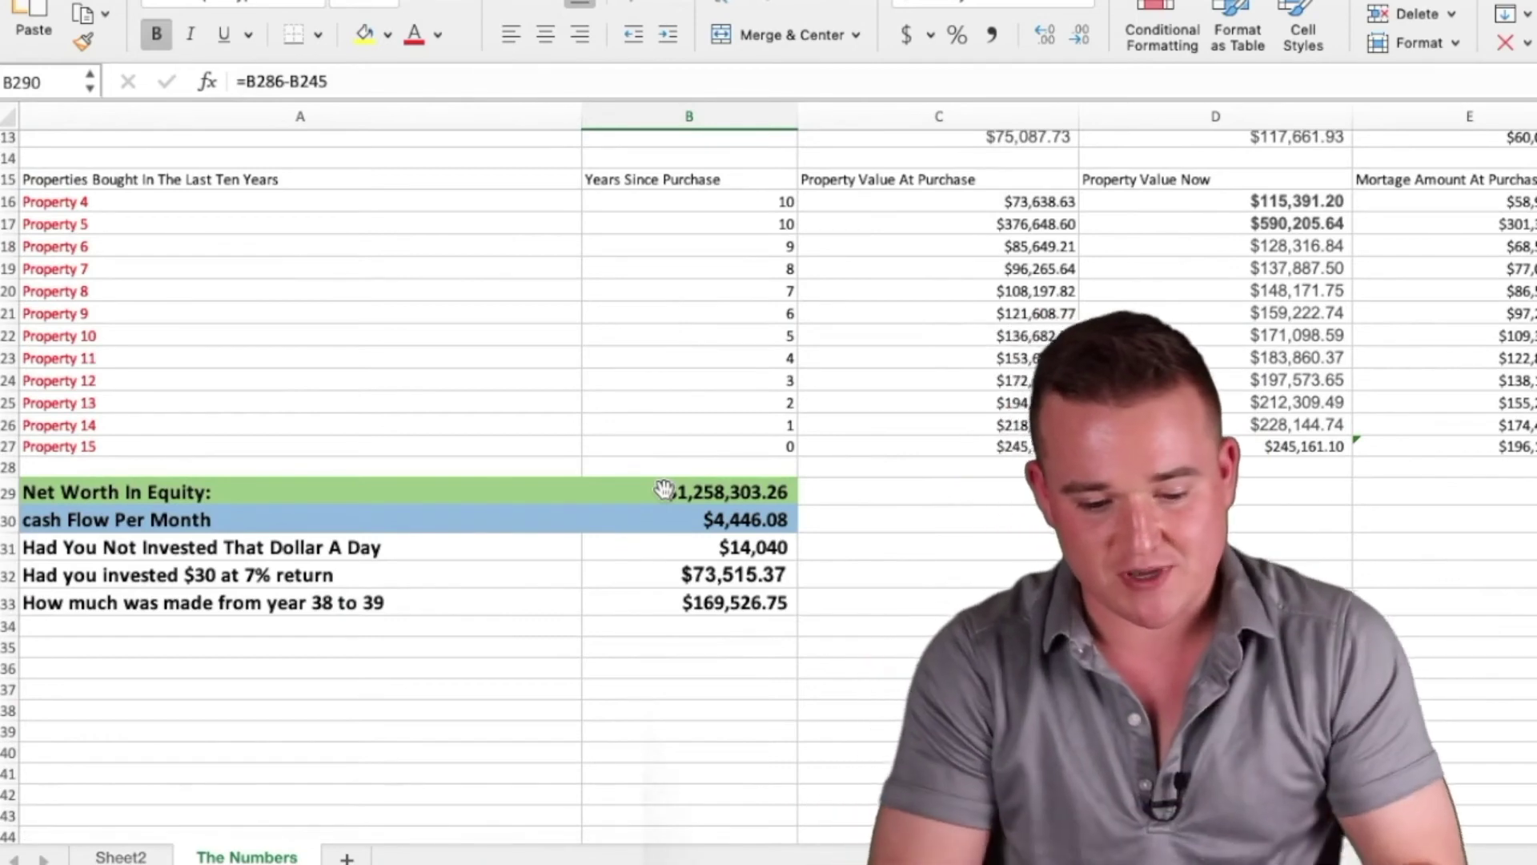
Review the year 39 property tables again alongside the net worth in equity figure
scroll(676, 542, "up", 2)
scroll(675, 541, "up", 2)
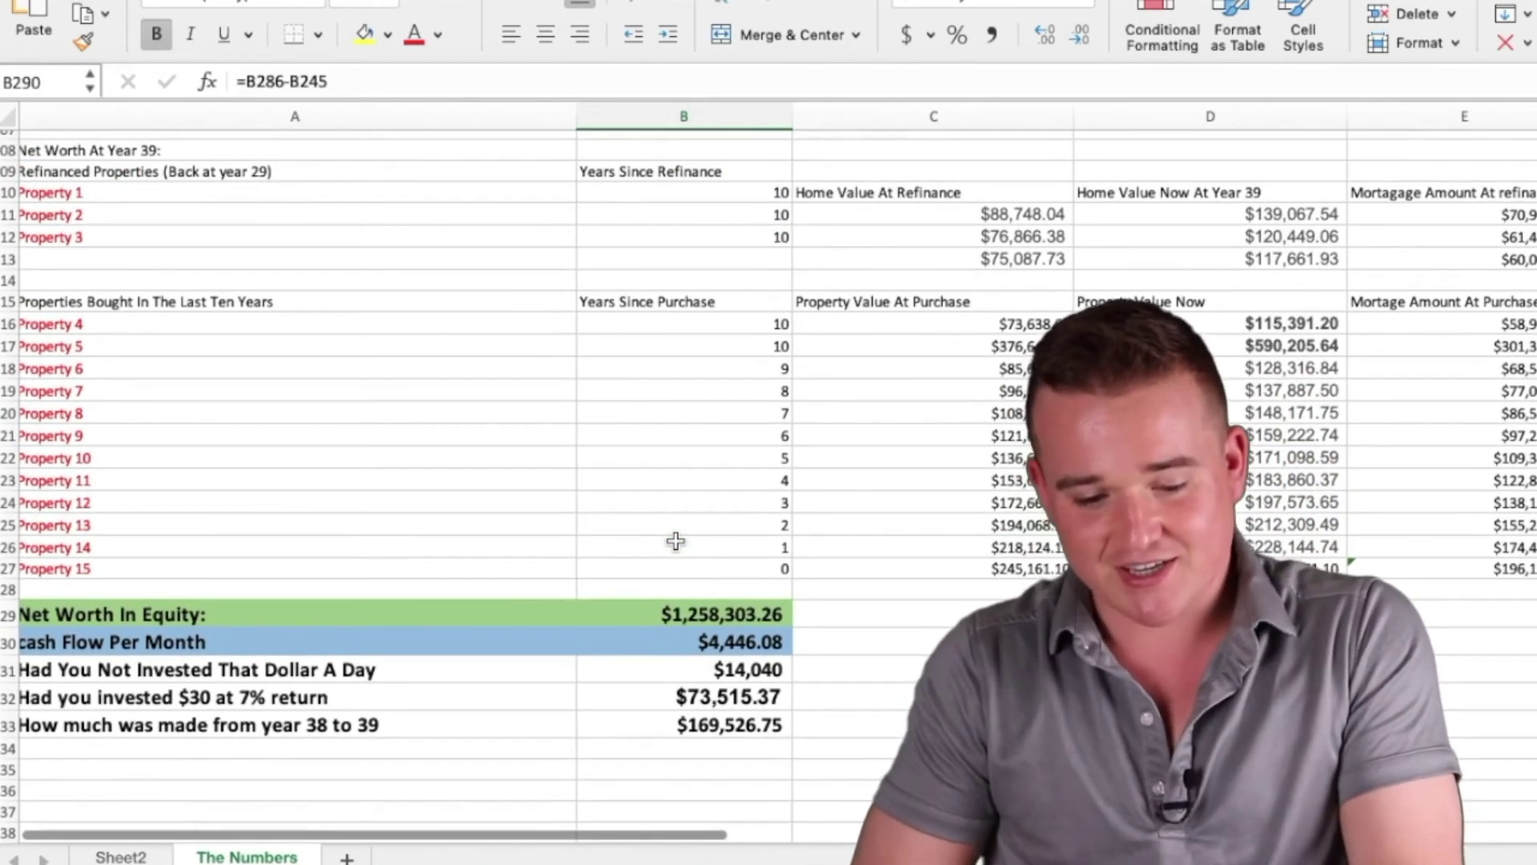
scroll(676, 542, "down", 3)
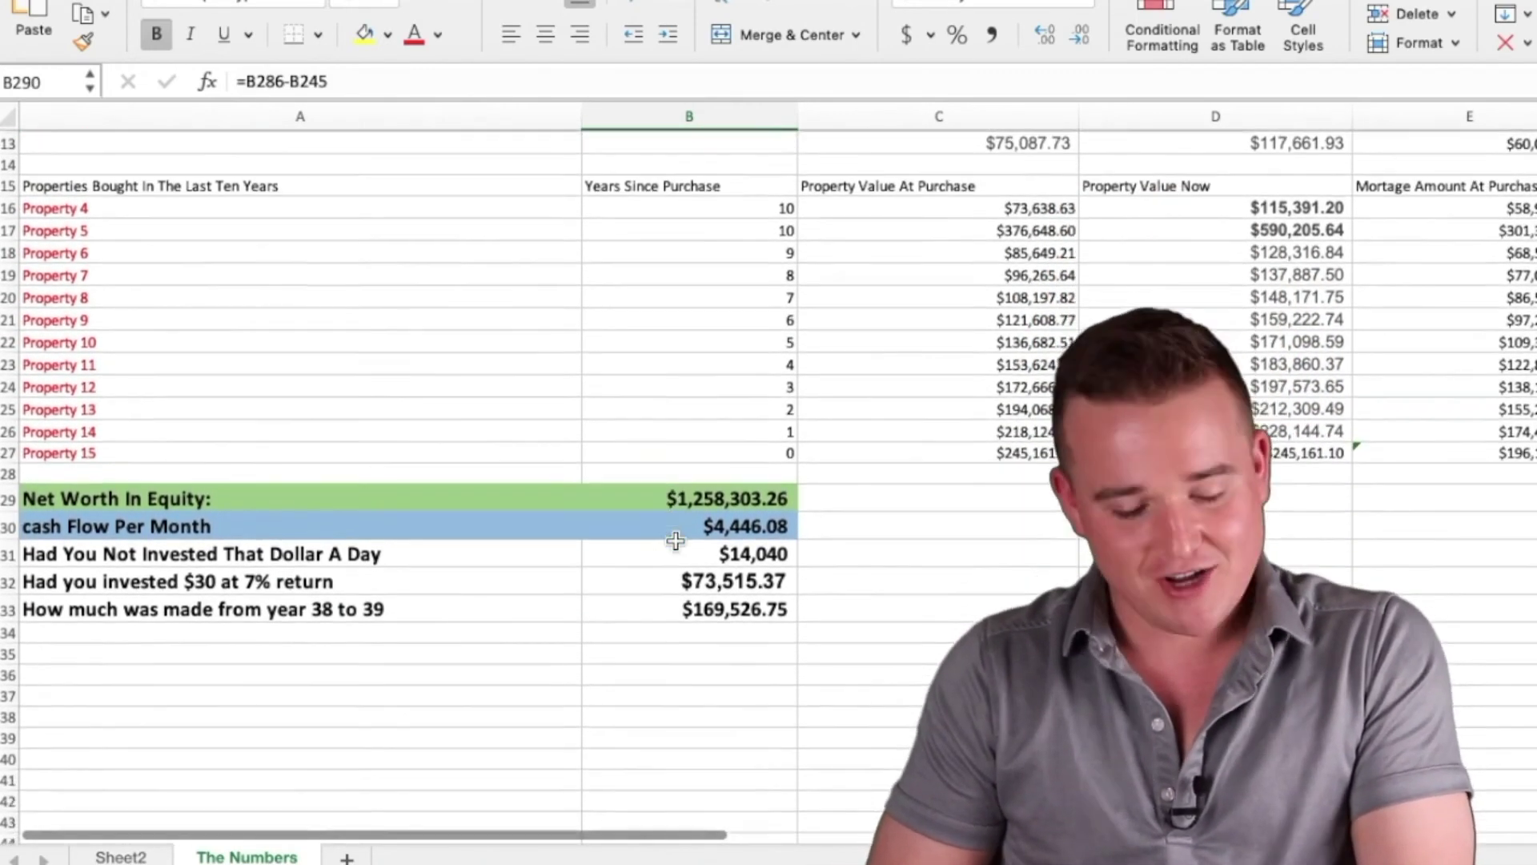
scroll(676, 542, "up", 5)
scroll(675, 541, "up", 3)
scroll(676, 542, "down", 7)
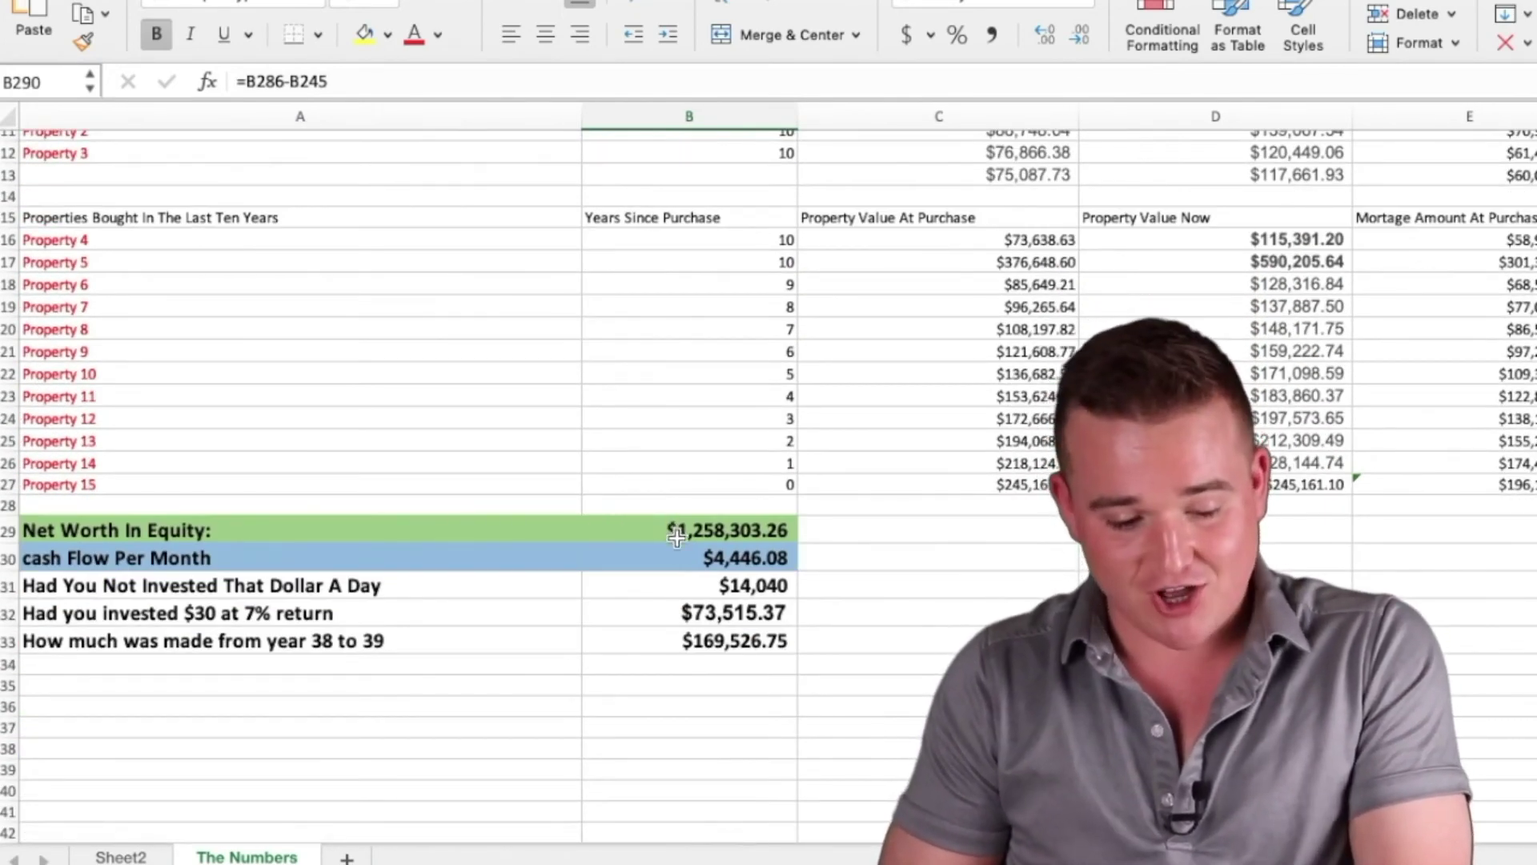
Go over the year 39 cash flow per month, the uninvested dollar-a-day amount and the $30 at 7% return row
left_click(654, 561)
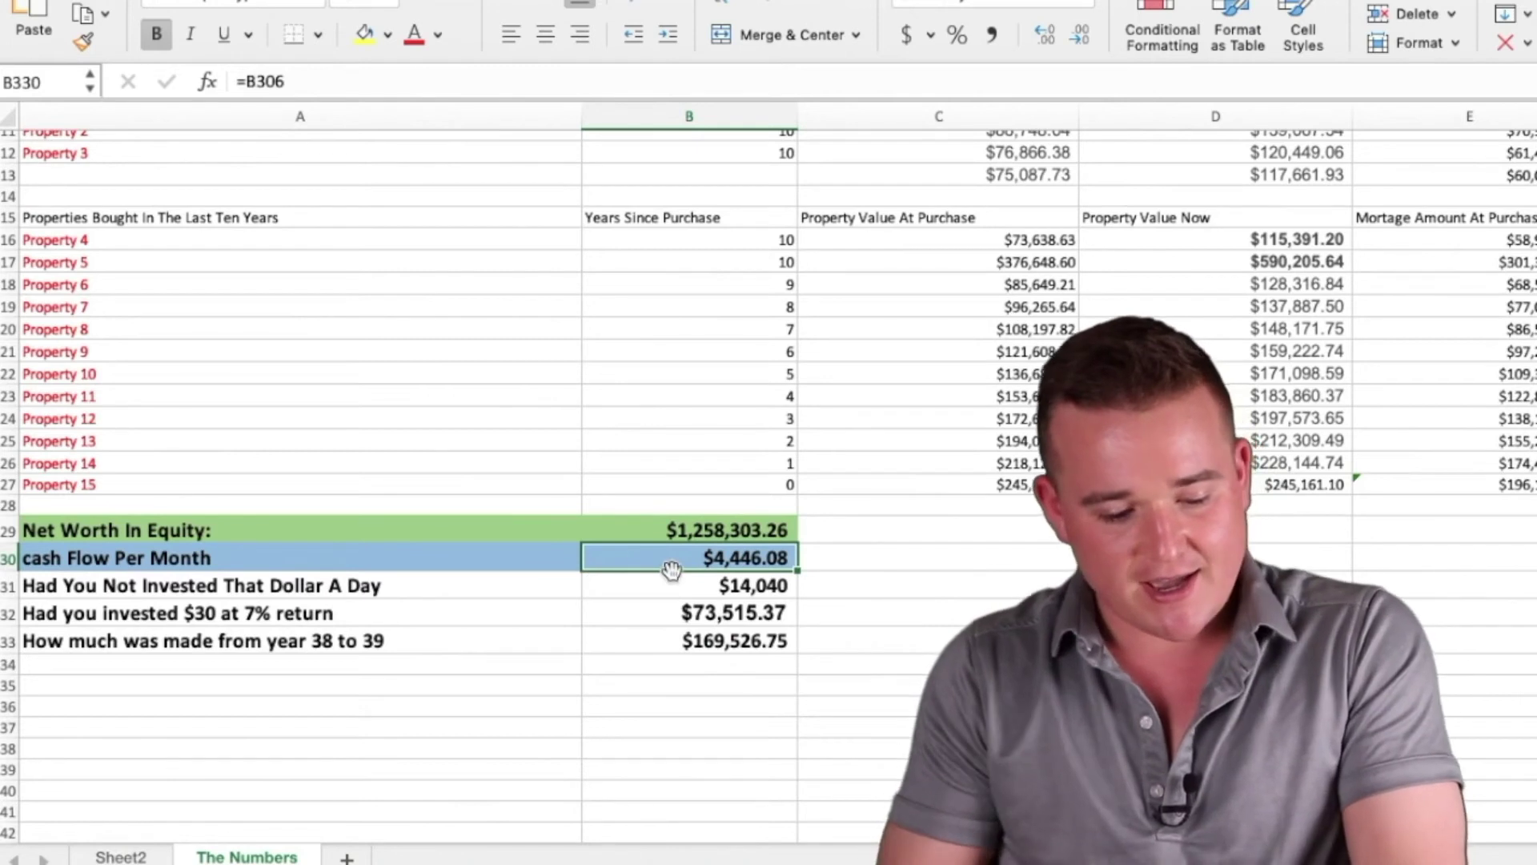
left_click(272, 558)
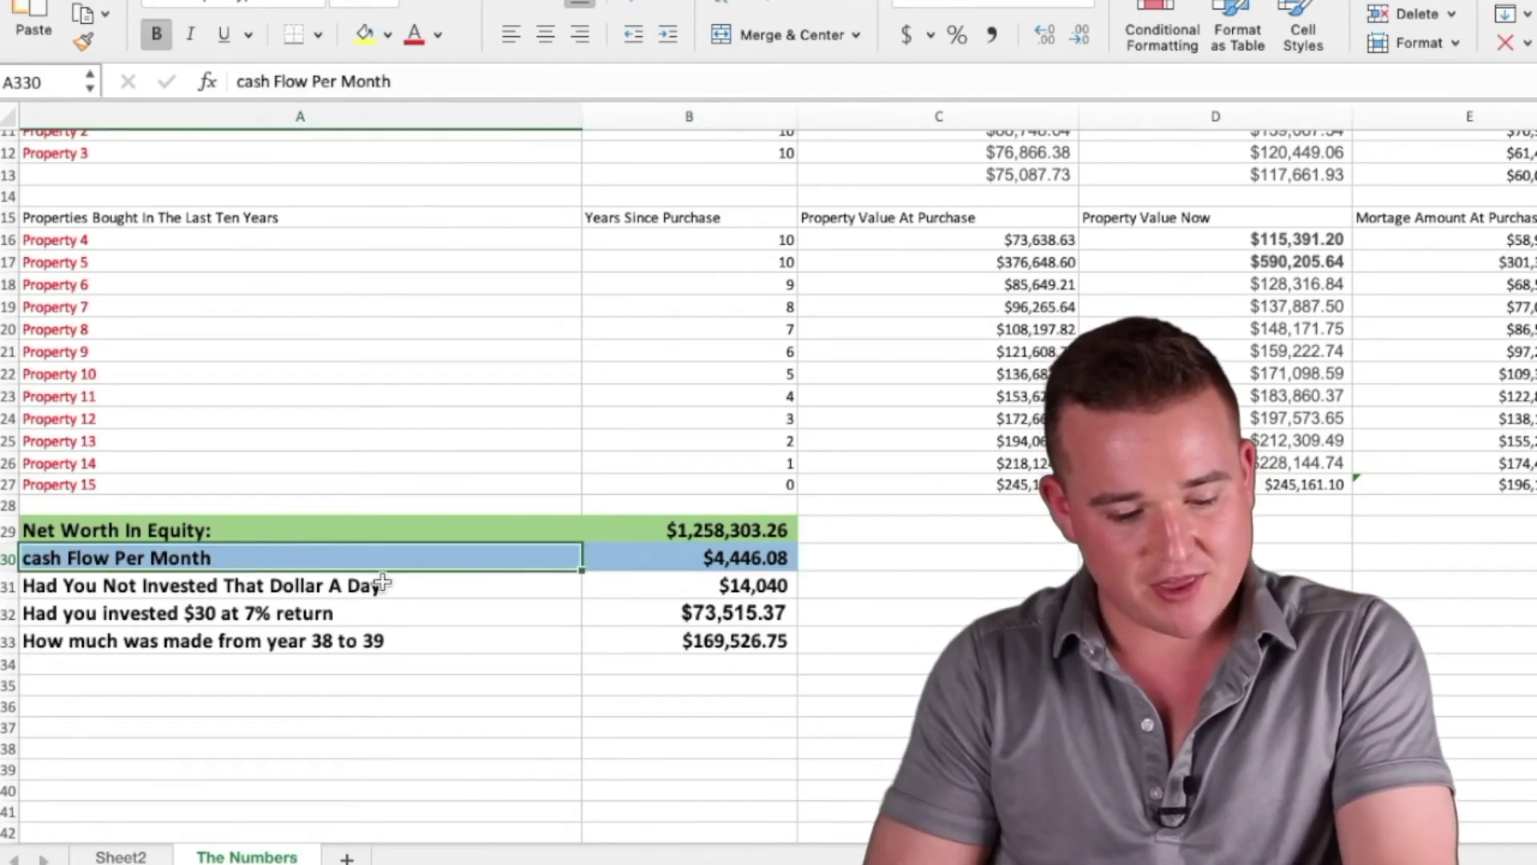
left_click(449, 587)
left_click(665, 586)
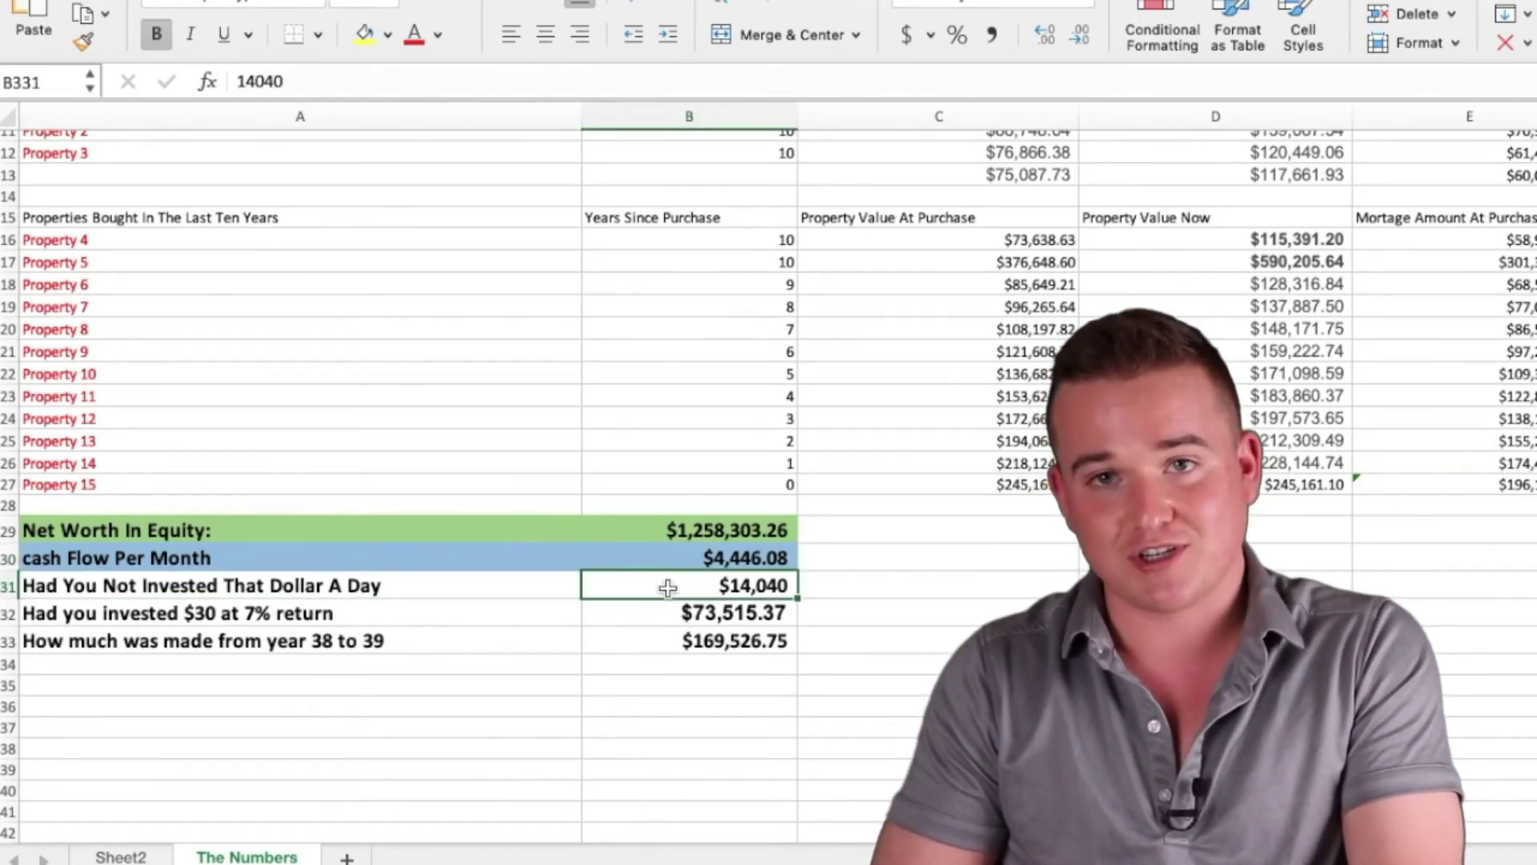
left_click(487, 608)
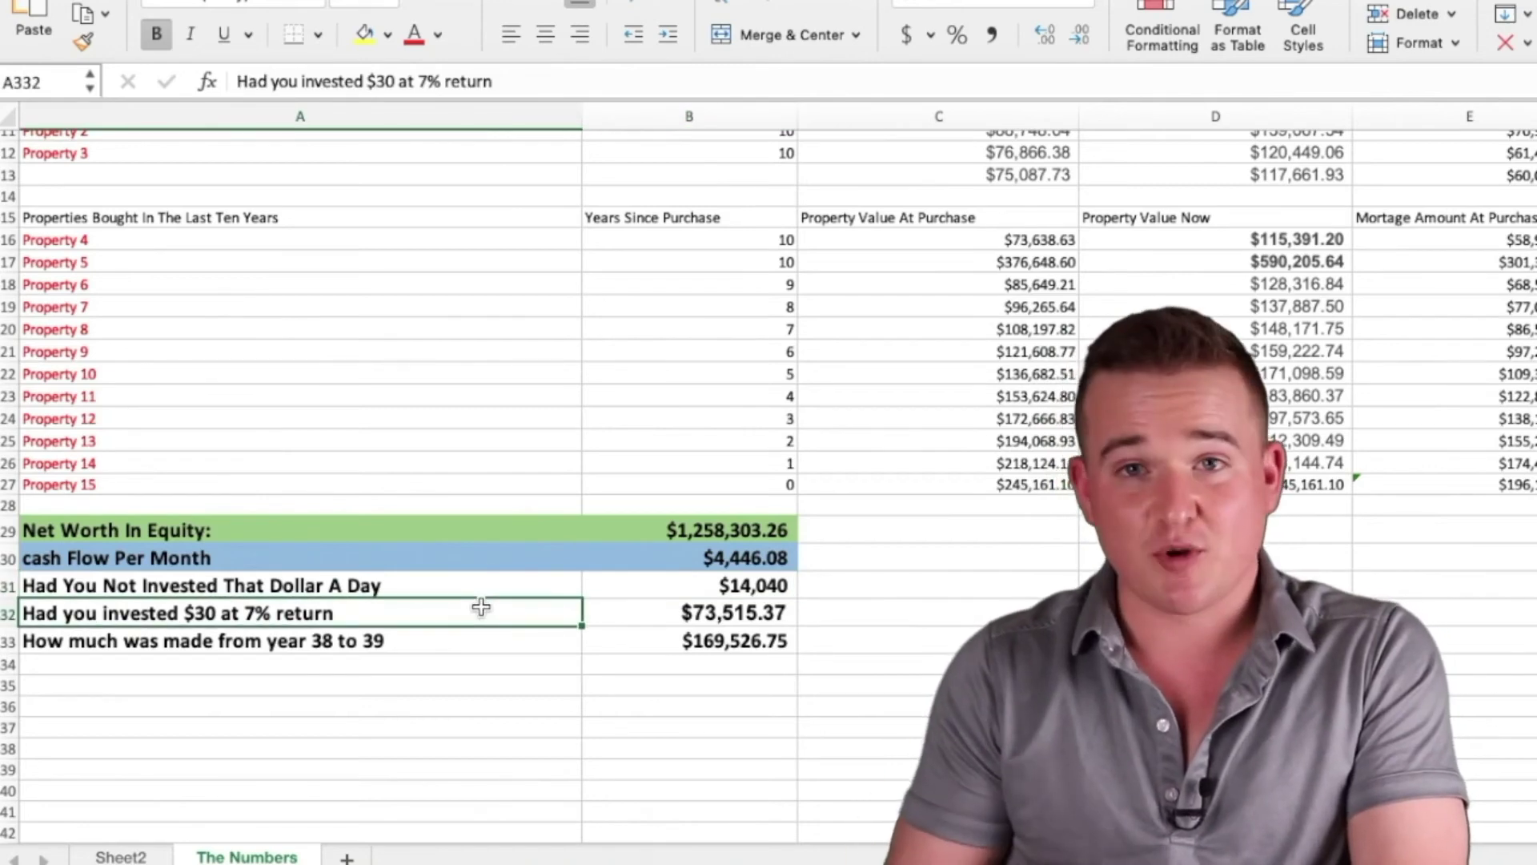
Compare the year 39 results for $30 at 7% return, the uninvested dollar a day and the gain from year 38 to 39
key("Right")
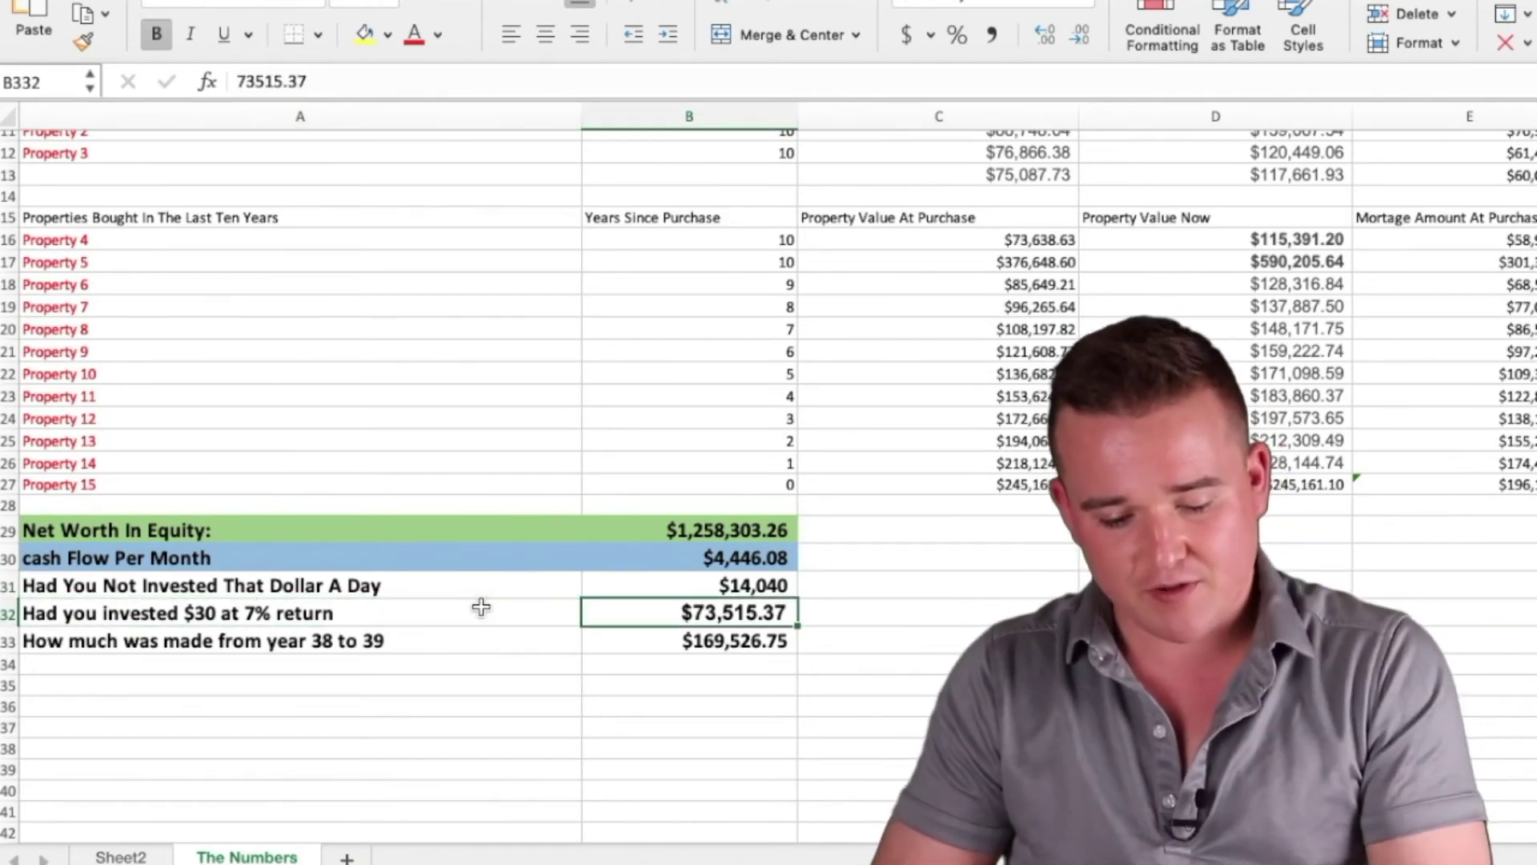
key("Down")
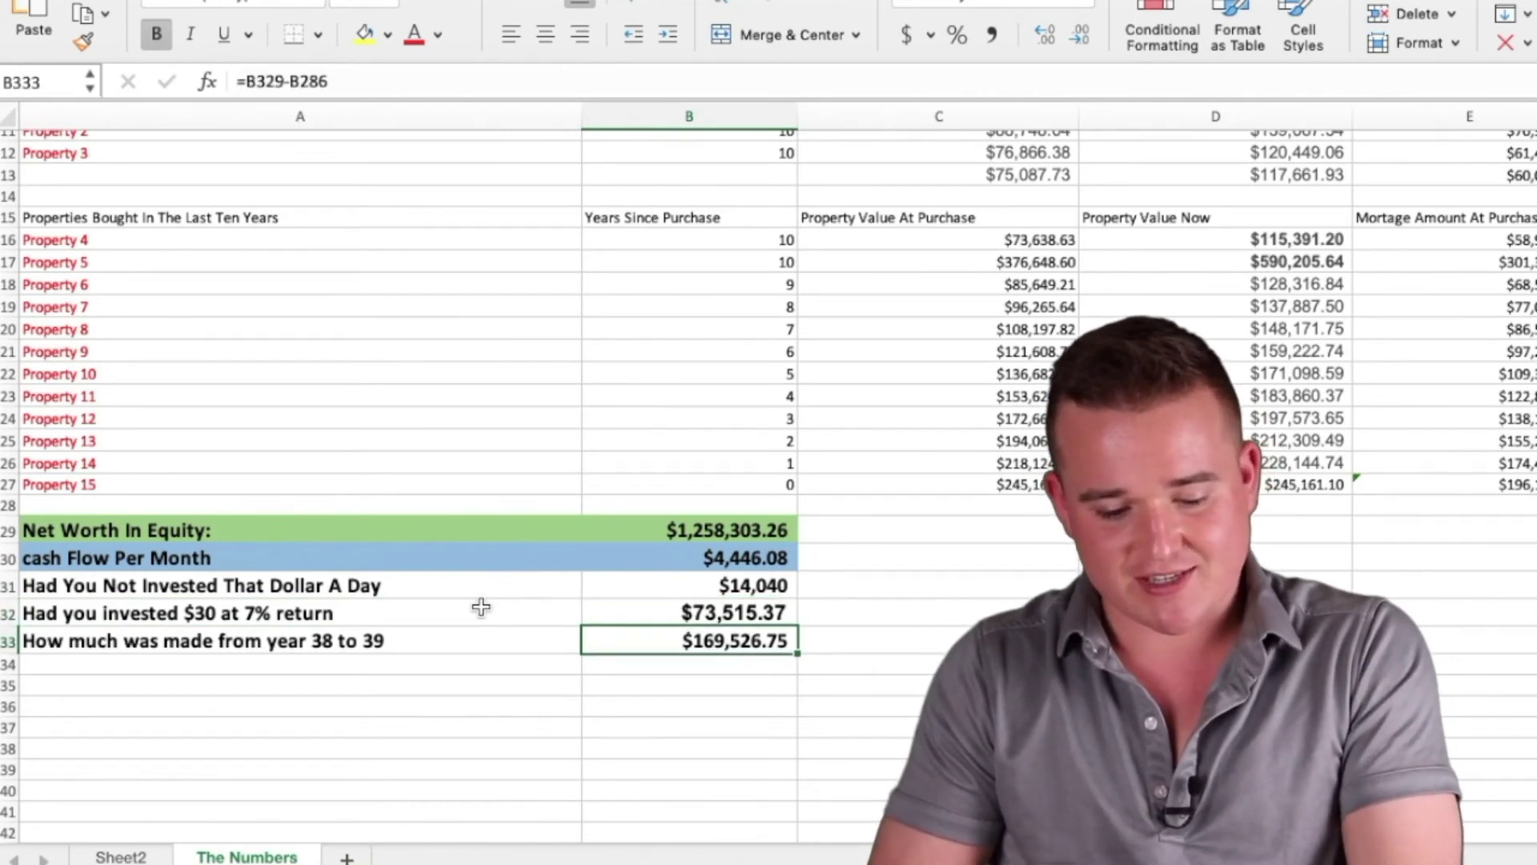
key("Up")
key("Up")
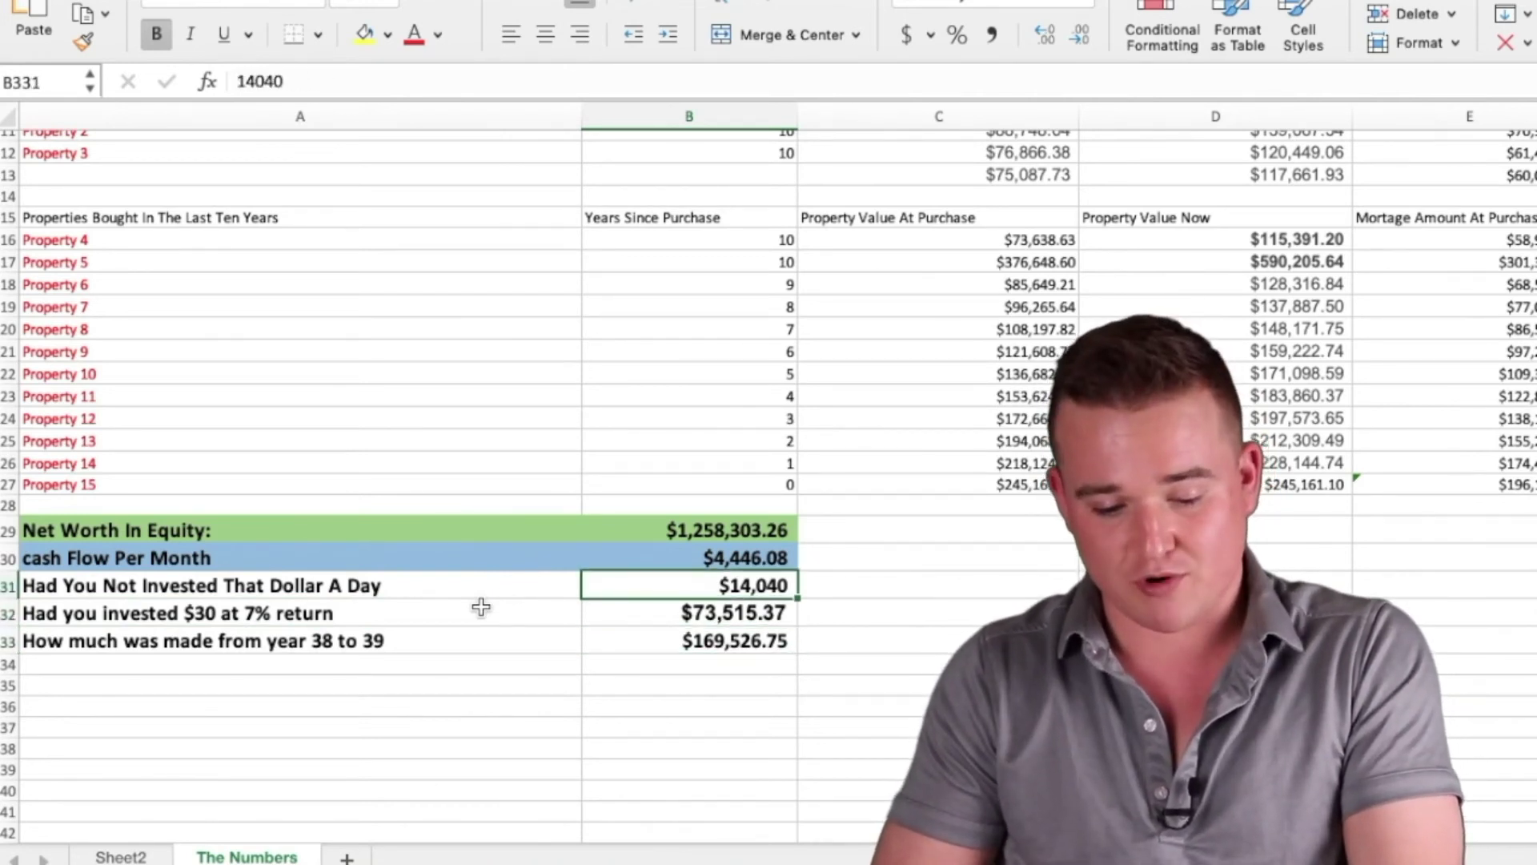
key("Down")
key("Up")
key("Down")
key("Down")
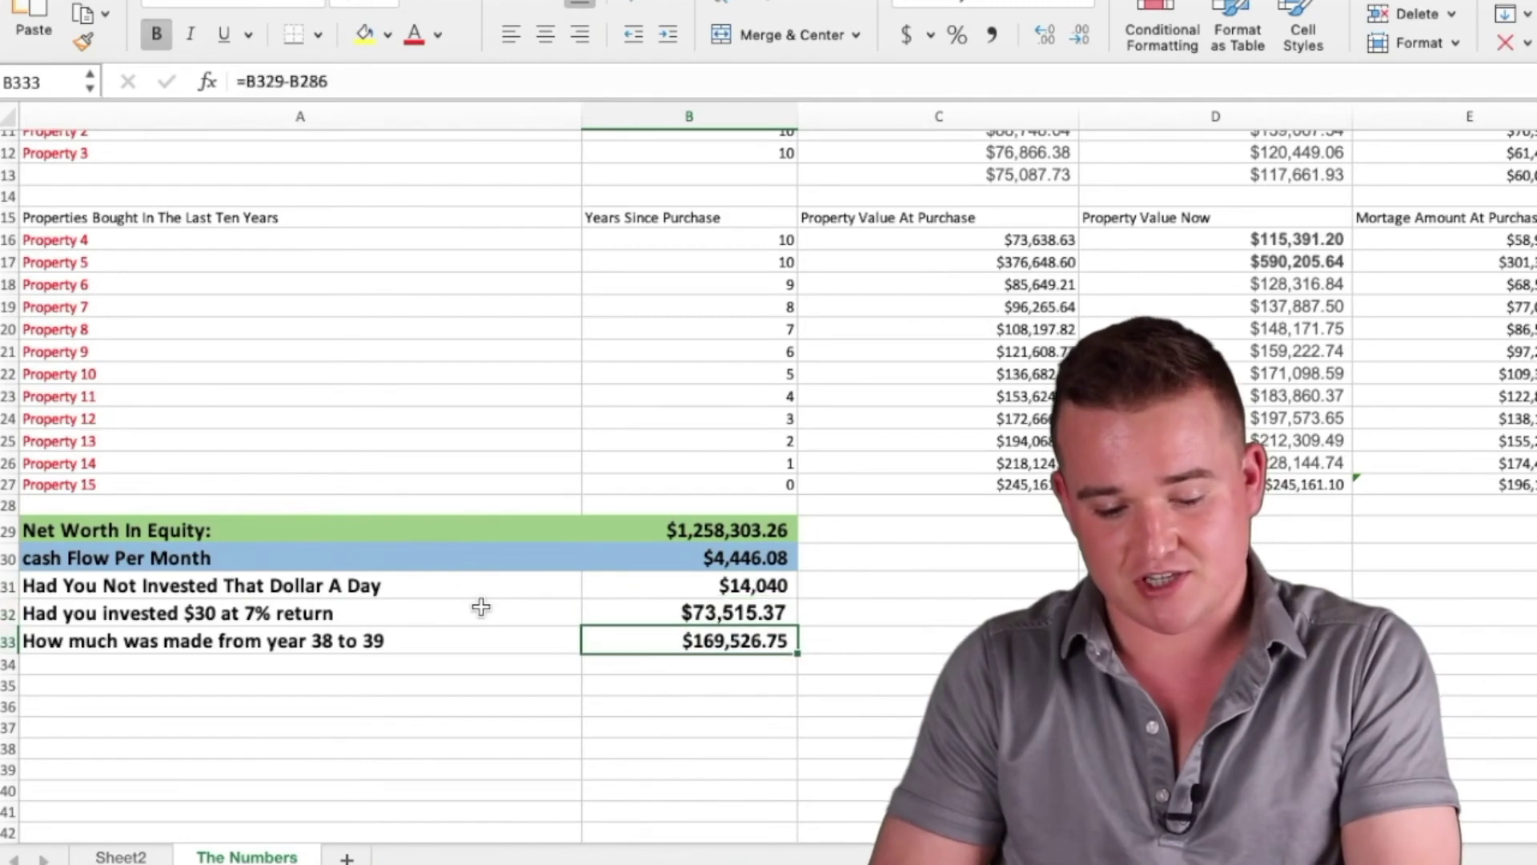
Review the Property 15 purchase and the year 39 property tables, ending on the net worth in equity value
scroll(480, 607, "up", 6)
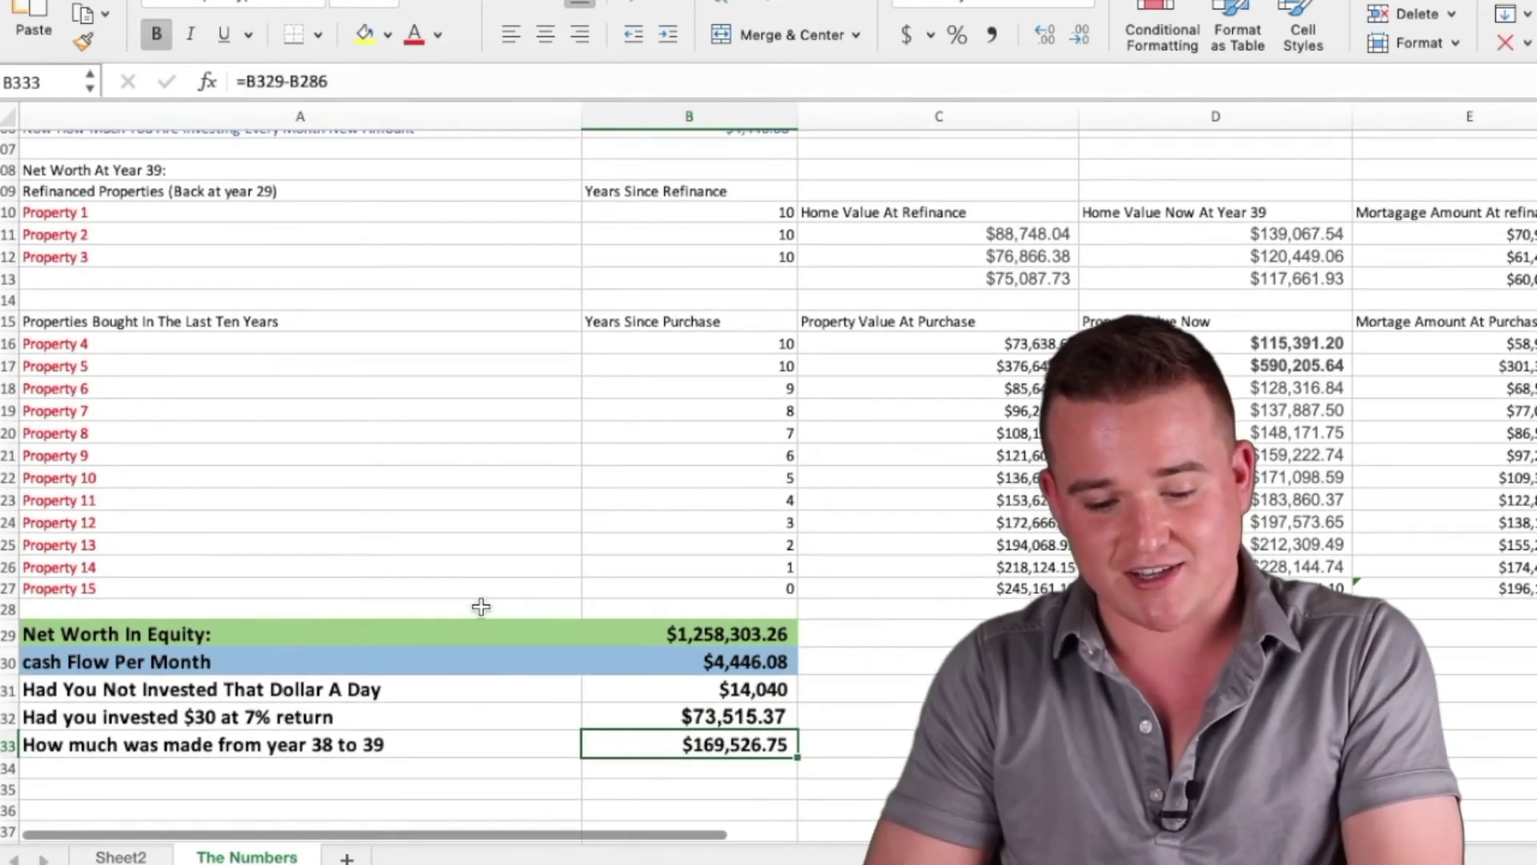
scroll(480, 607, "up", 2)
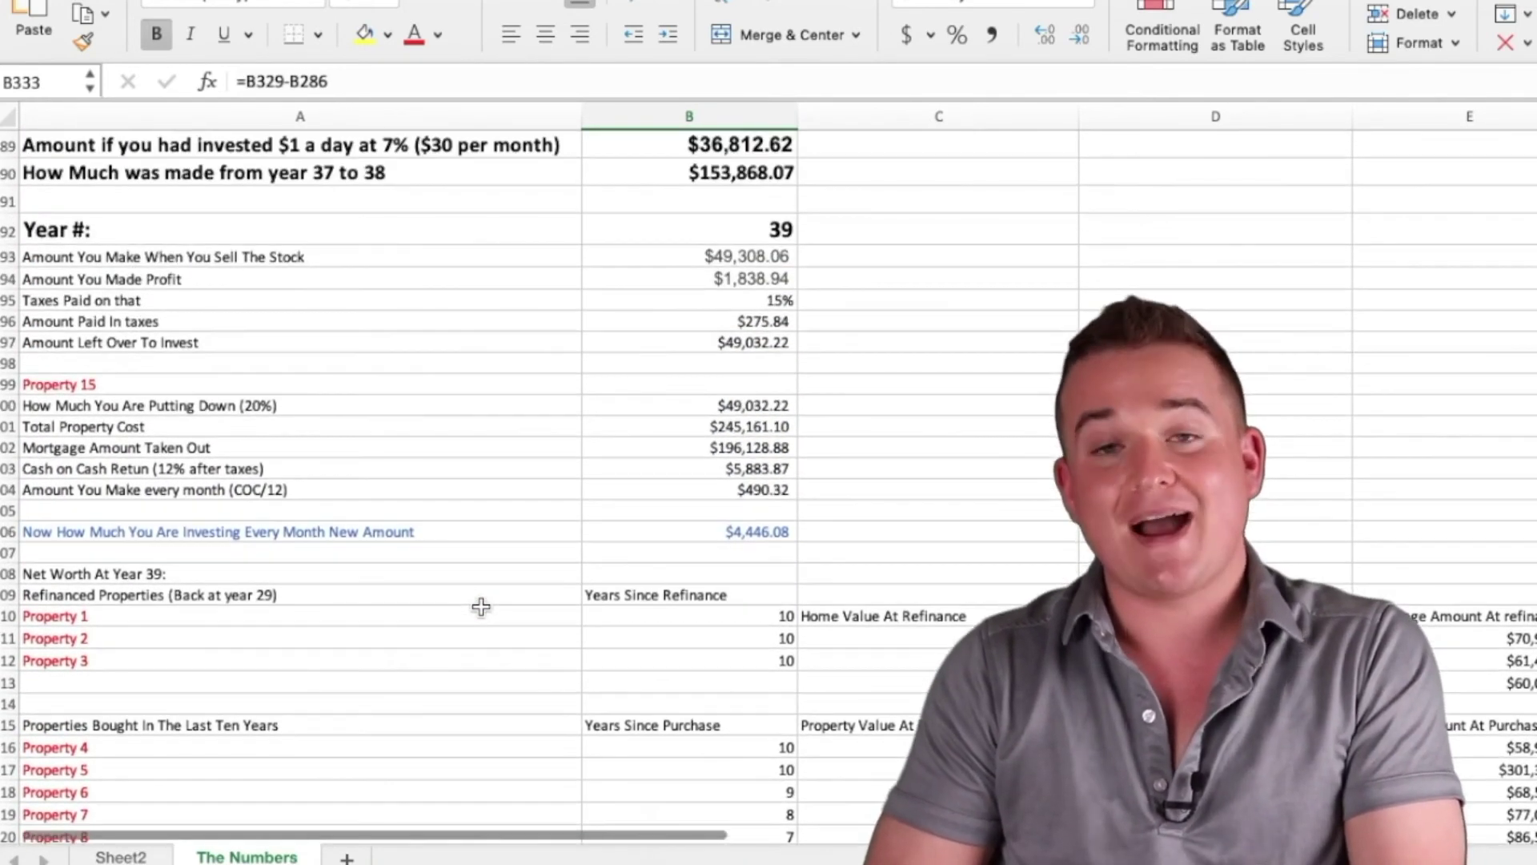
scroll(481, 607, "down", 5)
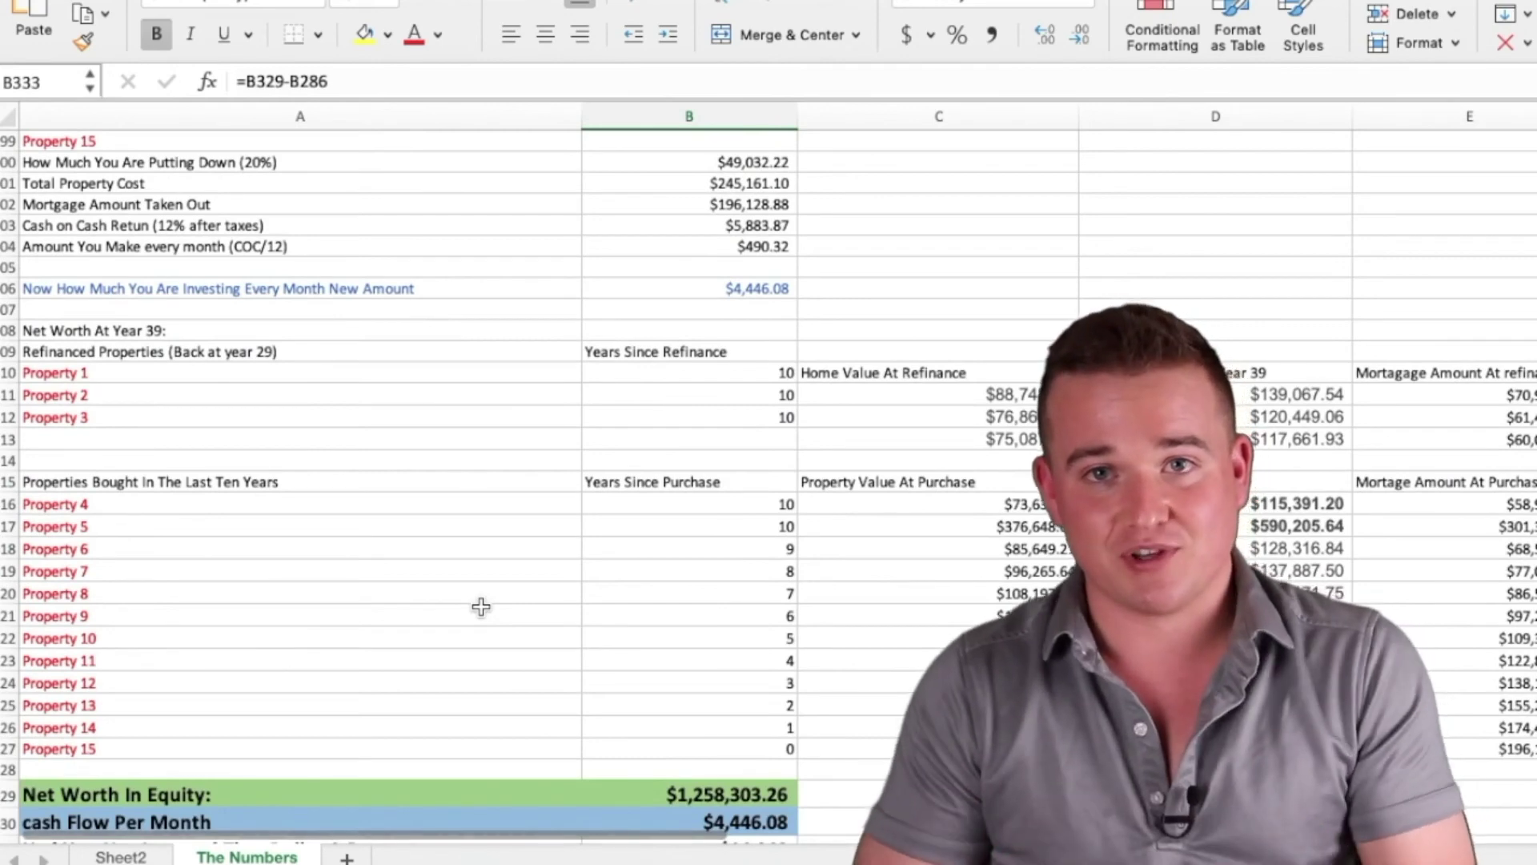
scroll(480, 607, "down", 4)
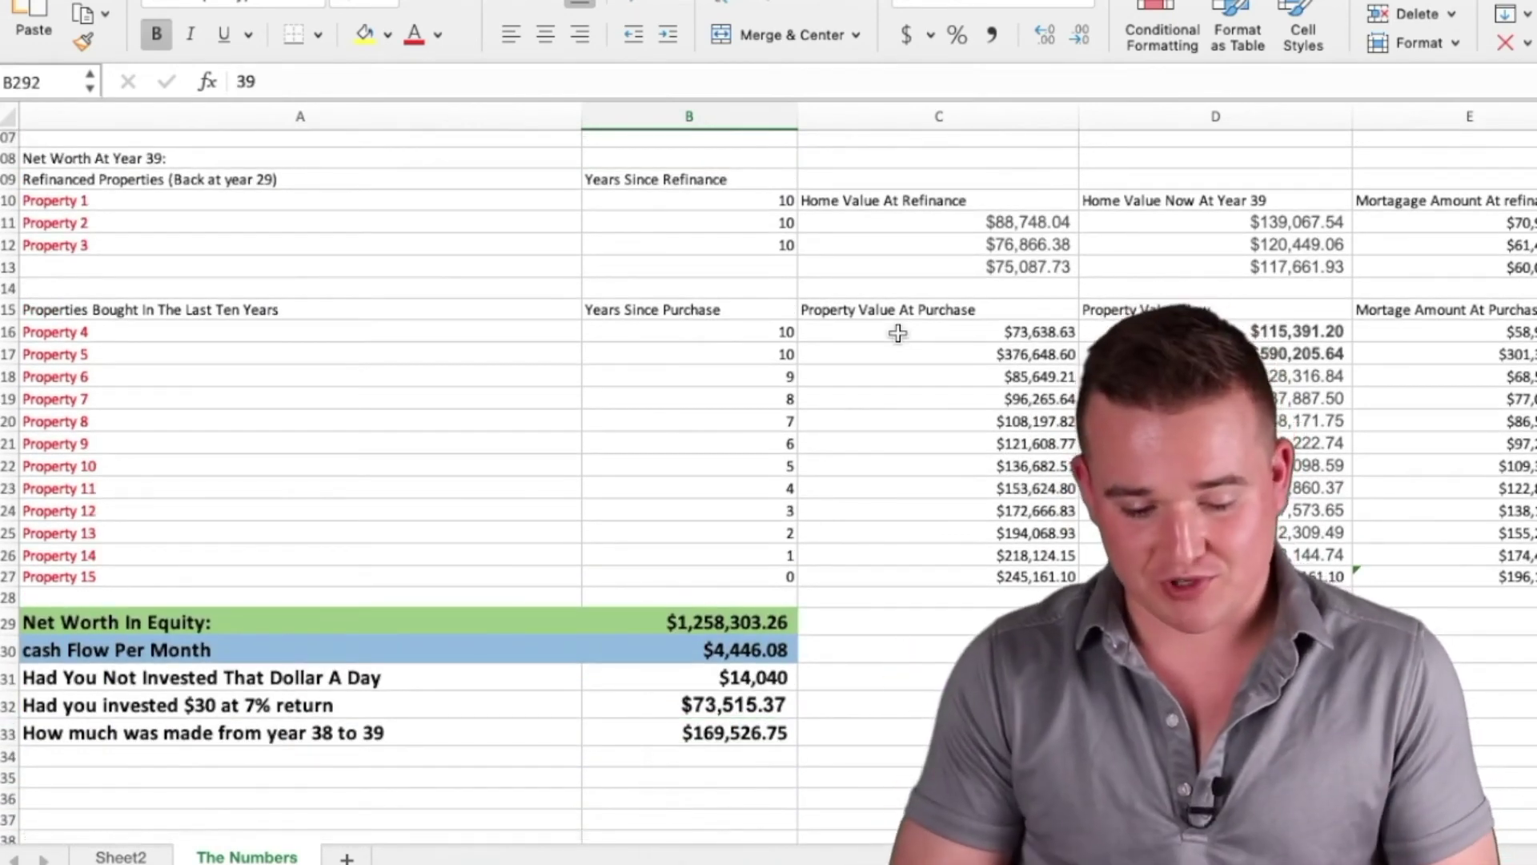
scroll(878, 545, "down", 3)
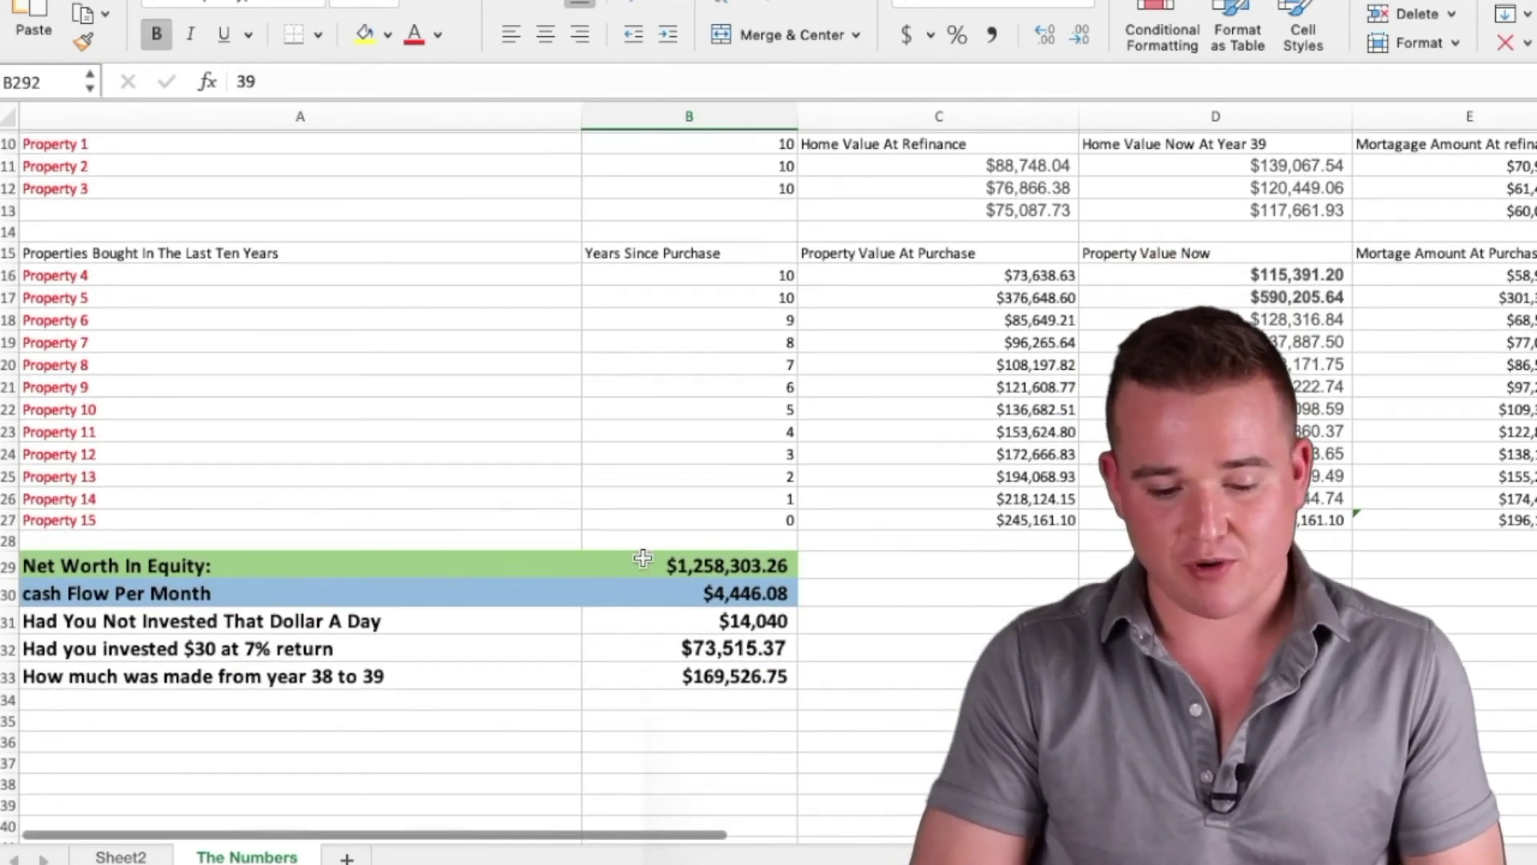
scroll(643, 558, "up", 7)
scroll(640, 557, "down", 6)
left_click(633, 627)
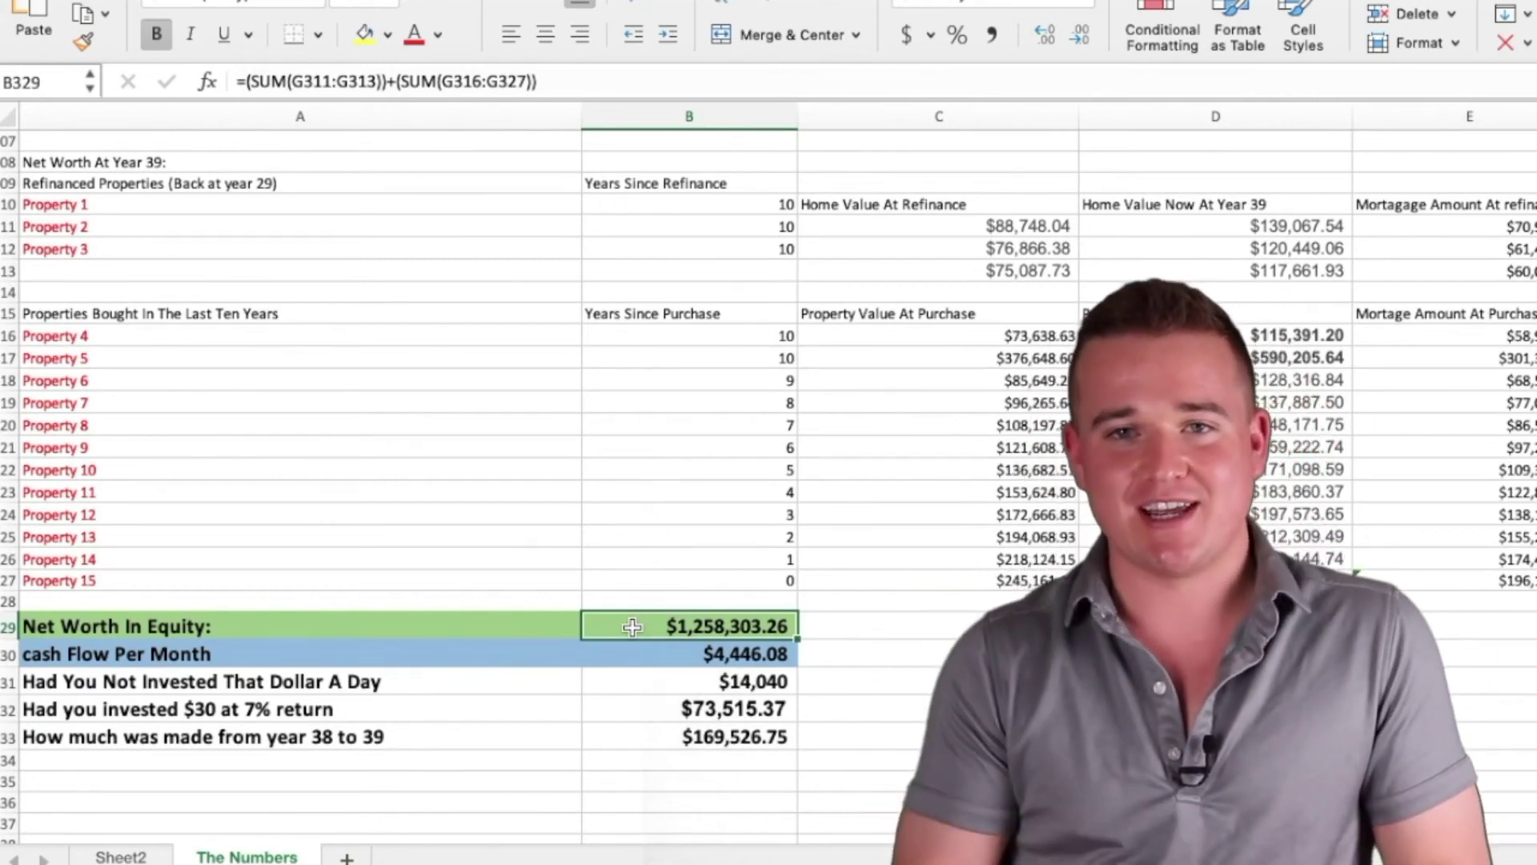
Look over the year 39 stock sale and tax figures and return to the net worth in equity value
scroll(632, 627, "up", 2)
scroll(633, 626, "up", 6)
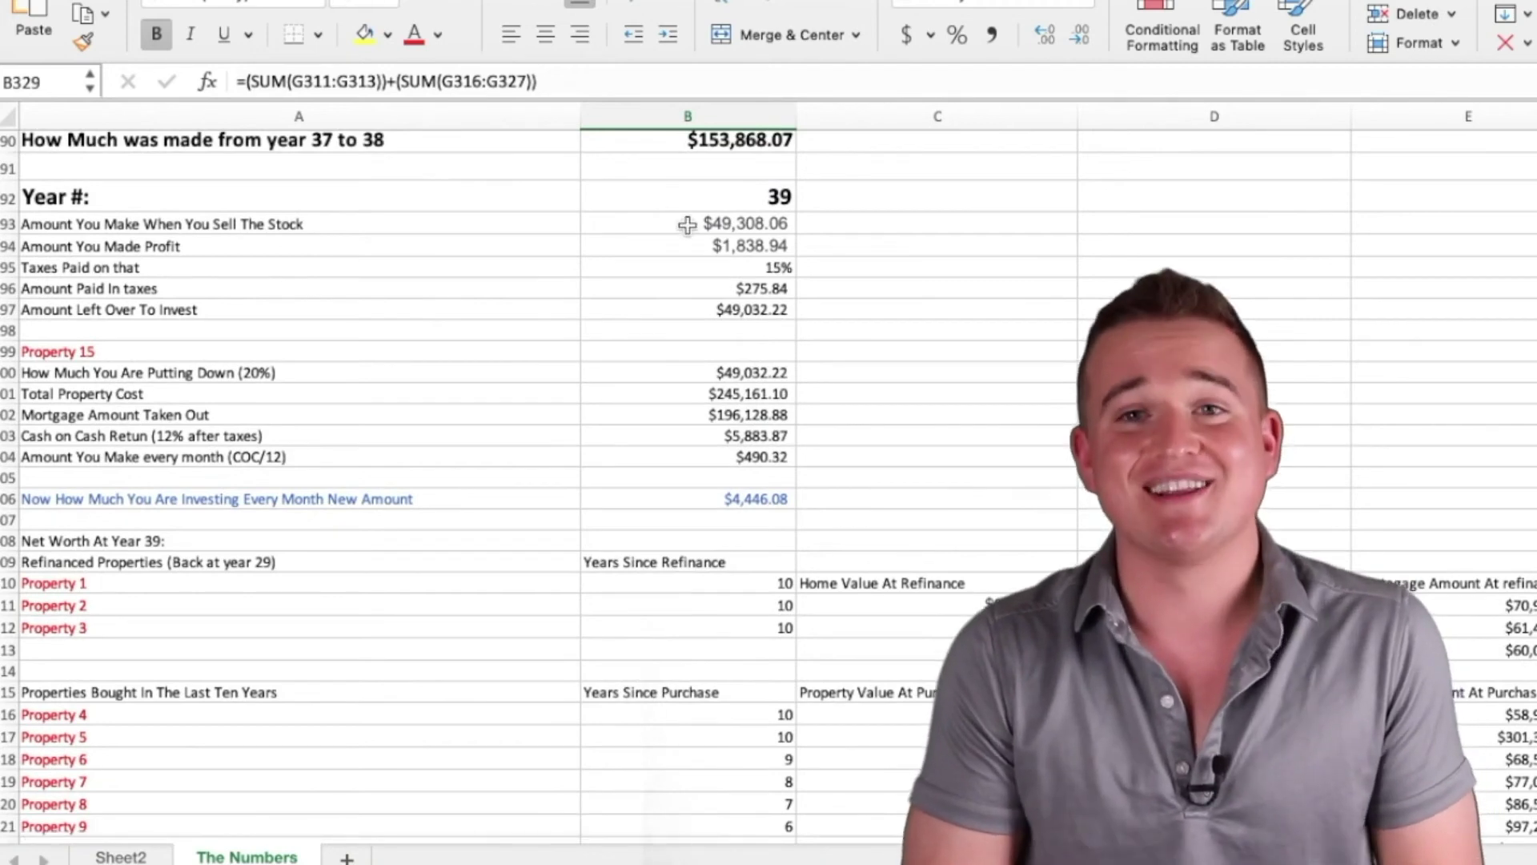
scroll(701, 337, "down", 12)
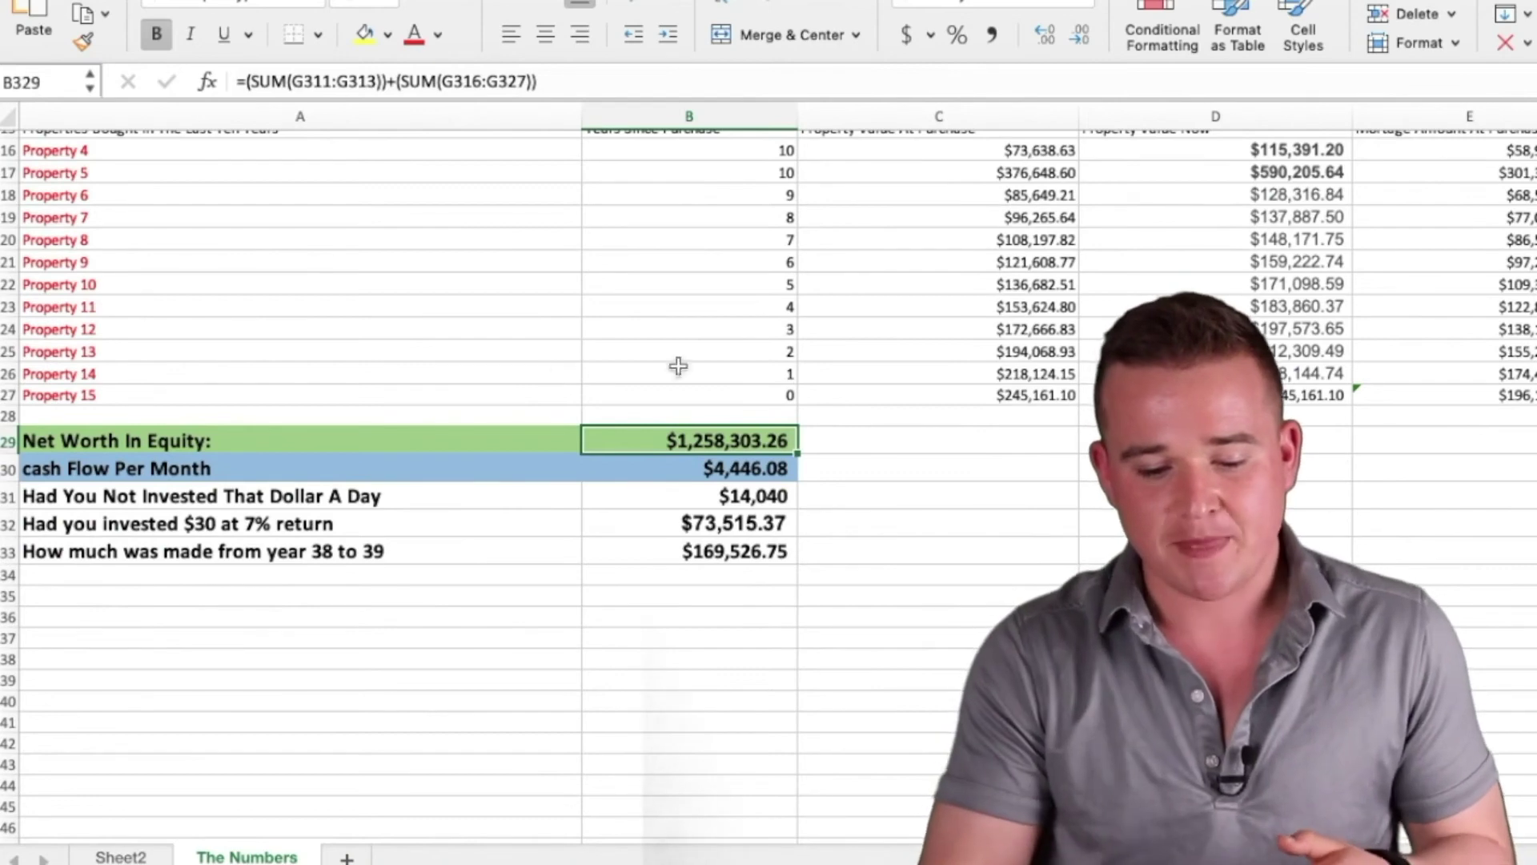
left_click(893, 450)
left_click(656, 431)
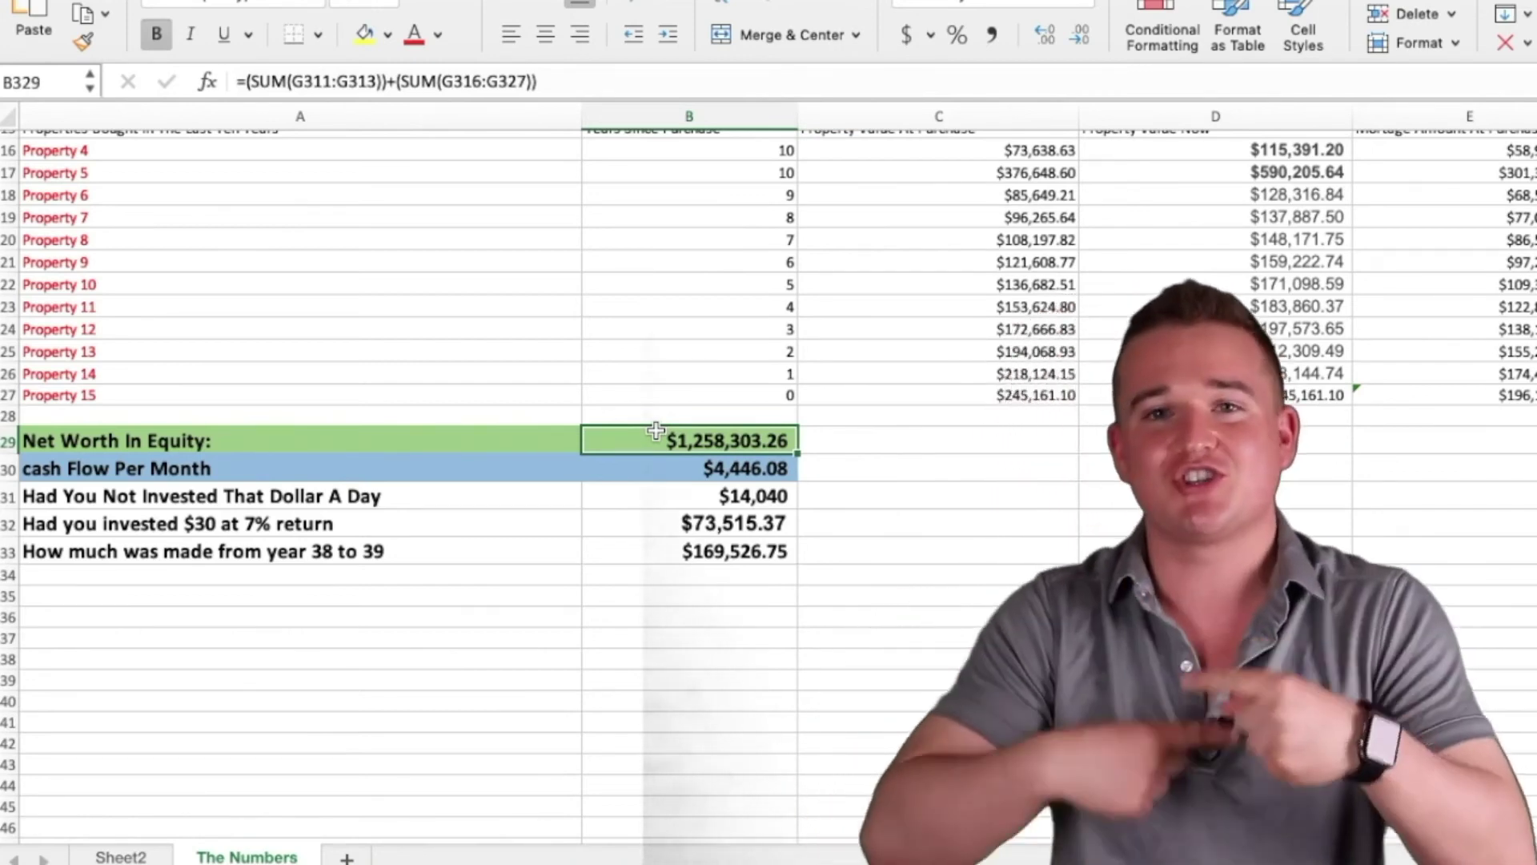
Examine the year 38 summary, the year 39 monthly investing amount and the properties refinanced at year 29
scroll(655, 430, "up", 5)
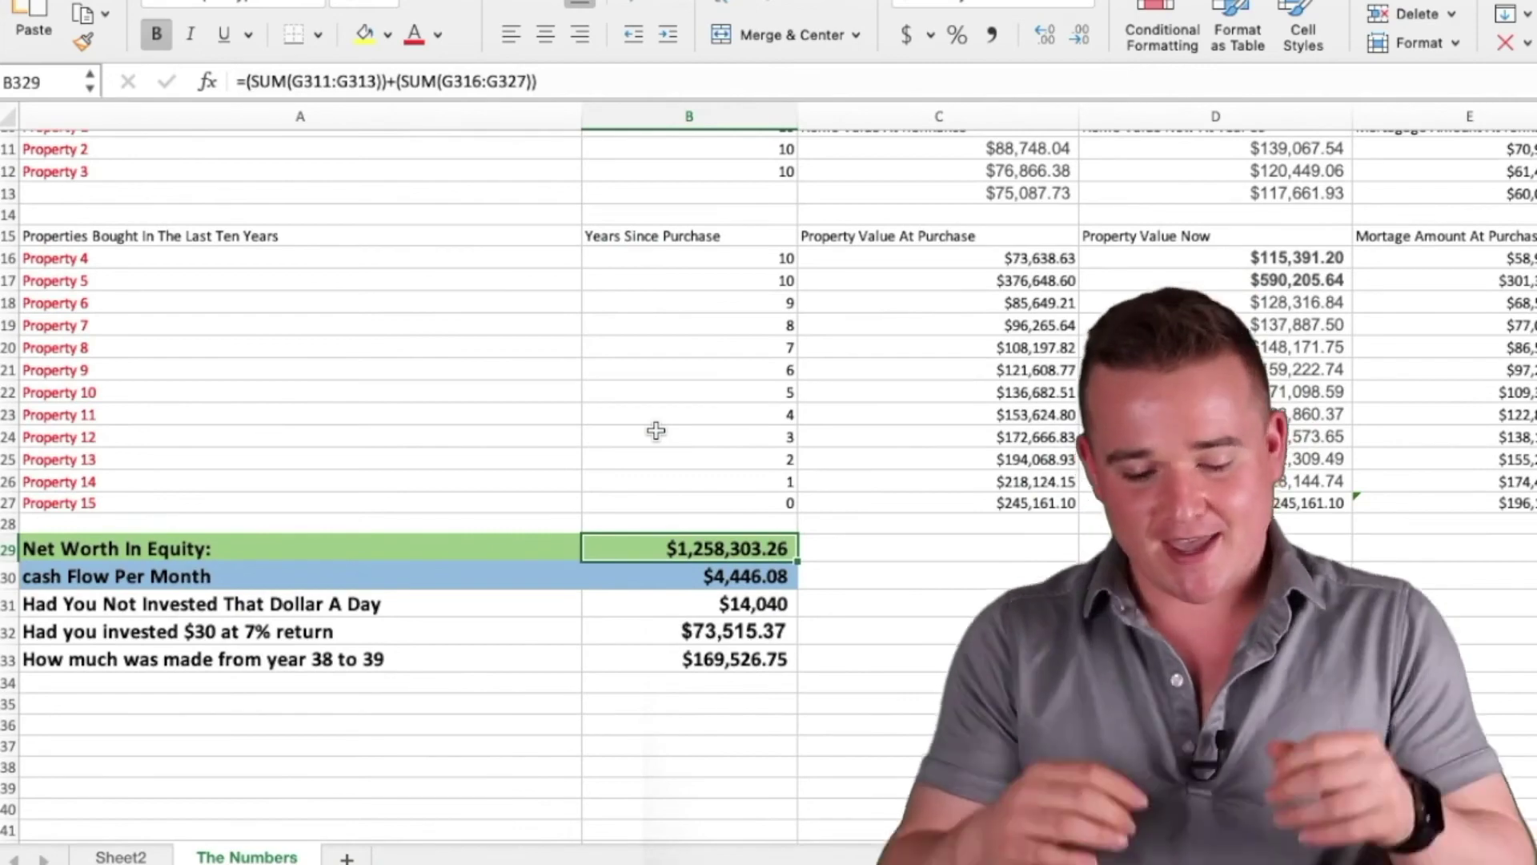
scroll(656, 430, "up", 15)
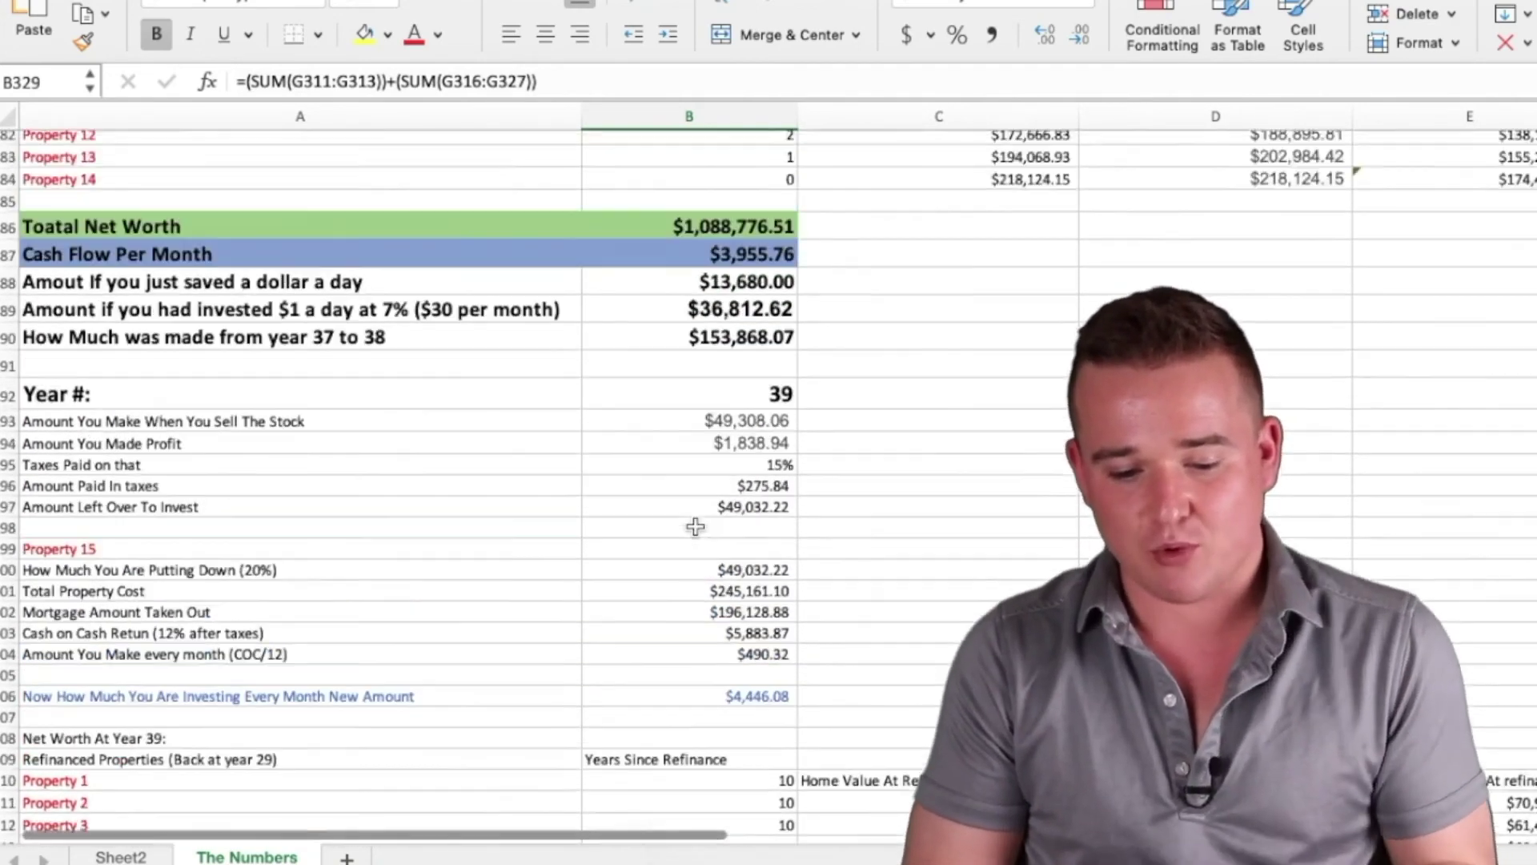
scroll(695, 526, "up", 3)
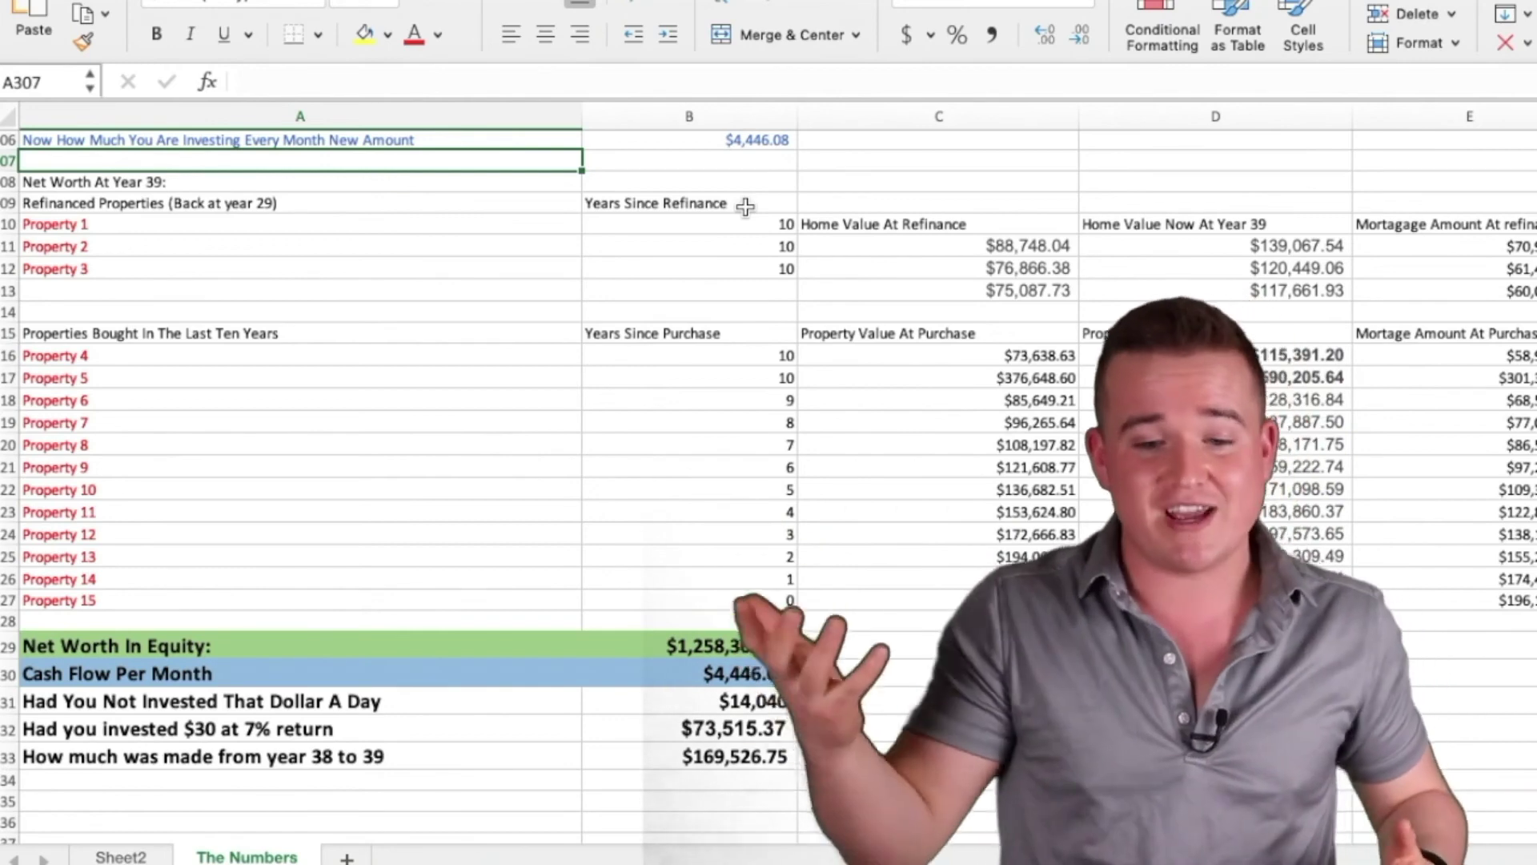
scroll(745, 207, "up", 1)
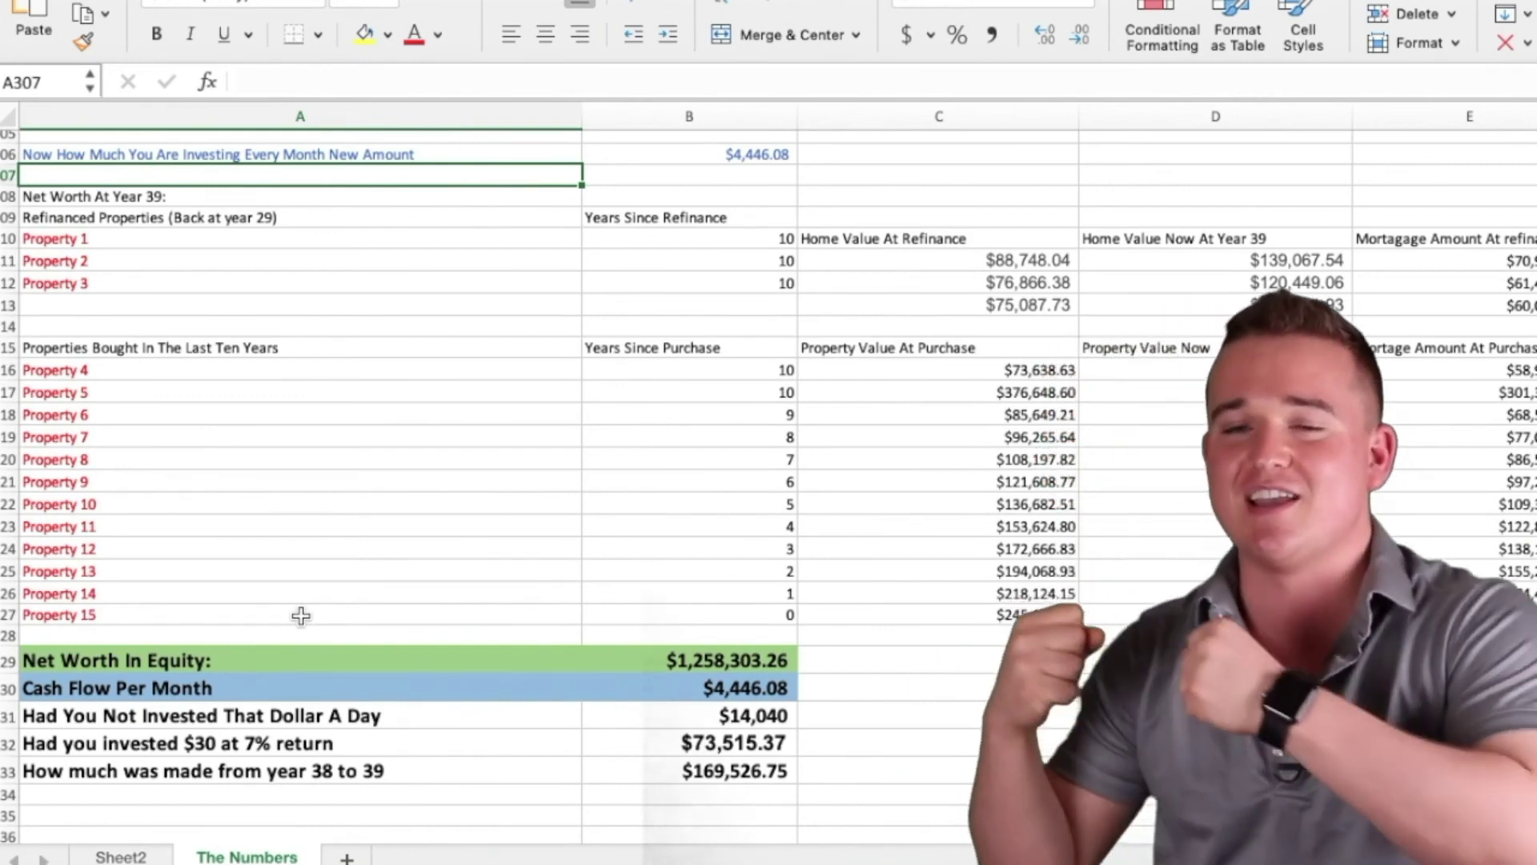
scroll(301, 615, "up", 2)
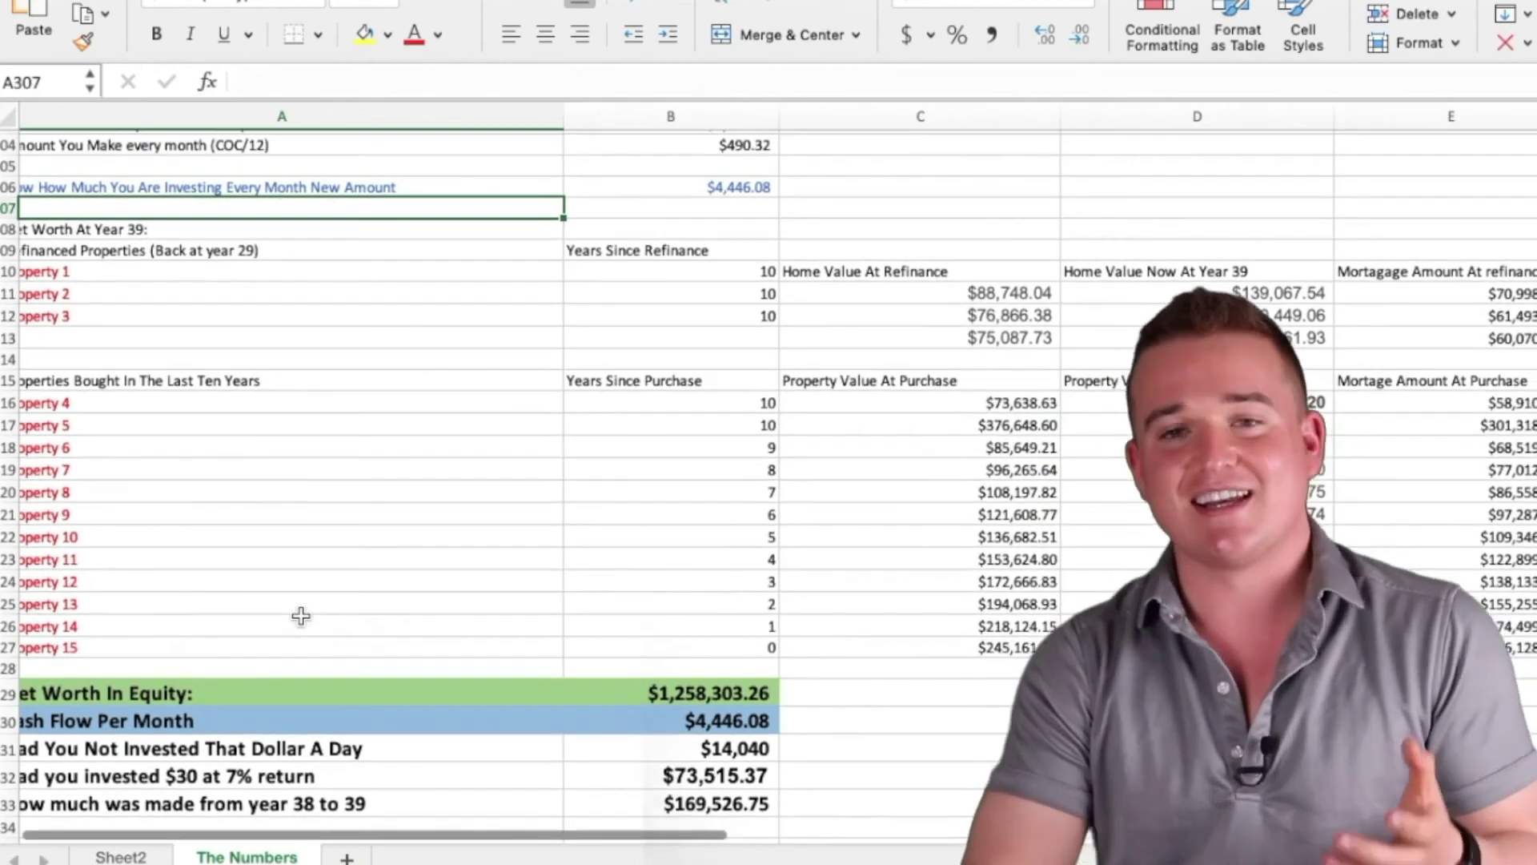
Go through the properties bought in the last ten years, singling out Properties 14, 12, 10, 9 and 8
scroll(301, 615, "down", 5)
left_click(596, 529)
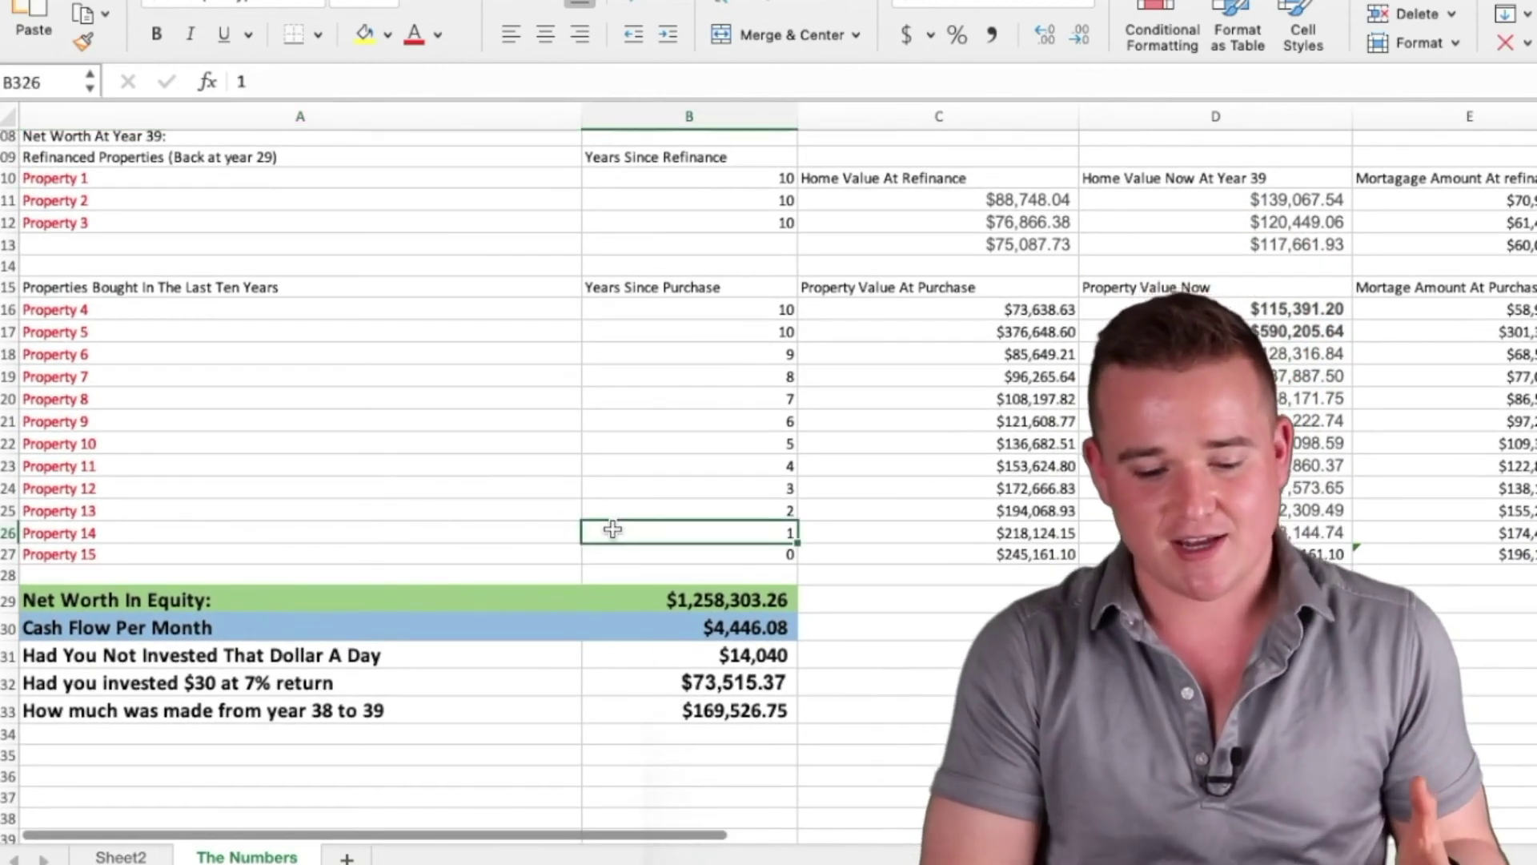
left_click(512, 478)
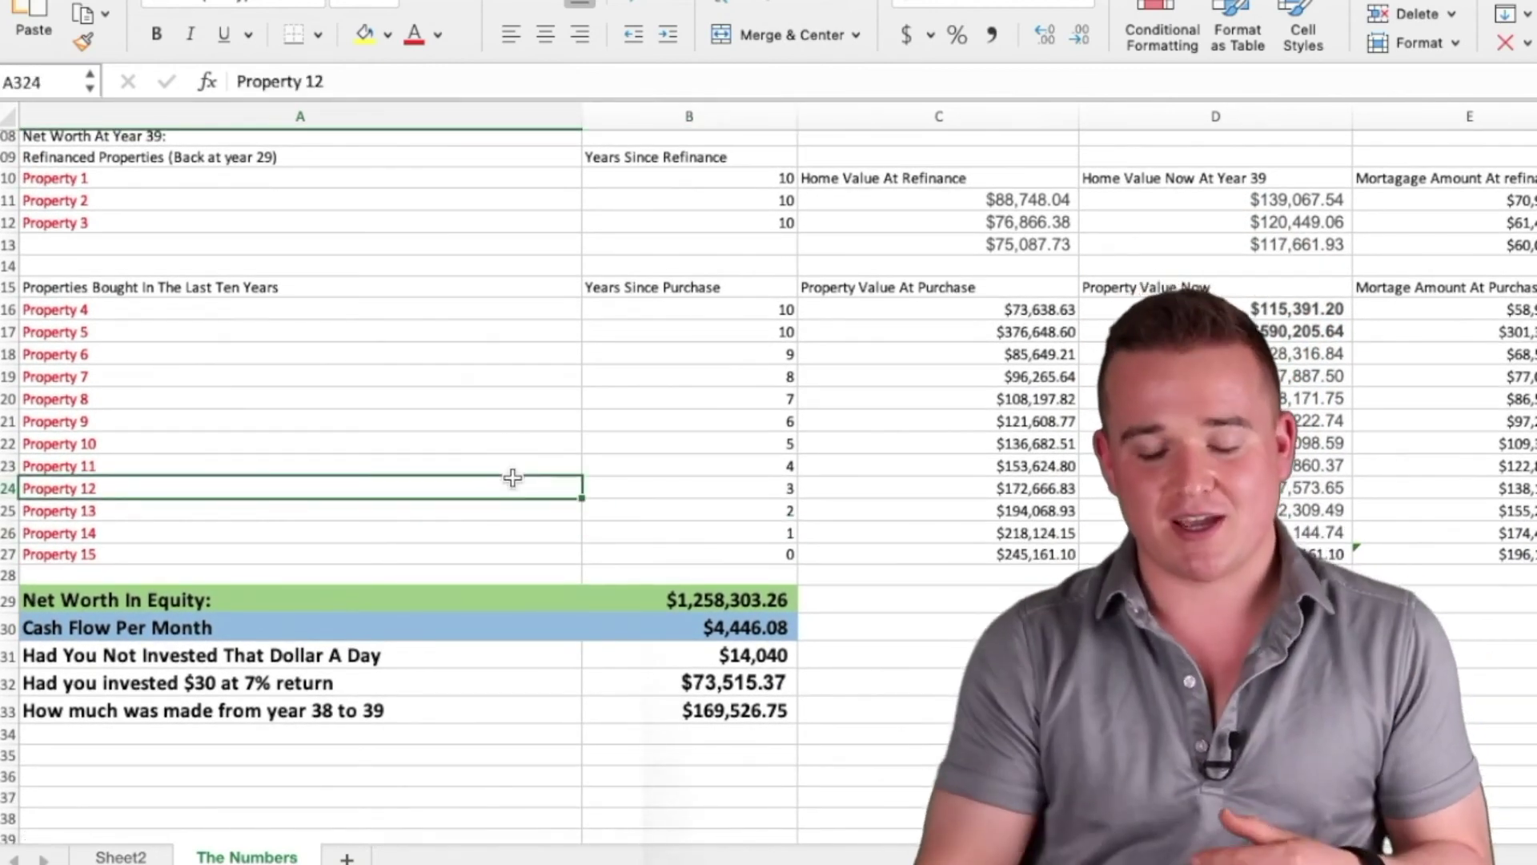
left_click(542, 442)
left_click(532, 416)
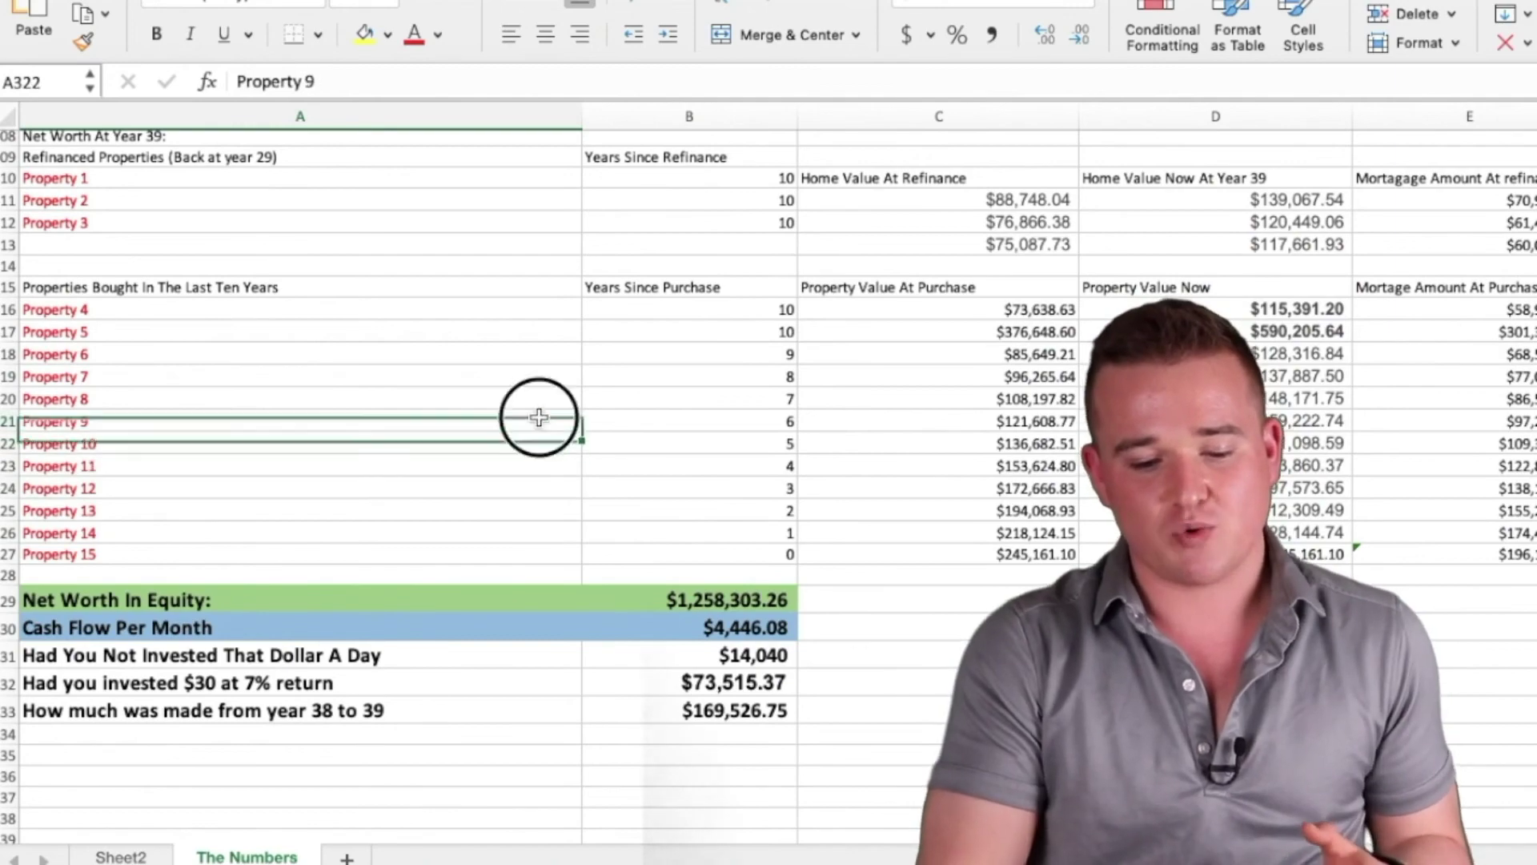
left_click(641, 394)
Check the year 38 summary and year 39 stock sale, and single out the year 39 Net Worth In Equity row
scroll(643, 395, "up", 9)
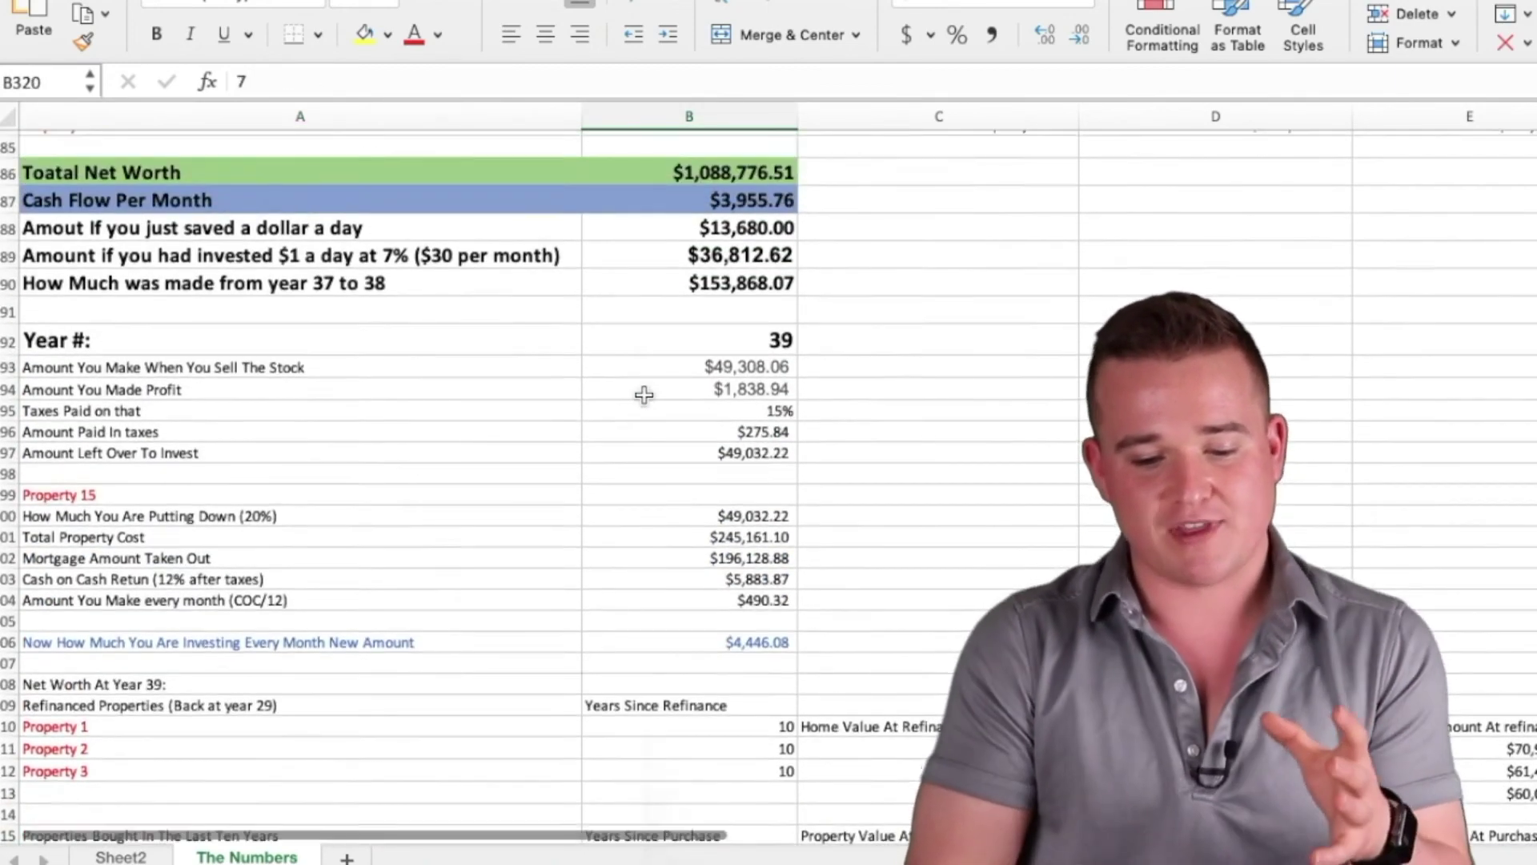
scroll(642, 394, "down", 10)
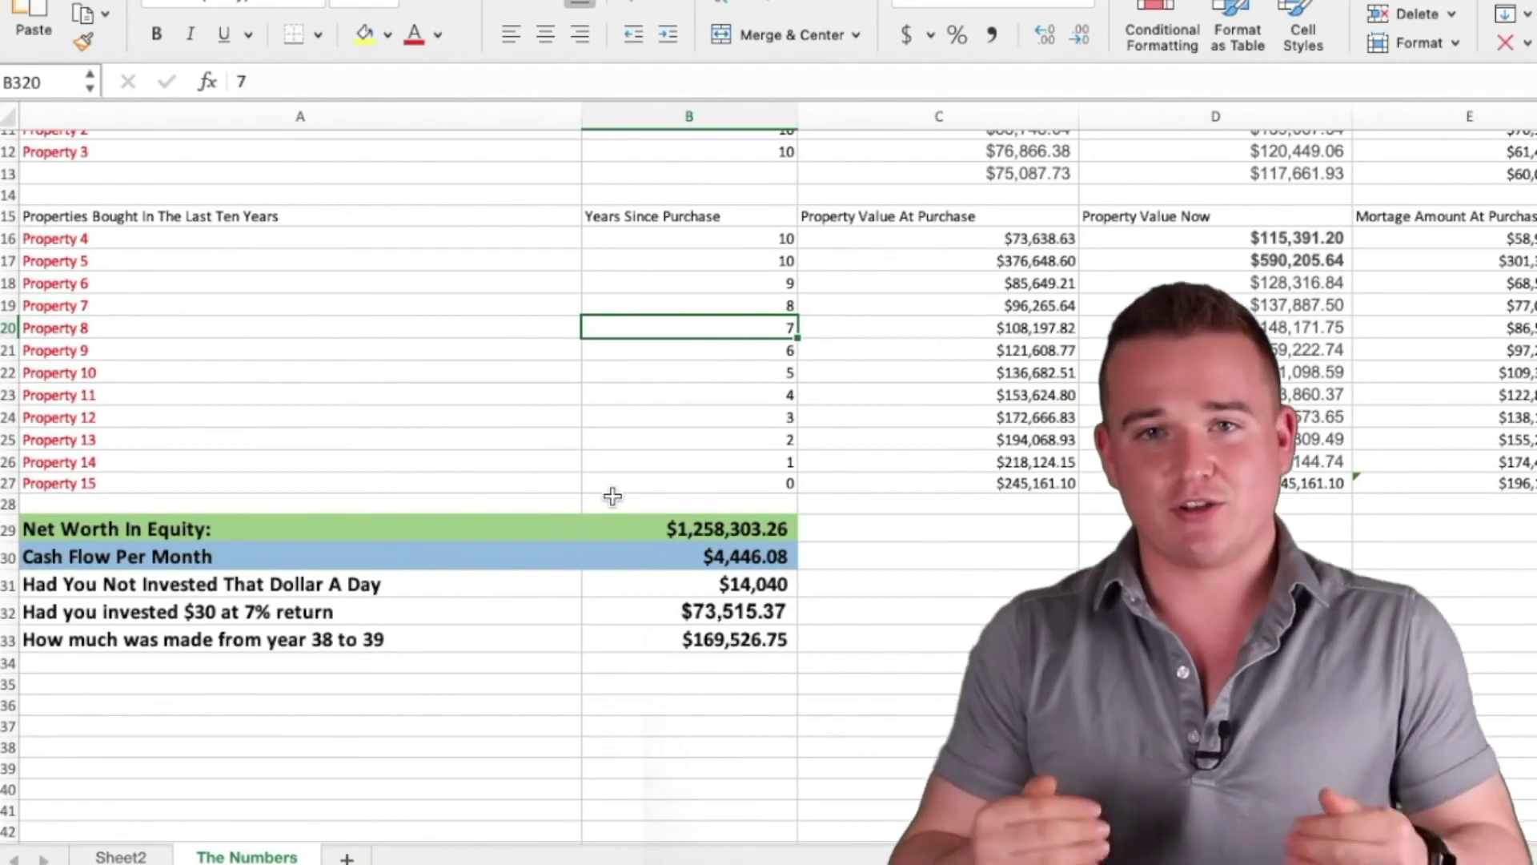
left_click(636, 534)
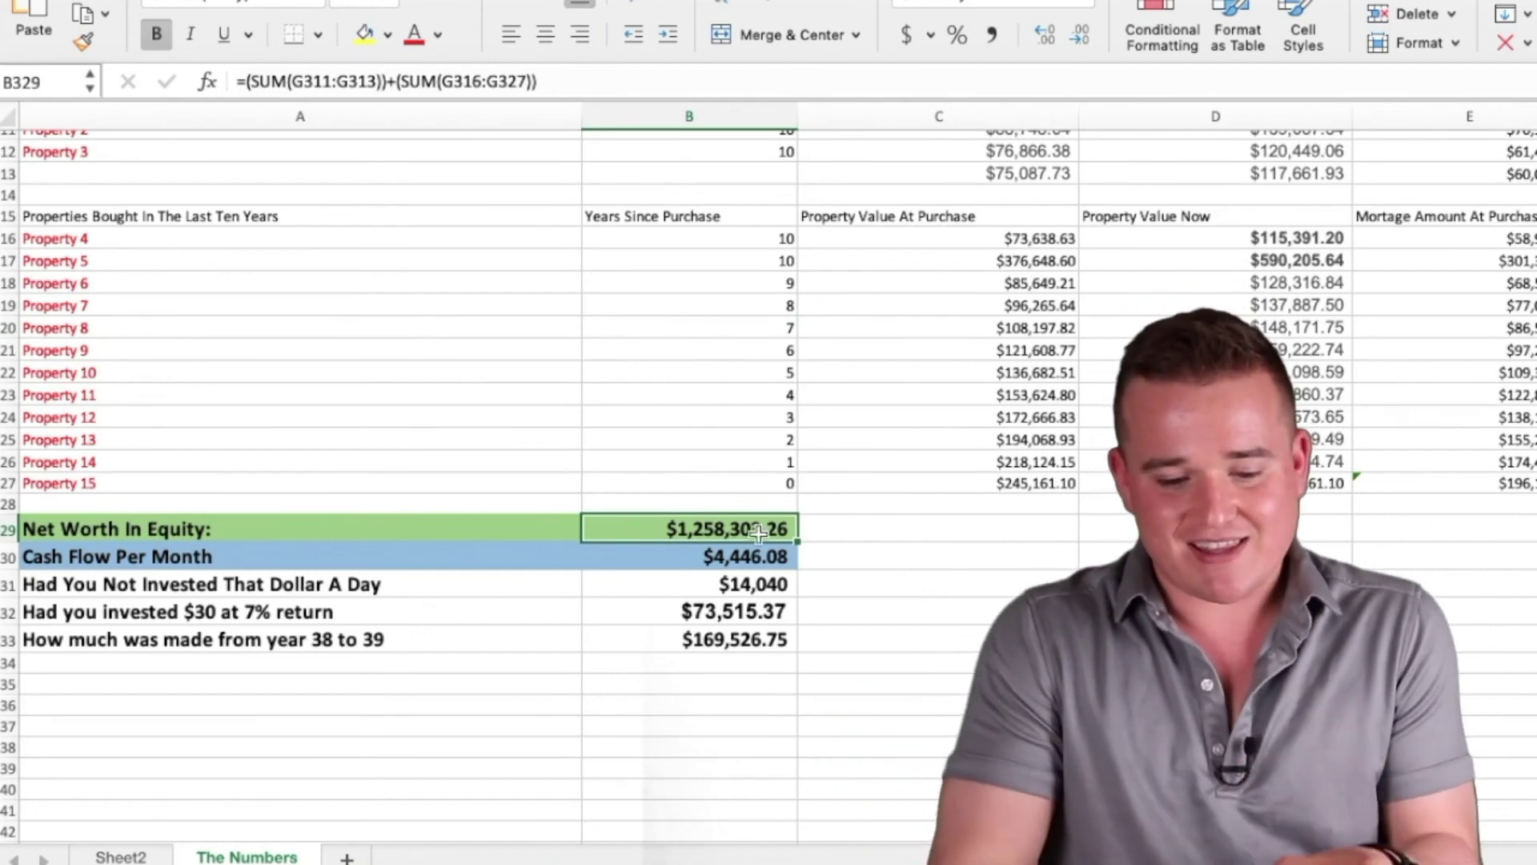
left_click(558, 531)
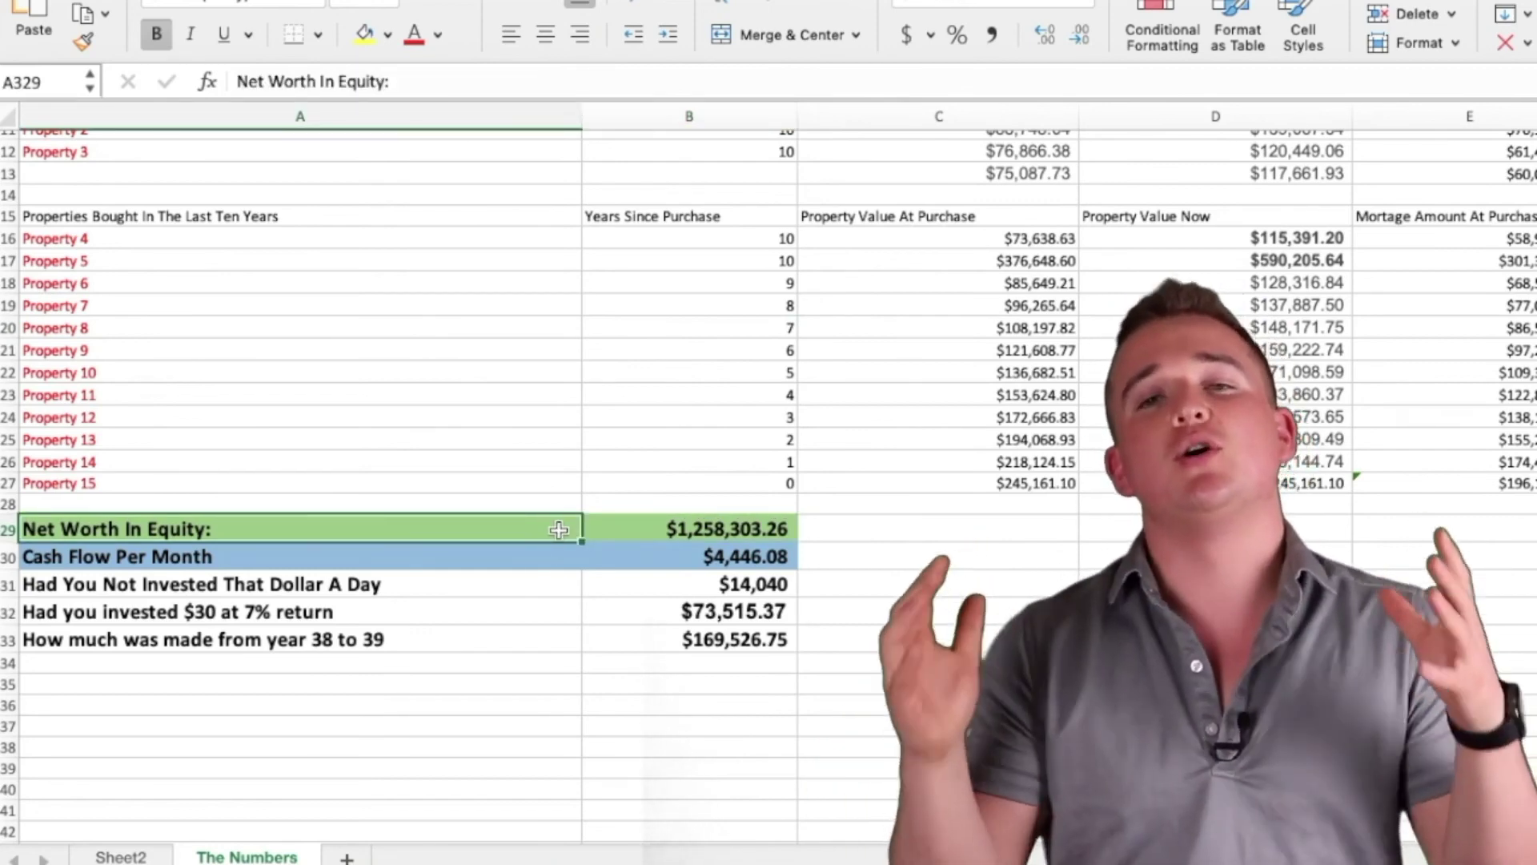
Review the Property 15 costs and the property lists that feed the year 39 net worth in equity
scroll(558, 529, "up", 2)
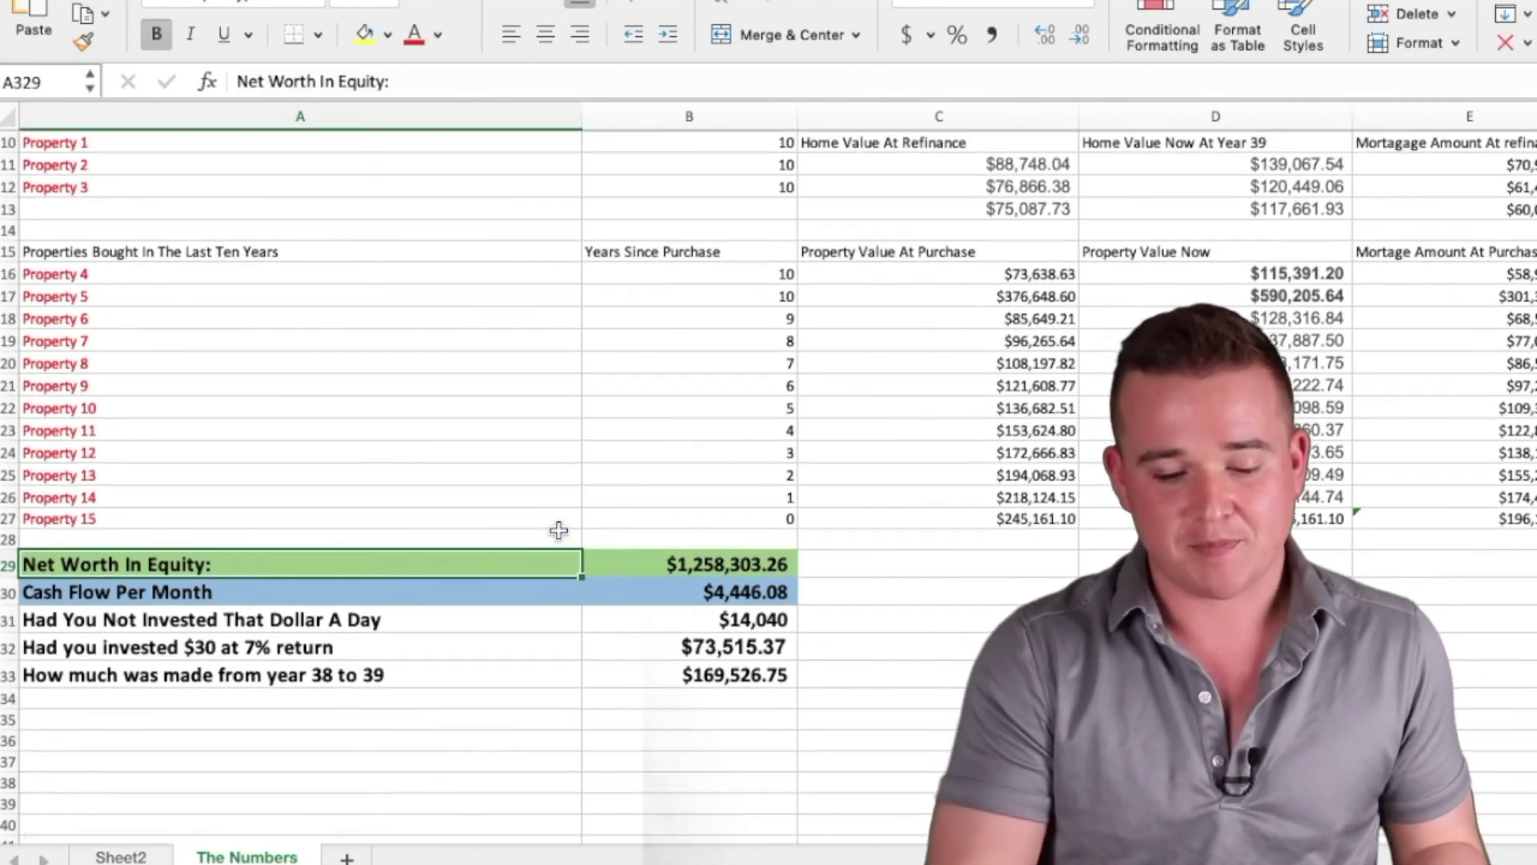
left_click(632, 563)
scroll(513, 506, "up", 4)
scroll(512, 506, "up", 2)
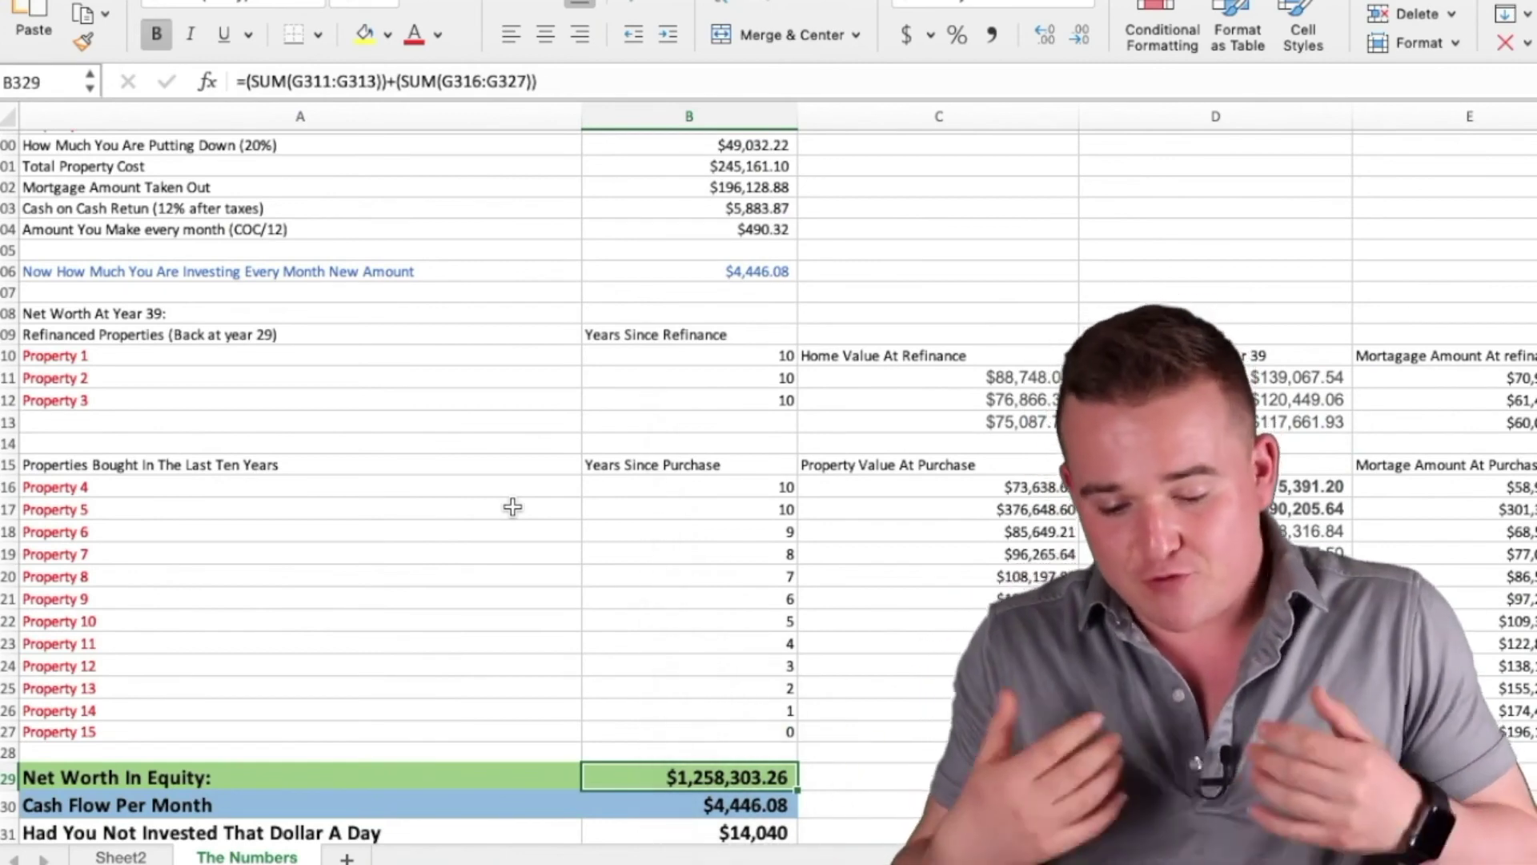
scroll(512, 506, "up", 2)
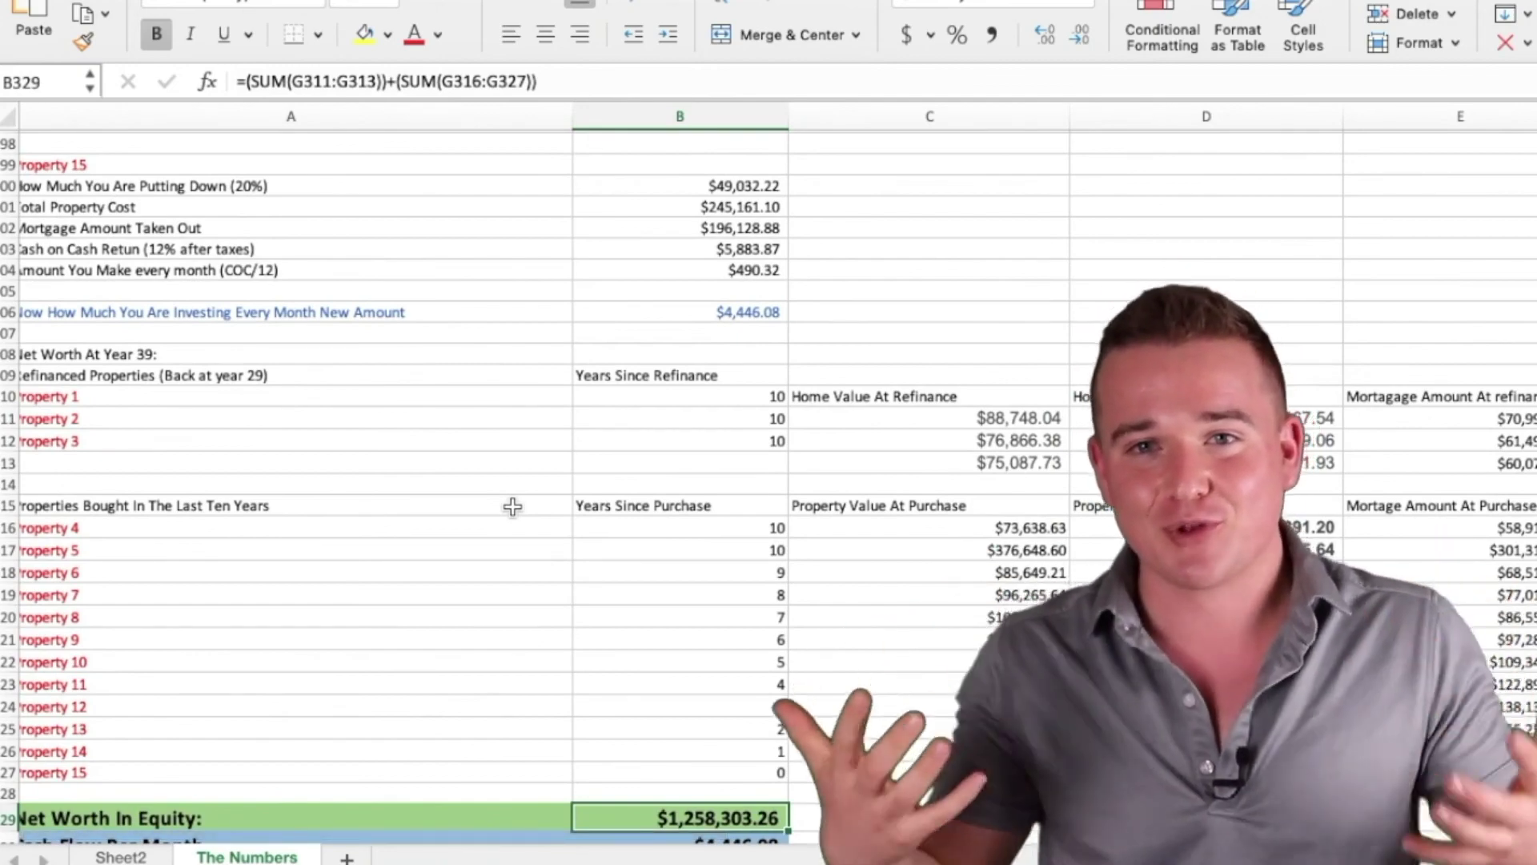
scroll(512, 506, "down", 5)
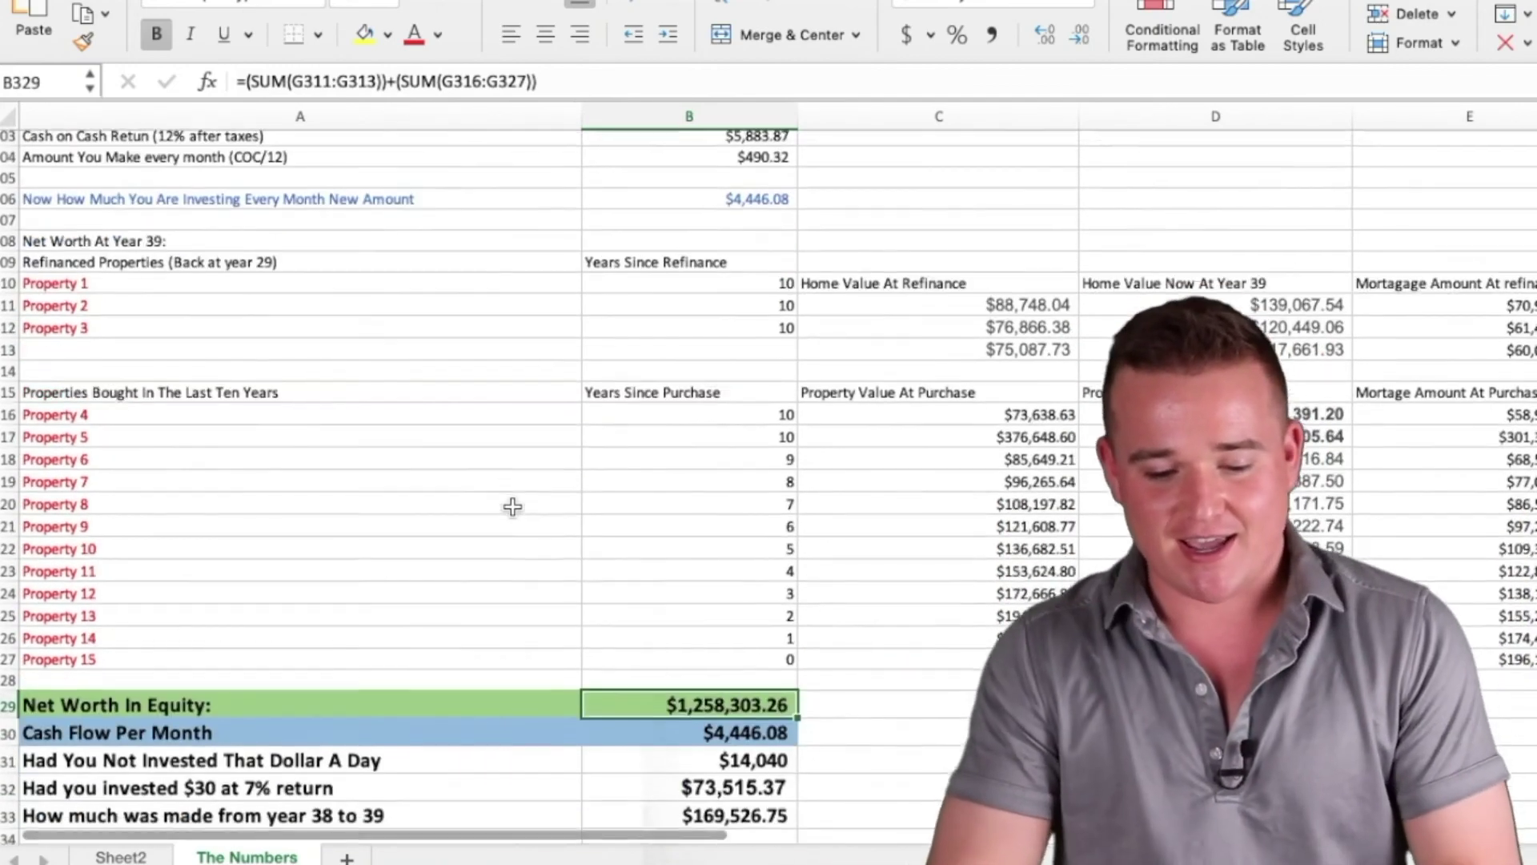
Compare the year 37 and year 38 net worth and cash flow summaries with the year 39 summary
scroll(513, 506, "up", 20)
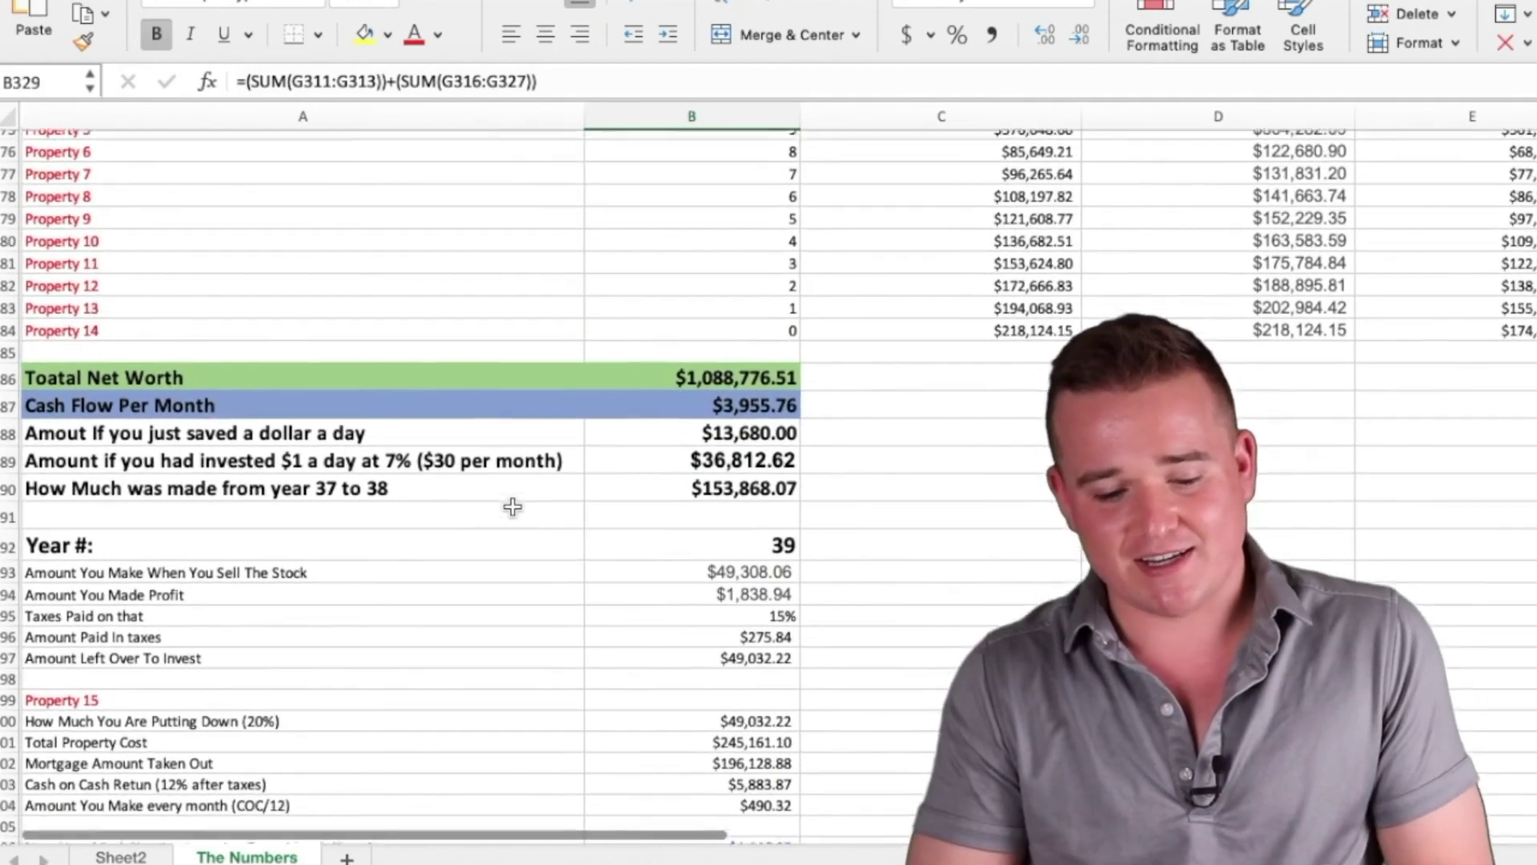
scroll(512, 506, "up", 20)
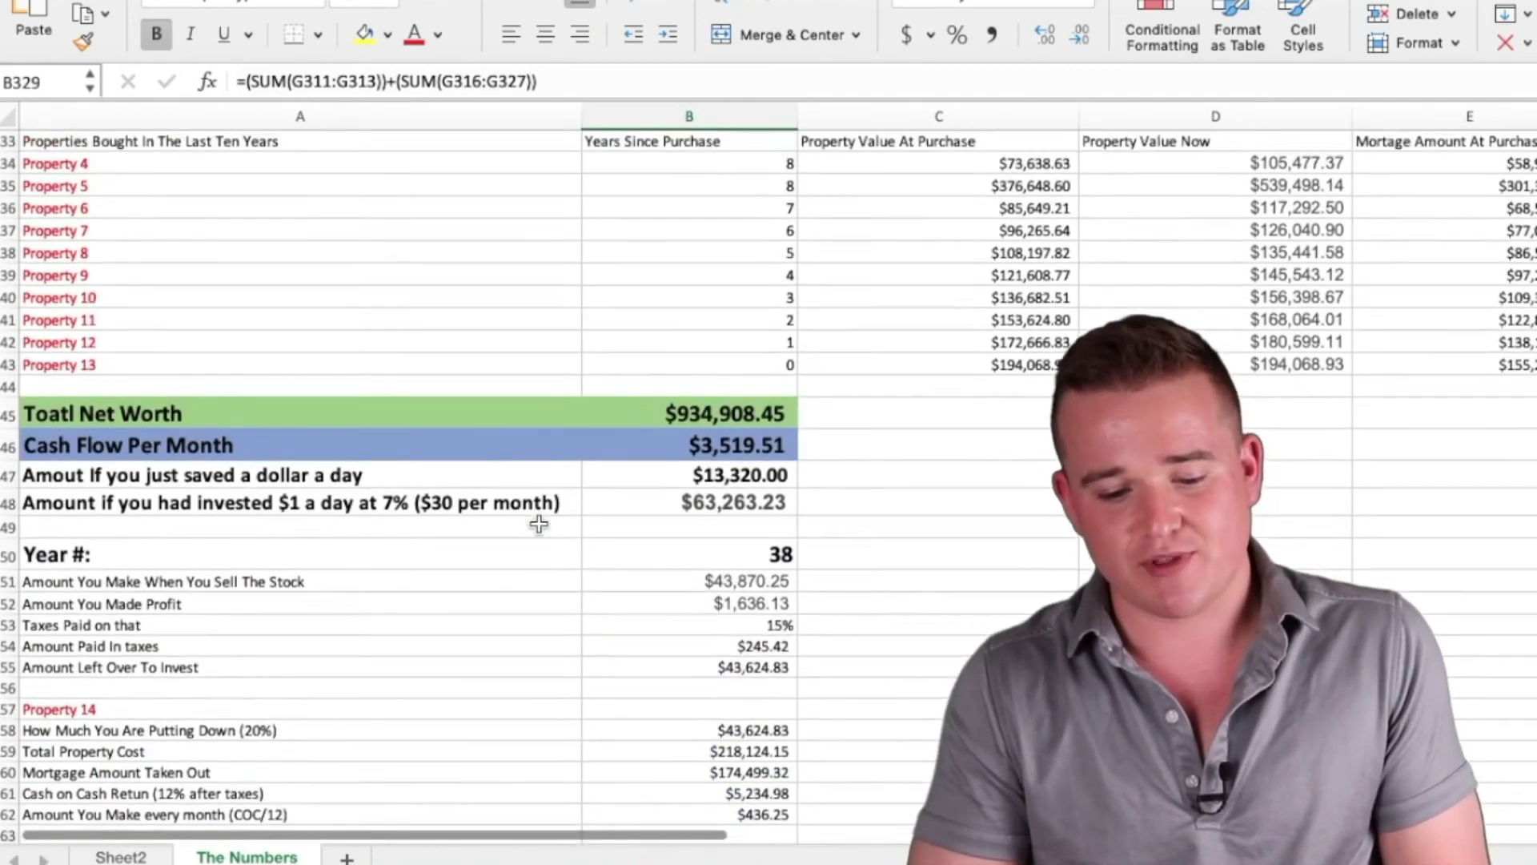
scroll(539, 524, "down", 20)
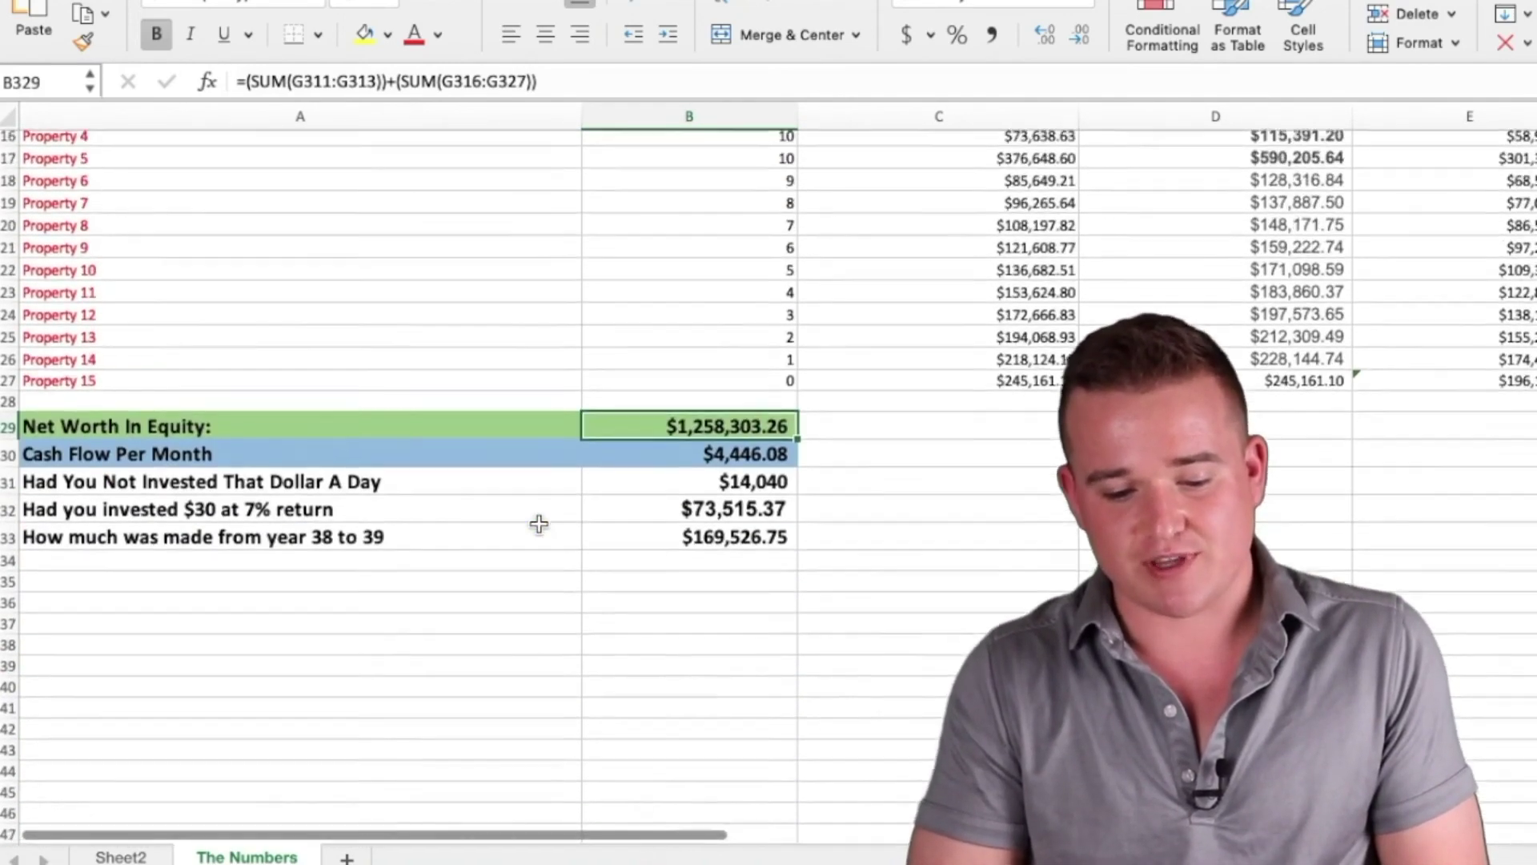
scroll(686, 430, "up", 3)
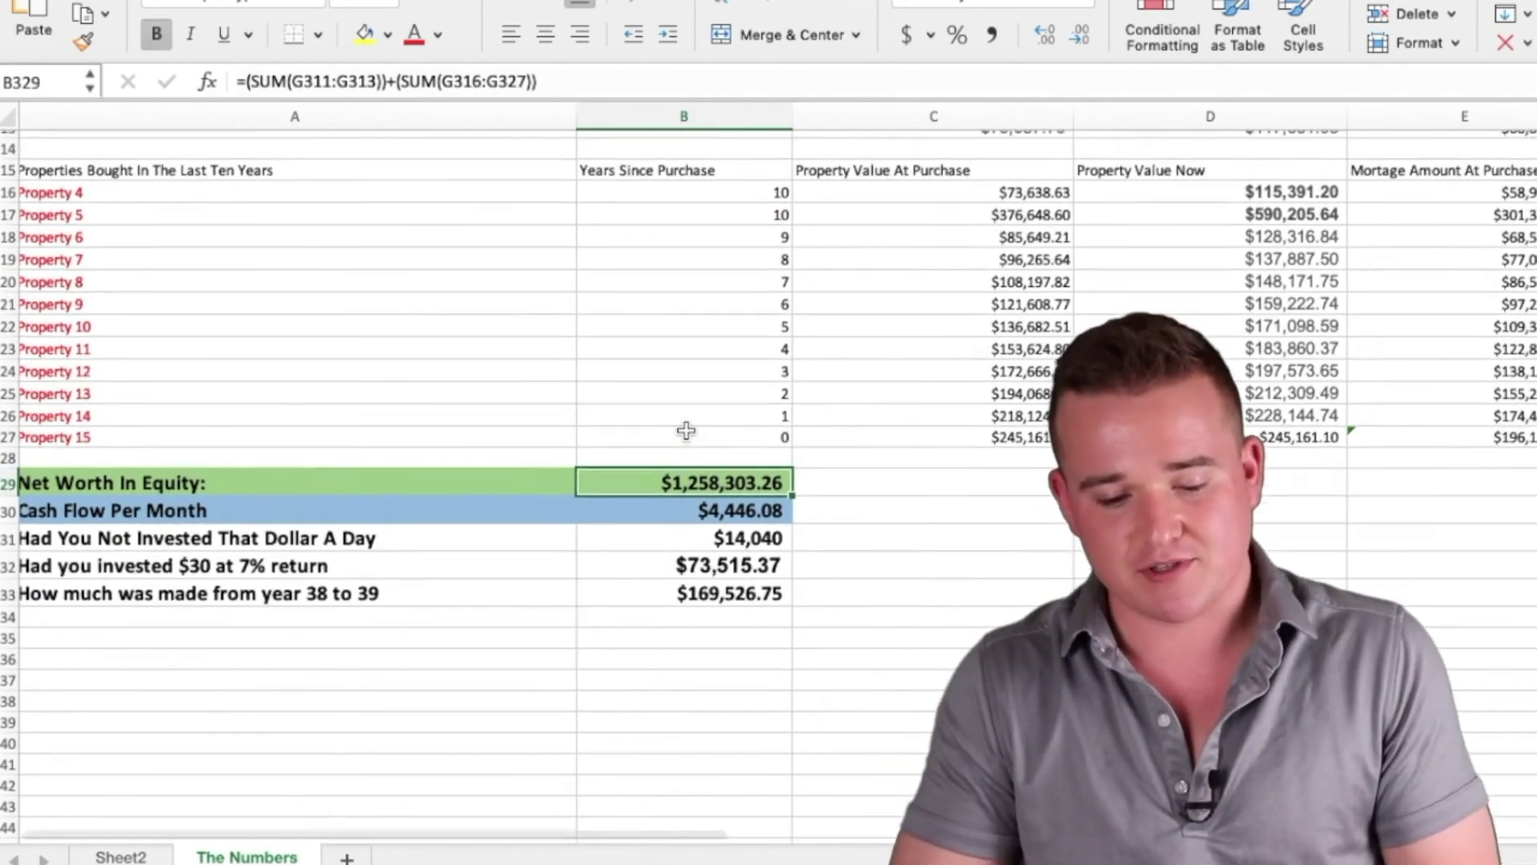
scroll(686, 430, "up", 4)
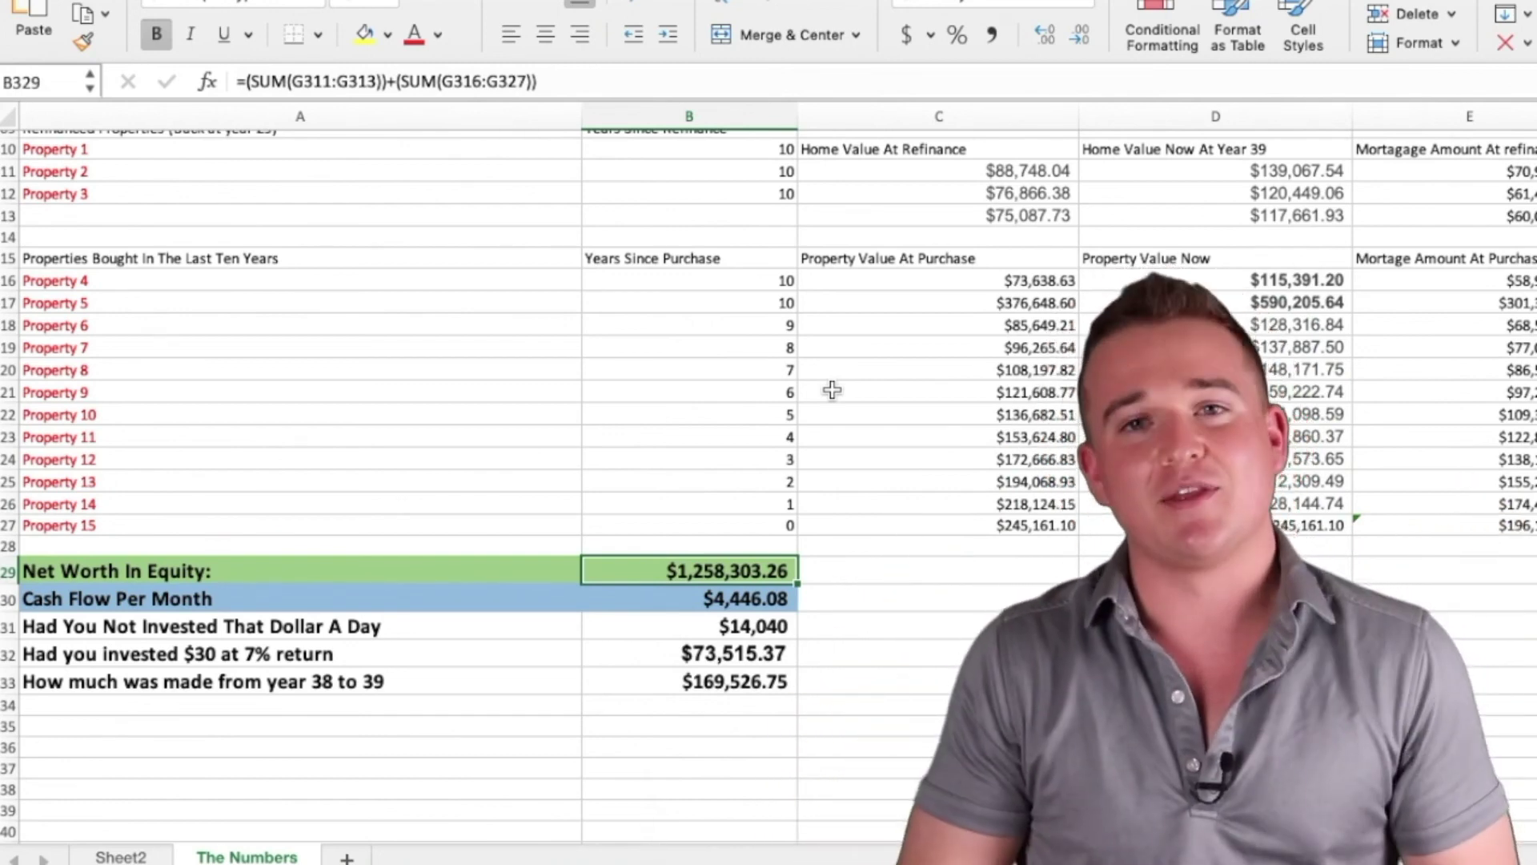
Trace year 39 from the stock sale and Property 15 purchase through the property tables to the closing summary
scroll(834, 404, "up", 1)
scroll(834, 418, "up", 10)
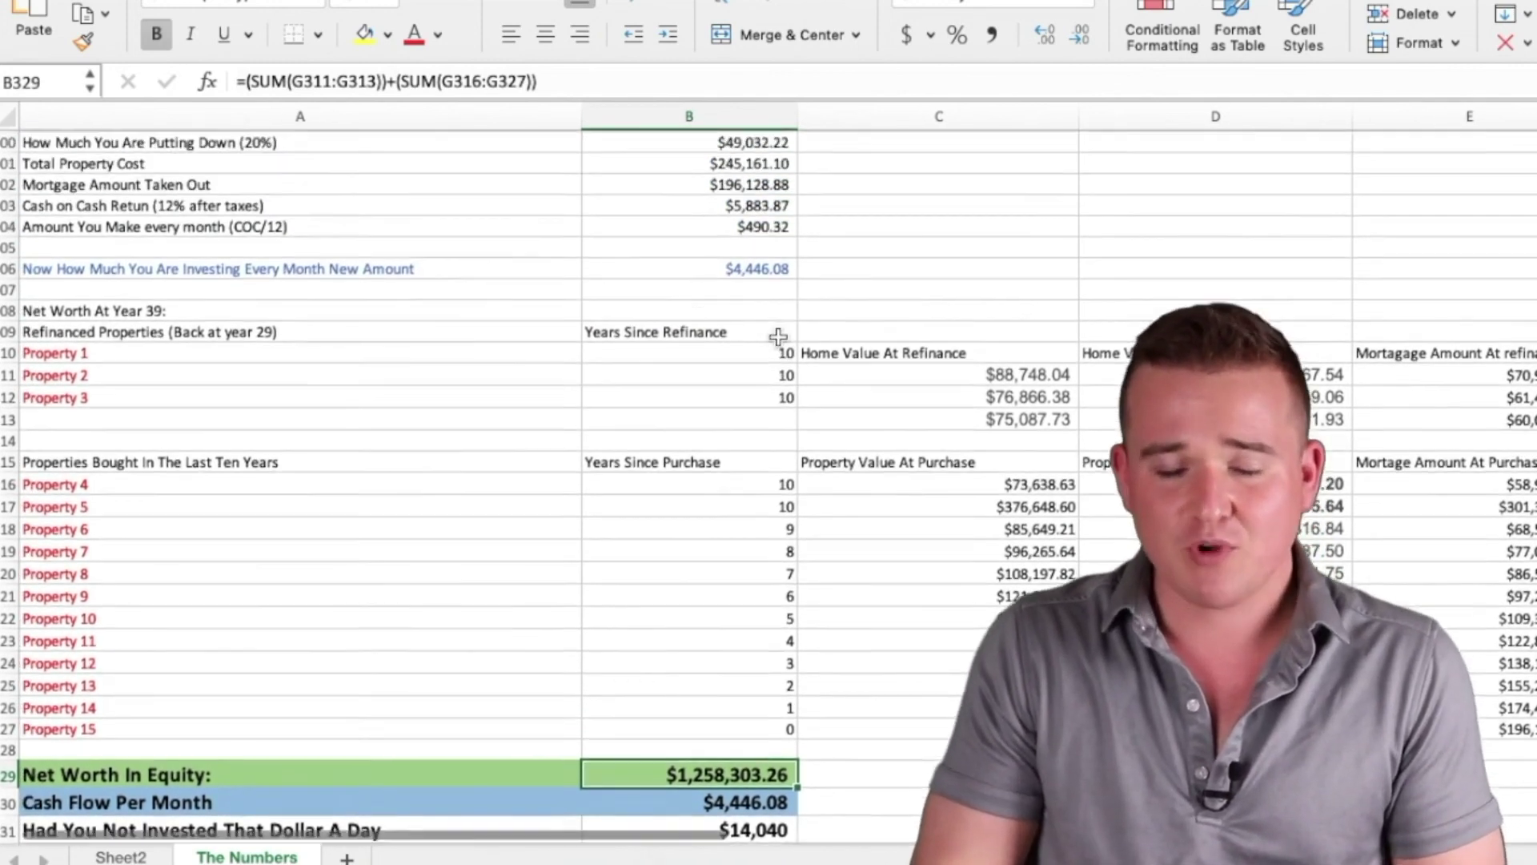
scroll(778, 336, "up", 3)
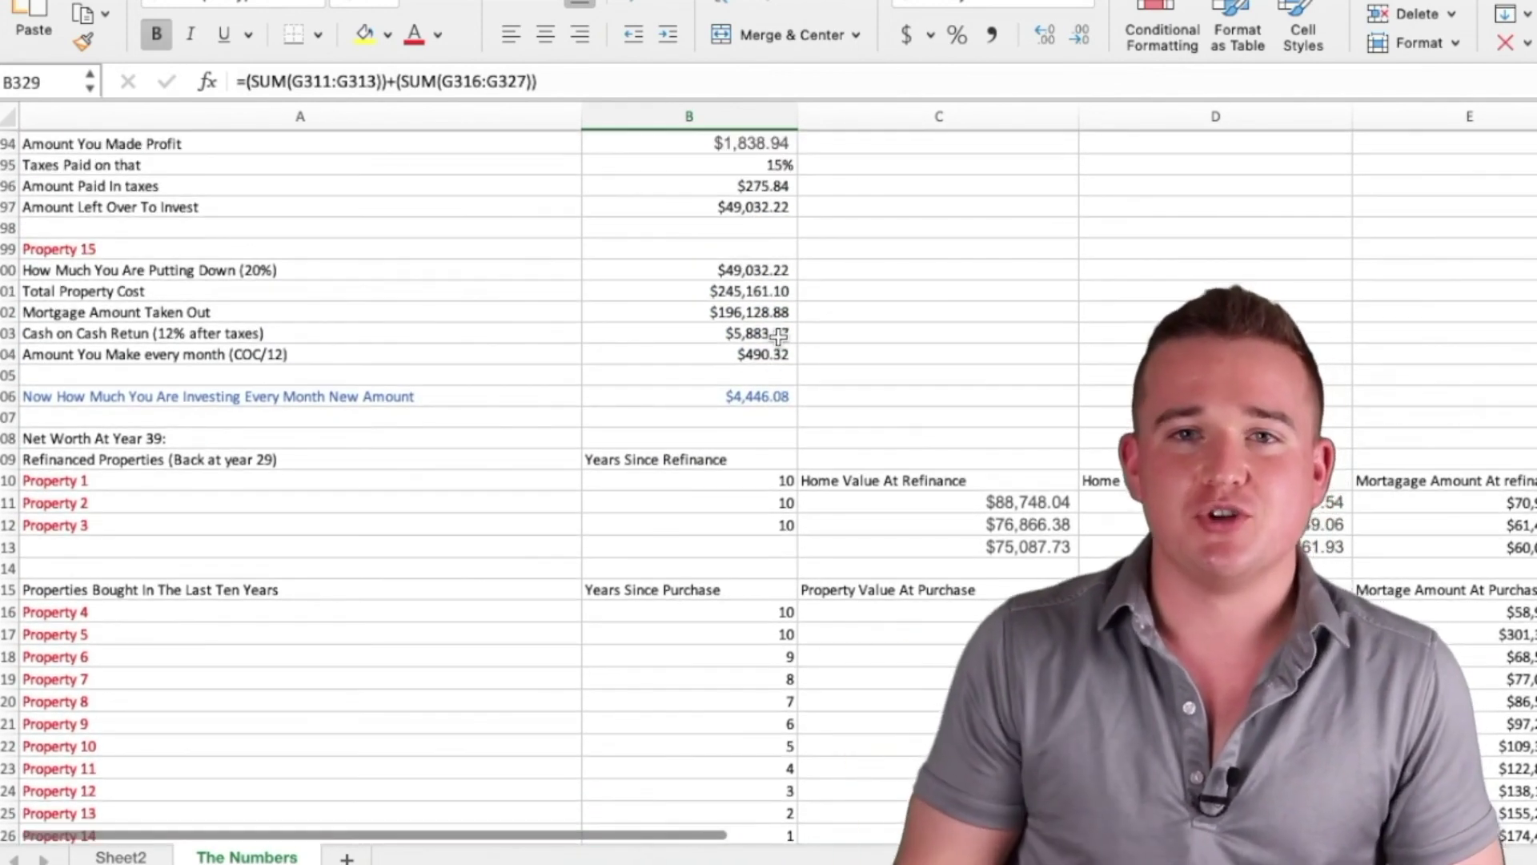
scroll(778, 337, "up", 2)
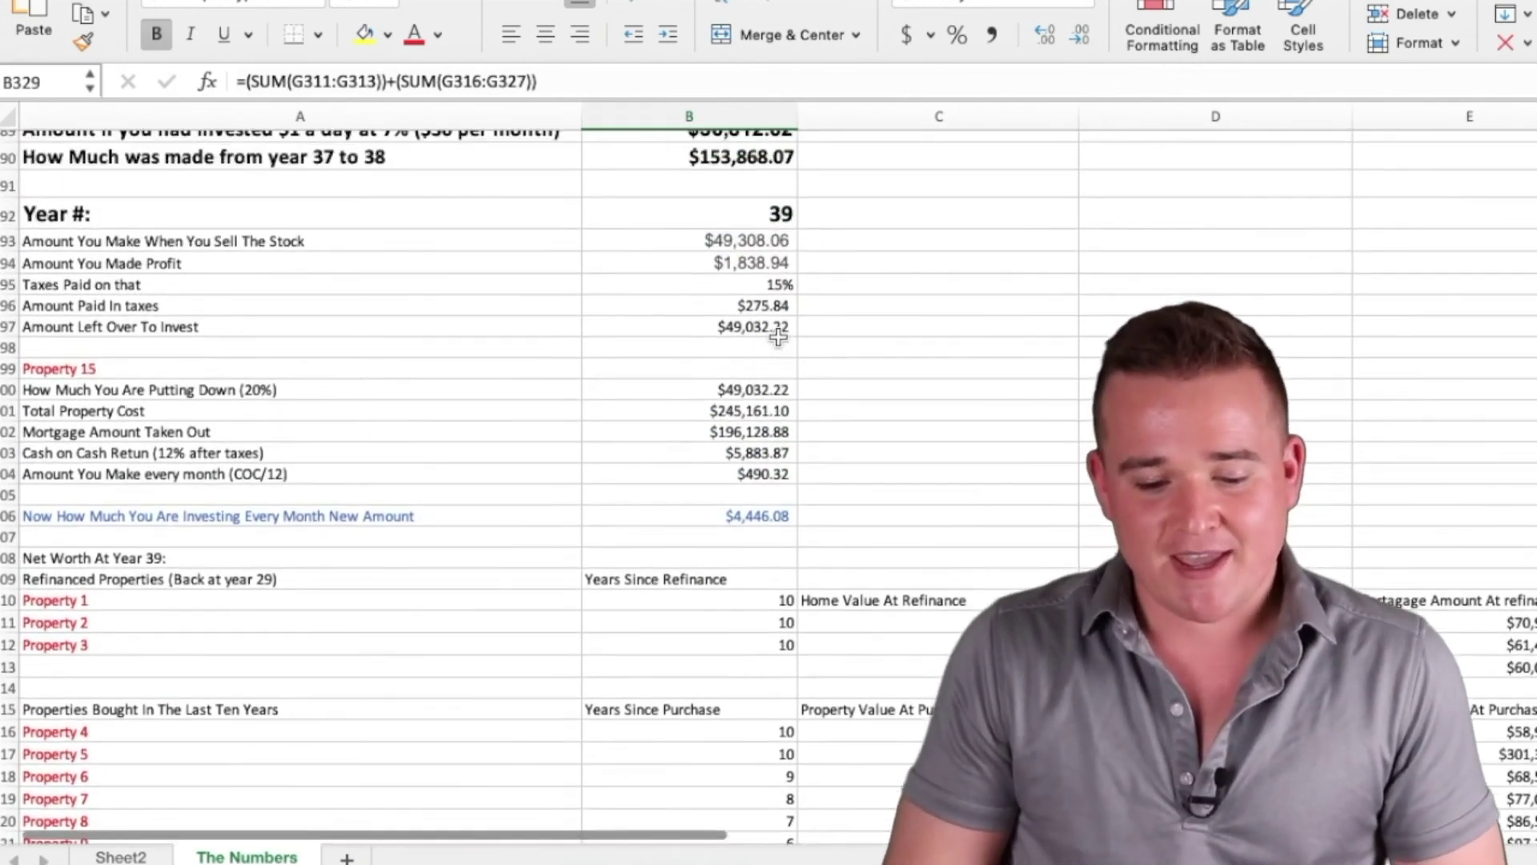
scroll(778, 336, "down", 9)
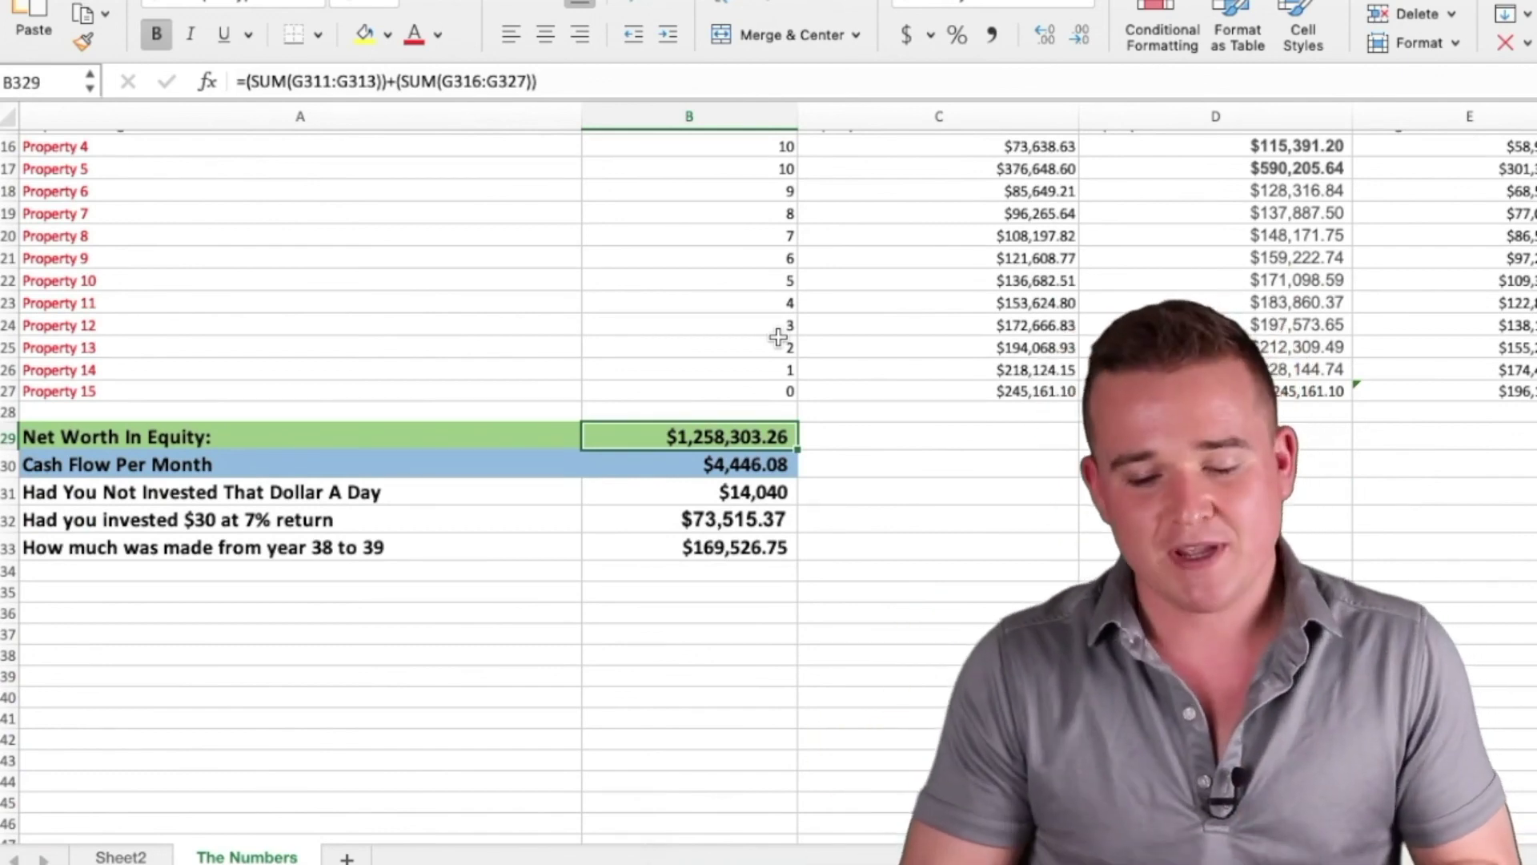
scroll(778, 336, "up", 2)
scroll(778, 336, "up", 1)
scroll(778, 336, "left", 1)
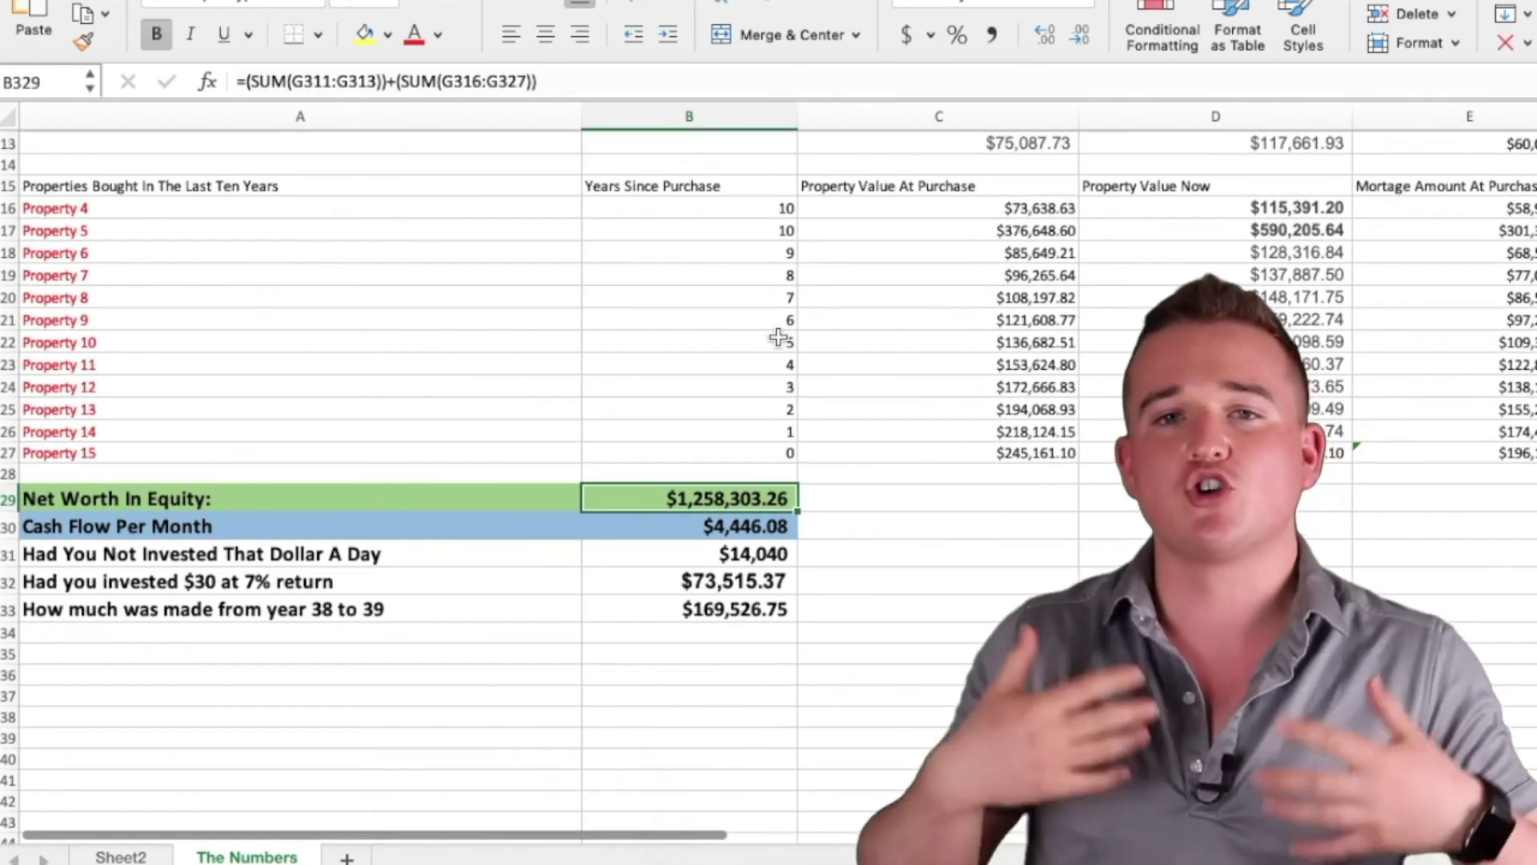